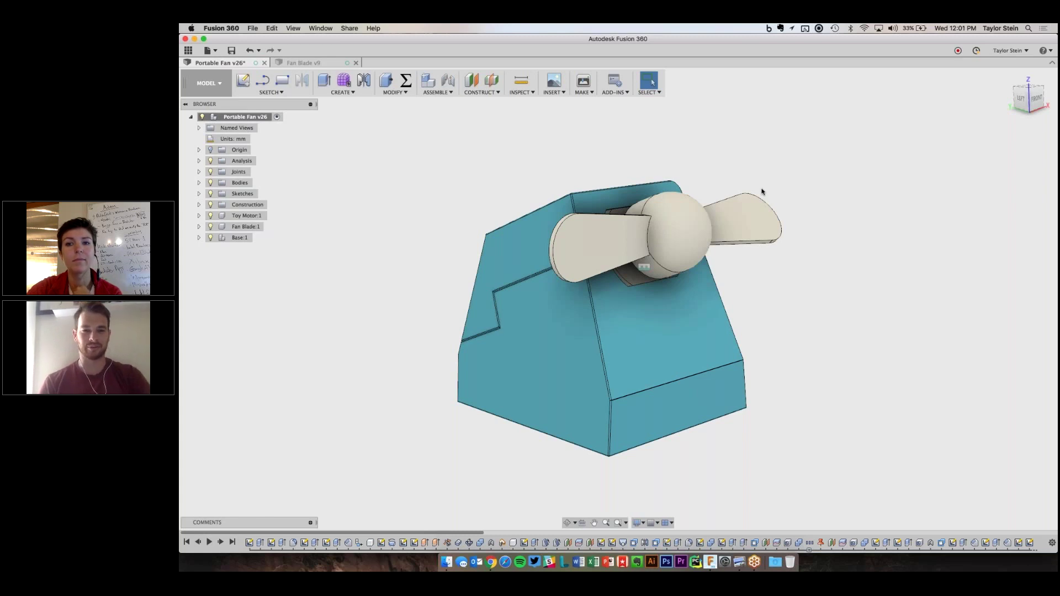
shift+scroll(762, 191, down, 3)
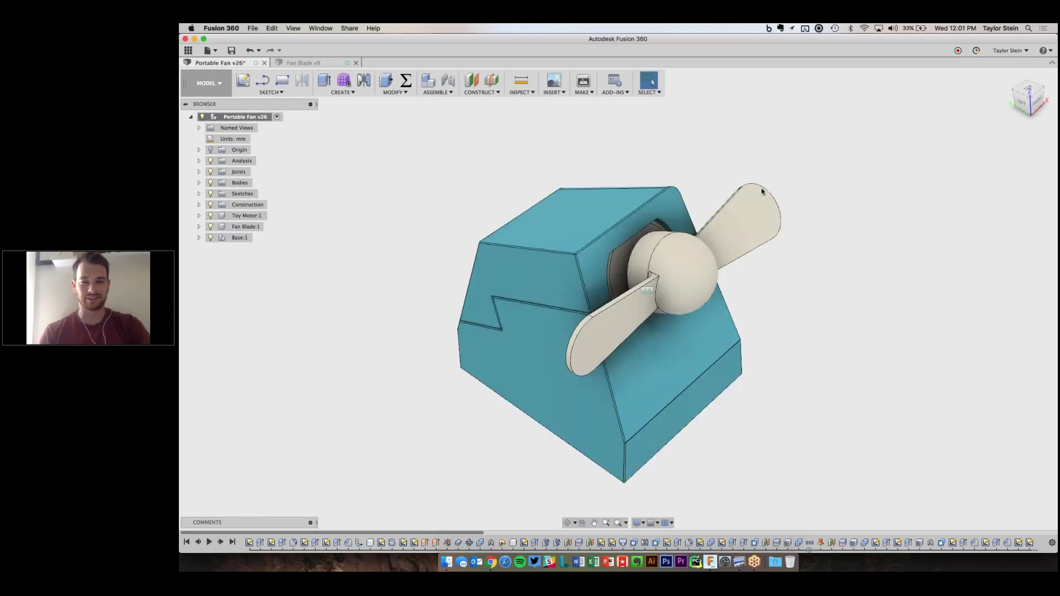
shift+middle_drag(762, 191, 773, 245)
shift+scroll(773, 245, down, 5)
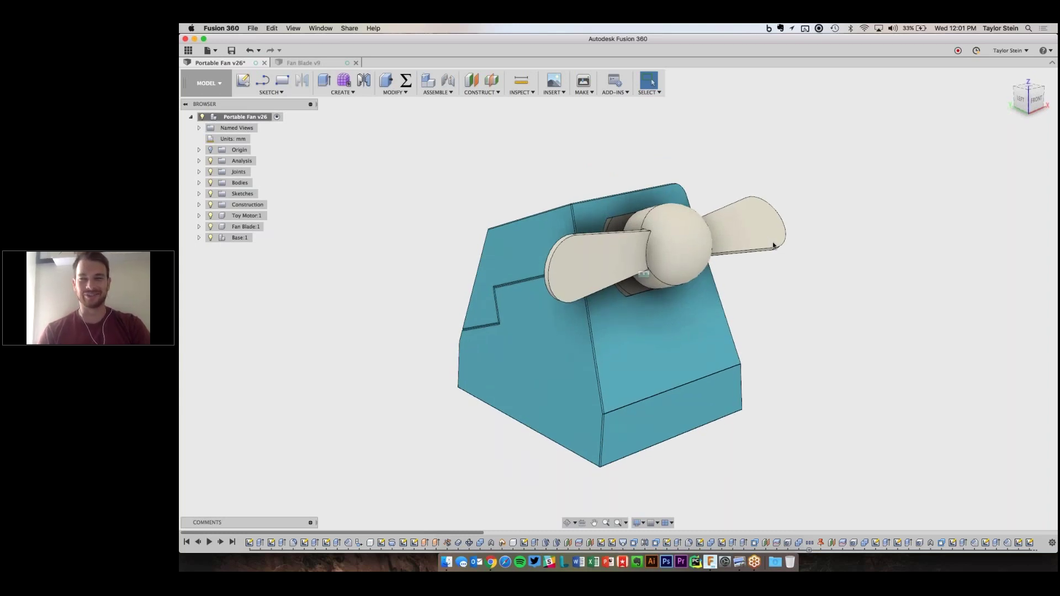
shift+scroll(783, 275, down, 5)
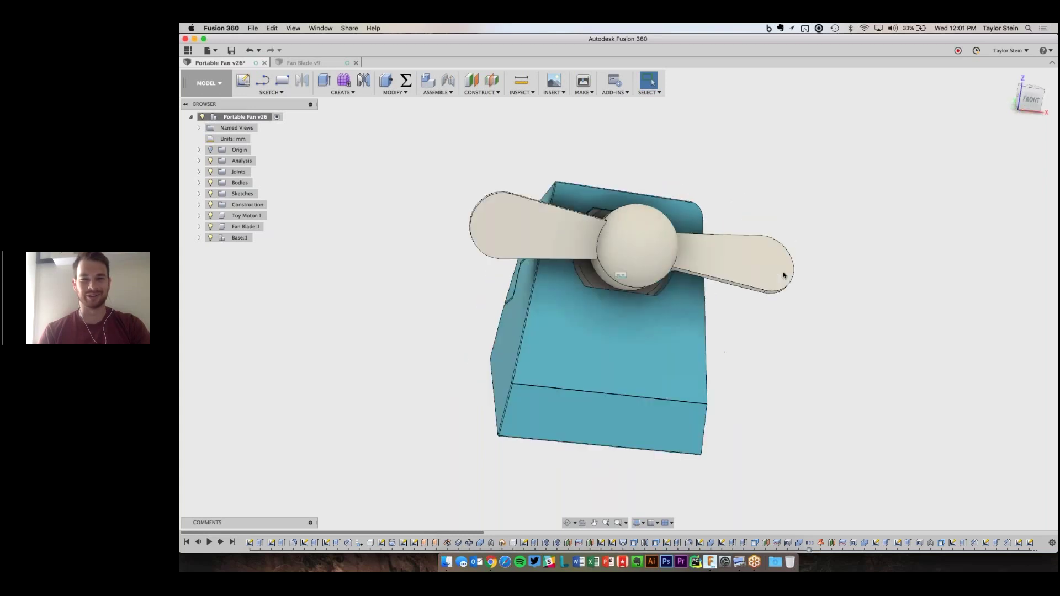
shift+scroll(783, 275, down, 5)
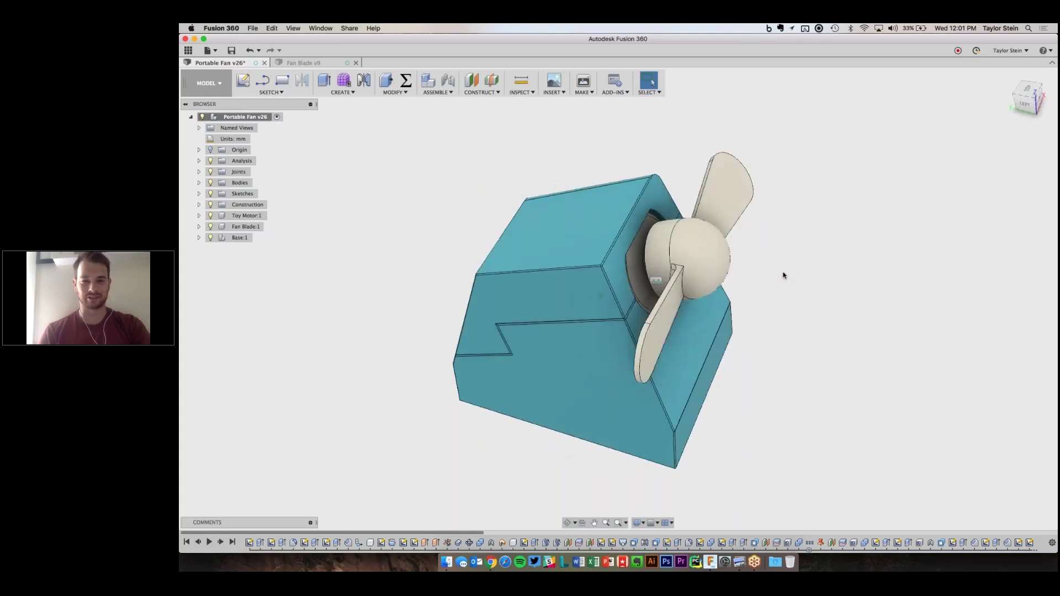
shift+scroll(783, 275, down, 3)
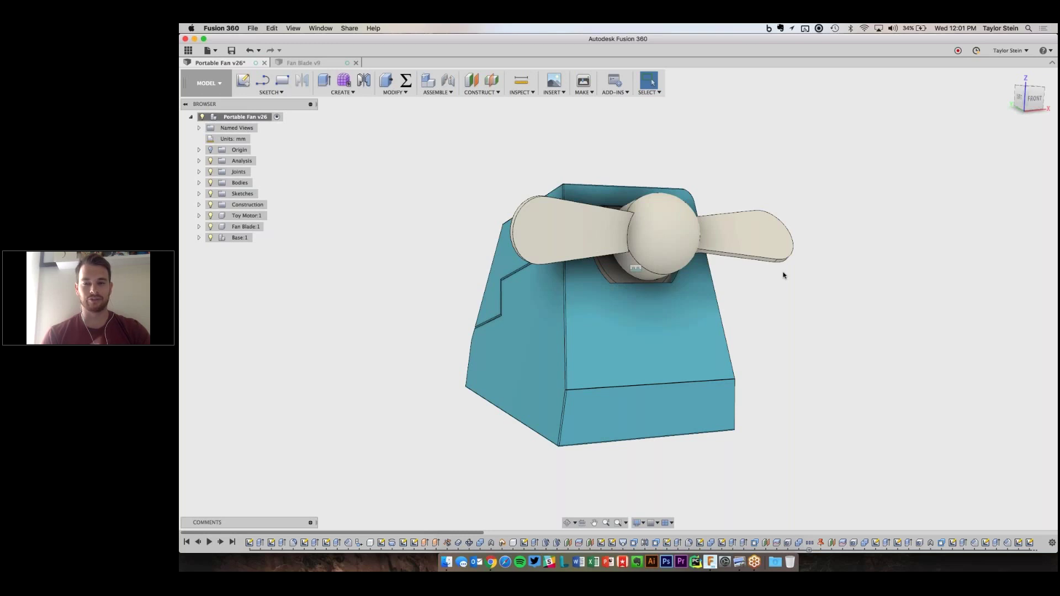
- Switch to Chrome to view the Autodesk Fusion 360 overview page and return to Fusion 360
key(super+Tab)
key(super+Tab)
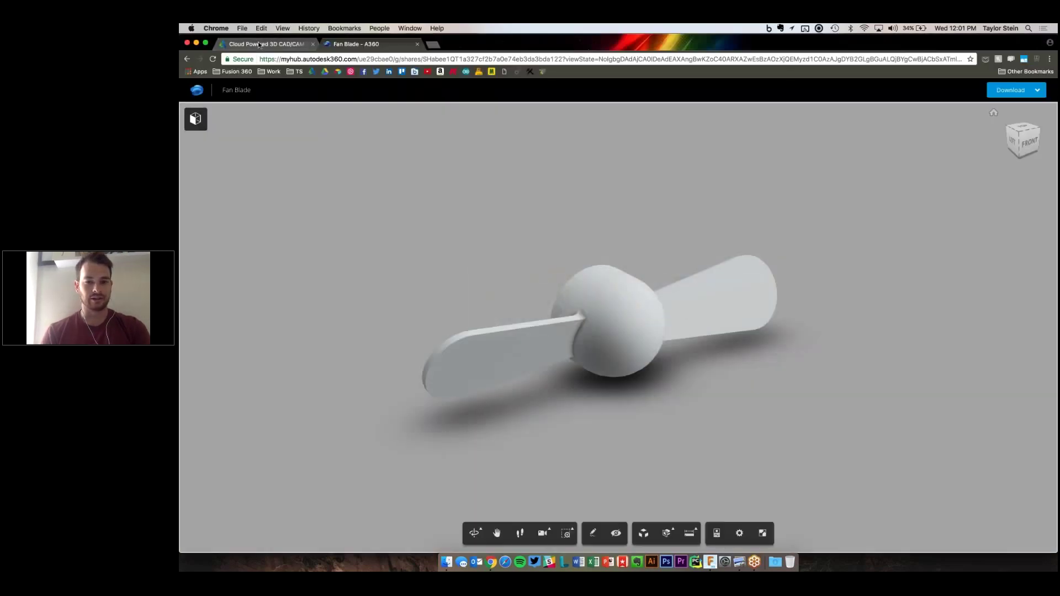
click(259, 44)
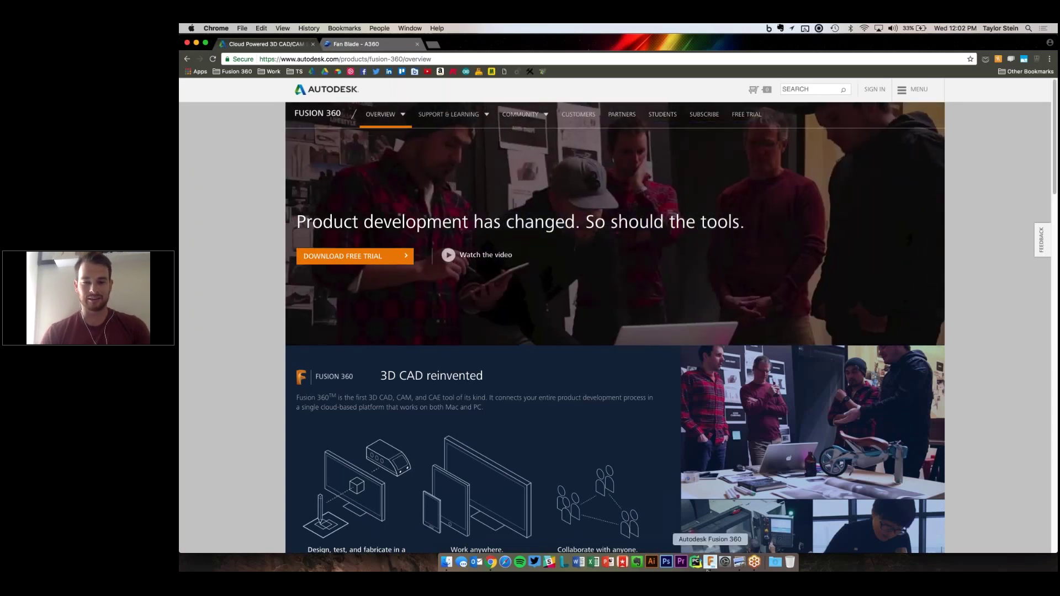
click(710, 562)
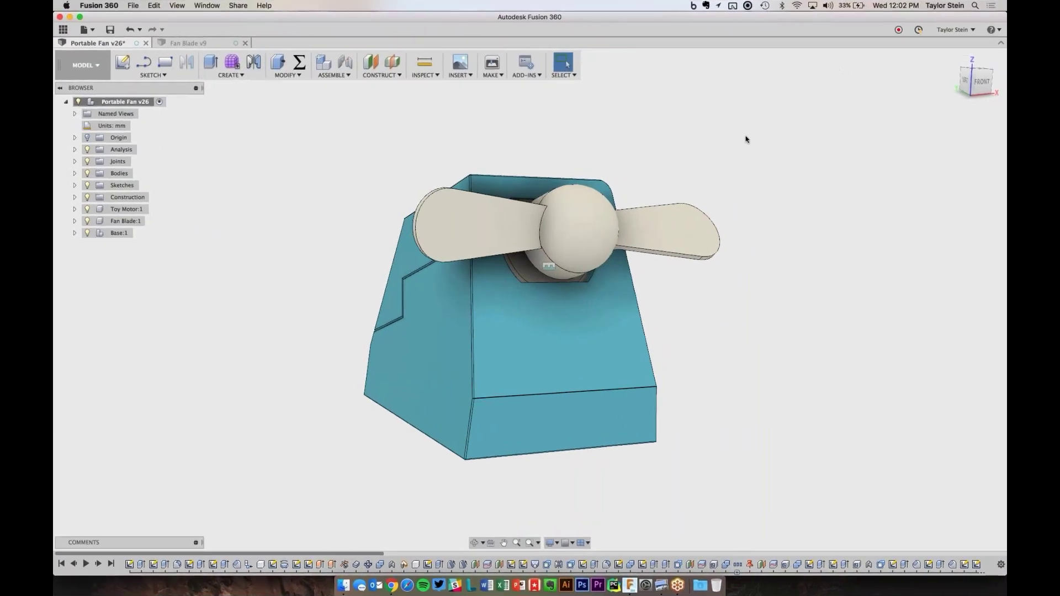
key(F6)
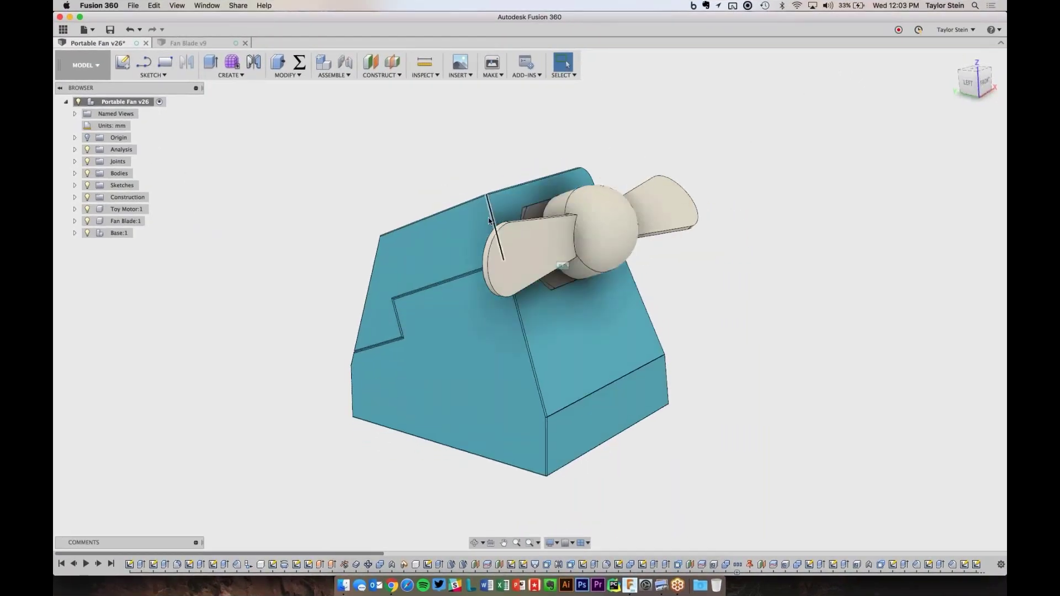
drag(540, 217, 478, 223)
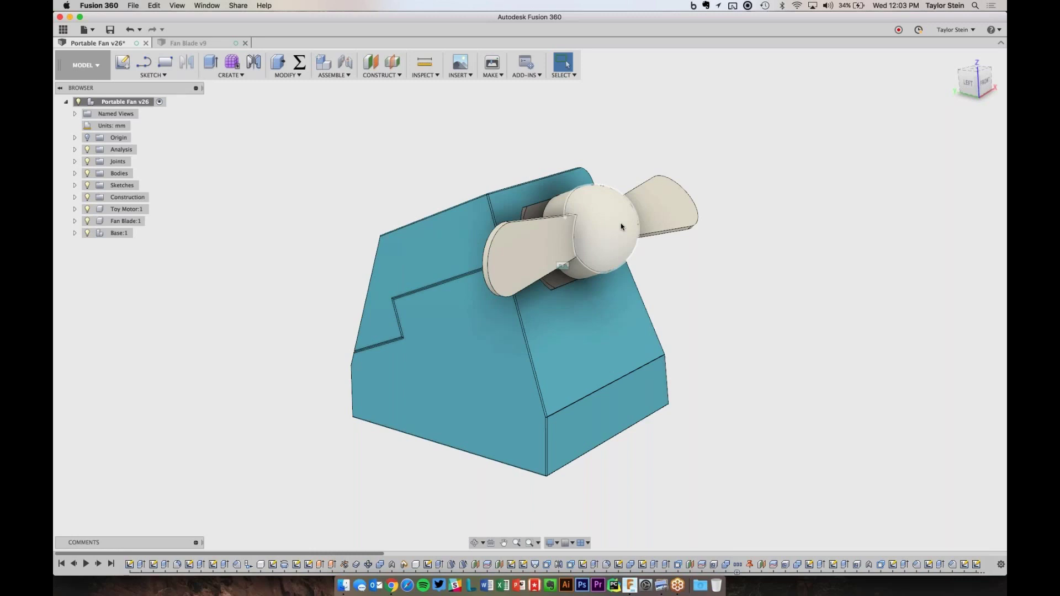
shift+middle_drag(621, 226, 837, 64)
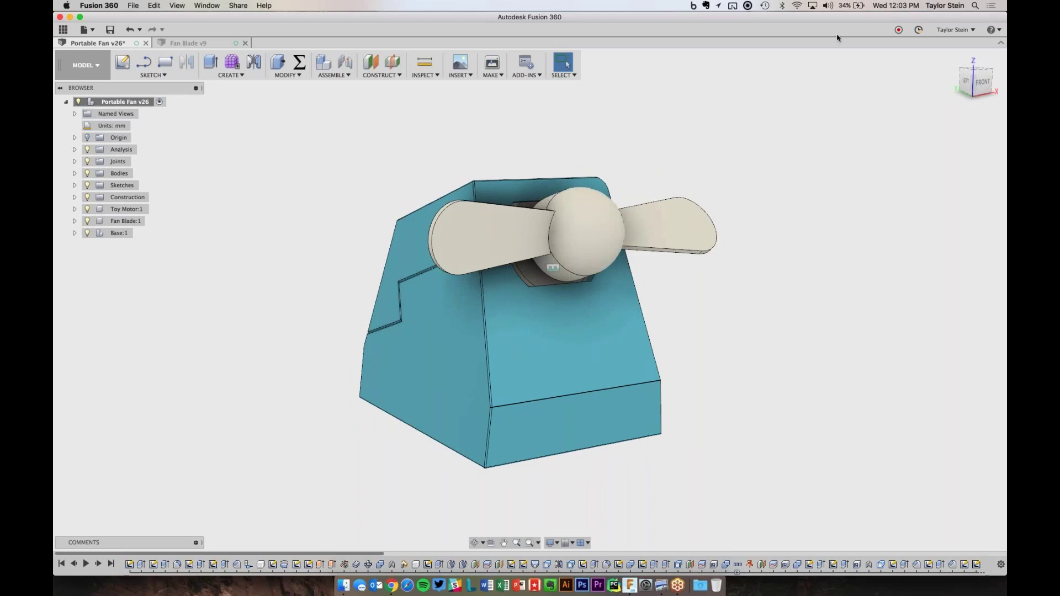
scroll(803, 214, up, 2)
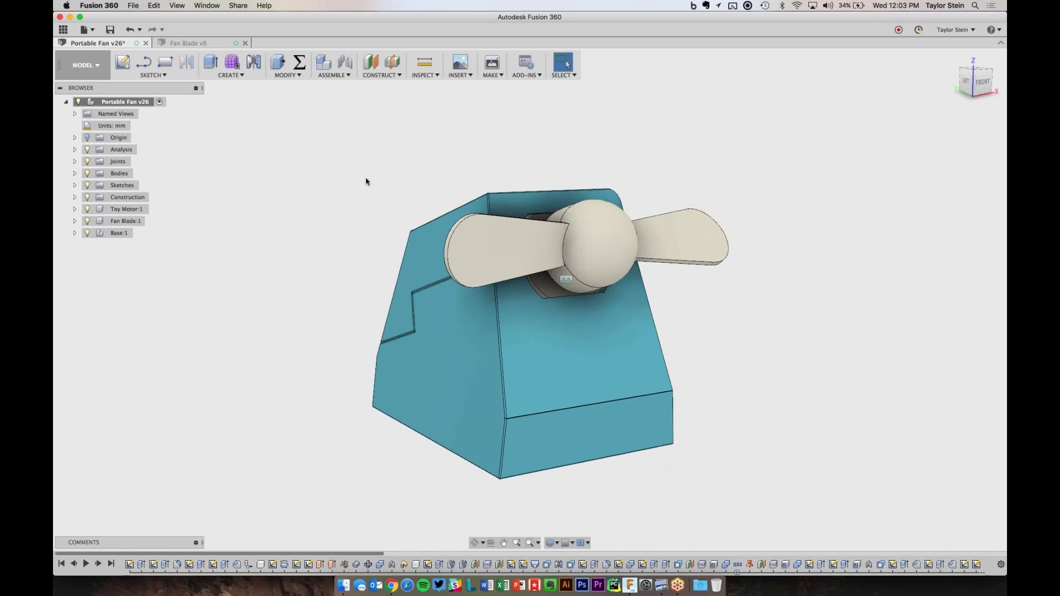
- Review the available workspaces and the sketch, create, modify, assemble and construct commands of the Model workspace
click(100, 66)
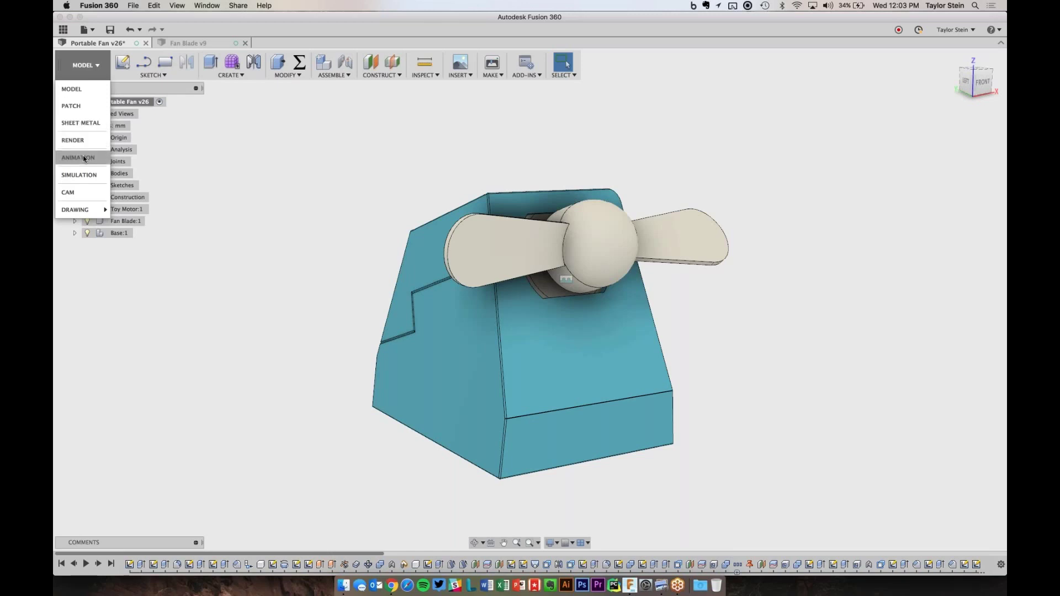
mouse_move(86, 211)
click(251, 105)
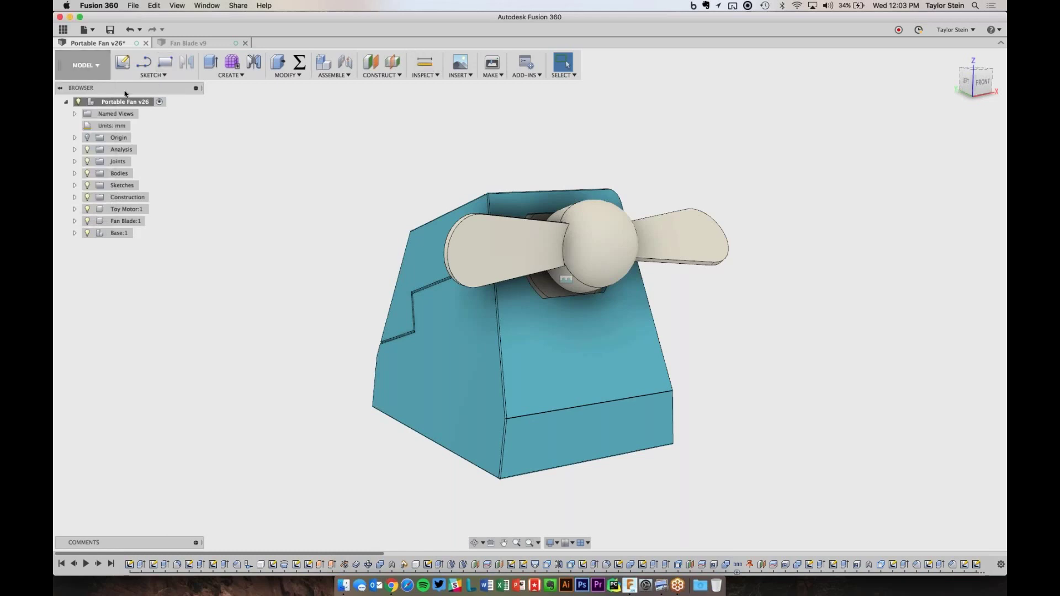
click(161, 76)
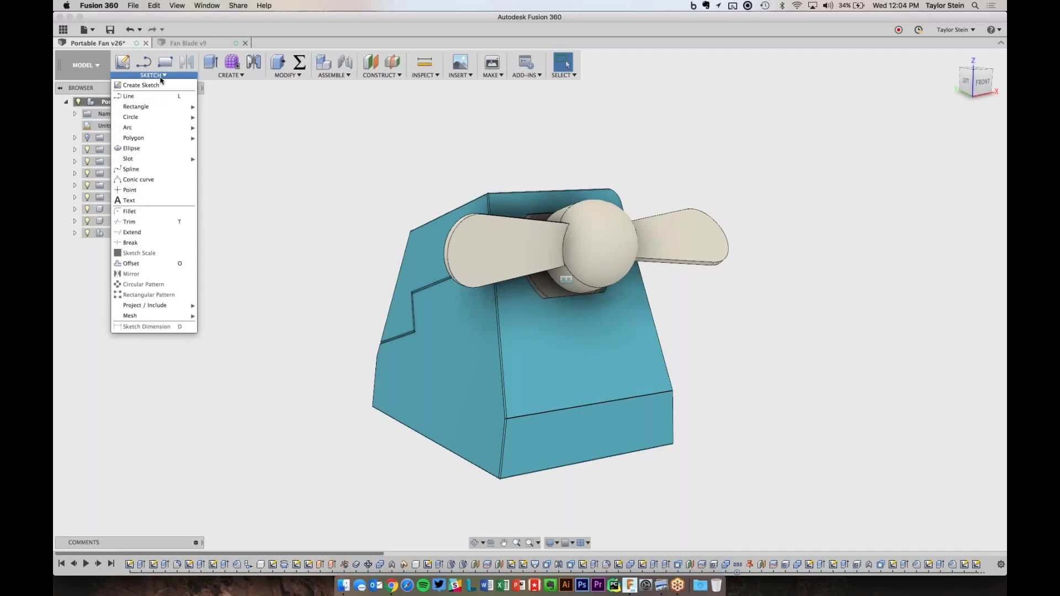
click(228, 76)
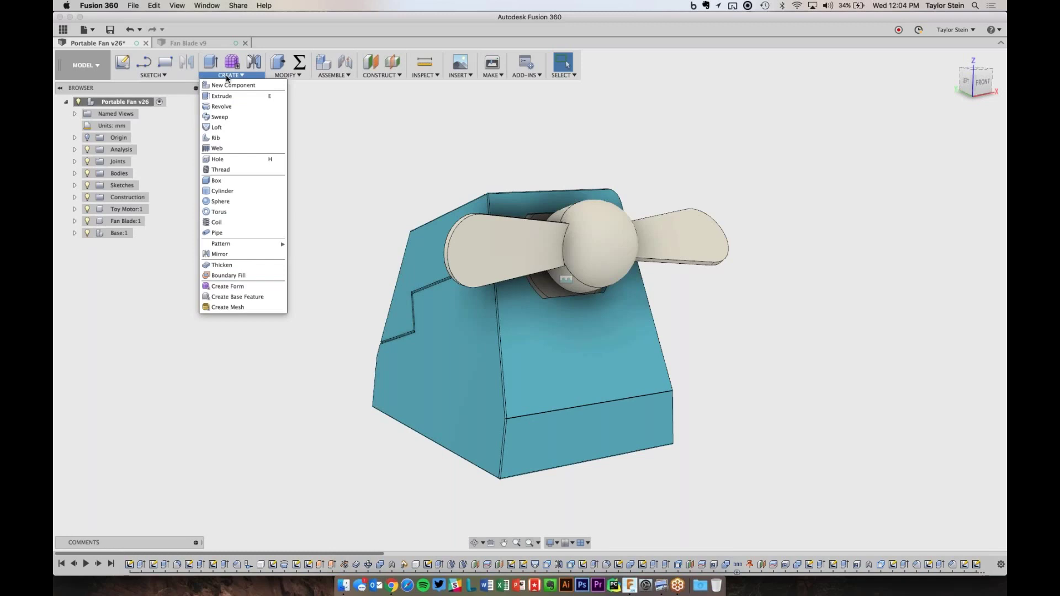
click(283, 78)
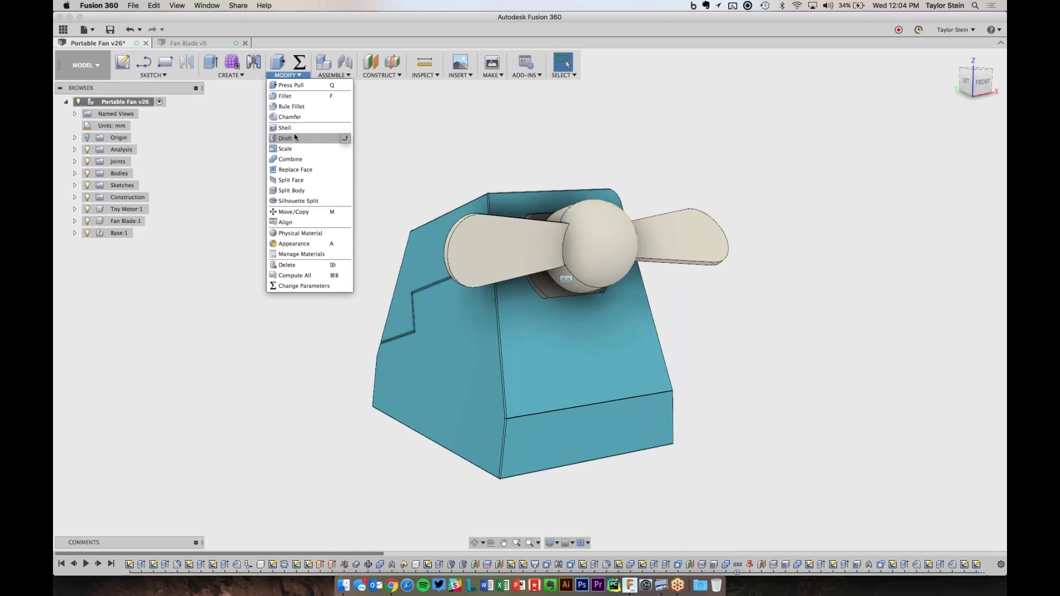
click(338, 74)
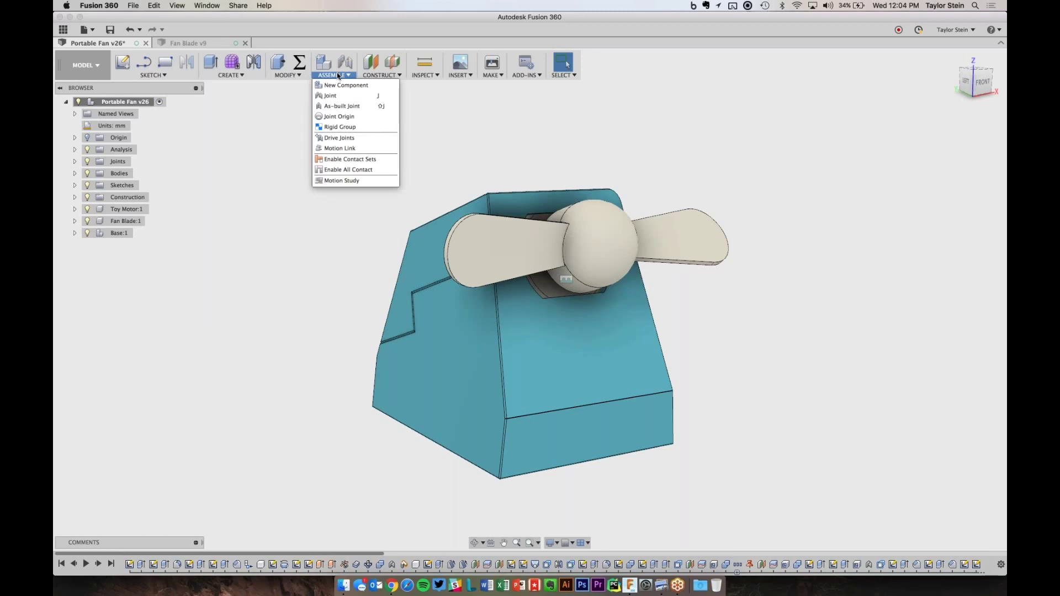
click(379, 76)
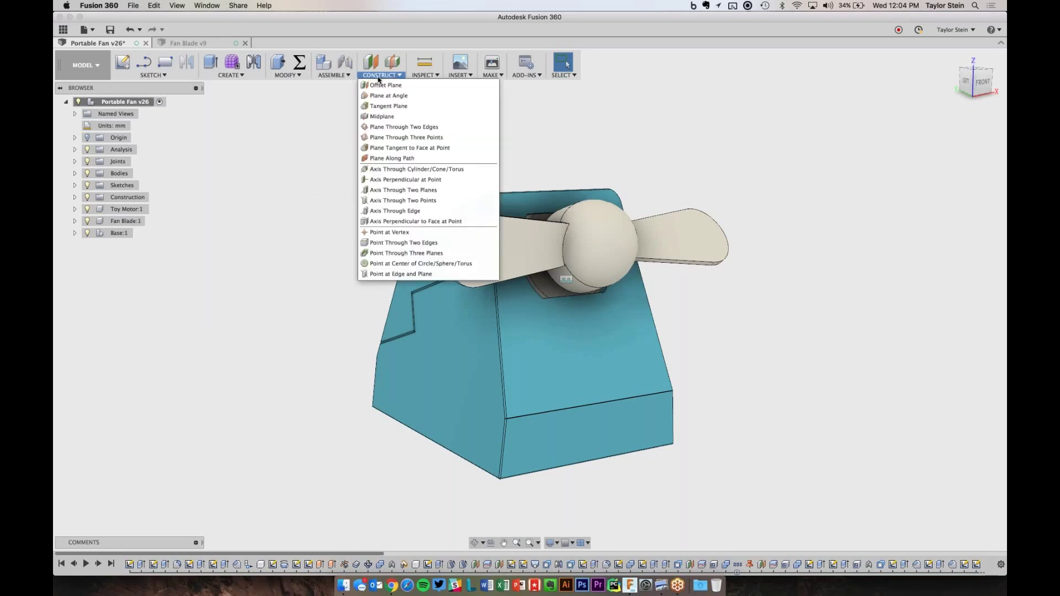
click(413, 77)
click(691, 109)
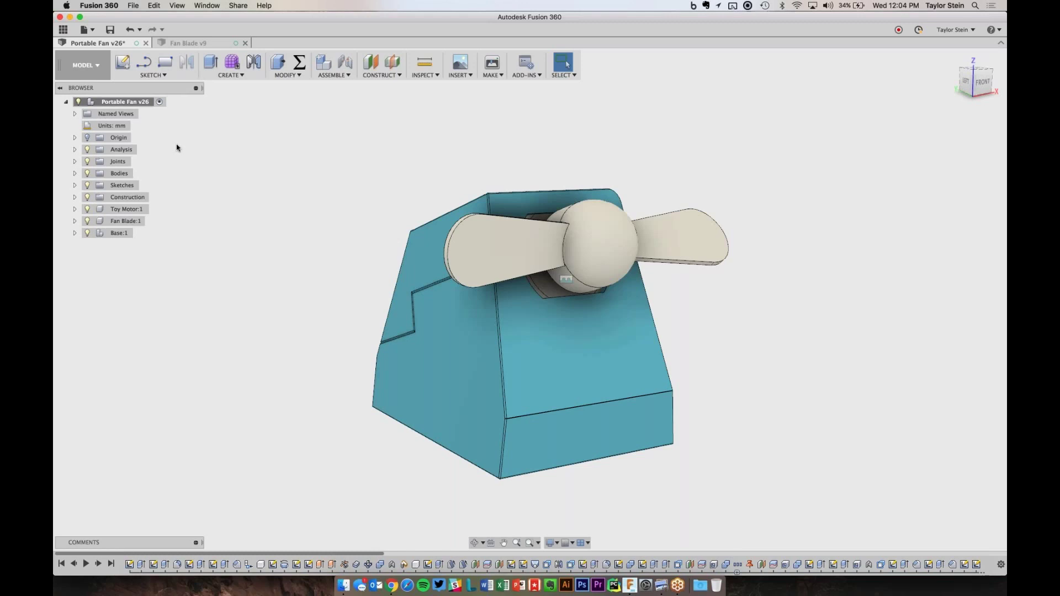
- Examine the design's component tree, highlighting the Base, Fan Blade and Toy Motor components in the model
click(65, 102)
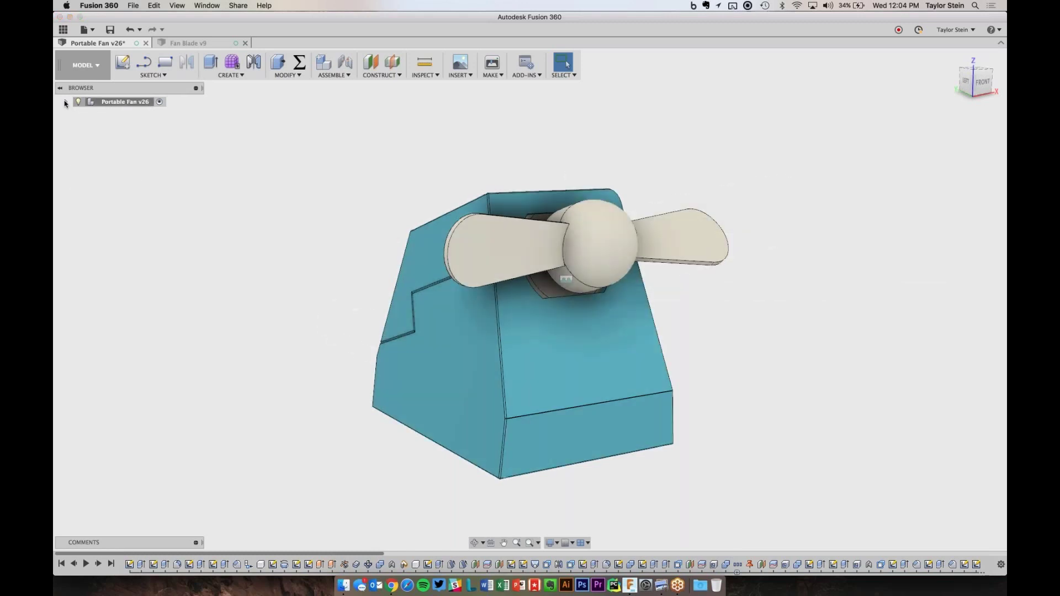
click(65, 102)
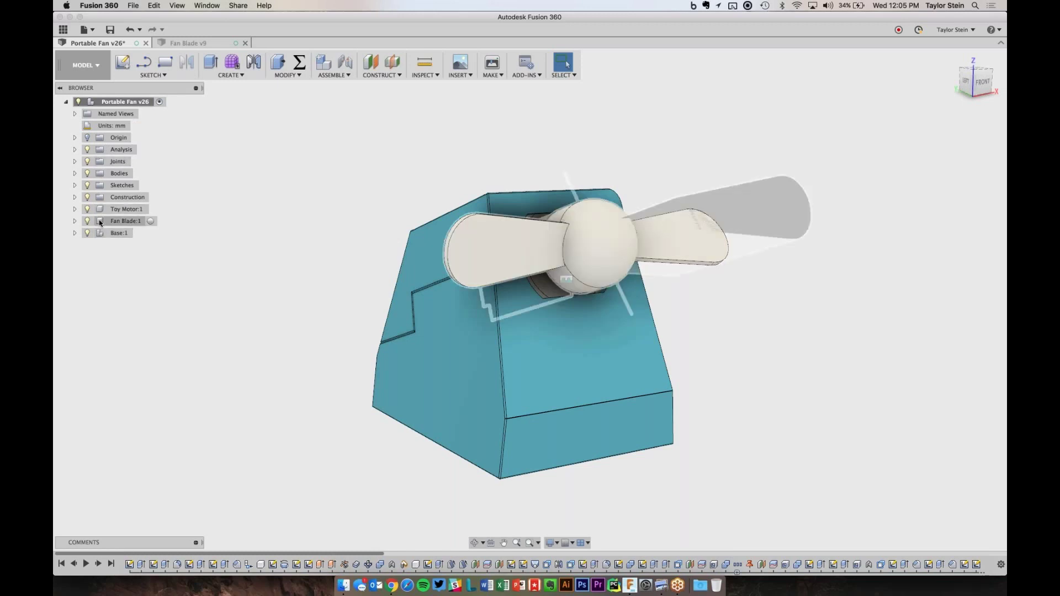
click(120, 232)
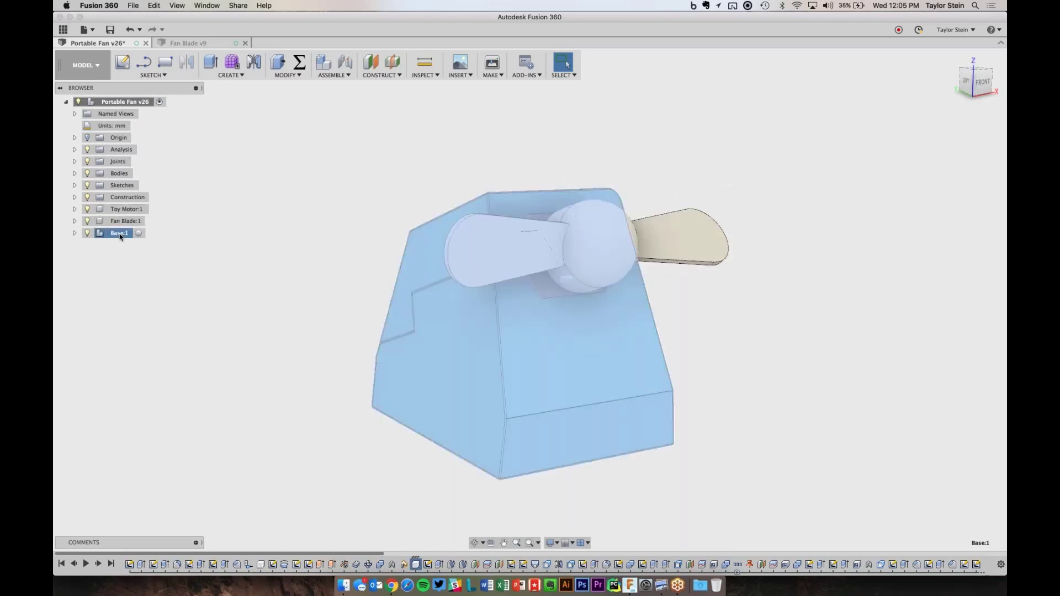
click(121, 221)
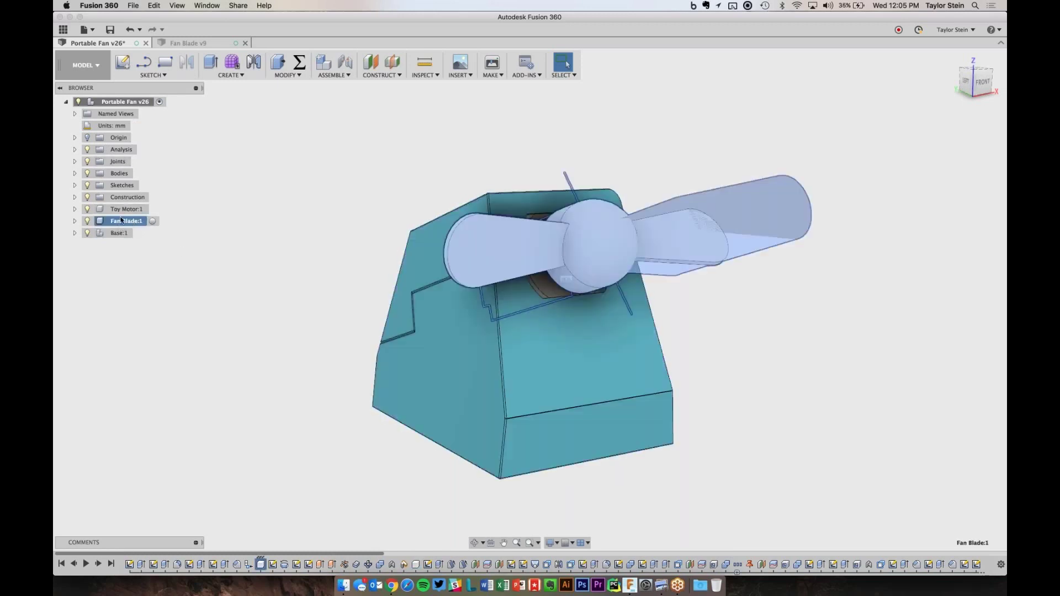
click(124, 211)
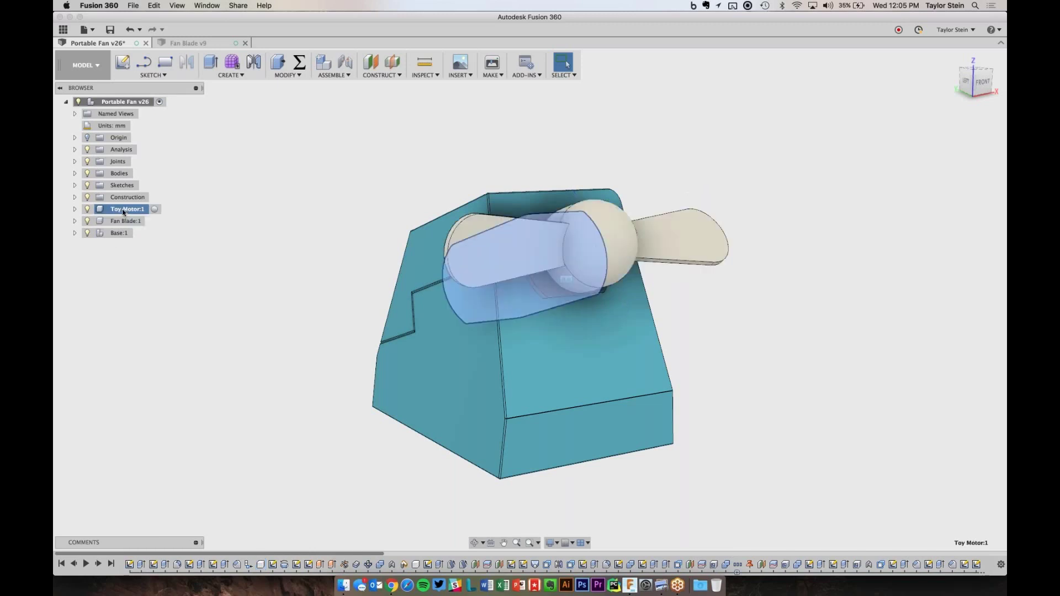
click(117, 234)
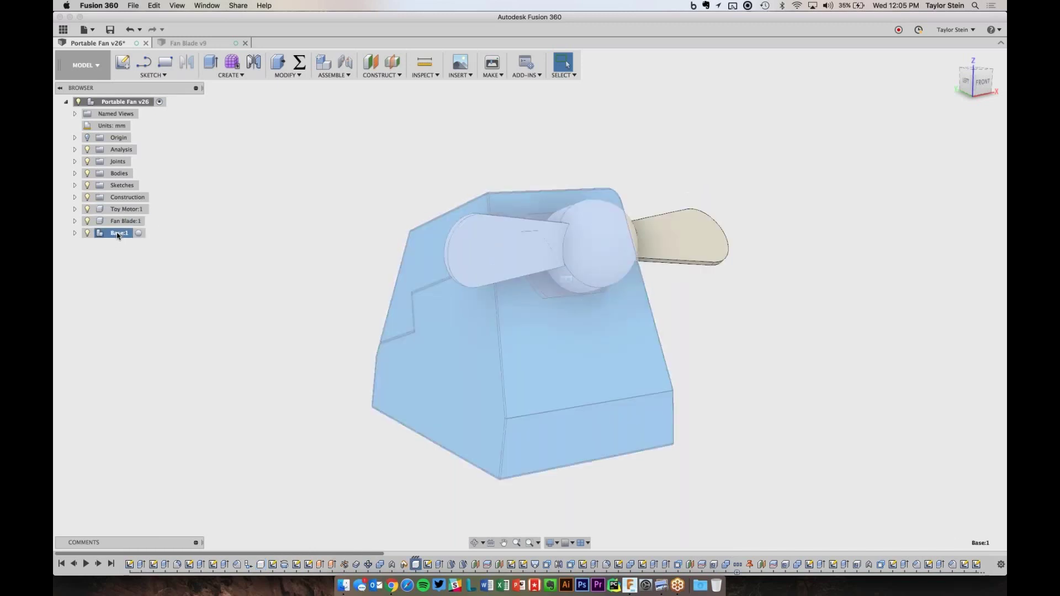
click(205, 231)
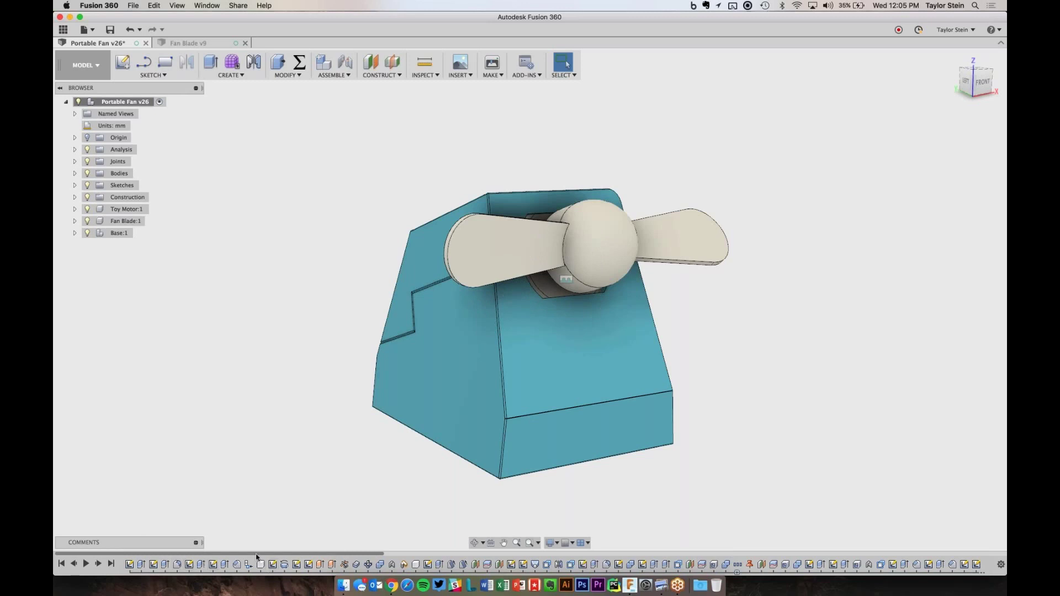
- Look through the portable fan's design history to its last features and back to the beginning
mouse_move(255, 555)
mouse_down()
mouse_move(454, 555)
mouse_move(529, 570)
mouse_move(827, 543)
mouse_move(676, 552)
mouse_up()
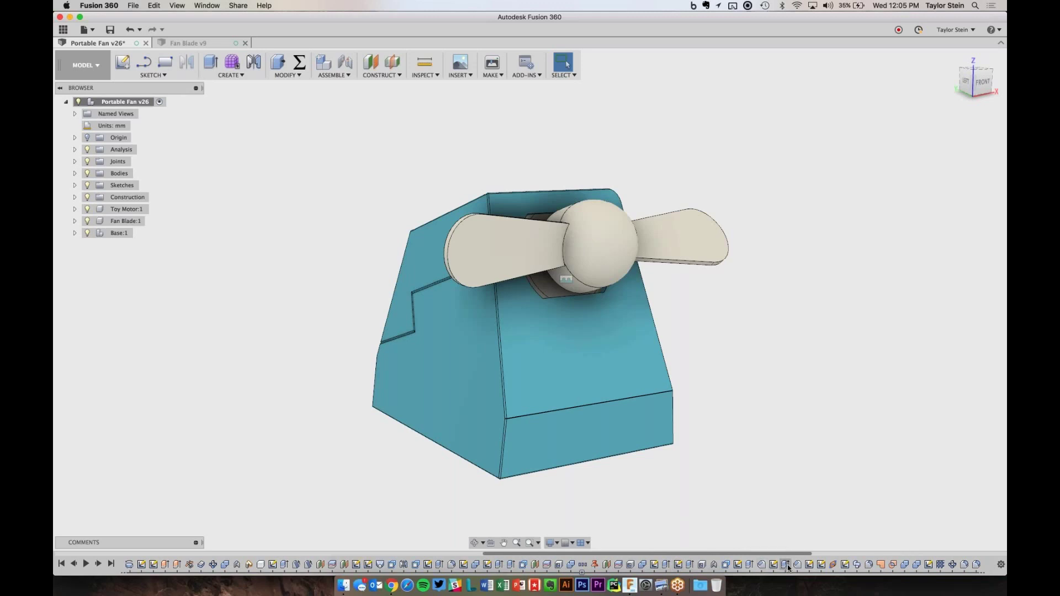
drag(785, 555, 978, 575)
click(380, 550)
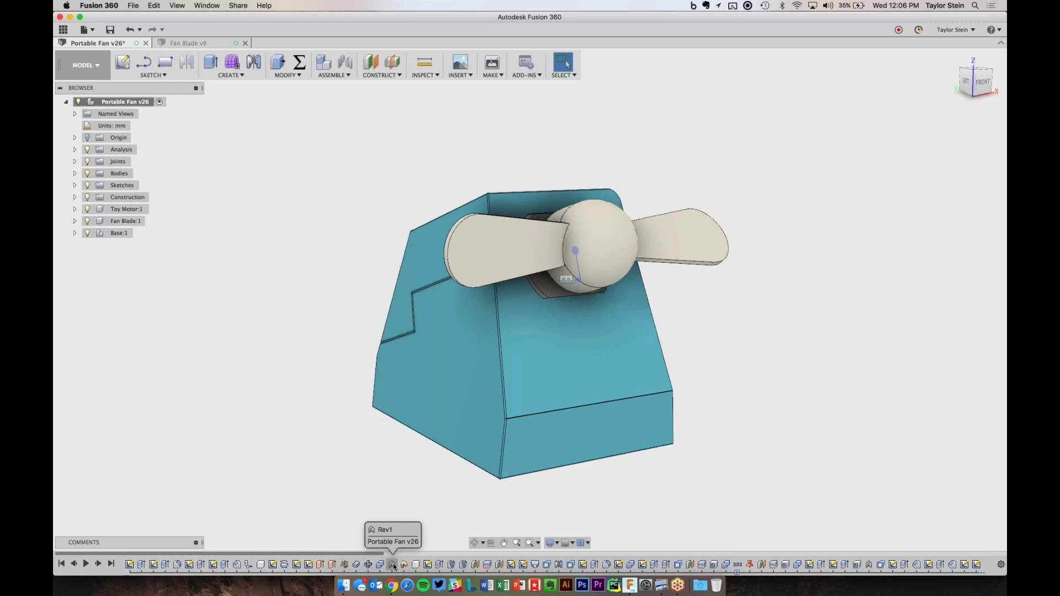
drag(375, 552, 337, 560)
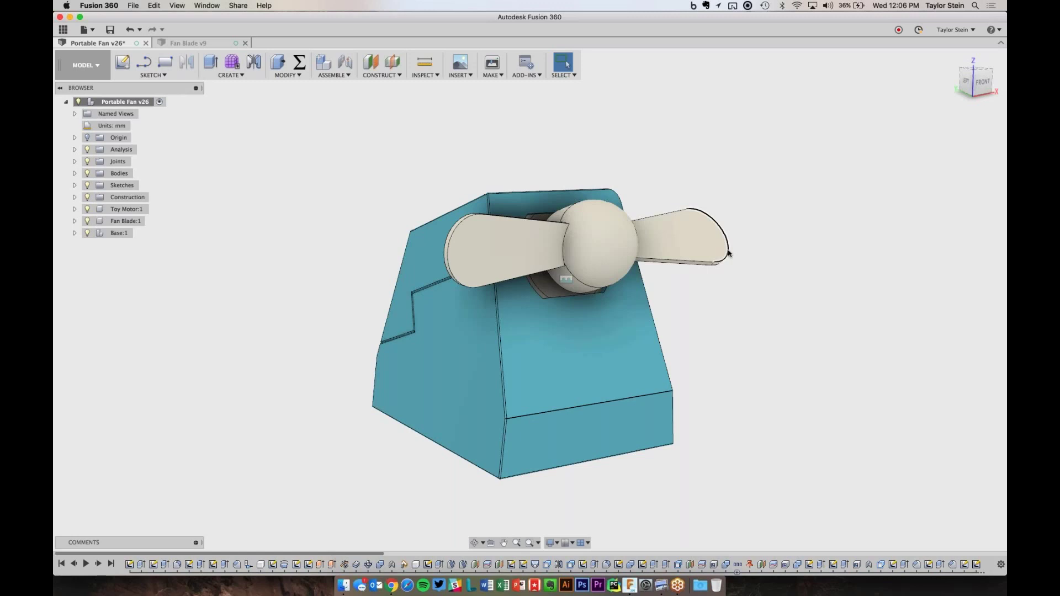
scroll(729, 253, up, 2)
scroll(729, 253, down, 2)
scroll(729, 253, up, 3)
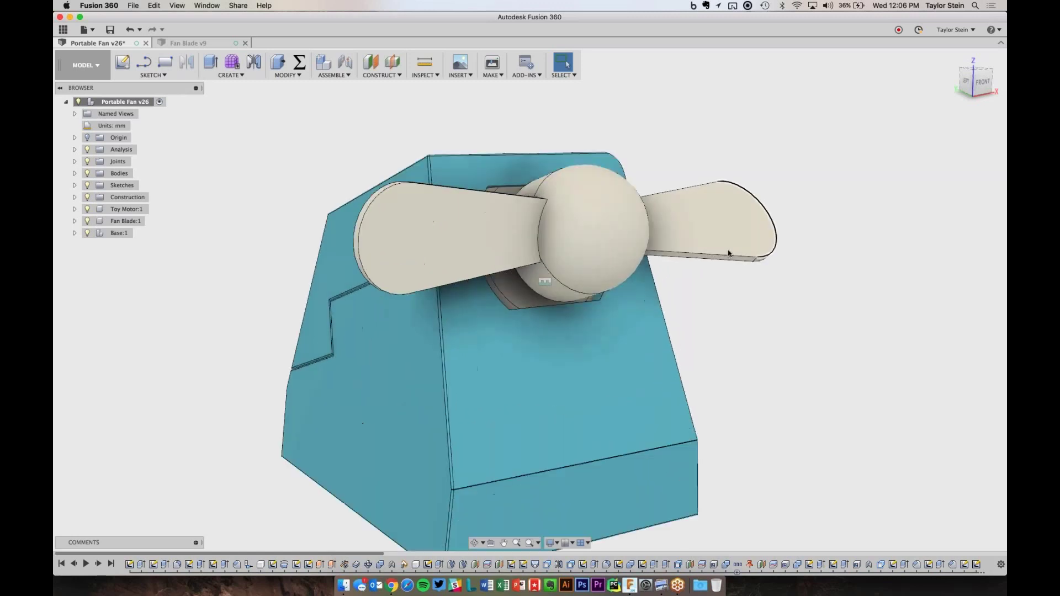
scroll(729, 253, down, 3)
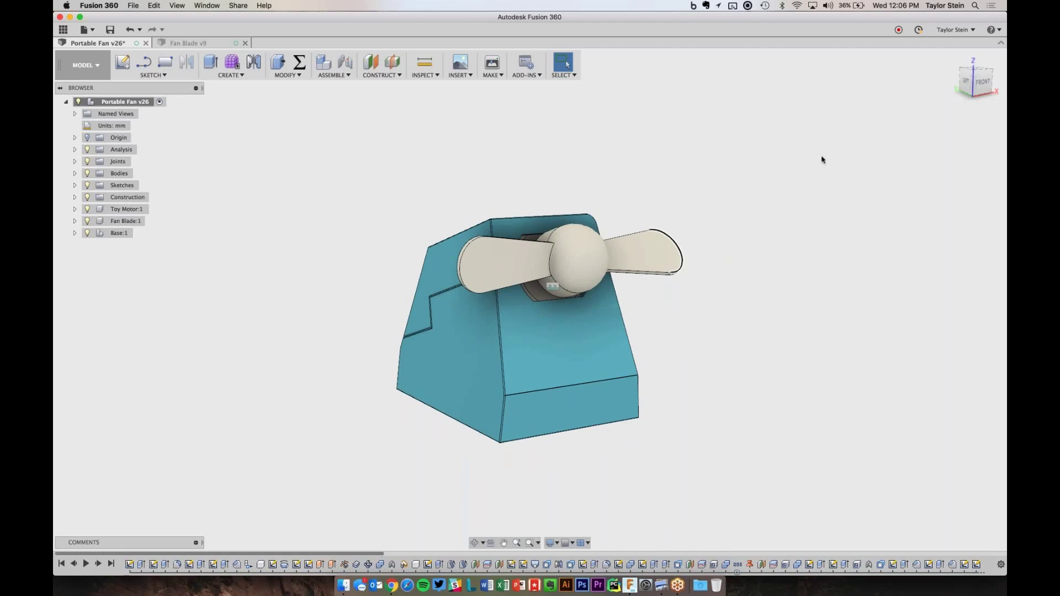
click(962, 31)
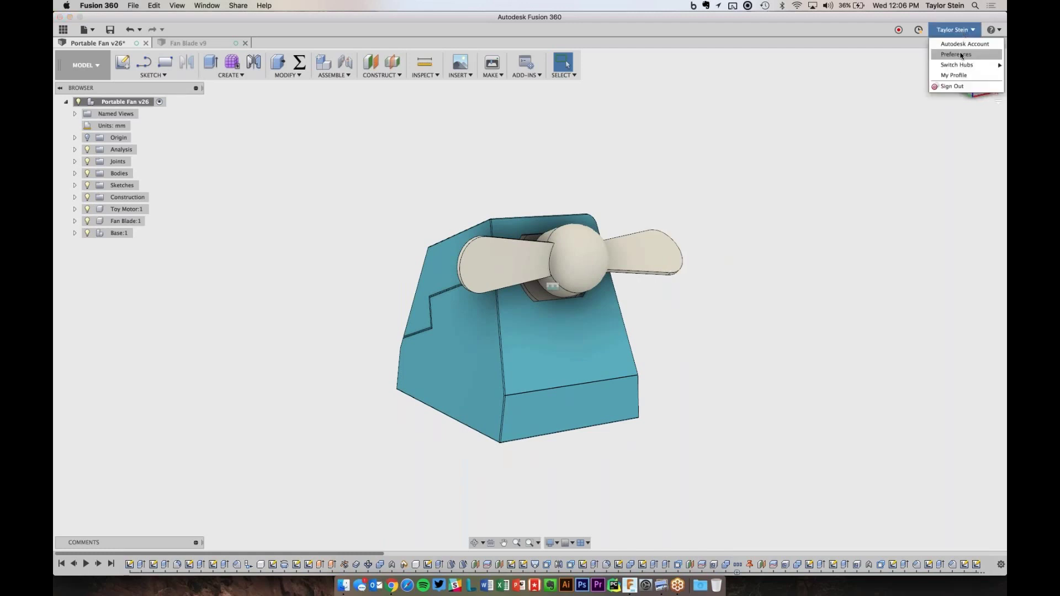
click(806, 241)
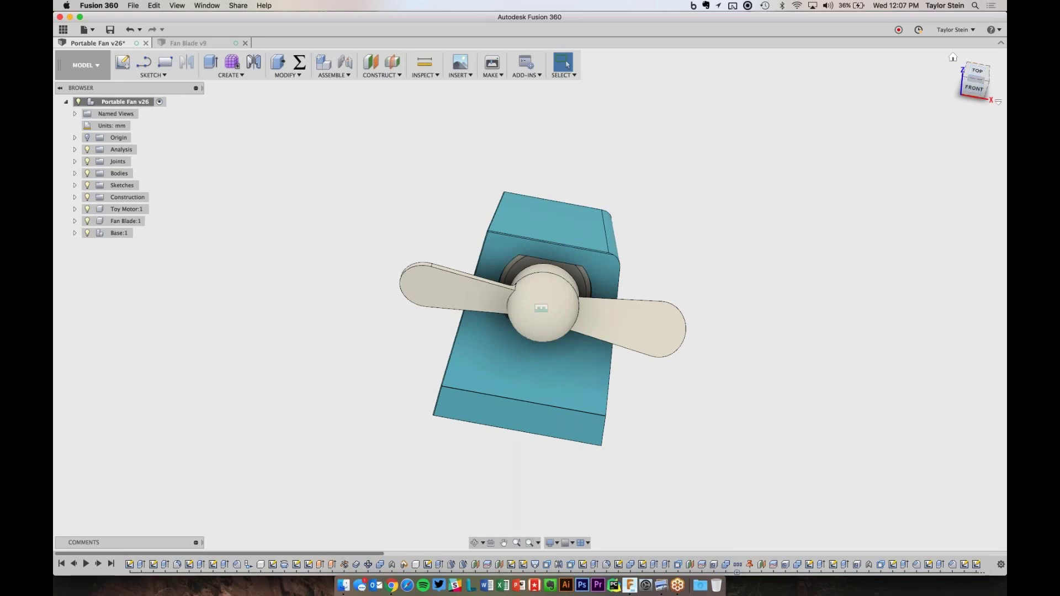
mouse_move(974, 90)
mouse_down()
mouse_move(917, 93)
mouse_move(969, 76)
mouse_up()
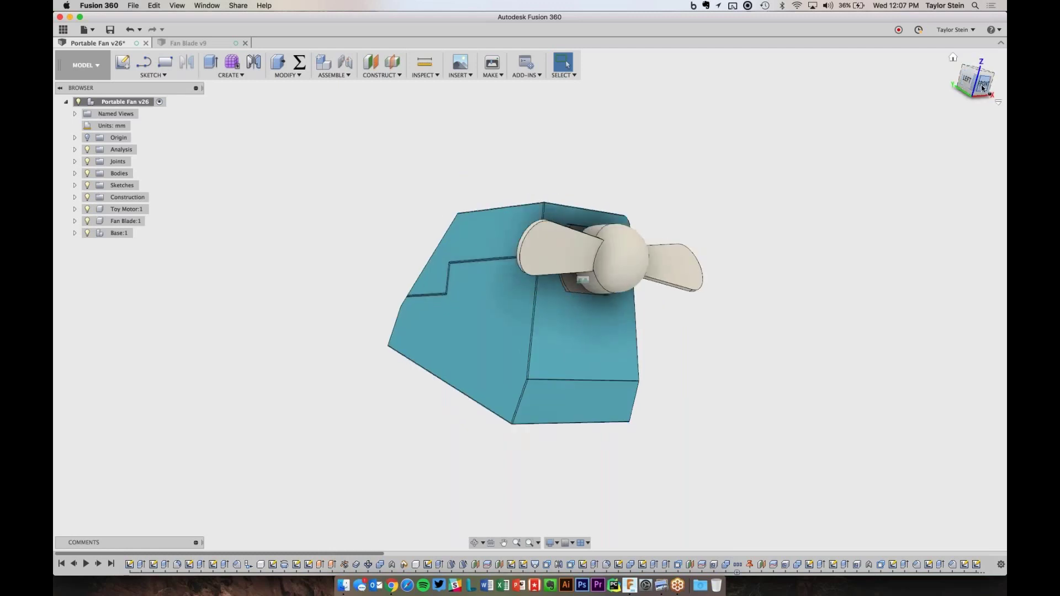
- View the portable fan from the front and top, zoom far out and restore the home view
click(984, 88)
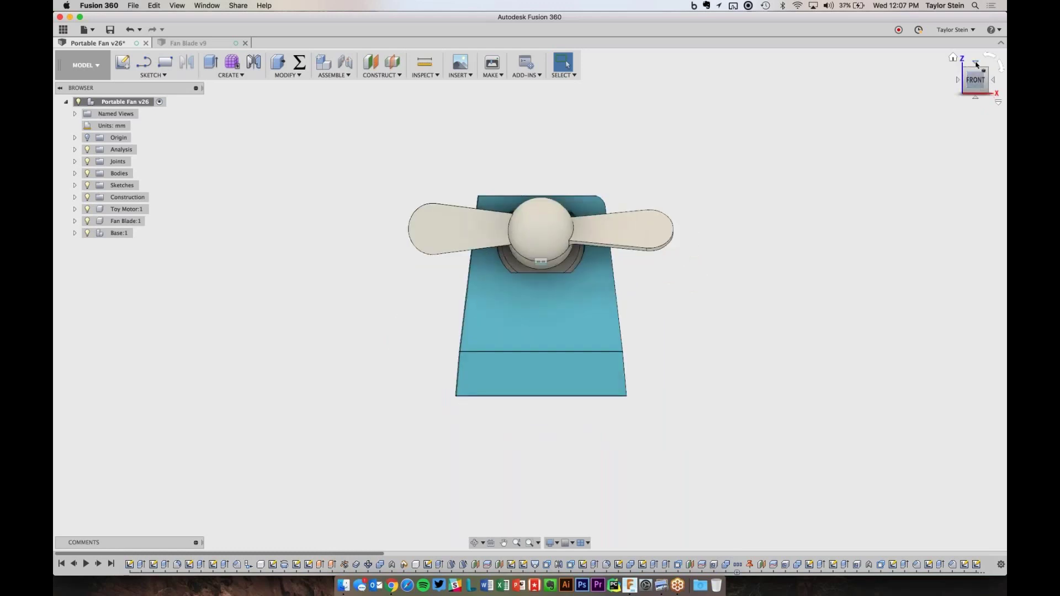
click(976, 63)
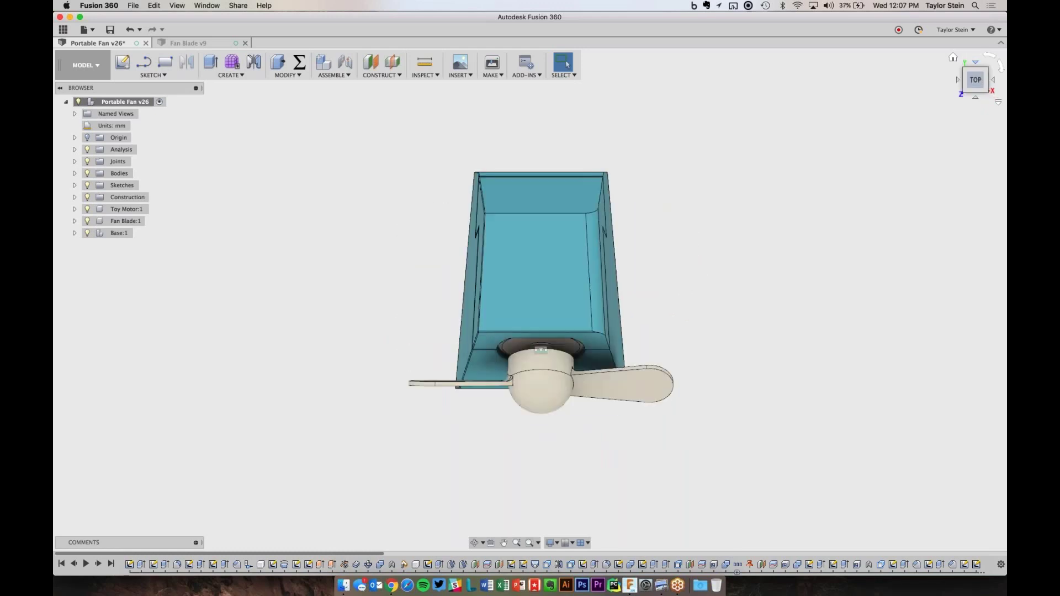
scroll(682, 269, down, 10)
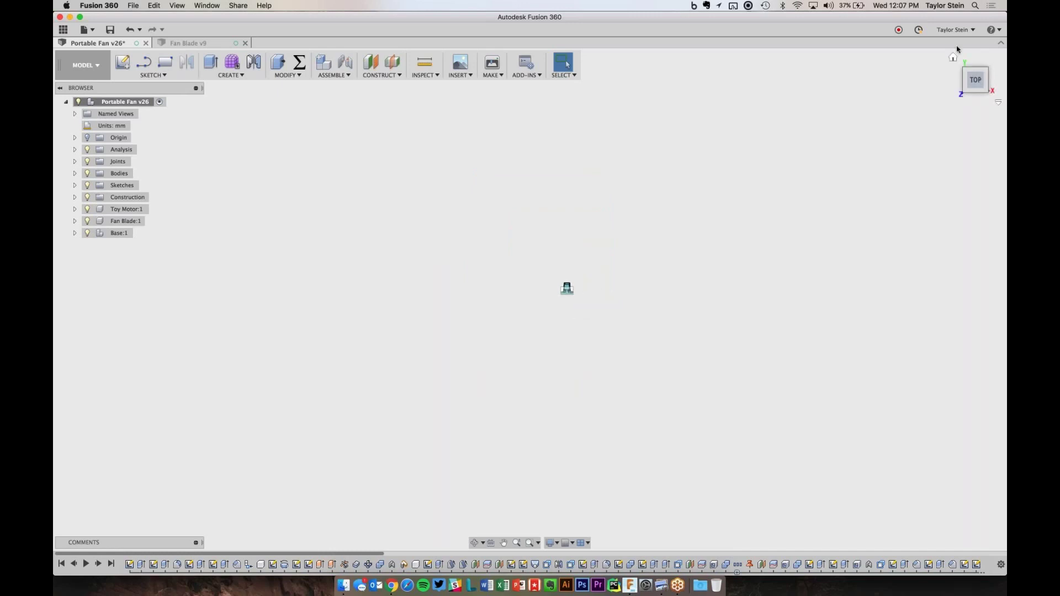
click(952, 55)
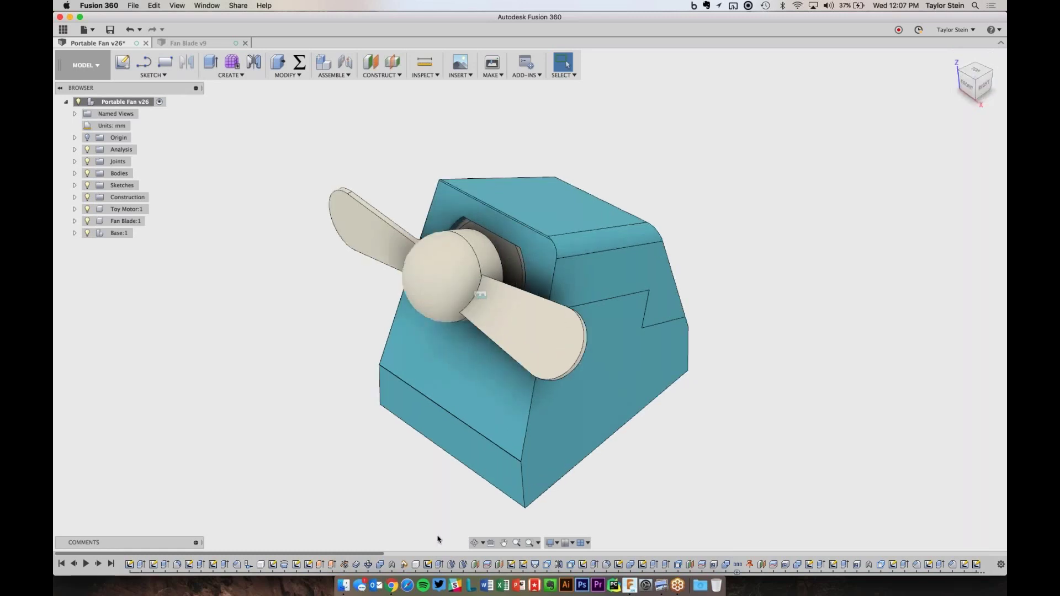
- Practise orbiting, zooming and panning around the portable fan to inspect it from different angles
click(475, 544)
drag(524, 303, 574, 293)
key(Escape)
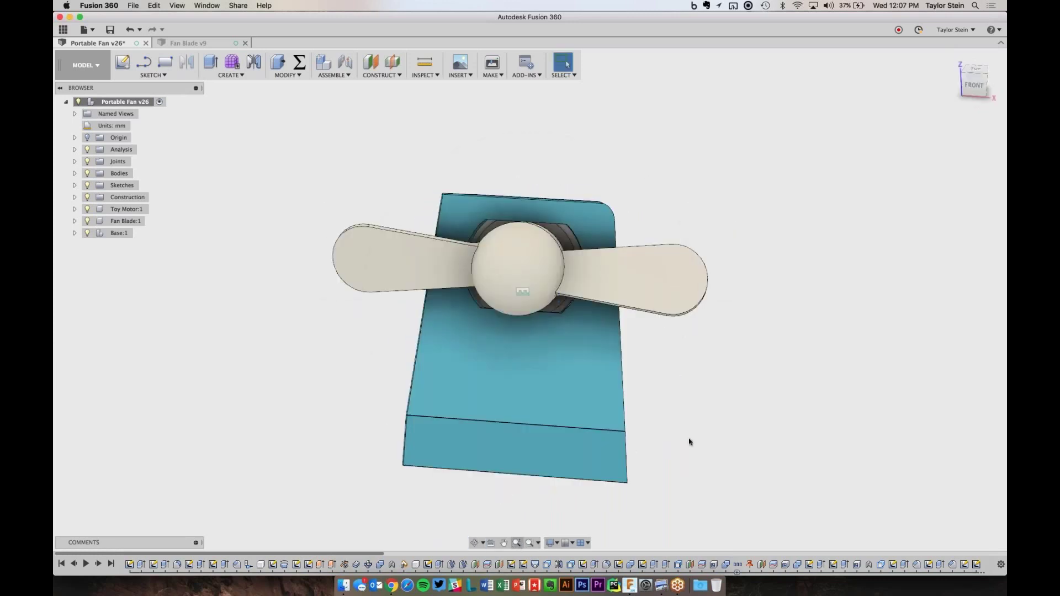
key(F5)
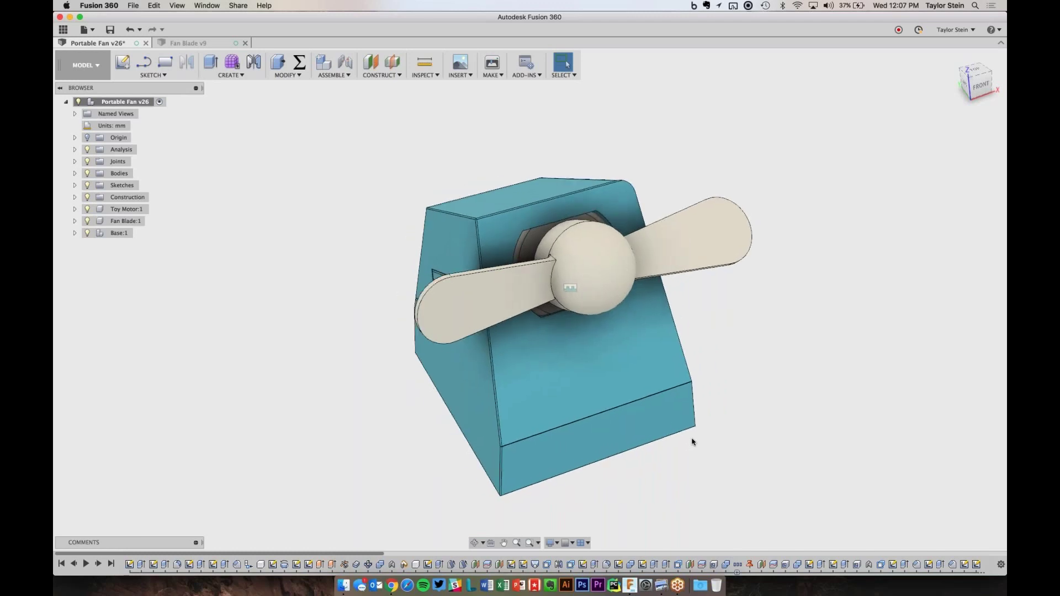
scroll(693, 442, up, 5)
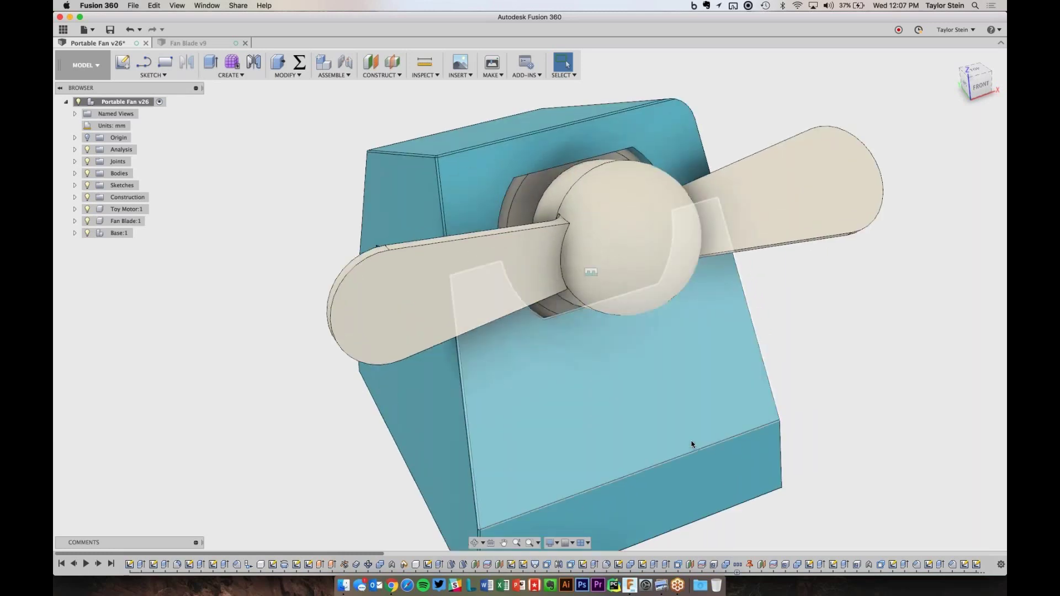
scroll(789, 392, down, 3)
scroll(789, 393, down, 1)
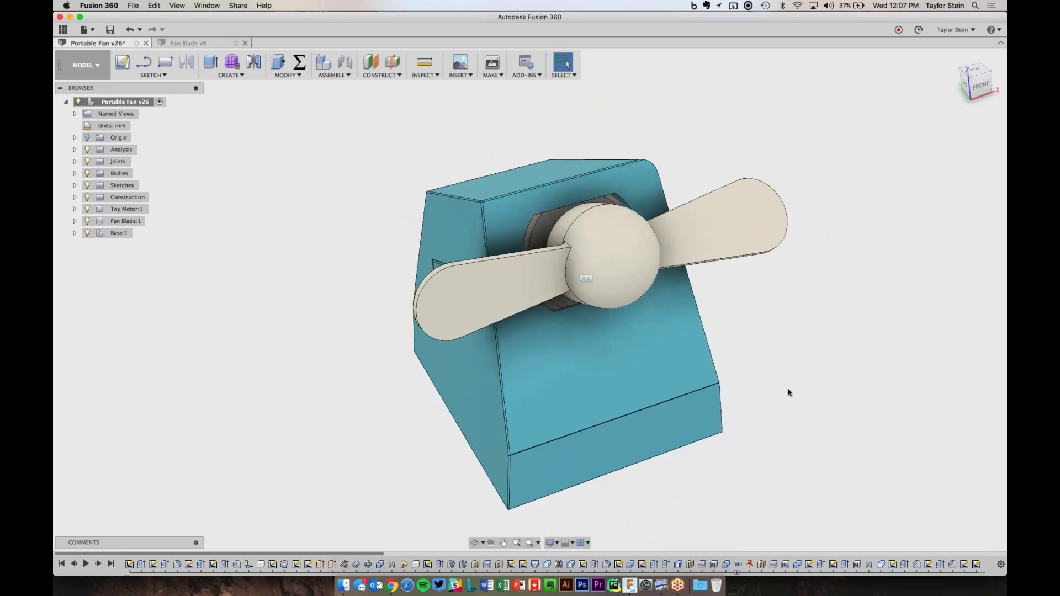
shift+scroll(790, 393, down, 3)
shift+scroll(789, 393, up, 3)
shift+scroll(789, 392, down, 3)
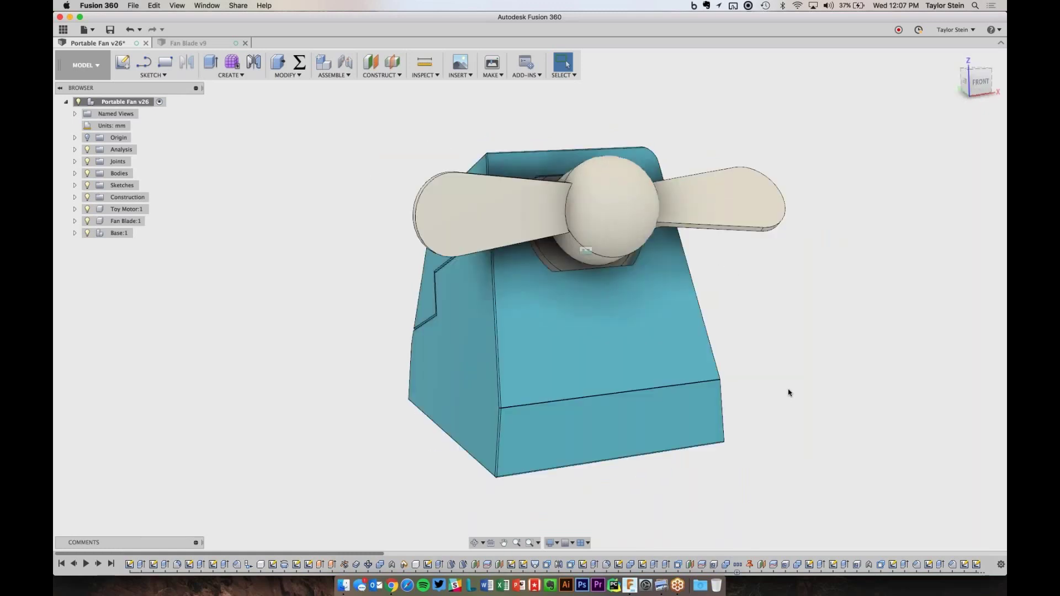
- Create a new empty design and revisit the portable fan model before returning to it
click(93, 30)
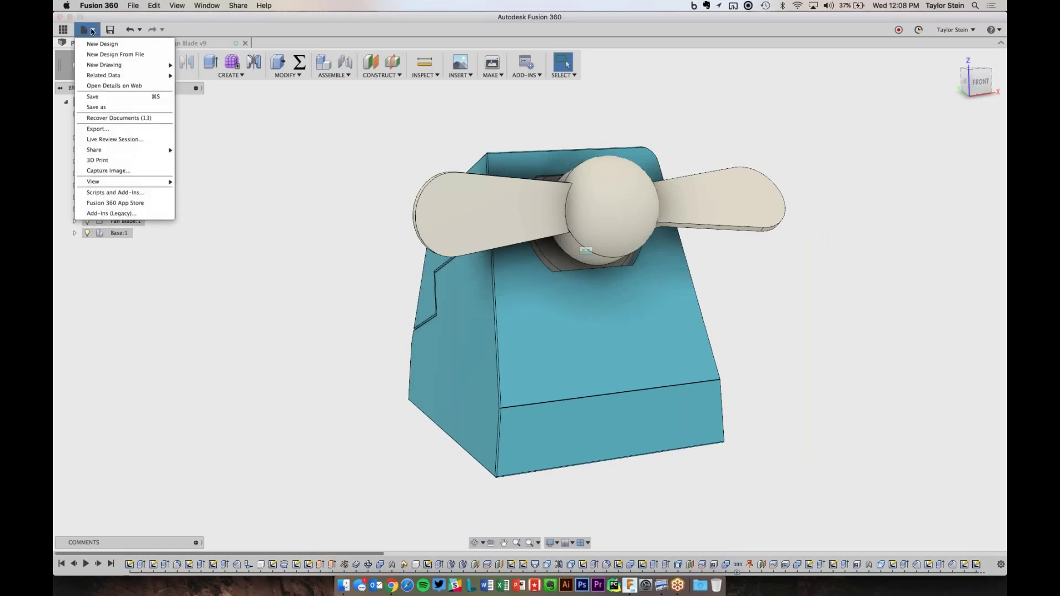
click(92, 43)
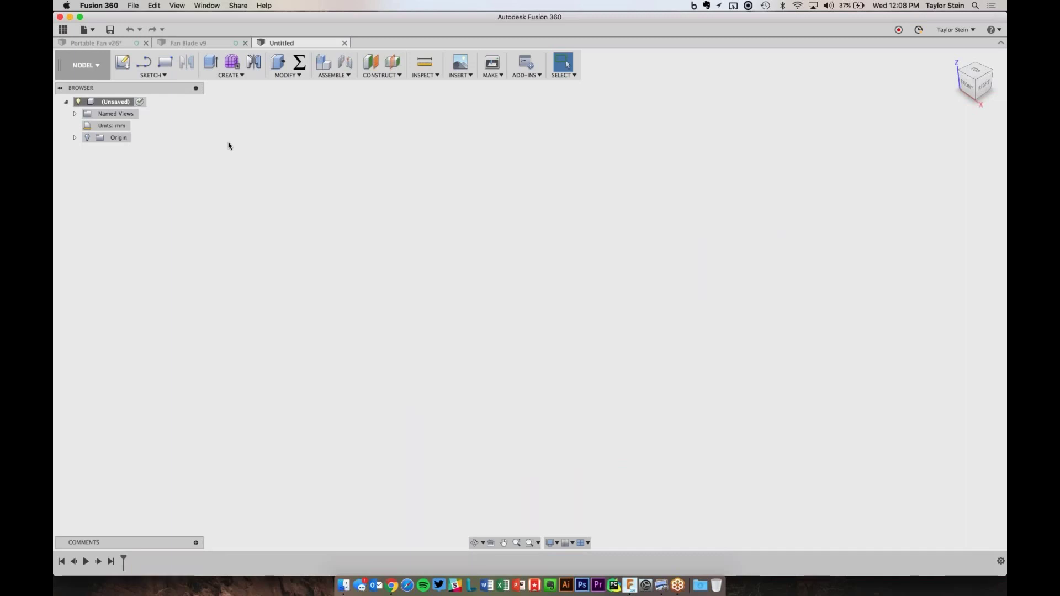
click(116, 46)
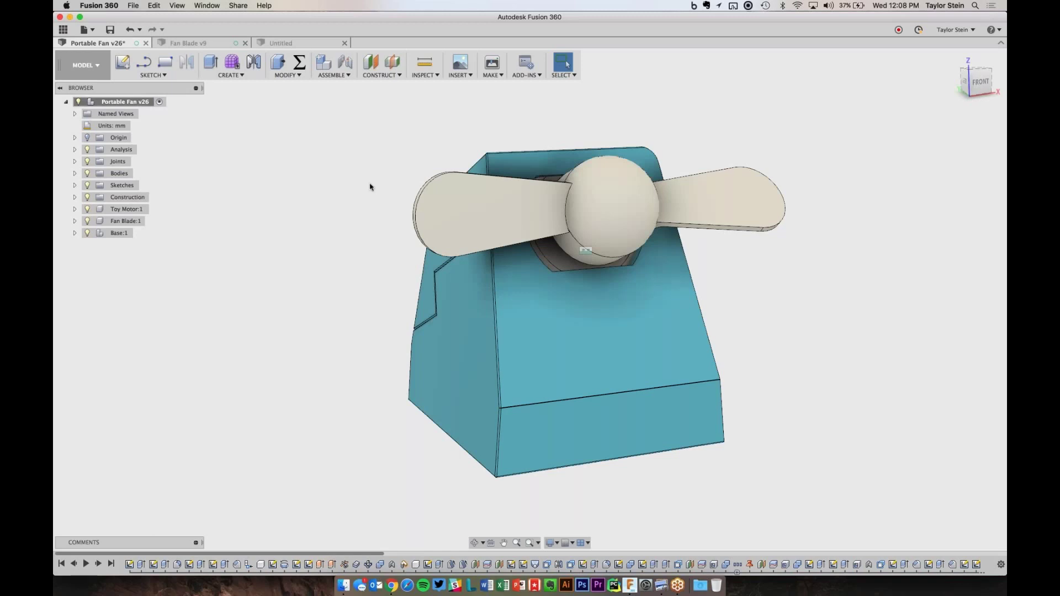
shift+scroll(370, 186, left, 5)
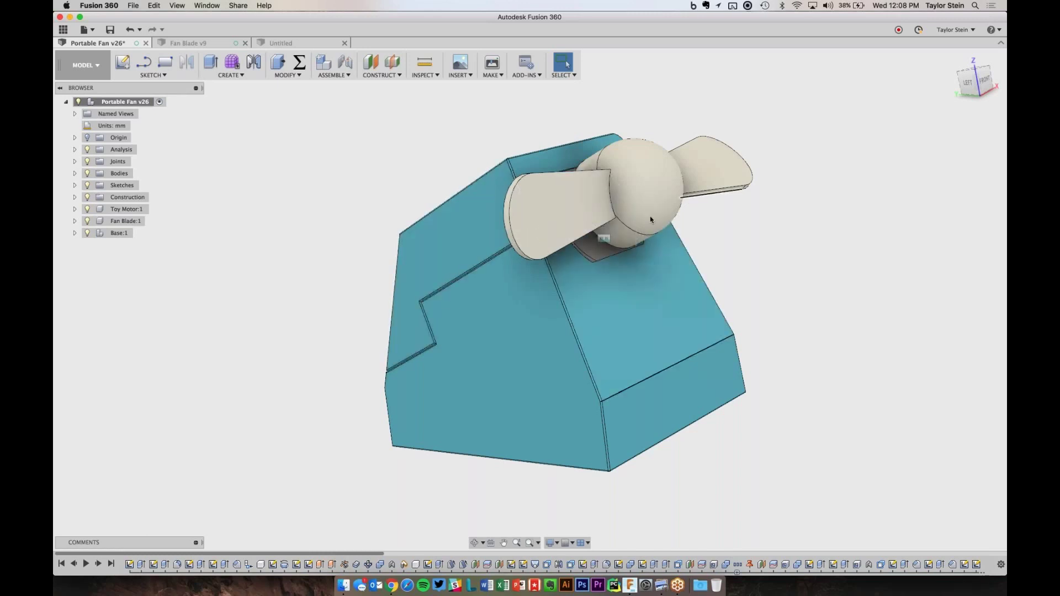
click(308, 42)
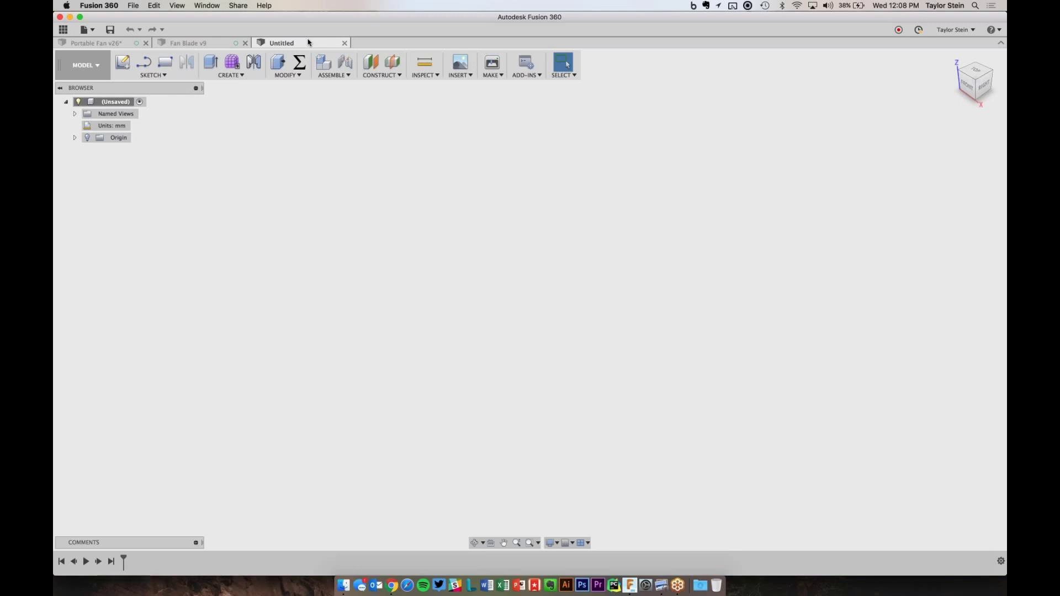
- Create an empty, activated component named Toy Motor in the new design and check it in the component tree
click(325, 67)
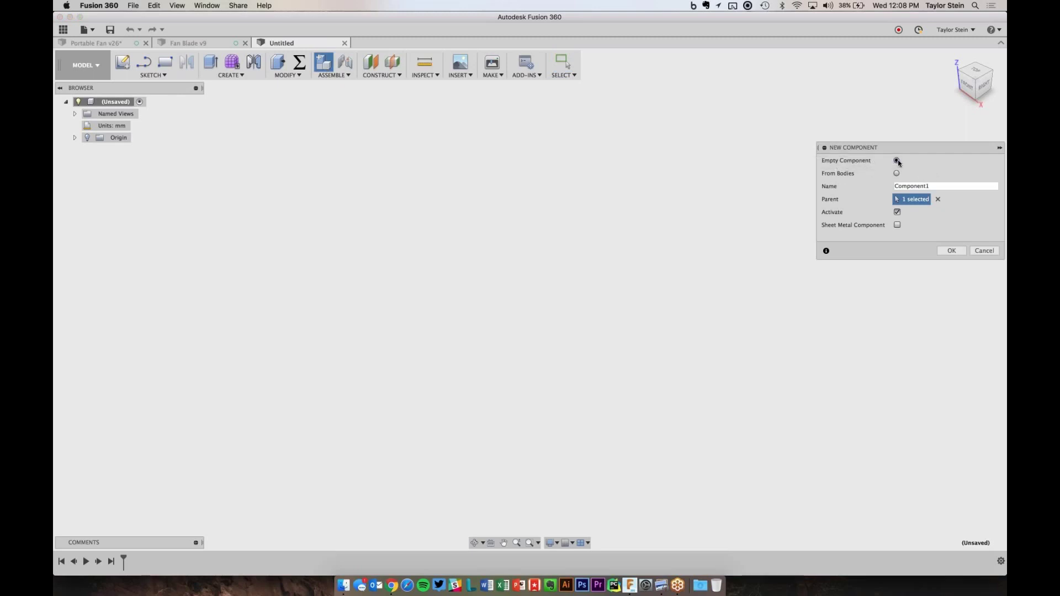
double_click(946, 186)
text(Toy Motor)
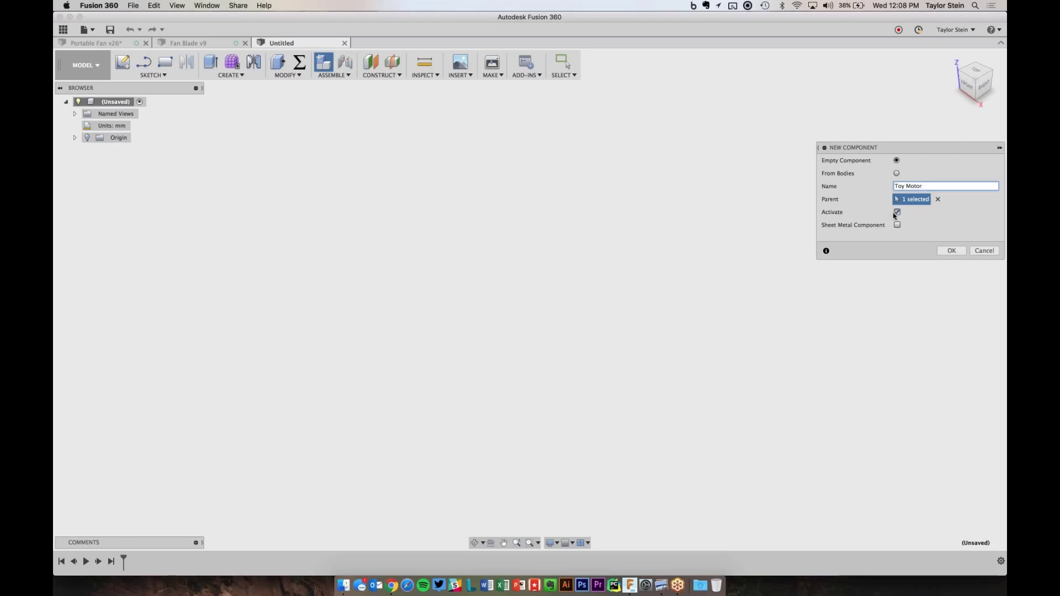
click(946, 251)
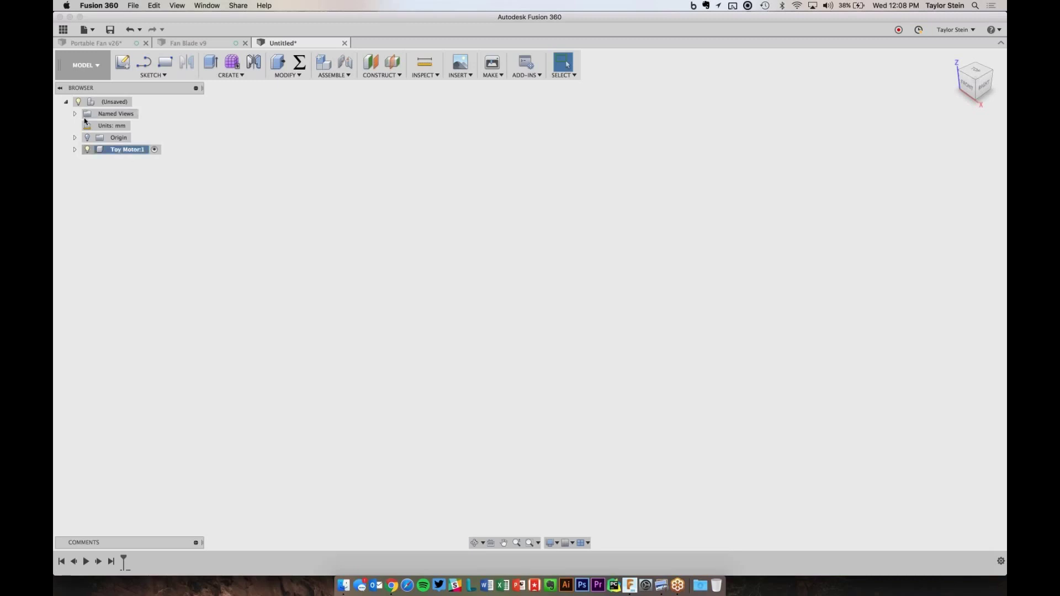
click(66, 102)
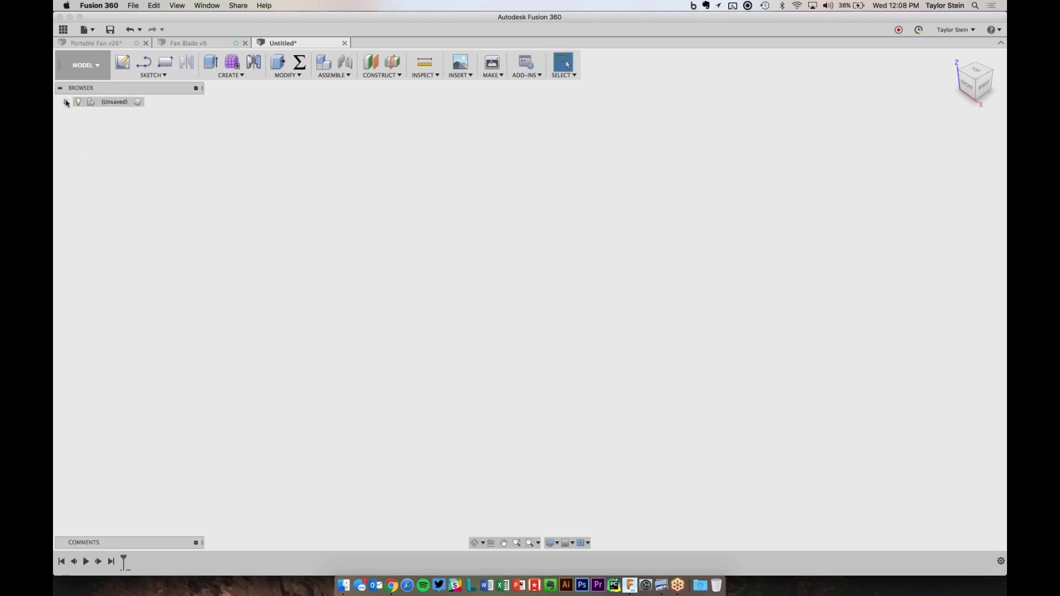
click(67, 102)
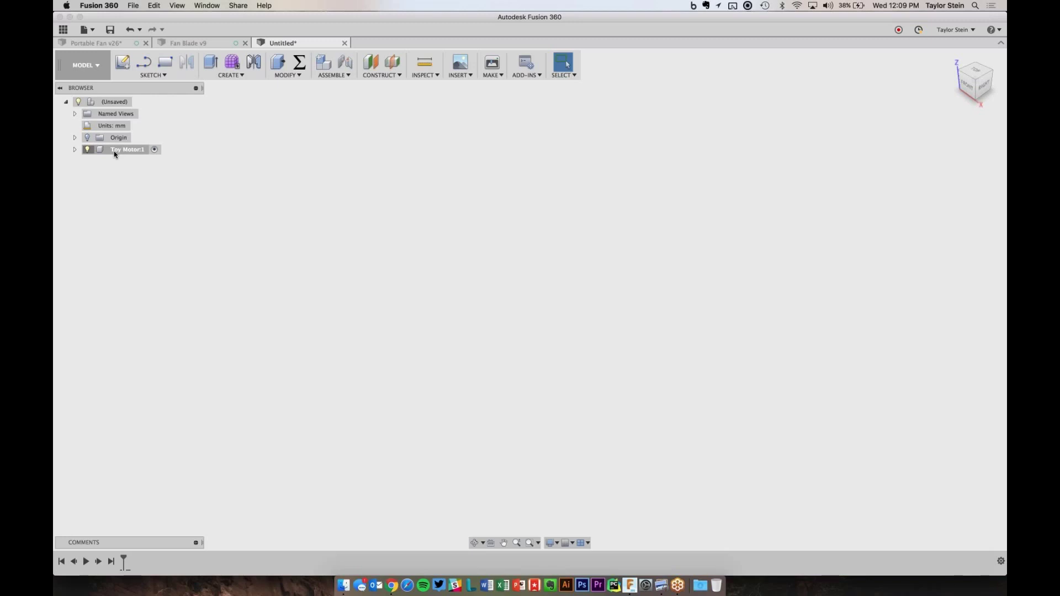
- Consult ToyMotorDimensions.jpg in Preview and, back in Fusion 360, start a sketch on the front XZ plane of the Toy Motor component
click(662, 587)
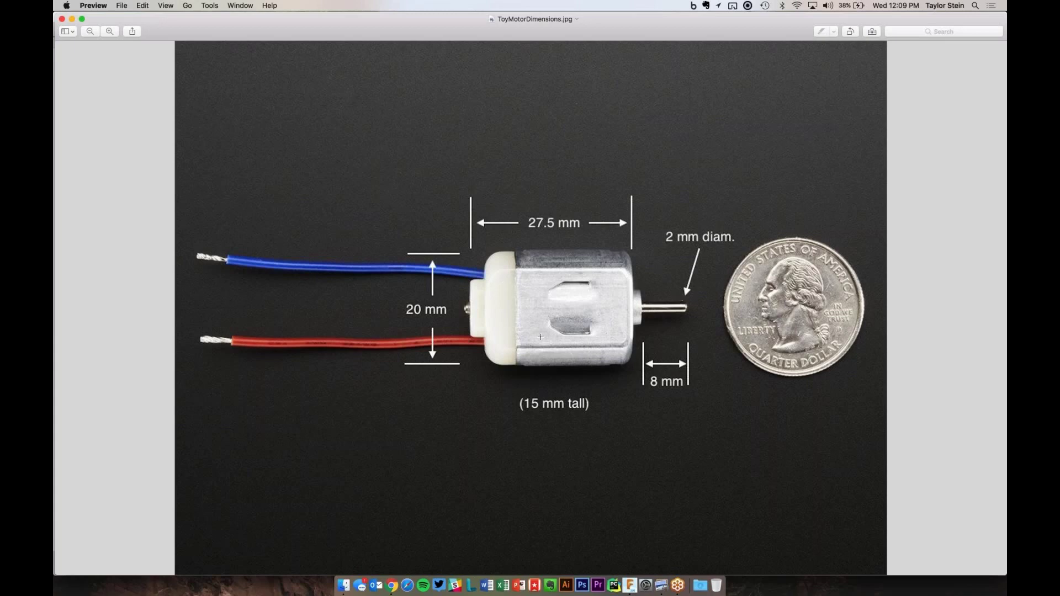
click(632, 586)
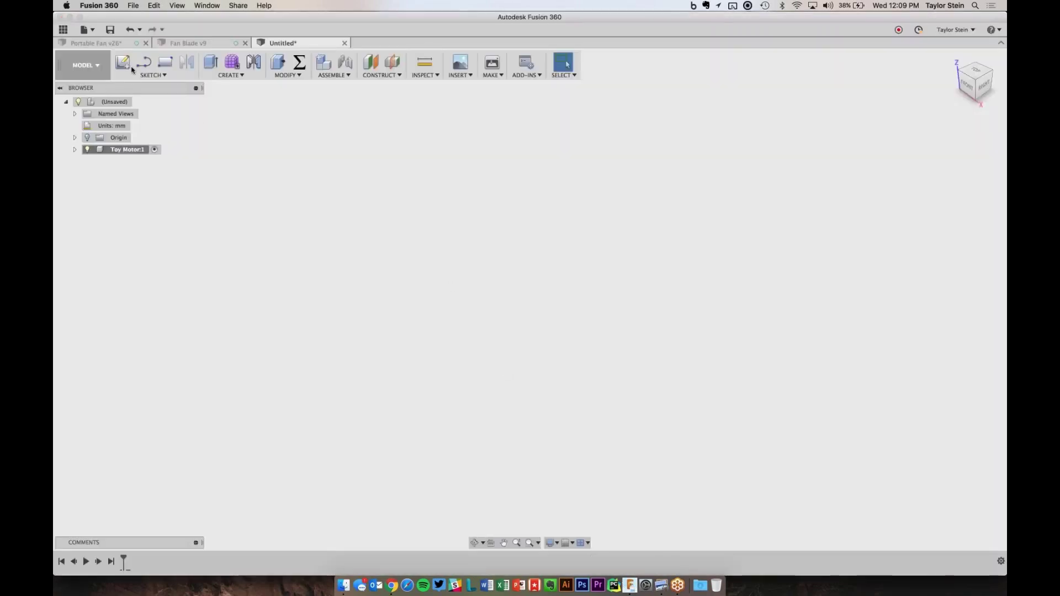
click(153, 76)
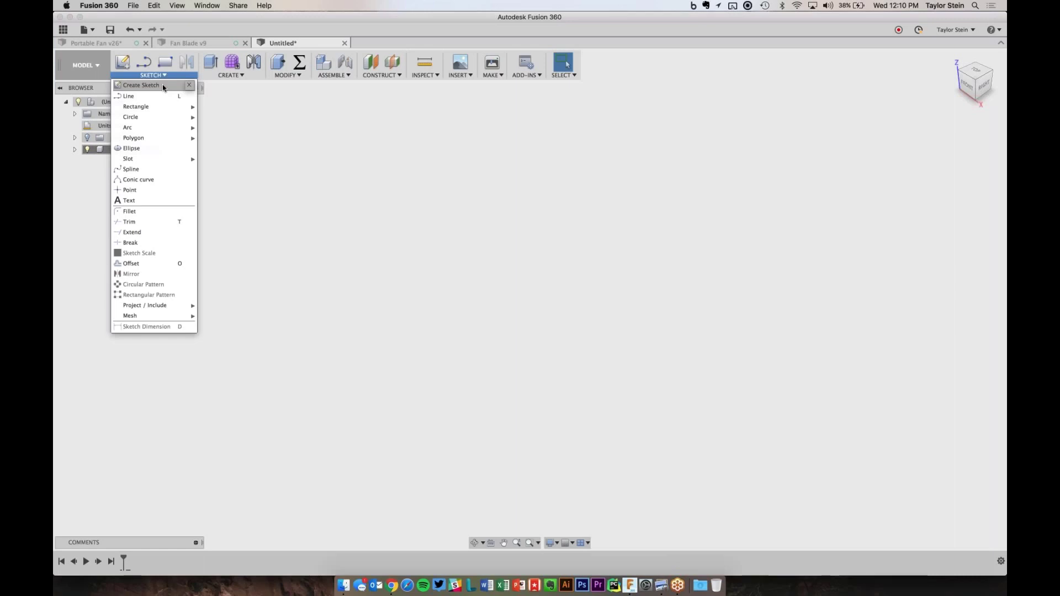
click(163, 87)
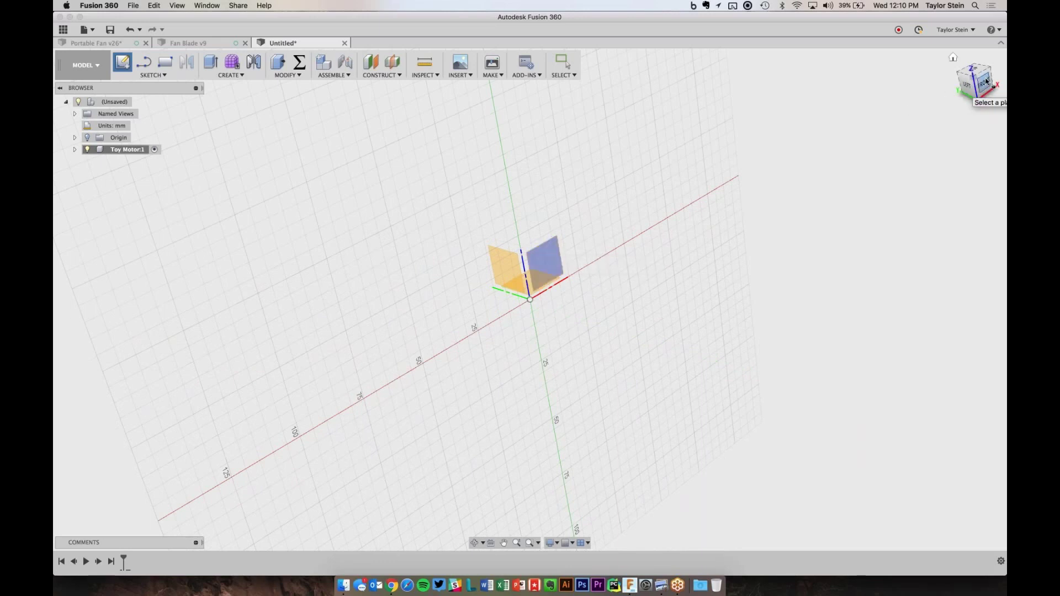
click(551, 262)
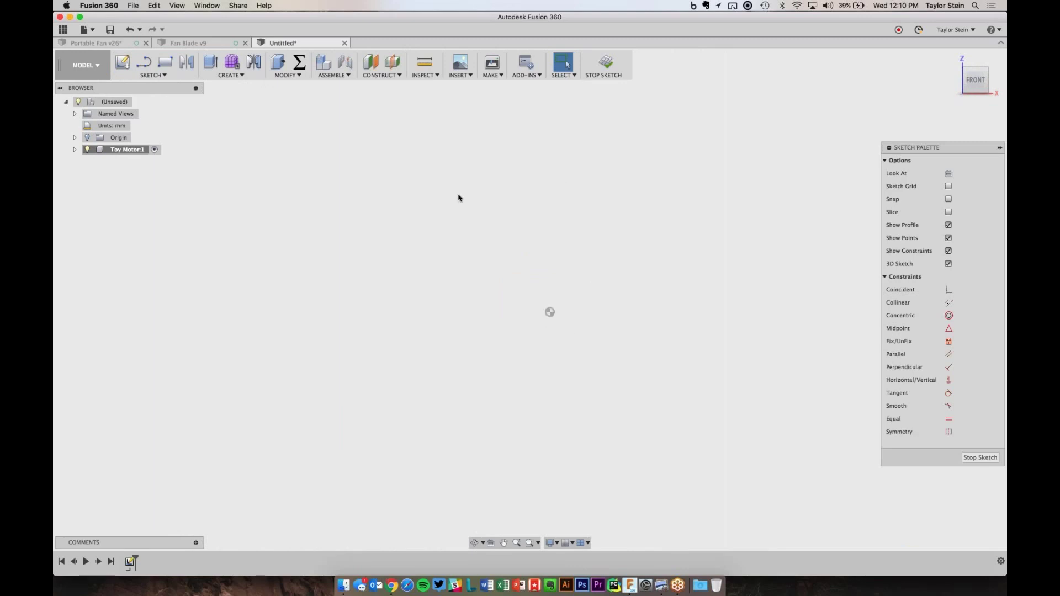
- Show the sketch grid temporarily and realign a tilted view square to the sketch plane
click(950, 187)
scroll(570, 316, up, 2)
shift+scroll(568, 317, left, 5)
shift+scroll(567, 318, left, 5)
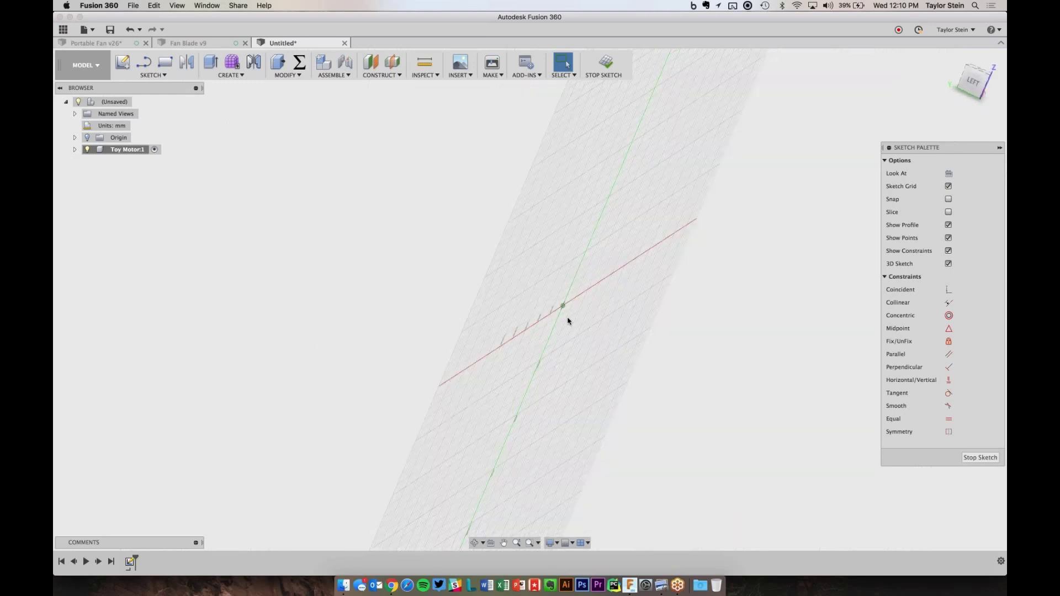
click(949, 173)
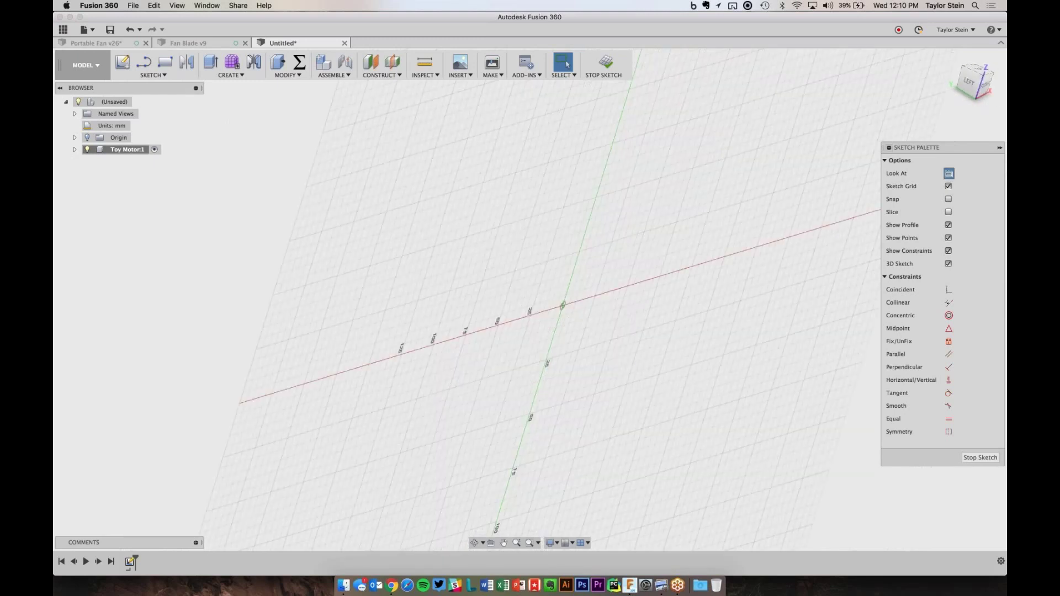
click(949, 187)
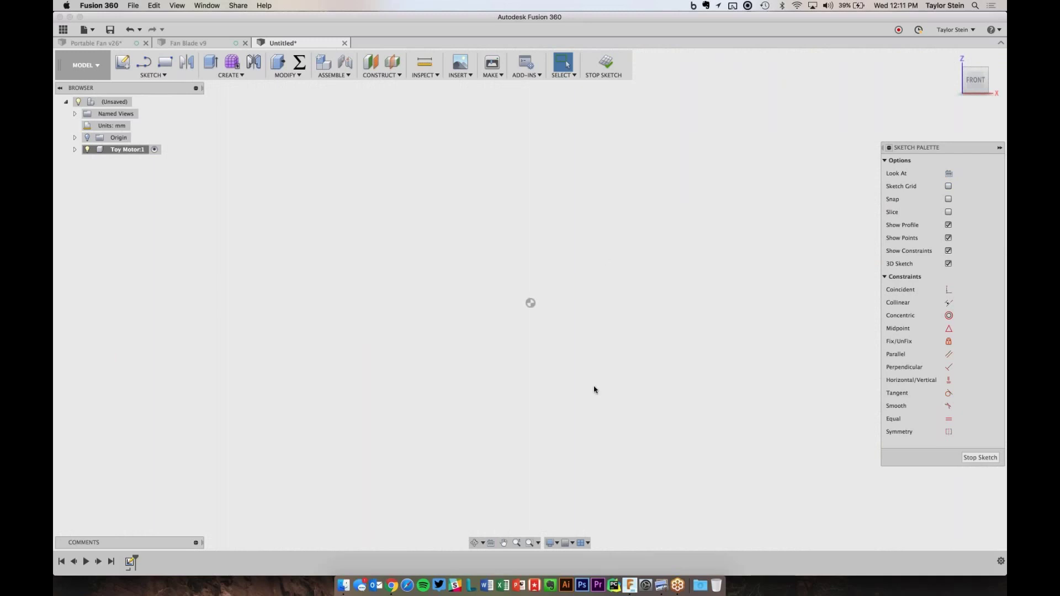
- Sketch a center rectangle centred on the origin for the motor body and leave the rectangle command
click(167, 76)
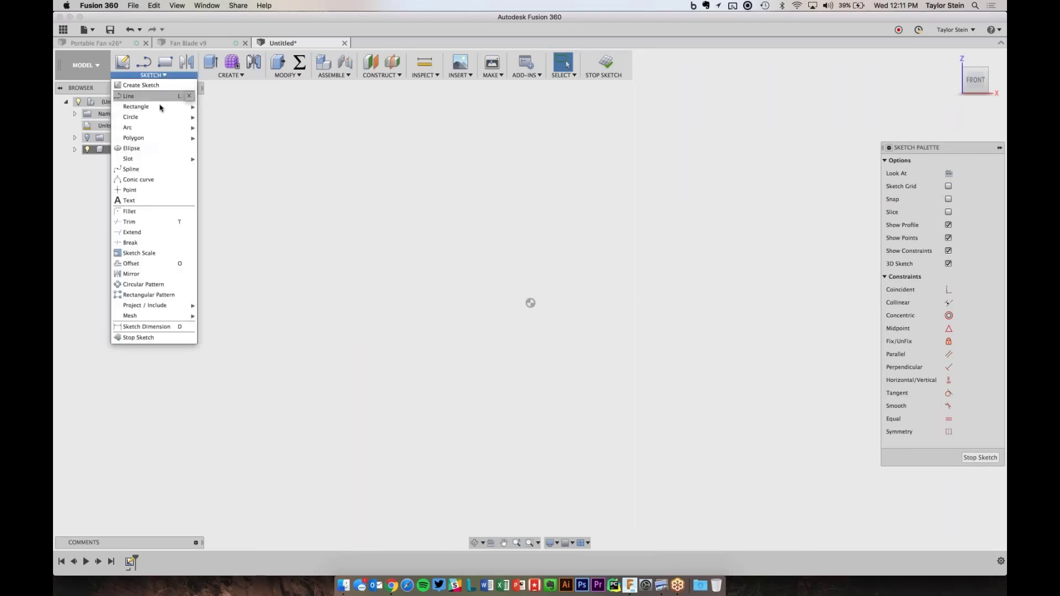
mouse_move(157, 111)
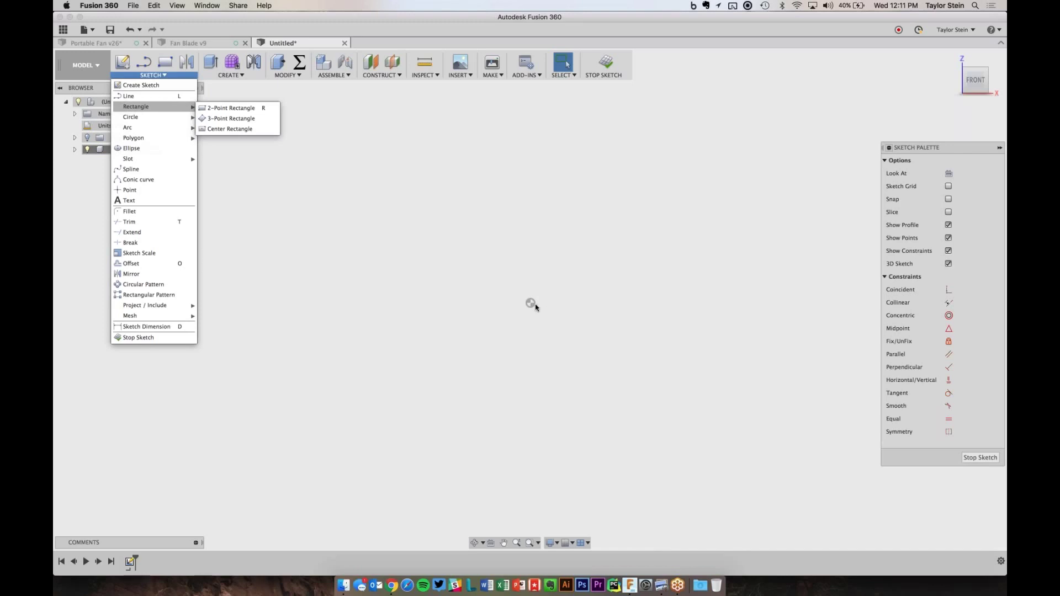
click(227, 128)
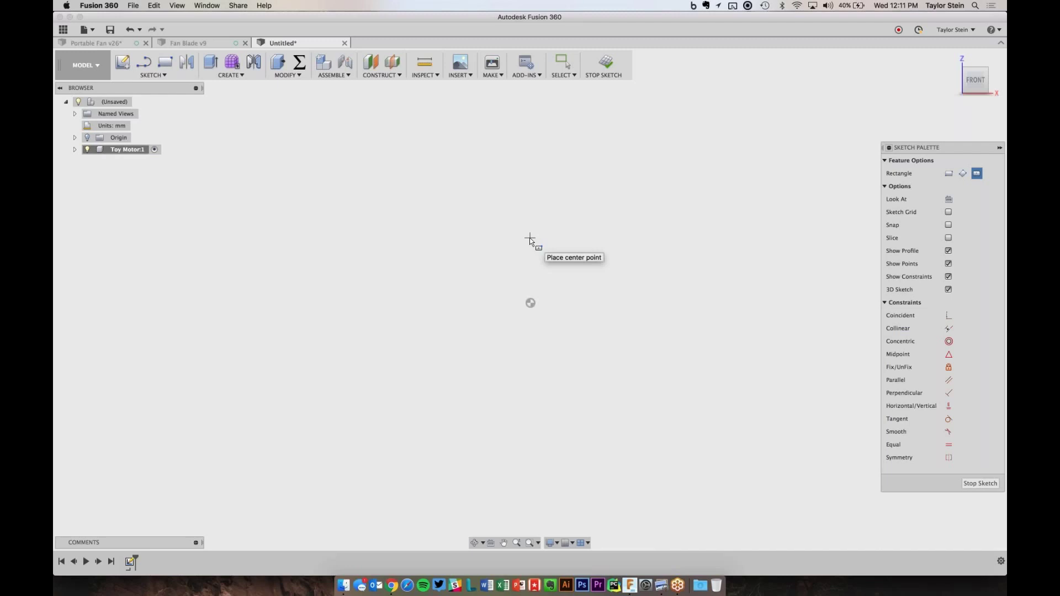
click(531, 305)
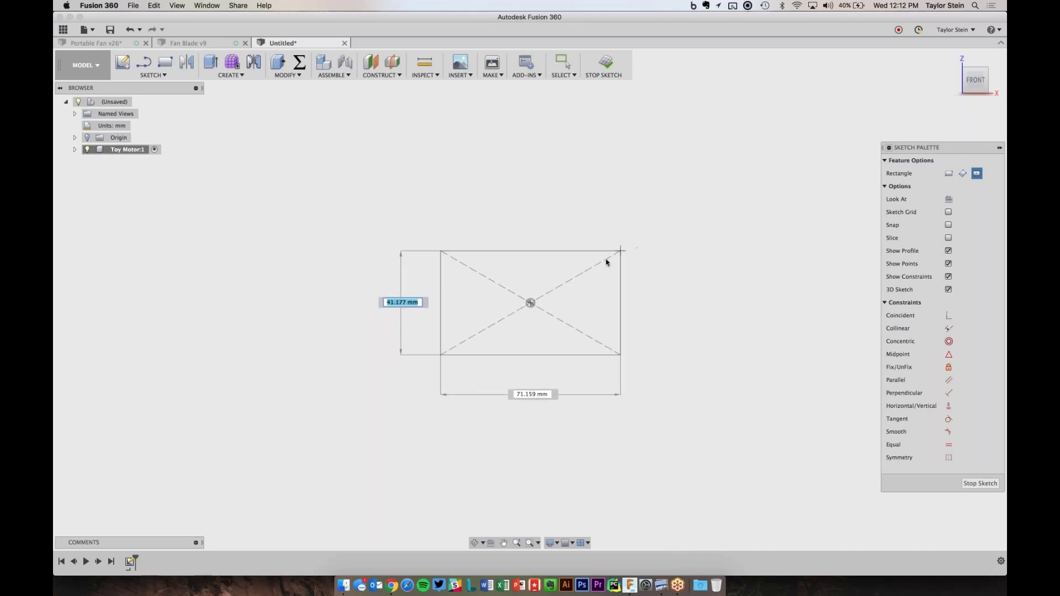
click(573, 273)
scroll(585, 287, up, 5)
scroll(586, 287, right, 3)
scroll(586, 287, down, 2)
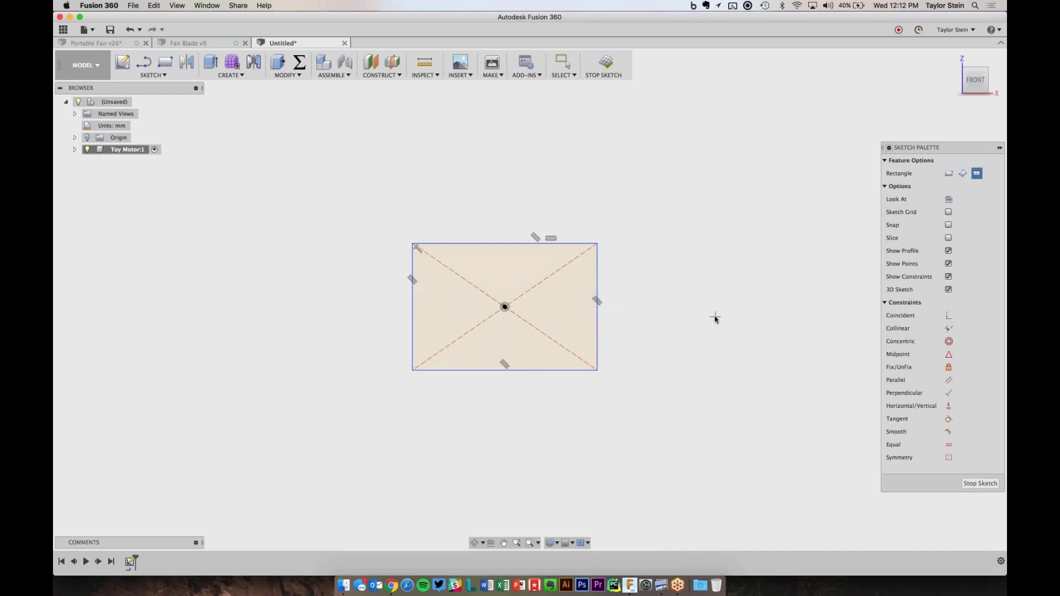
key(Escape)
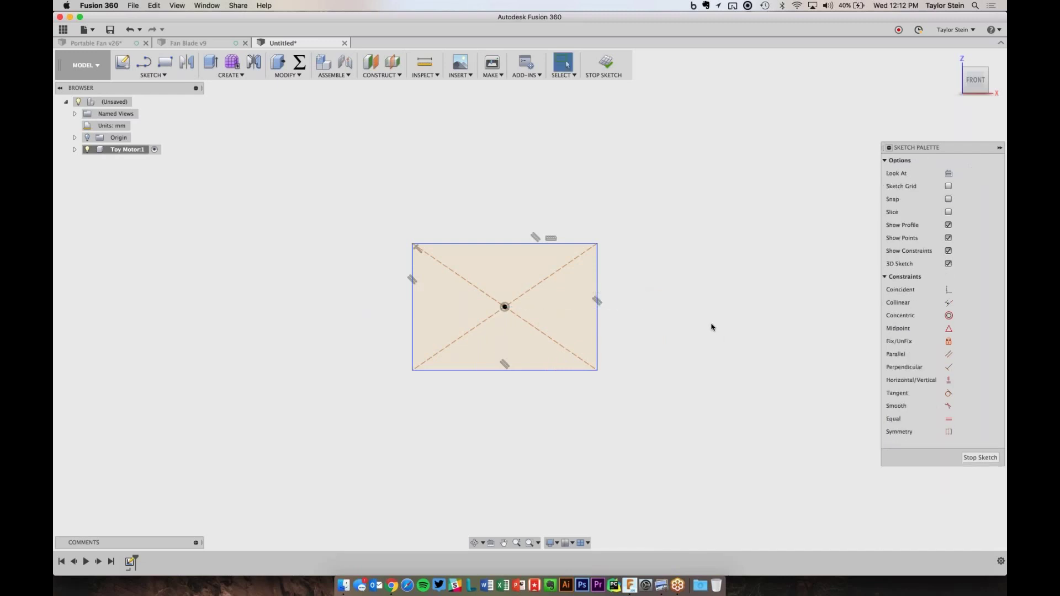
- Switch to Preview to check the motor body's dimensions in ToyMotorDimensions.jpg and return to Fusion 360
key(super+Tab)
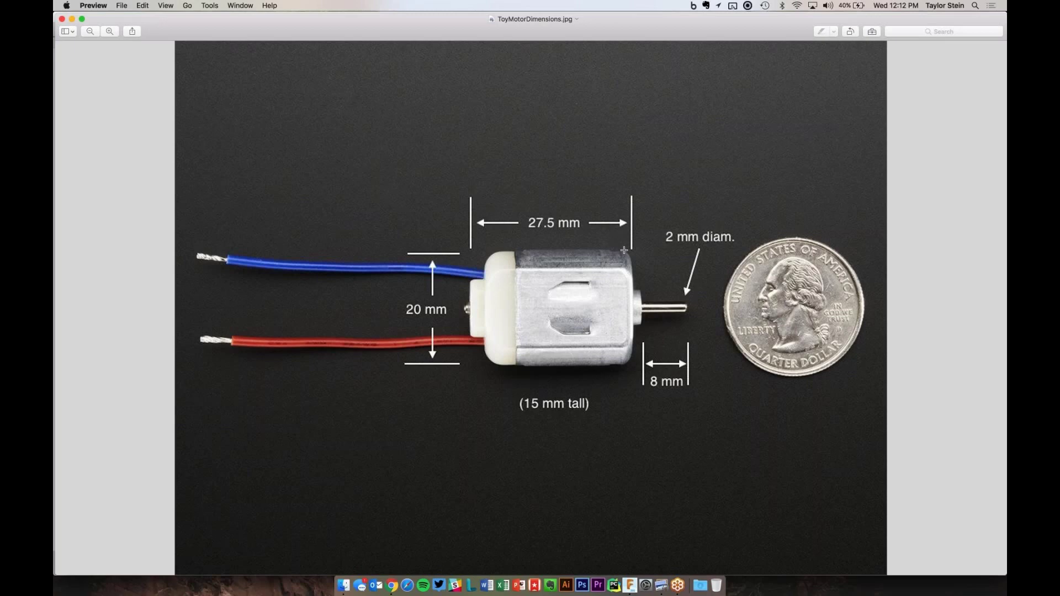
key(super+Tab)
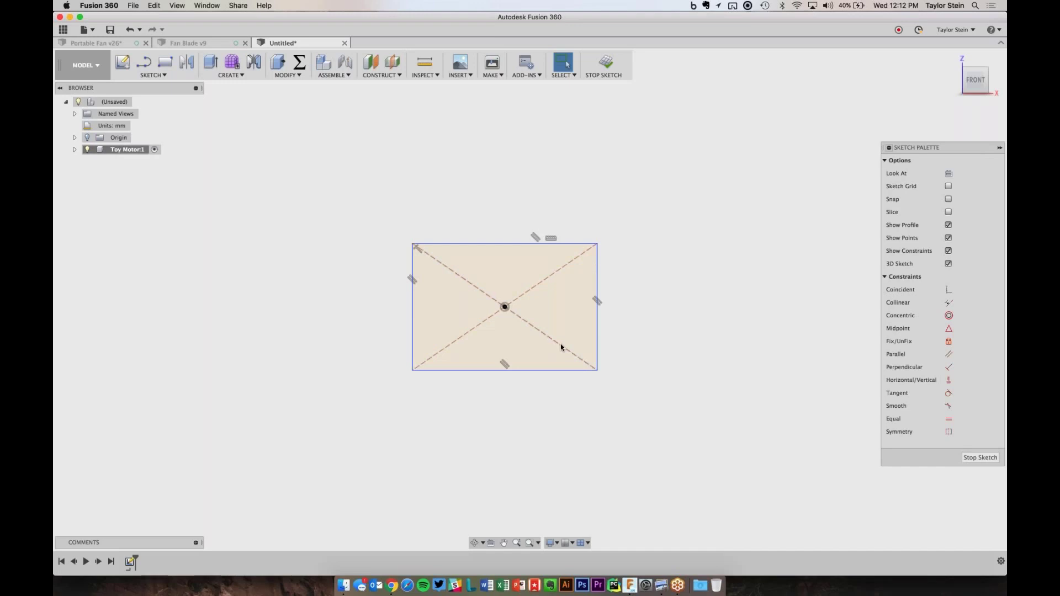
- Sketch a three-point arc from the rectangle's upper edge to its lower edge, bulging toward the right-hand side, and leave the arc command
click(158, 76)
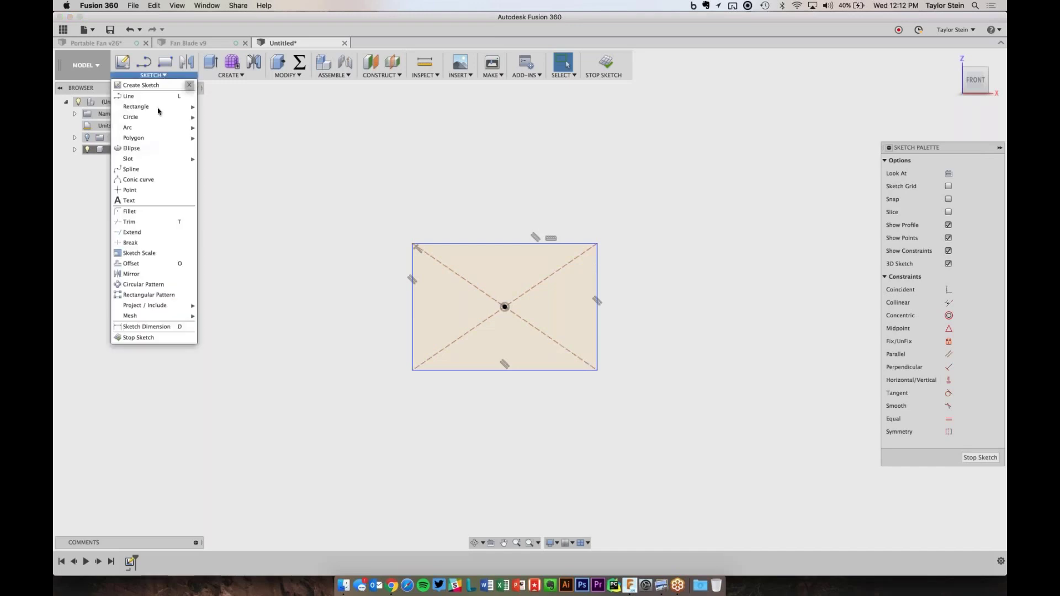
mouse_move(158, 127)
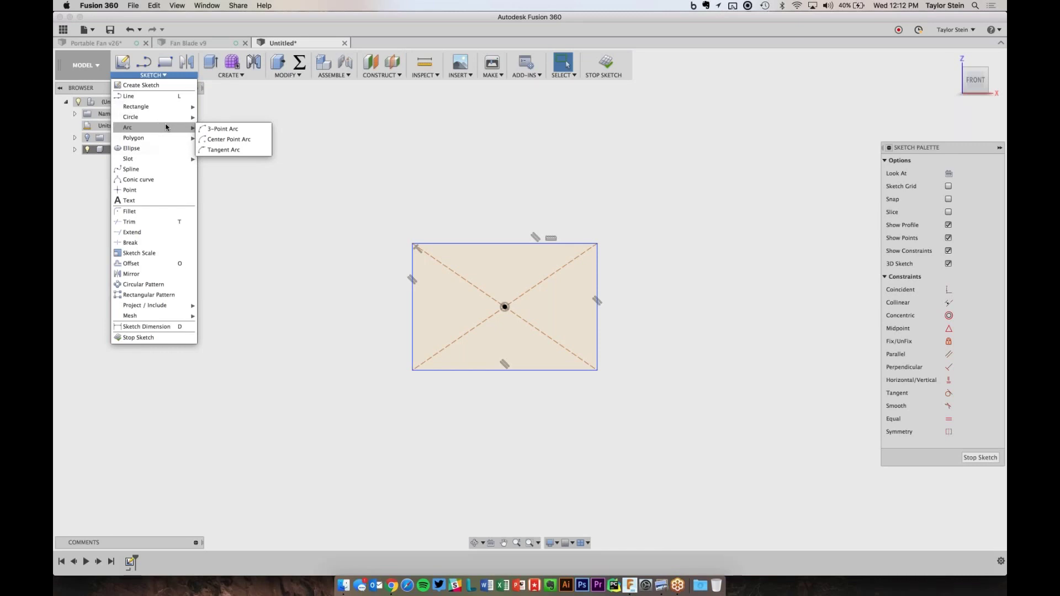
click(219, 132)
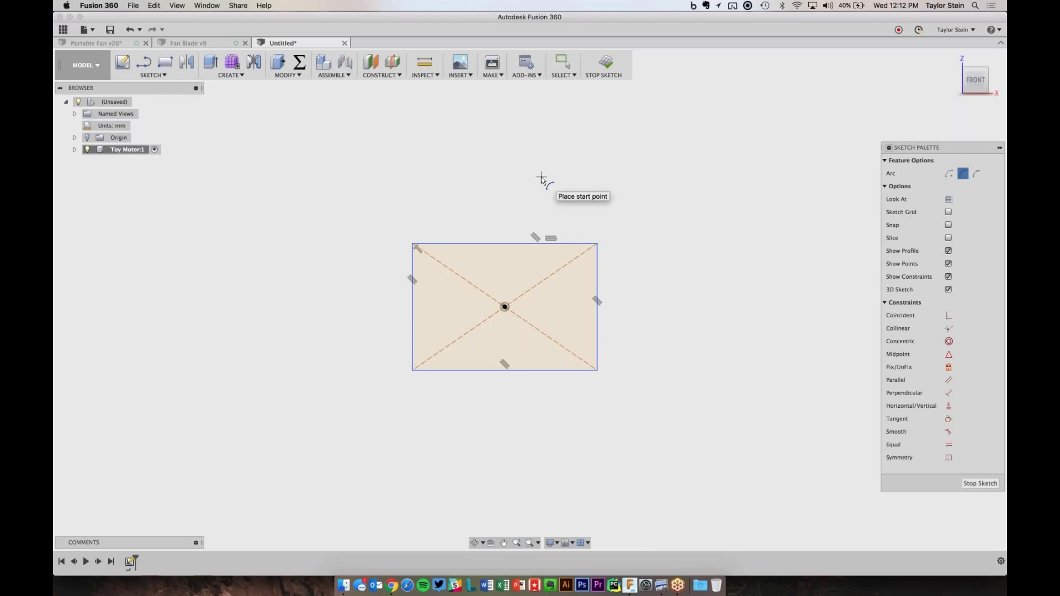
click(570, 243)
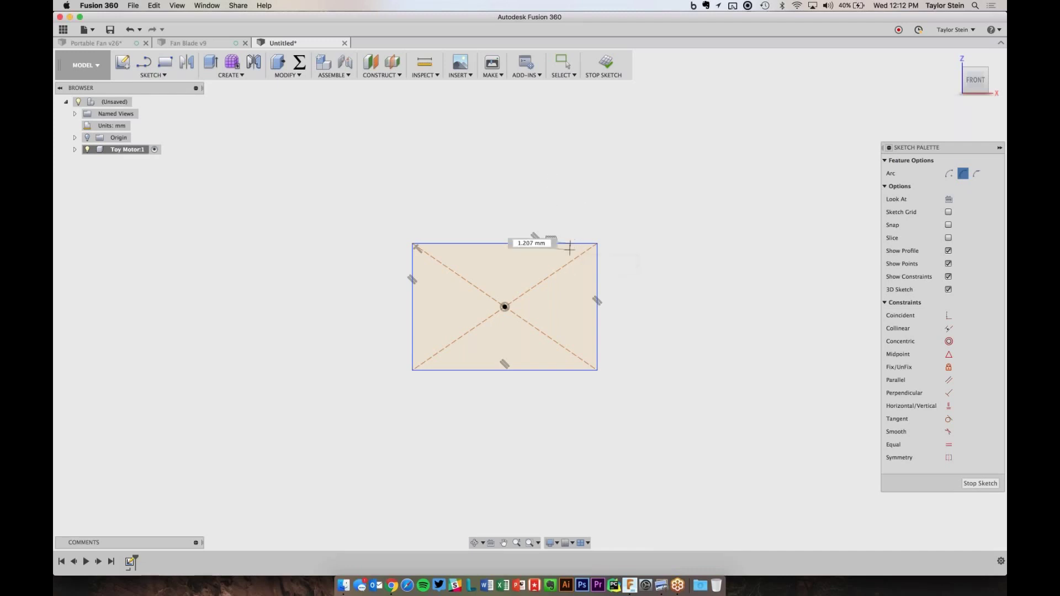
click(571, 371)
click(596, 307)
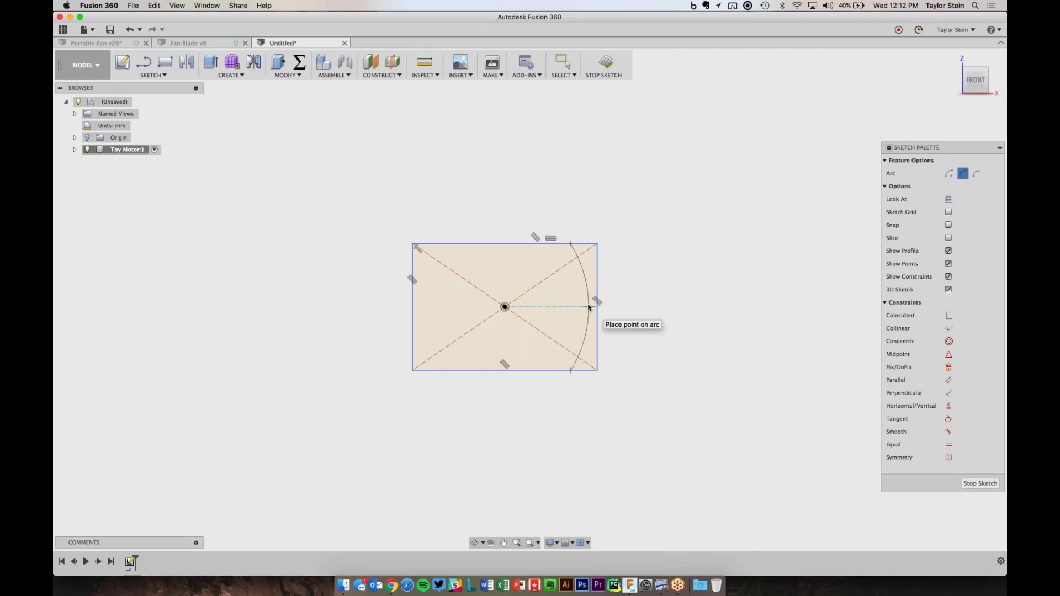
click(589, 308)
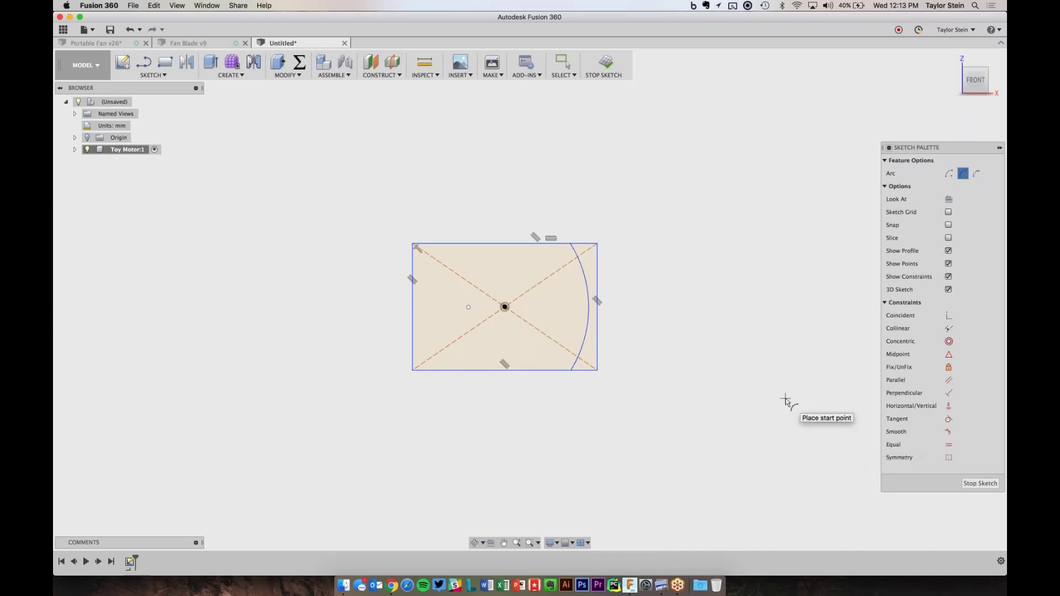
key(Escape)
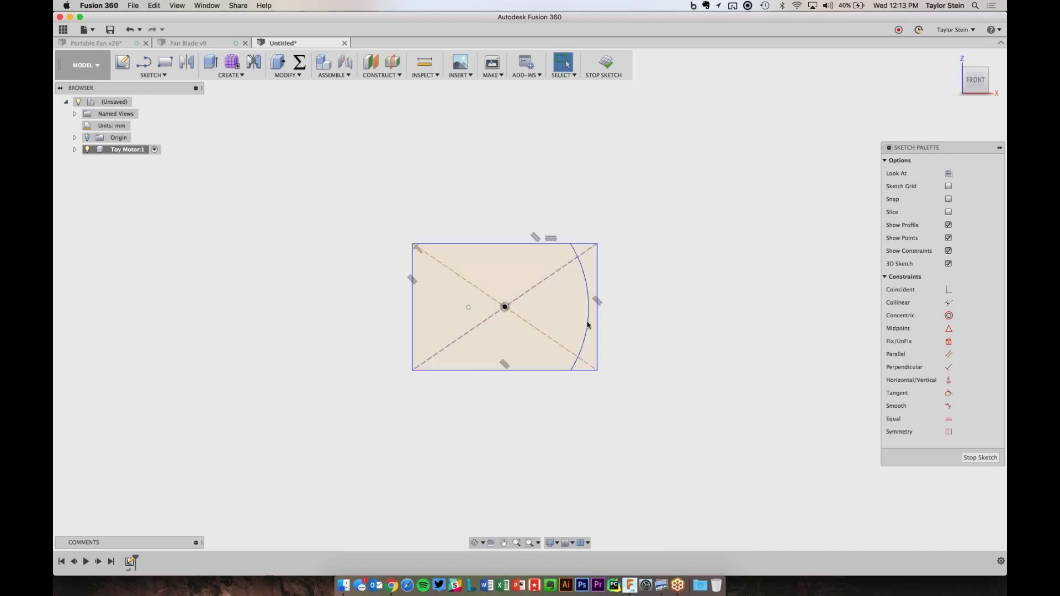
- Switch to Preview to check the motor's shape in ToyMotorDimensions.jpg and return to Fusion 360
click(587, 287)
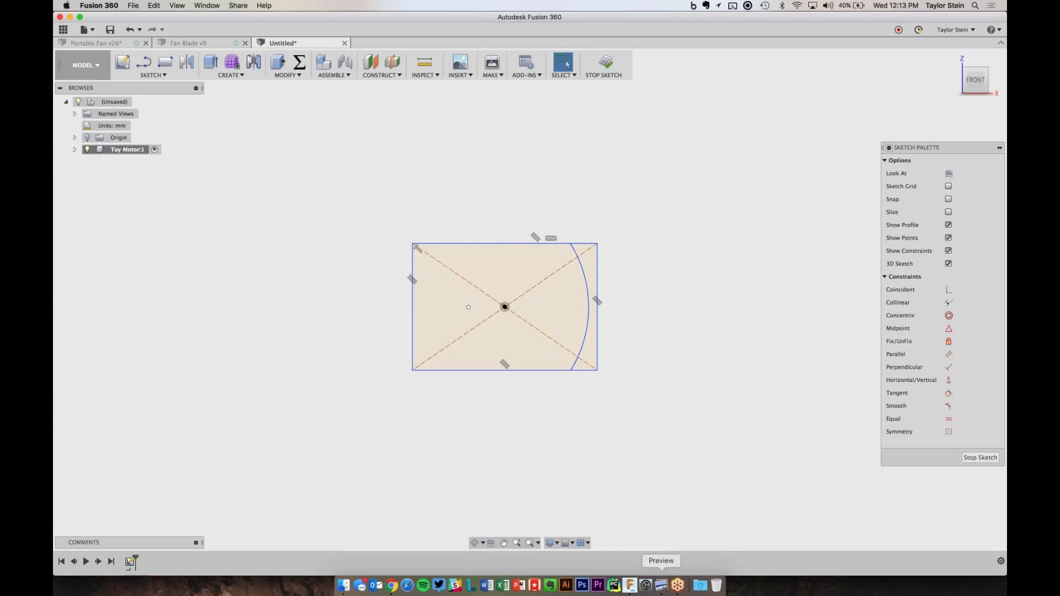
click(662, 585)
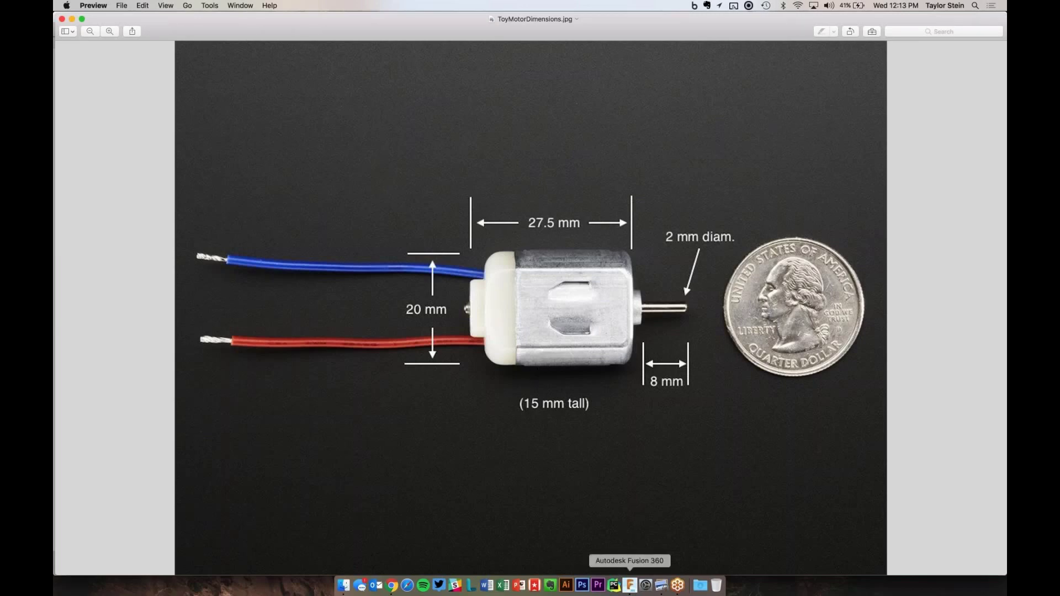
click(630, 587)
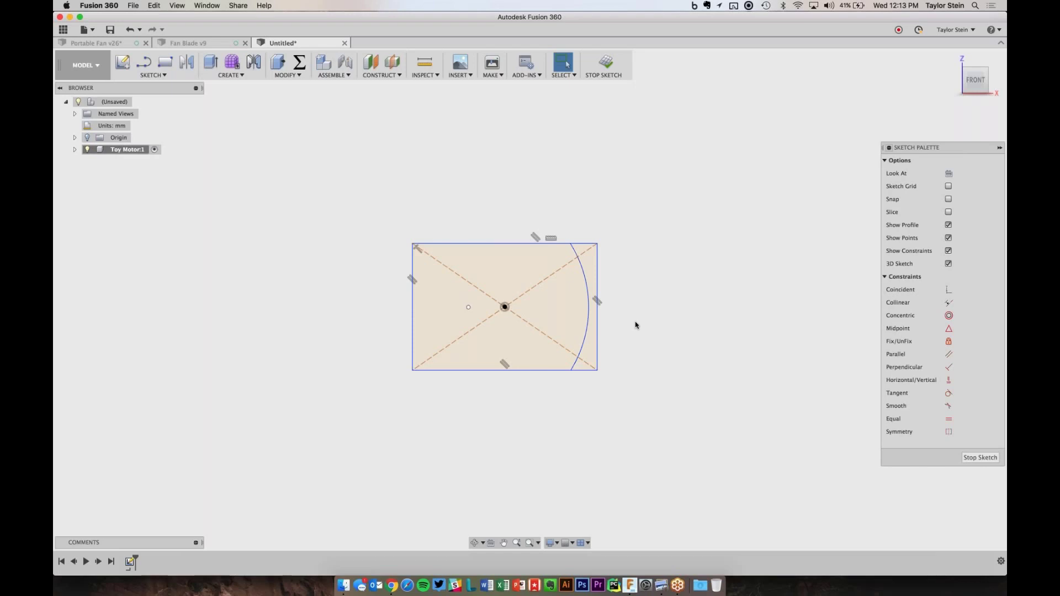
- Apply a Tangent constraint between the arc and the rectangle's right-hand edge
click(949, 395)
click(949, 393)
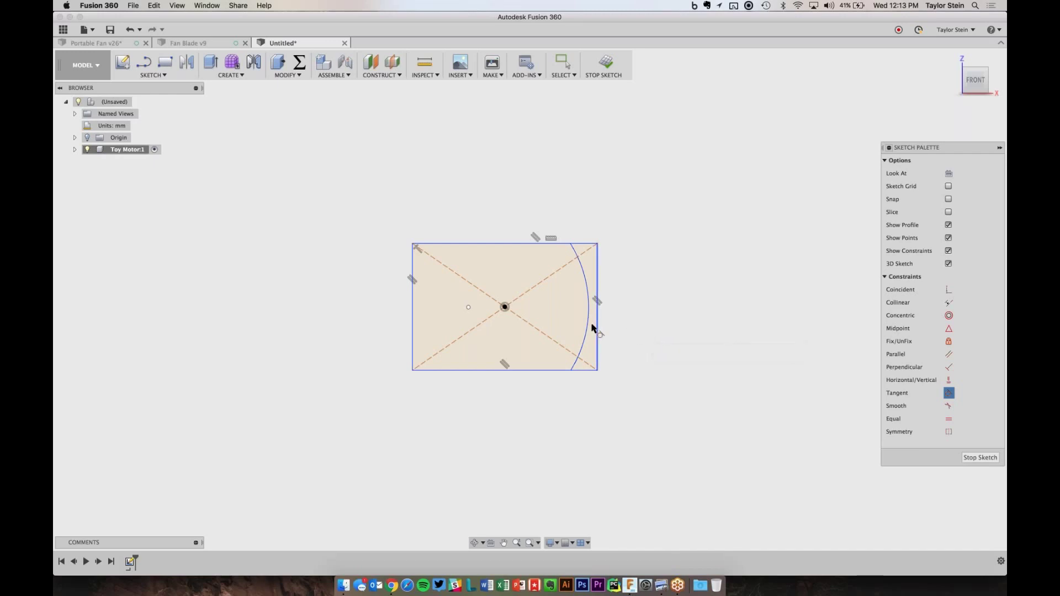
click(587, 306)
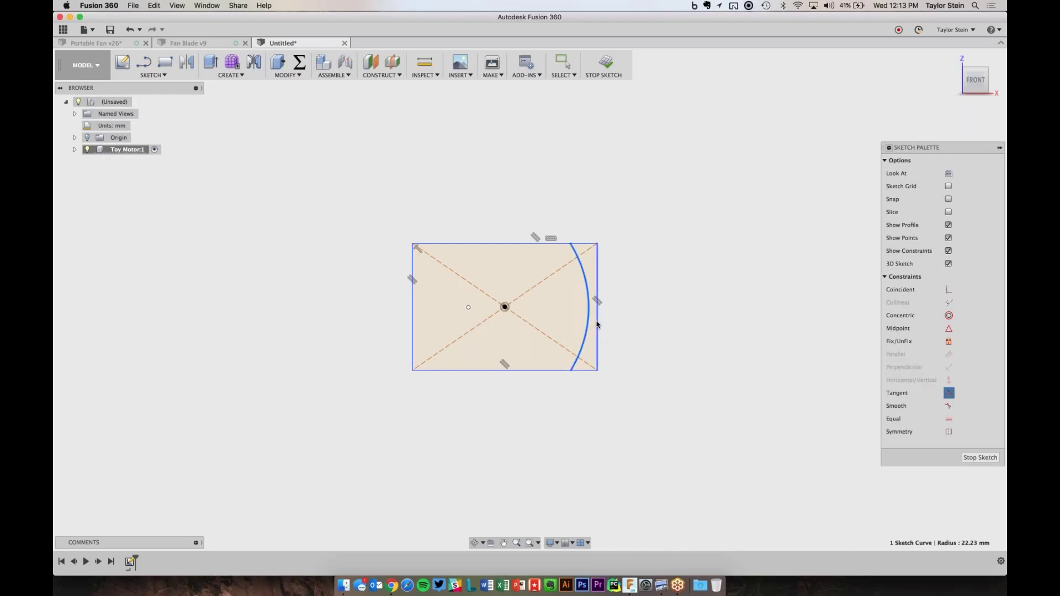
click(598, 323)
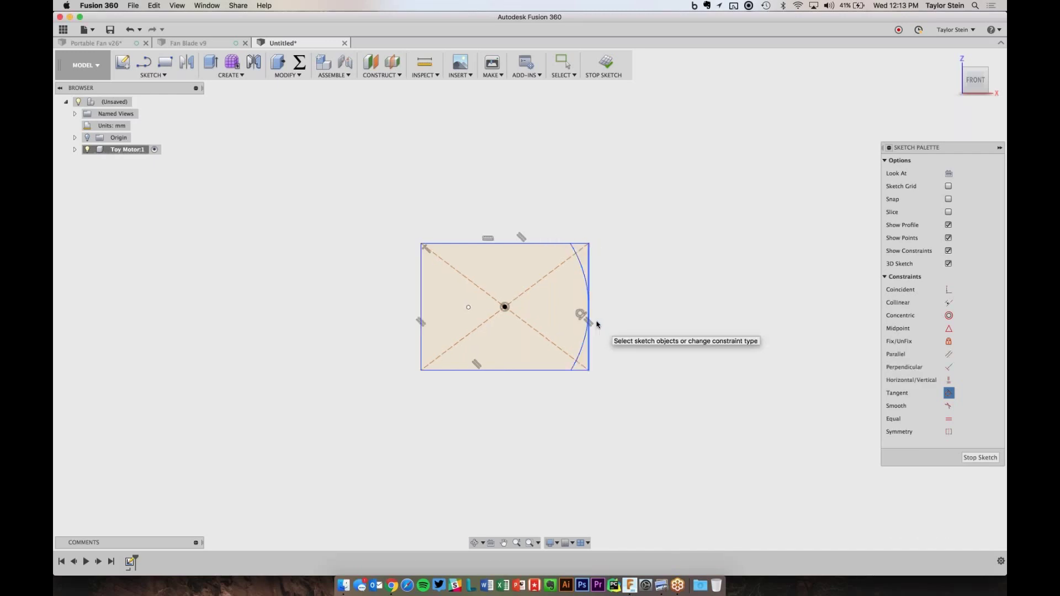
key(Escape)
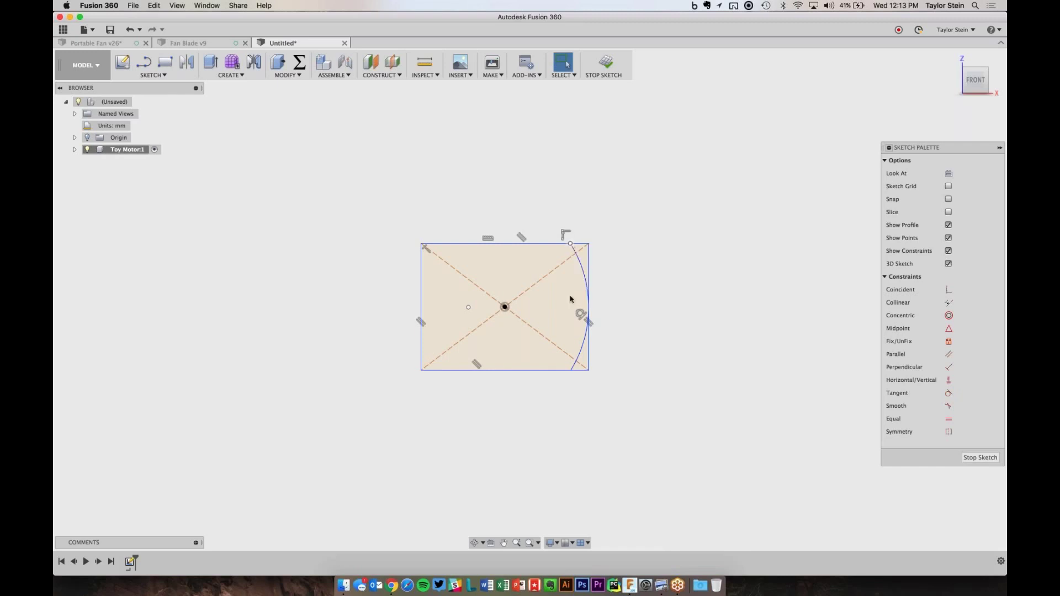
- Align the arc's two endpoints with a Horizontal/Vertical constraint and stretch the profile outward by moving the arc's upper endpoint
click(949, 380)
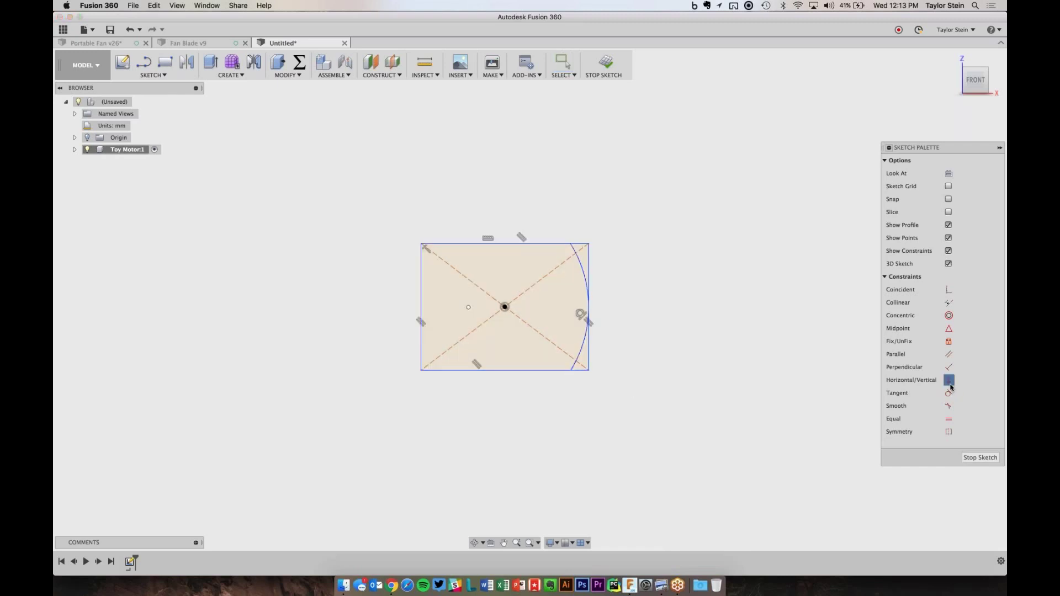
click(571, 243)
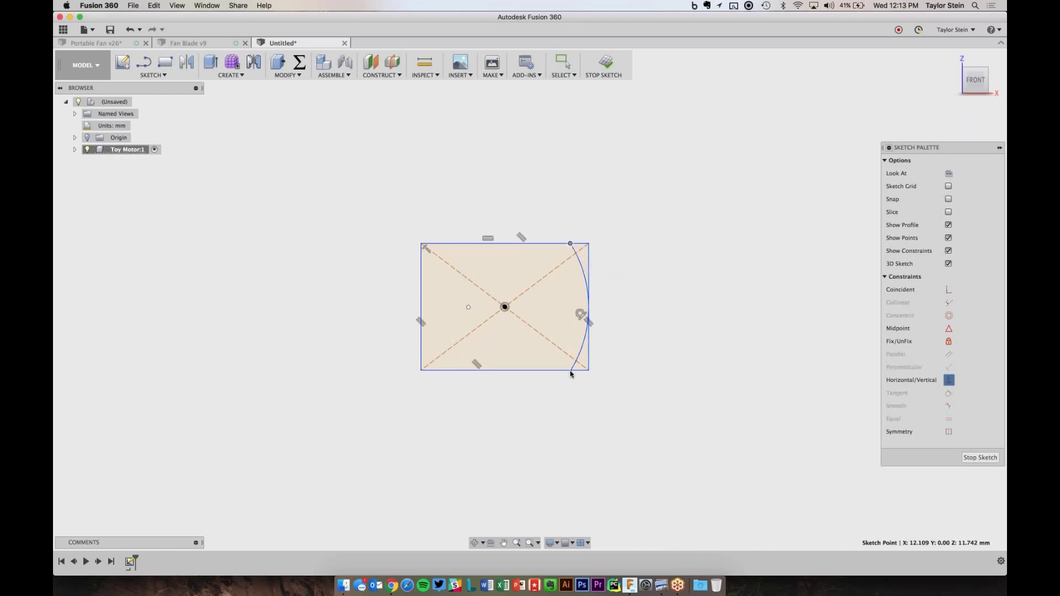
click(571, 371)
key(Escape)
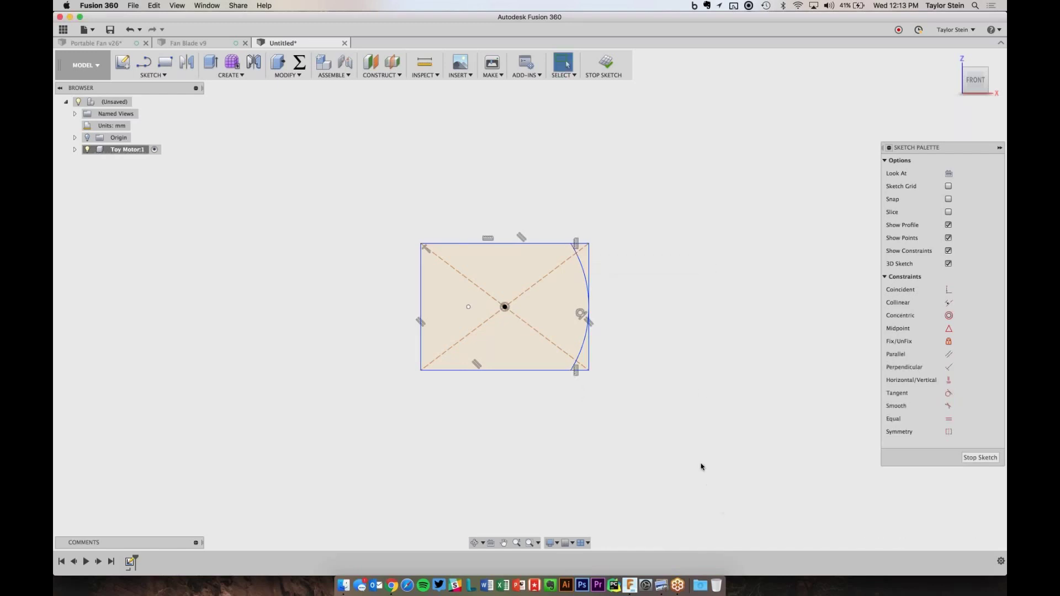
mouse_move(589, 243)
mouse_down()
mouse_move(647, 246)
mouse_move(593, 242)
mouse_up()
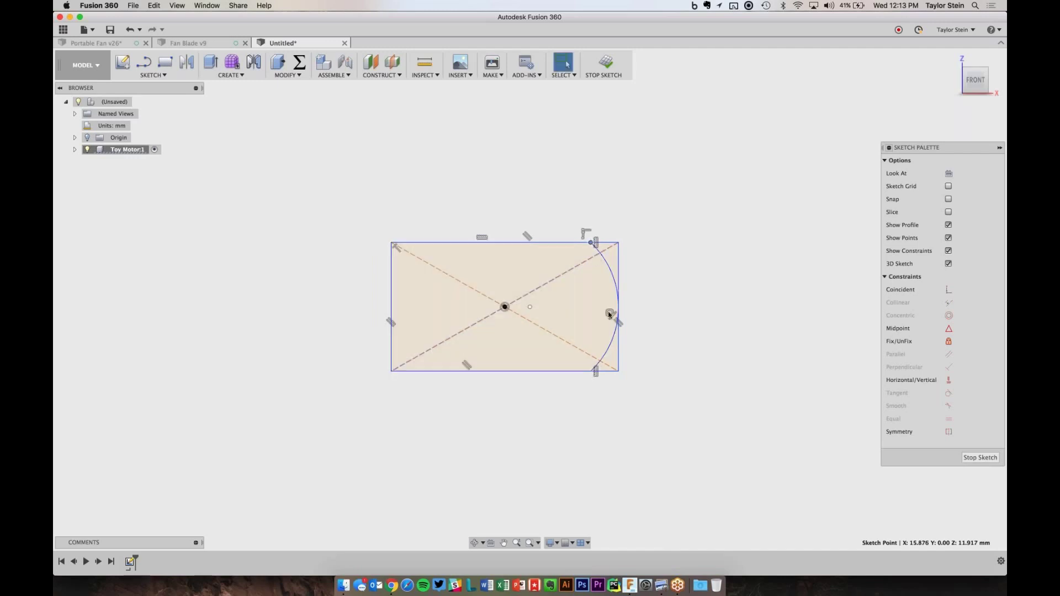
click(623, 273)
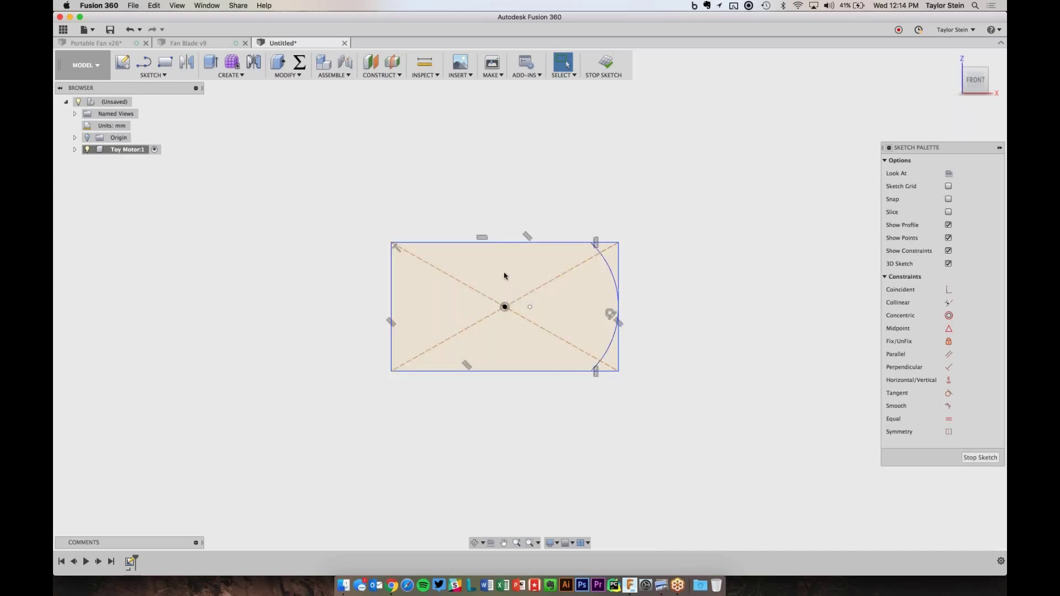
- Draw a vertical centre line between the midpoints of the rectangle's upper and lower edges and leave the line command
click(148, 65)
click(154, 75)
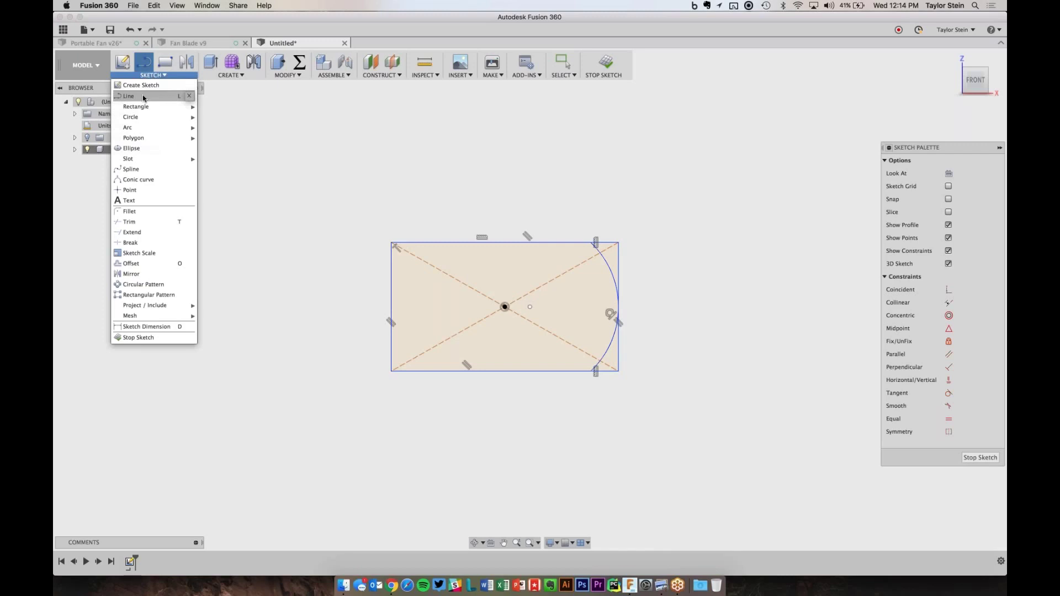
click(143, 97)
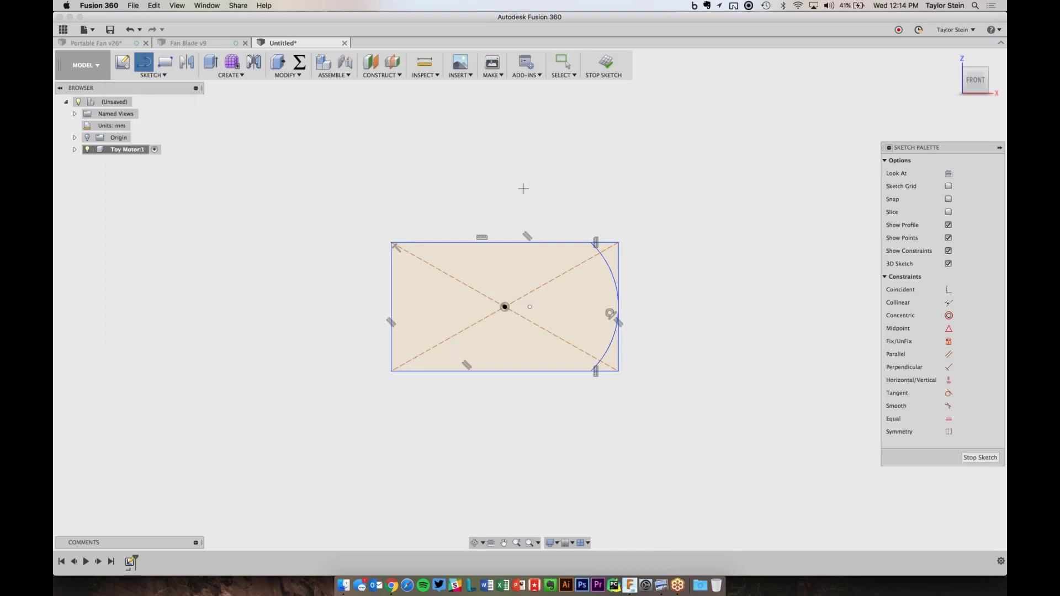
click(504, 242)
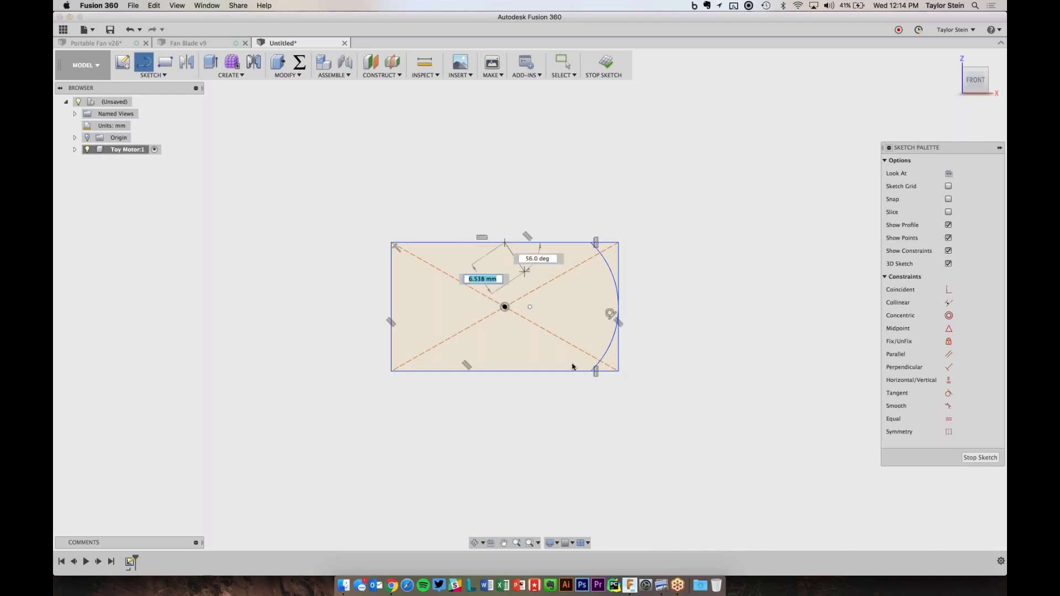
double_click(506, 374)
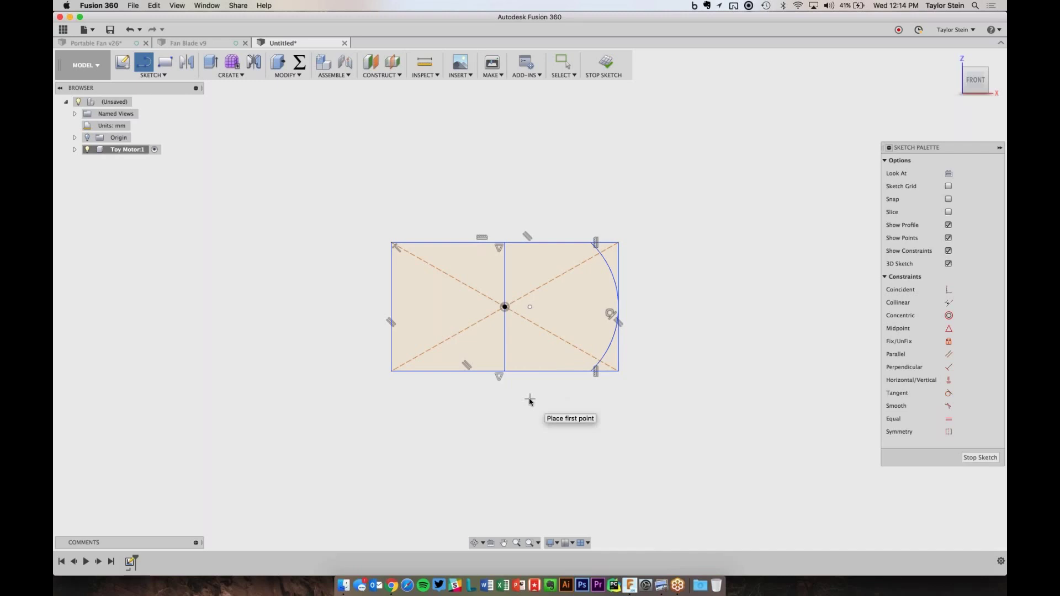
key(Escape)
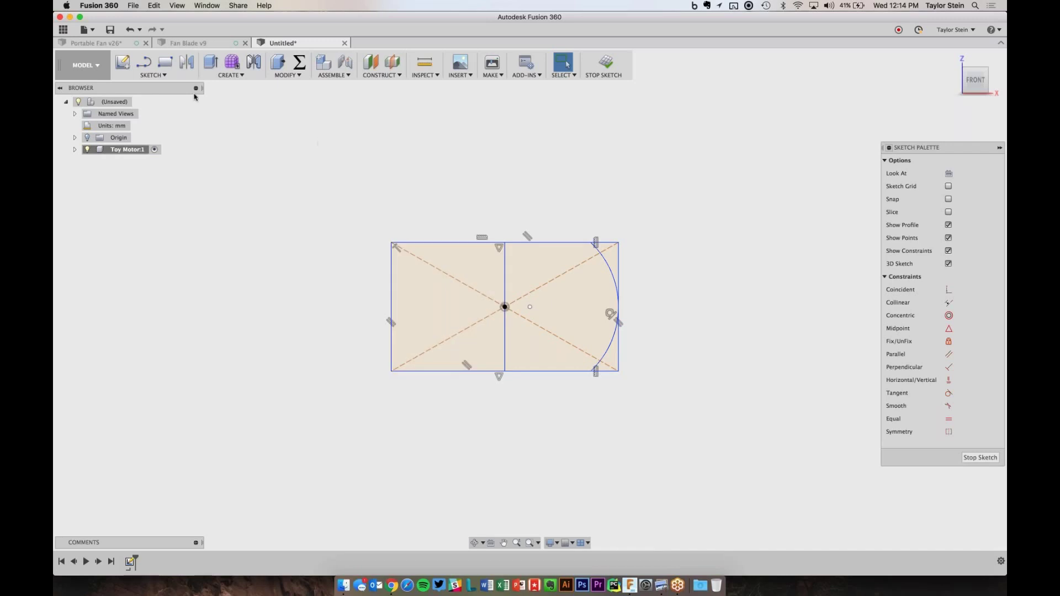
- Mirror the arc across the vertical centre line and convert that line to construction geometry
click(183, 75)
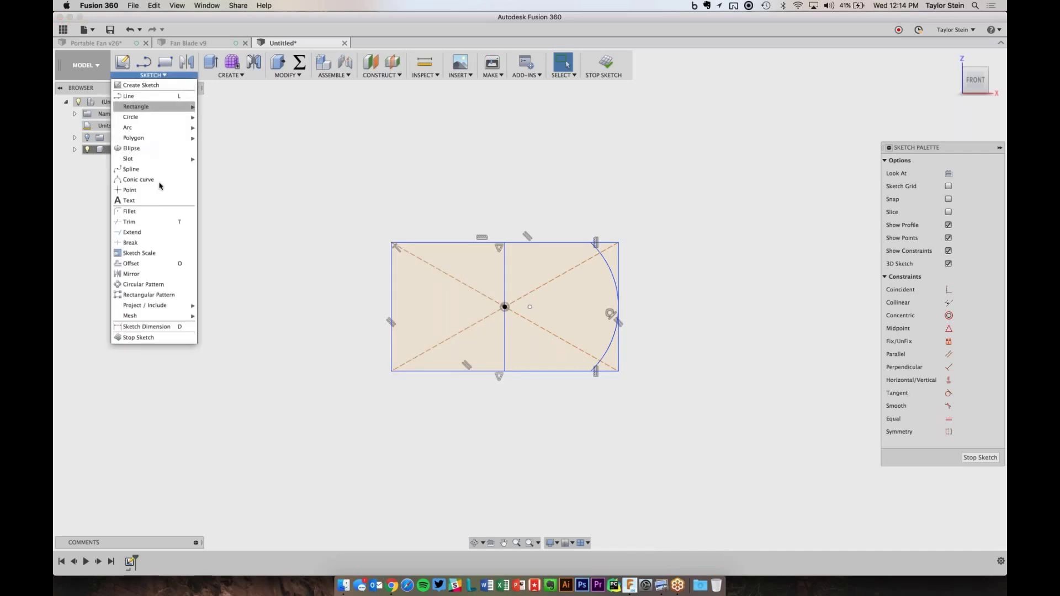
click(138, 272)
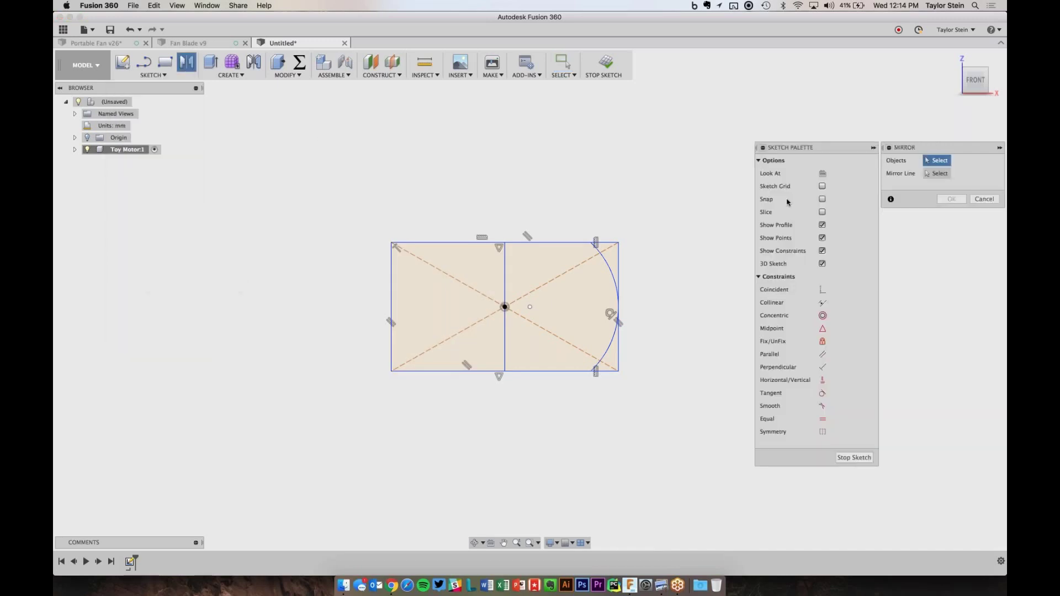
click(610, 269)
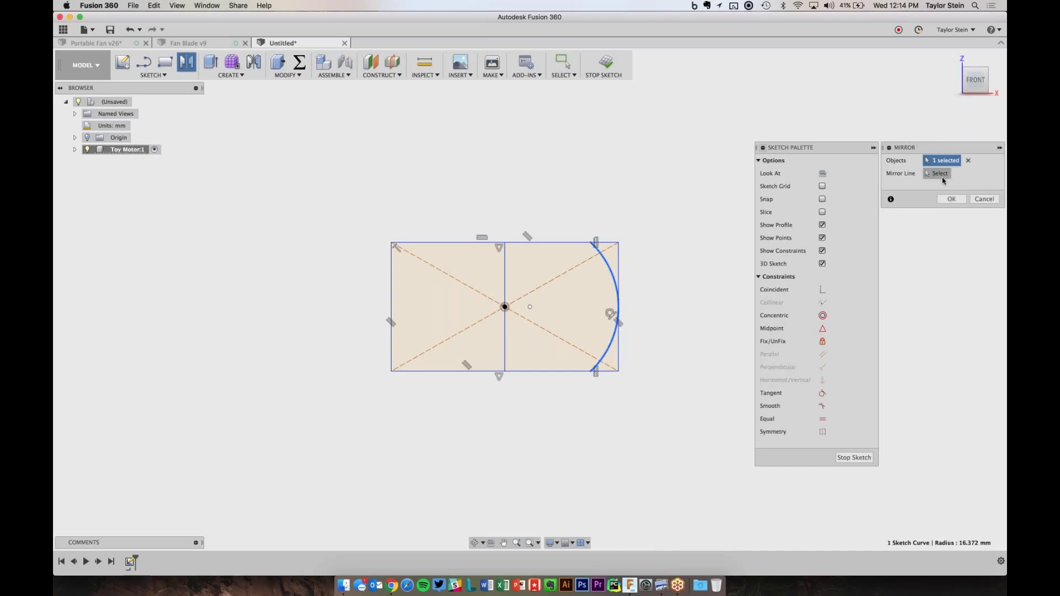
click(939, 173)
click(505, 280)
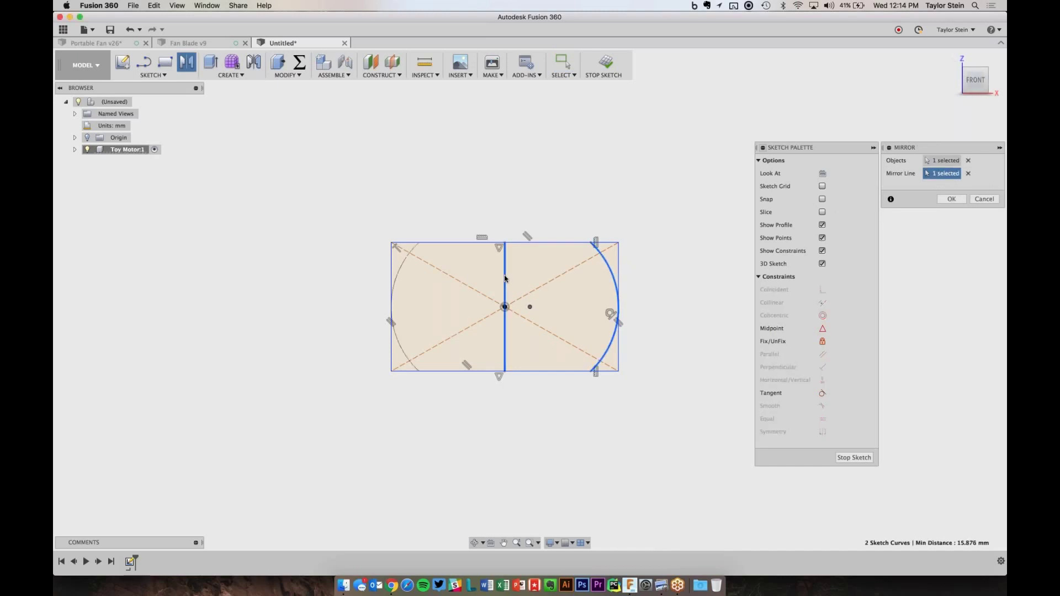
click(951, 199)
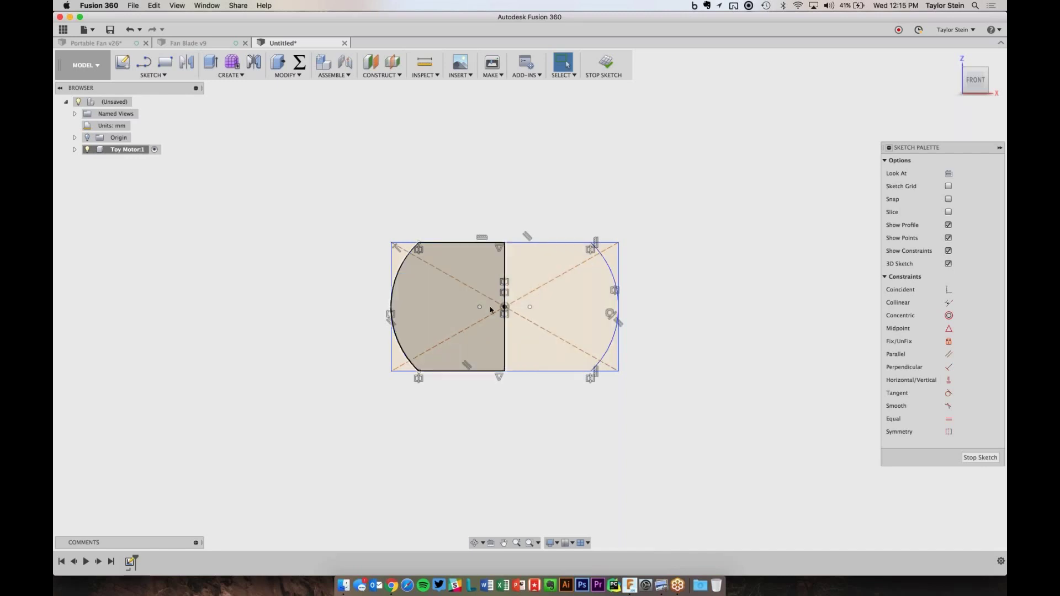
click(506, 275)
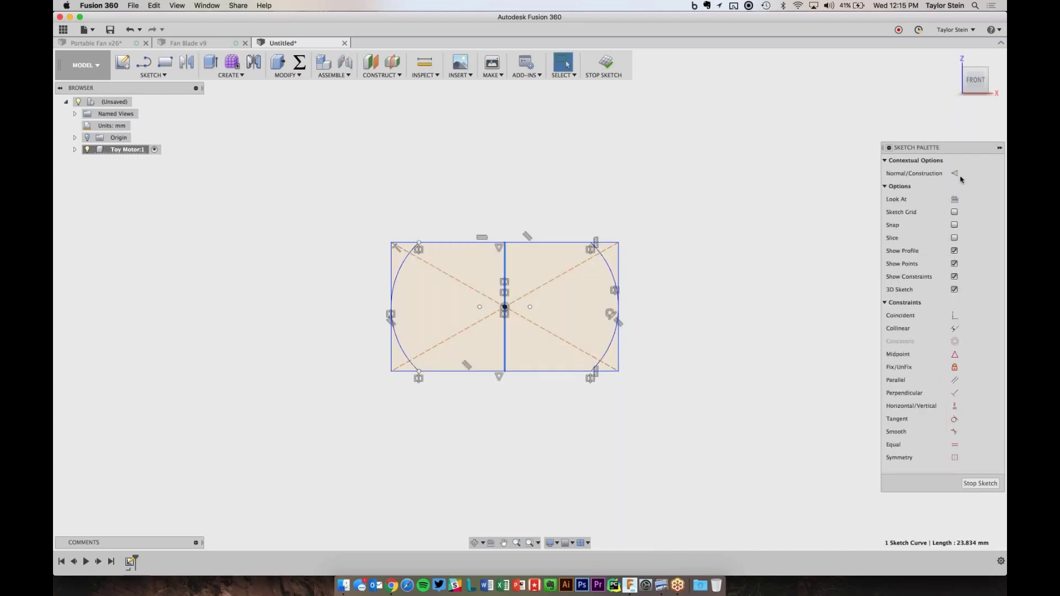
click(955, 174)
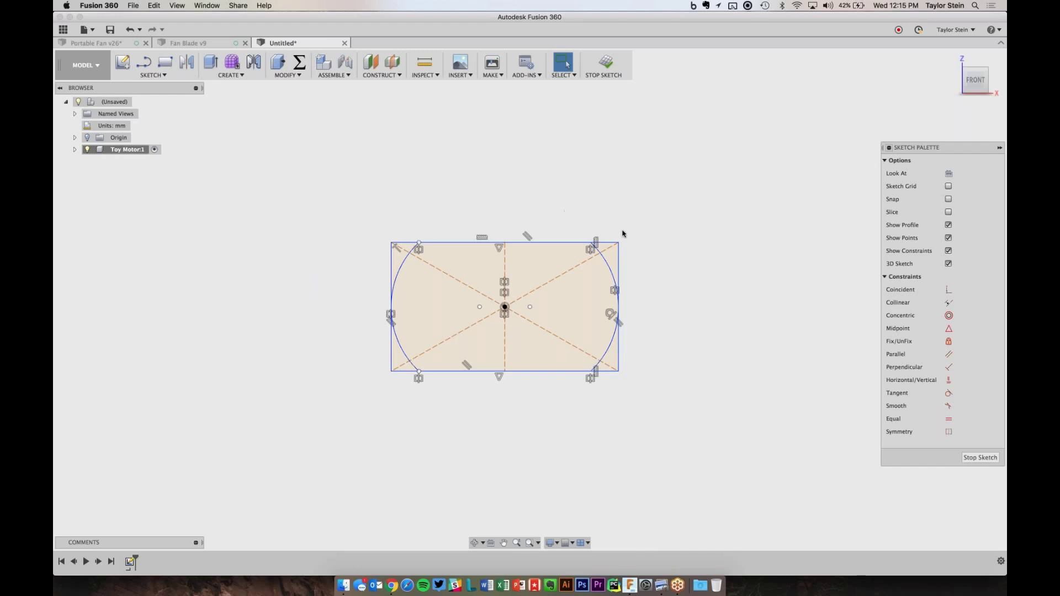
- Check the motor reference image and dimension the rectangle's upper edge at 20 mm
key(super+Tab)
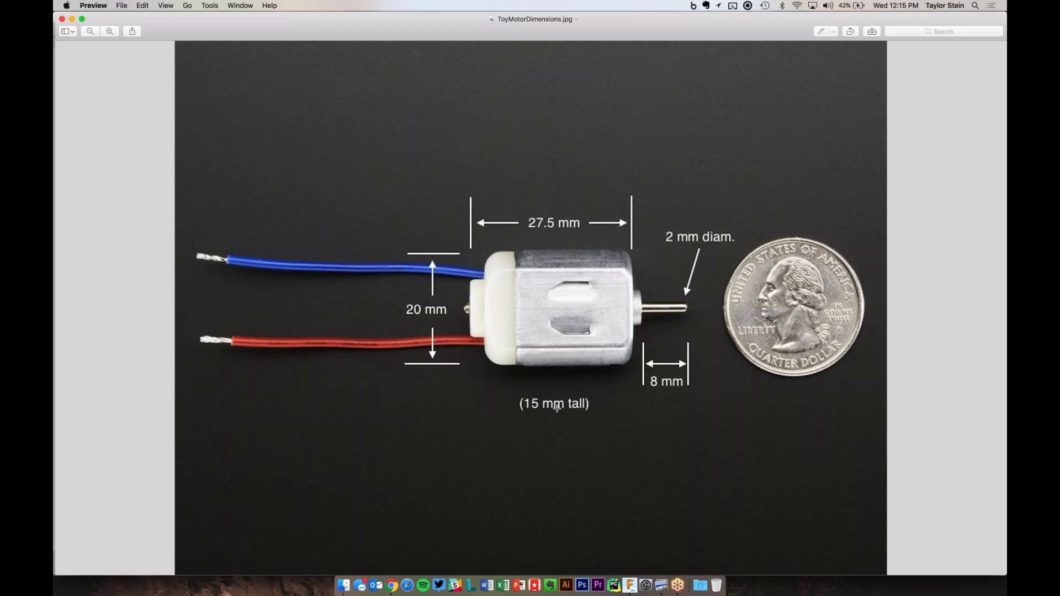
key(super+Tab)
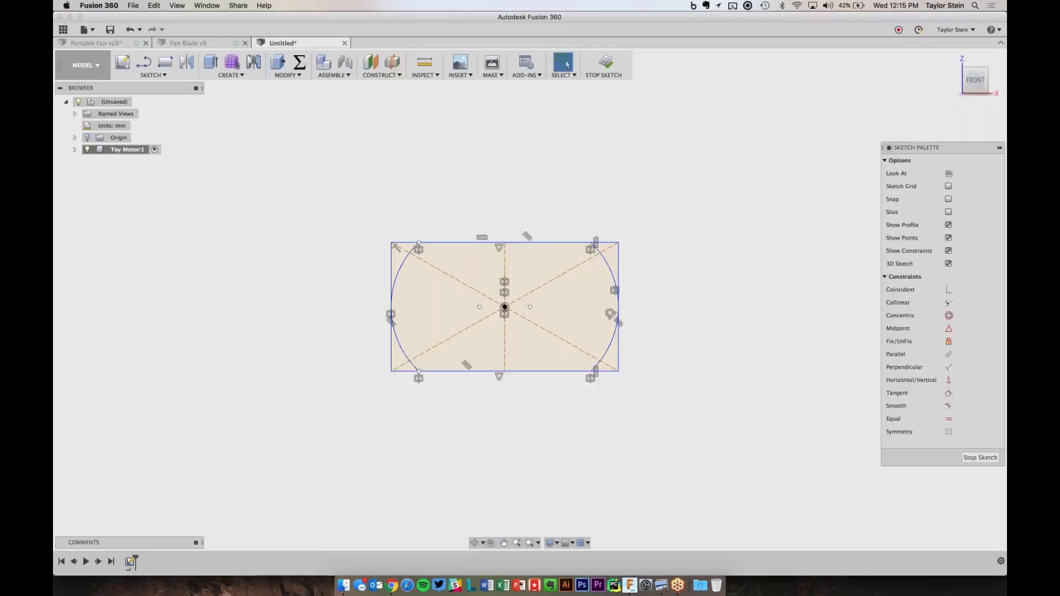
click(163, 76)
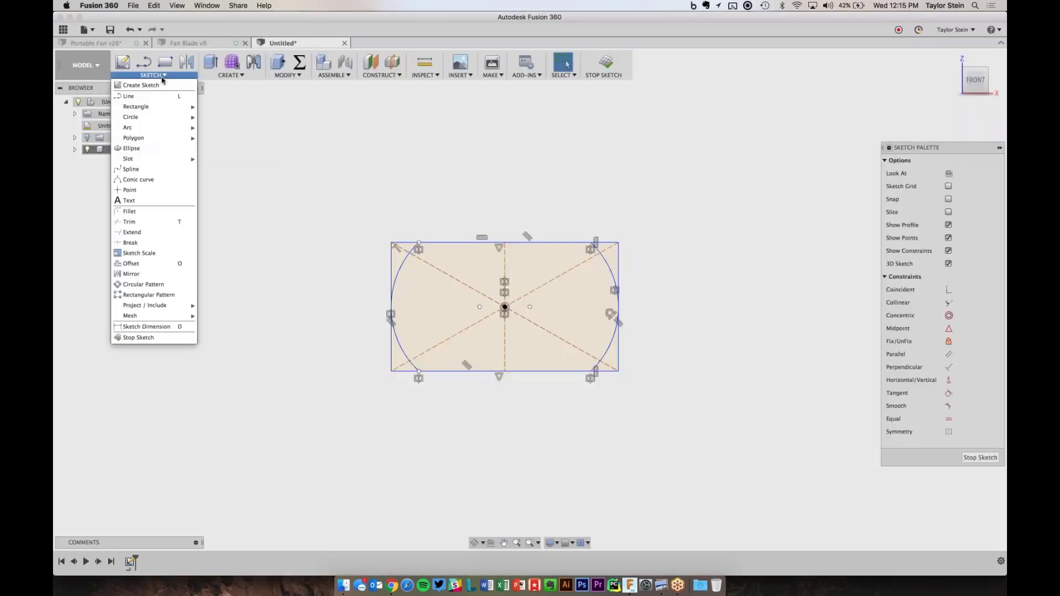
click(188, 327)
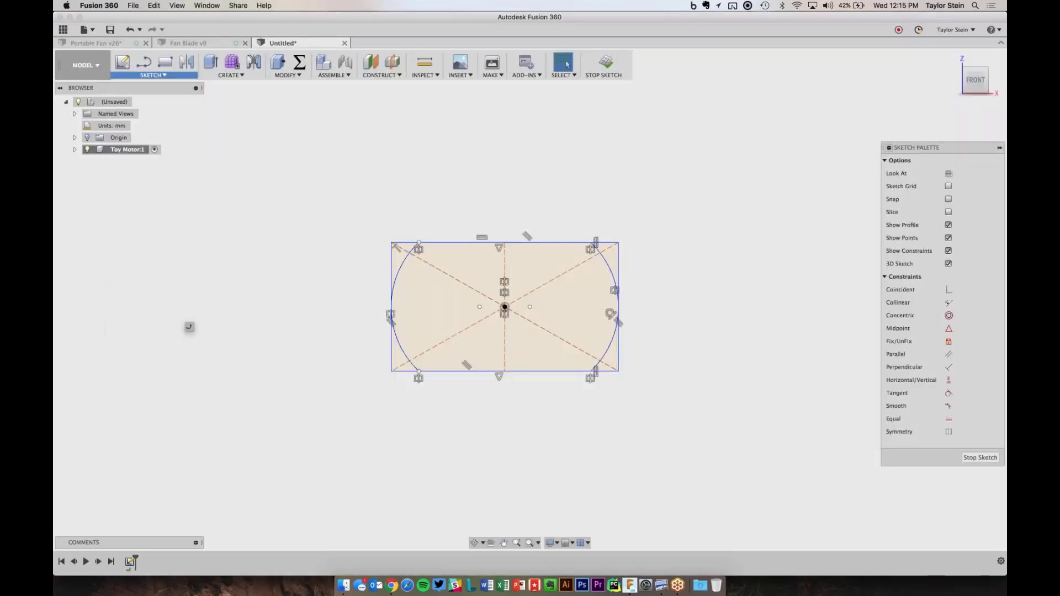
click(522, 244)
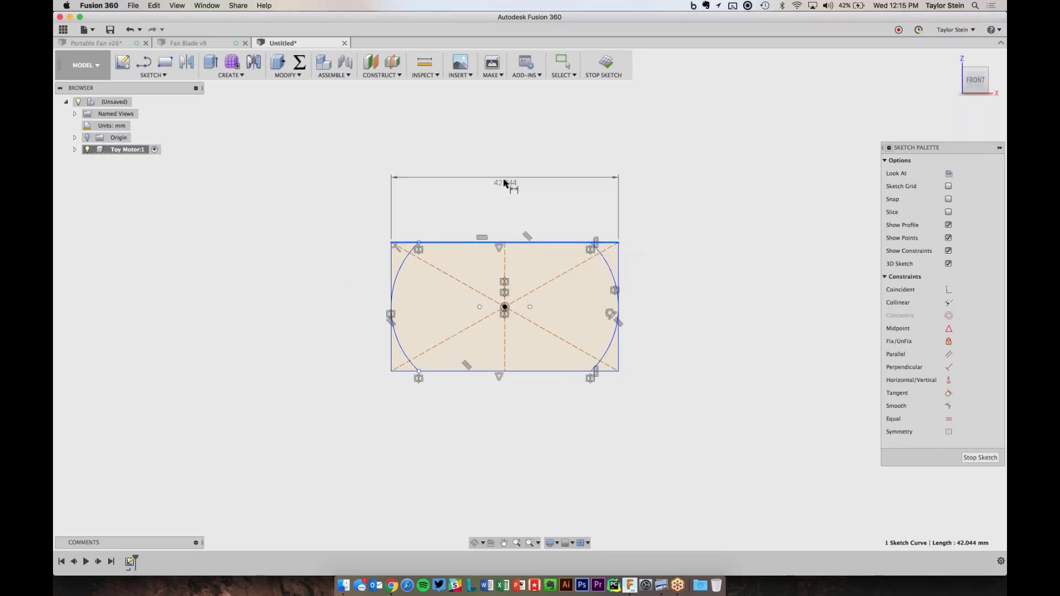
click(506, 182)
text(20)
key(Return)
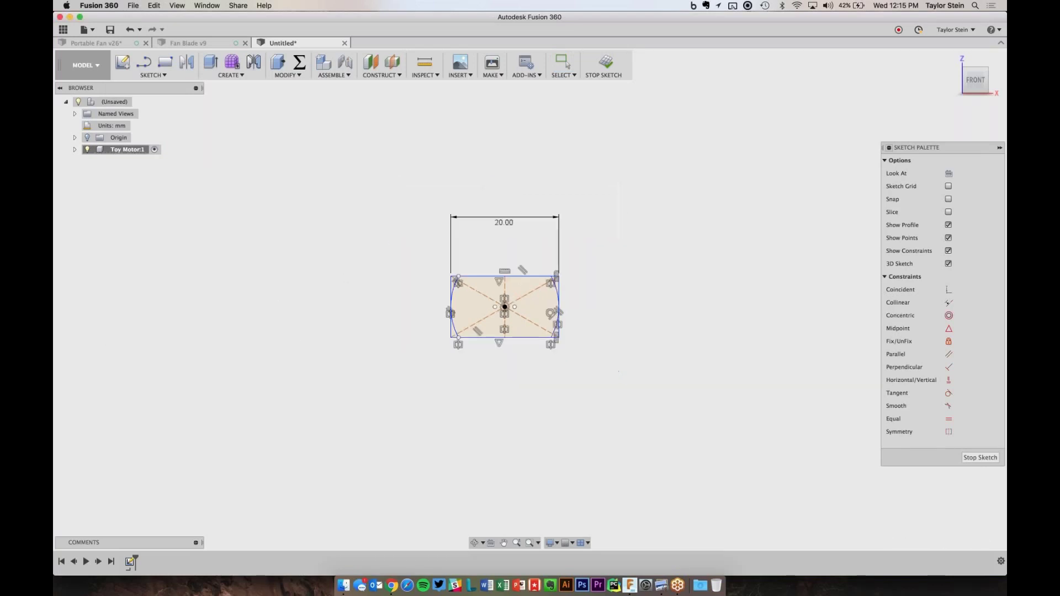
- Dimension the rectangle's right-hand edge at 15 mm and leave the dimension command
scroll(442, 276, up, 3)
click(508, 298)
click(537, 312)
text(15)
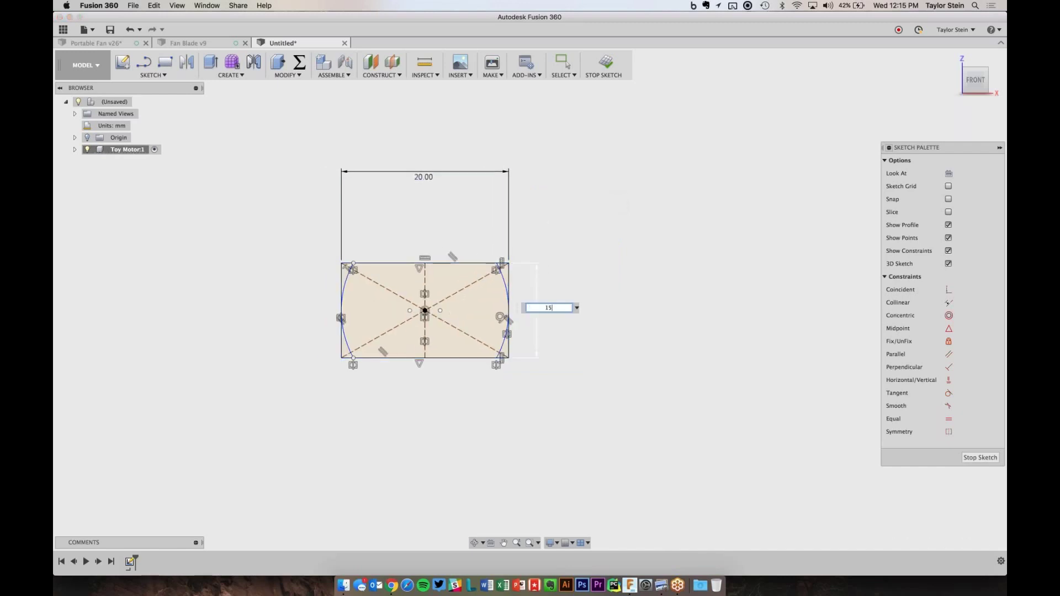
key(Return)
key(Escape)
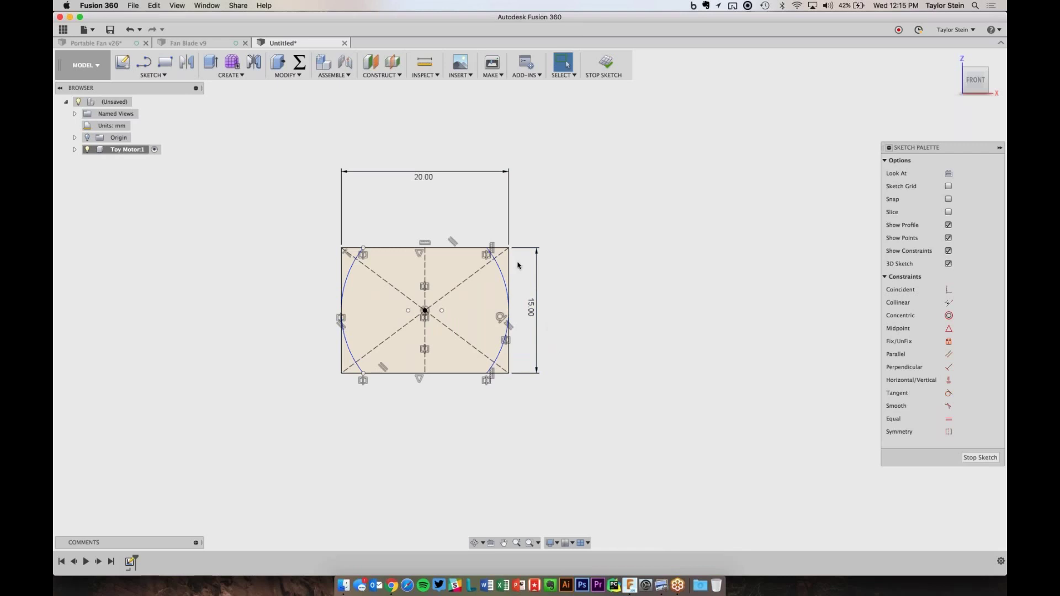
- Reshape the side arcs by moving the right arc's upper endpoint along the rectangle's upper edge
click(485, 248)
drag(476, 251, 483, 250)
key(Escape)
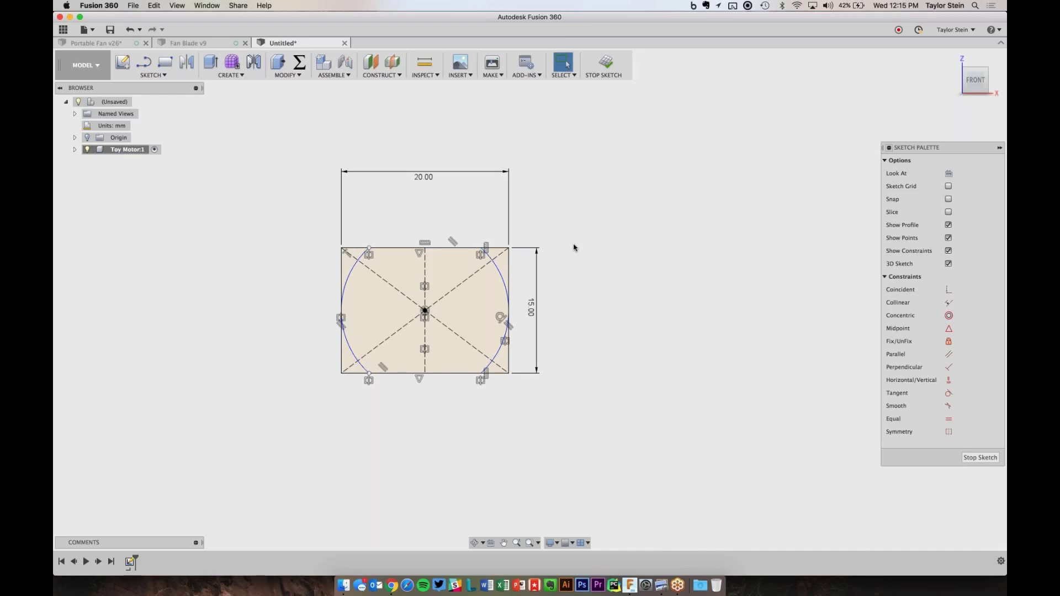
- Consult the motor reference image and dimension the distance between the two arcs' upper endpoints at 14 mm
click(662, 587)
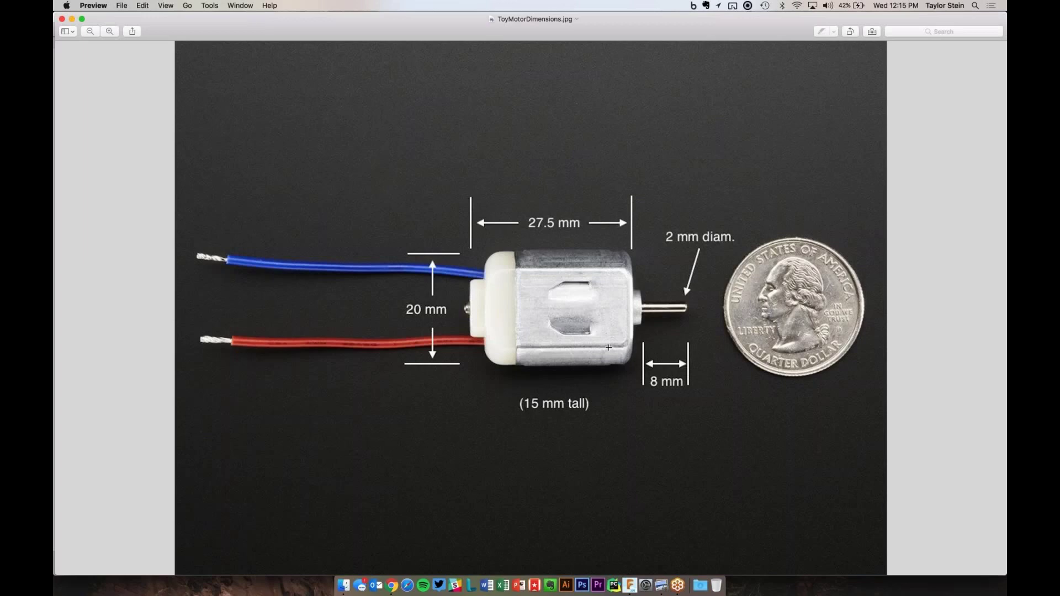
key(super+Tab)
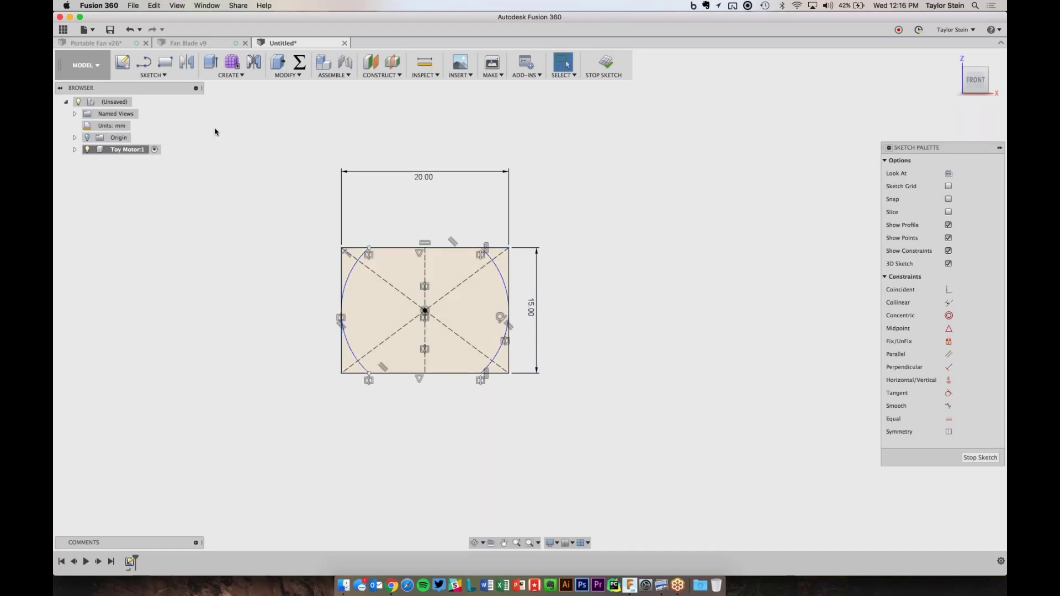
click(165, 75)
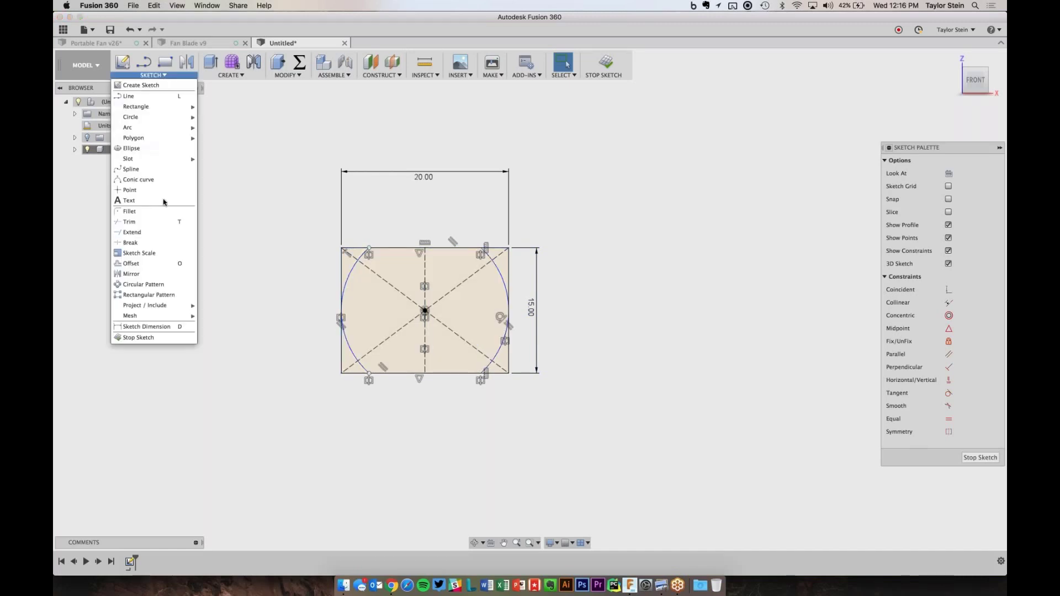
click(154, 327)
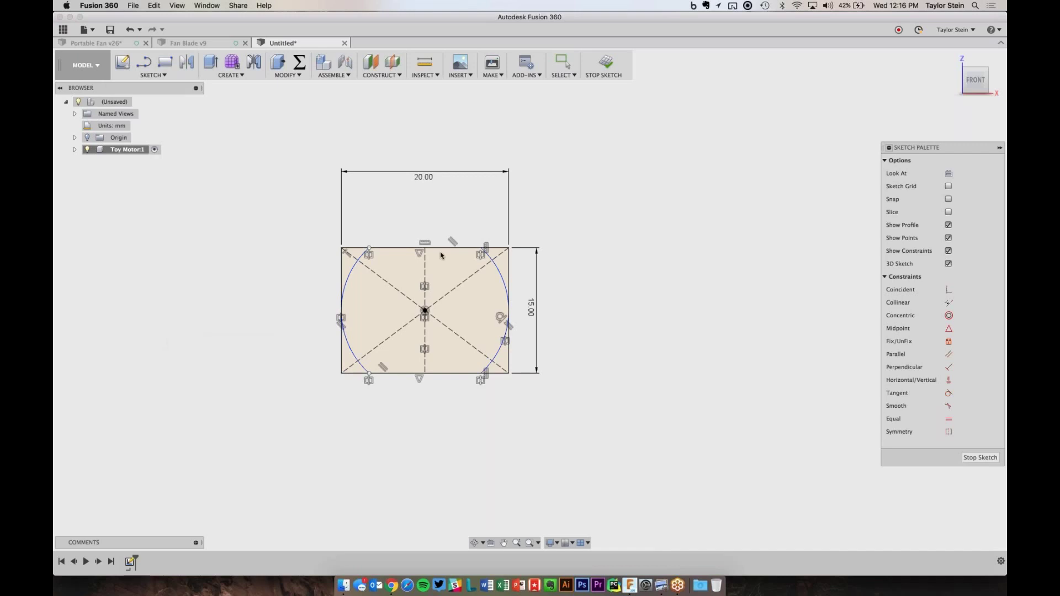
click(481, 248)
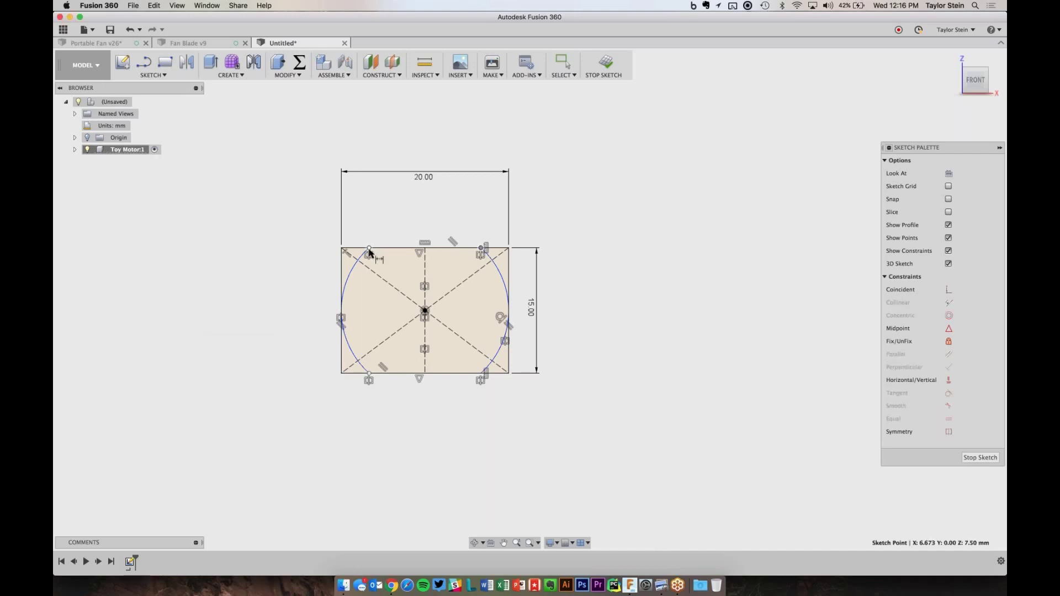
click(369, 249)
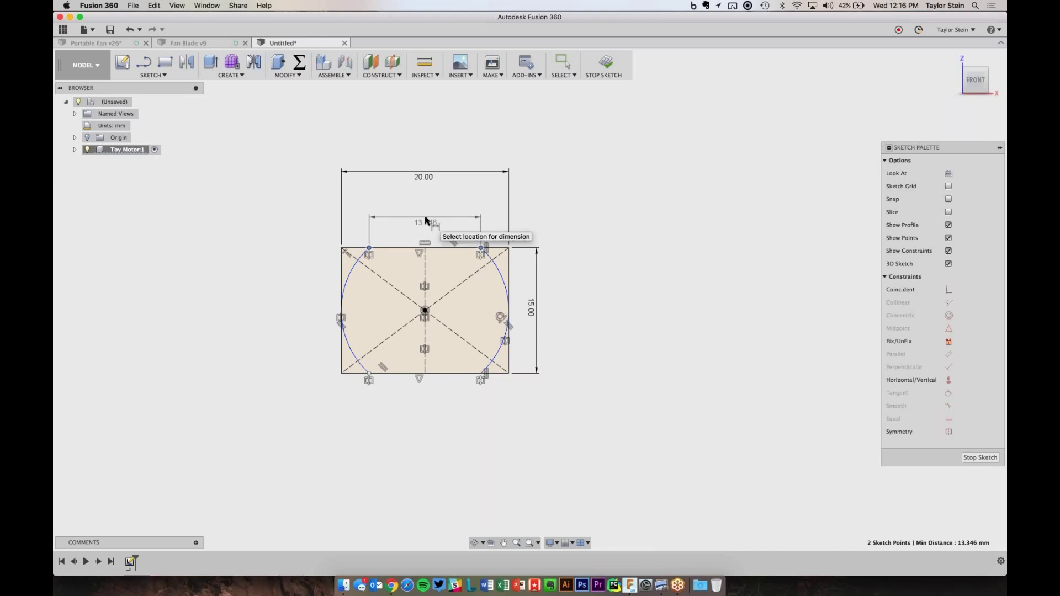
click(426, 219)
text(14)
key(Return)
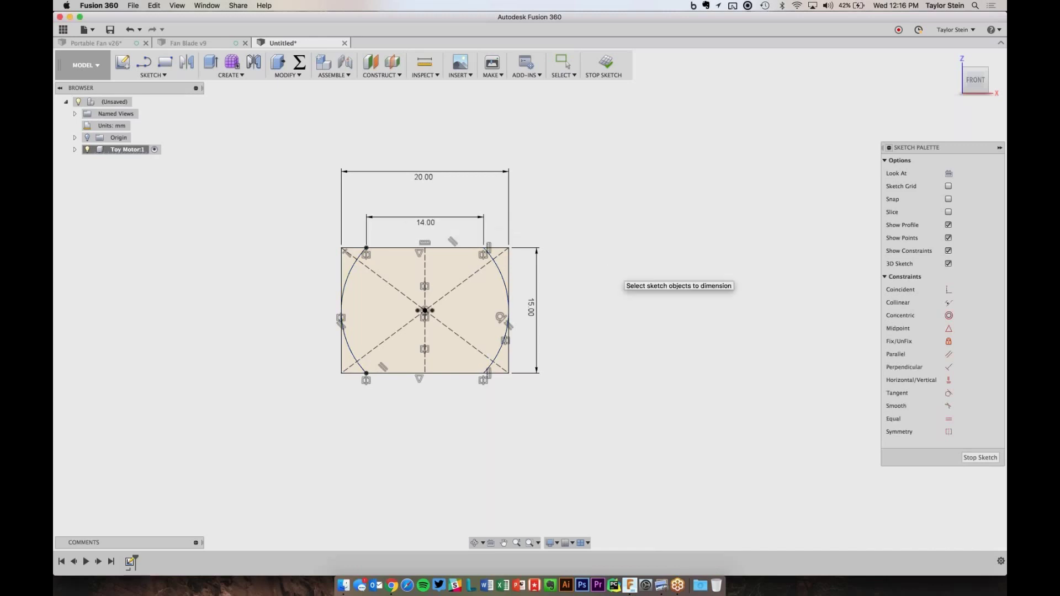
key(Escape)
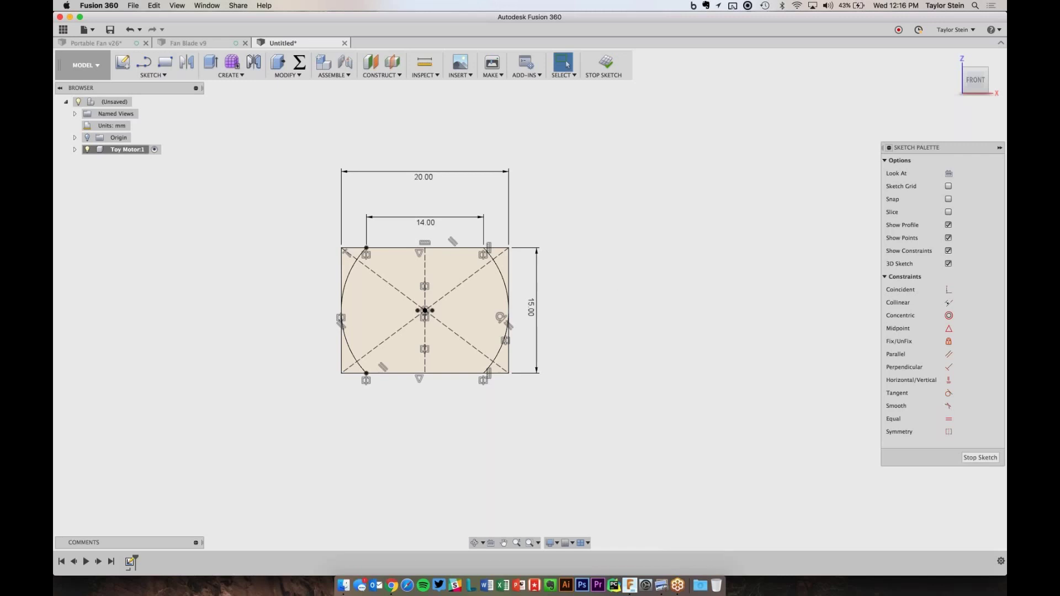
- Try a rectangle height of 10 mm to see how the constrained profile reacts, and undo that change
click(508, 248)
double_click(534, 307)
text(10)
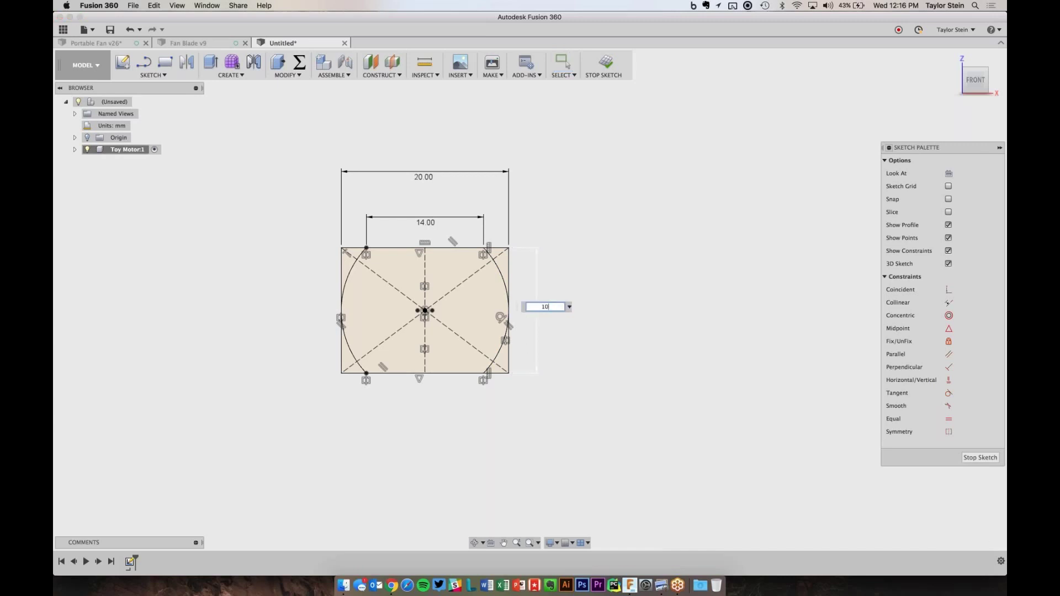
key(Return)
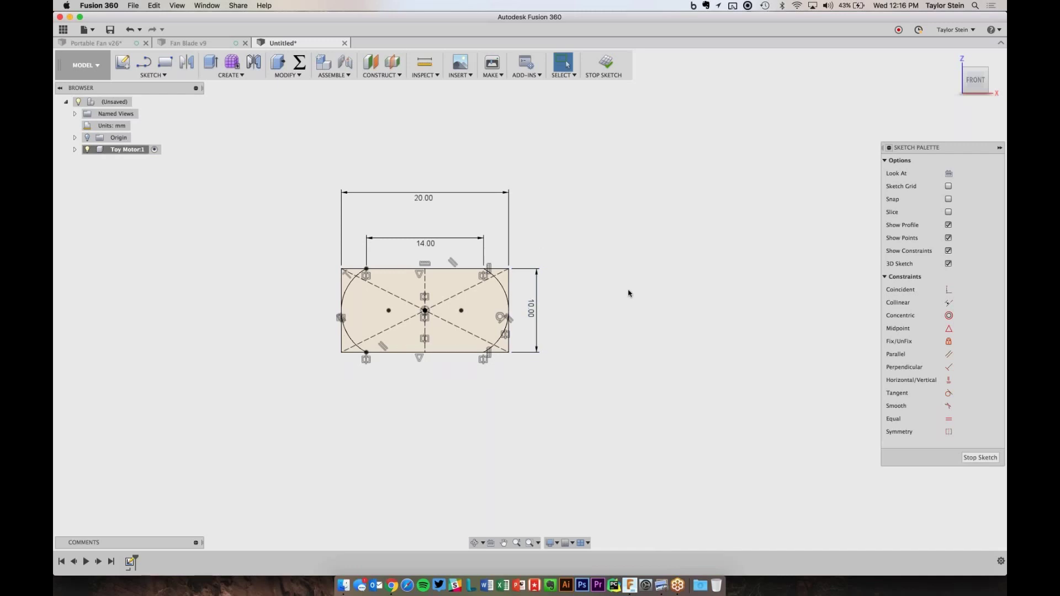
key(super+z)
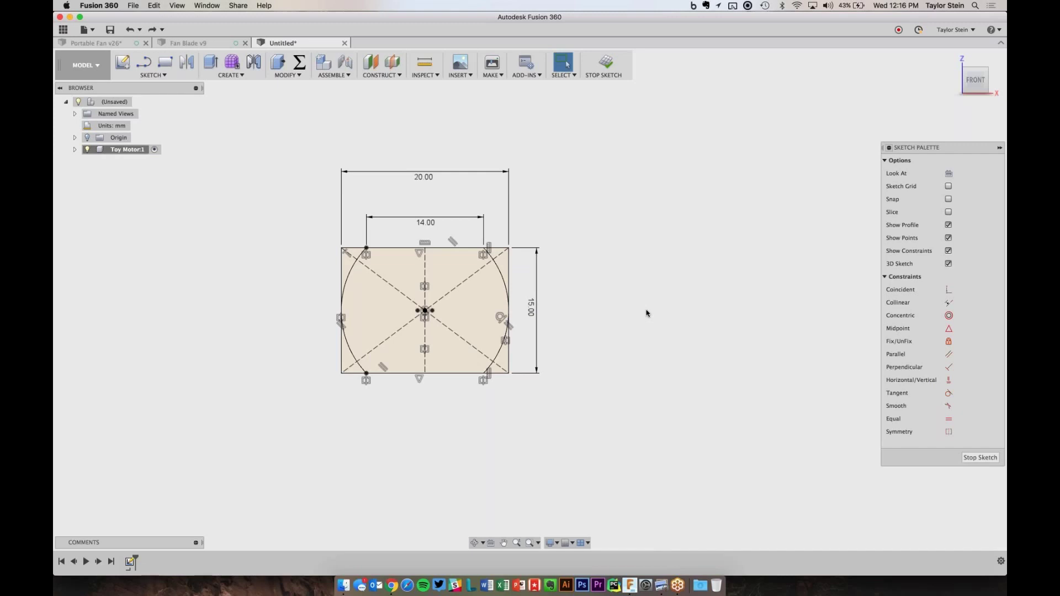
- Finish the sketch and, while viewing the motor reference image, quit the PDF program running in the background
click(605, 65)
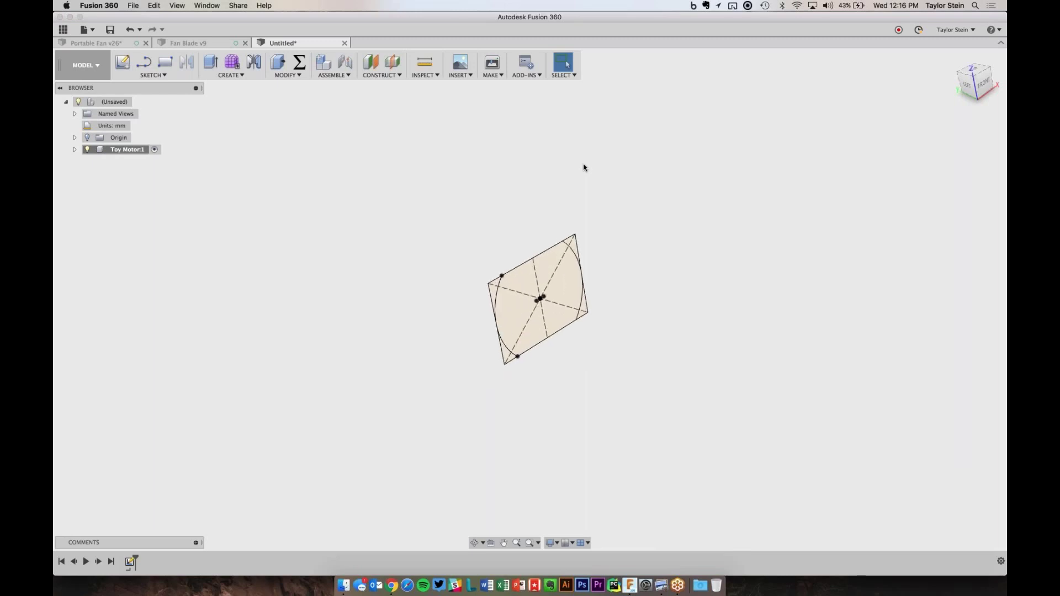
key(super+Tab)
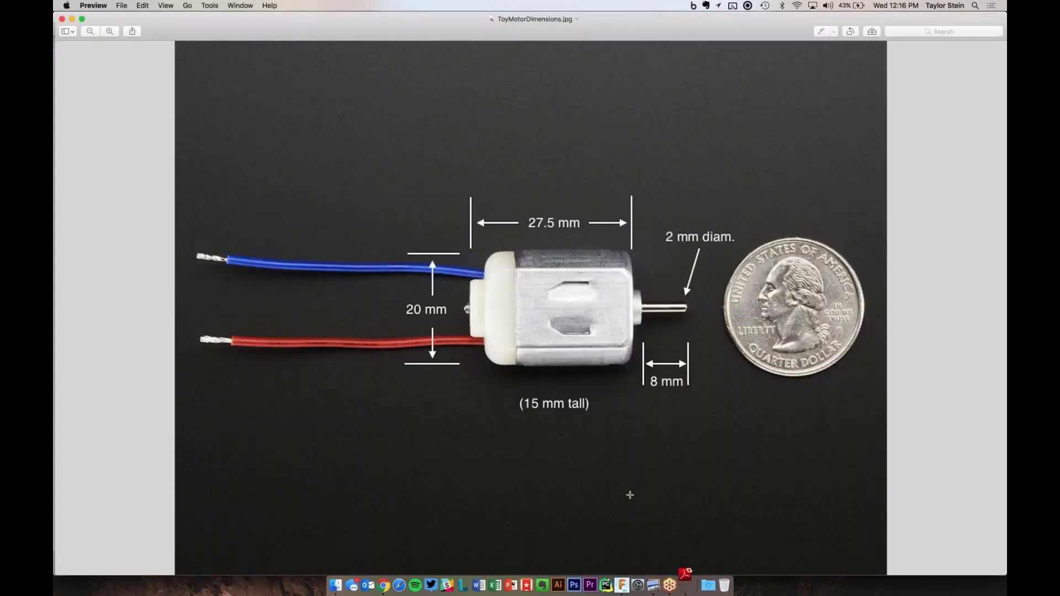
right_click(685, 584)
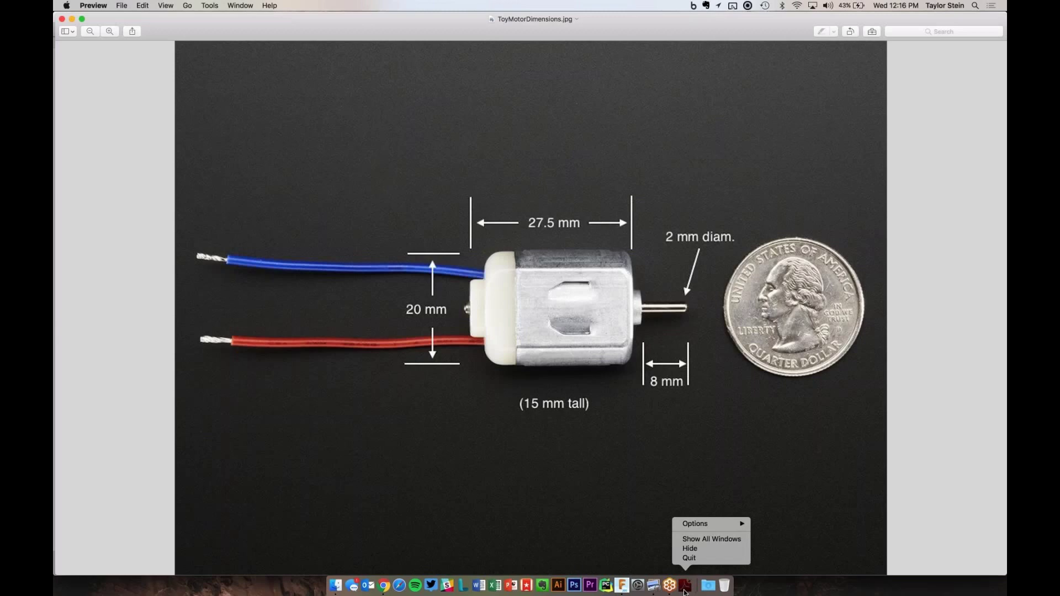
click(689, 558)
key(super+Tab)
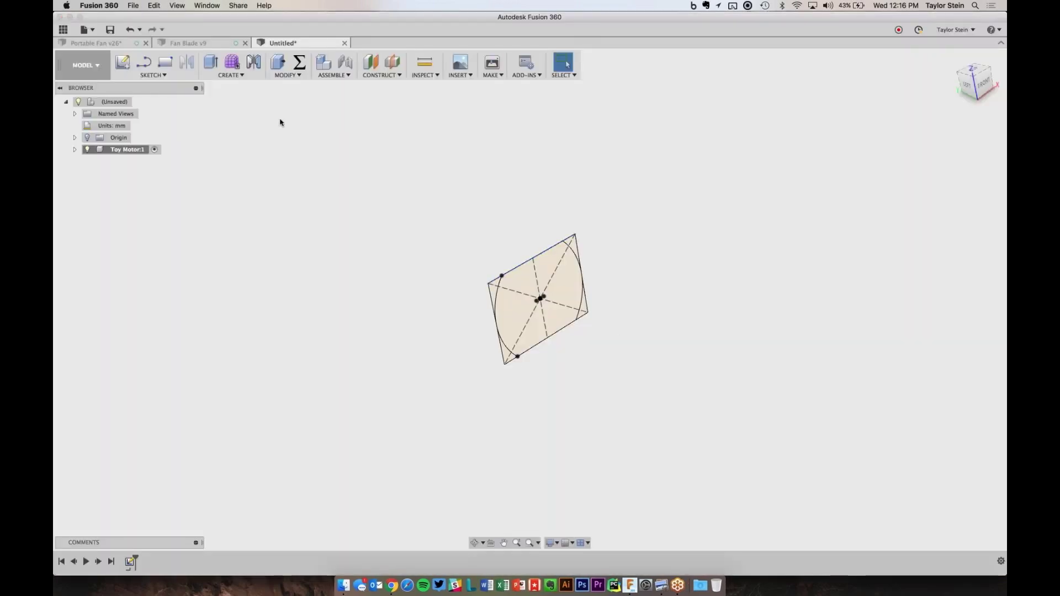
- Extrude the central profile between the two arcs 27.5 mm as a new body, taking the length from the reference image
click(240, 76)
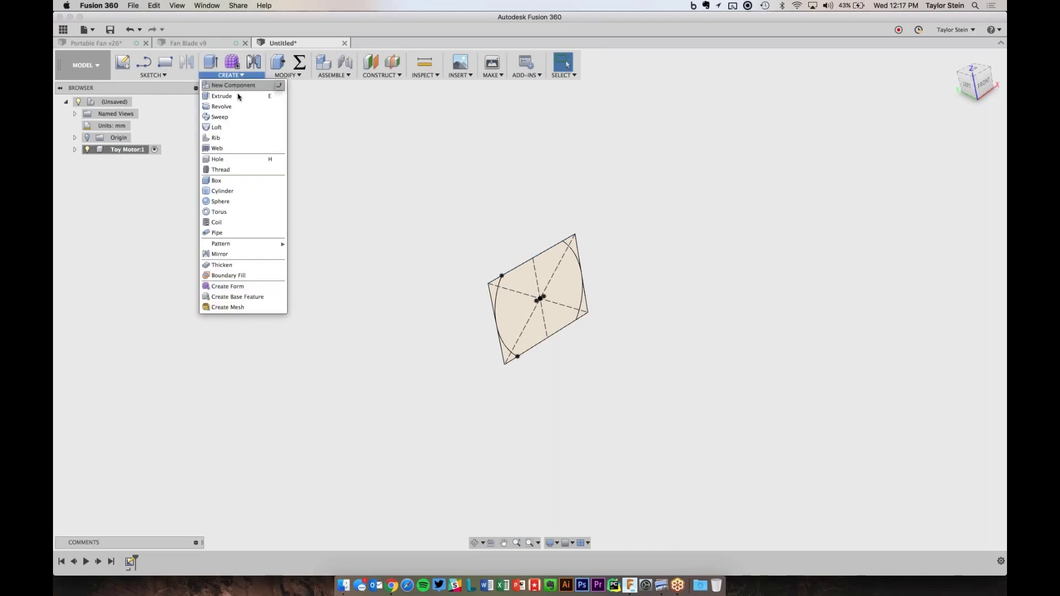
click(237, 97)
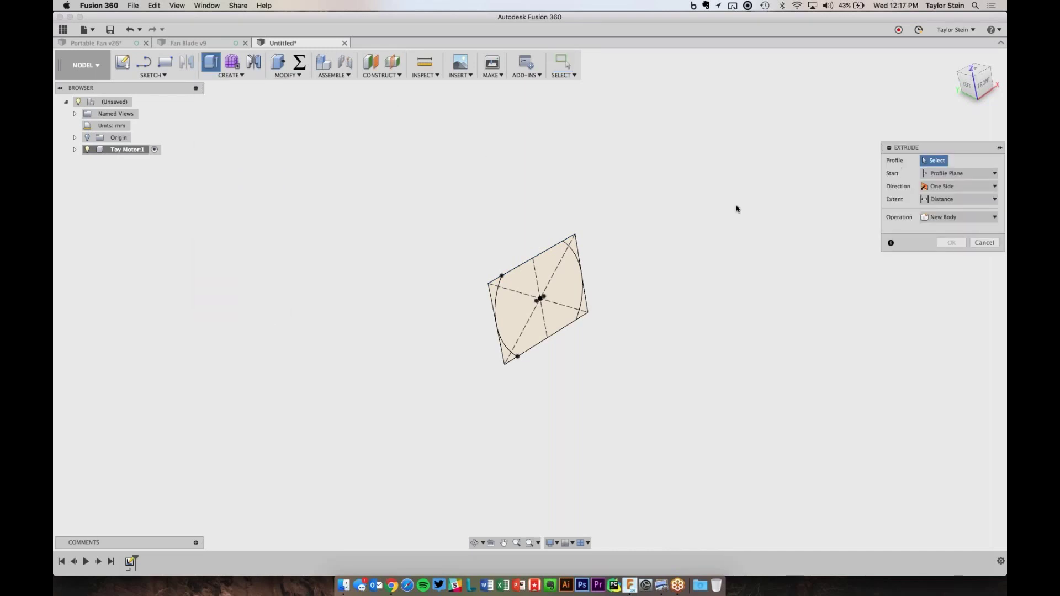
click(525, 287)
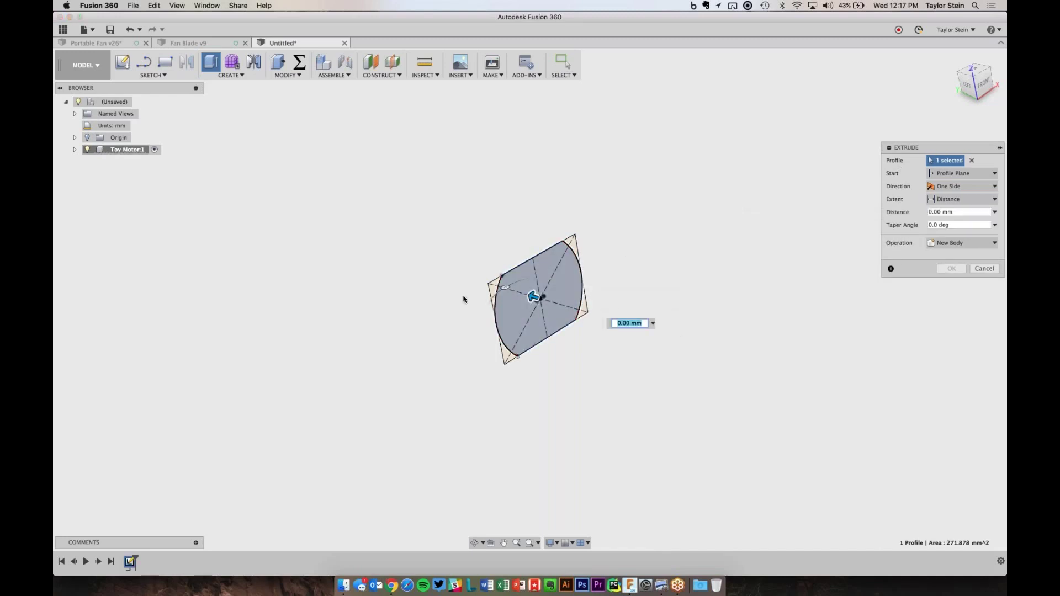
key(super+Tab)
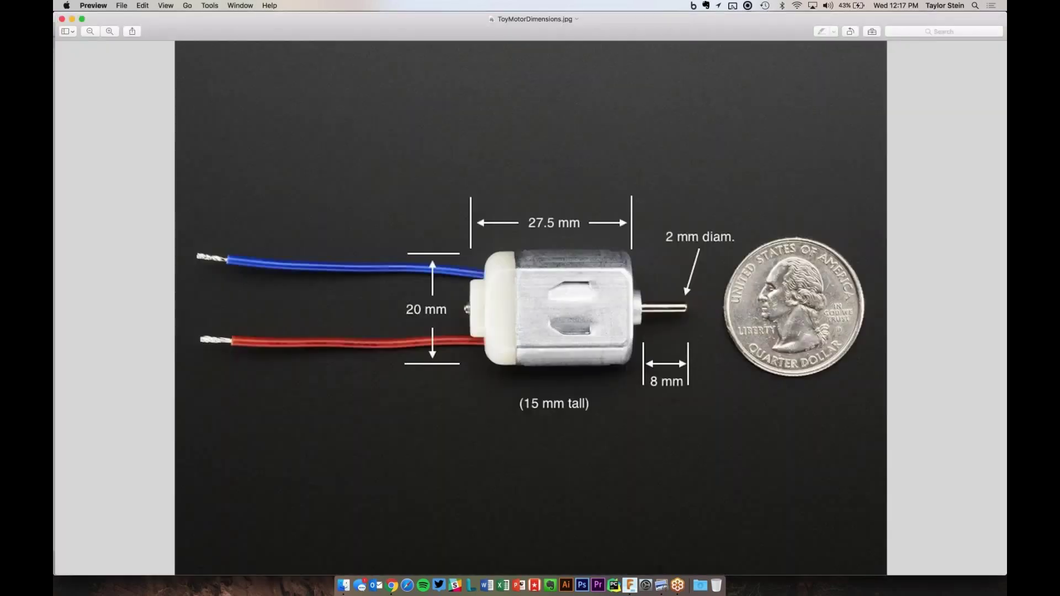
key(super+Tab)
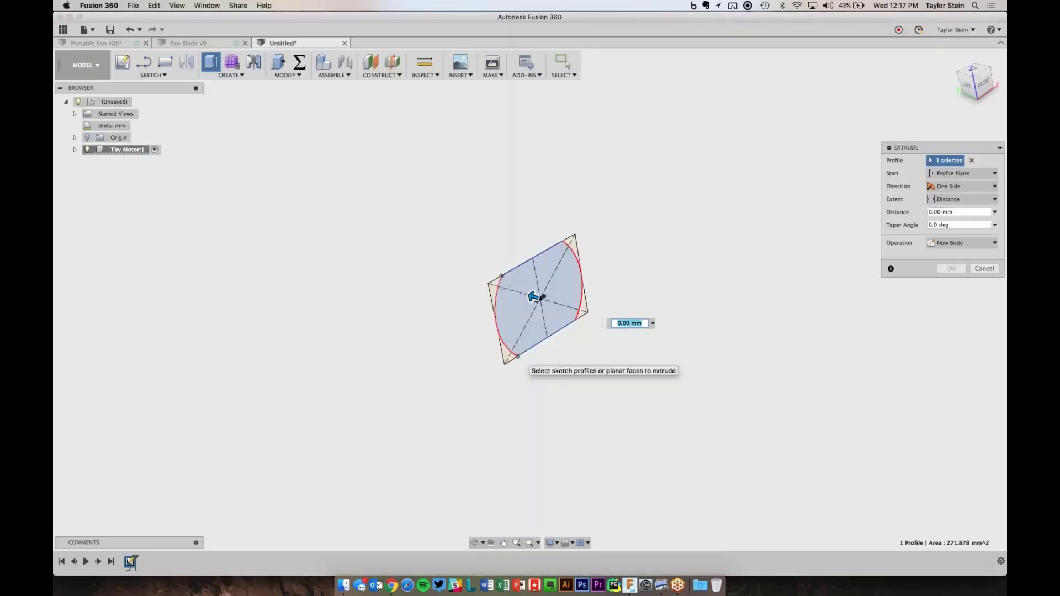
text(27.5)
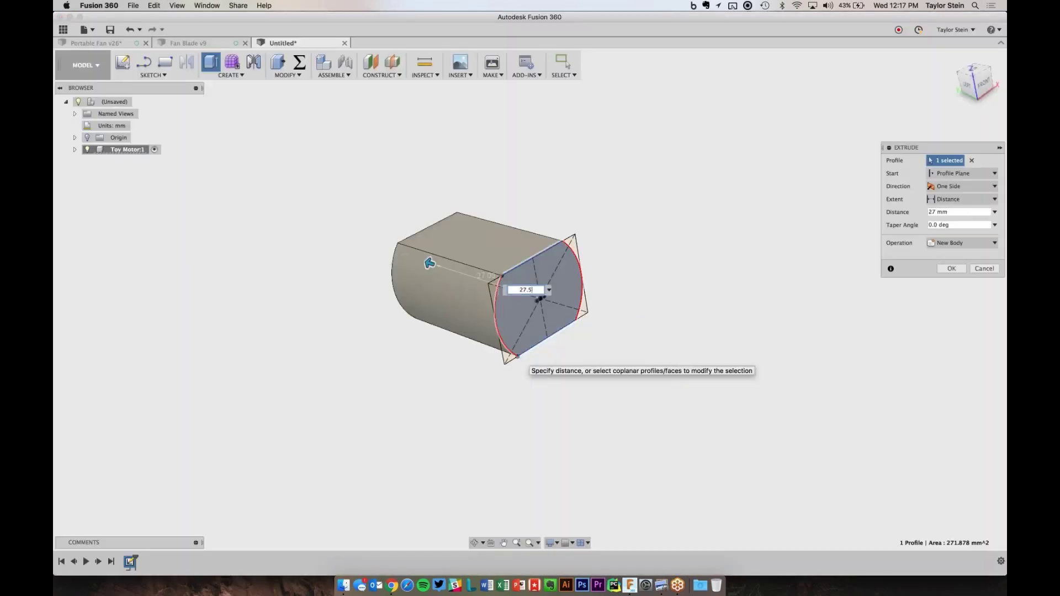
shift+scroll(612, 286, left, 5)
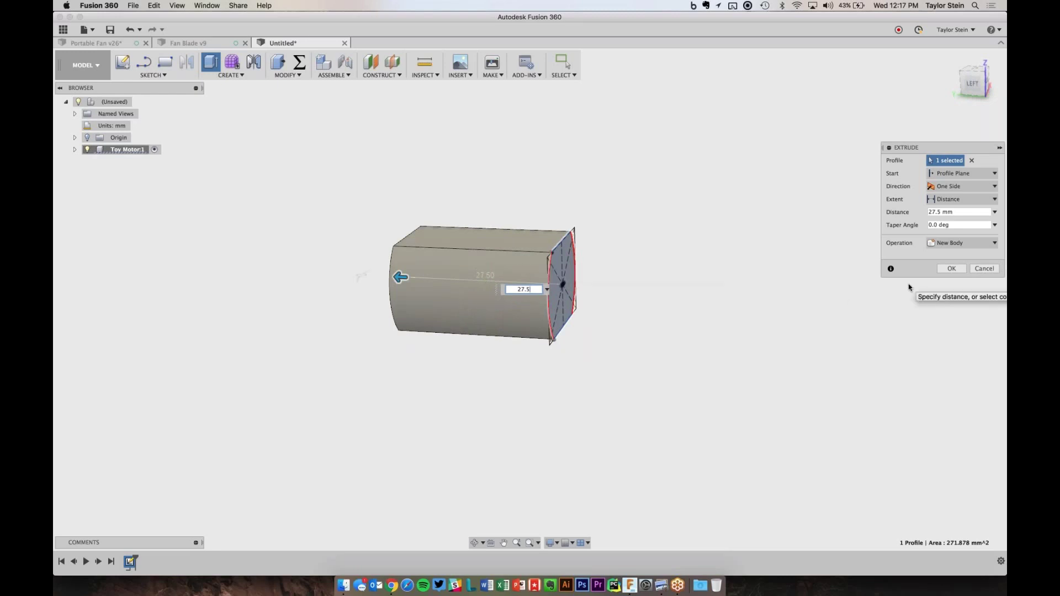
click(952, 268)
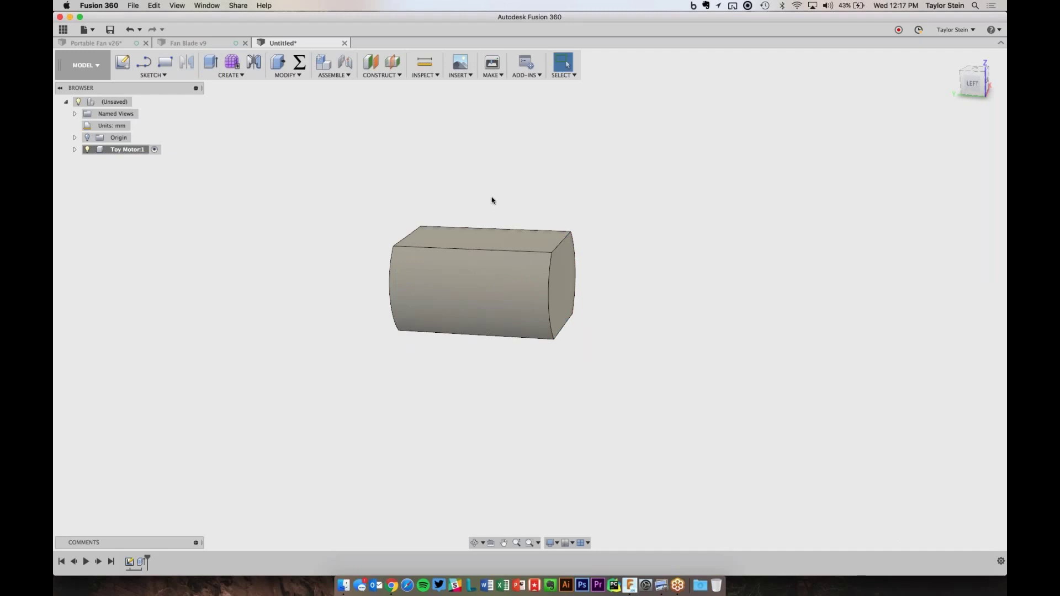
- Expand the Toy Motor component in the browser and show its origin planes and axes
key(F6)
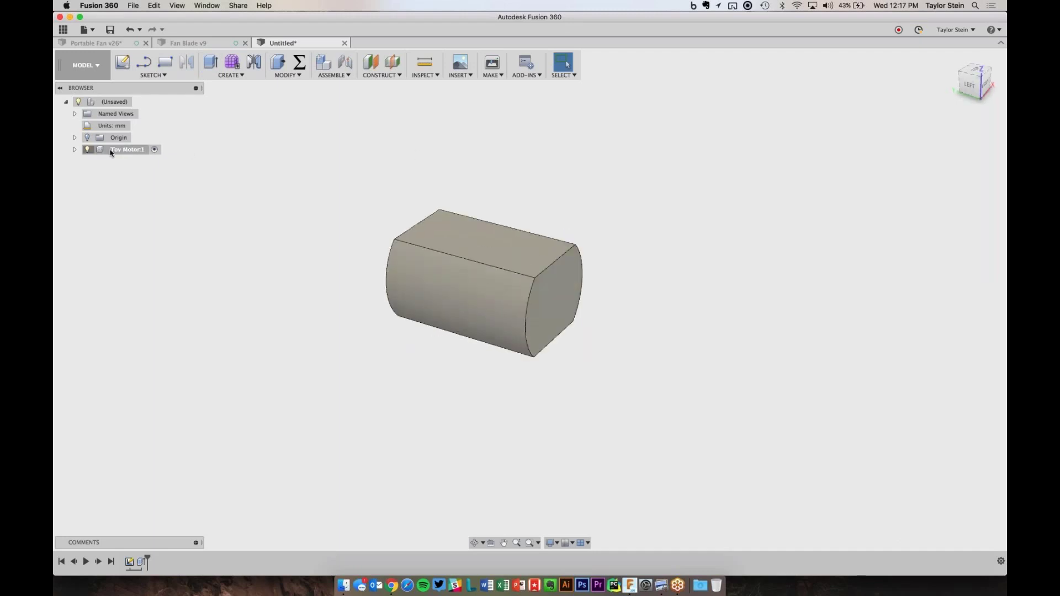
click(75, 149)
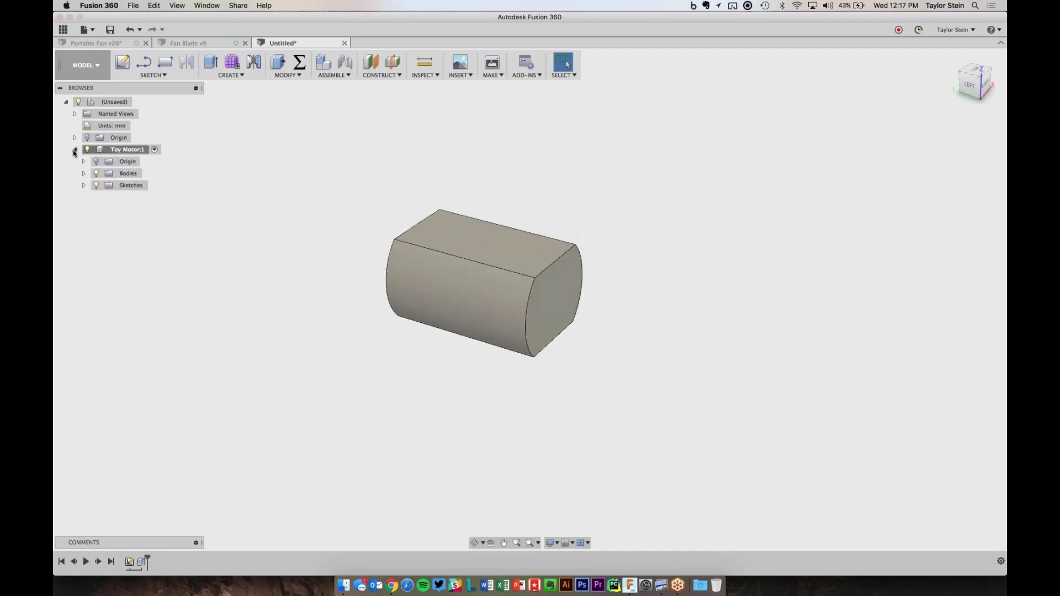
click(97, 161)
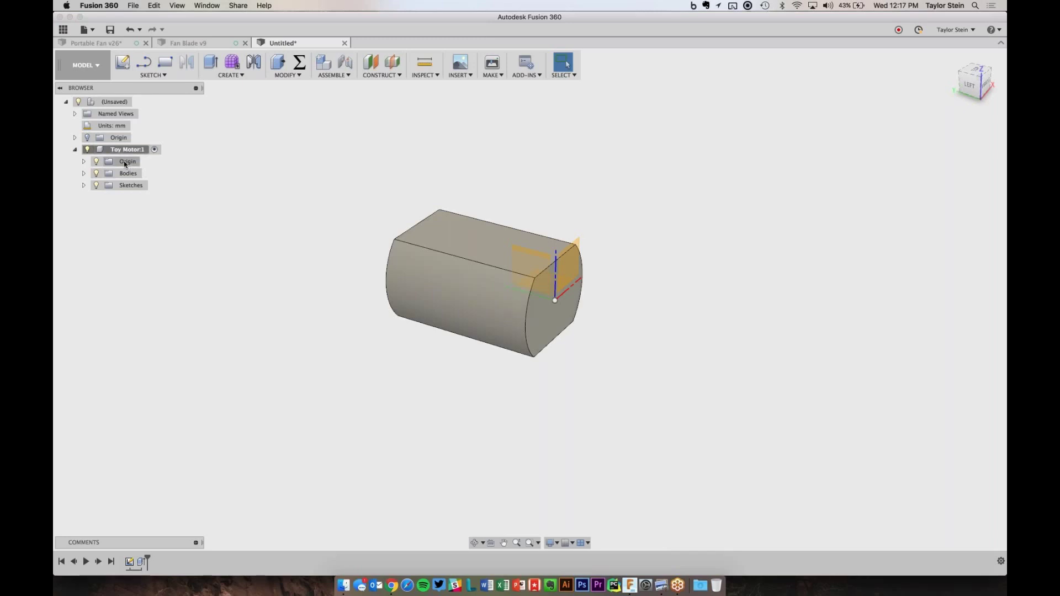
- Examine the body and the sketch stored in the Toy Motor component, and collapse its browser tree again
click(84, 173)
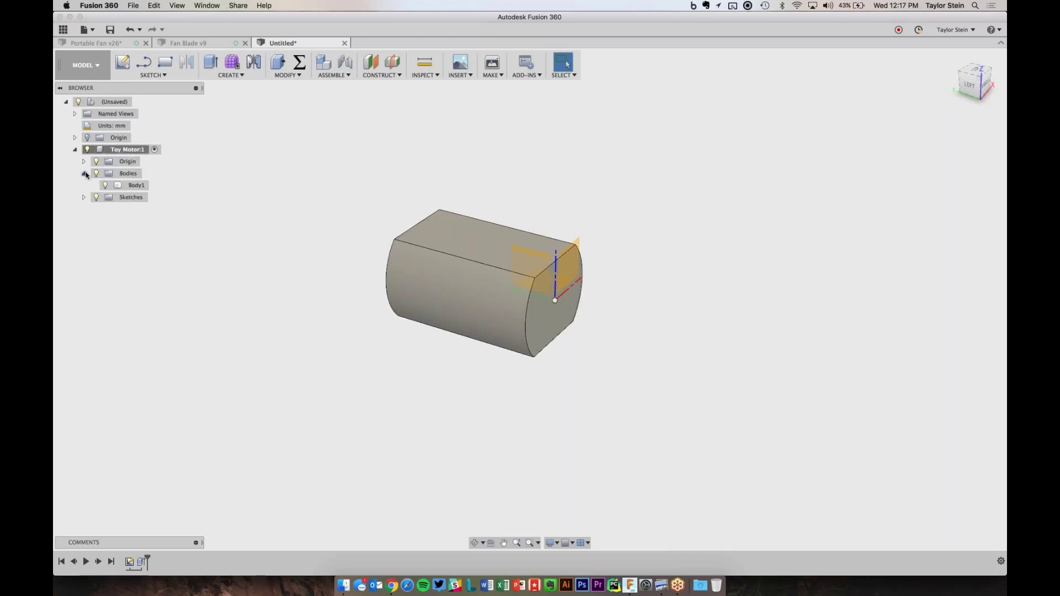
click(126, 186)
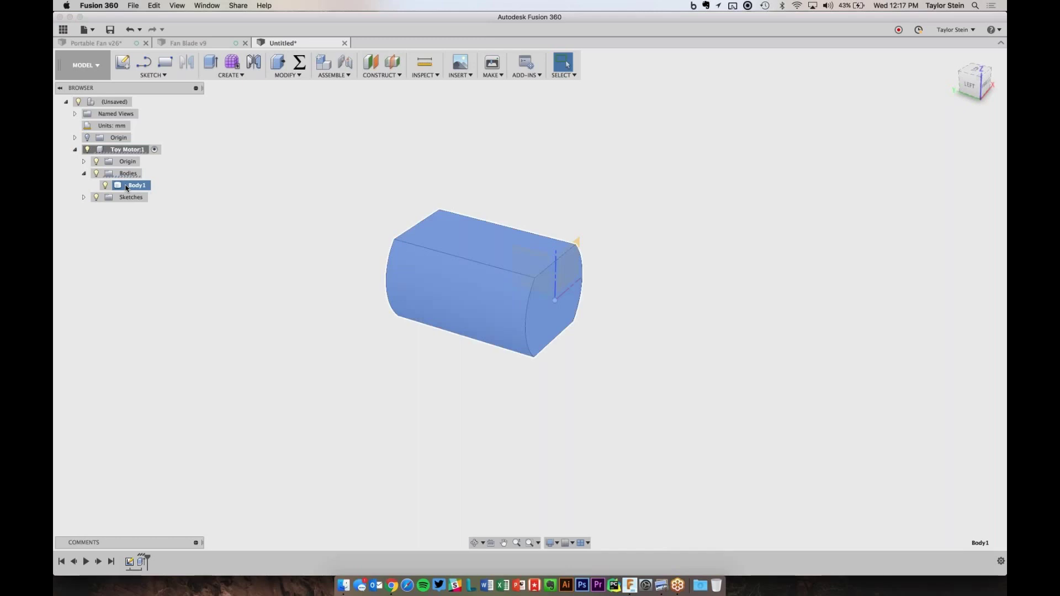
click(82, 199)
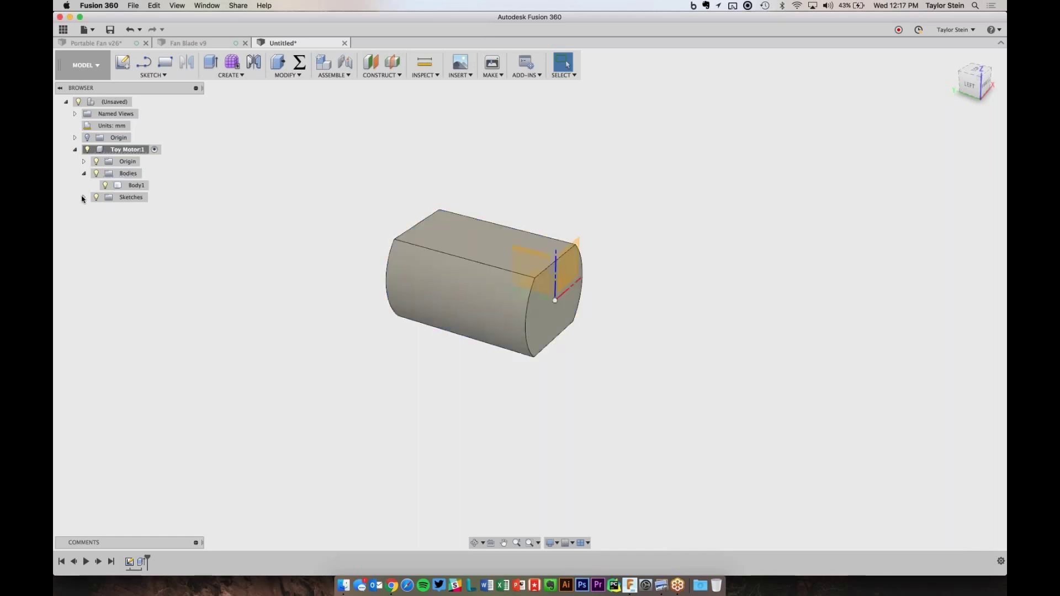
click(84, 197)
click(140, 209)
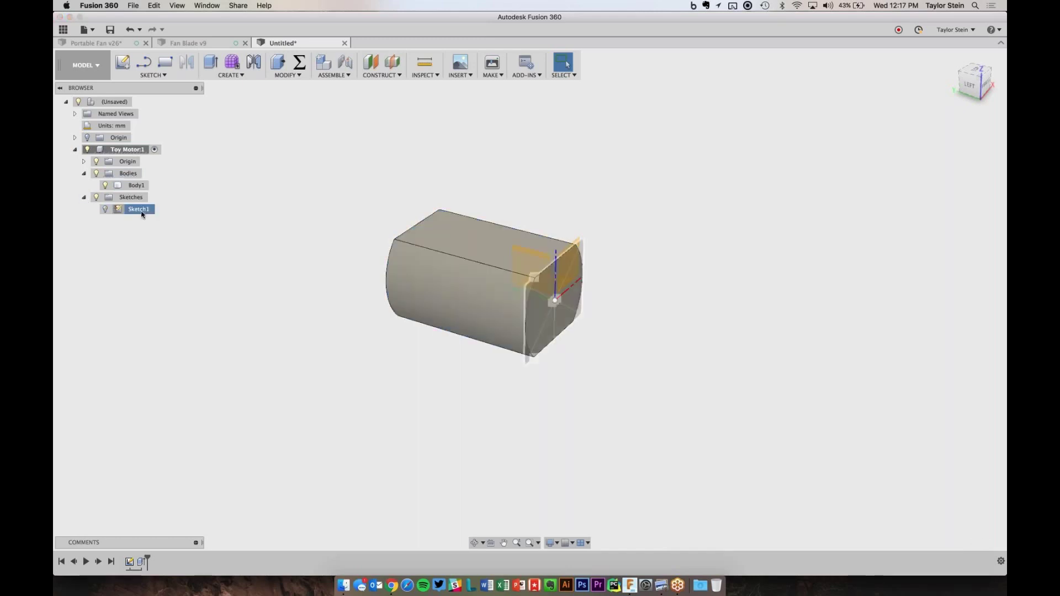
click(85, 198)
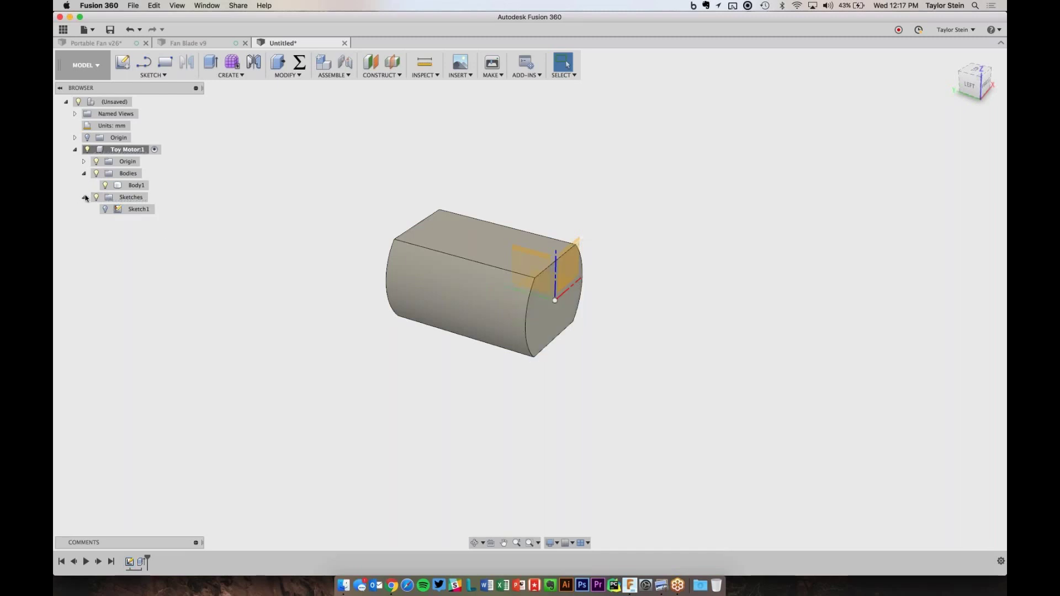
click(84, 197)
click(84, 174)
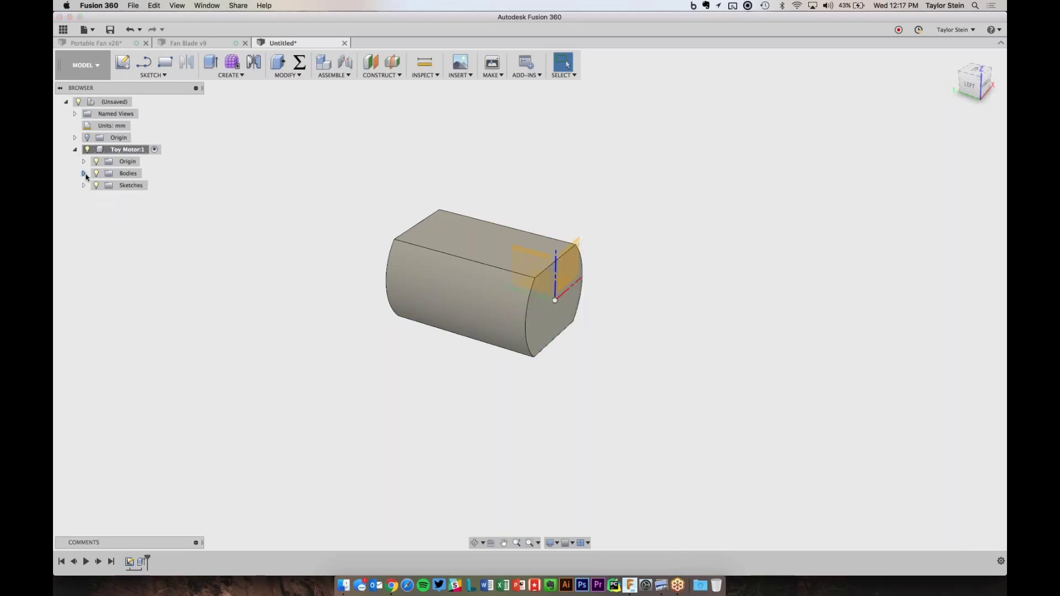
click(75, 149)
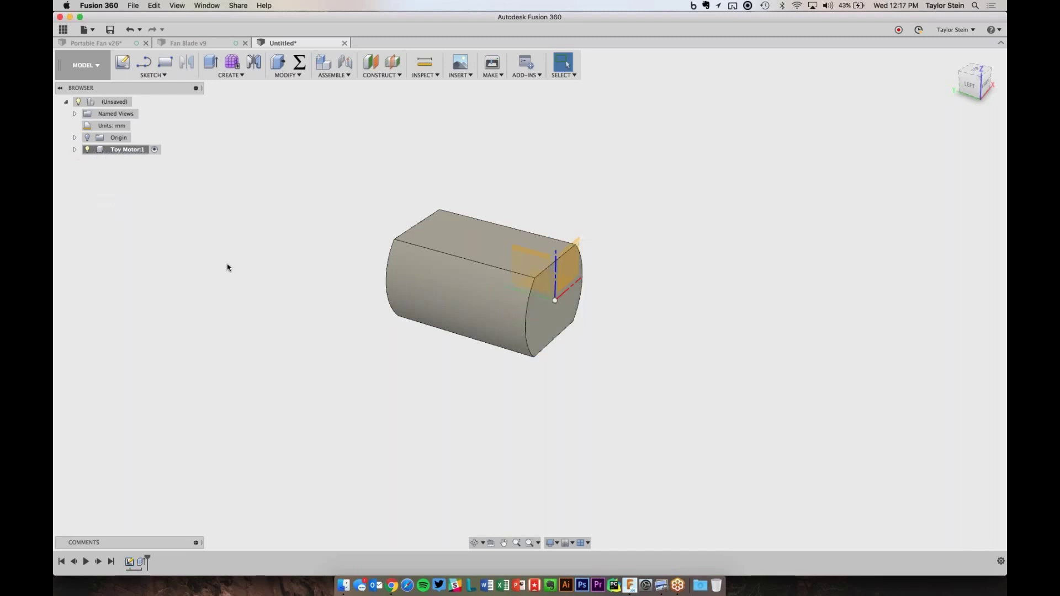
- Check the motor reference image, start a sketch on the body's back end face, and hide the component's origin
key(super+Tab)
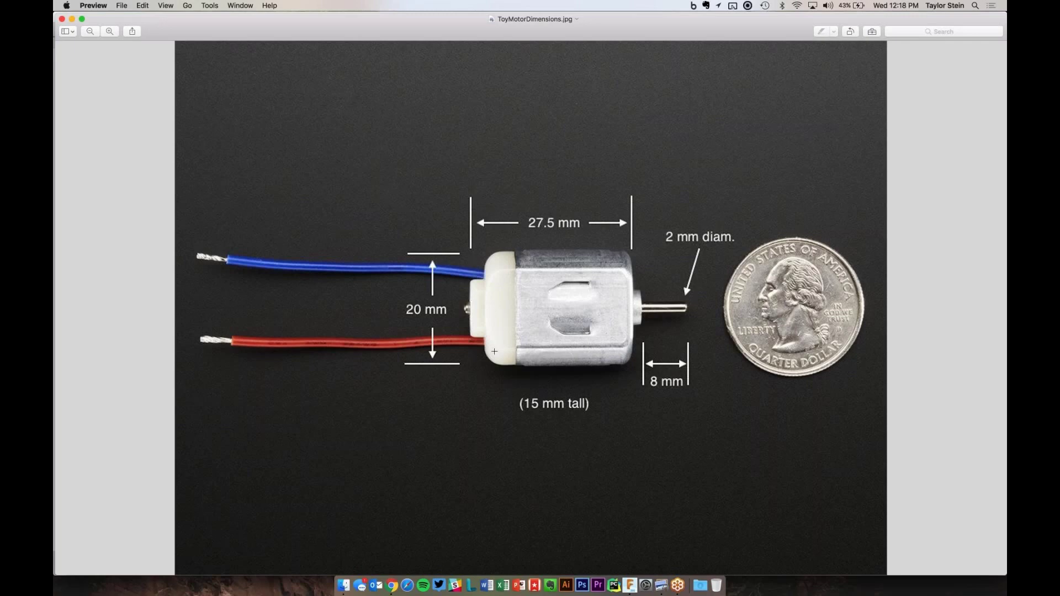
key(super+Tab)
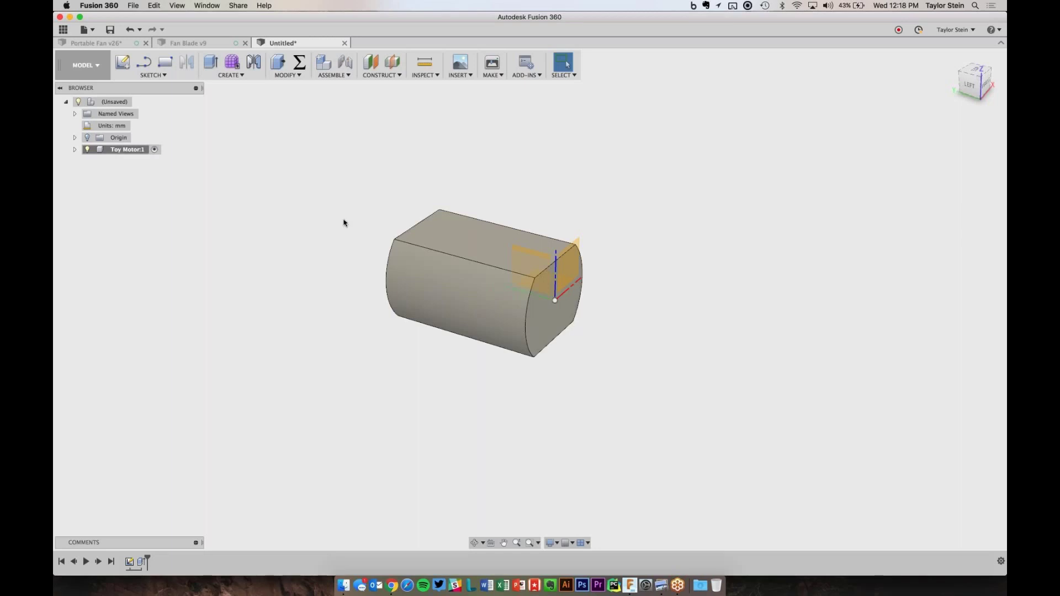
click(125, 65)
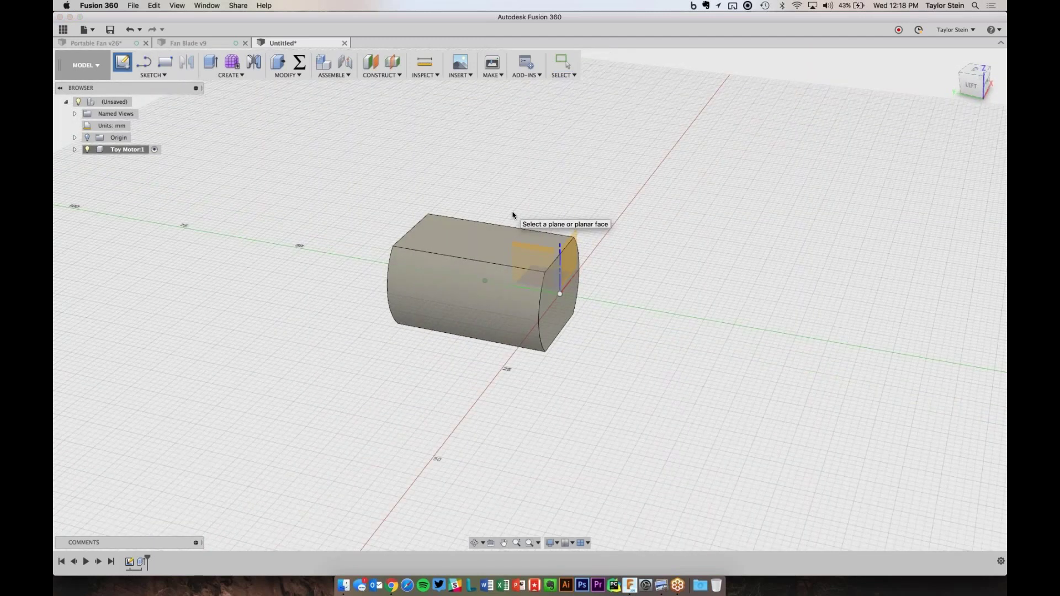
click(513, 215)
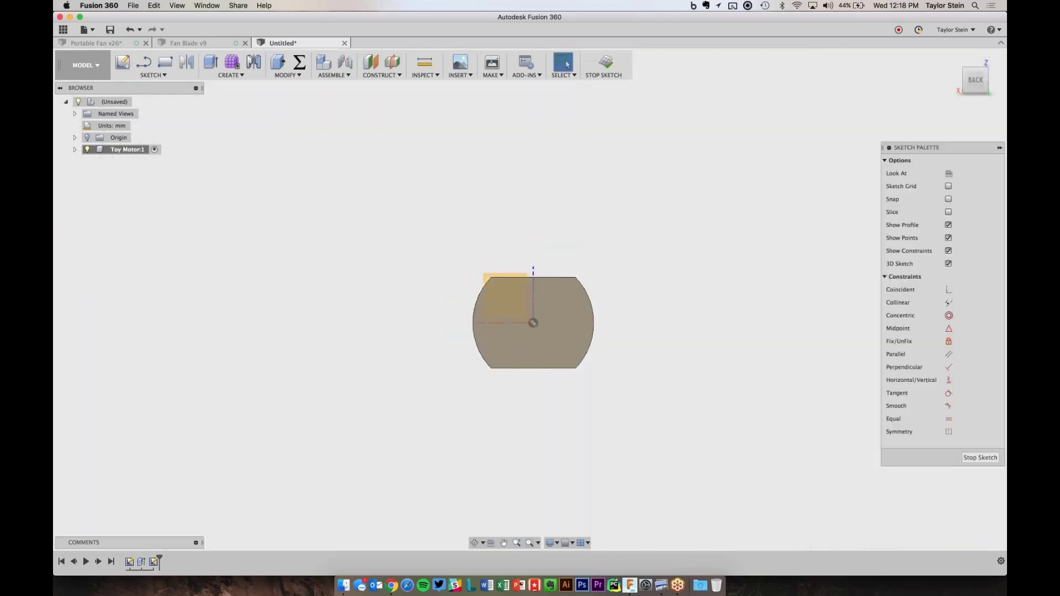
click(74, 150)
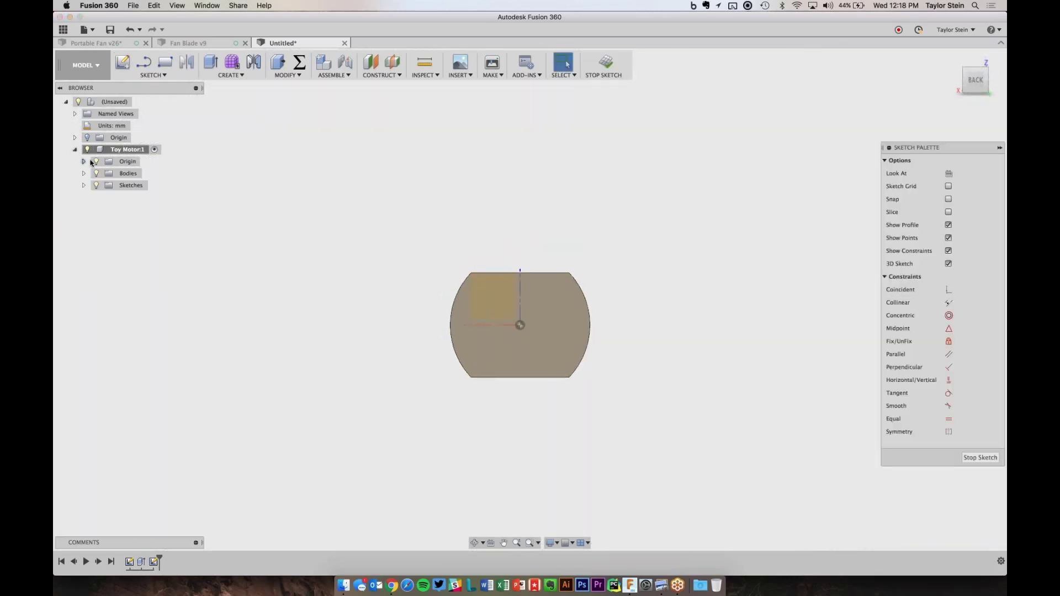
click(75, 150)
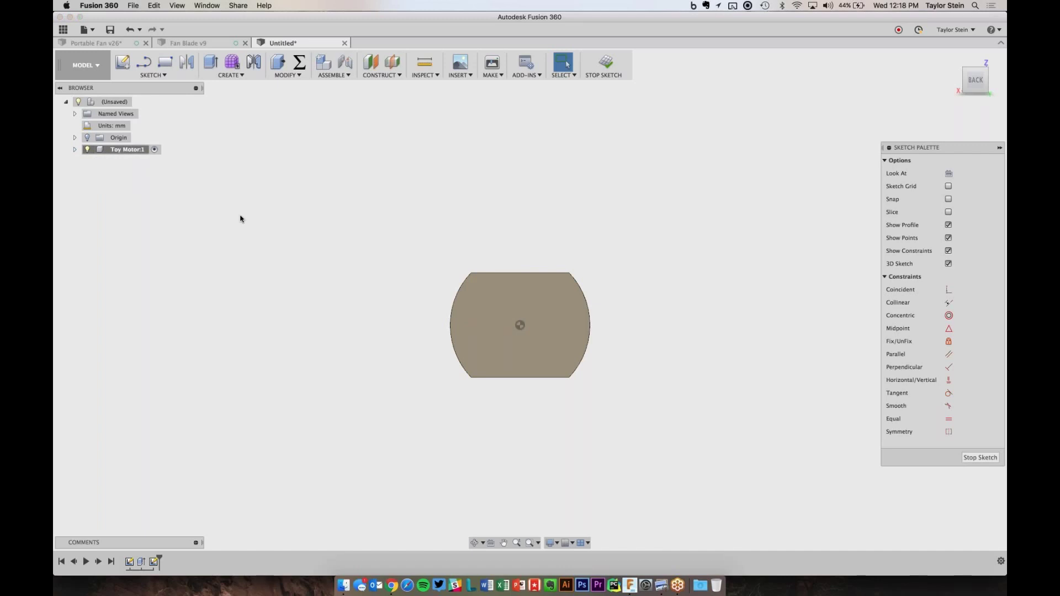
- Sketch a circle about 9.2 mm in diameter centred on the origin of the motor's end face
click(160, 77)
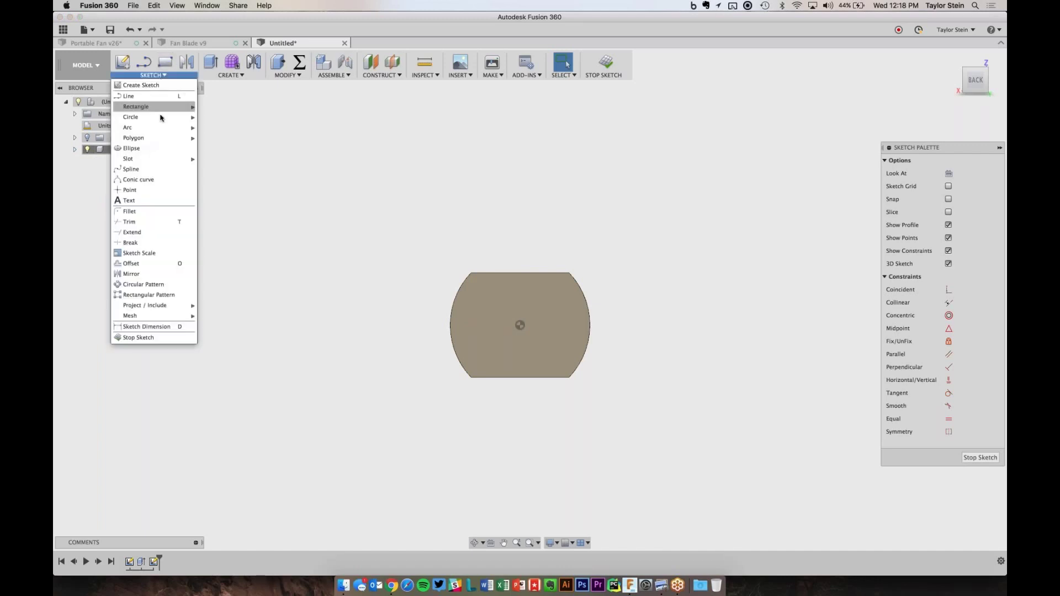
mouse_move(166, 117)
click(213, 121)
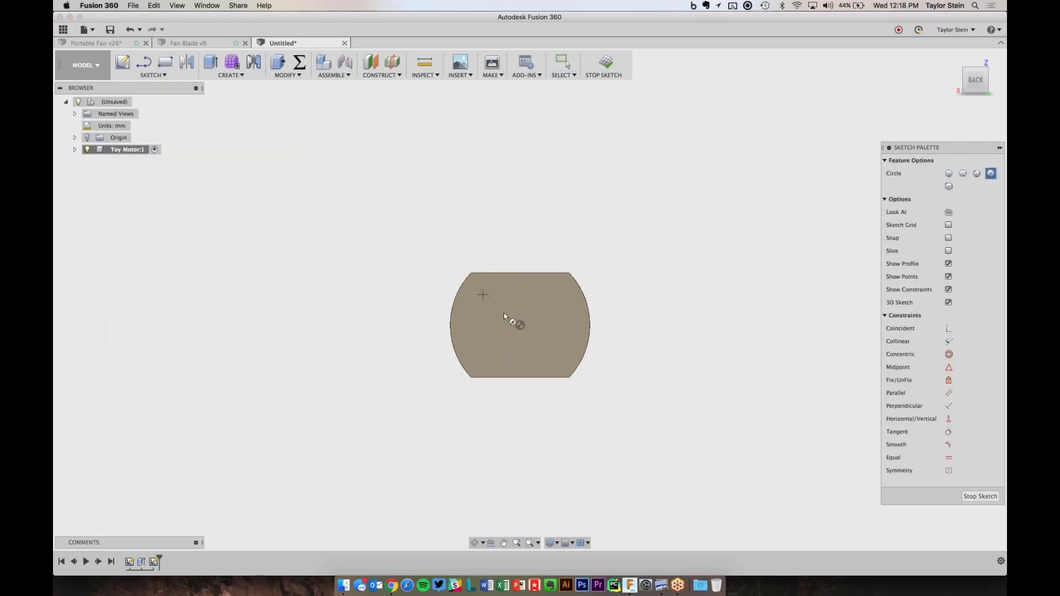
click(519, 325)
click(542, 348)
- Draw a horizontal line across the lower part of the circle, with both ends on its circumference
click(144, 62)
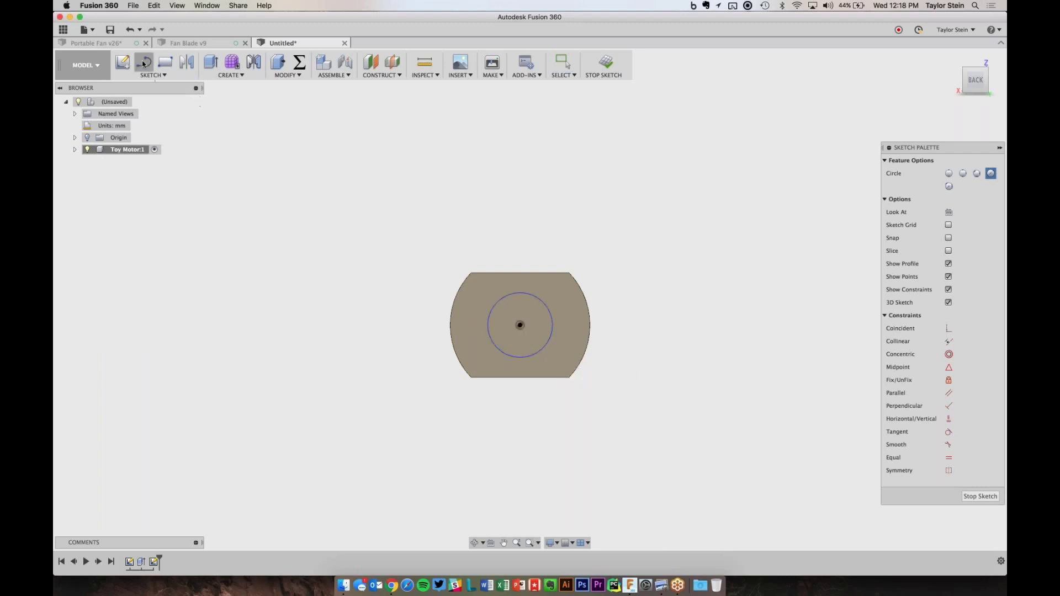
click(491, 342)
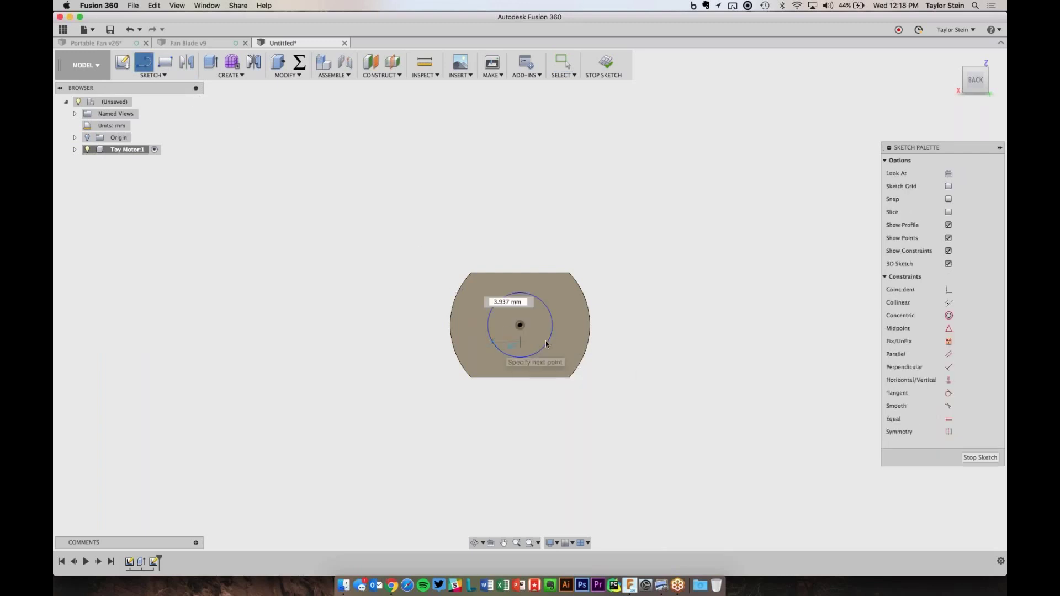
double_click(548, 342)
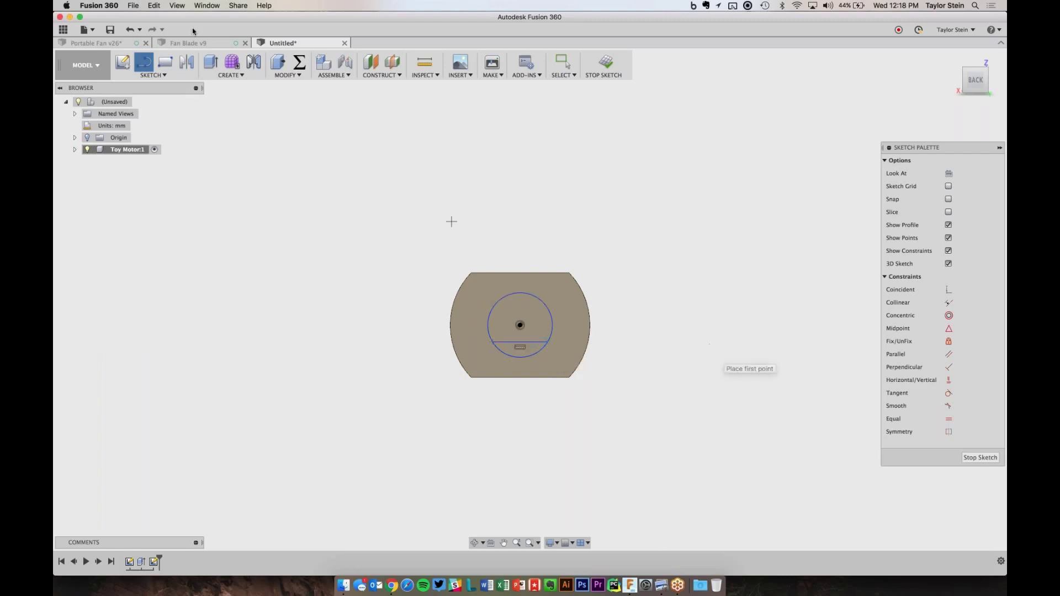
- Dimension the circle's diameter at 9.8 mm
click(171, 74)
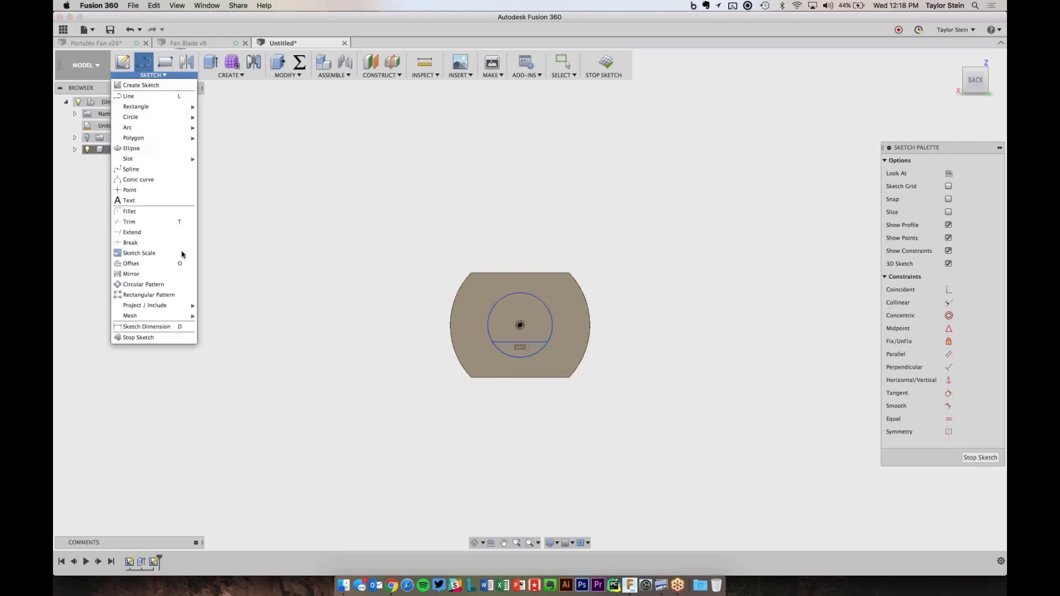
click(154, 326)
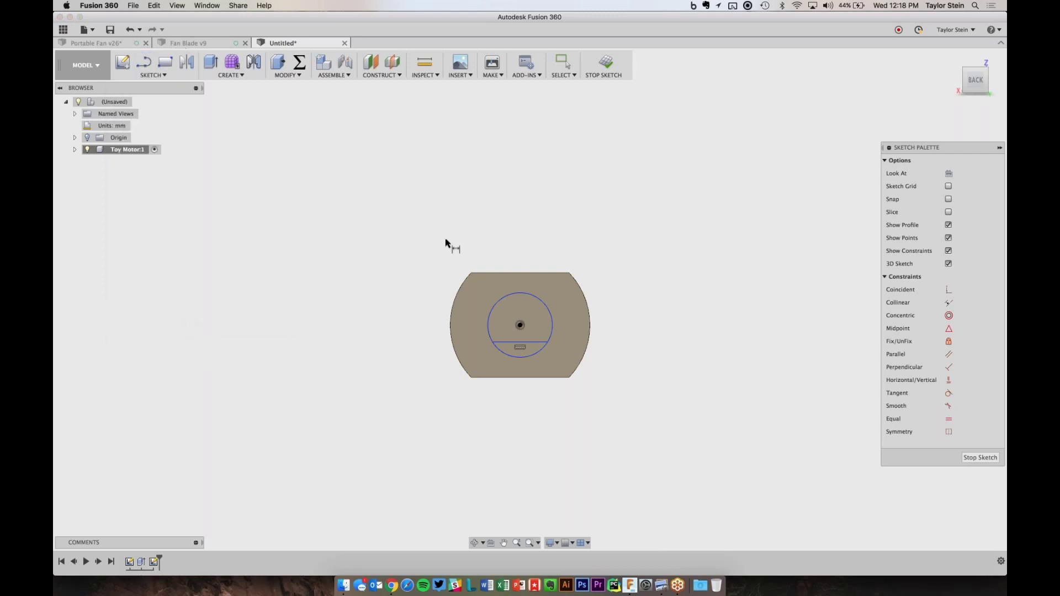
click(518, 297)
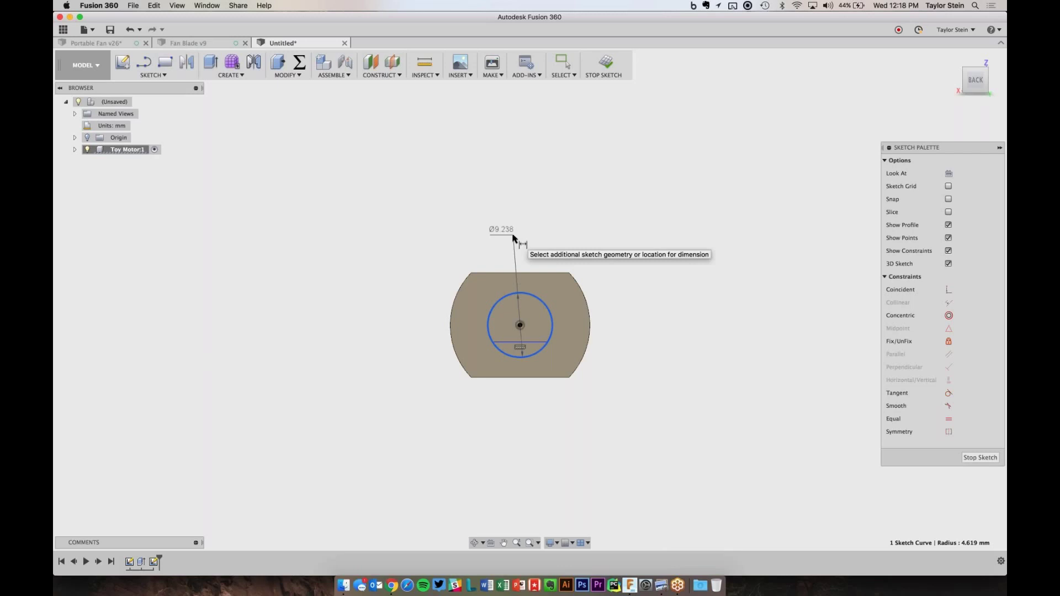
click(513, 238)
text(9.8)
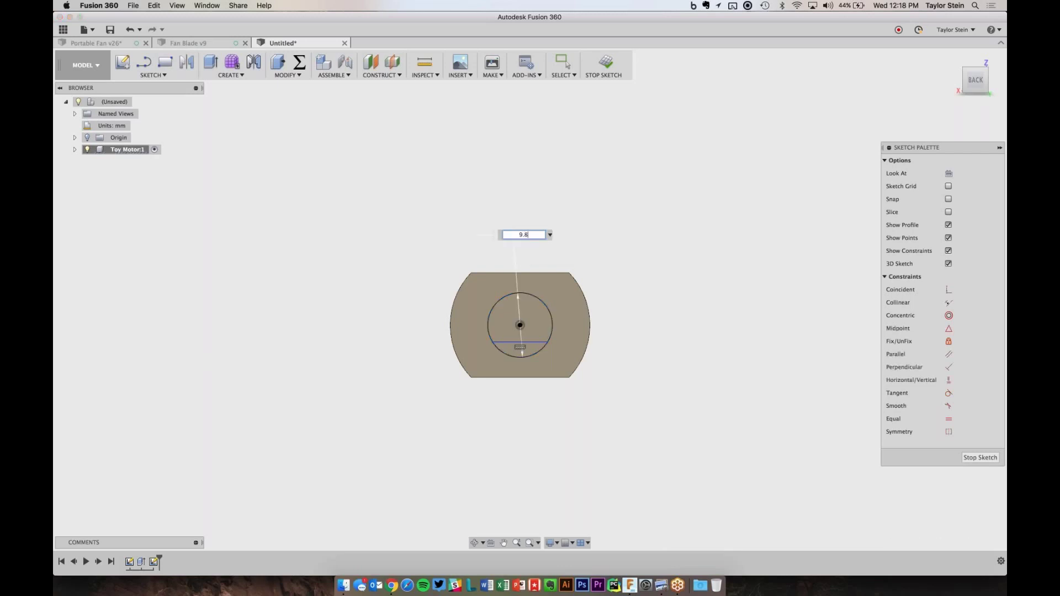
key(Return)
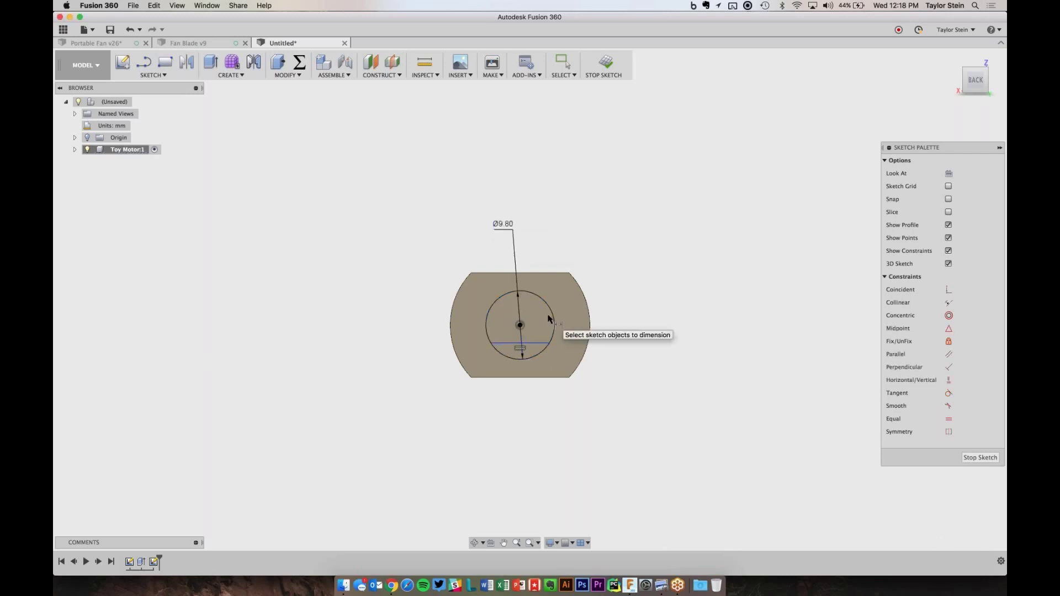
- Dimension the horizontal line 3 mm below the circle's centre and finish the sketch
click(529, 342)
click(521, 325)
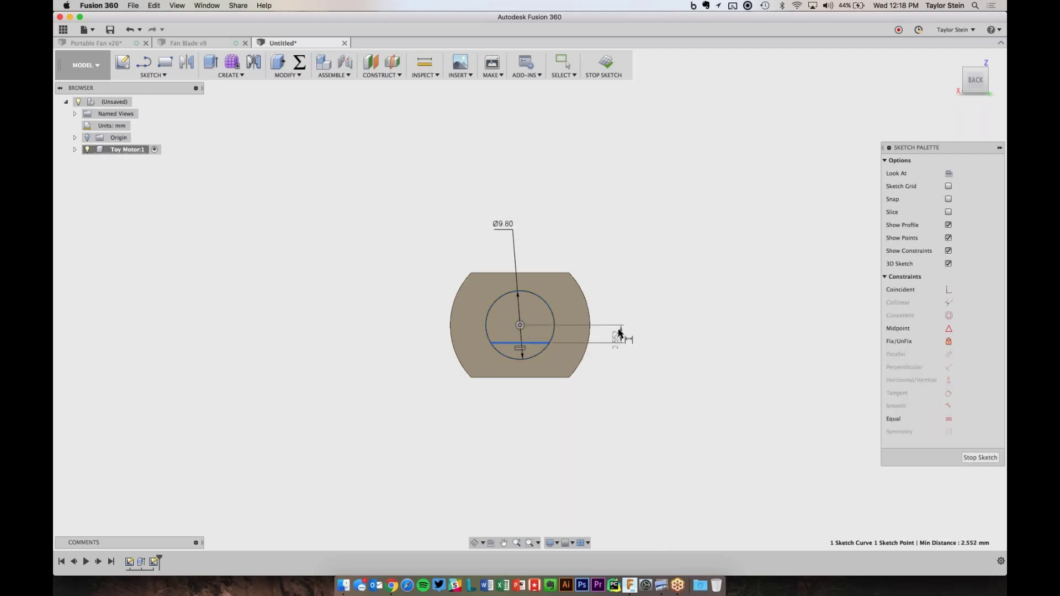
click(618, 332)
text(3)
key(Return)
key(Escape)
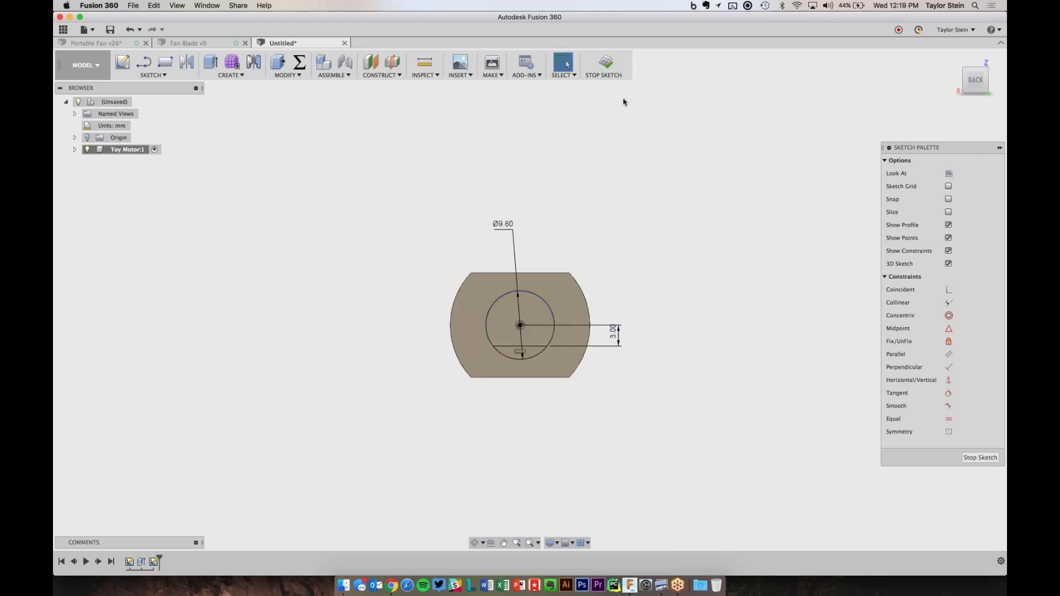
click(610, 70)
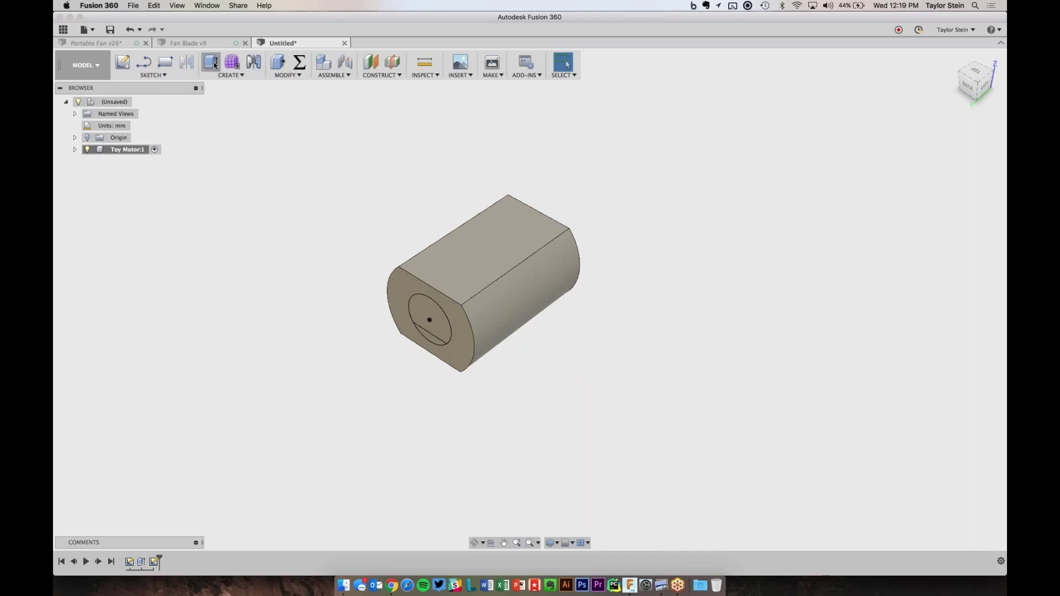
- Start an extrusion of the region around the circle plus the segment below the line, and consult the motor reference image
click(211, 62)
click(436, 341)
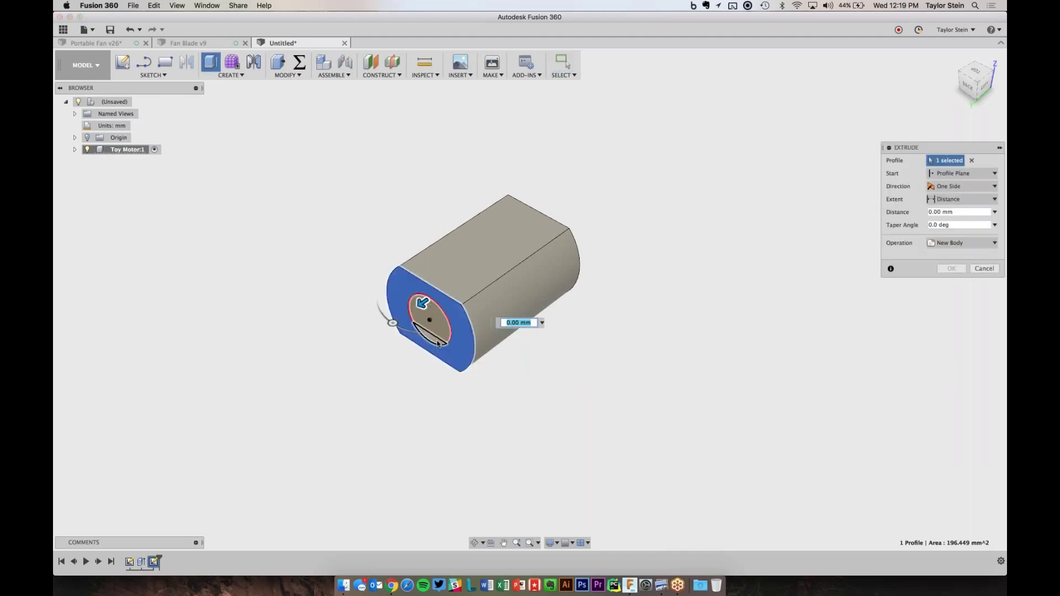
shift+middle_drag(653, 400, 377, 288)
click(408, 285)
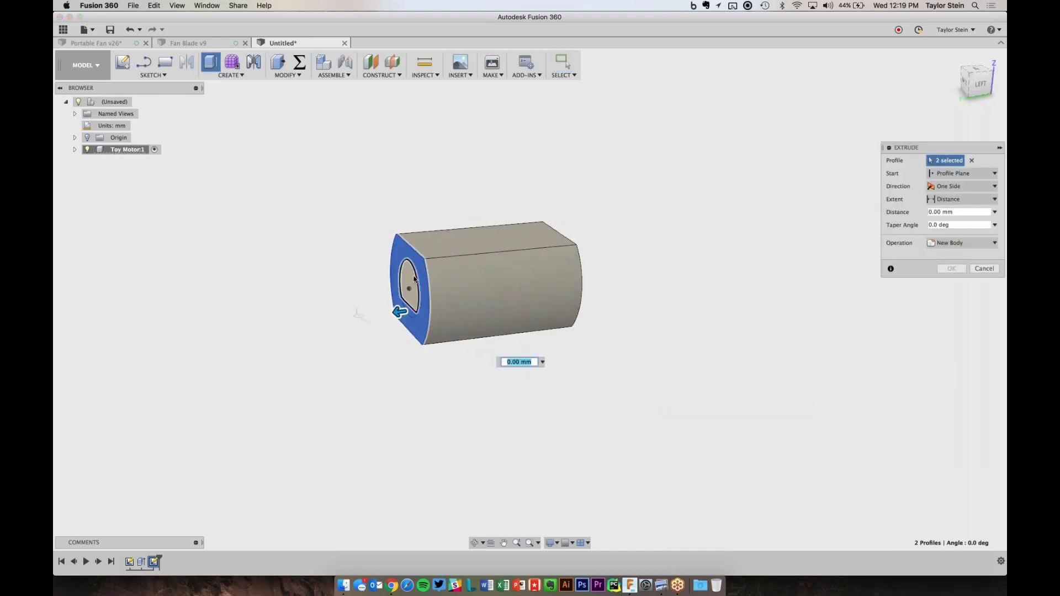
key(super+Tab)
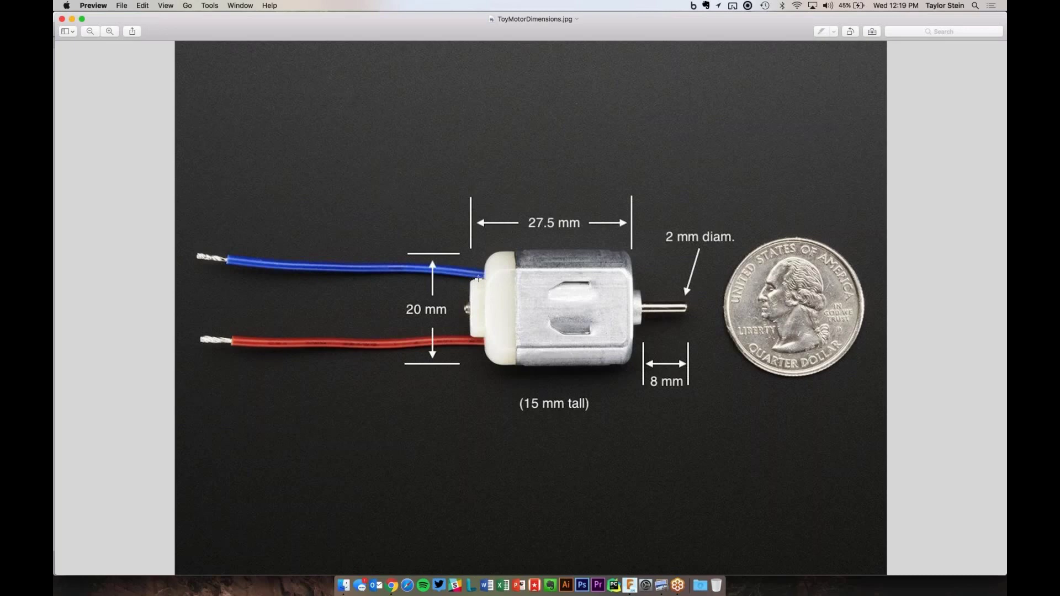
key(super+Tab)
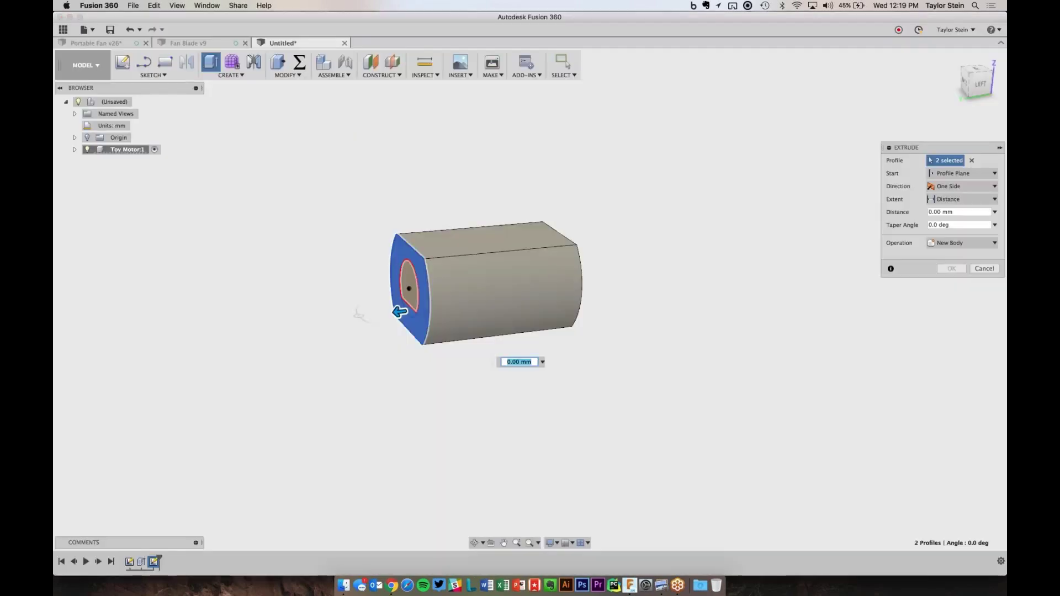
- Cut the selected region around the flattened boss 3 mm deep into the motor's back end
drag(400, 312, 434, 305)
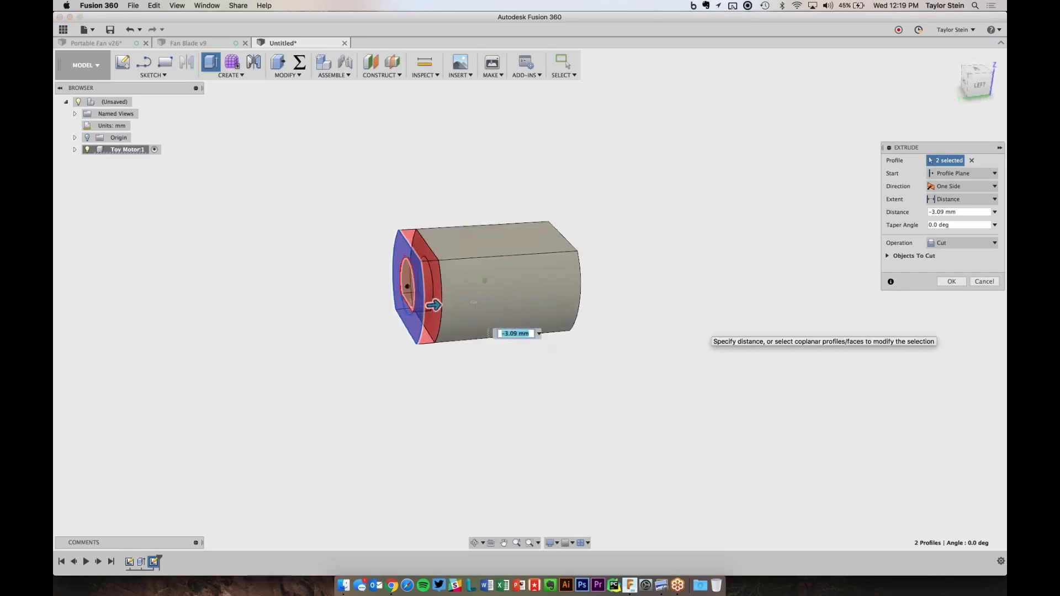
scroll(433, 305, up, 2)
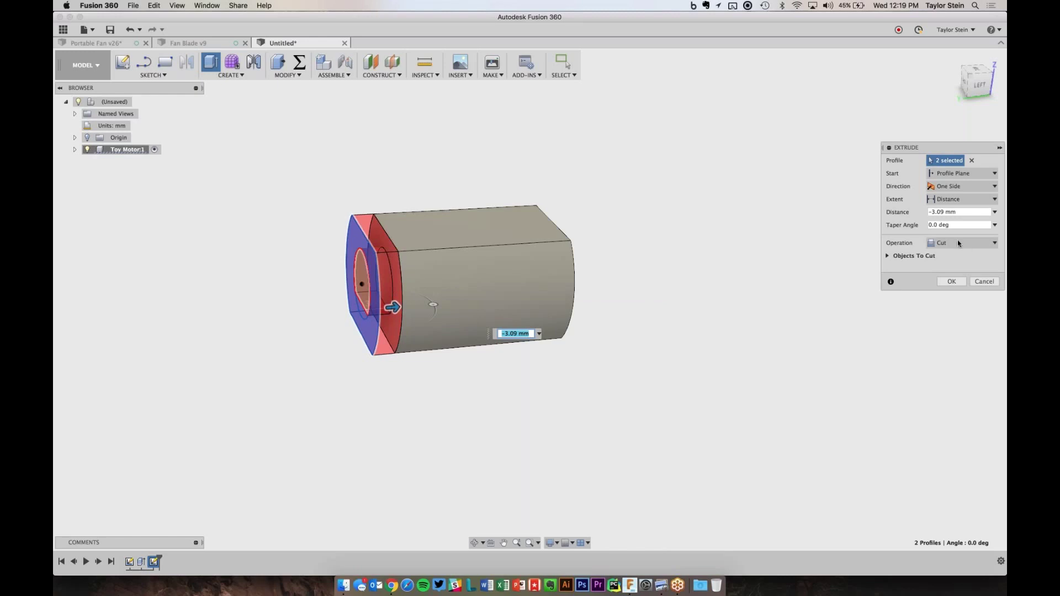
click(985, 90)
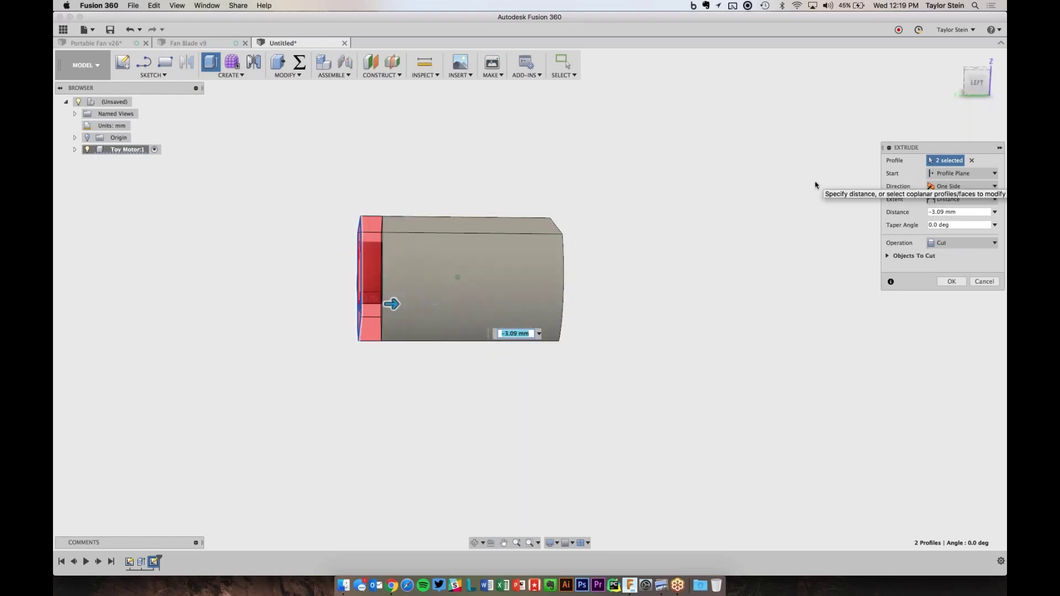
double_click(950, 212)
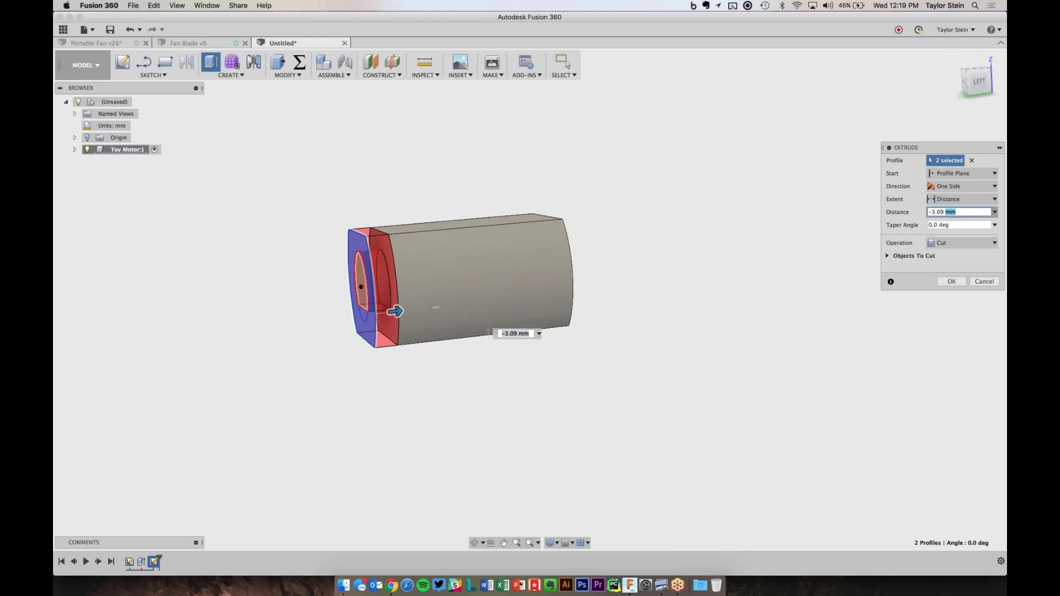
key(super+a)
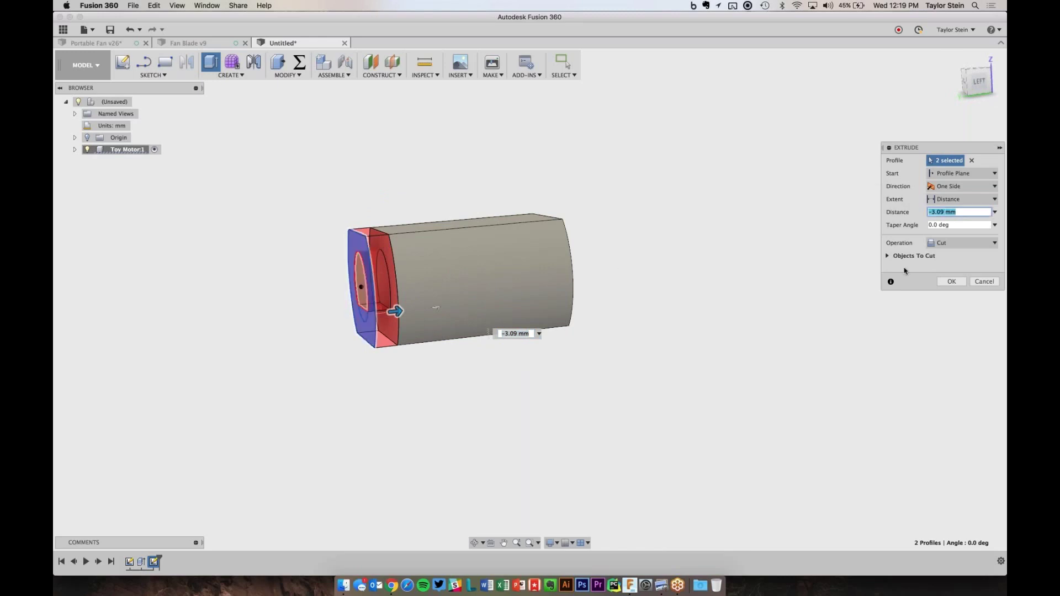
text(-3)
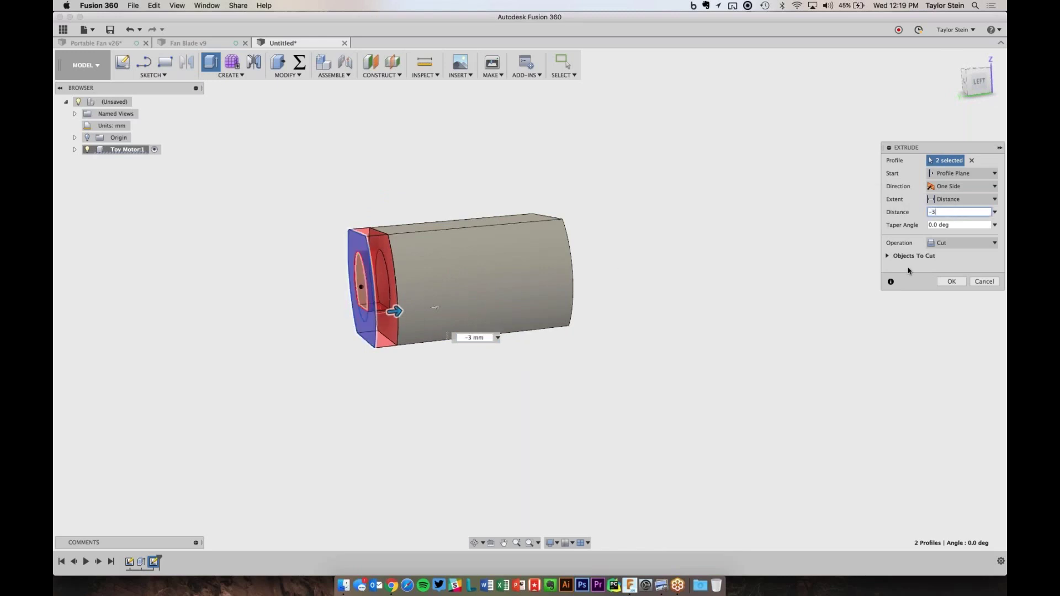
click(957, 283)
- Consult the motor reference image, sketch a 2 mm diameter circle centred on the back boss's end face, and finish the sketch
shift+scroll(708, 308, left, 10)
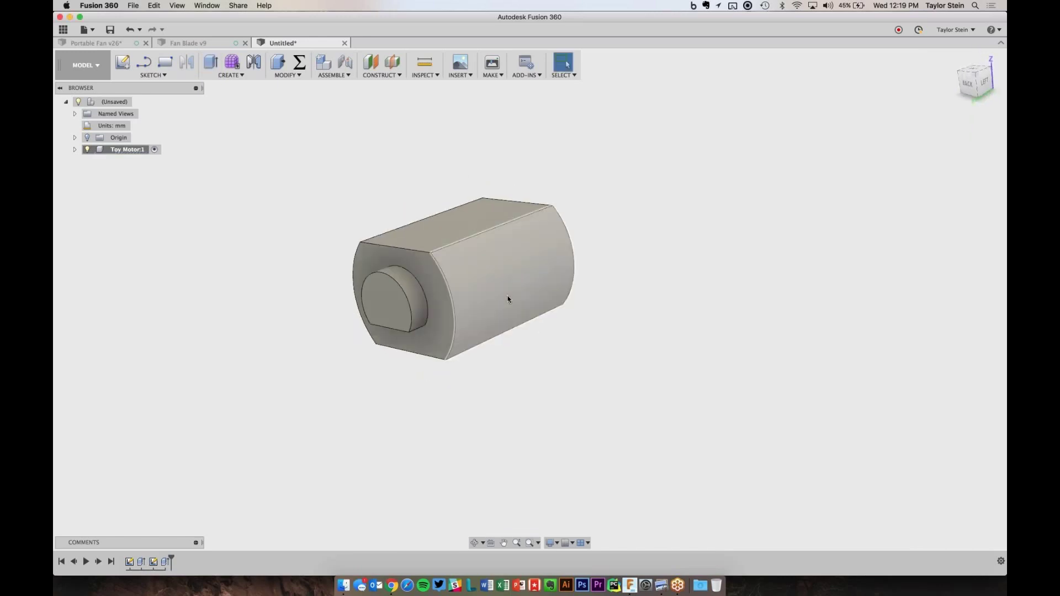
key(super+Tab)
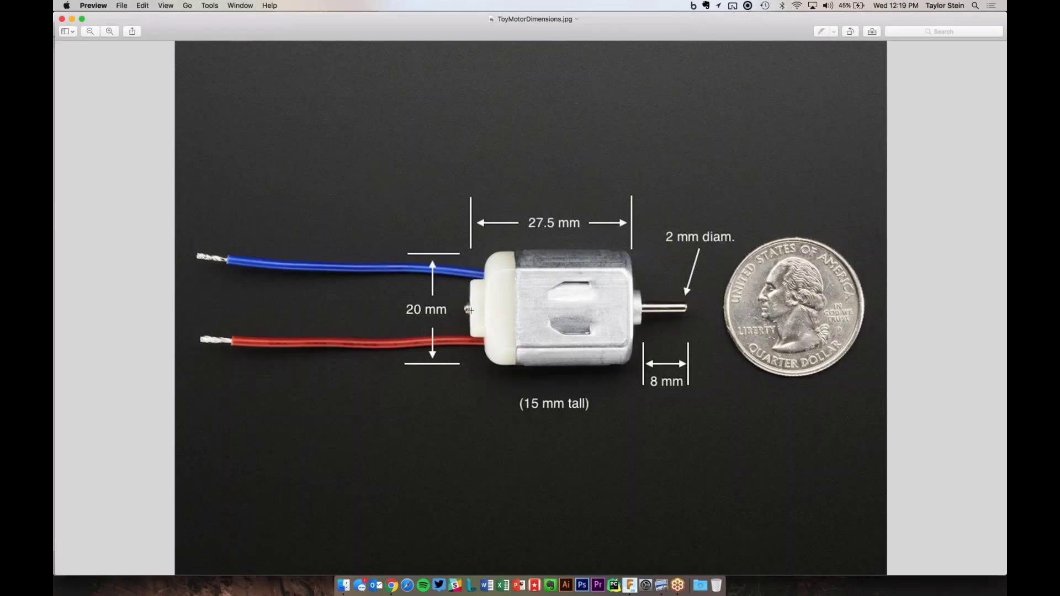
key(super+Tab)
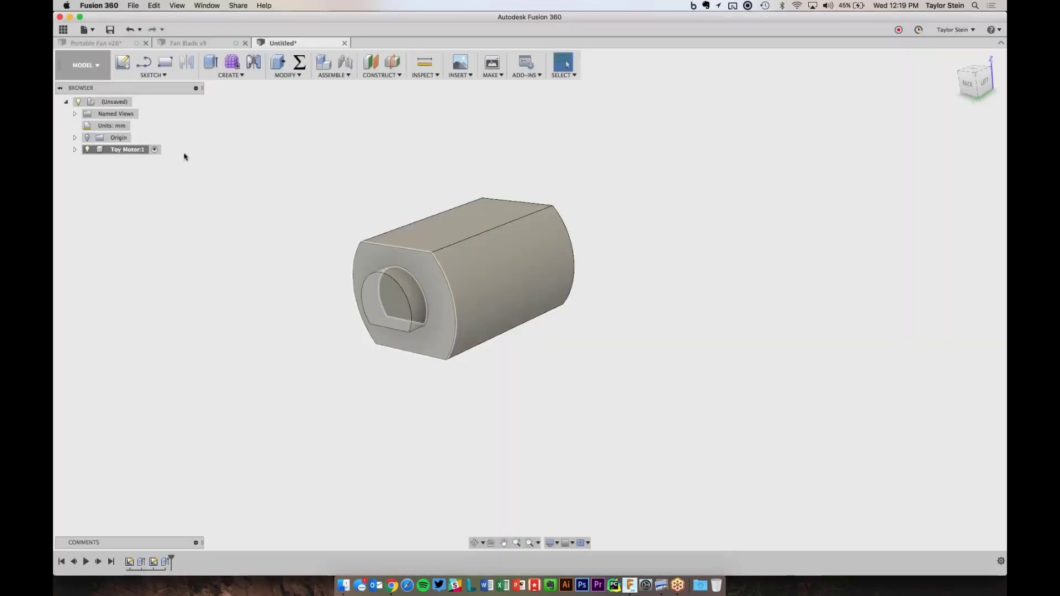
click(124, 63)
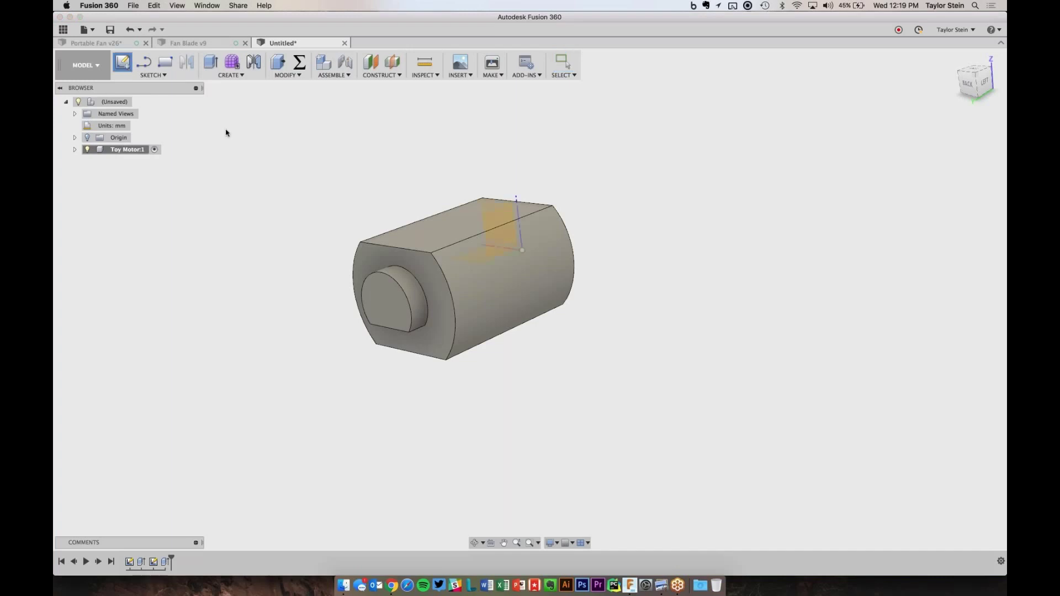
click(363, 276)
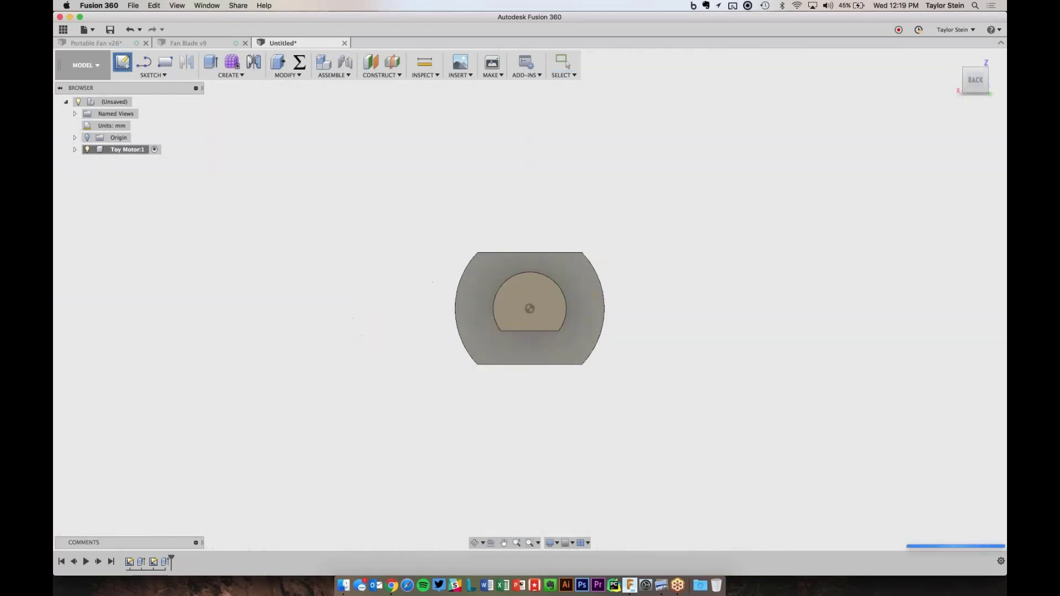
click(149, 76)
mouse_move(185, 117)
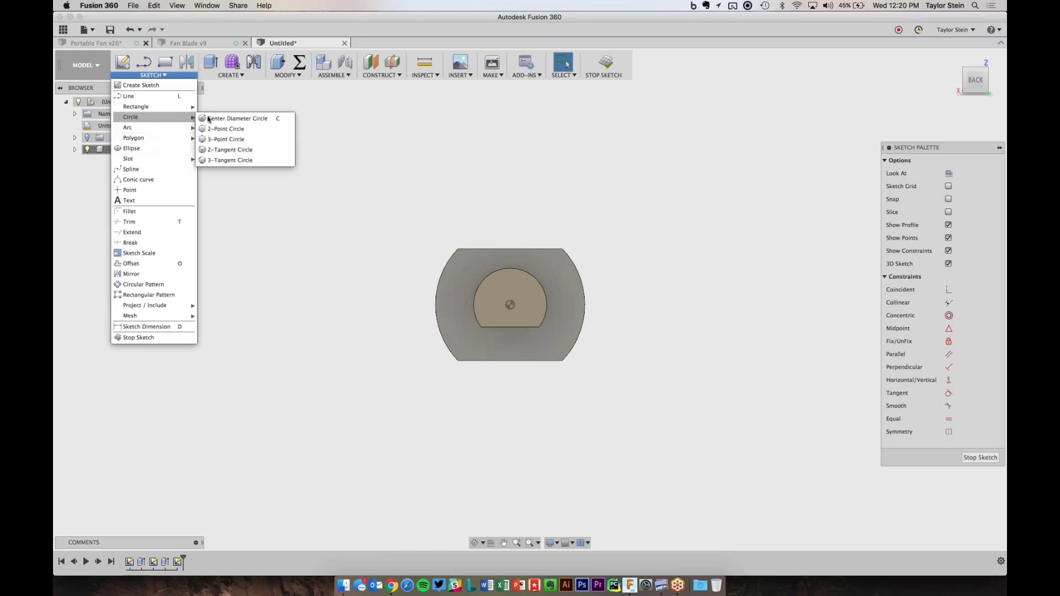
click(232, 114)
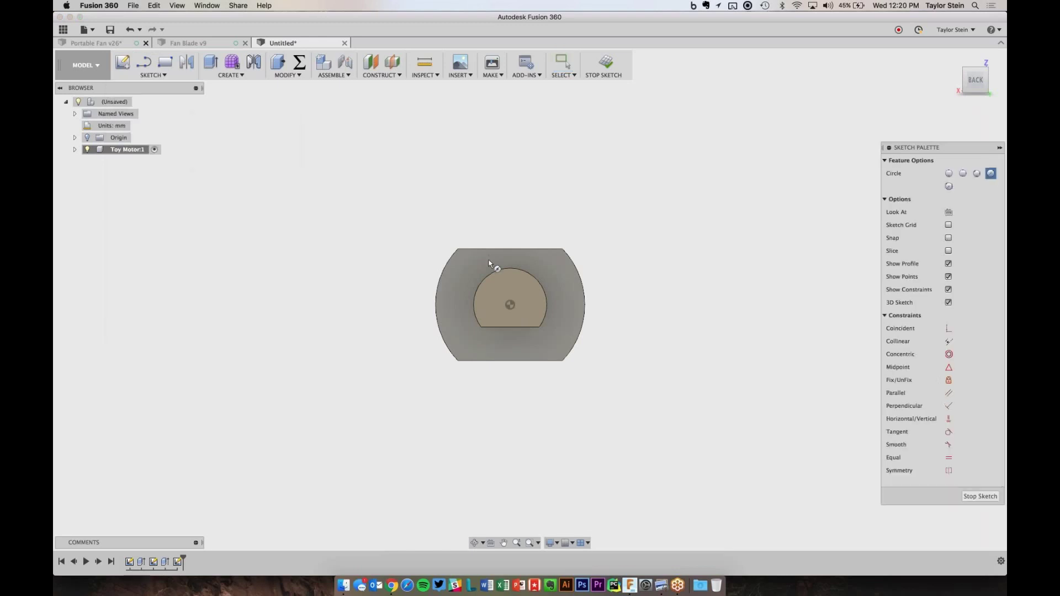
click(510, 305)
text(2)
key(Tab)
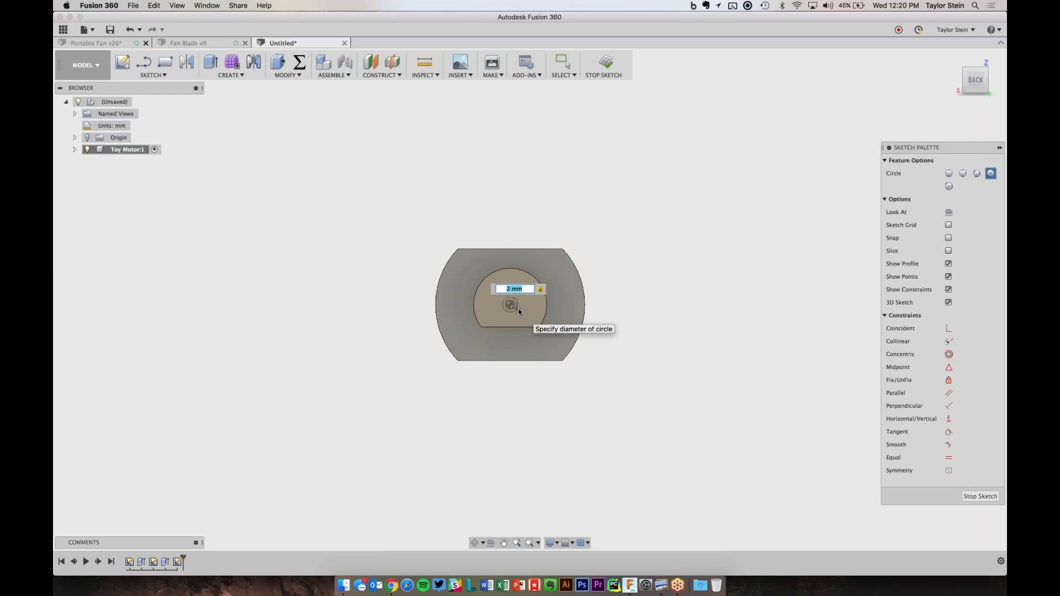
key(Return)
key(Escape)
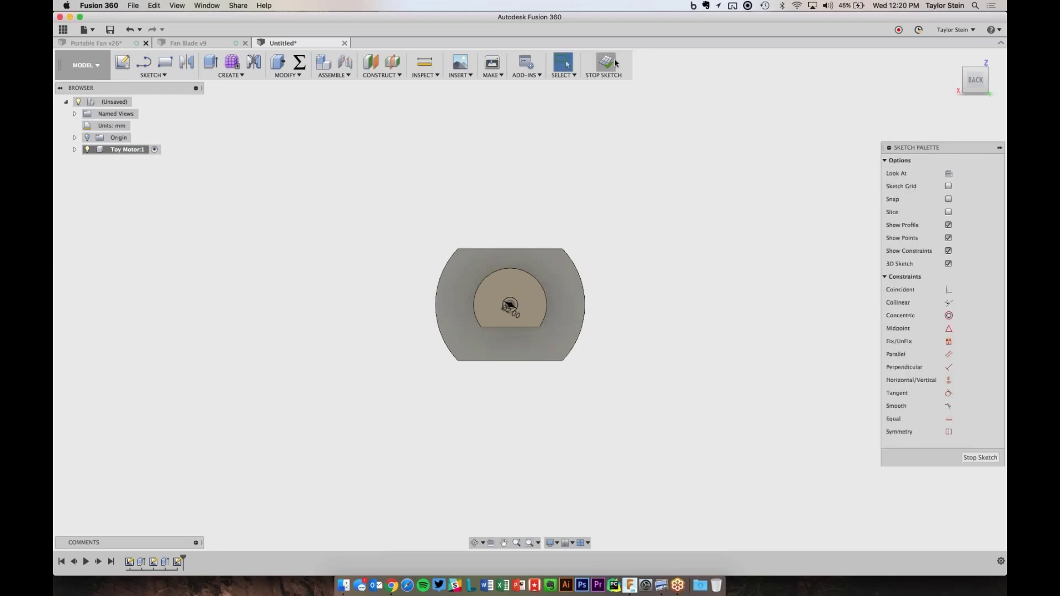
click(606, 64)
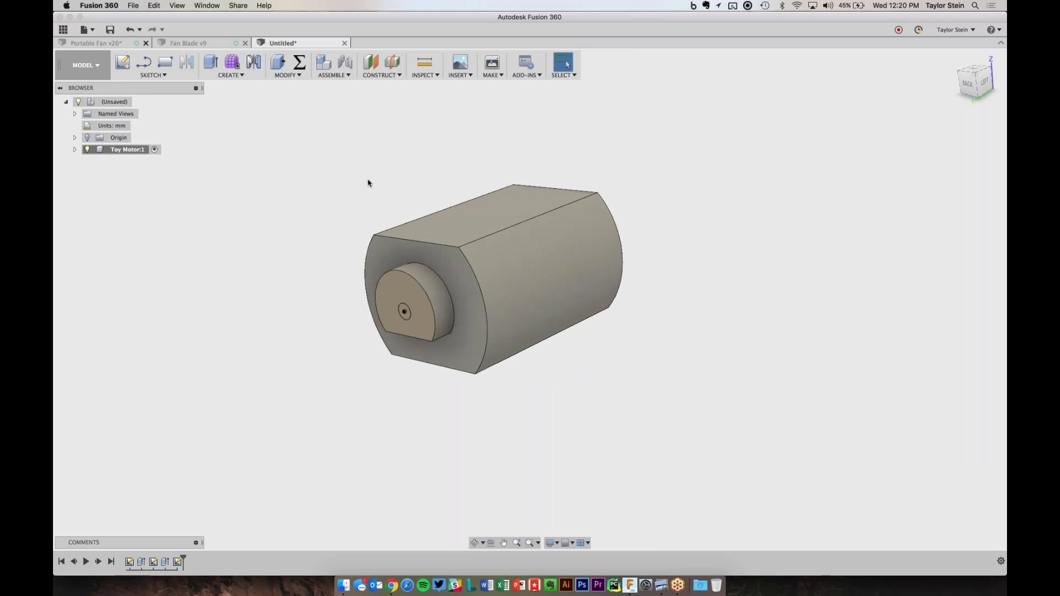
- Extrude the small circle 1 mm outward from the back boss, joined to the motor body
click(210, 61)
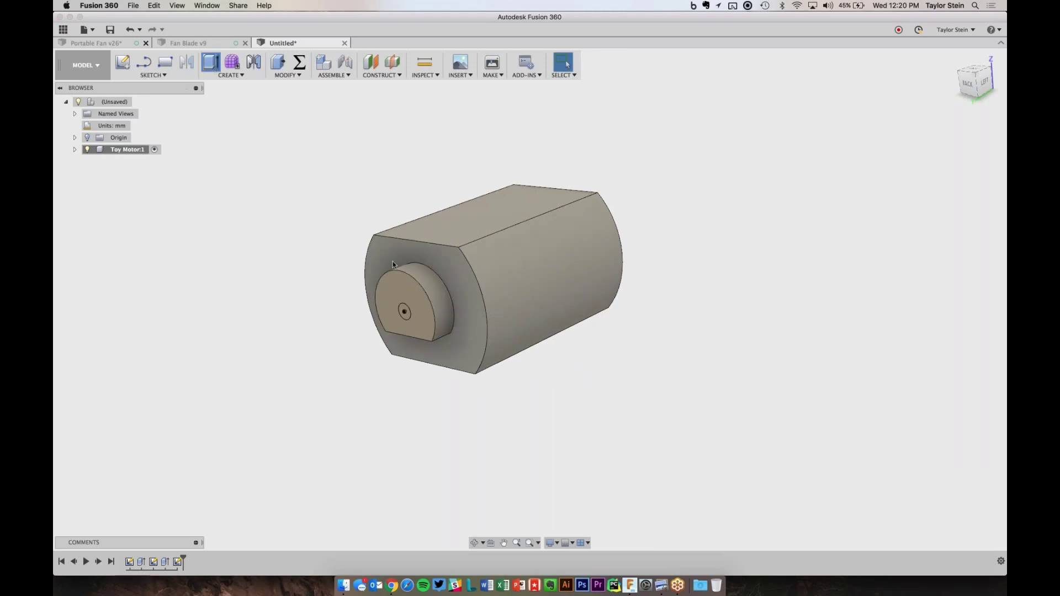
click(404, 314)
text(1)
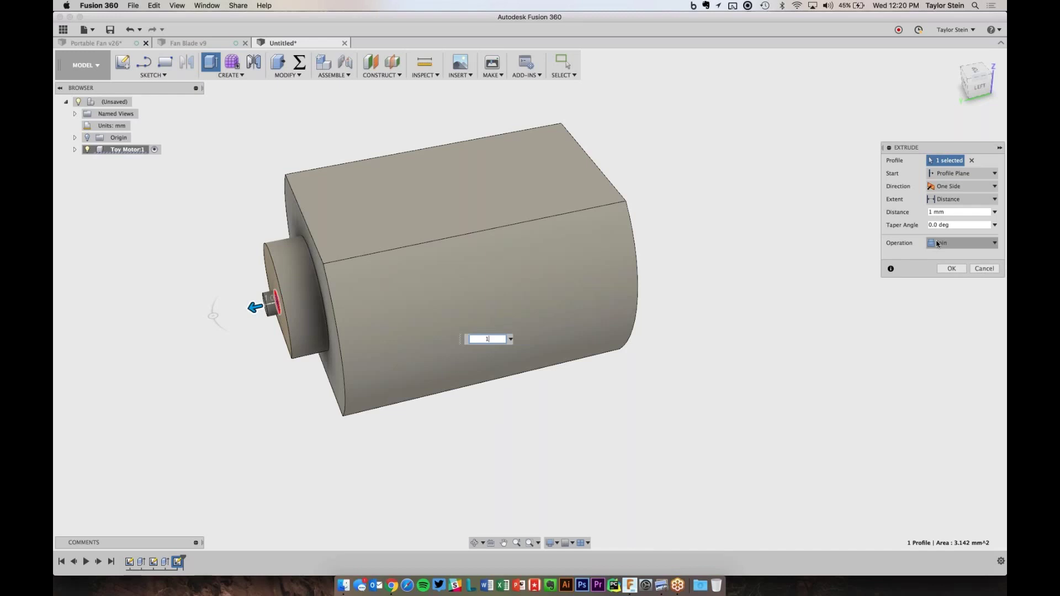
click(959, 270)
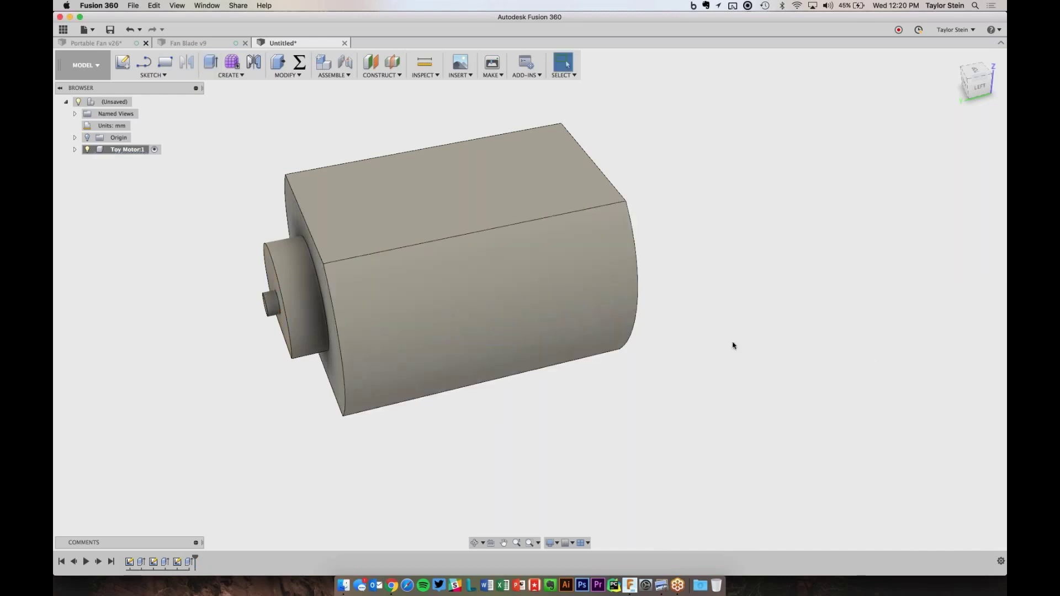
- Check the shaft end in the reference image, sketch a 6 mm diameter circle centred on the motor's front face, and finish the sketch
shift+scroll(732, 345, left, 3)
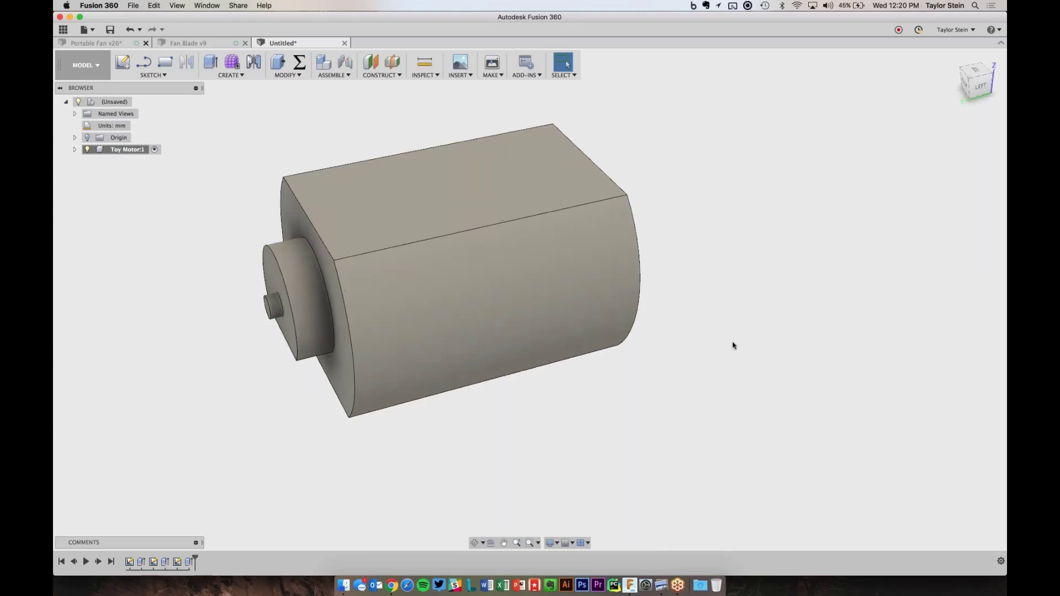
shift+scroll(733, 345, left, 5)
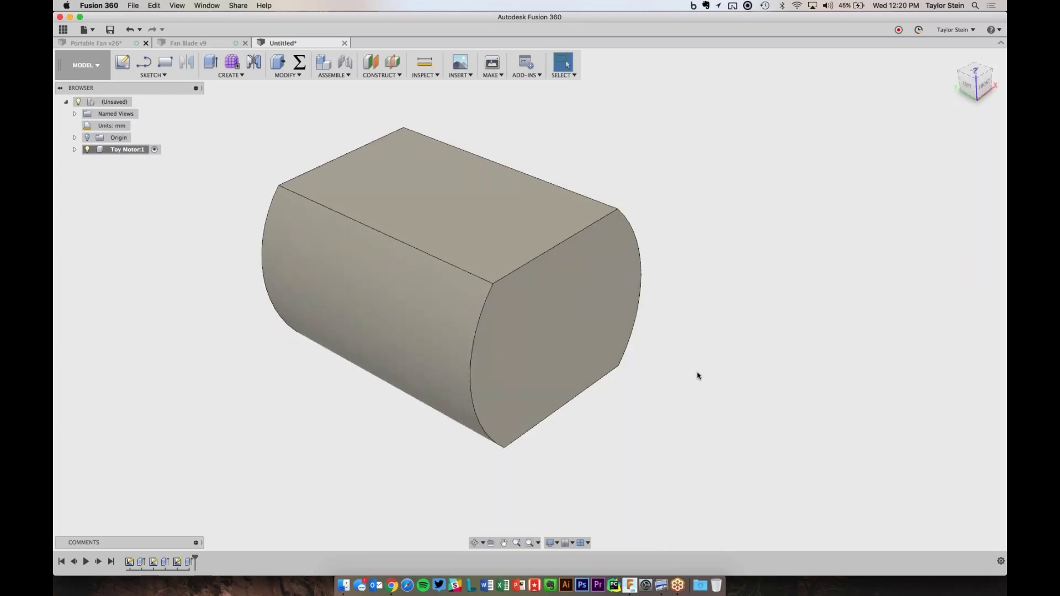
key(super+Tab)
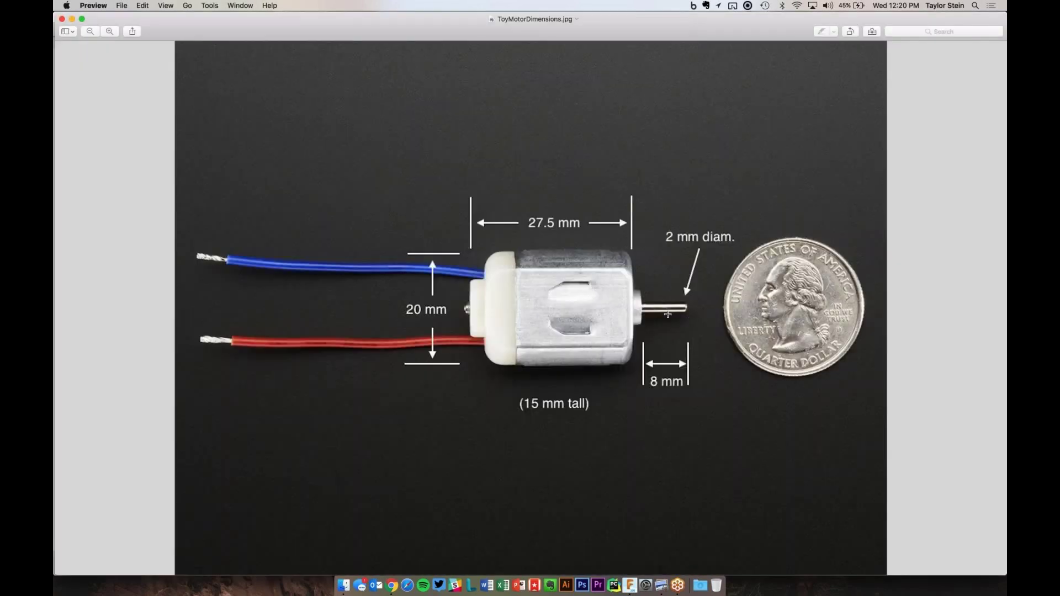
key(super+Tab)
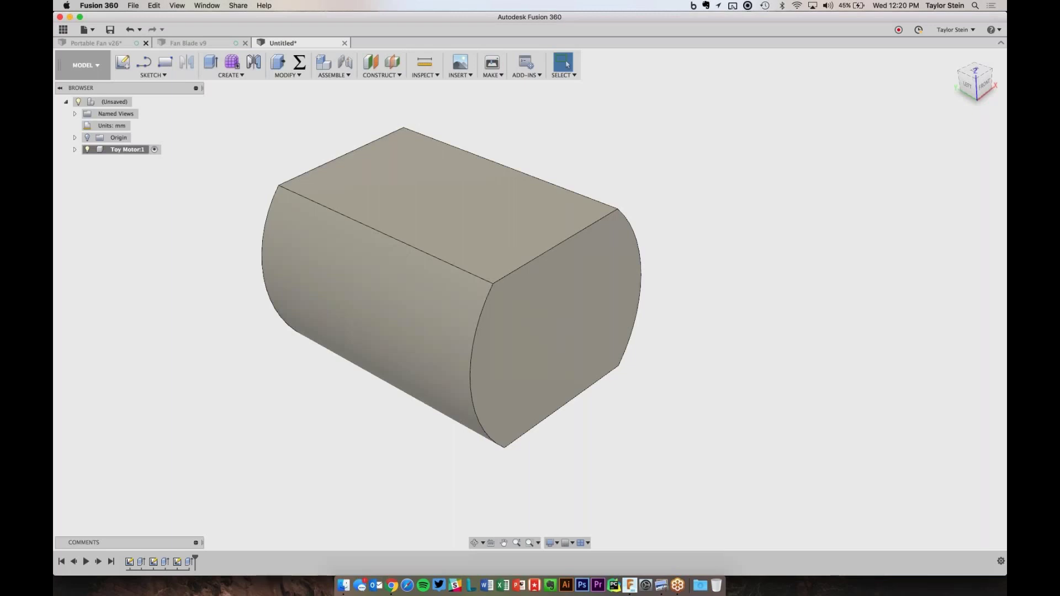
click(129, 66)
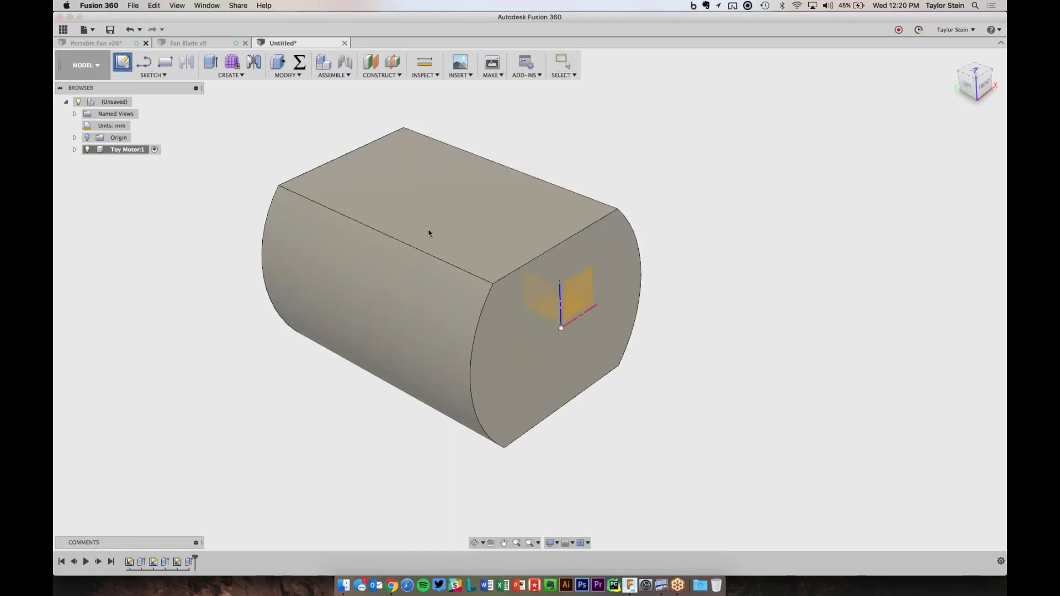
click(446, 276)
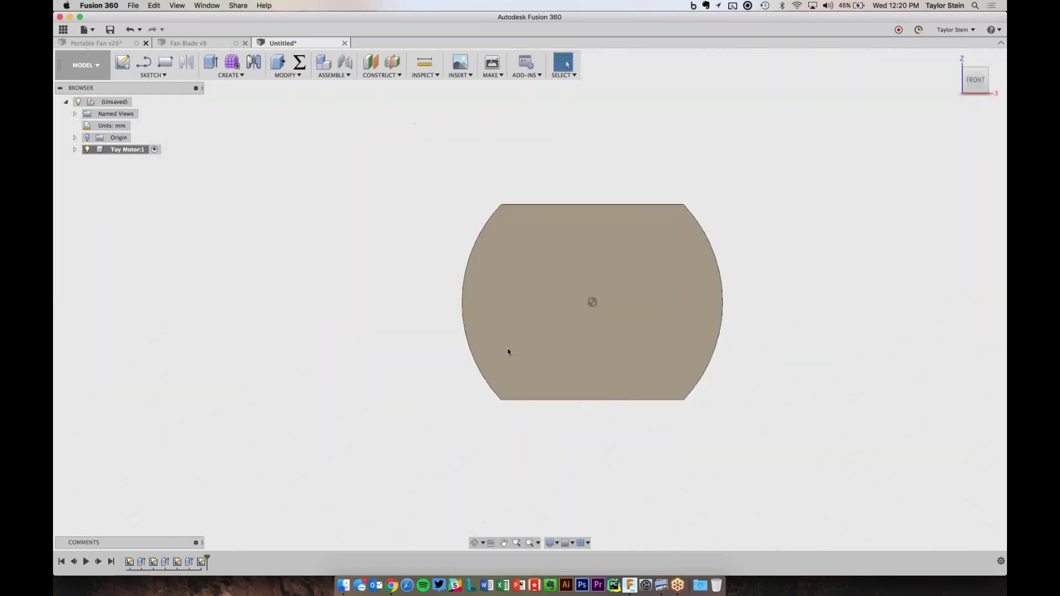
click(180, 76)
mouse_move(166, 114)
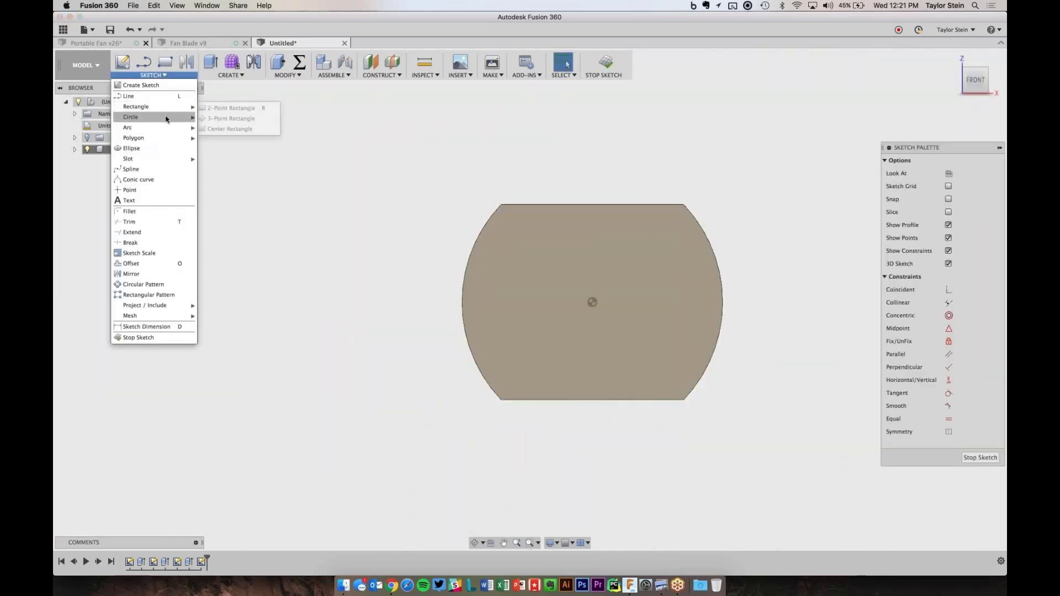
click(237, 119)
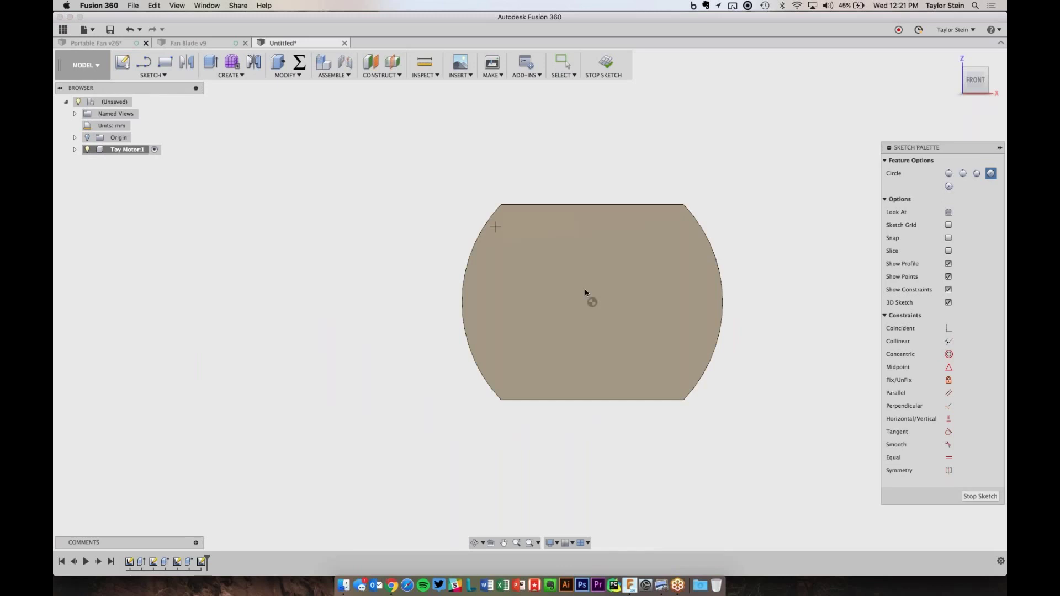
click(592, 302)
text(5)
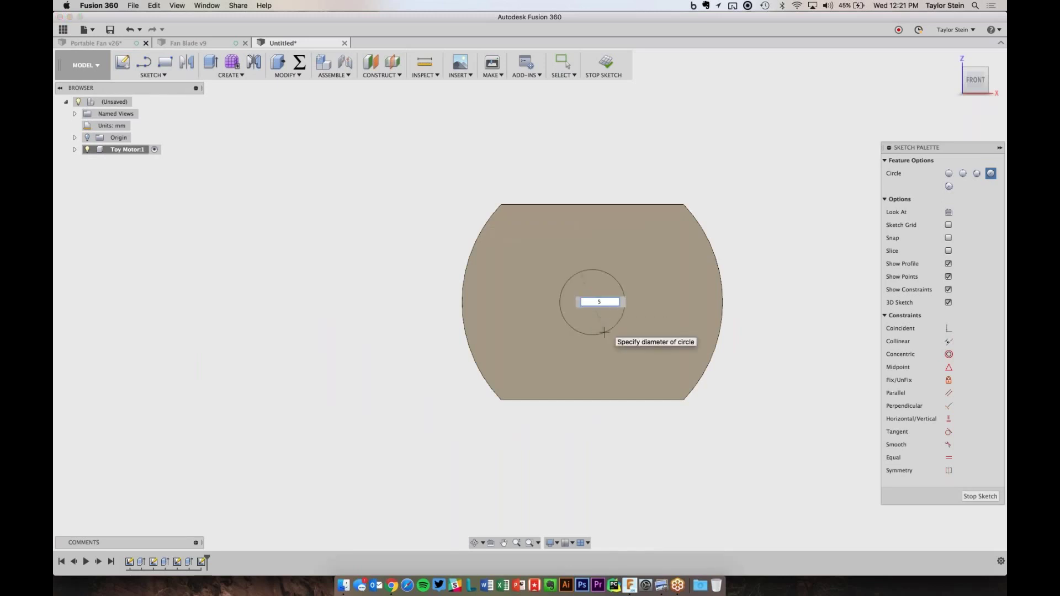
text(6)
key(Return)
key(Escape)
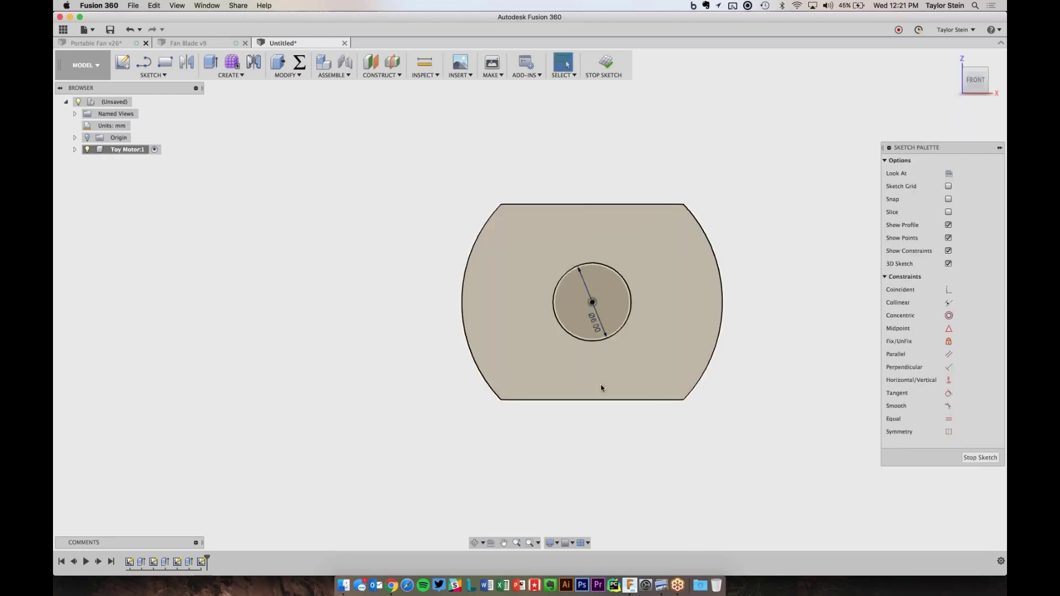
click(605, 62)
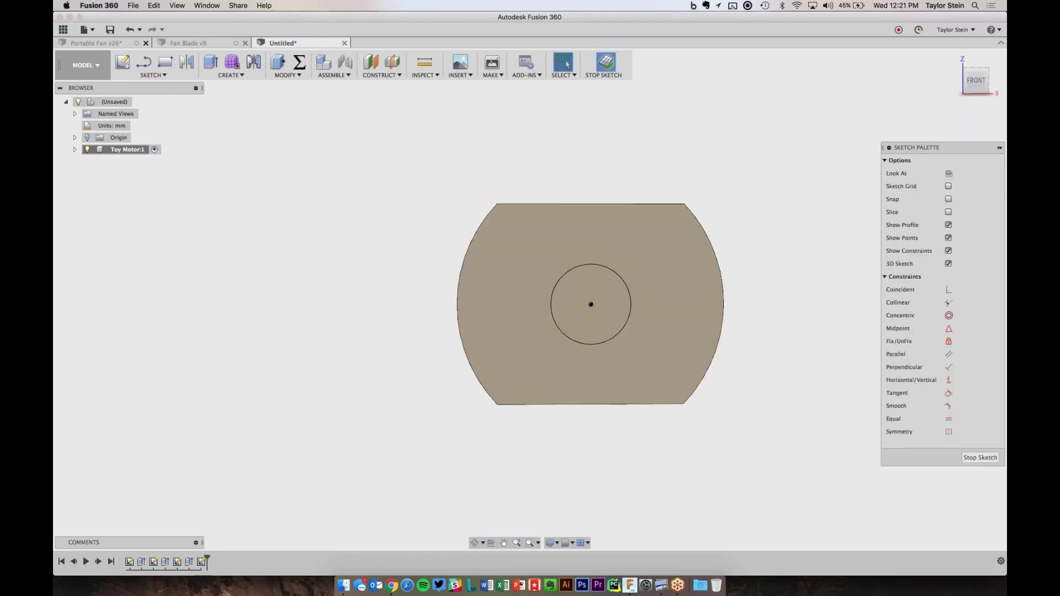
- Extrude the 6 mm circle 1.3 mm outward from the front face, joined to the motor body
click(226, 75)
click(218, 95)
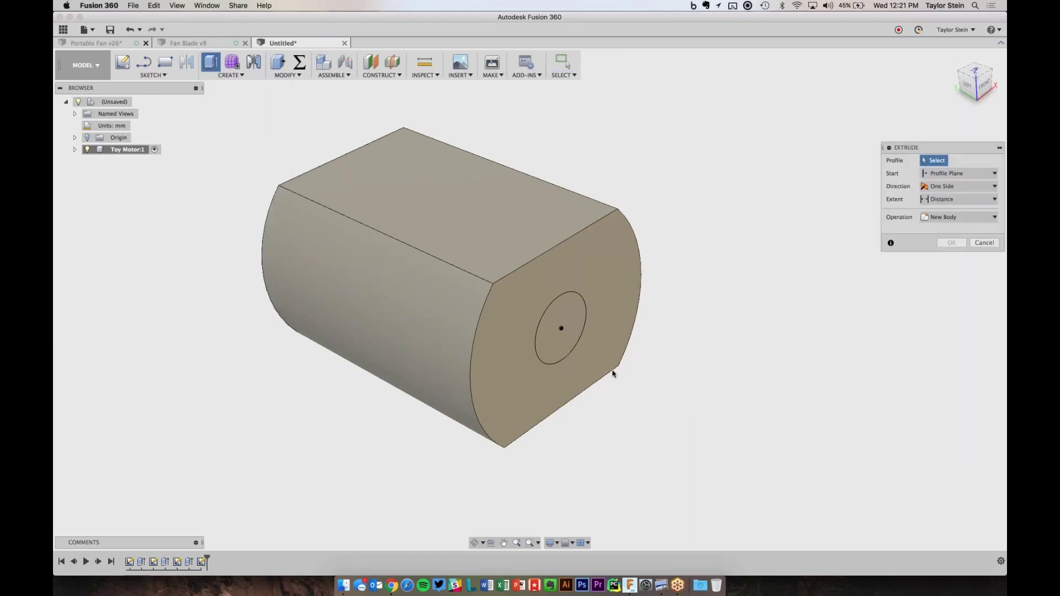
click(572, 346)
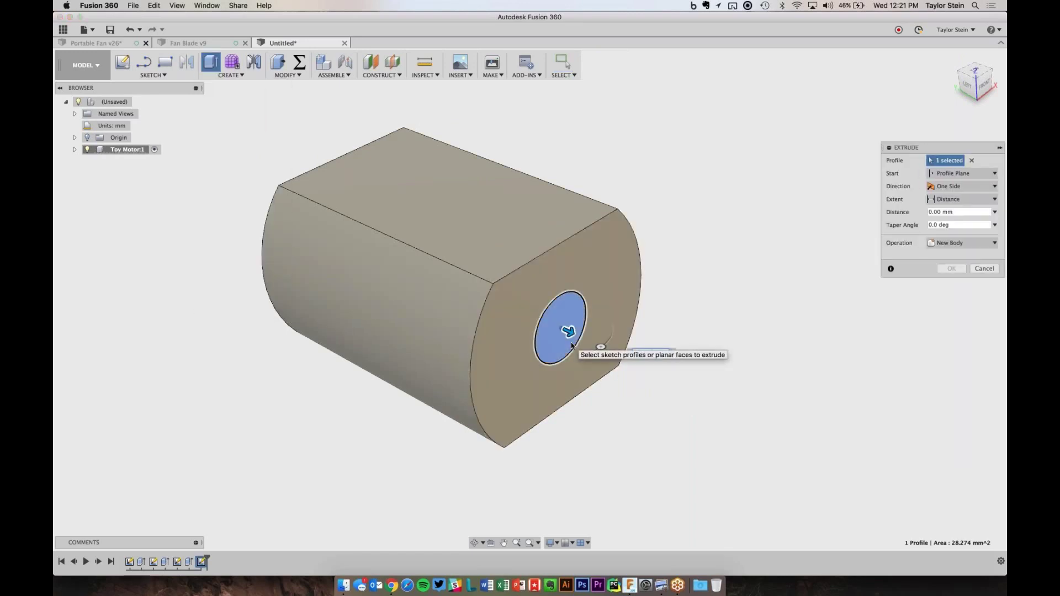
drag(569, 332, 581, 337)
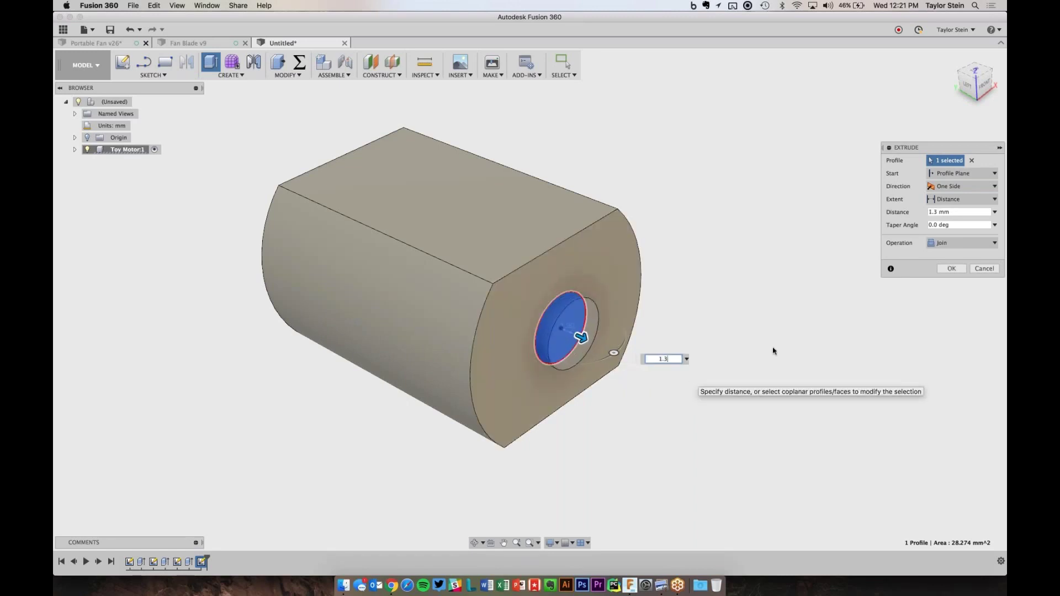
click(952, 269)
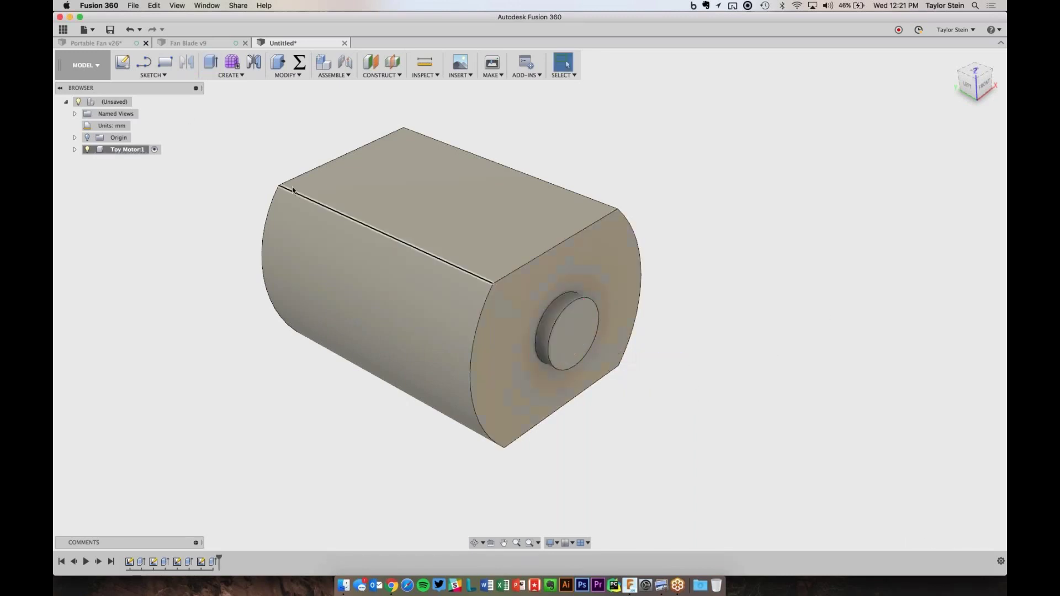
- Sketch a 2 mm diameter circle centred on the front boss's end face, and finish the sketch
click(122, 62)
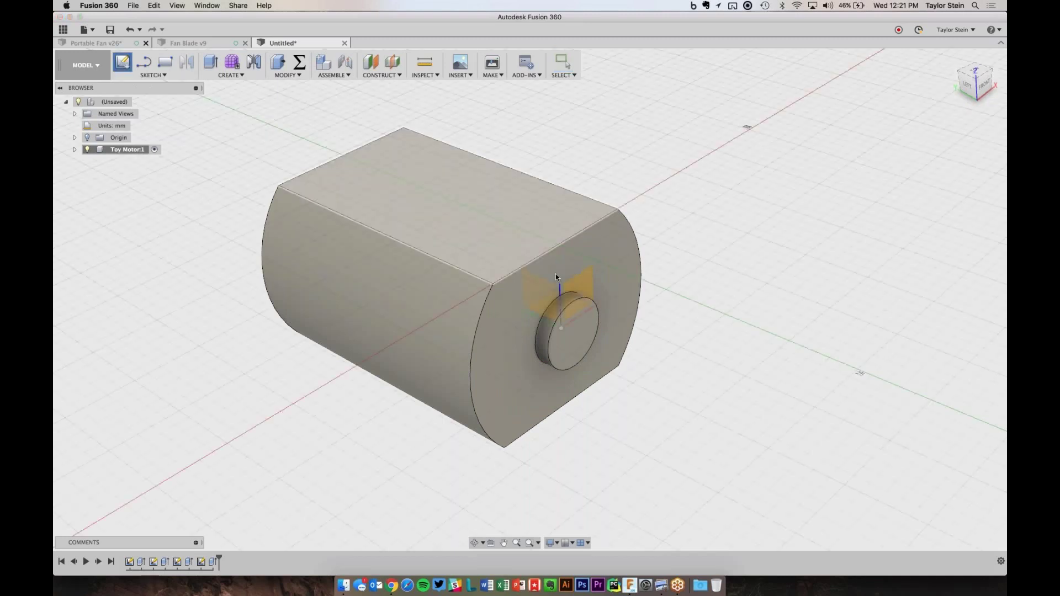
click(556, 274)
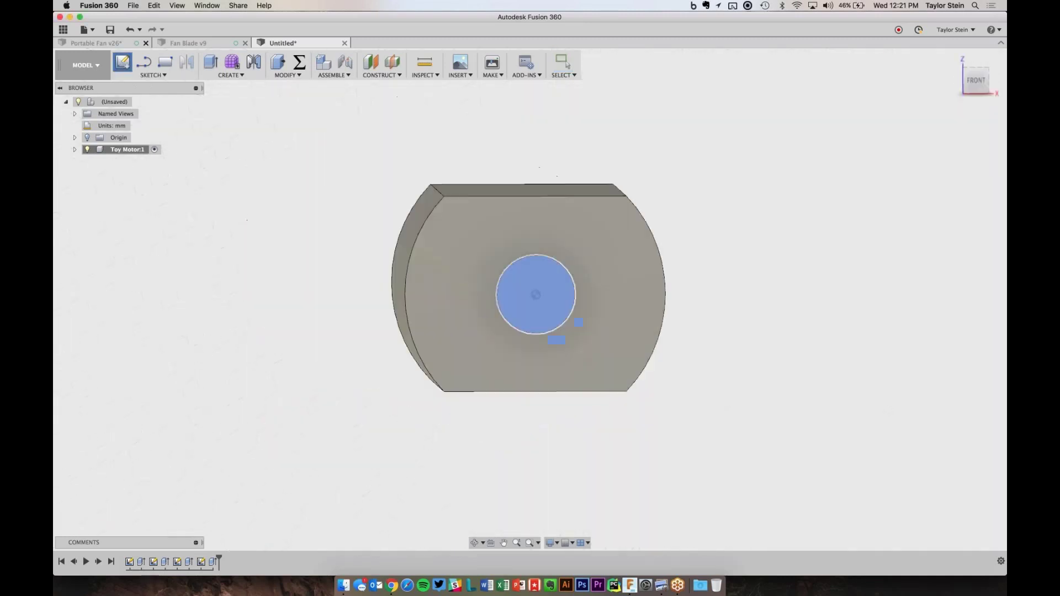
click(162, 76)
mouse_move(157, 120)
click(243, 120)
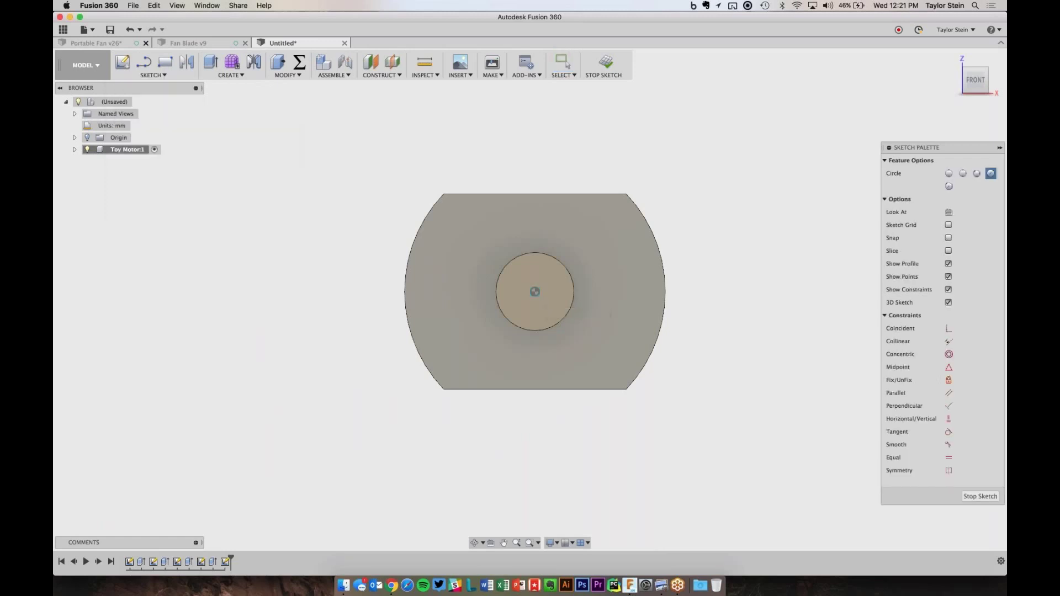
click(534, 292)
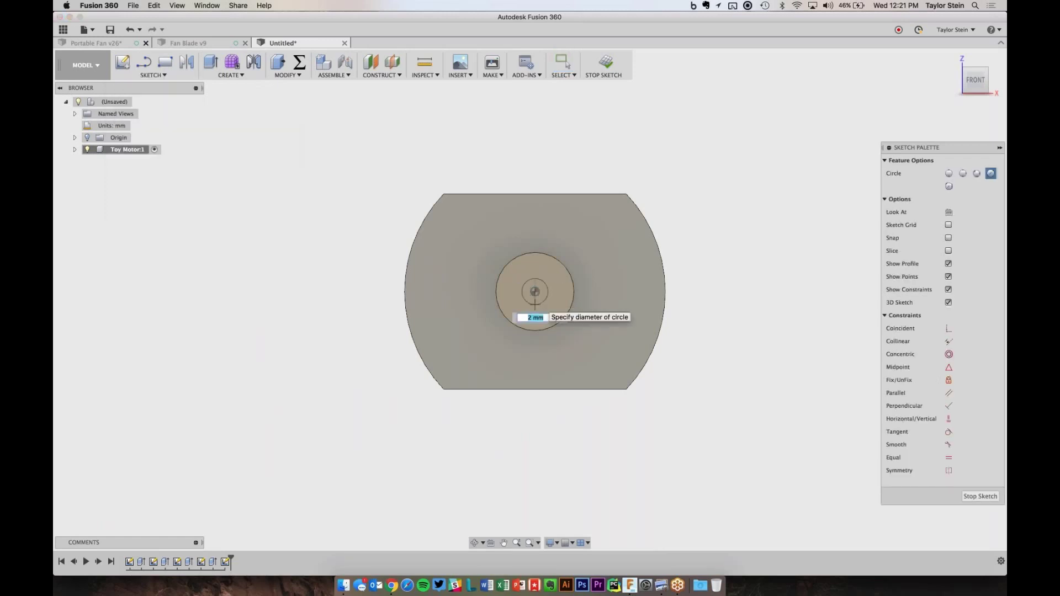
key(Return)
key(Escape)
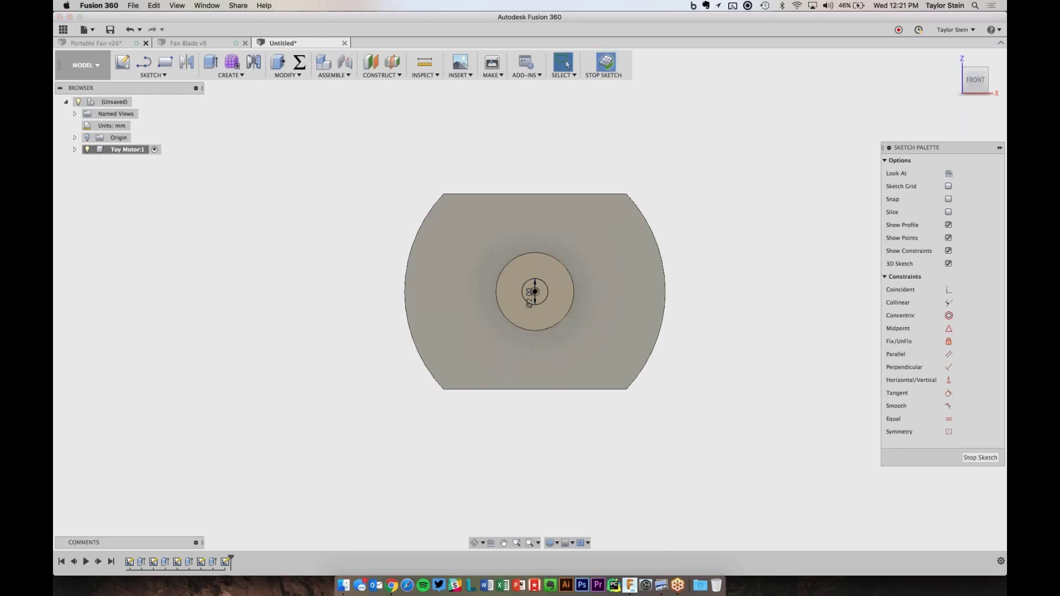
click(606, 64)
- Extrude the 2 mm circle 8 mm outward from the front boss as the shaft, joined to the motor body
click(231, 75)
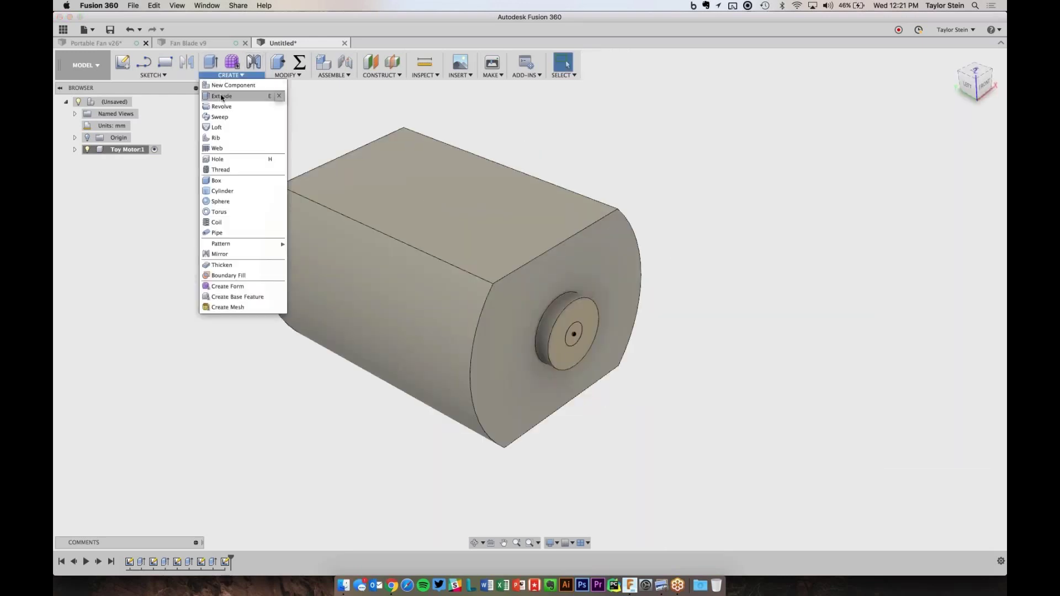
click(221, 97)
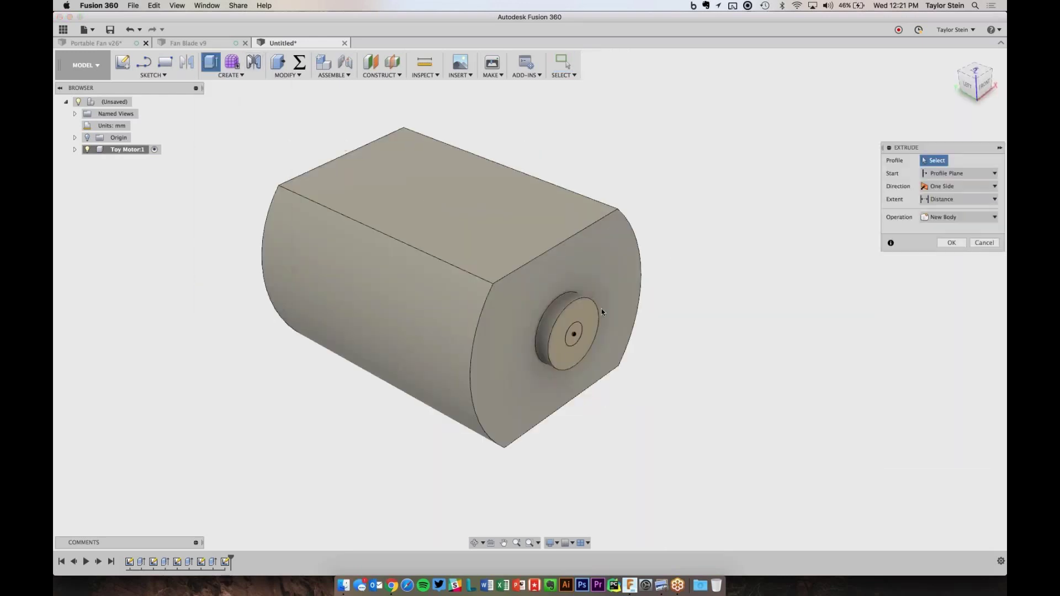
click(574, 338)
drag(657, 360, 667, 377)
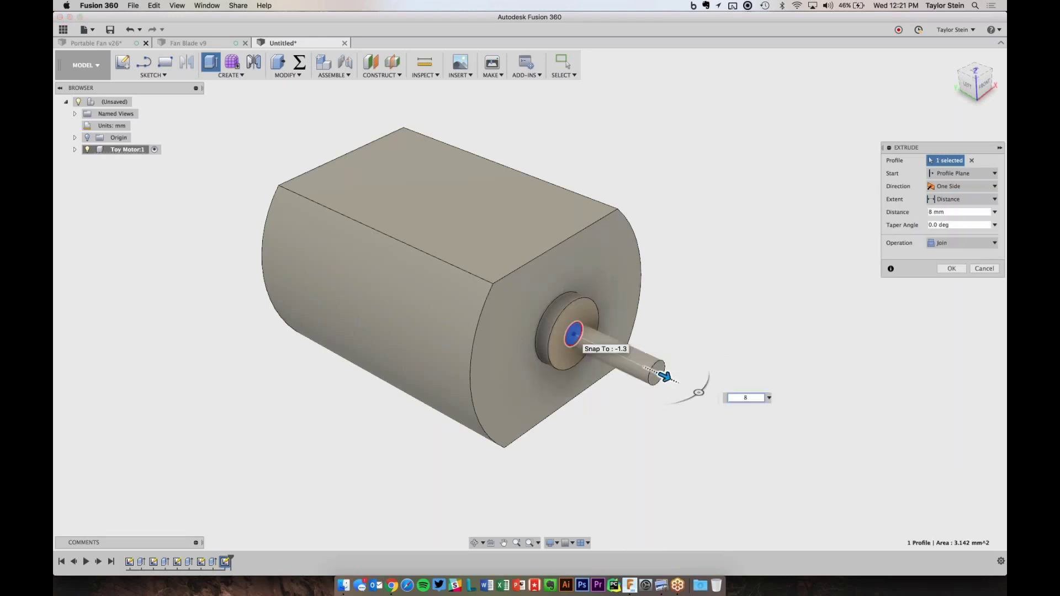
key(Return)
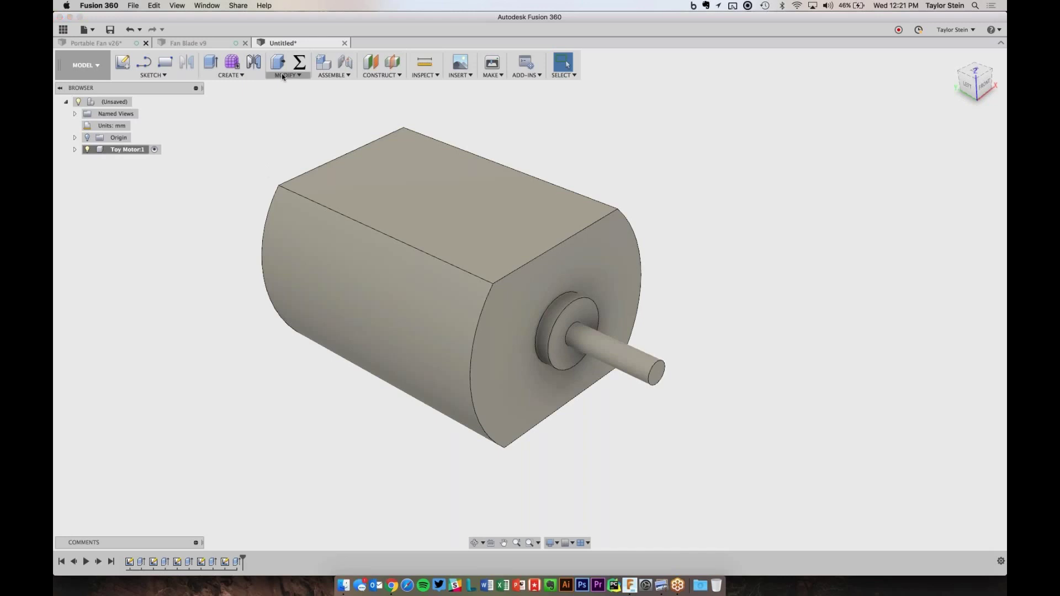
- Chamfer the outer end edge of the front shaft with an equal distance of 0.2 mm
click(283, 75)
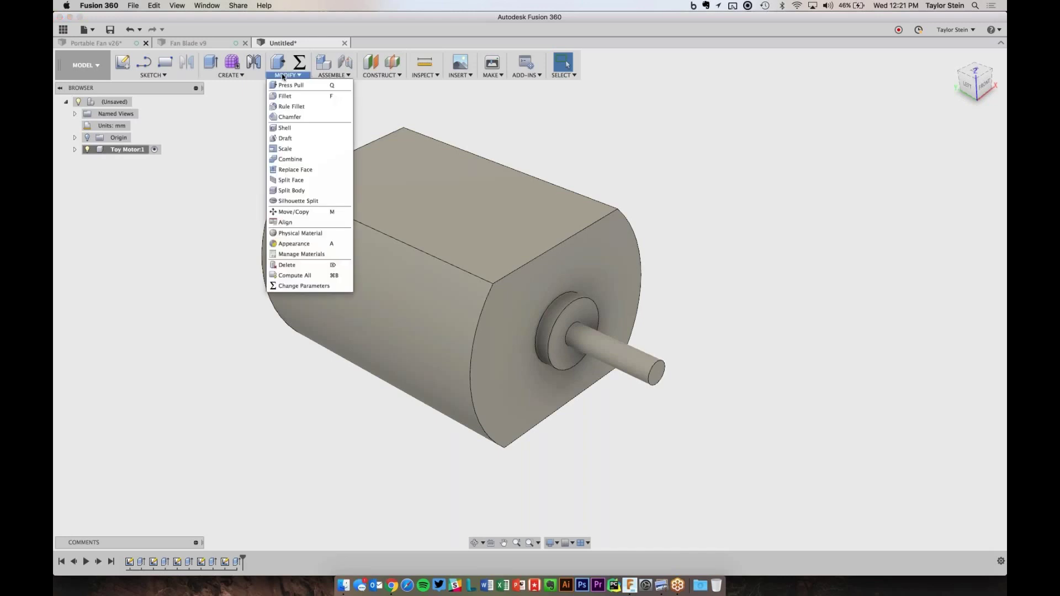
click(284, 119)
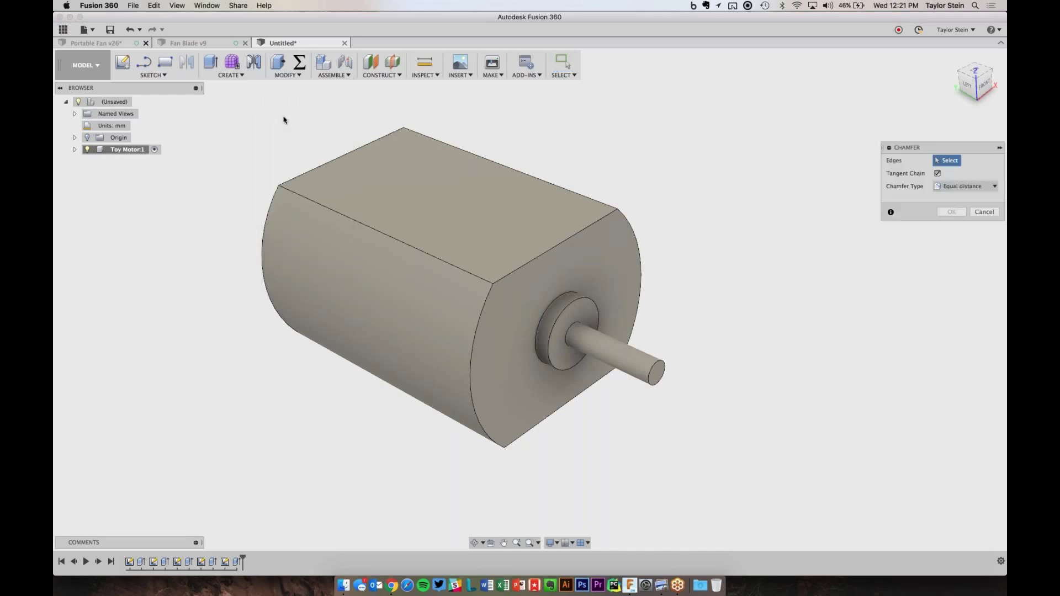
click(679, 360)
text(0.2)
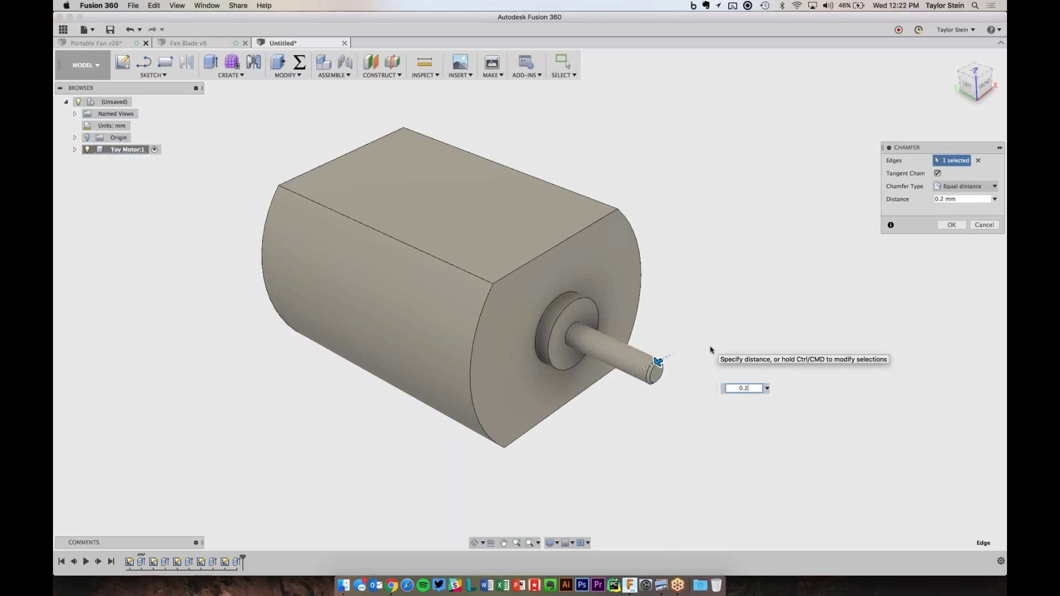
key(Return)
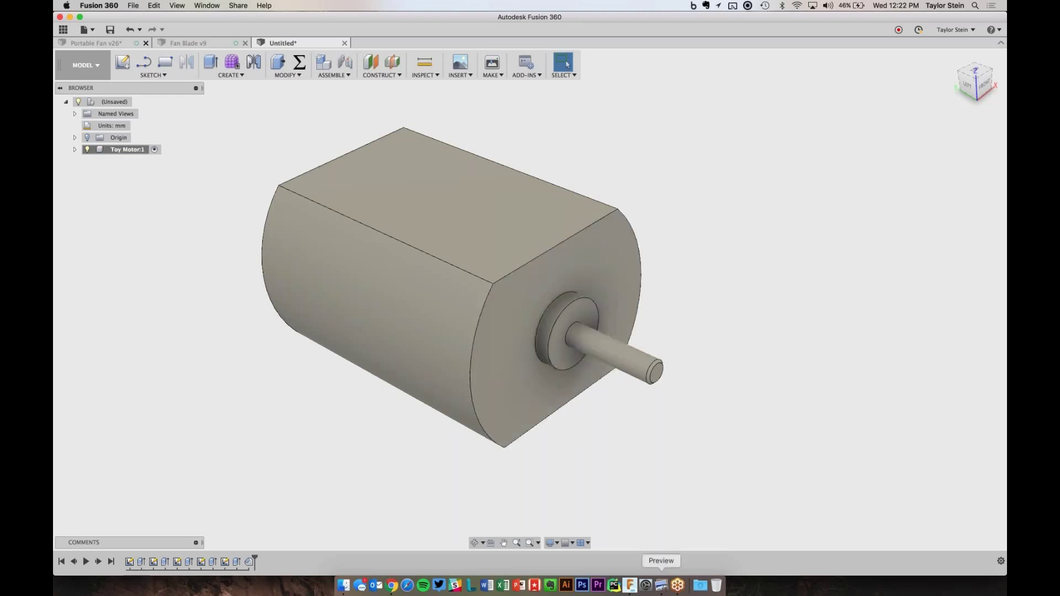
- Check the motor reference image and fillet the four long edges between the motor's flat and curved sides with a 2 mm radius
click(661, 584)
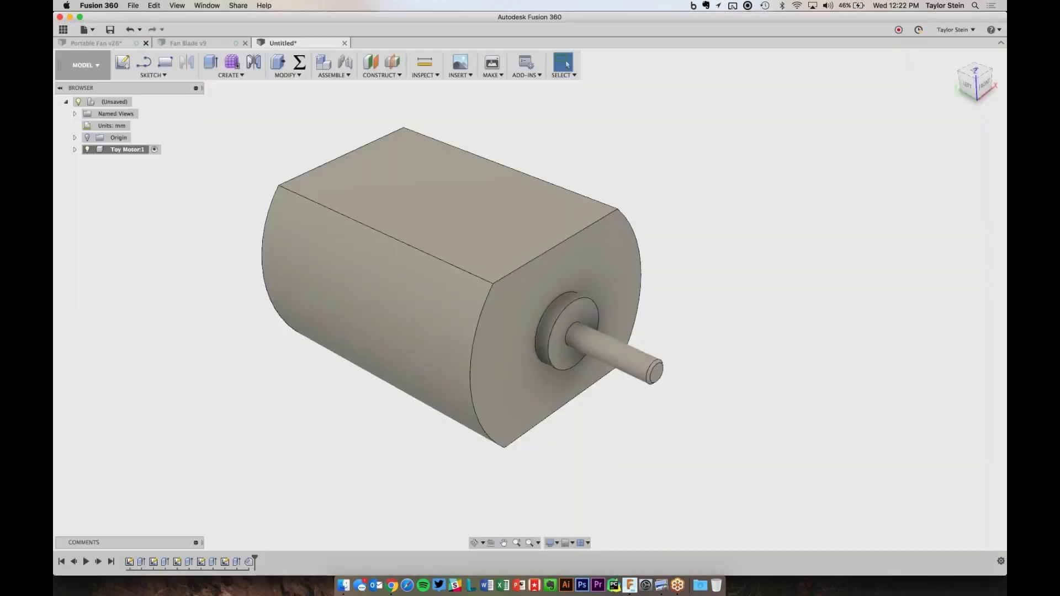
click(282, 76)
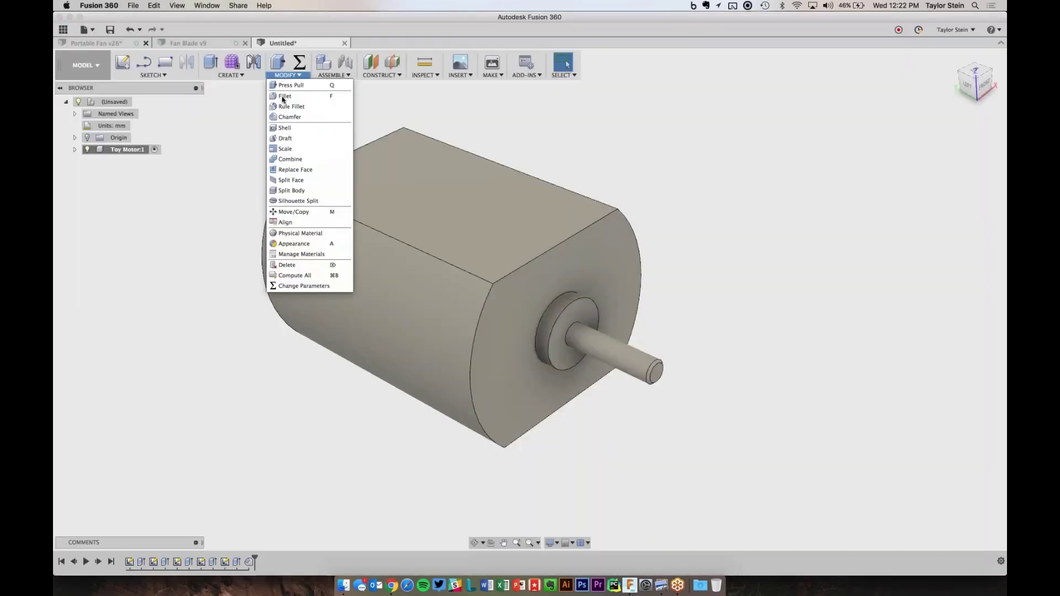
click(283, 97)
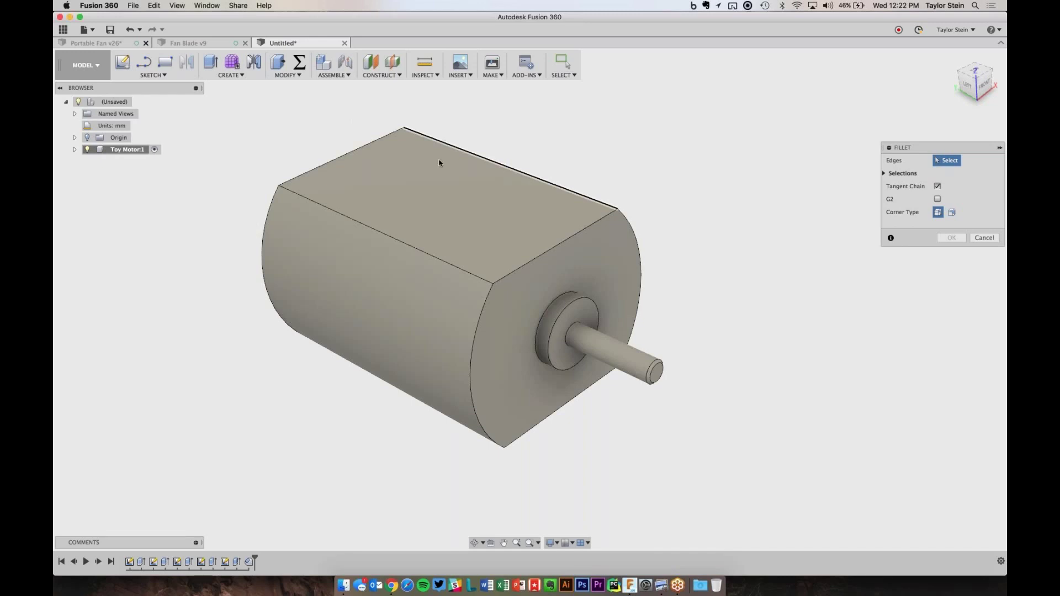
click(443, 143)
click(401, 241)
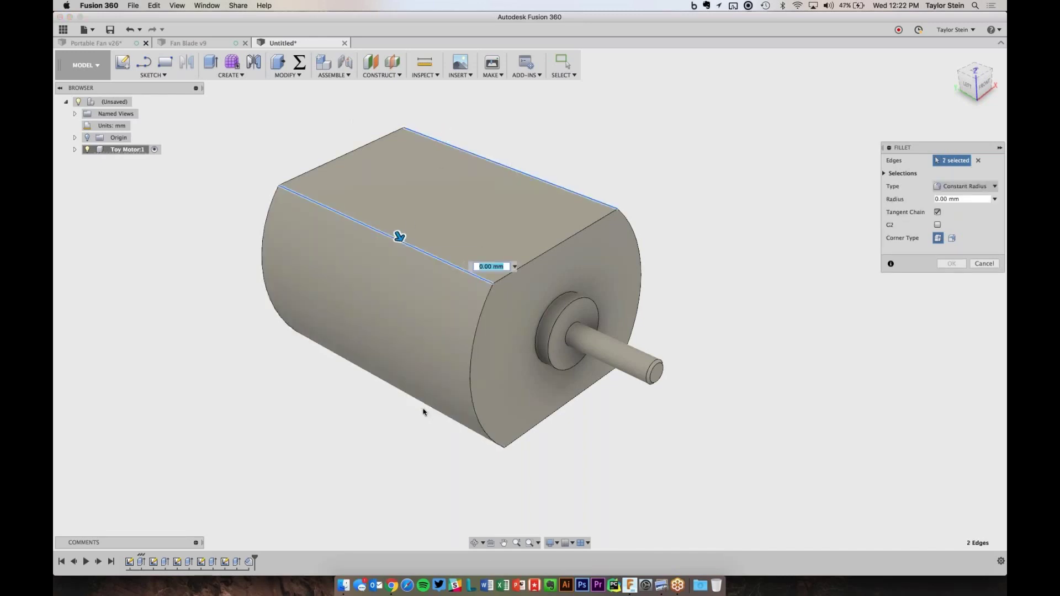
shift+middle_drag(424, 411, 425, 403)
click(440, 345)
shift+middle_drag(657, 384, 558, 335)
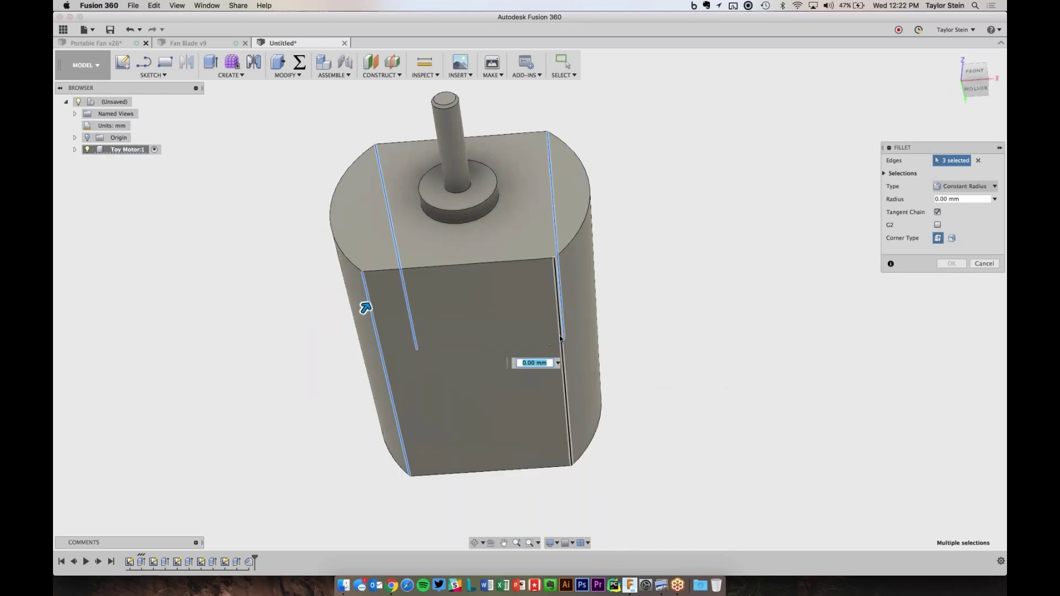
click(560, 337)
text(2)
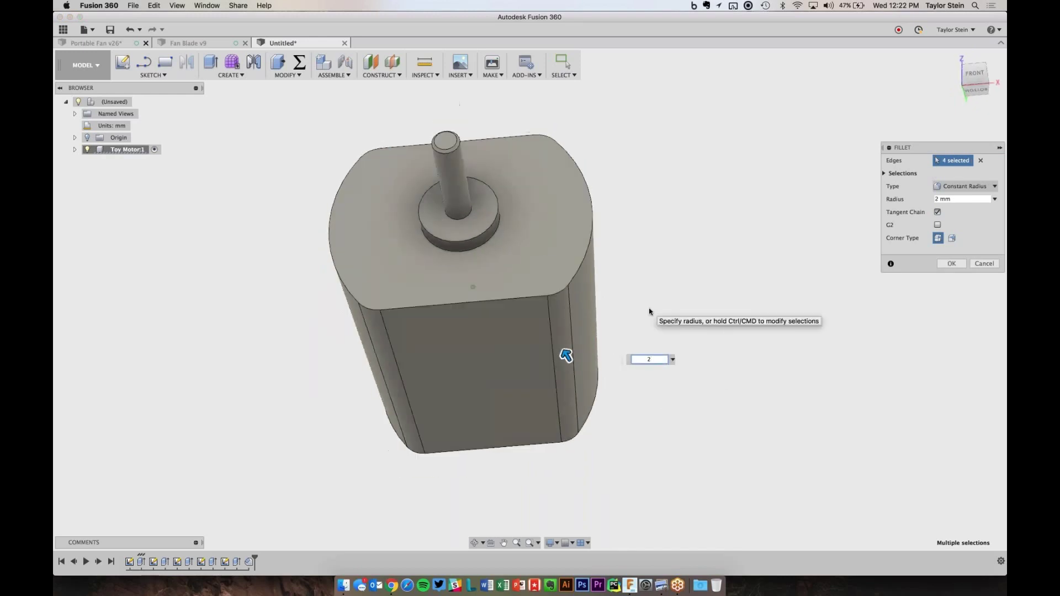
shift+middle_drag(564, 347, 591, 321)
key(Return)
- Save the design as Webinar Desktop Fan in the Hackster.io Webinar project's master location
shift+middle_drag(594, 267, 871, 89)
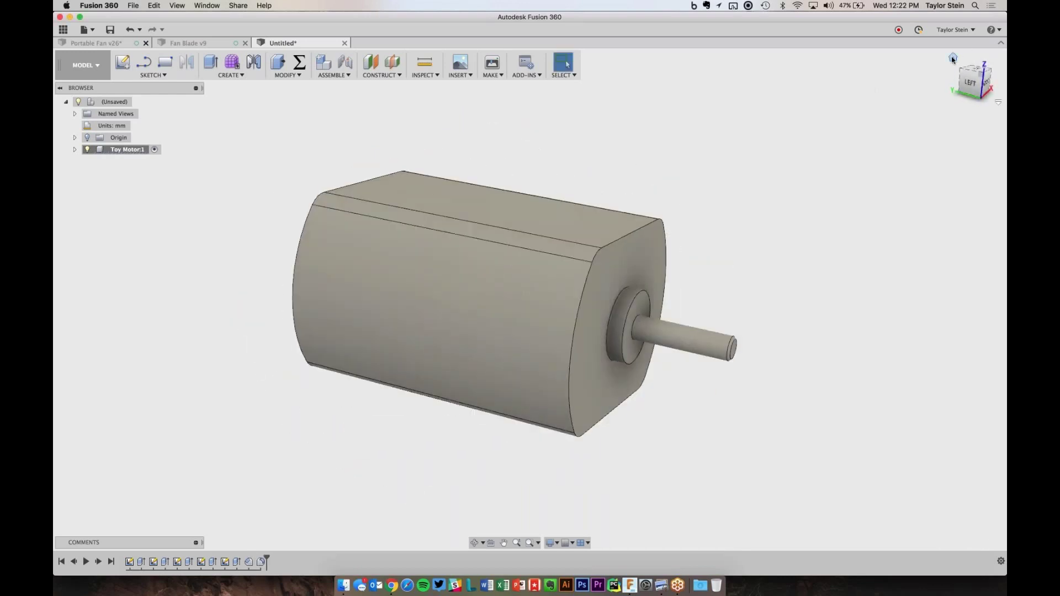
click(953, 59)
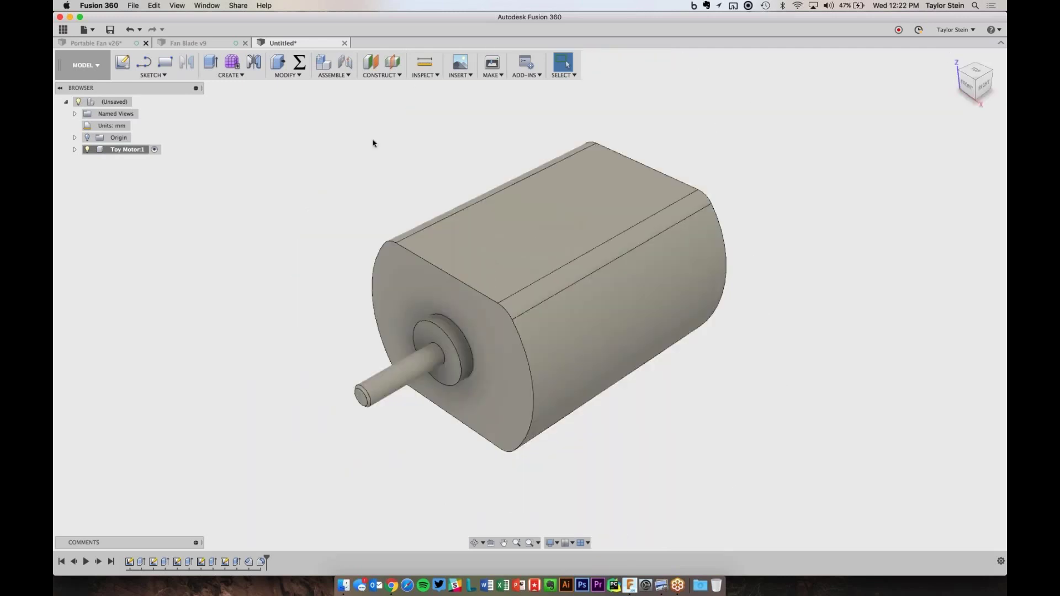
click(111, 34)
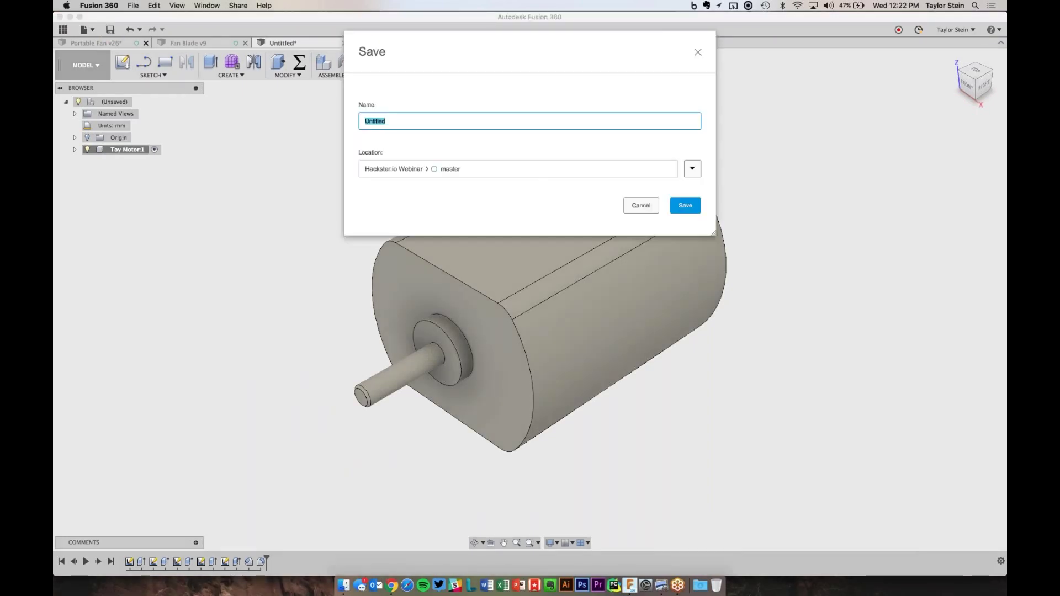
text(Webinar Desktop Fan)
click(690, 204)
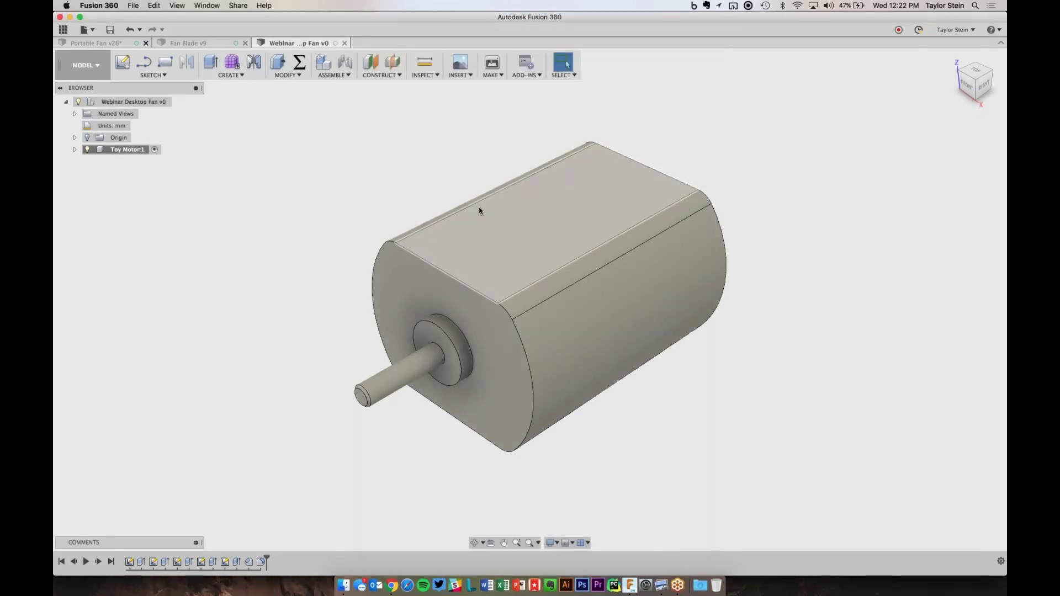
- View the completed fan assembly in the Portable Fan design and return to the Webinar Desktop Fan design
shift+middle_drag(480, 209, 280, 189)
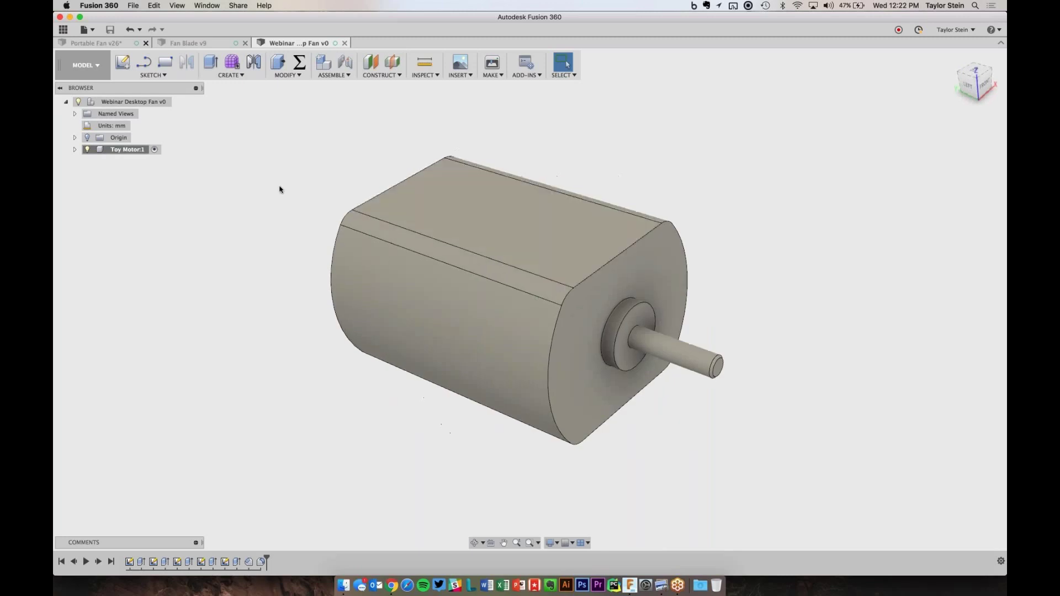
click(127, 45)
shift+middle_drag(574, 237, 609, 197)
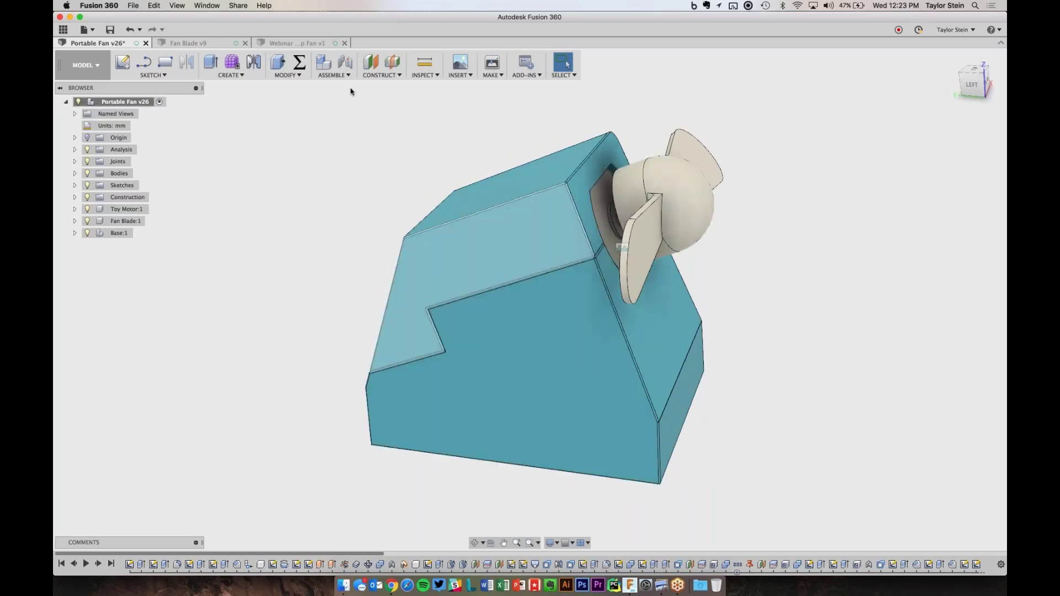
click(298, 43)
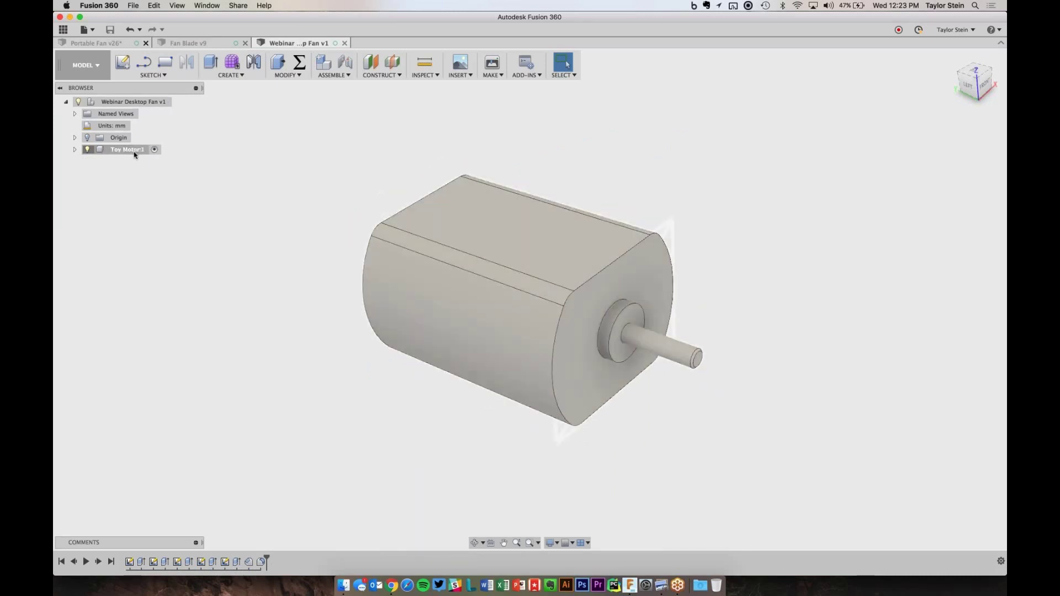
- Try creating an empty component named Housing with Toy Motor as its parent, and undo its creation
click(154, 152)
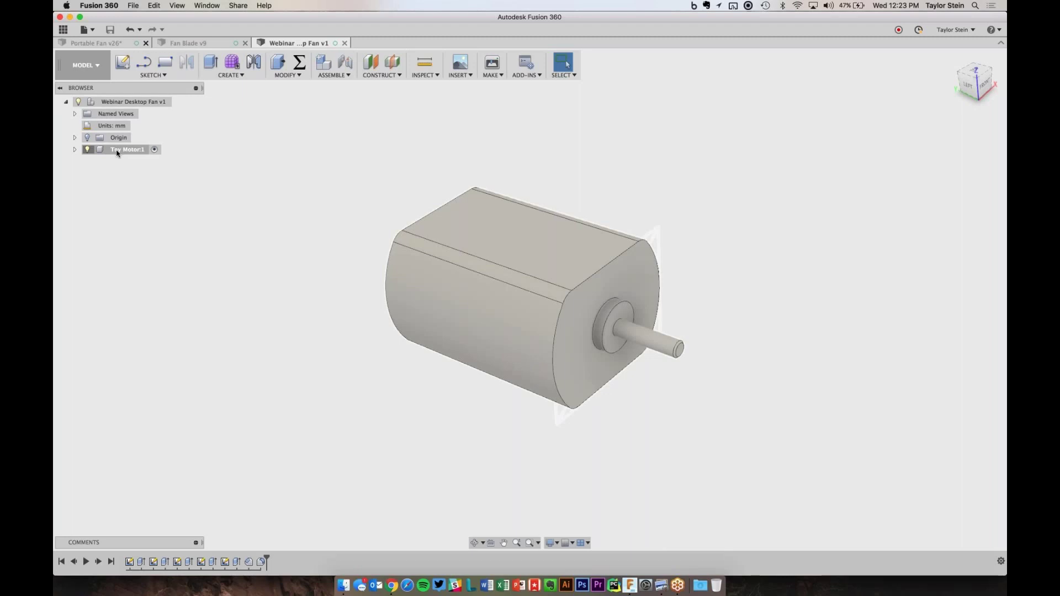
click(327, 66)
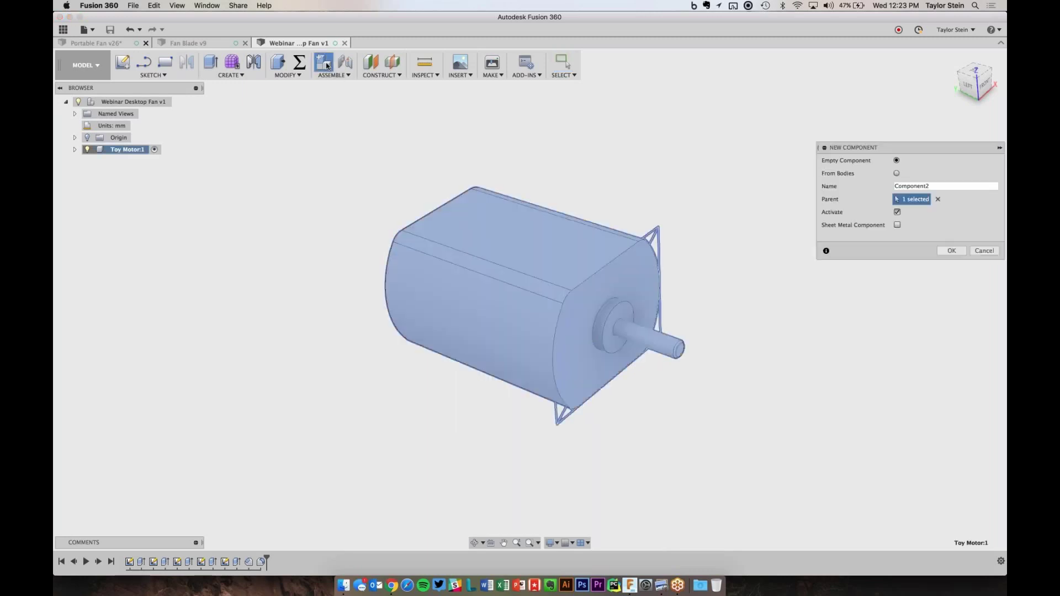
click(950, 186)
key(super+a)
text(Housing)
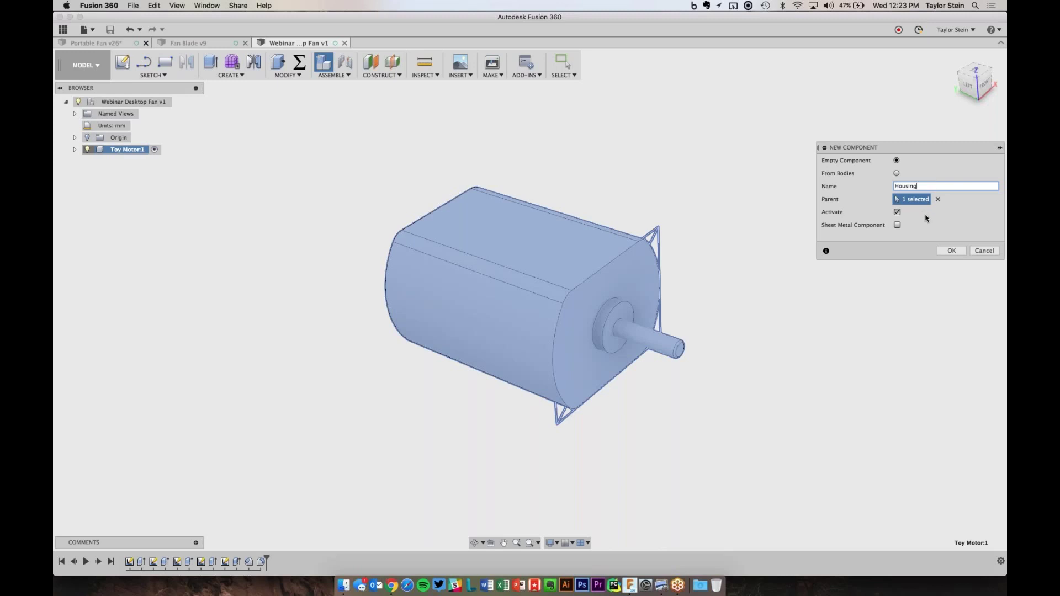
click(961, 252)
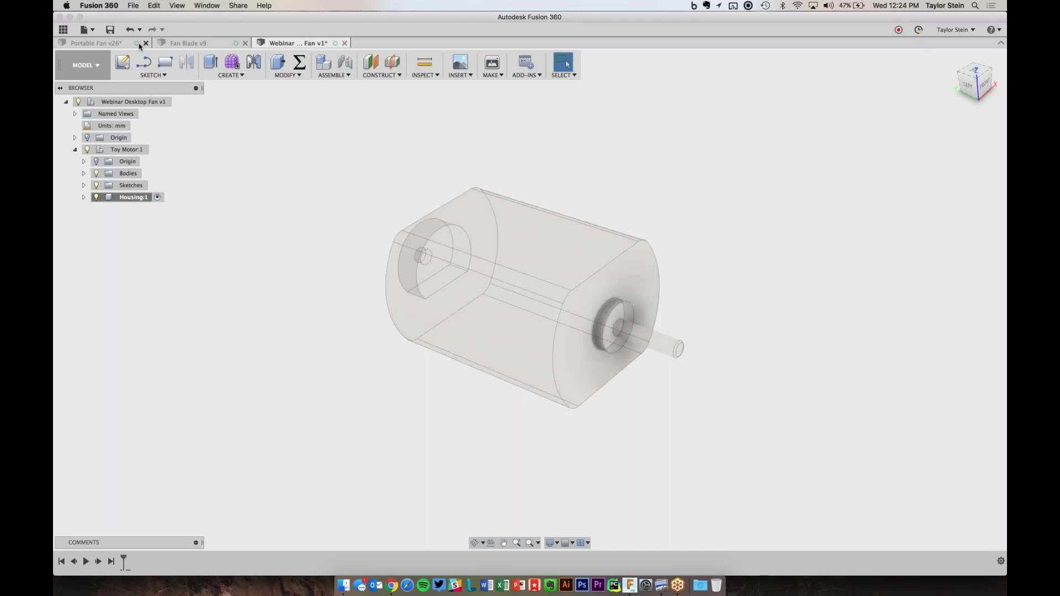
click(126, 29)
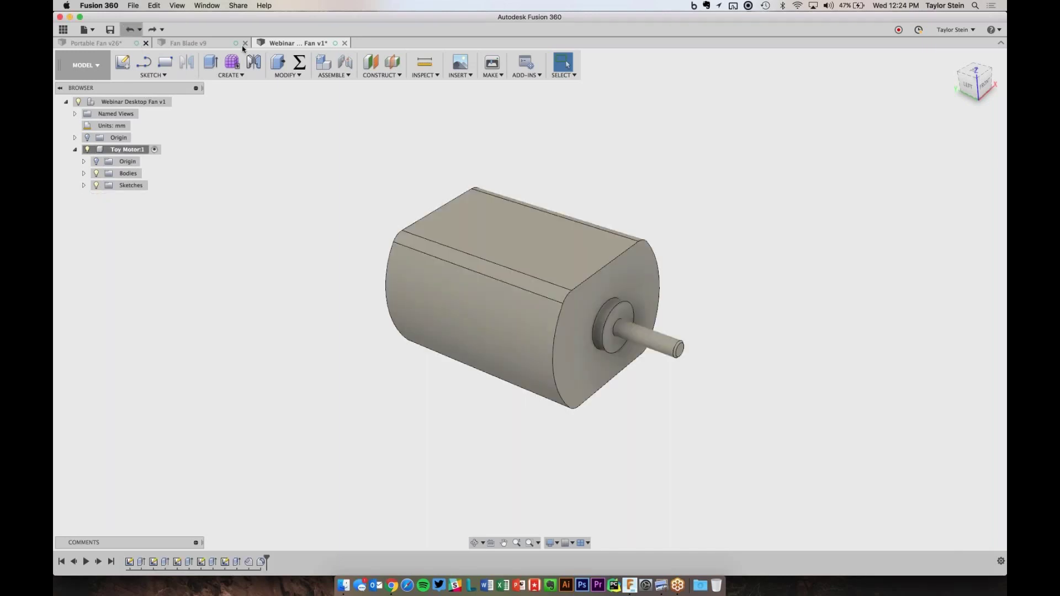
- Create an empty, activated component named Housing with the top-level Webinar Desktop Fan design as its parent
click(325, 60)
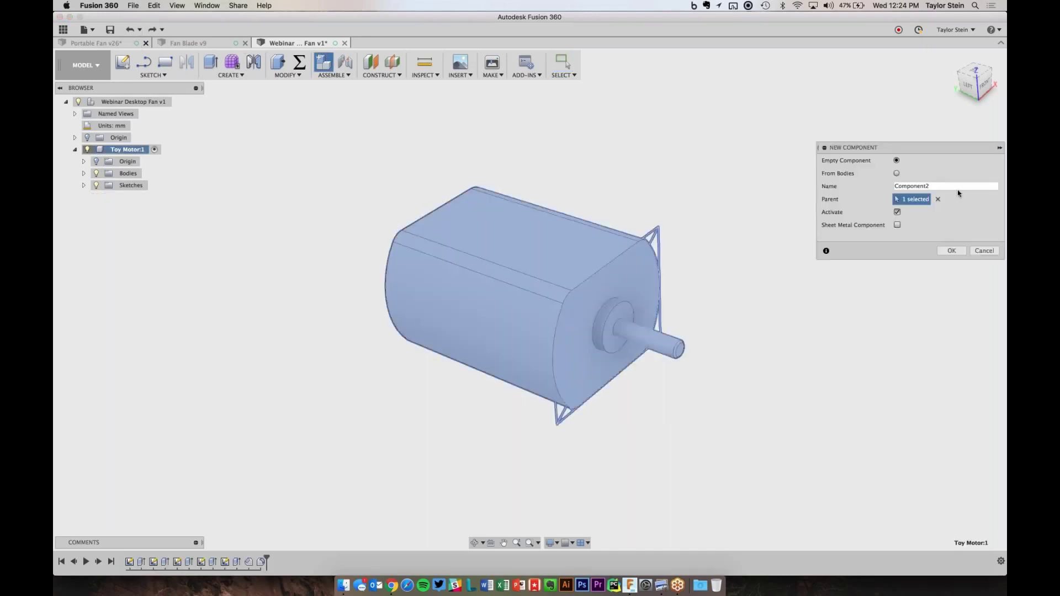
text(Housing)
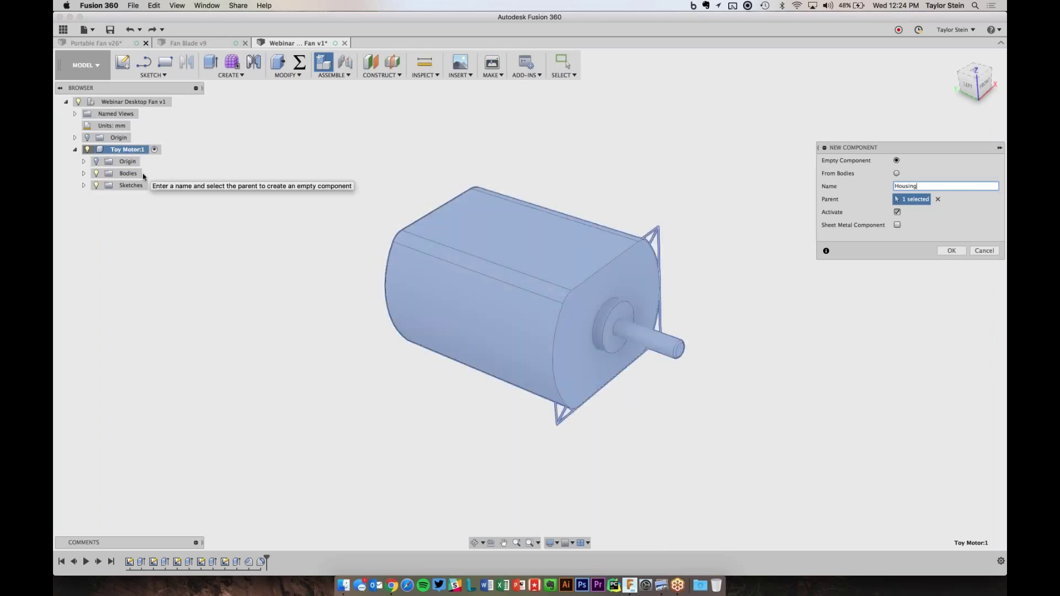
click(938, 199)
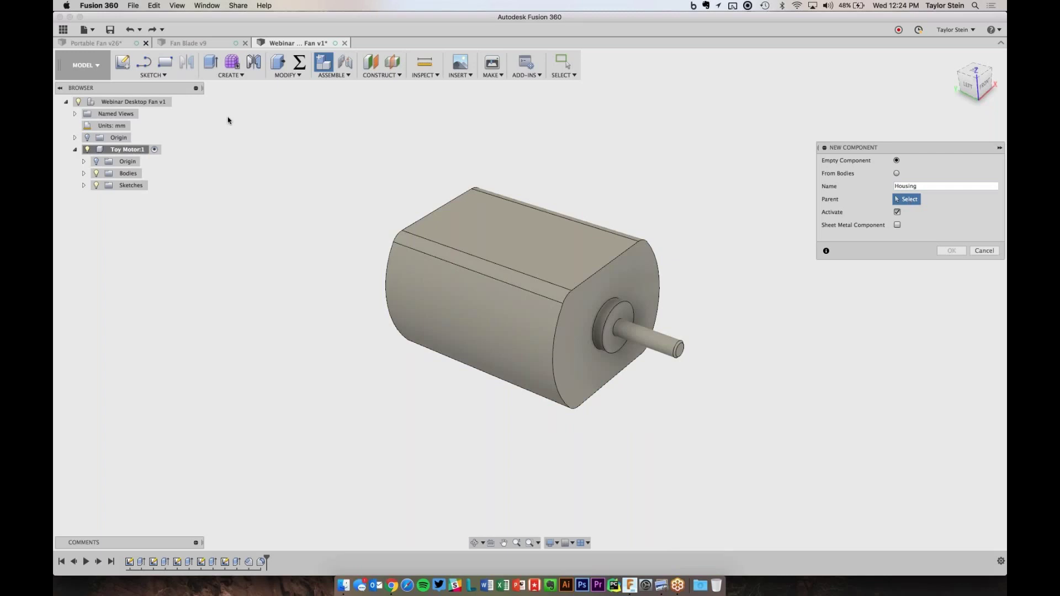
click(158, 107)
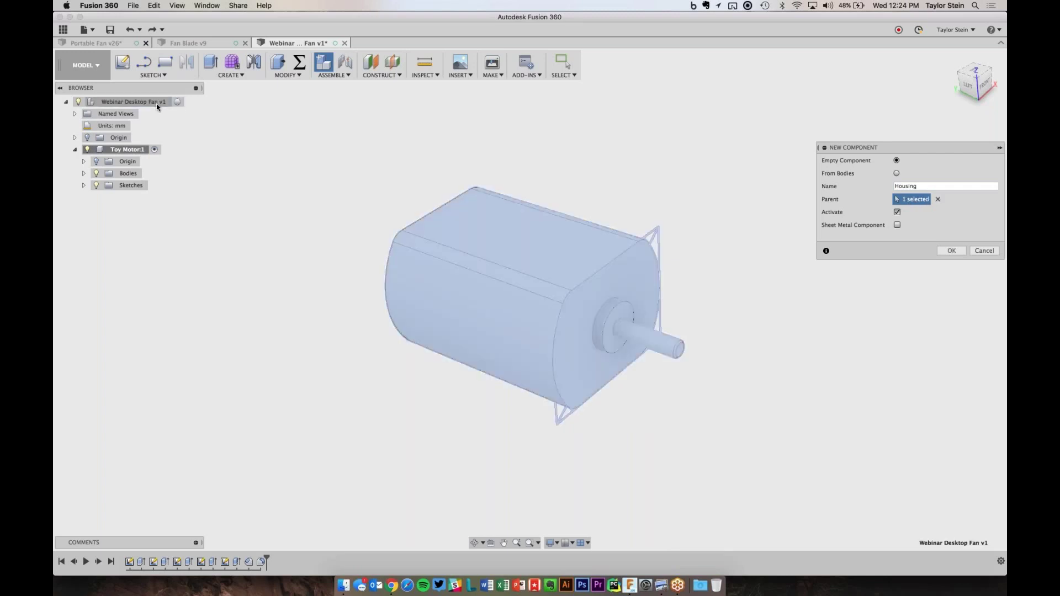
click(952, 250)
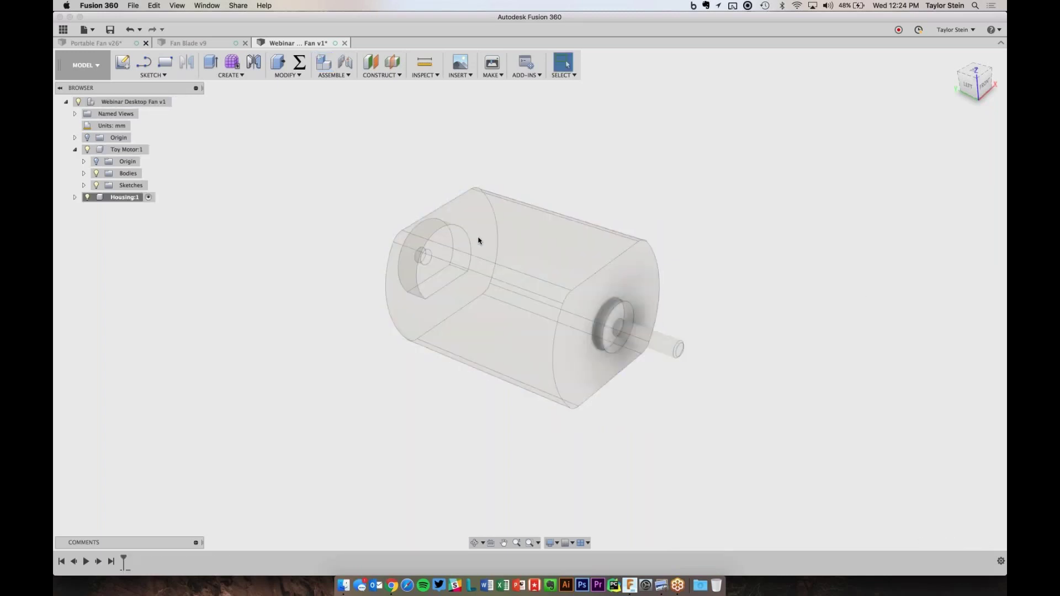
- Compare the timelines of the Toy Motor and Housing components by activating each in turn, ending on Housing
click(76, 151)
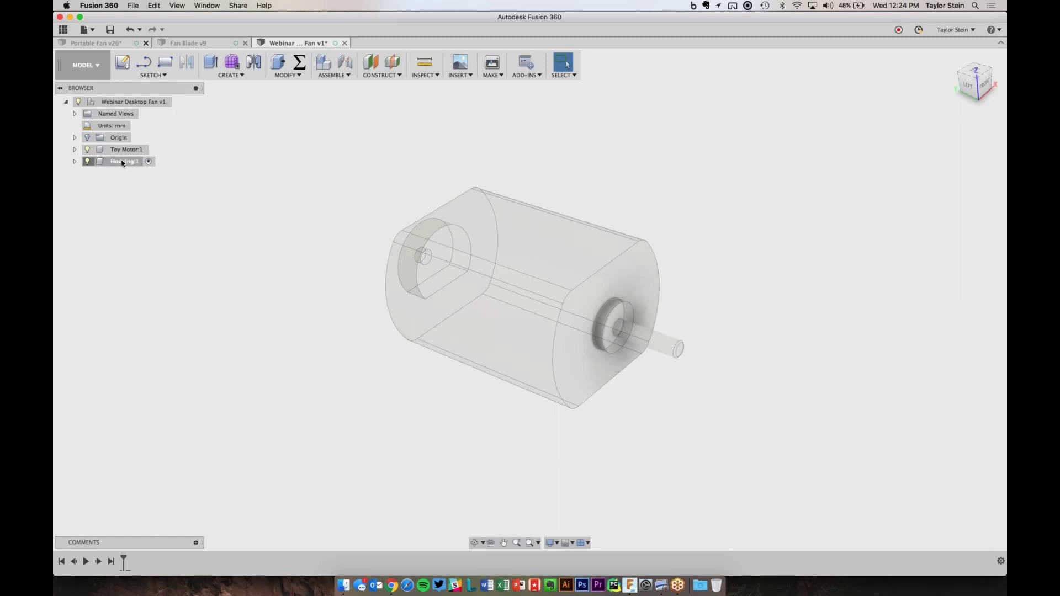
click(148, 162)
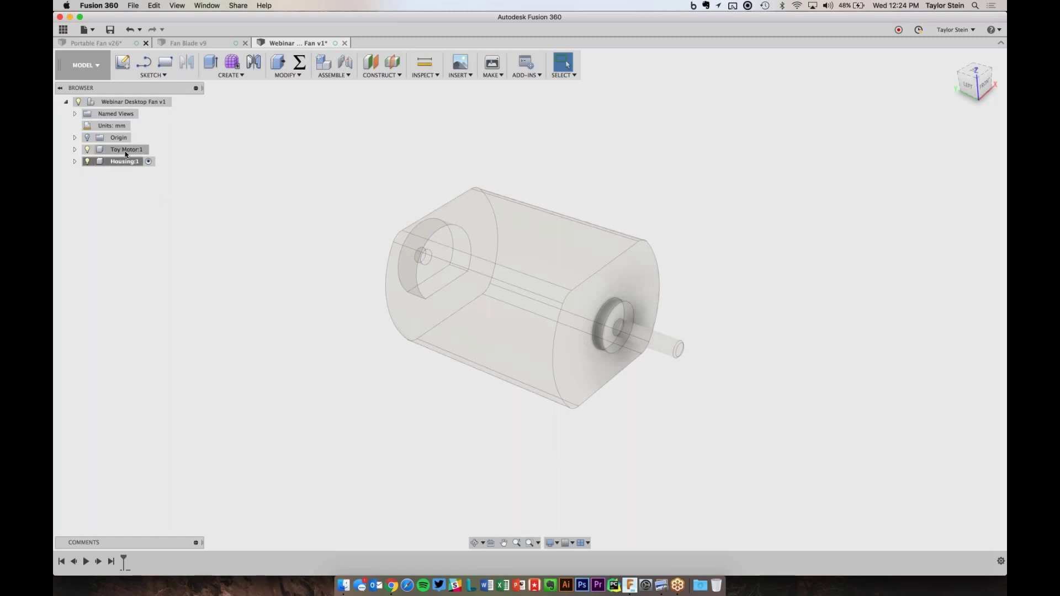
click(154, 149)
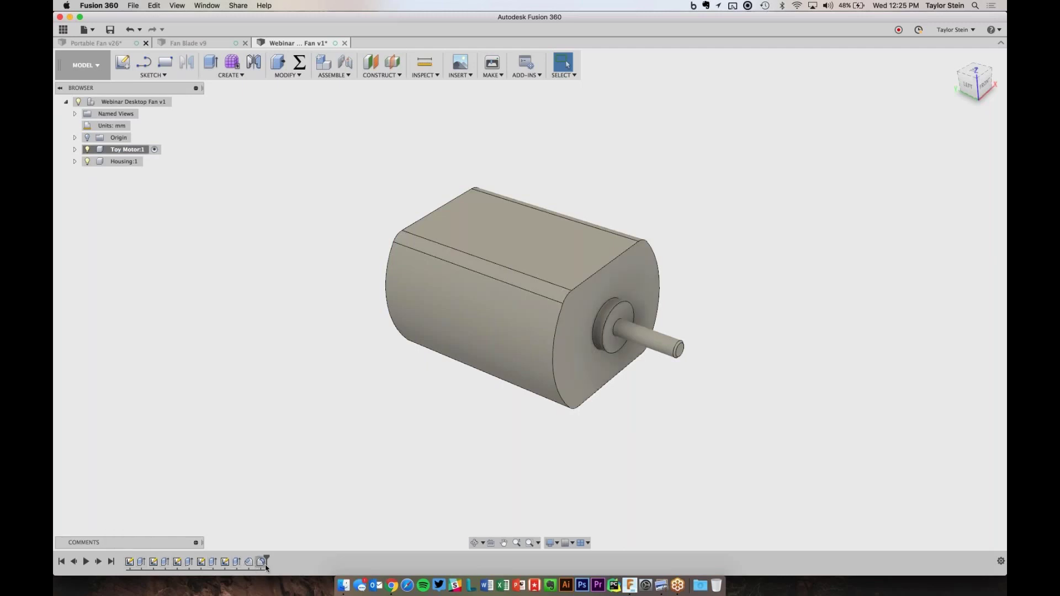
click(148, 162)
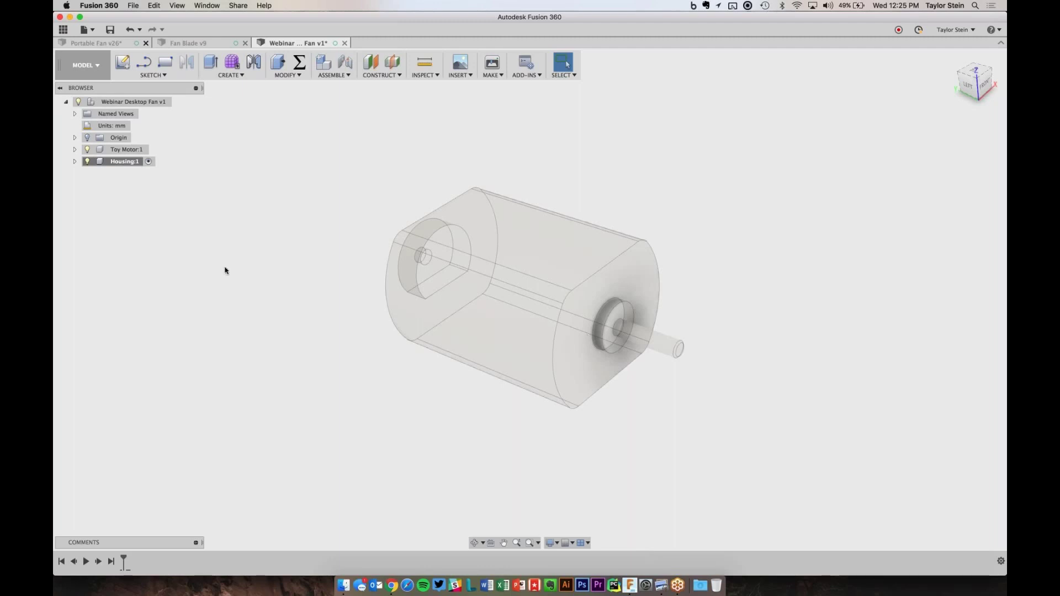
- Start a new sketch in the Housing component on the YZ origin plane
click(123, 63)
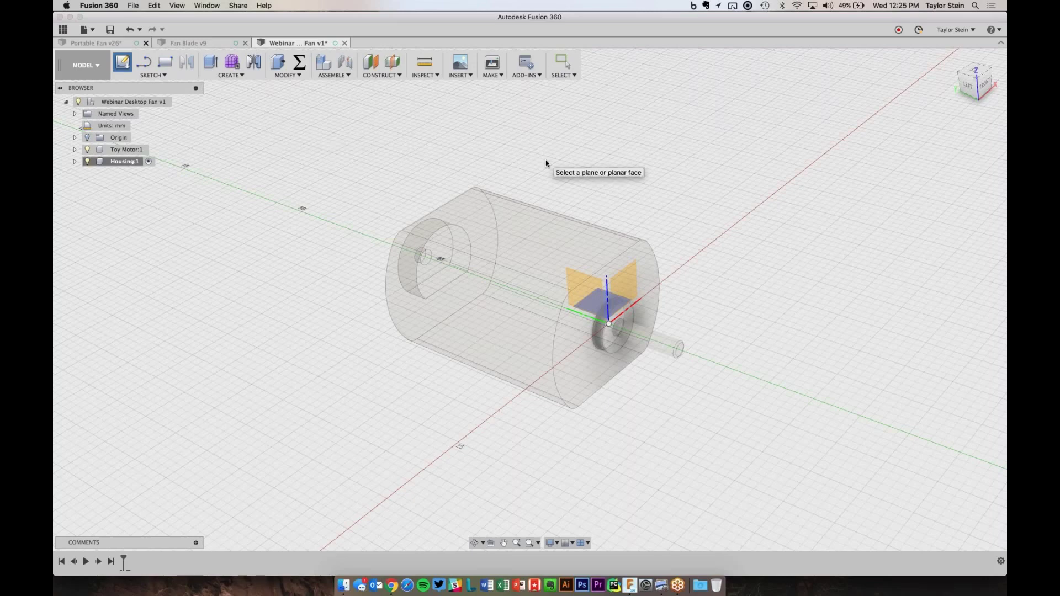
shift+scroll(547, 164, left, 5)
shift+scroll(546, 164, left, 5)
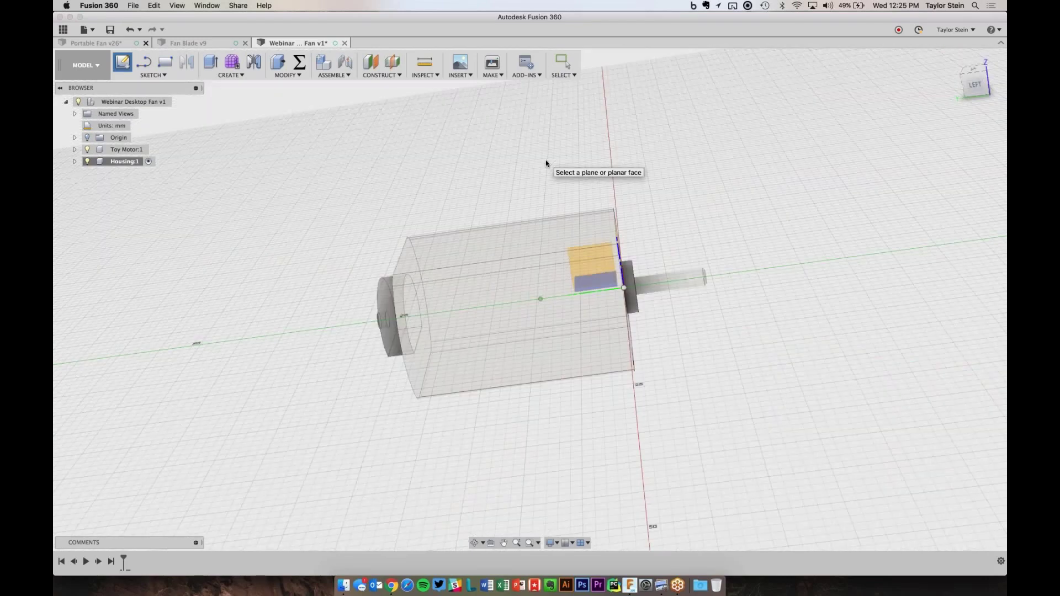
shift+scroll(575, 276, left, 10)
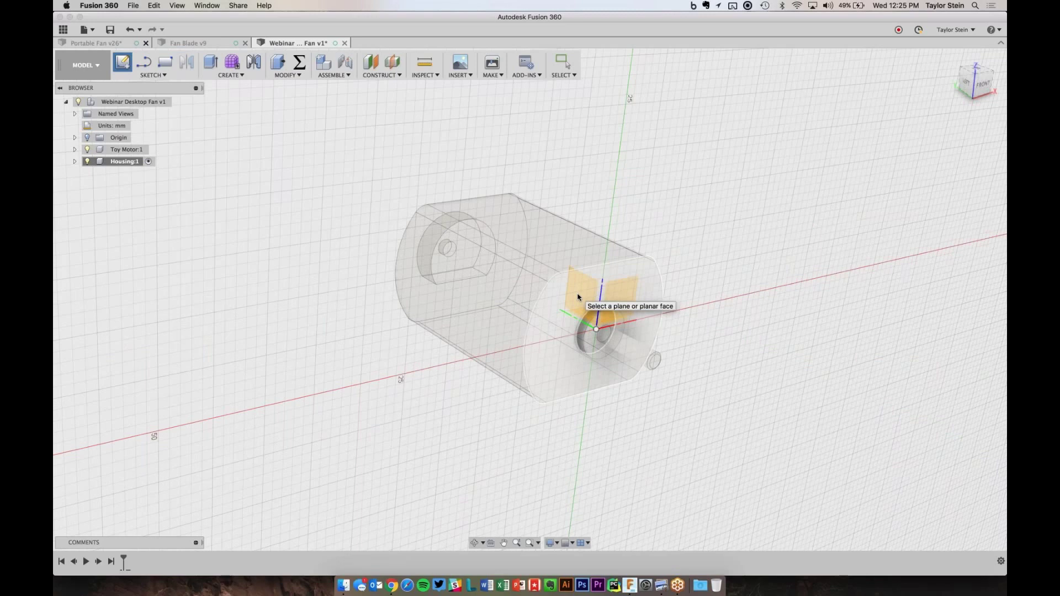
click(578, 297)
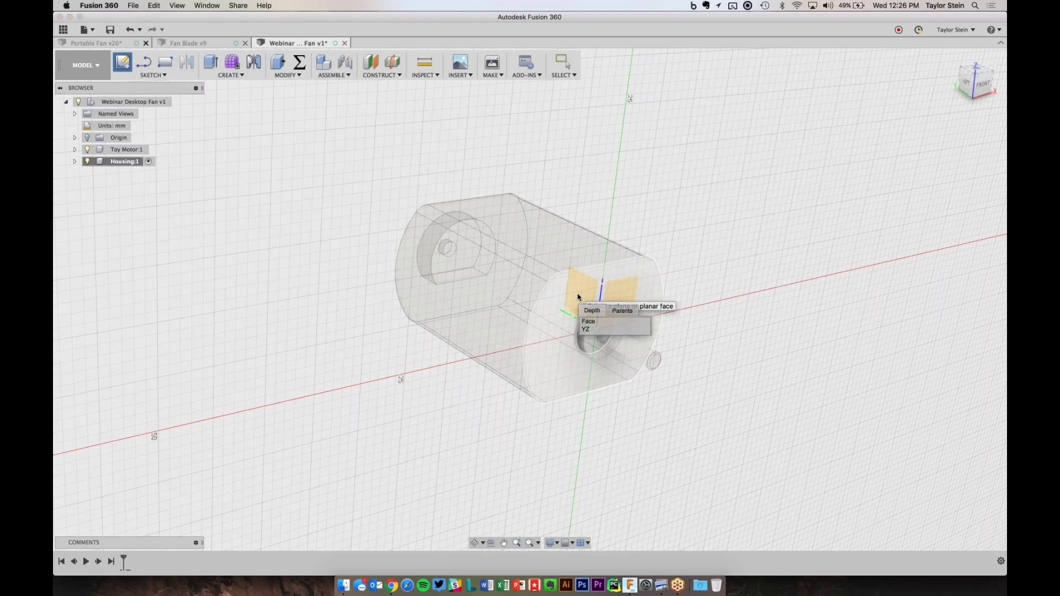
click(591, 331)
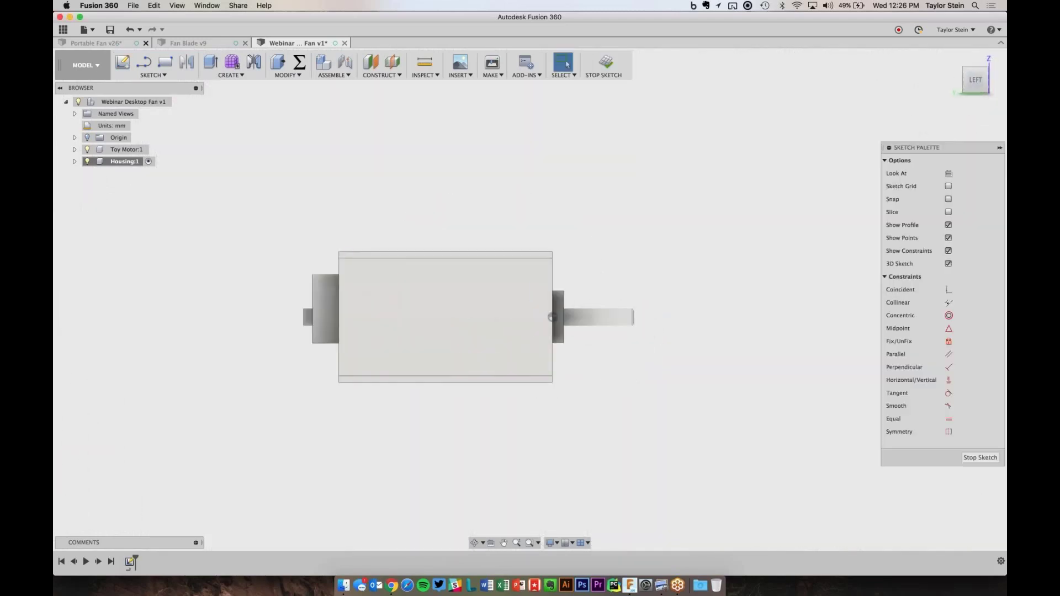
middle_drag(552, 317, 599, 316)
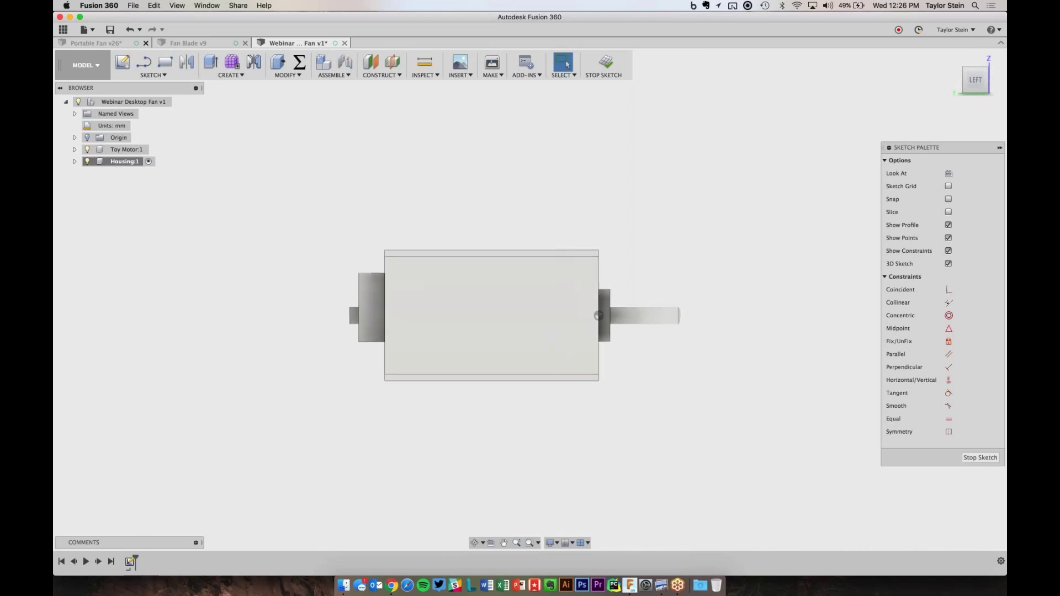
scroll(591, 332, down, 3)
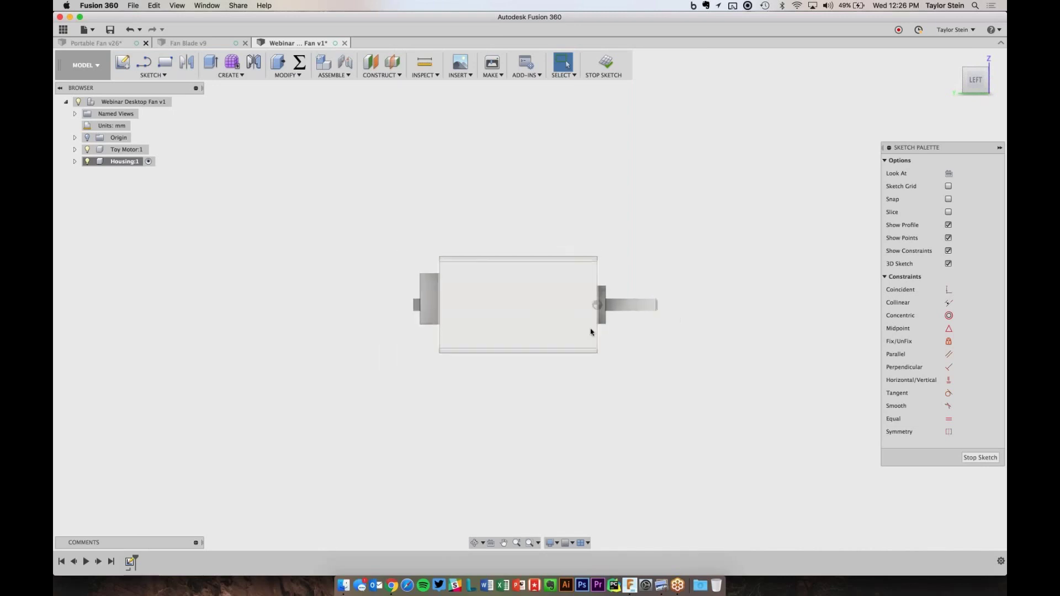
scroll(591, 332, down, 2)
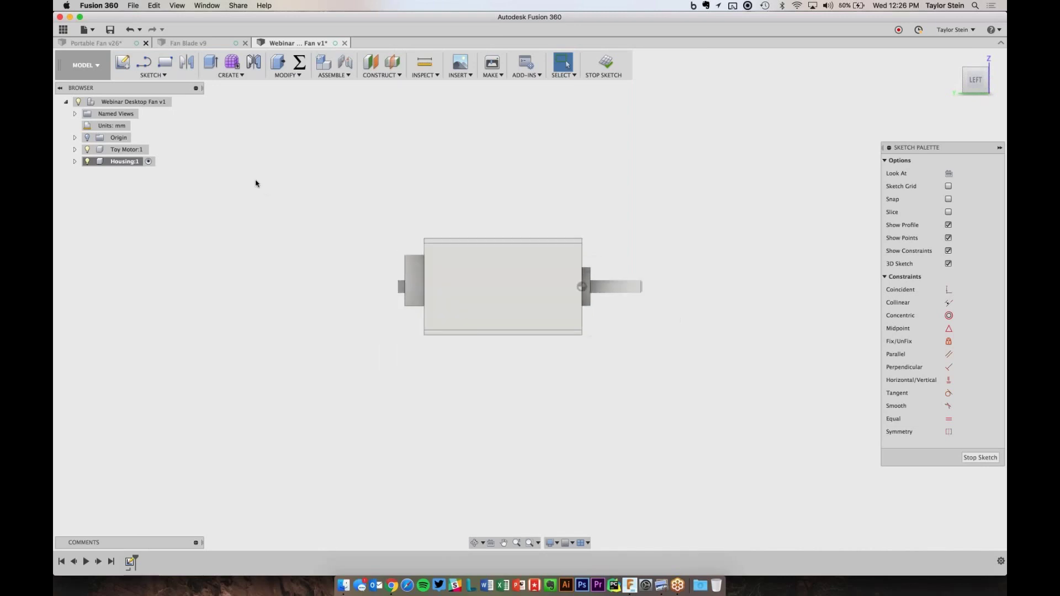
click(145, 63)
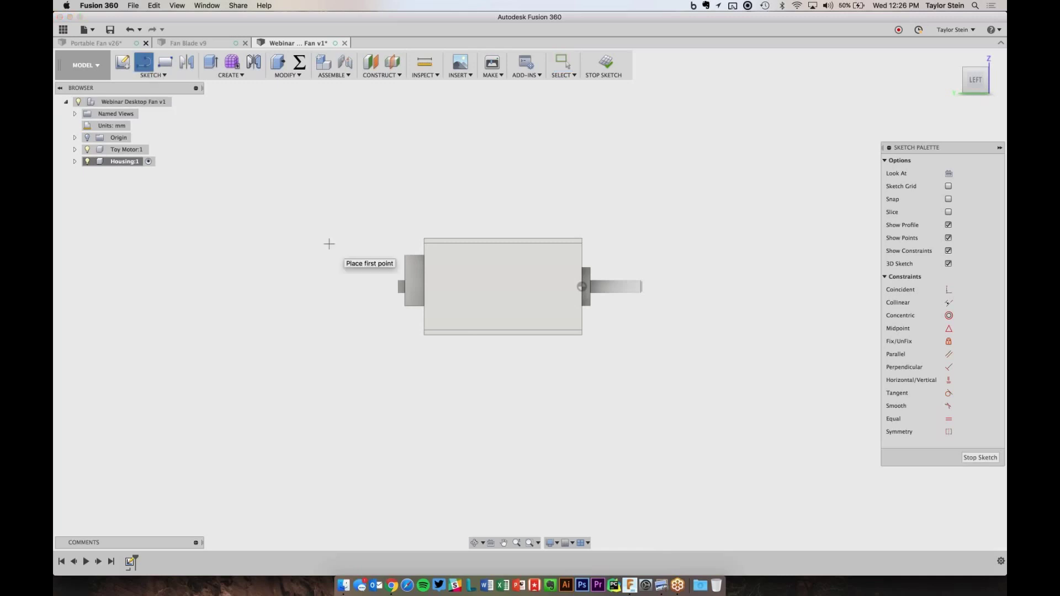
middle_drag(329, 243, 349, 235)
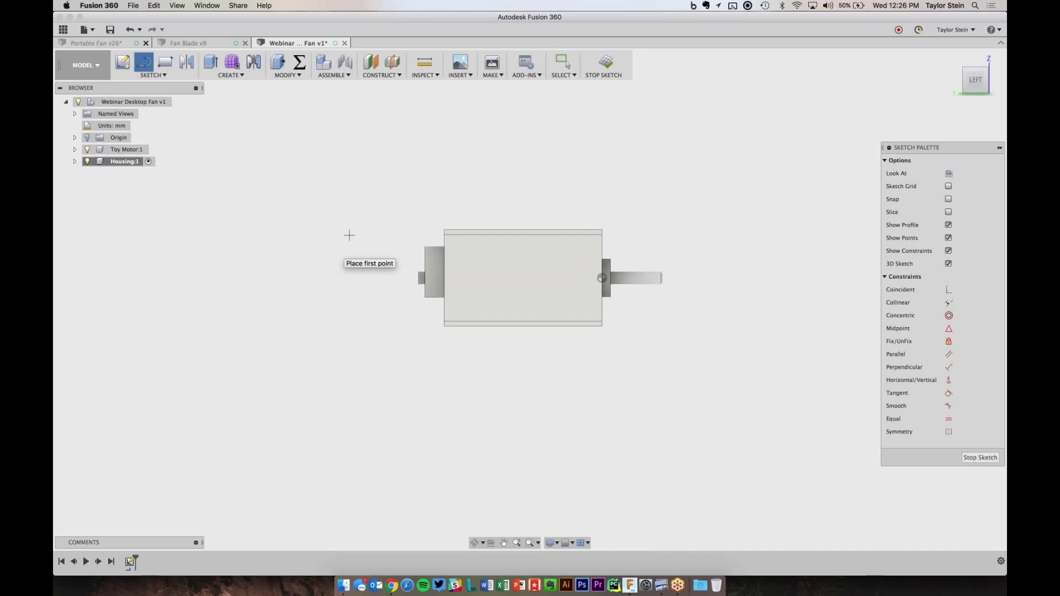
mouse_move(349, 235)
shift+middle_down()
mouse_move(398, 230)
mouse_move(348, 239)
shift+middle_up()
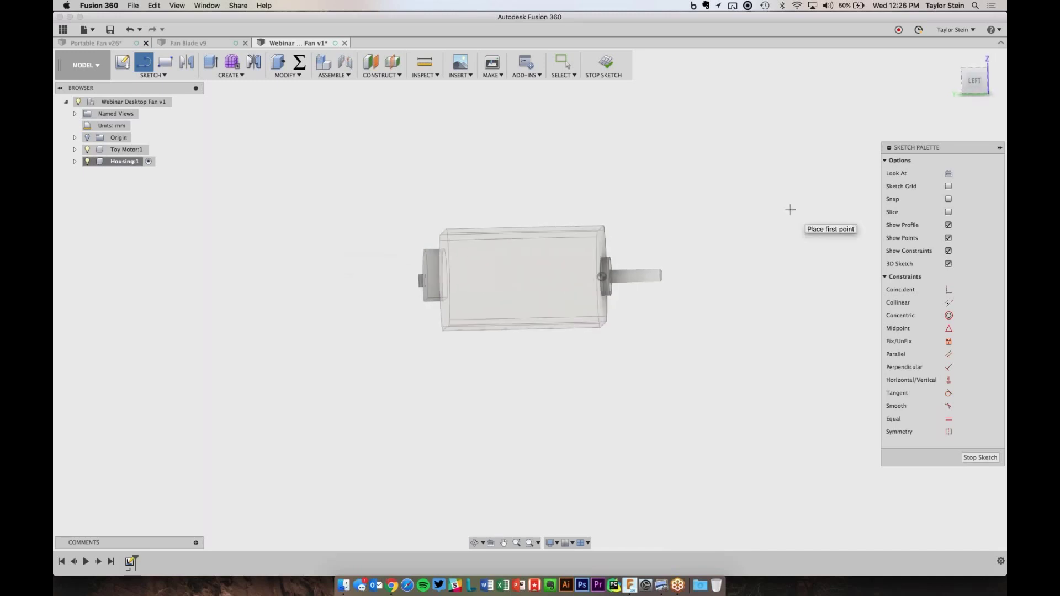
key(Escape)
click(974, 81)
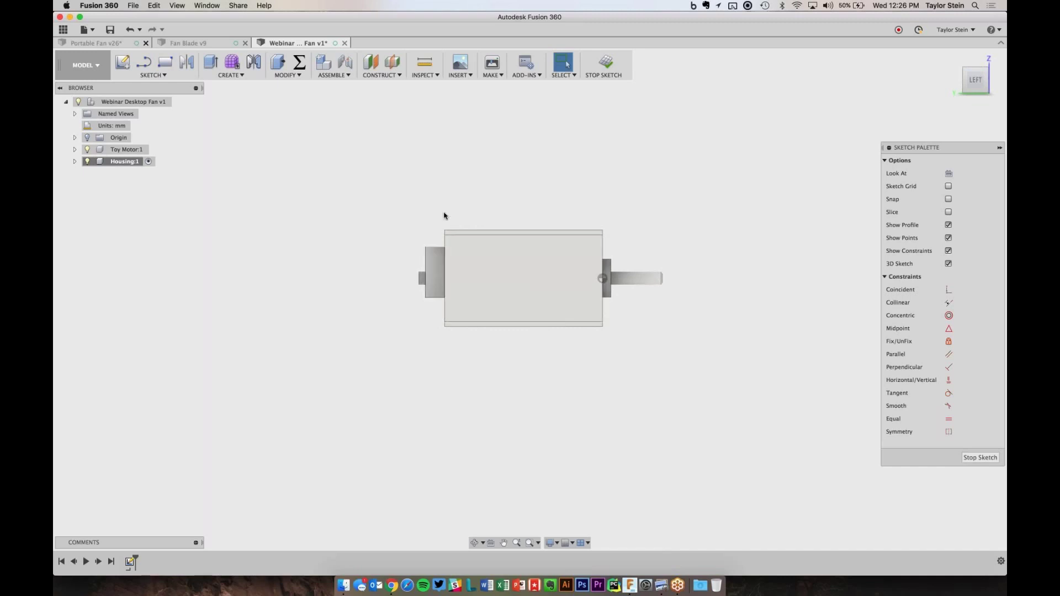
click(141, 71)
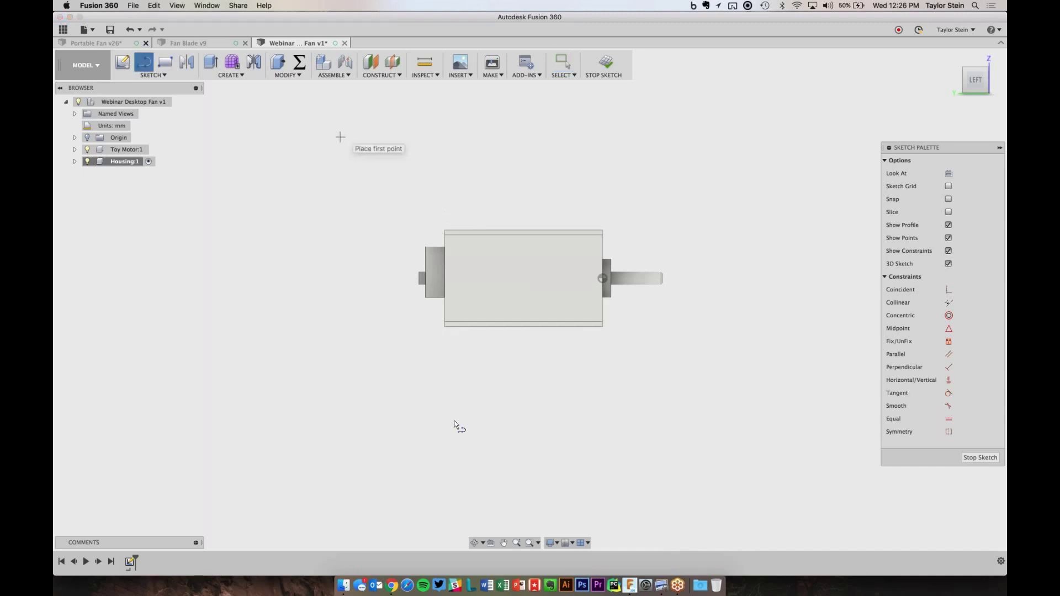
scroll(393, 441, down, 2)
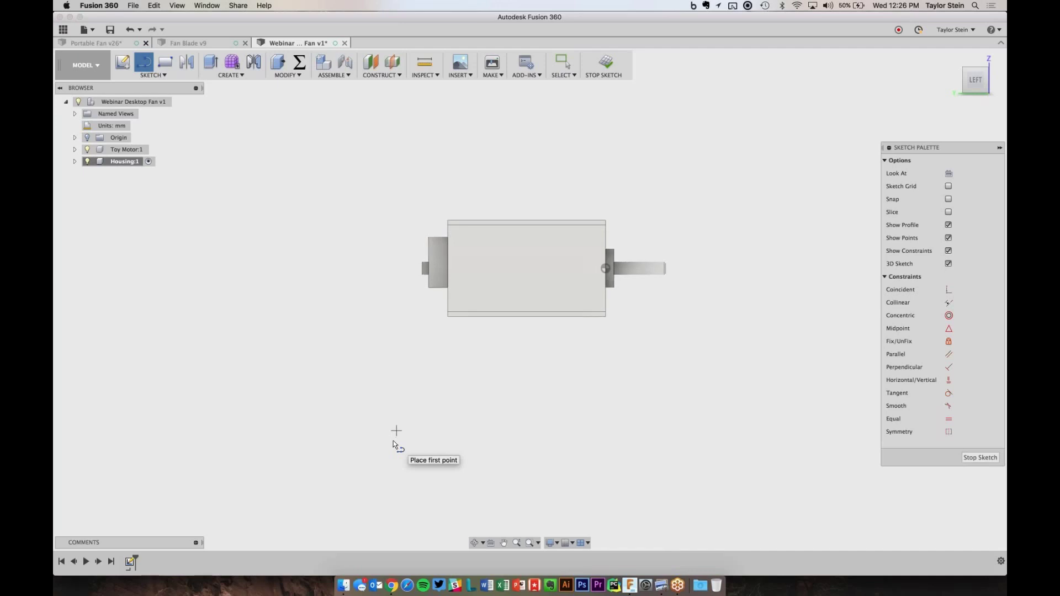
key(Escape)
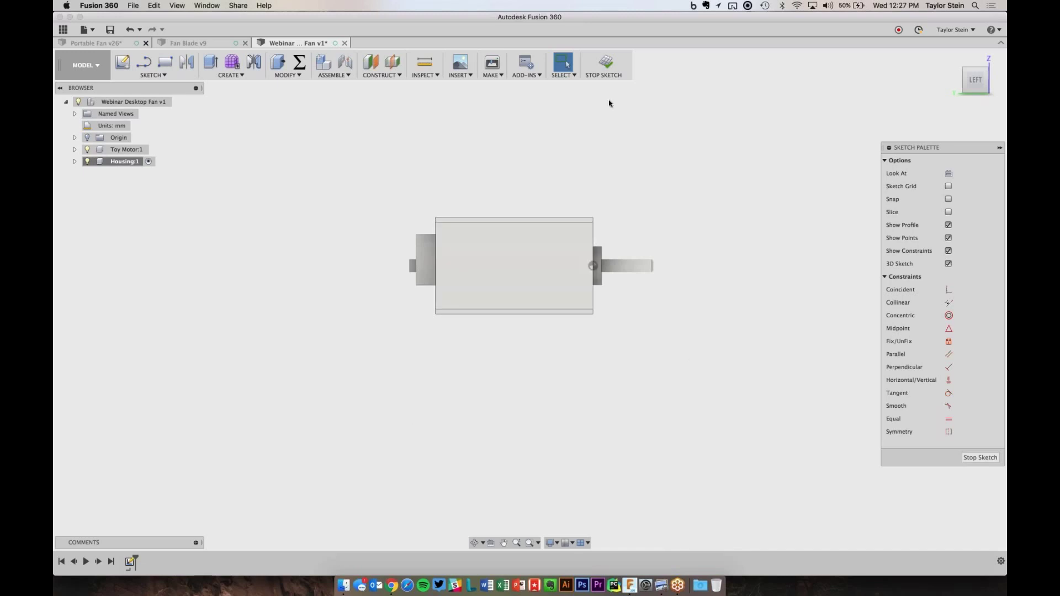
- Finish the empty Housing sketch and activate the Toy Motor component
click(615, 67)
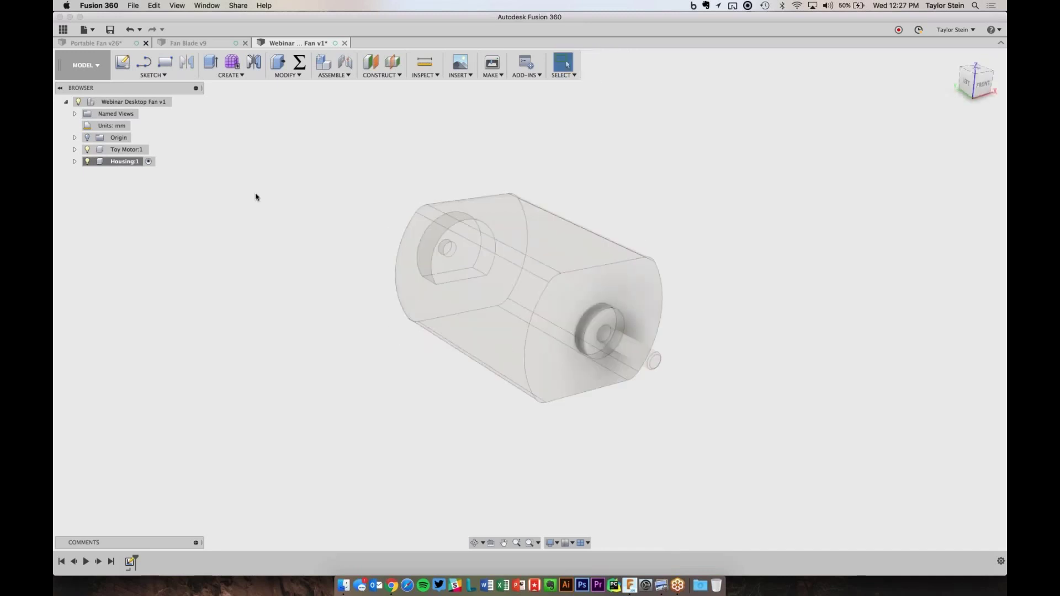
double_click(139, 148)
click(278, 186)
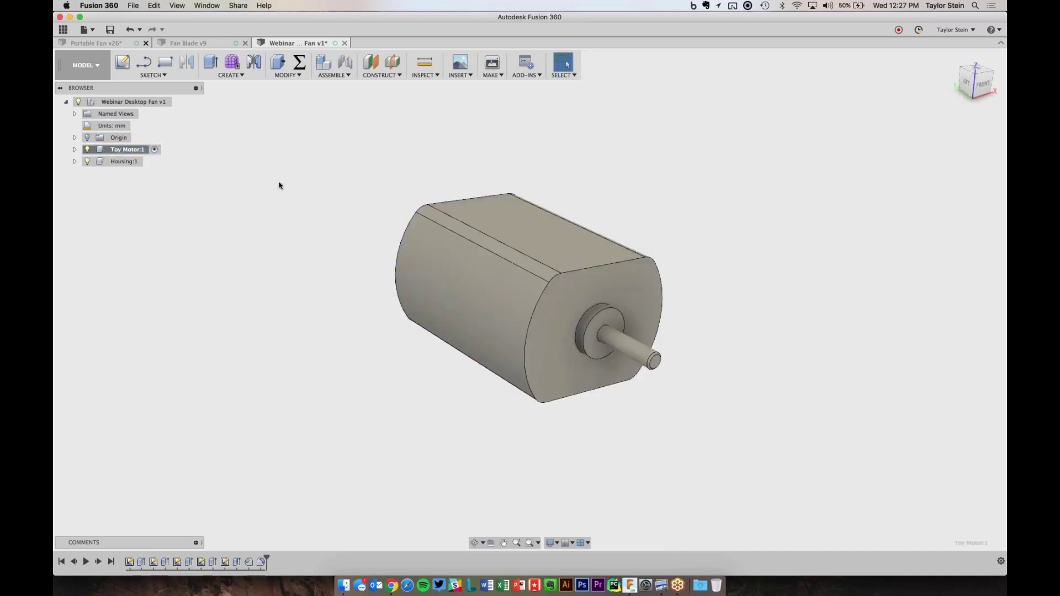
- Rotate the Toy Motor component by -20 degrees about the X axis with Move/Copy and capture its new position
click(287, 79)
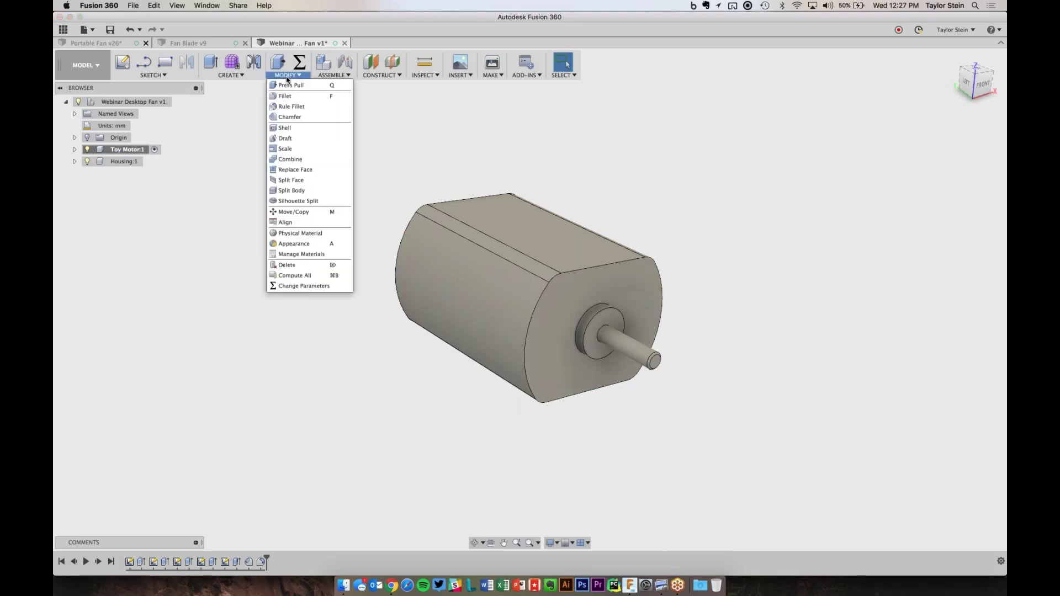
click(295, 214)
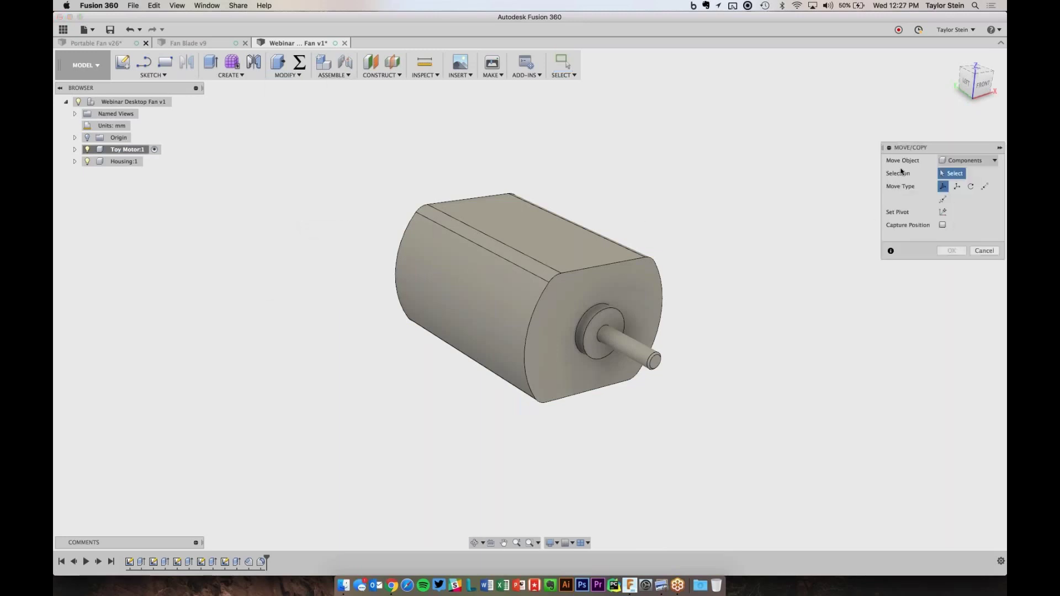
click(951, 161)
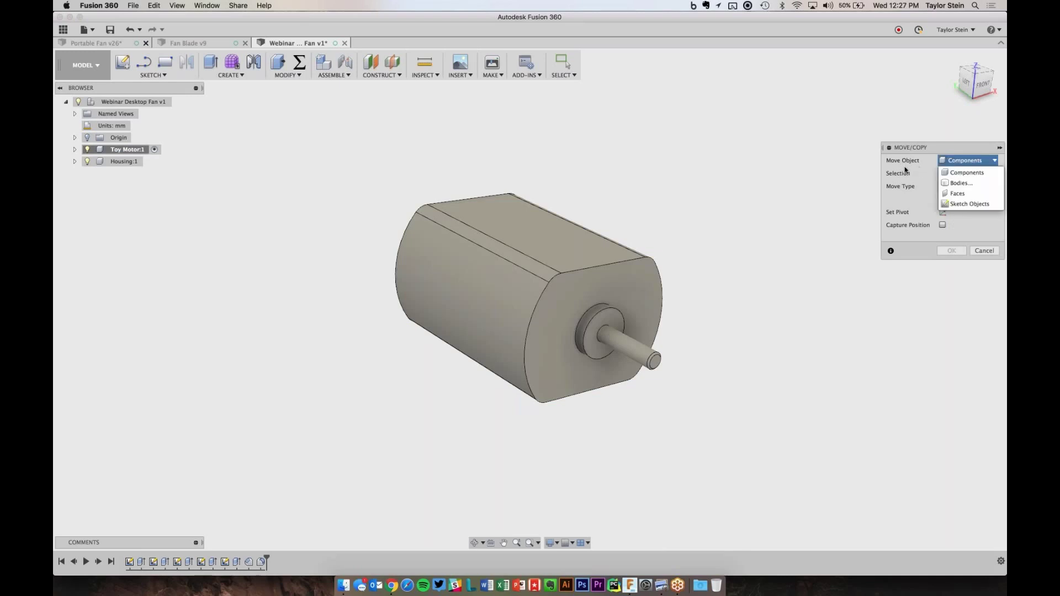
click(955, 173)
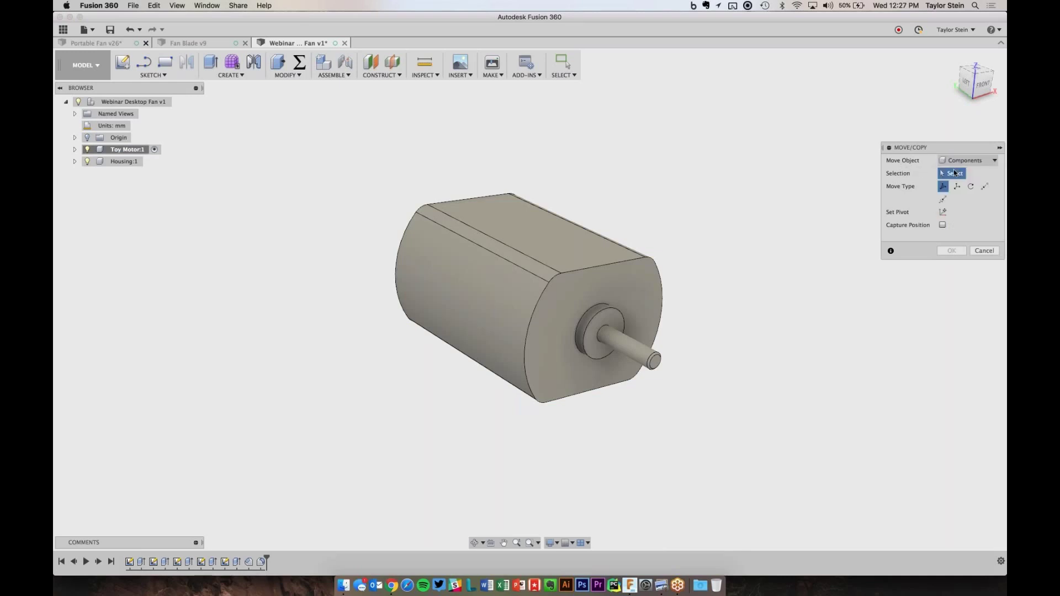
click(154, 149)
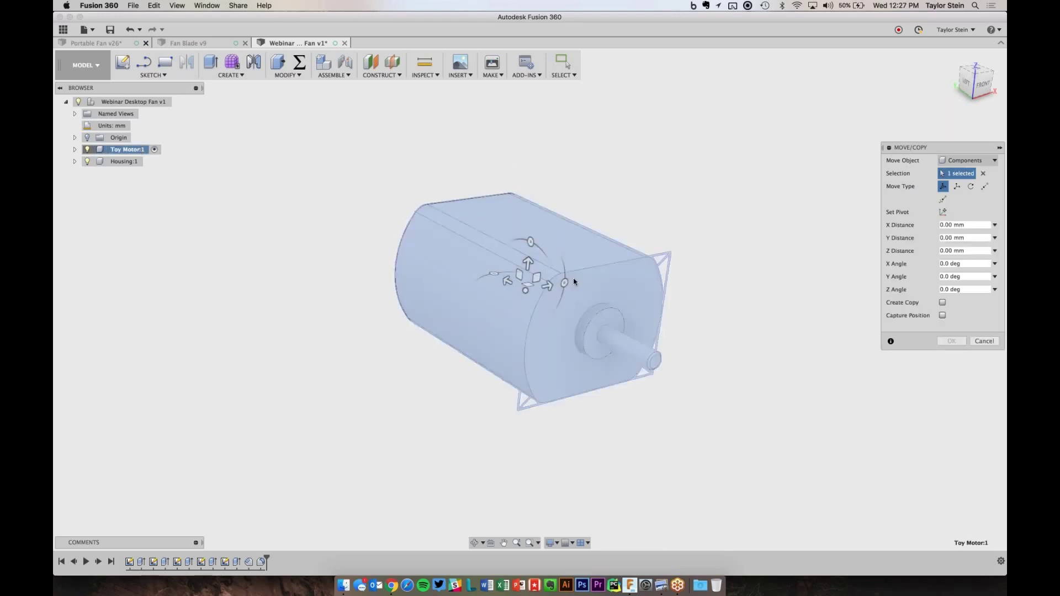
click(525, 240)
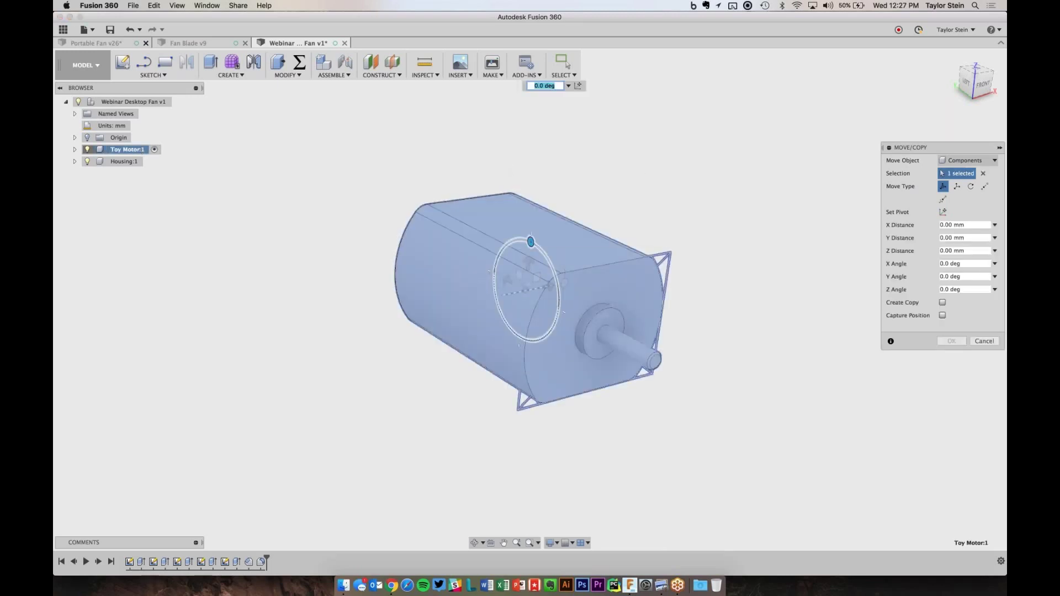
drag(523, 240, 517, 238)
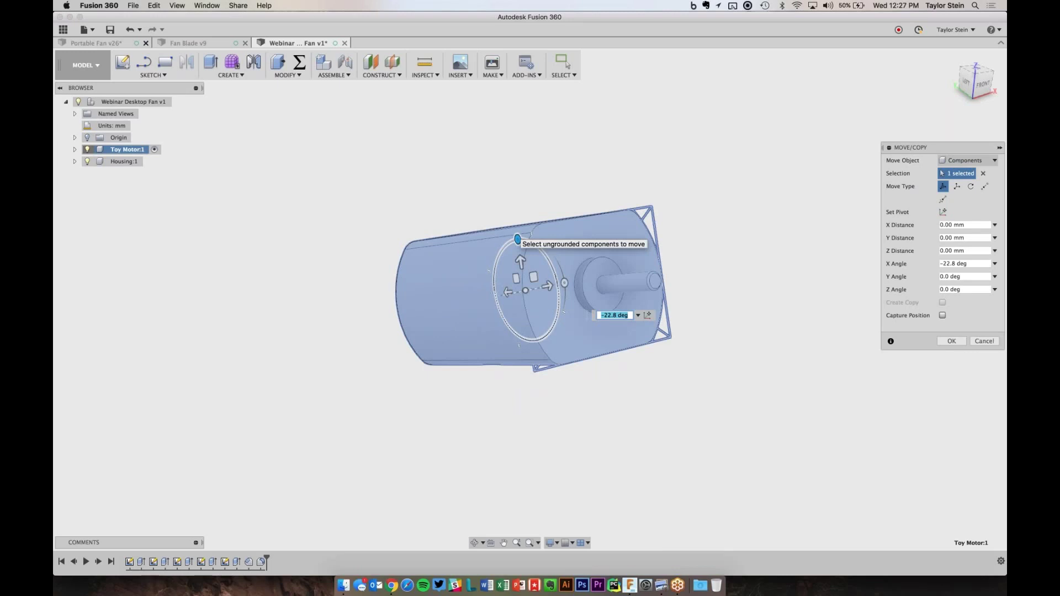
text(-20)
click(961, 344)
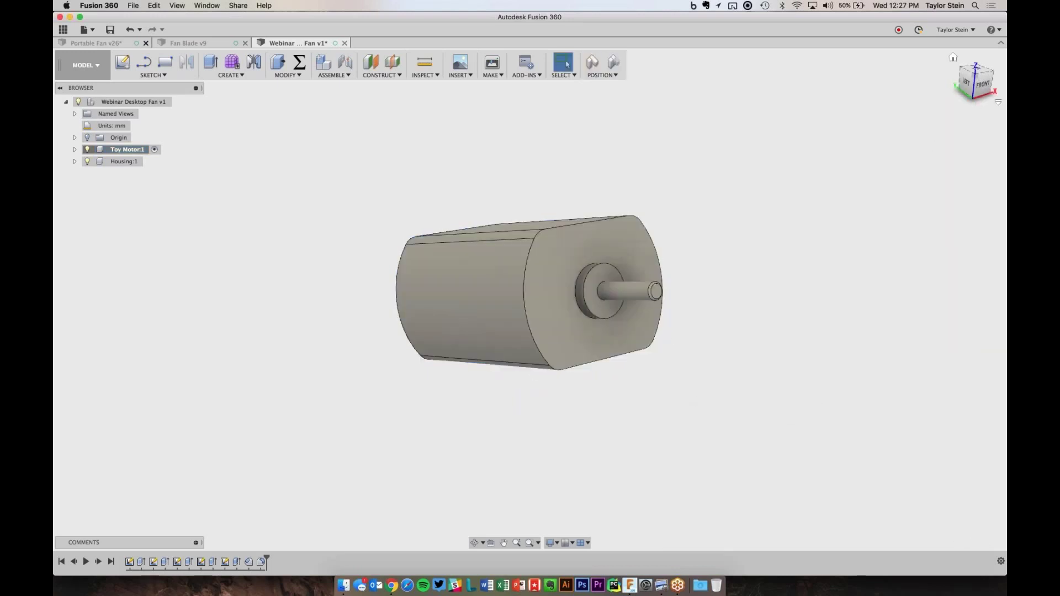
click(592, 65)
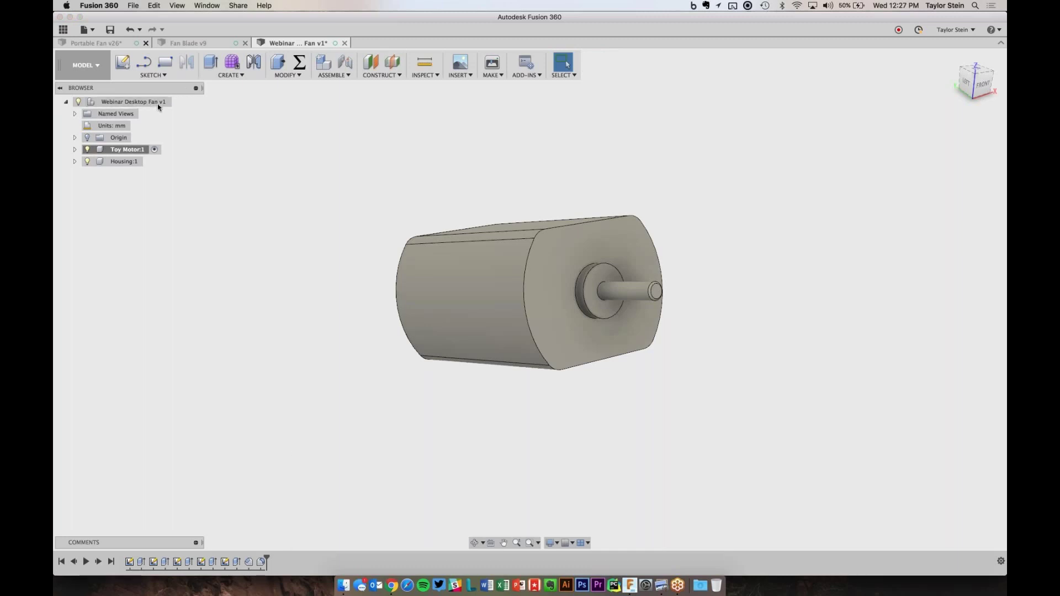
- Activate the top-level assembly and step its timeline back and forward across the captured motor position
click(177, 102)
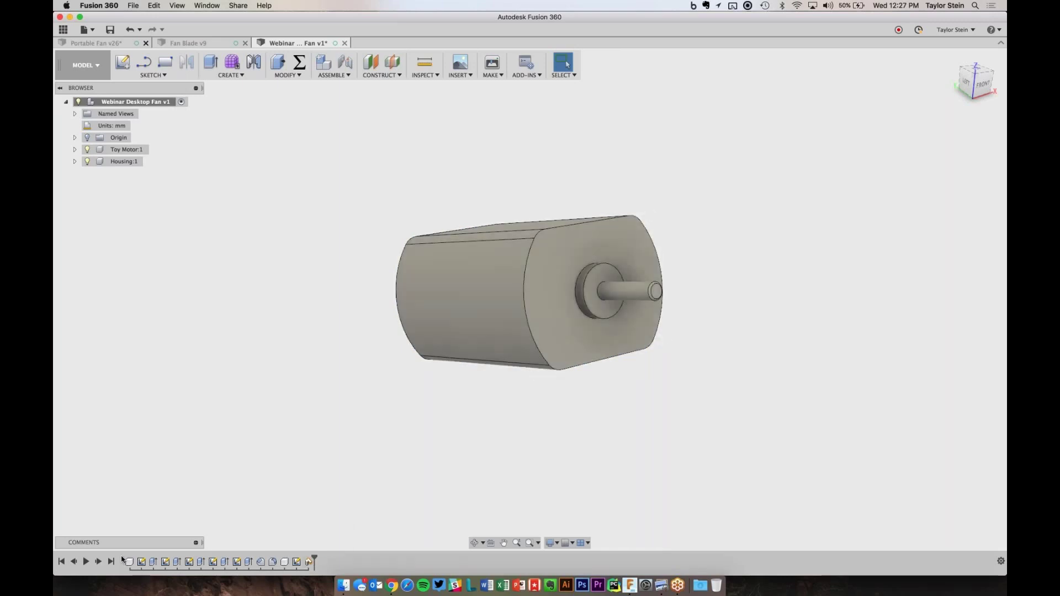
click(78, 562)
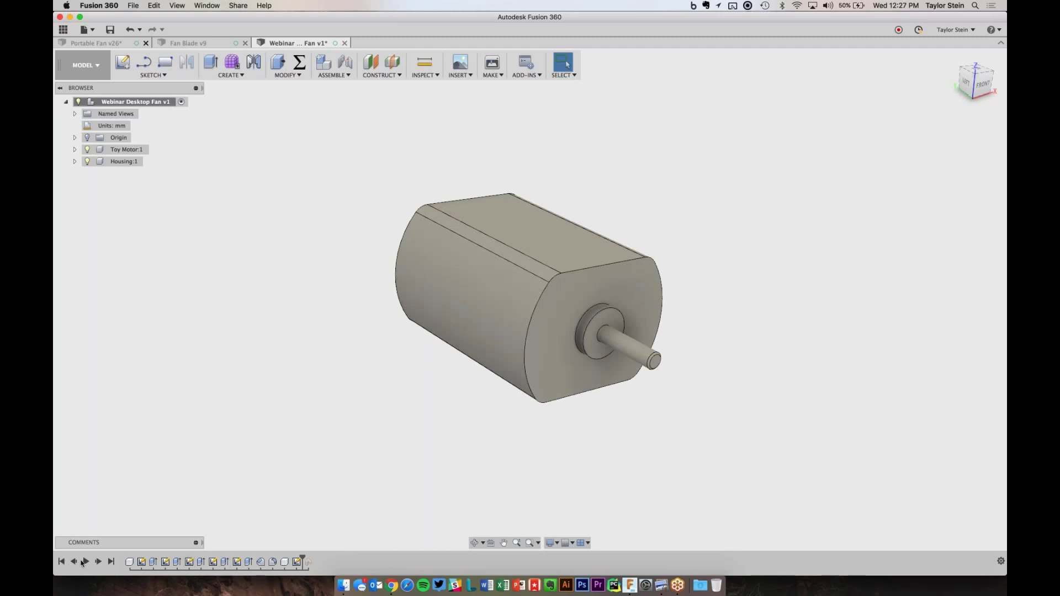
click(98, 562)
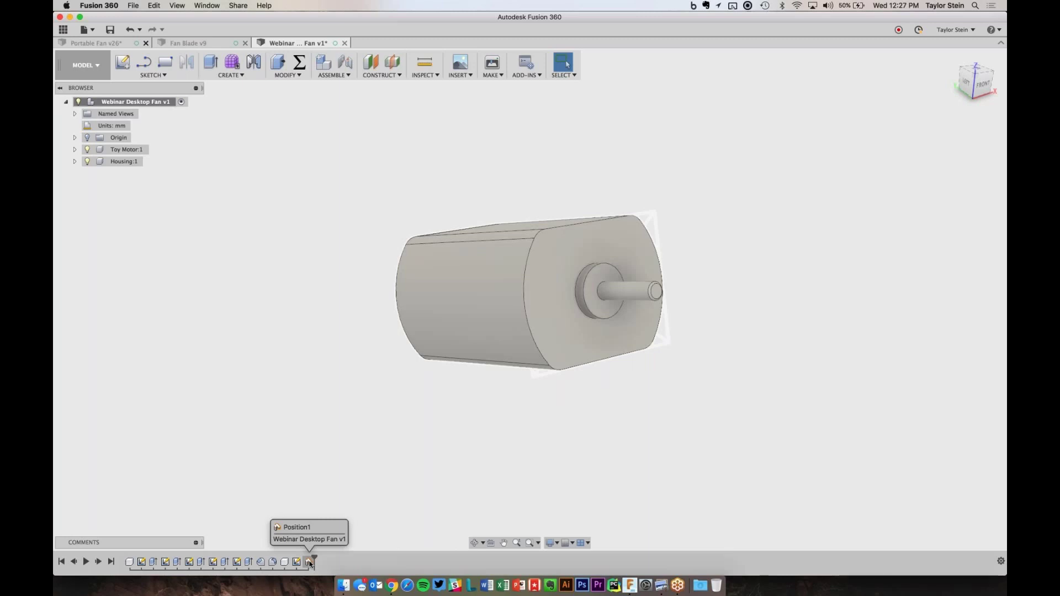
shift+middle_drag(376, 537, 464, 428)
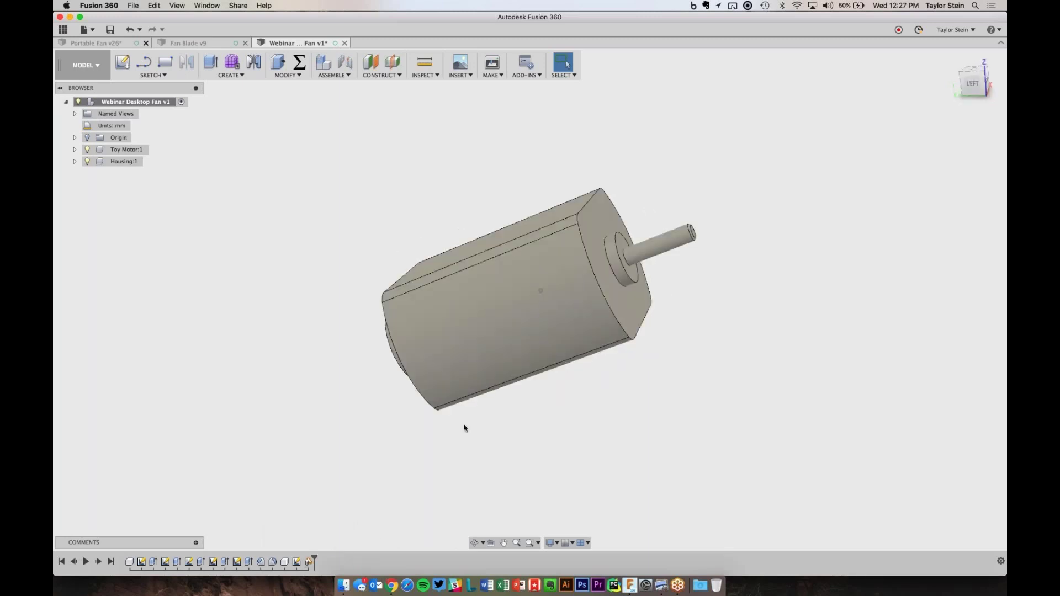
- Look at the model from the LEFT side, activate the Housing component and delete its empty sketch
click(973, 92)
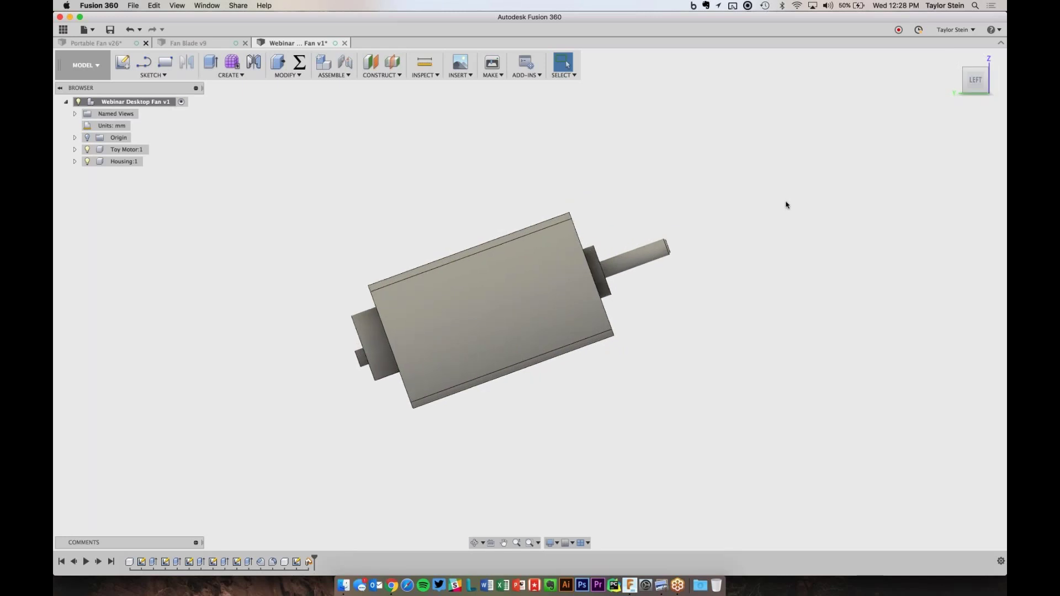
click(150, 164)
click(149, 162)
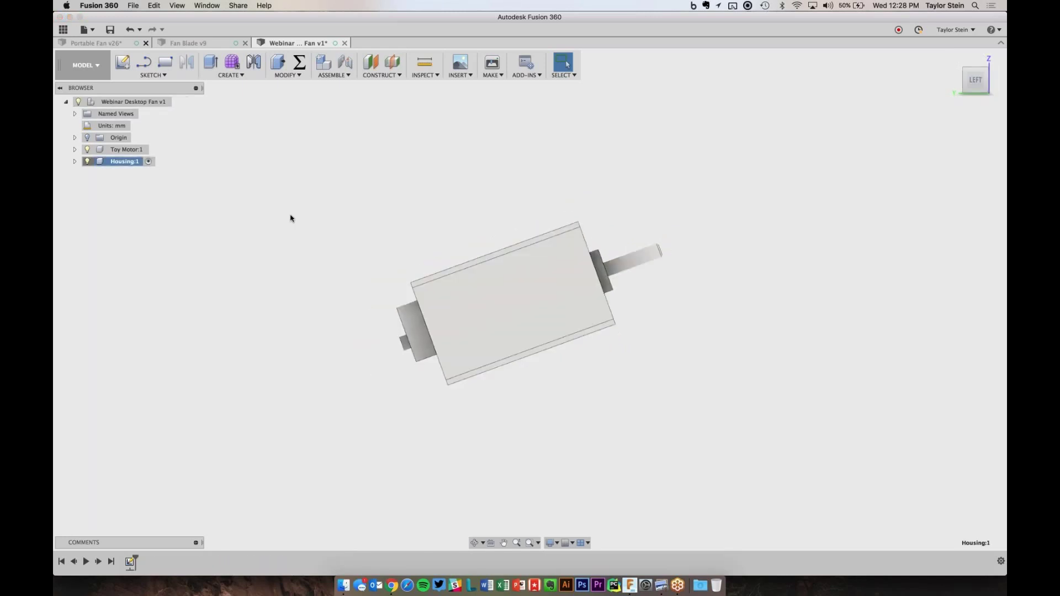
right_click(129, 561)
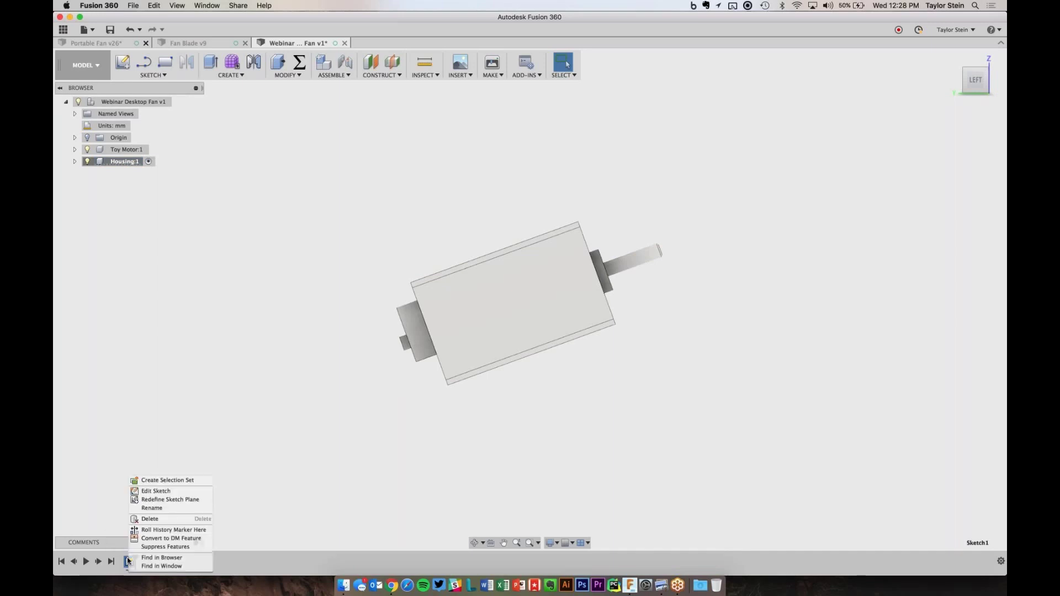
click(150, 519)
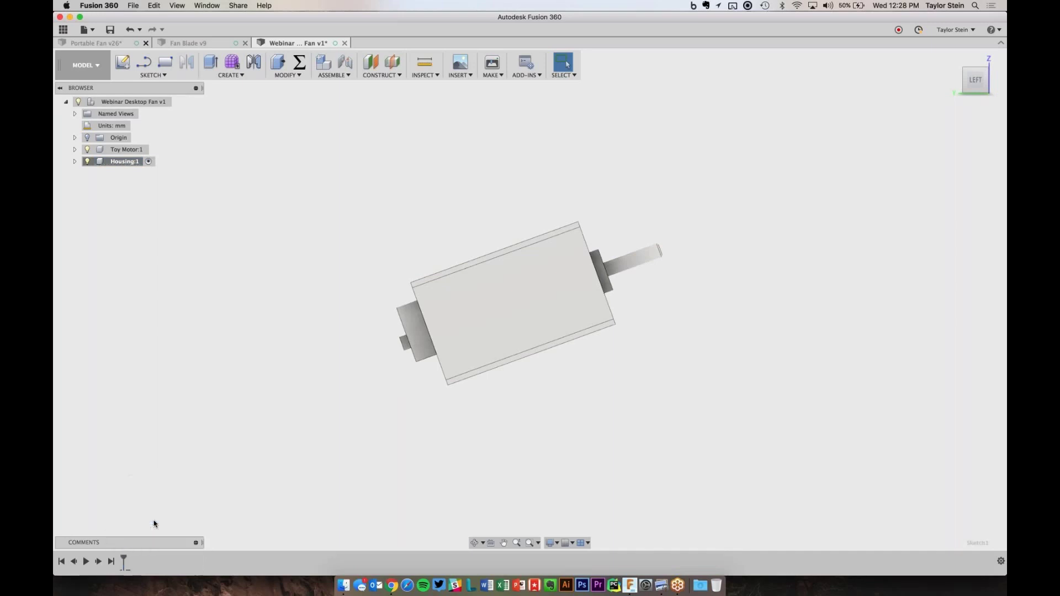
- Start a new sketch in the Housing component on the YZ origin plane
click(123, 62)
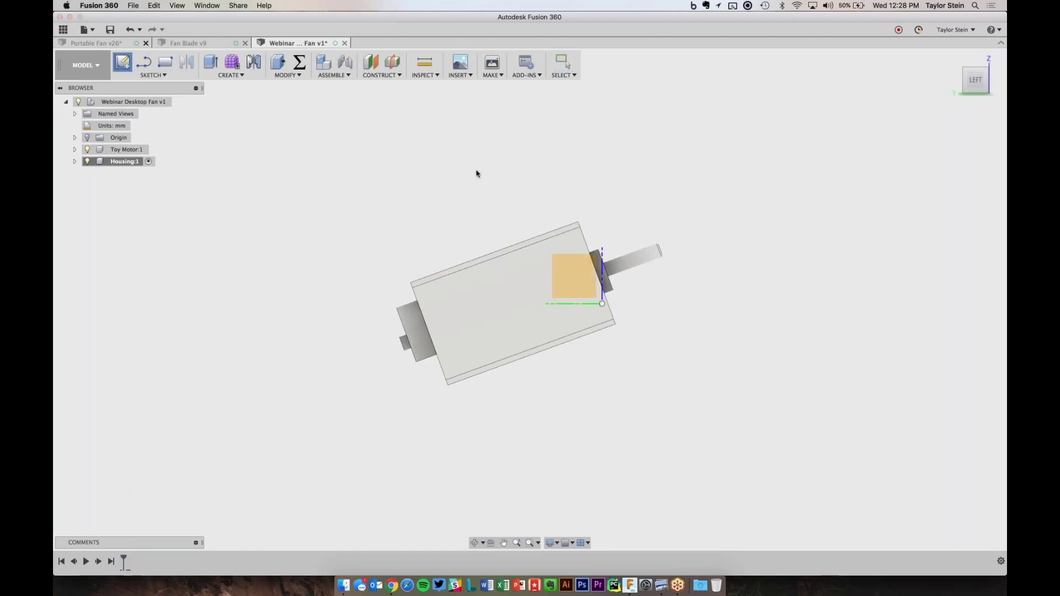
click(580, 271)
click(582, 269)
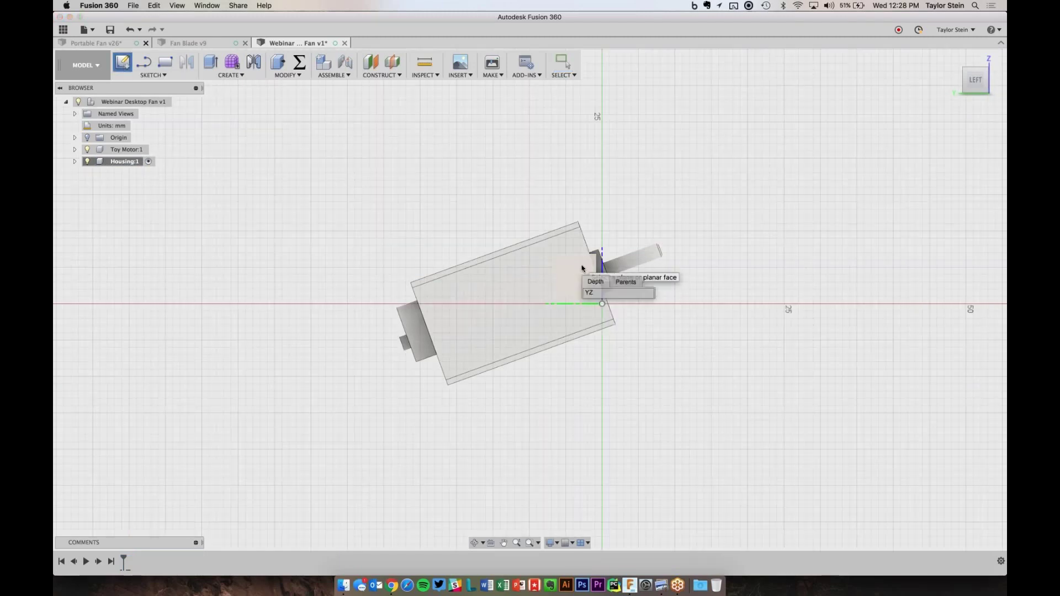
click(602, 293)
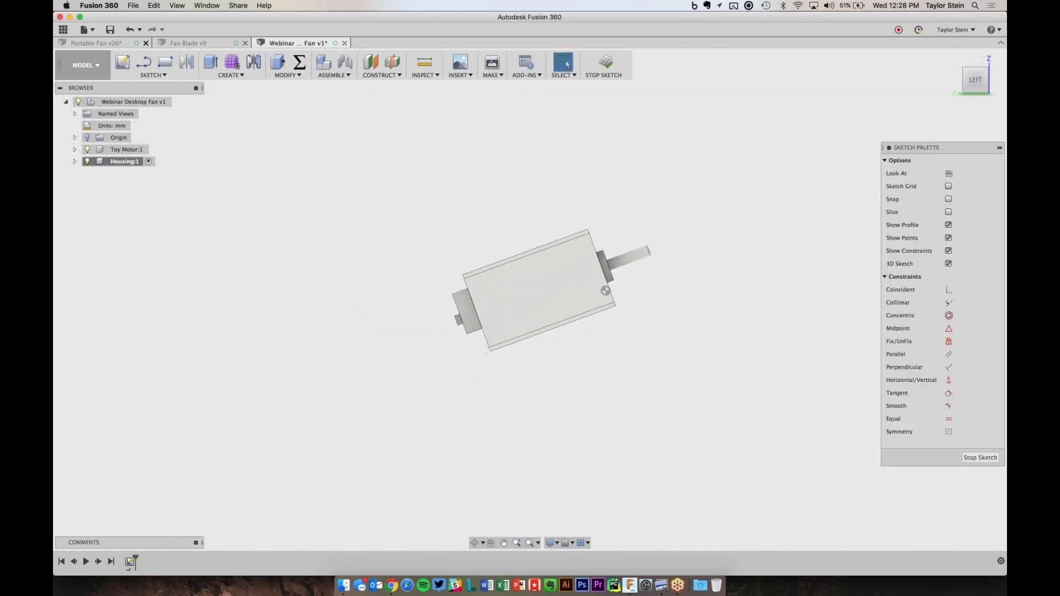
- Sketch a closed six-sided line profile around the motor, with a horizontal base about 54 mm long and the shaft crossing the sloped front line
click(145, 65)
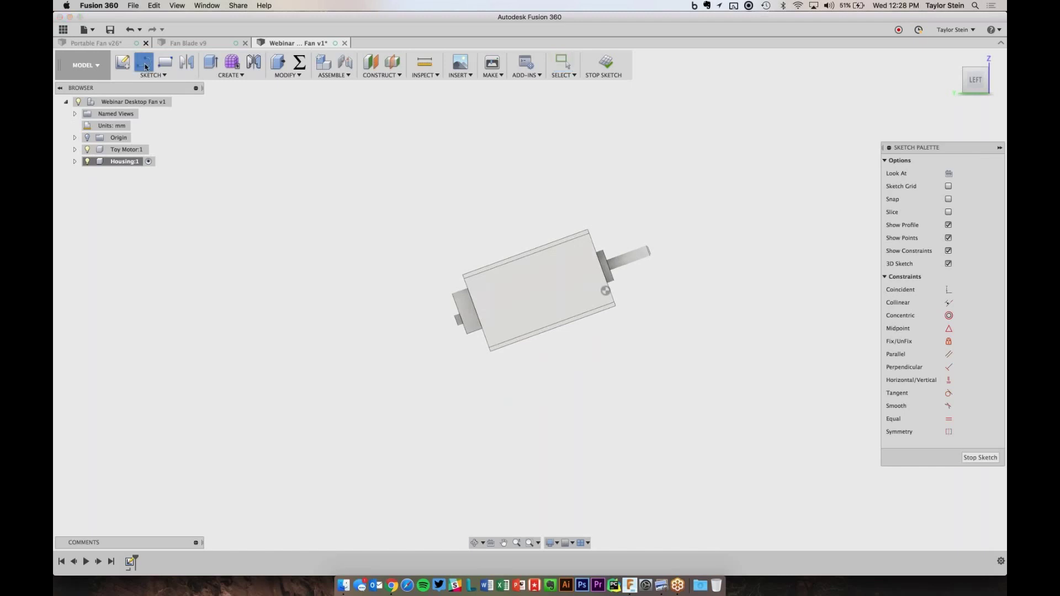
click(401, 469)
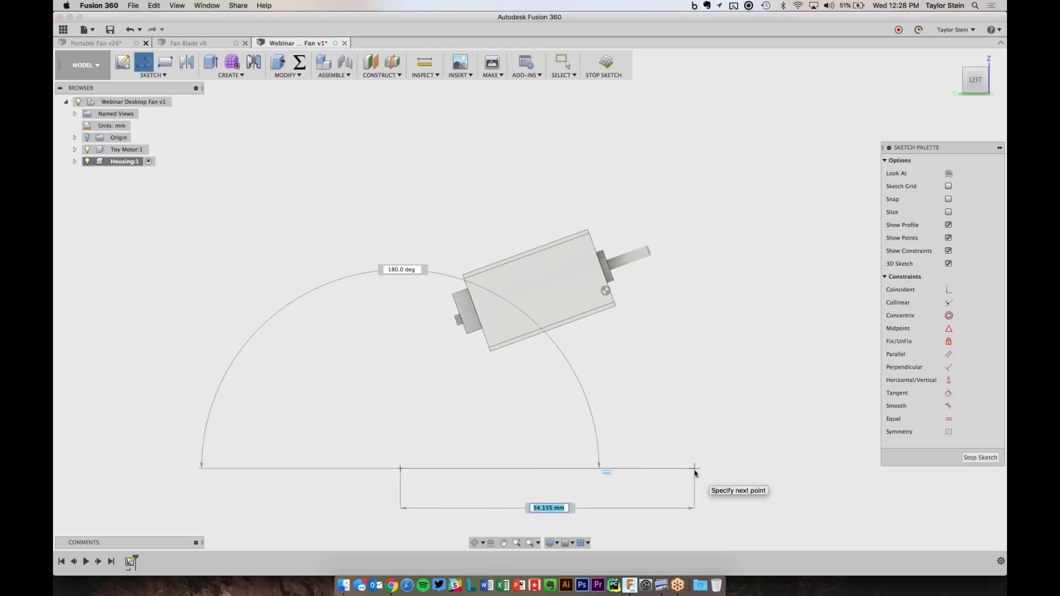
click(693, 469)
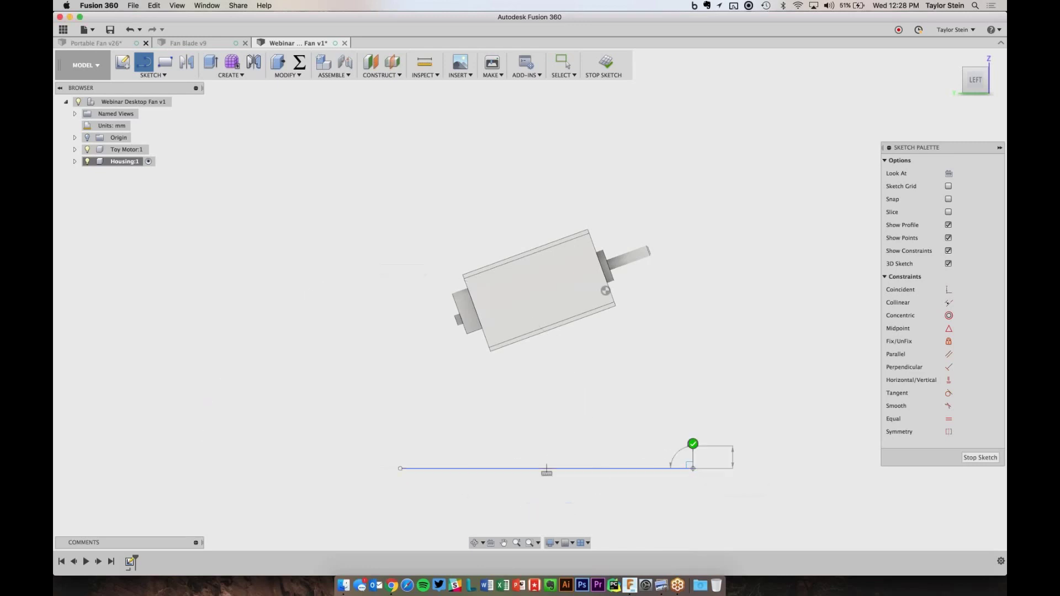
click(694, 406)
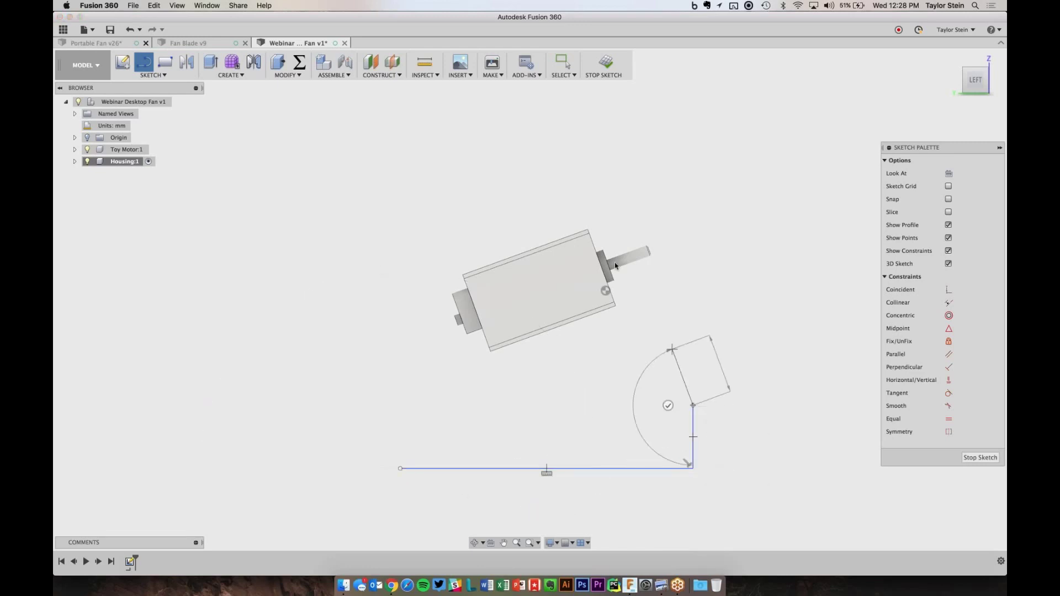
click(596, 186)
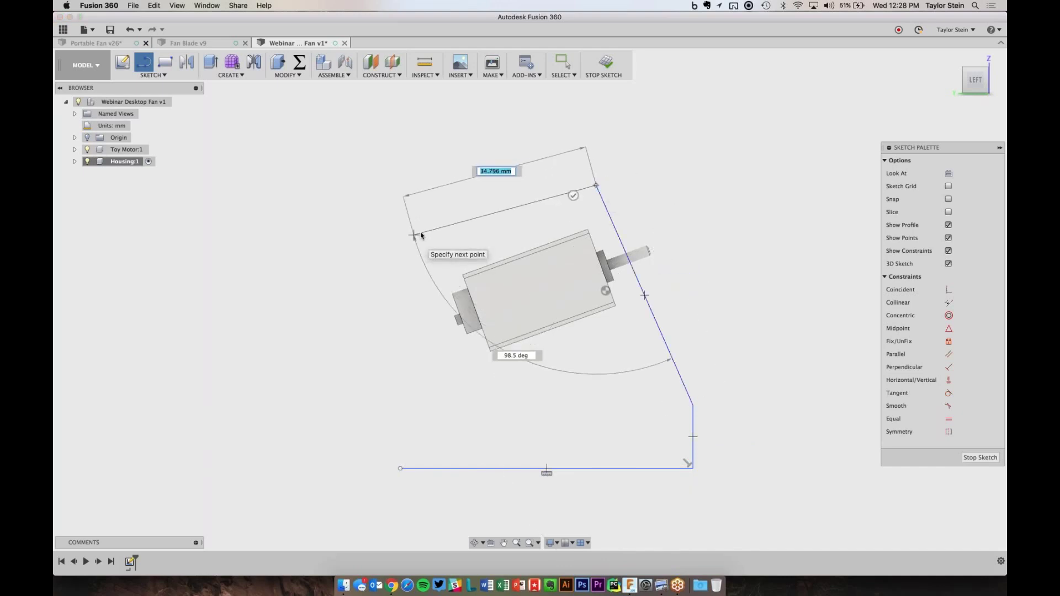
click(421, 234)
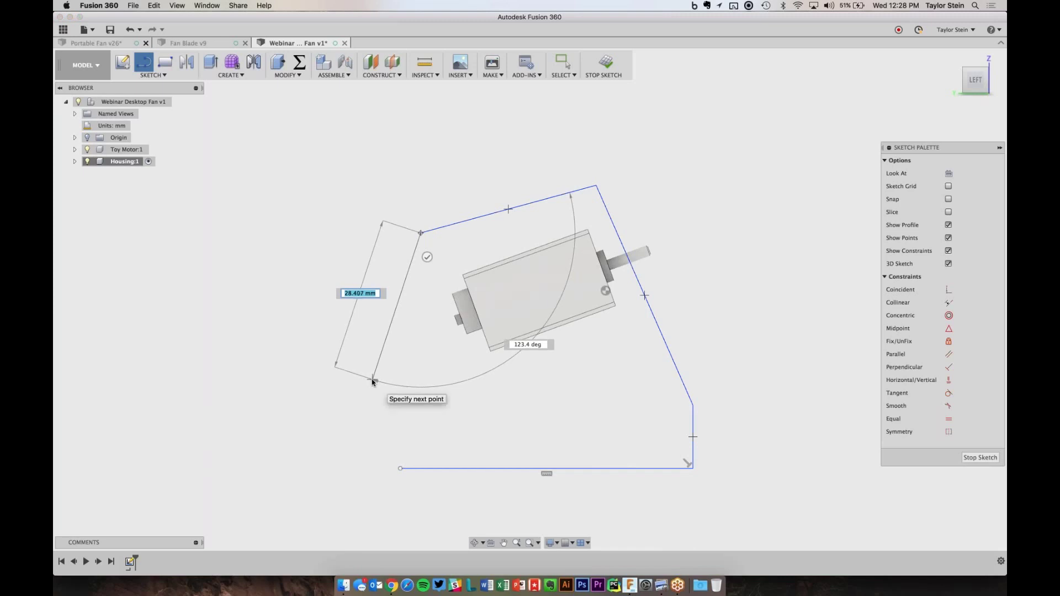
click(373, 380)
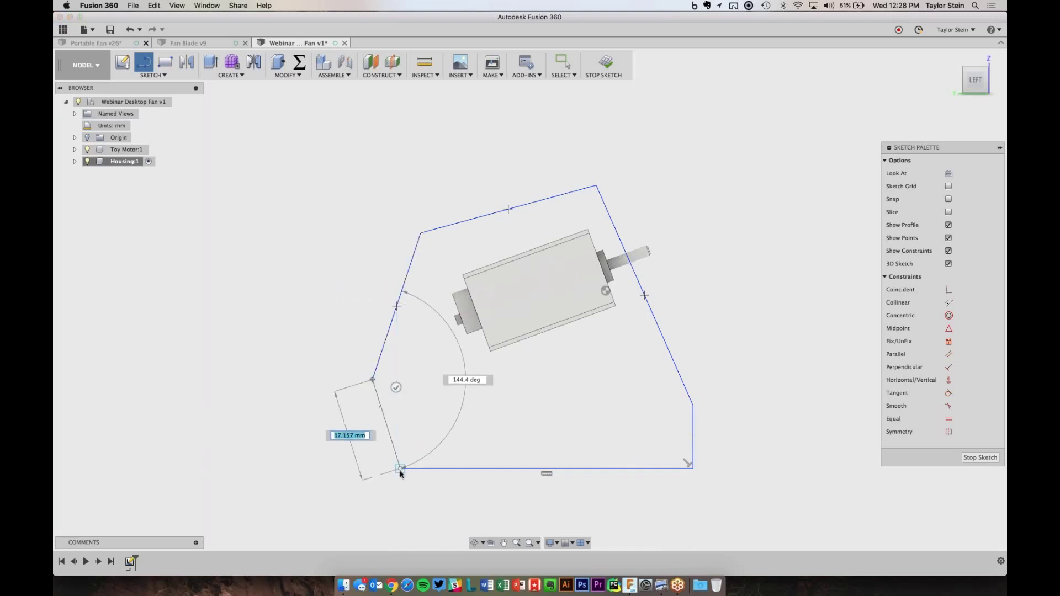
click(400, 468)
key(Escape)
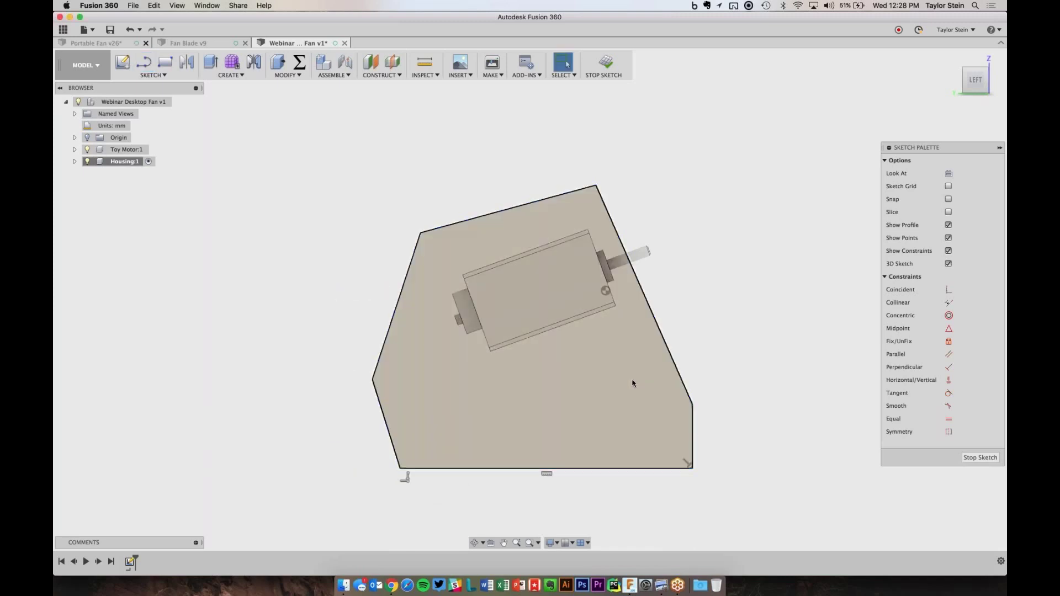
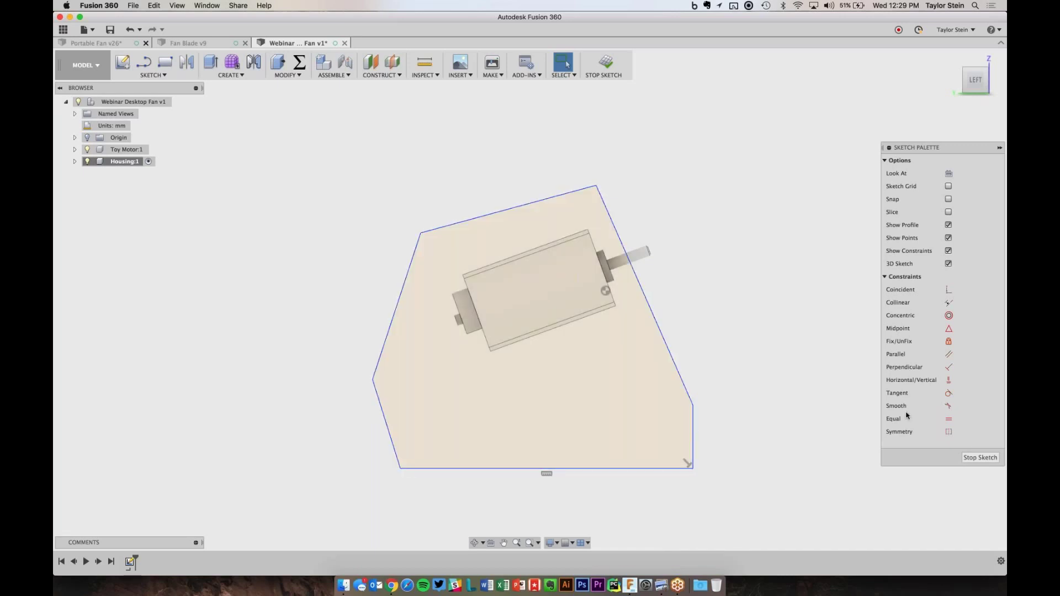
- Constrain the profile's short rear base edge to vertical and lower its upper endpoint to roughly the height of the front one
click(950, 381)
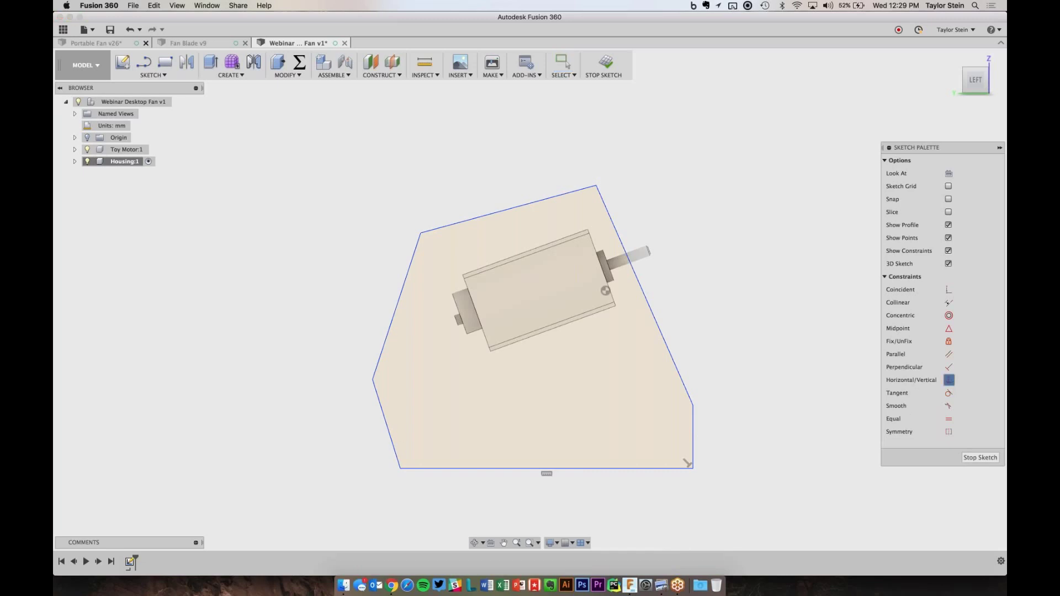
click(390, 433)
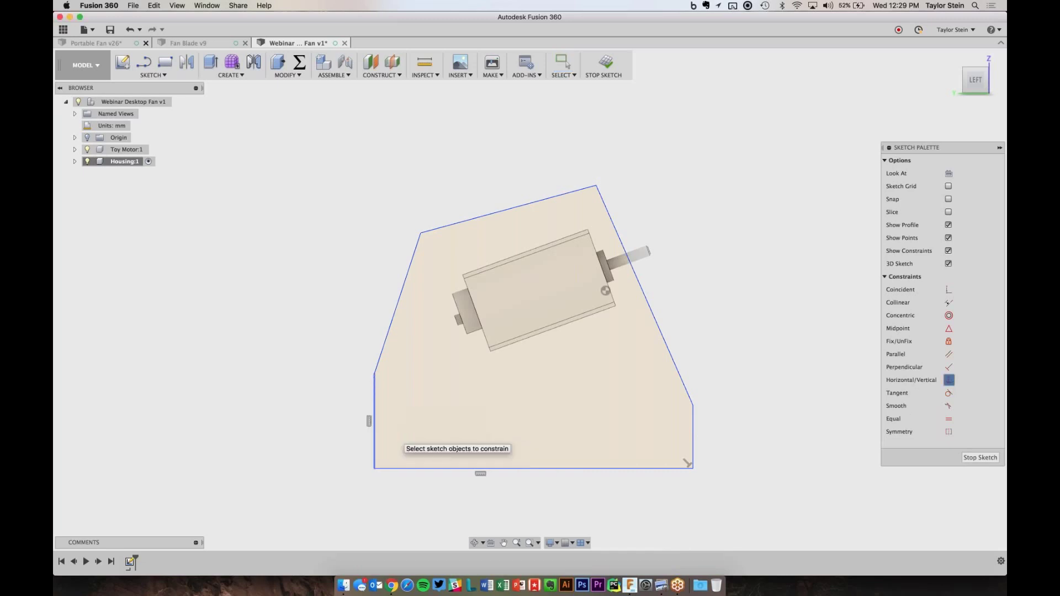
key(Escape)
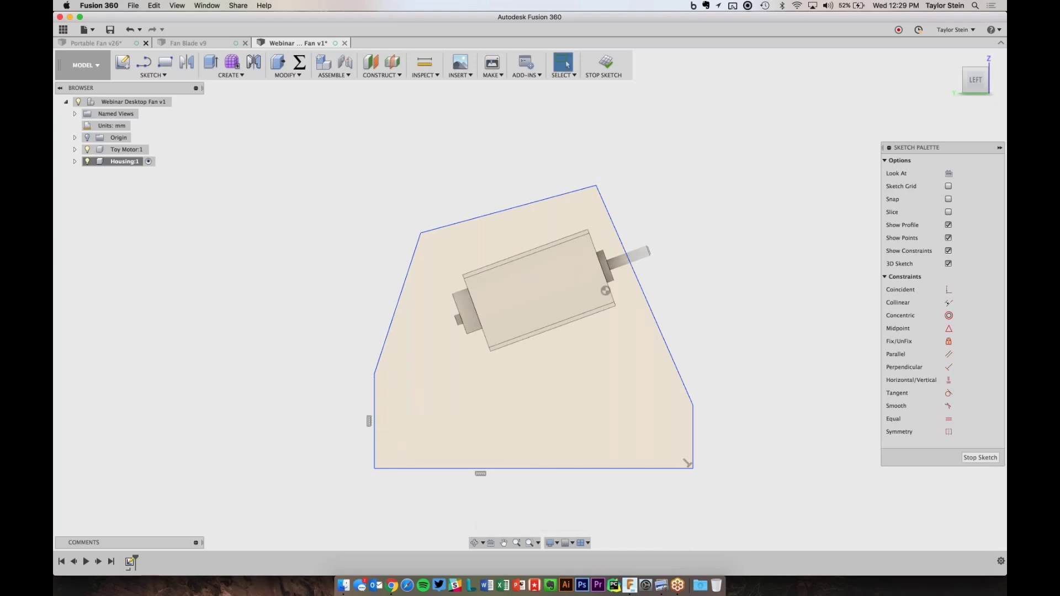
drag(374, 382, 373, 408)
click(363, 425)
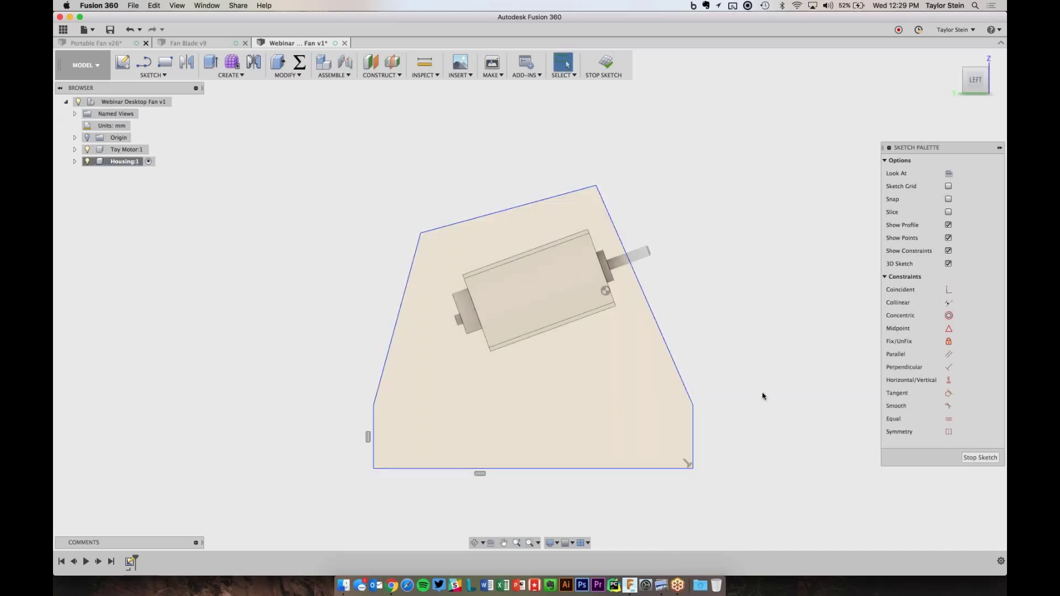
- Apply a Horizontal/Vertical constraint between the upper endpoints of the two short base sides and shift the front endpoint slightly up
click(949, 380)
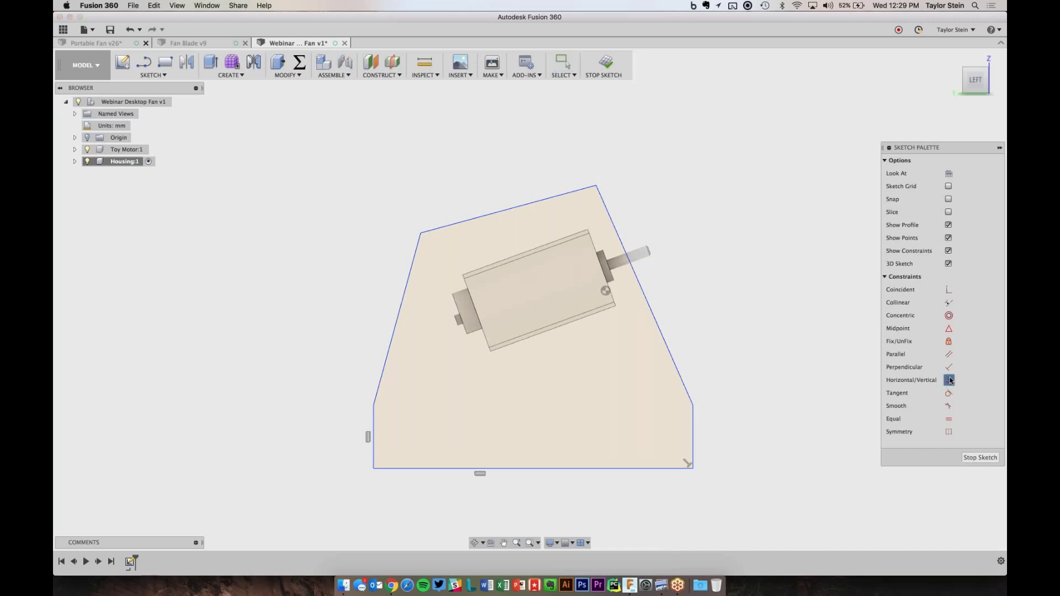
click(375, 408)
click(693, 406)
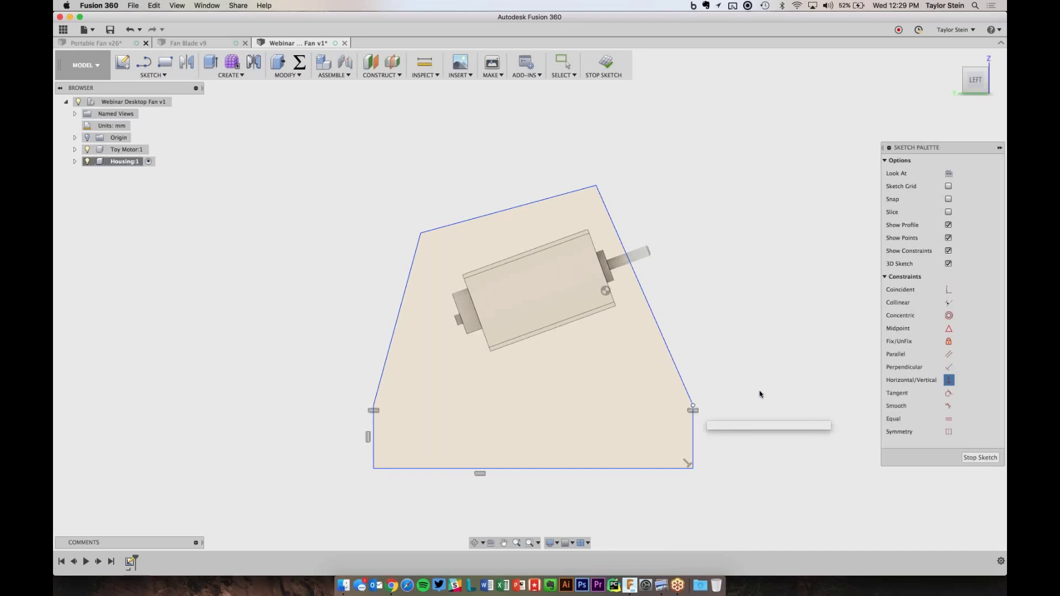
key(Escape)
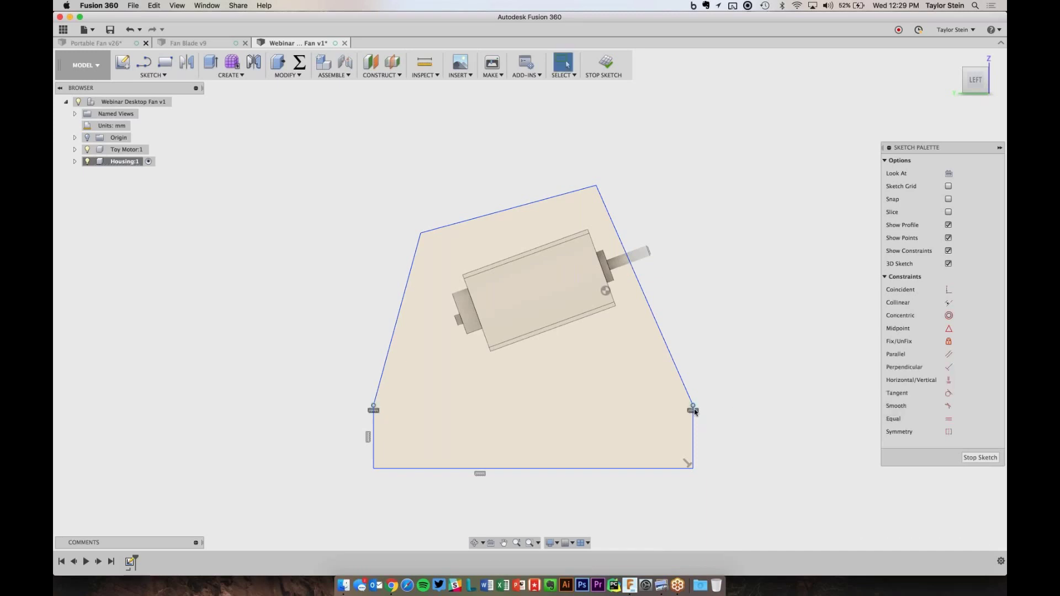
mouse_move(693, 410)
mouse_down()
mouse_move(693, 429)
mouse_move(692, 402)
mouse_up()
- Constrain the profile's sloped top line parallel to the motor's upper edge and move its front corner slightly closer to the motor
click(948, 355)
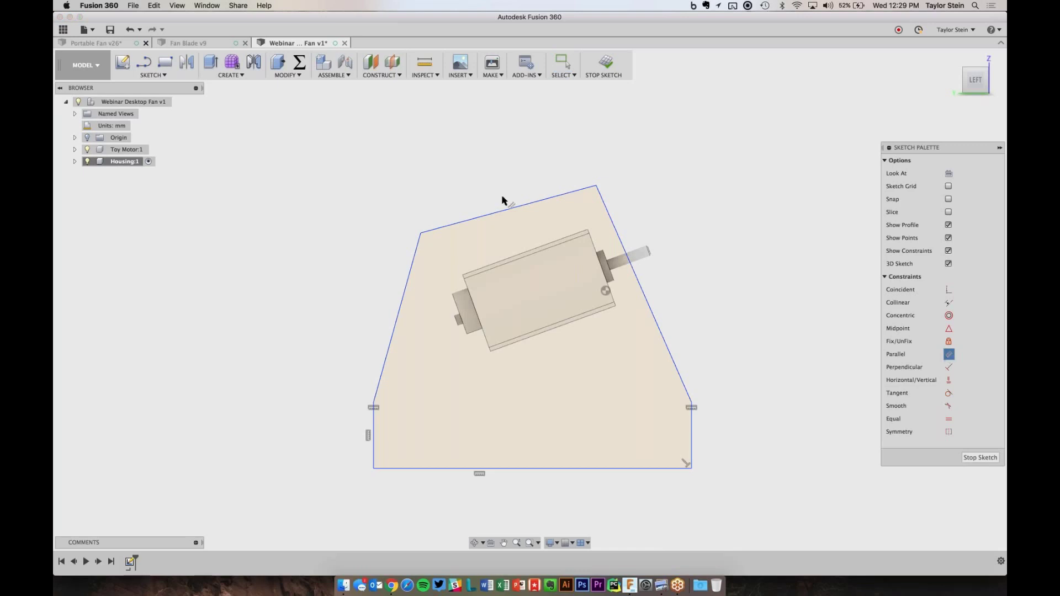
click(519, 206)
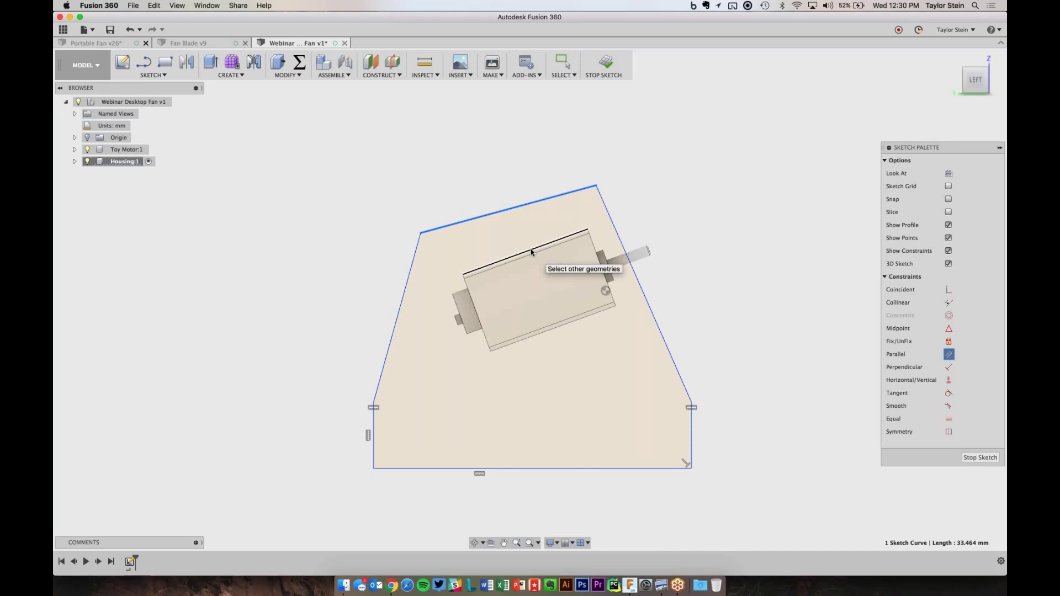
click(532, 252)
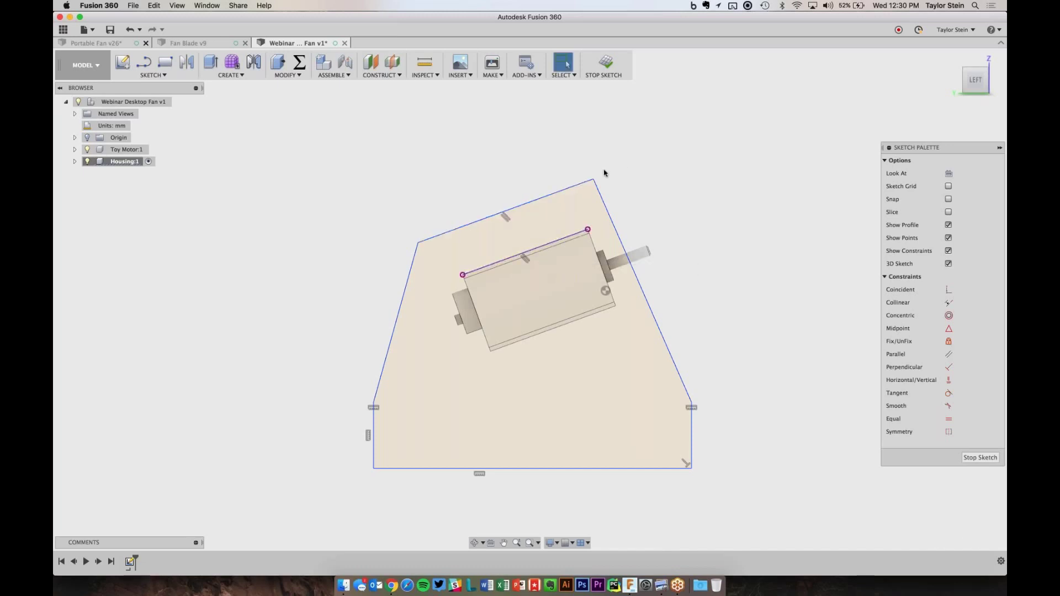
mouse_move(594, 179)
mouse_down()
mouse_move(602, 172)
mouse_move(593, 189)
mouse_up()
click(635, 190)
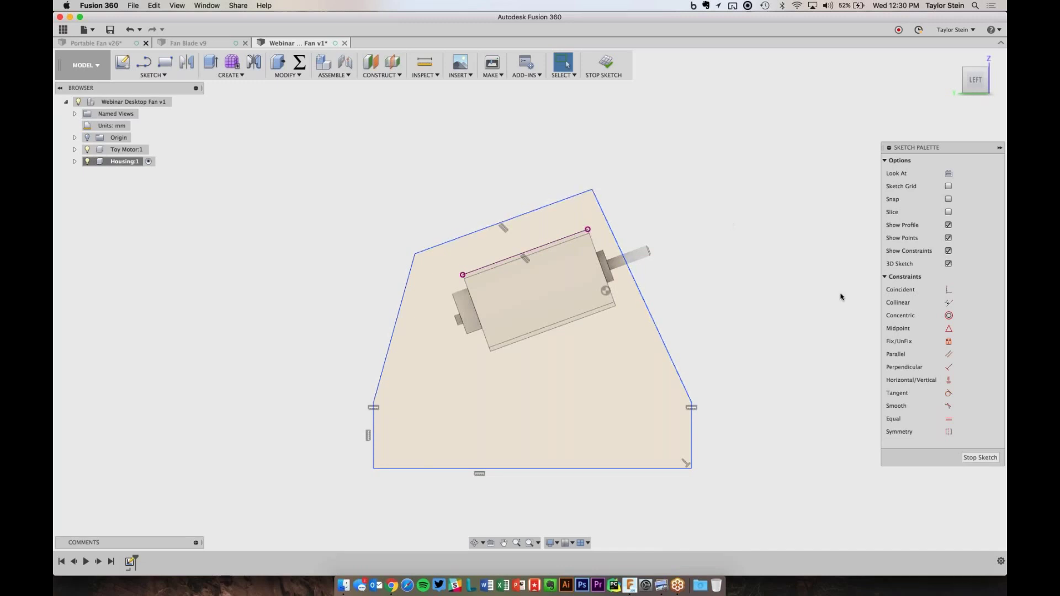
- Constrain the sloped front line perpendicular to the top line and move their shared corner up, farther from the motor
click(949, 368)
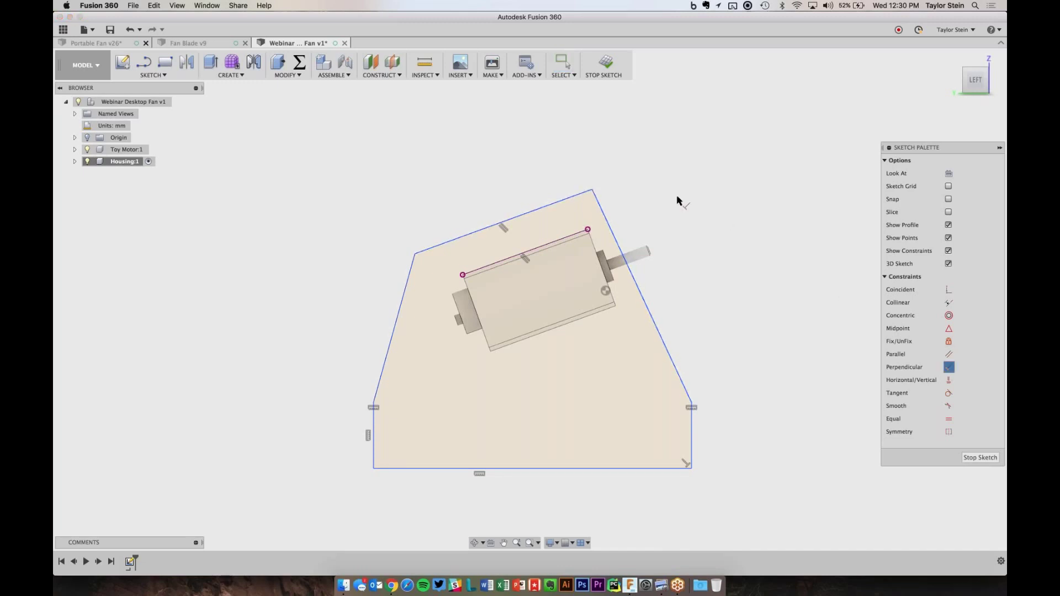
click(587, 193)
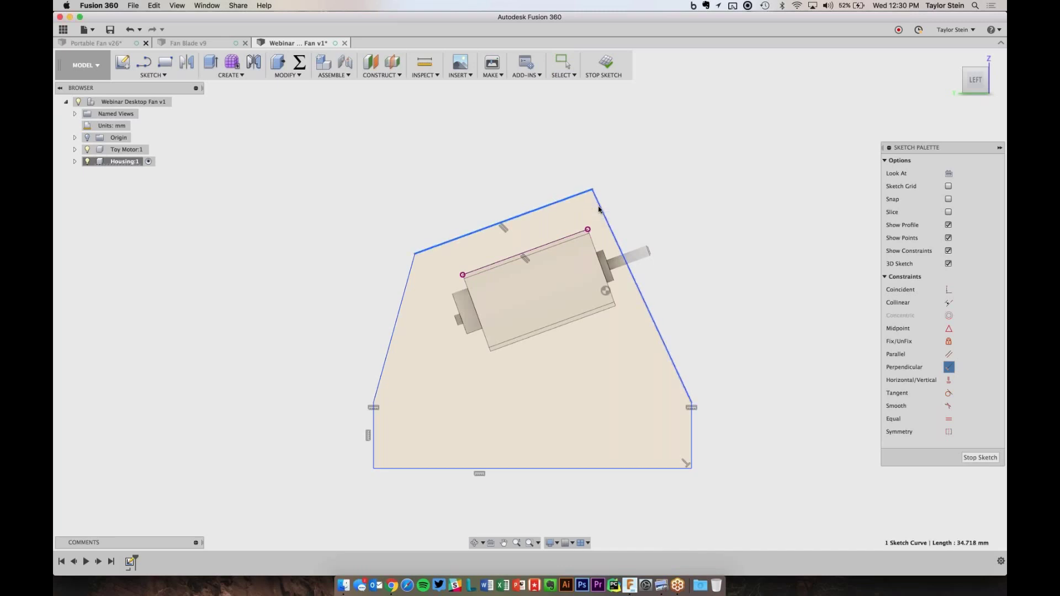
click(599, 209)
drag(610, 185, 649, 192)
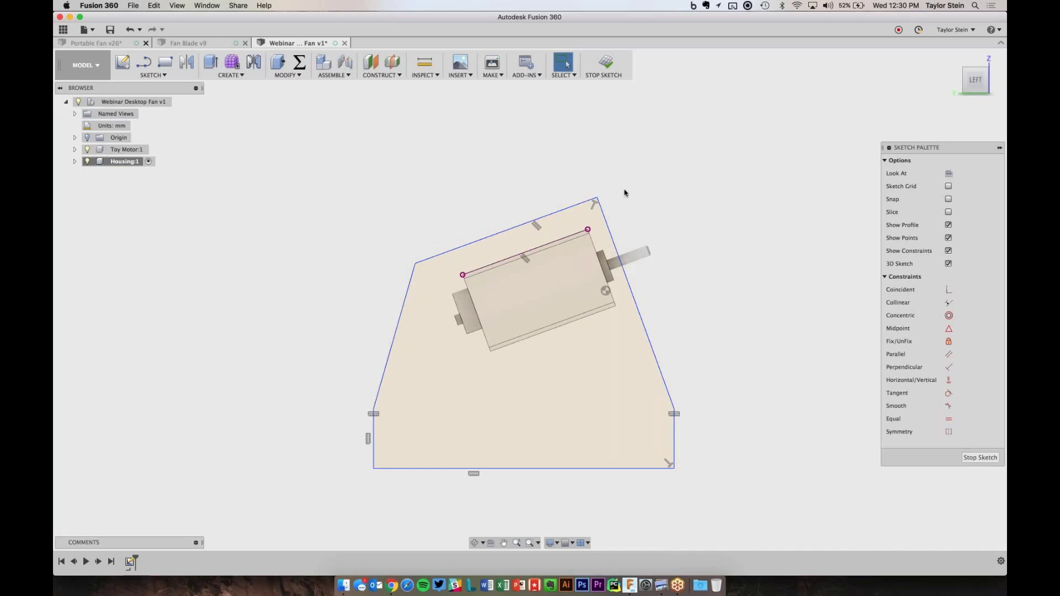
drag(597, 199, 604, 184)
click(667, 185)
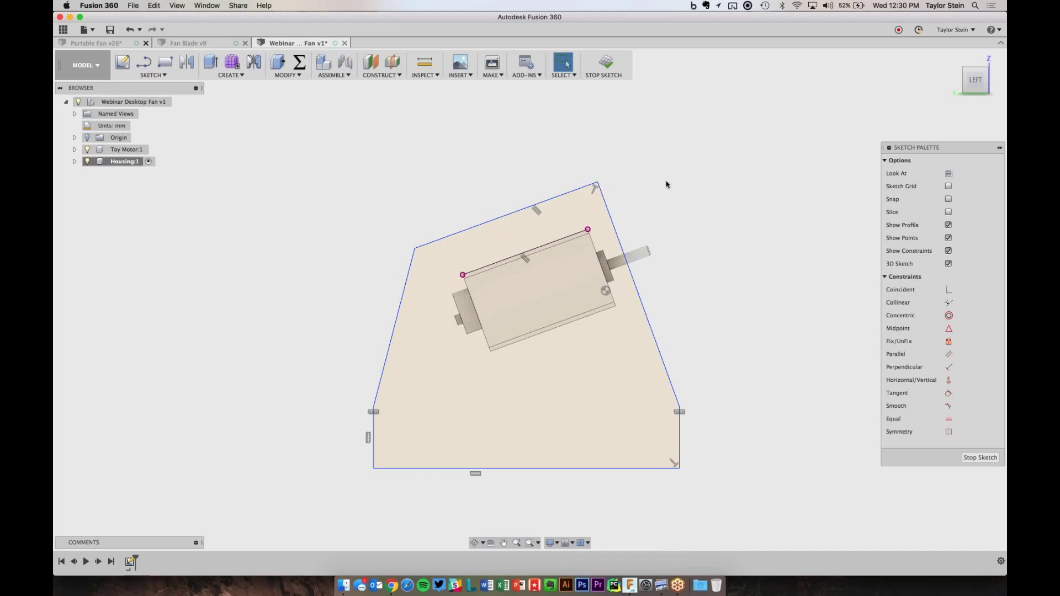
- Dimension the Housing profile's bottom line to 50 mm
click(183, 72)
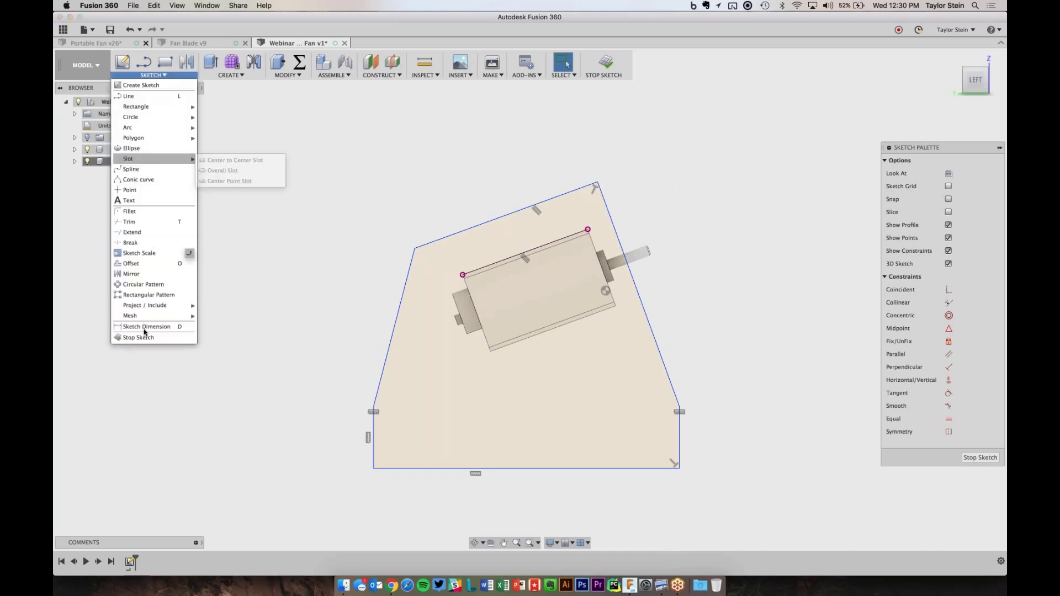
click(144, 329)
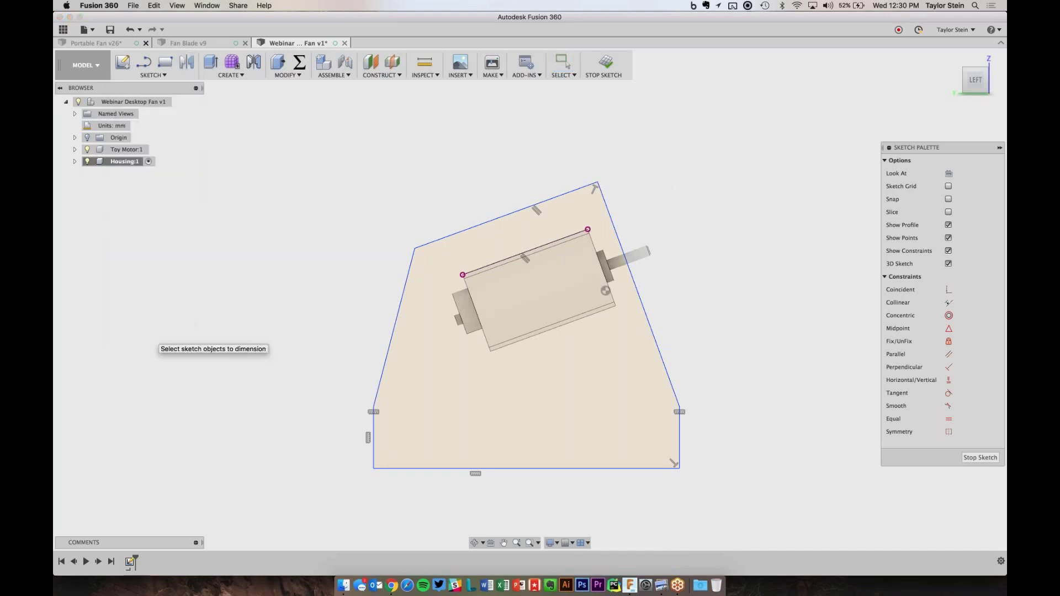
click(570, 469)
click(528, 503)
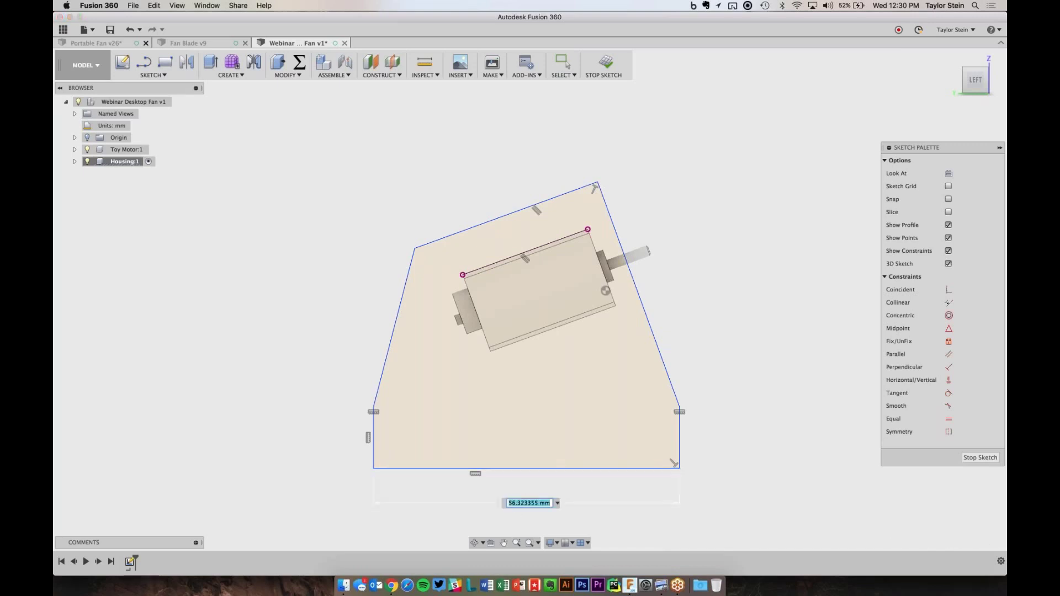
text(50)
key(Return)
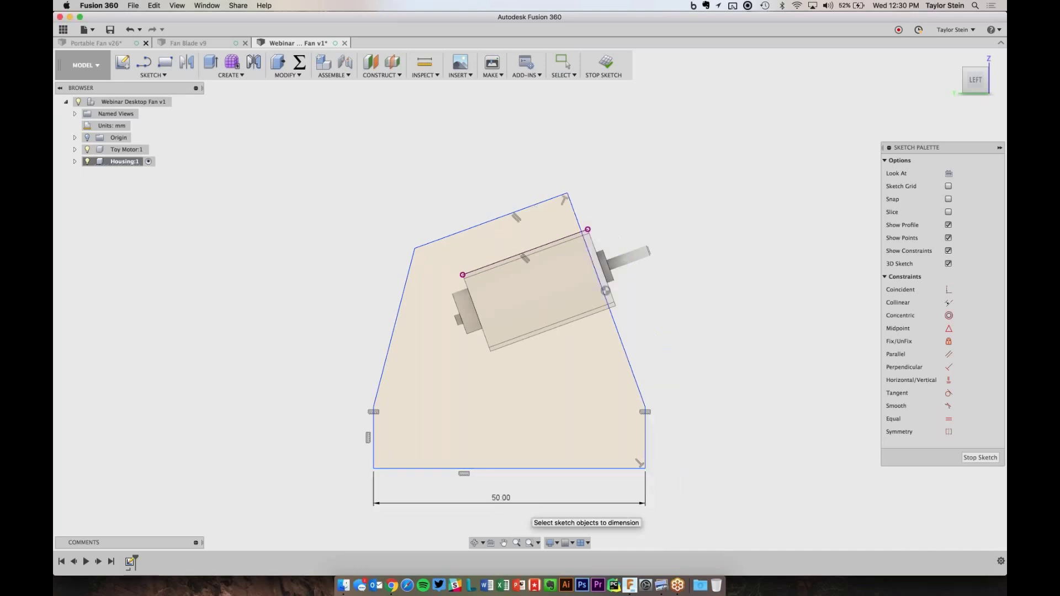
key(Escape)
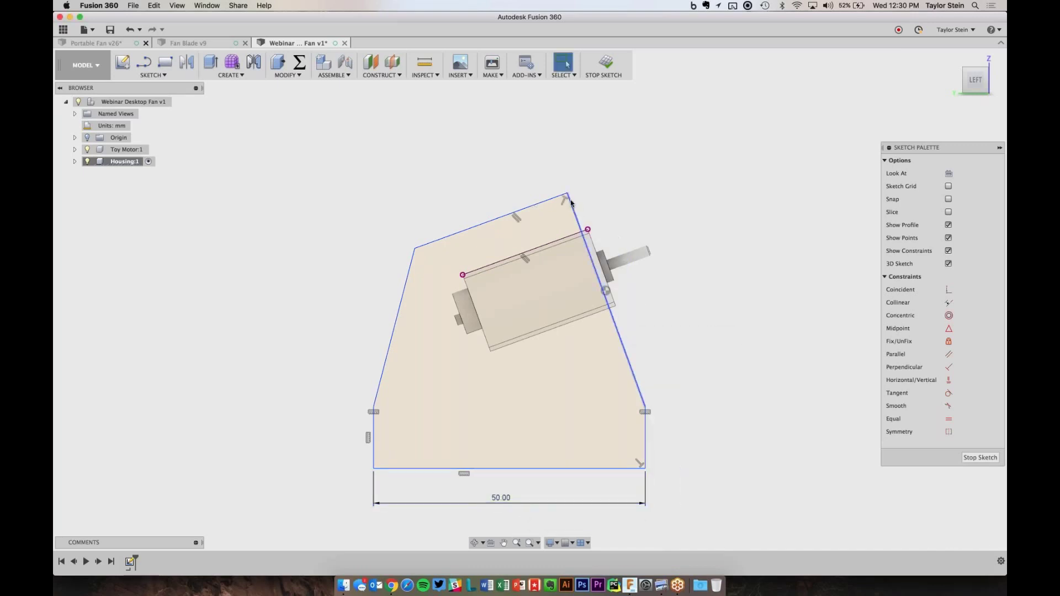
- Reshape the profile around the motor by moving its top front corner forward, raising the base, and lowering the short front side's upper endpoint
mouse_move(567, 195)
mouse_down()
mouse_move(604, 179)
mouse_move(598, 188)
mouse_up()
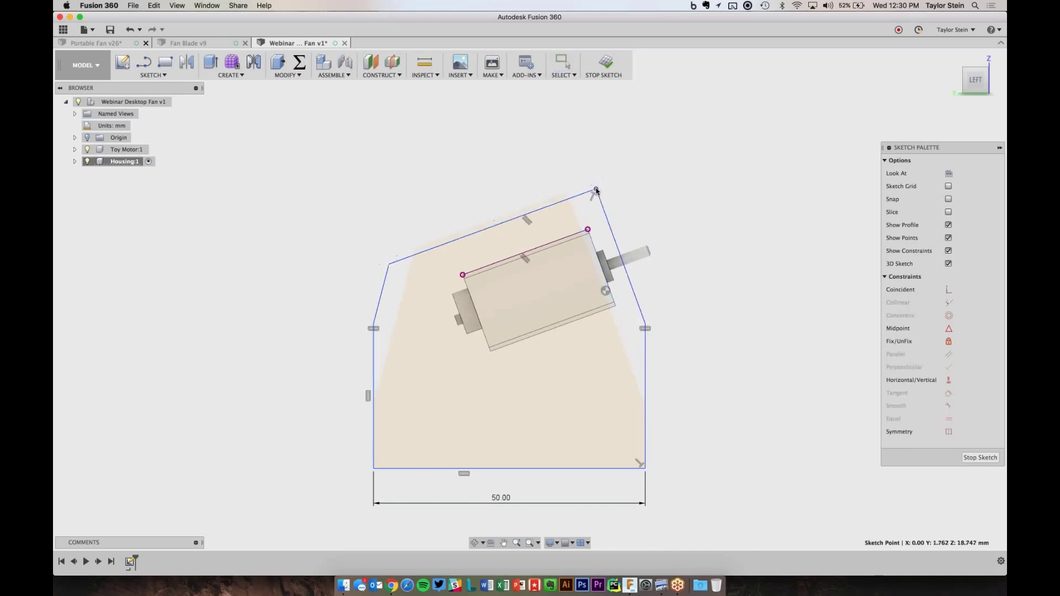
drag(645, 467, 650, 433)
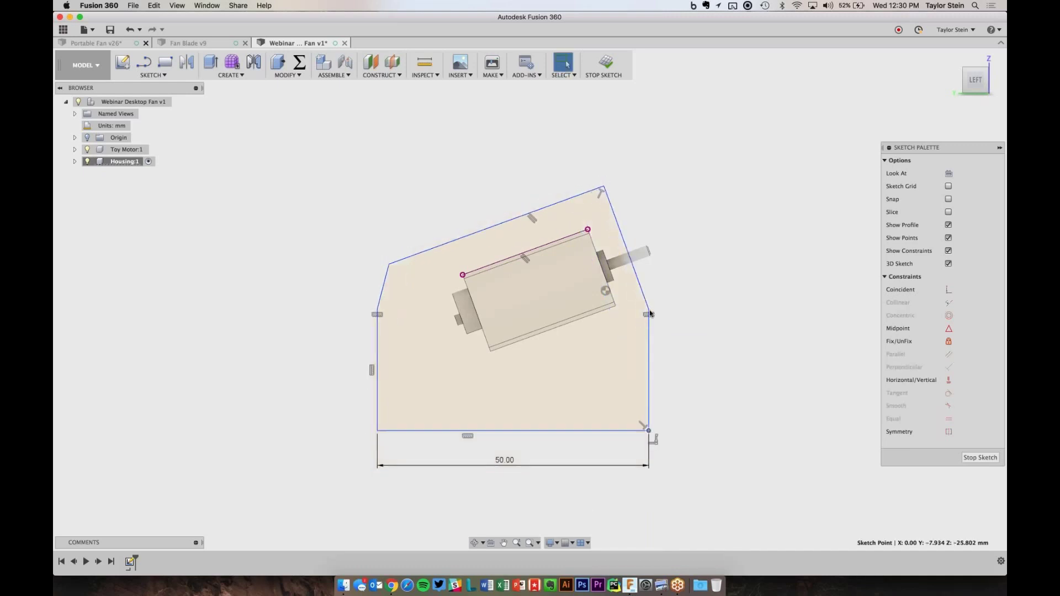
drag(649, 314, 656, 357)
click(721, 351)
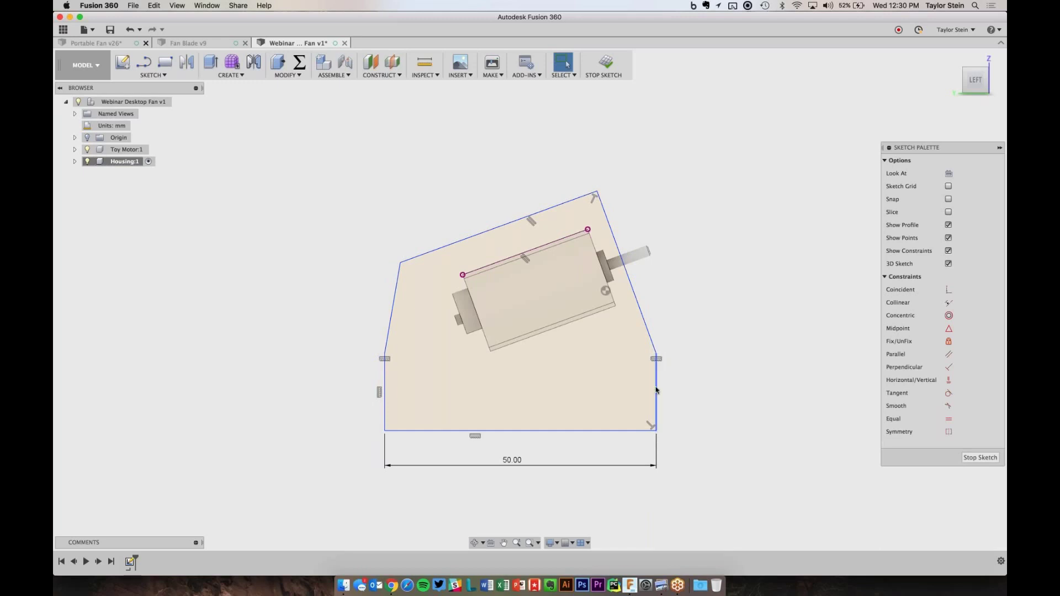
- Dimension the short vertical front side of the profile to 10 mm
key(d)
click(658, 394)
click(677, 393)
text(10)
key(Return)
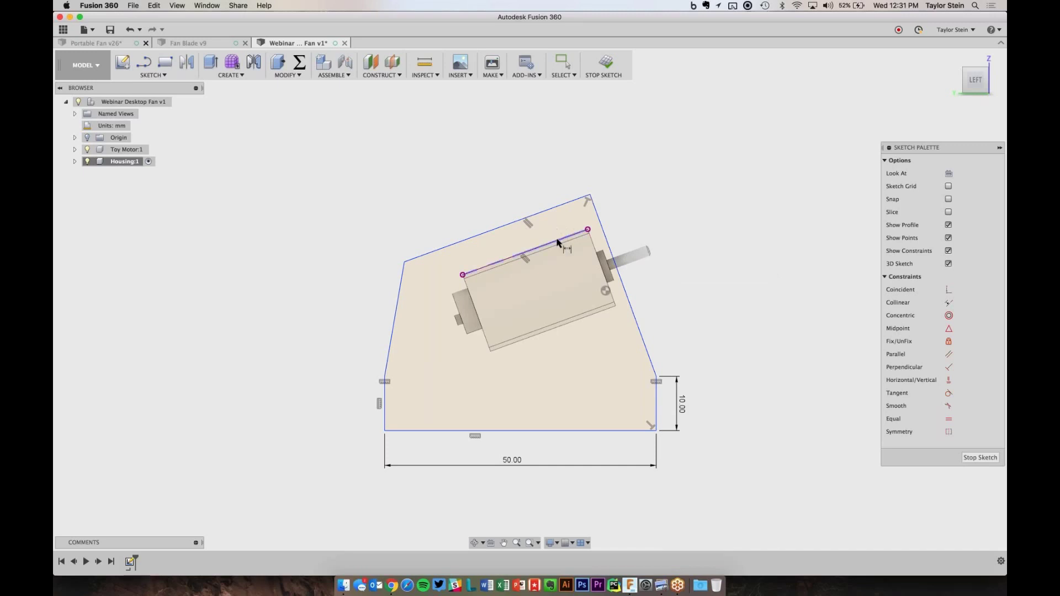
- Set the distance between the profile's sloped top line and the motor's upper edge to 4 mm
click(560, 207)
click(561, 239)
click(632, 199)
text(4)
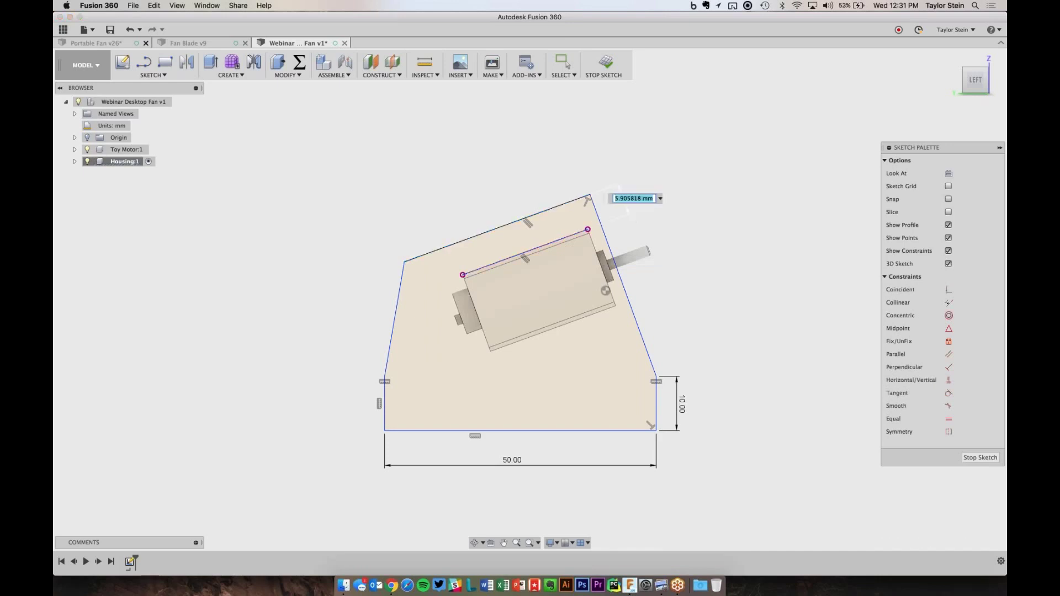
key(Return)
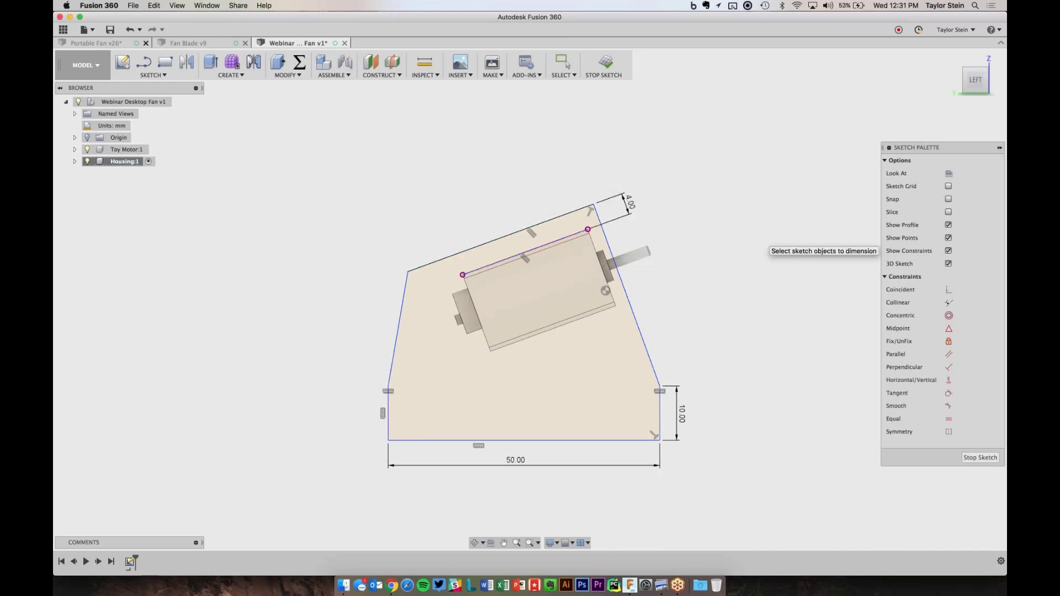
click(408, 272)
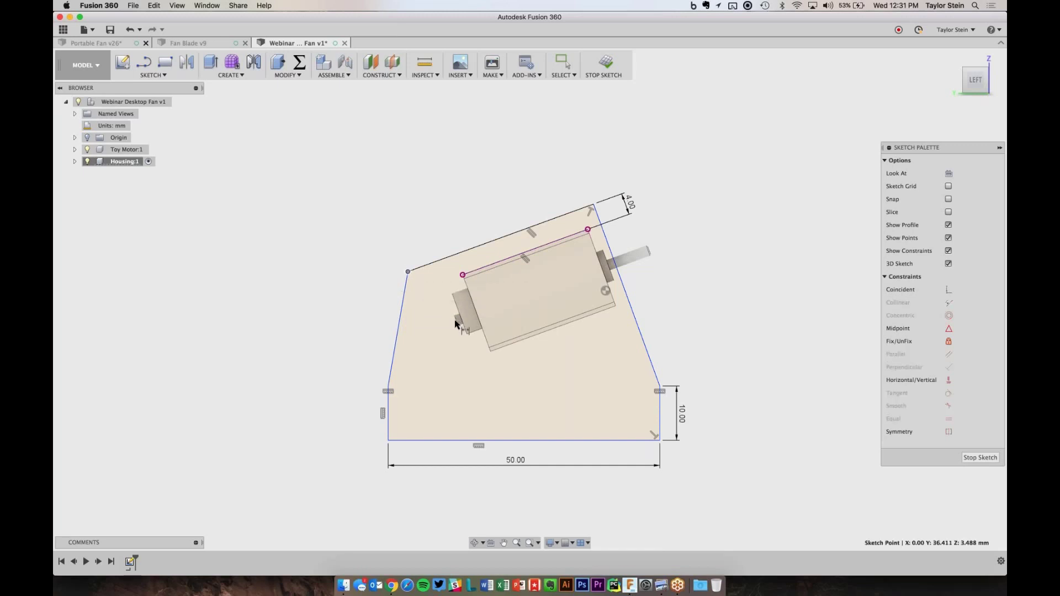
click(456, 321)
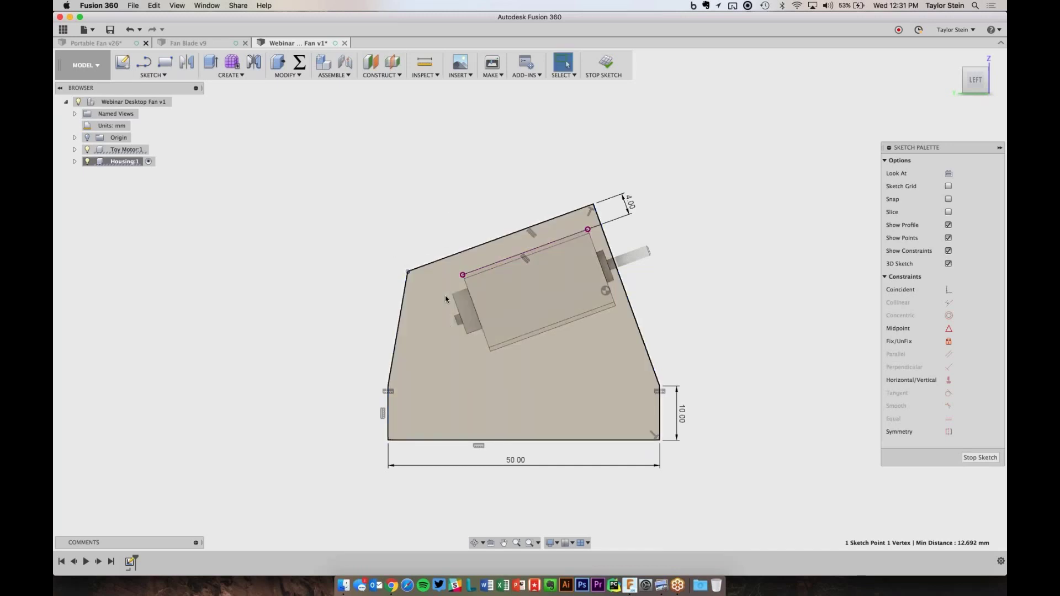
scroll(445, 296, up, 3)
key(Escape)
- Dimension the distance from the motor's rear tip edge to the profile's top rear corner as 4 mm
click(383, 338)
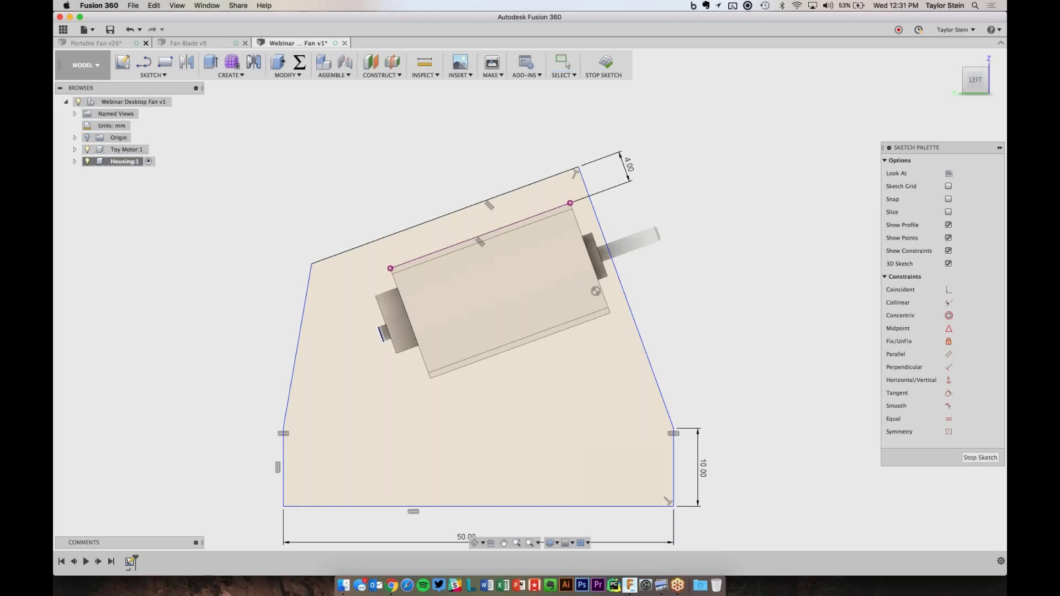
click(312, 264)
click(319, 223)
text(4)
key(Return)
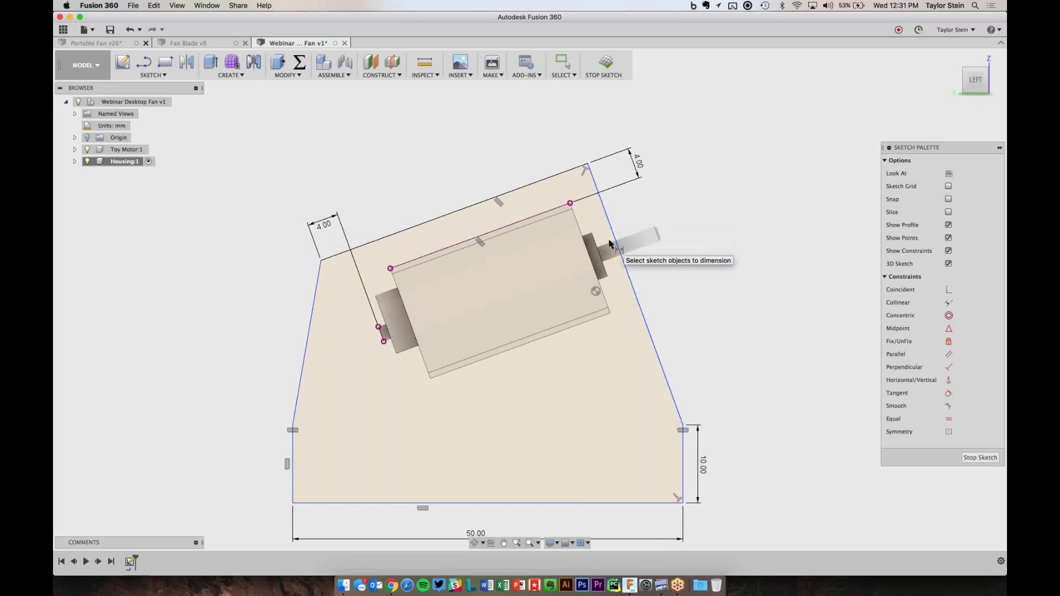
- Set the distance between the profile's sloped front line and the front edge of the motor body to 1 mm
click(604, 207)
click(580, 231)
click(563, 148)
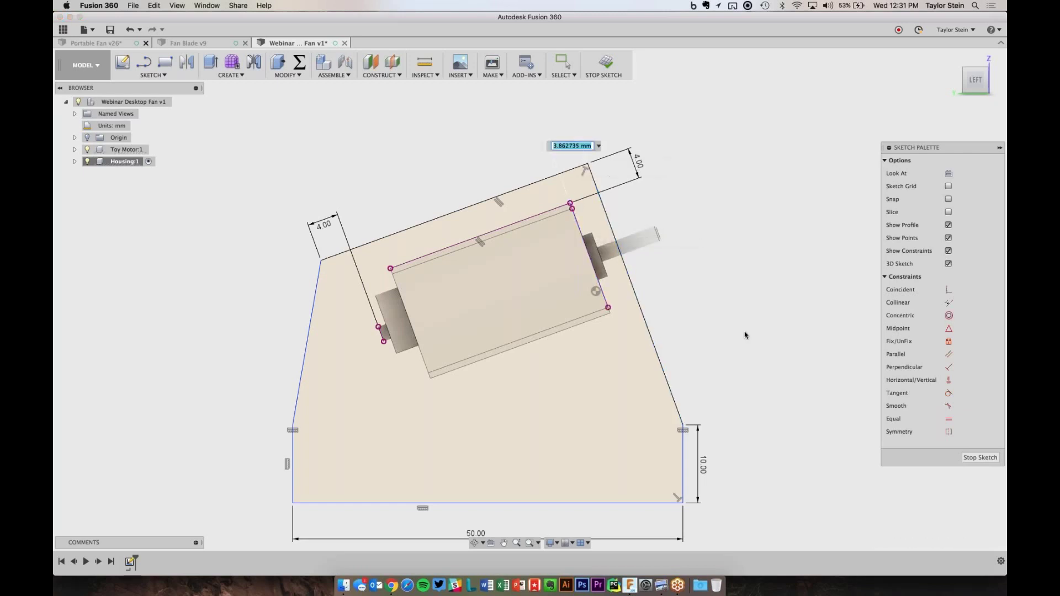
text(1)
key(Return)
key(Escape)
scroll(710, 269, down, 3)
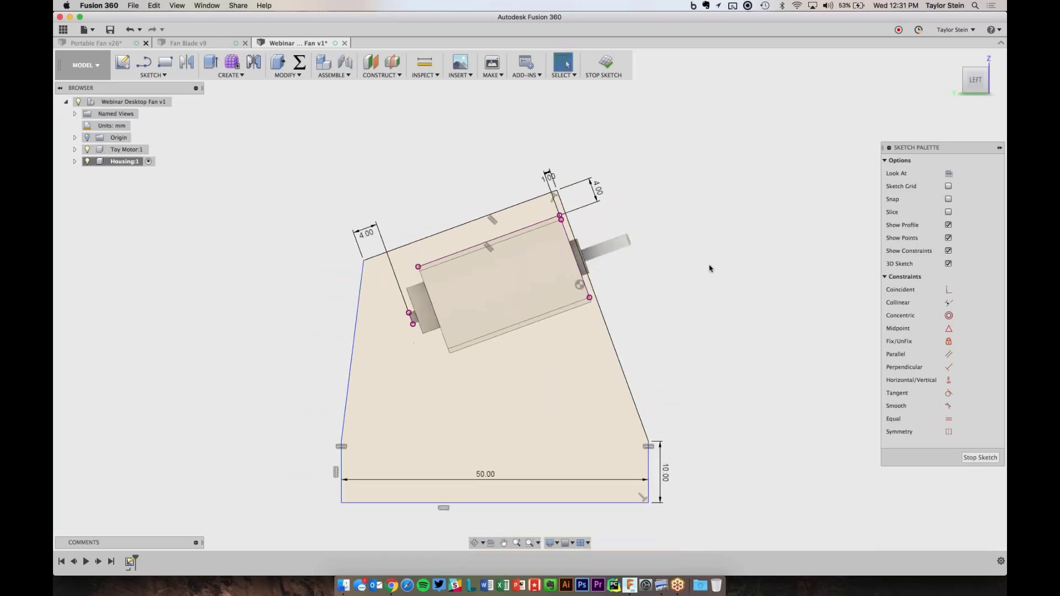
- Shift the sloped rear line outward and dimension its angle to the bottom line as 70 degrees
mouse_move(352, 396)
mouse_down()
mouse_move(331, 393)
mouse_move(320, 372)
mouse_move(326, 400)
mouse_move(320, 371)
mouse_up()
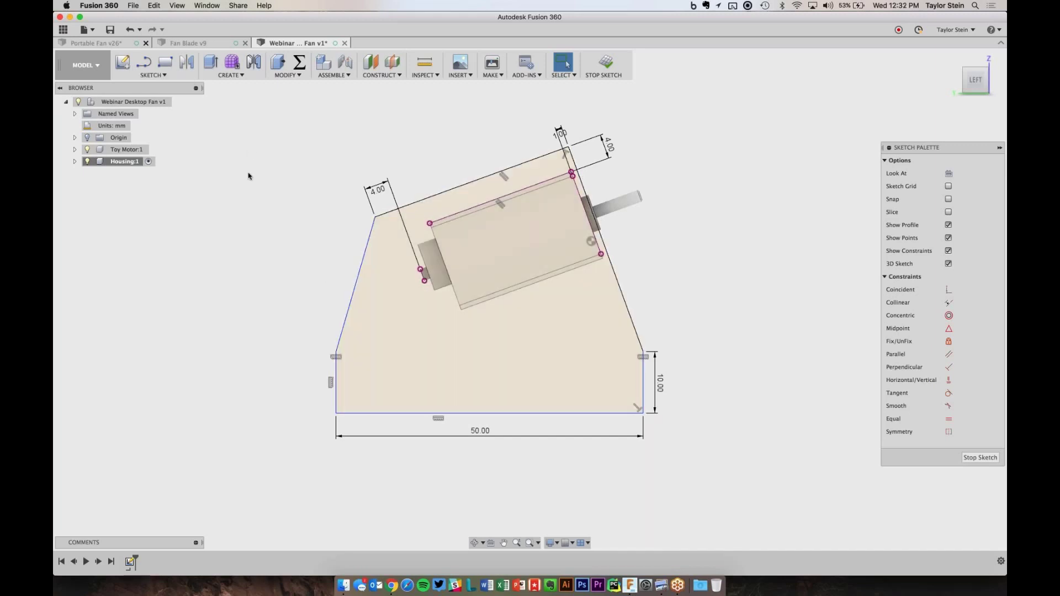
click(360, 279)
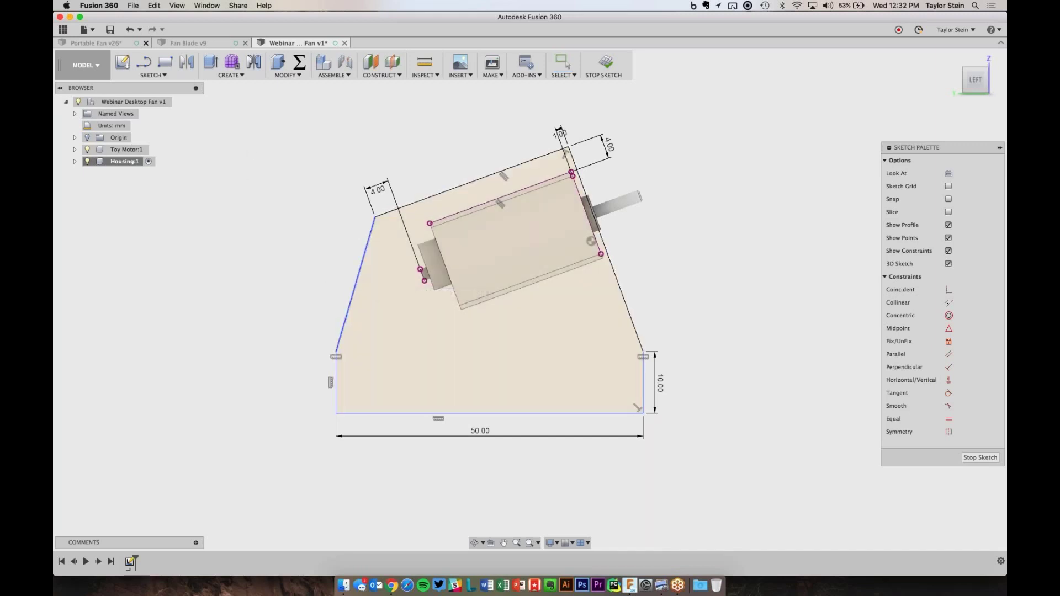
click(418, 413)
click(386, 349)
text(70)
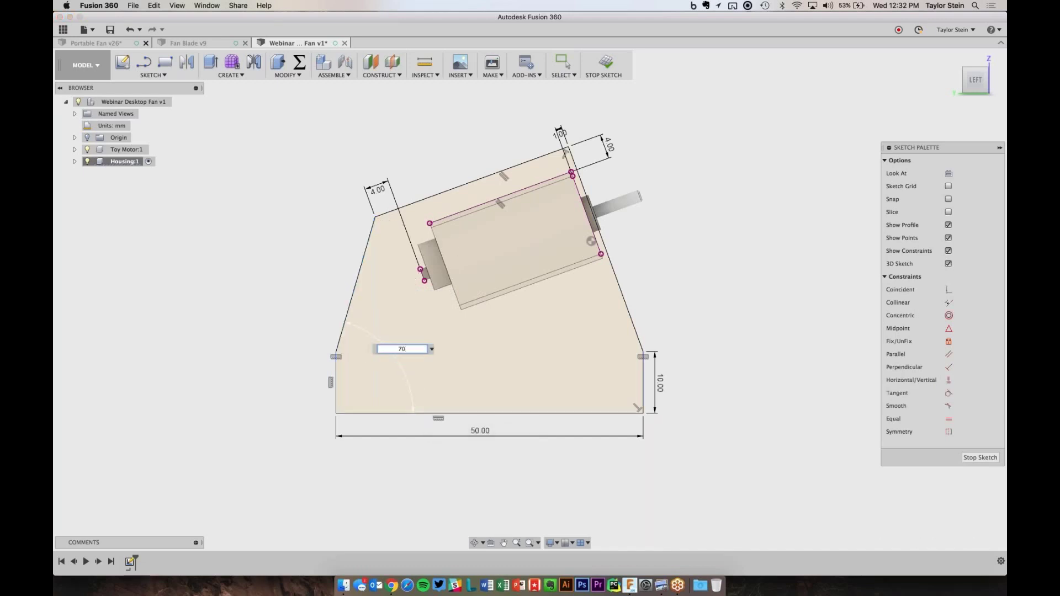
key(Return)
key(Escape)
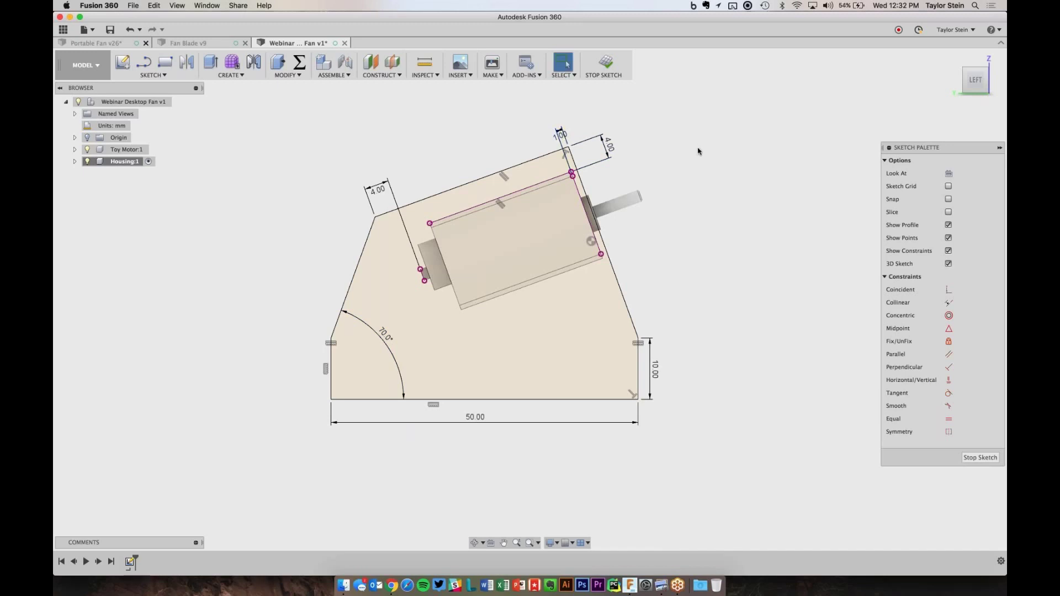
- Finish the sketch and set up an extrusion of the Housing profile with a distance of 15 mm
click(605, 59)
shift+scroll(697, 170, right, 5)
shift+scroll(696, 171, right, 3)
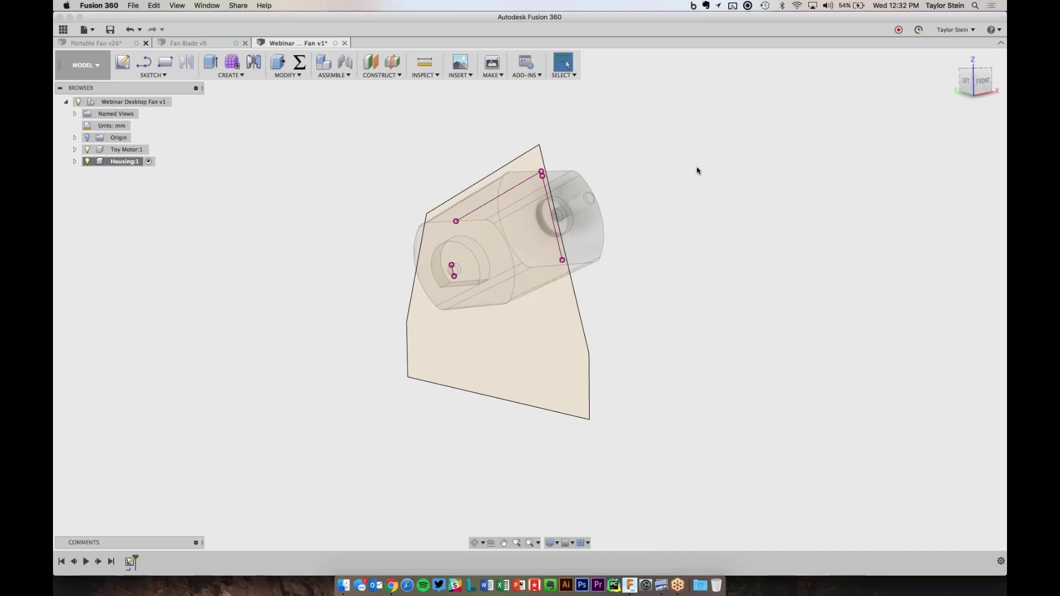
click(210, 62)
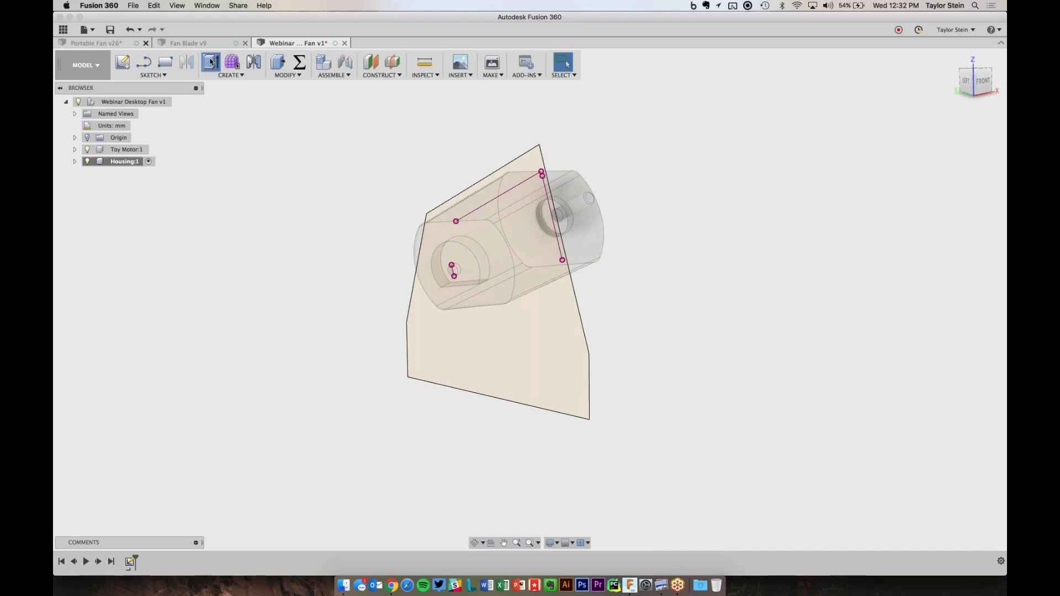
click(520, 328)
shift+middle_drag(757, 296, 797, 243)
click(966, 81)
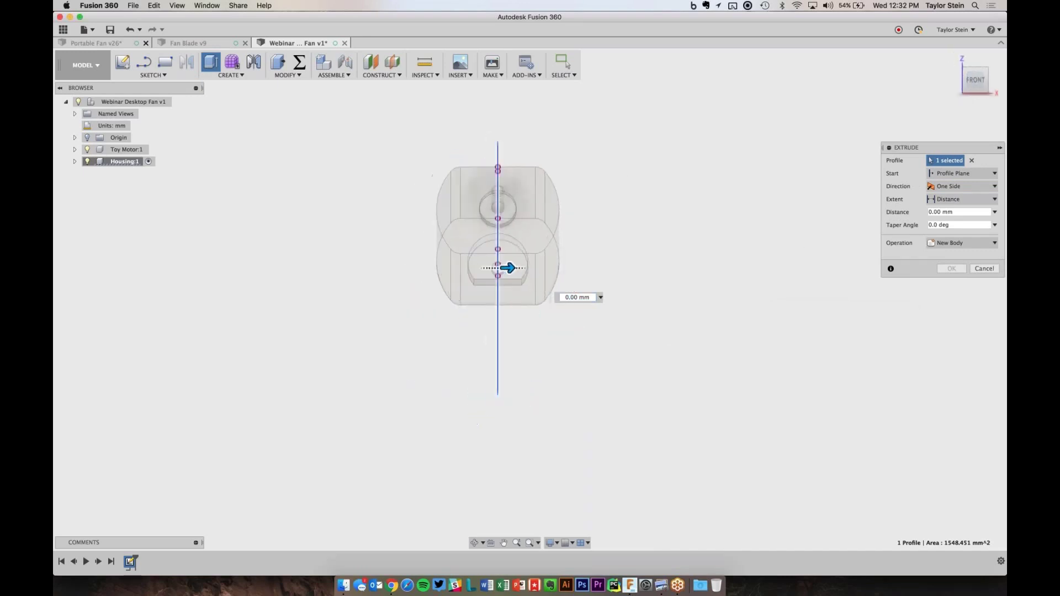
drag(507, 268, 587, 266)
text(15)
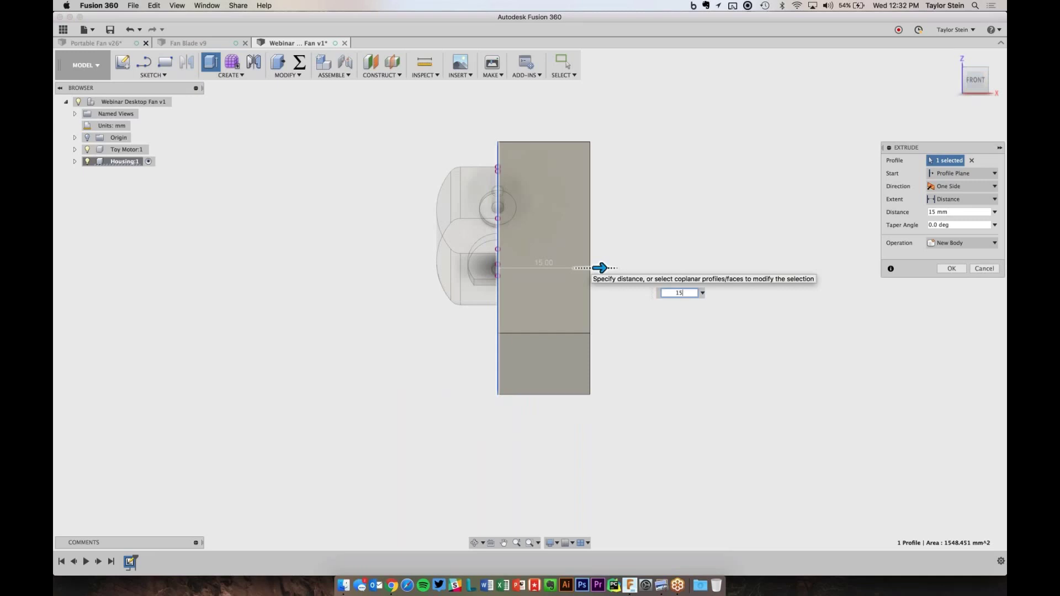
- View the extrusion preview in the Shaded with Hidden Edges style and restore Shaded with Visible Edges Only
click(551, 544)
mouse_move(619, 458)
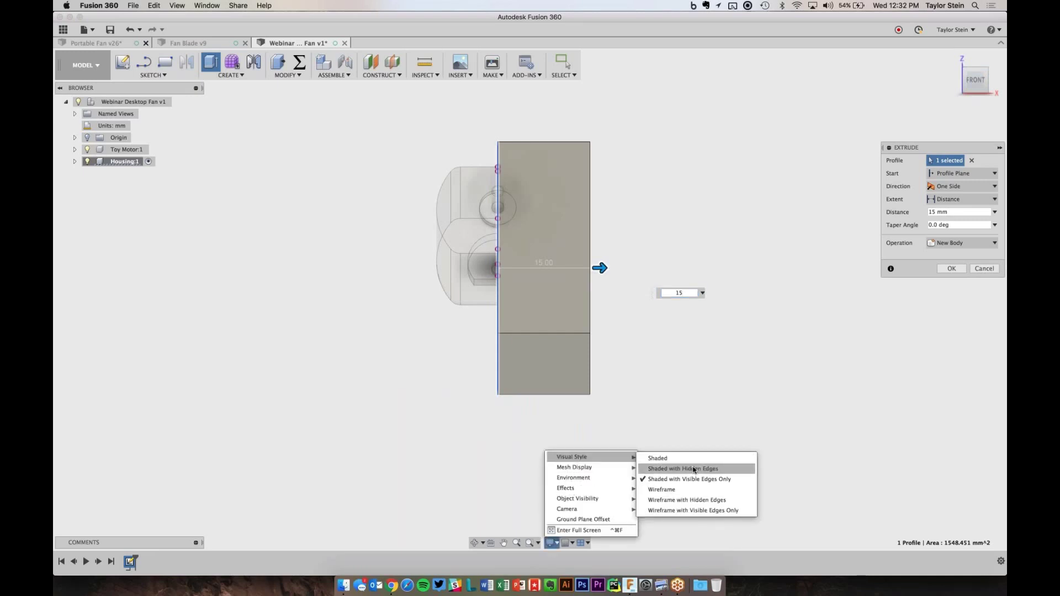
click(694, 469)
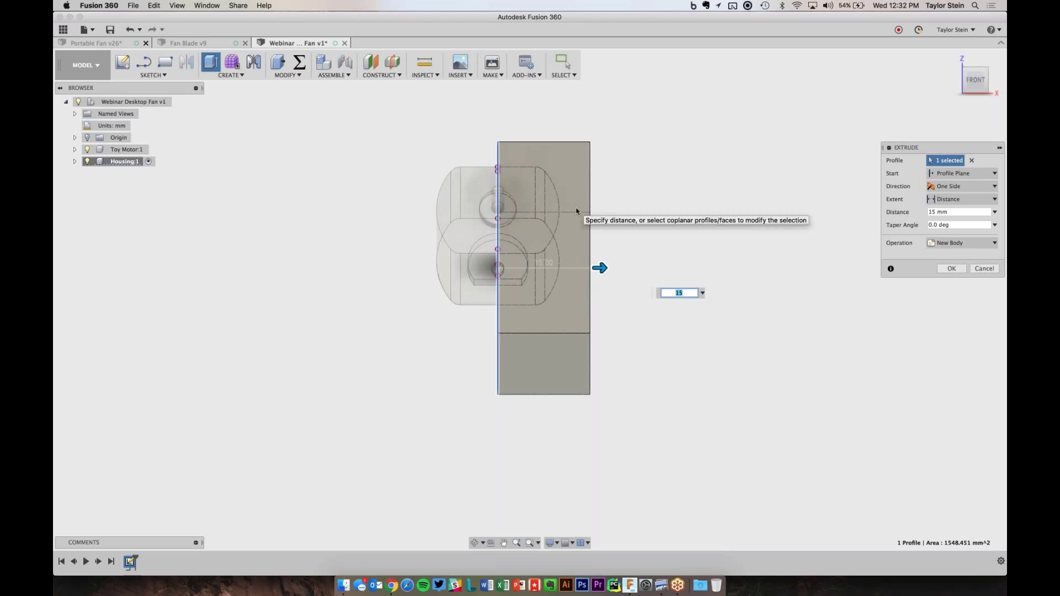
click(552, 543)
mouse_move(595, 458)
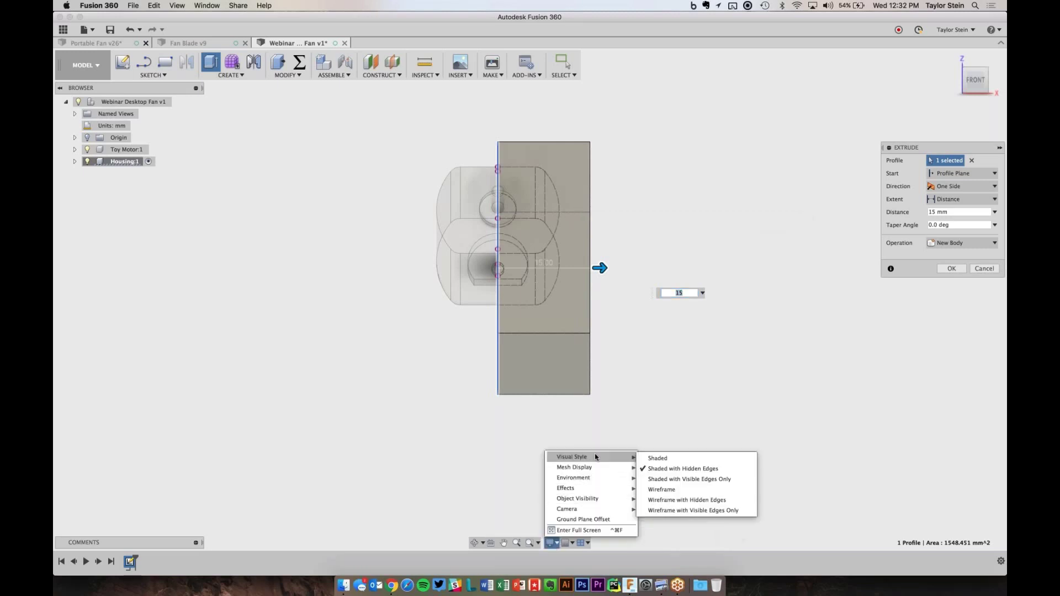
click(681, 480)
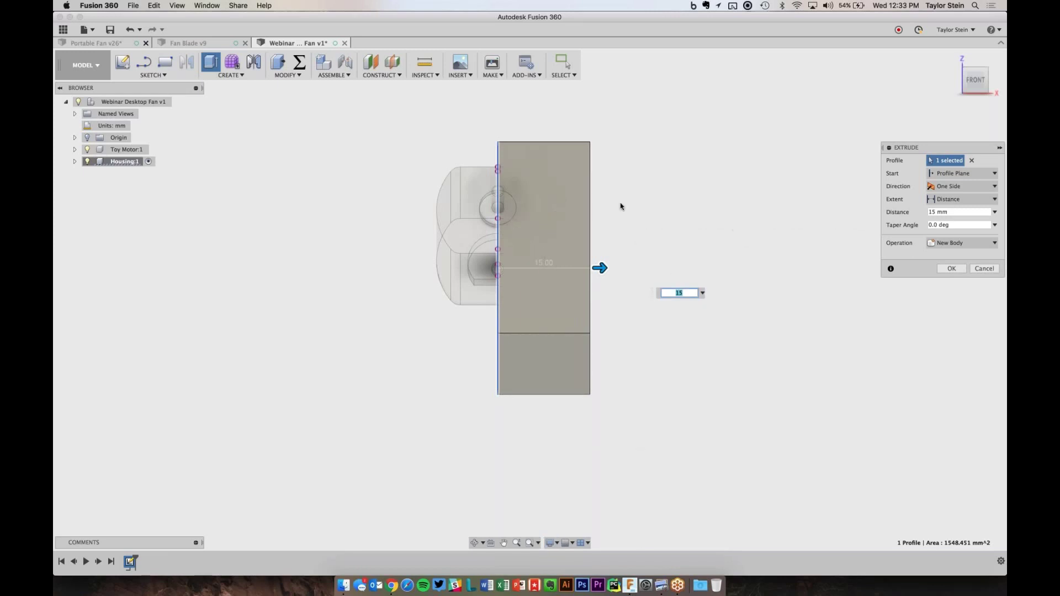
- Make the 15 mm extrusion symmetric about the profile plane and complete it as a new body
click(975, 192)
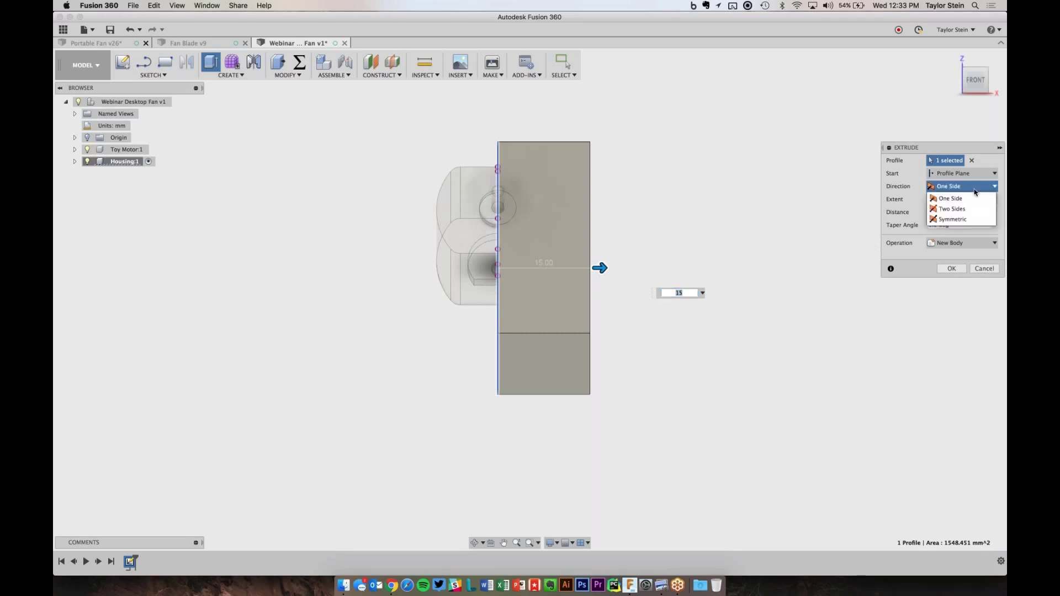
click(955, 219)
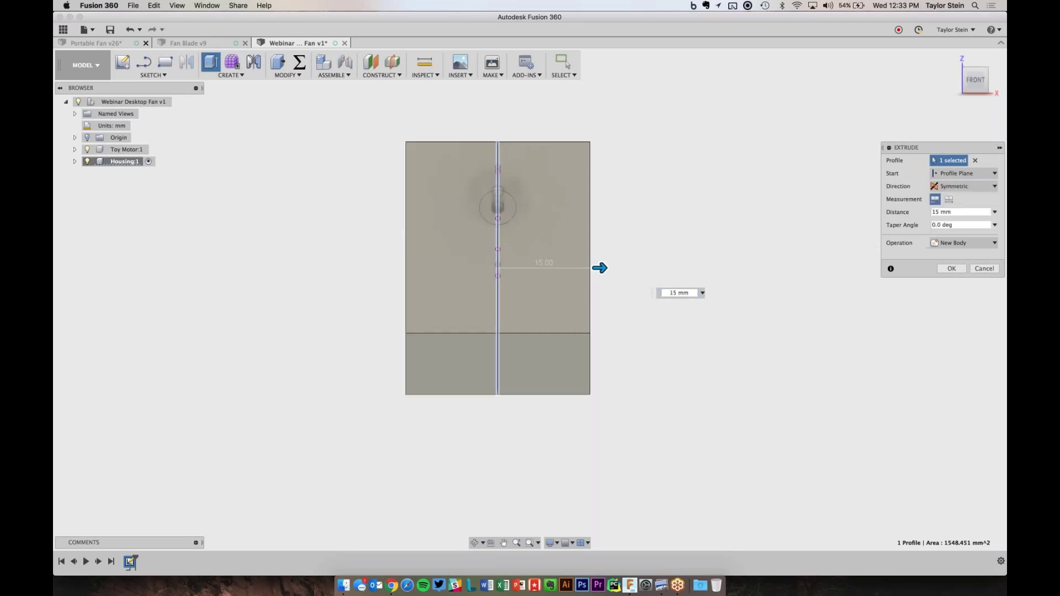
click(951, 268)
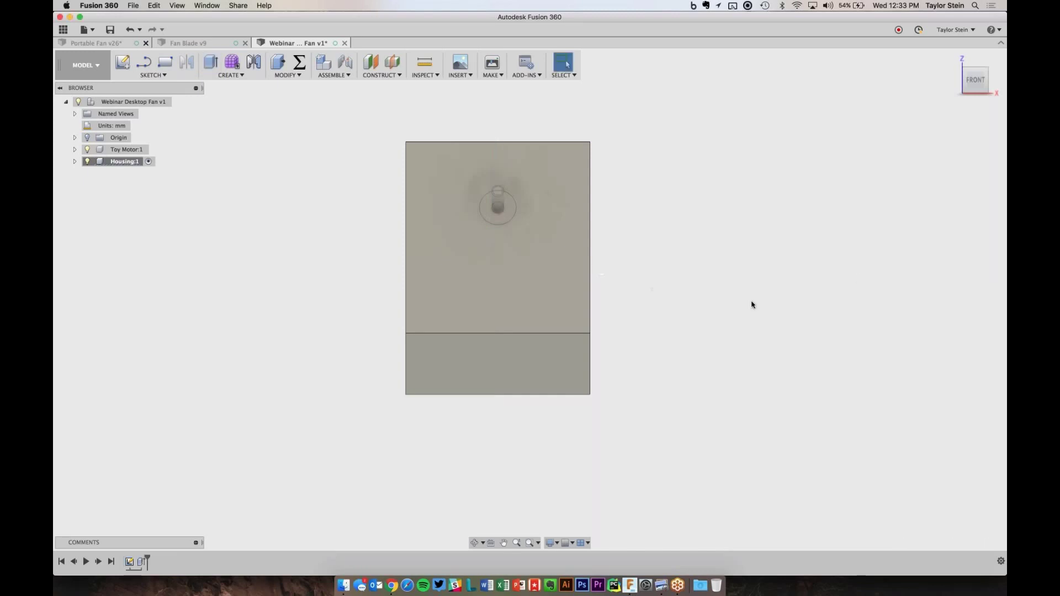
key(shift+F6)
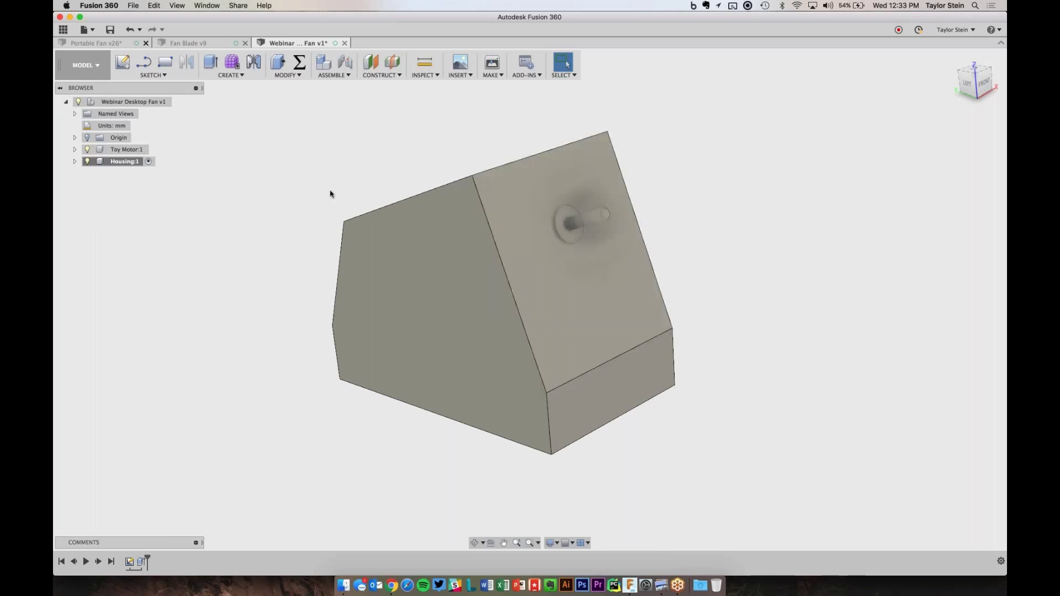
- Start a sketch on the Housing's sloped front face and hide the Housing body to expose the motor behind it
click(130, 66)
click(474, 241)
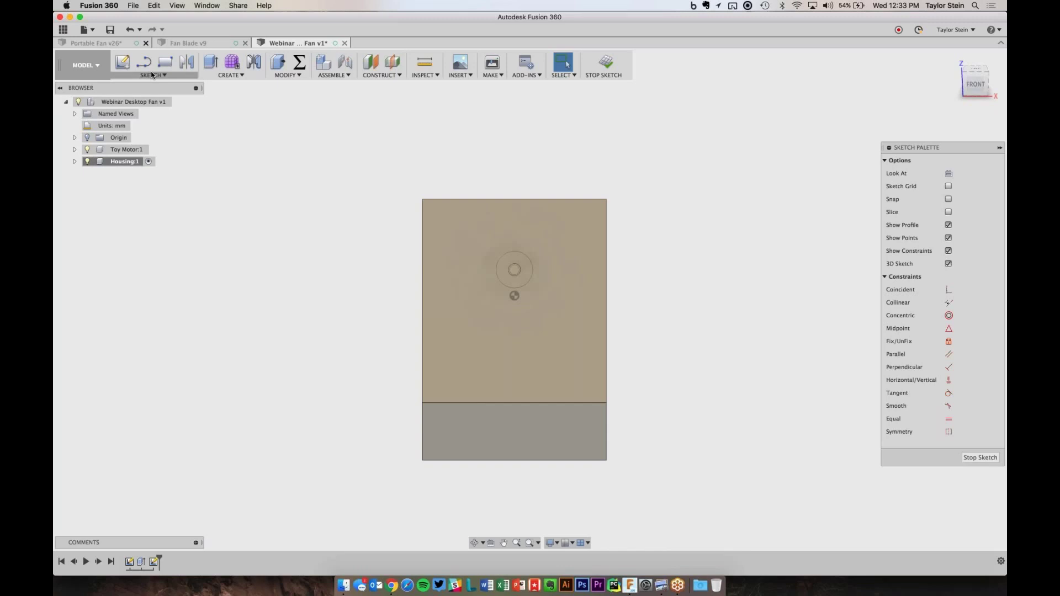
click(74, 161)
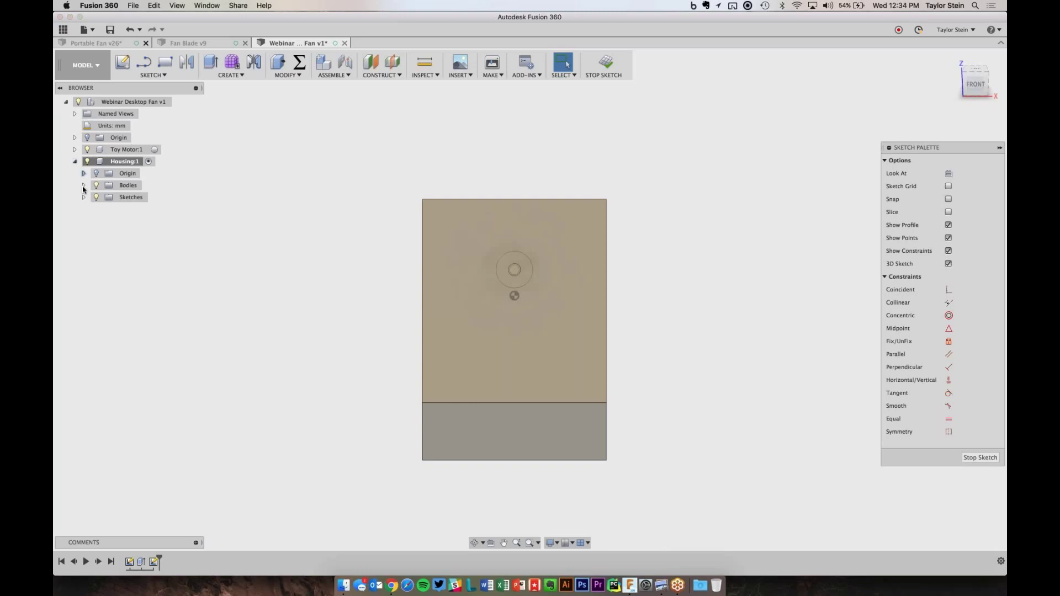
click(84, 186)
click(106, 197)
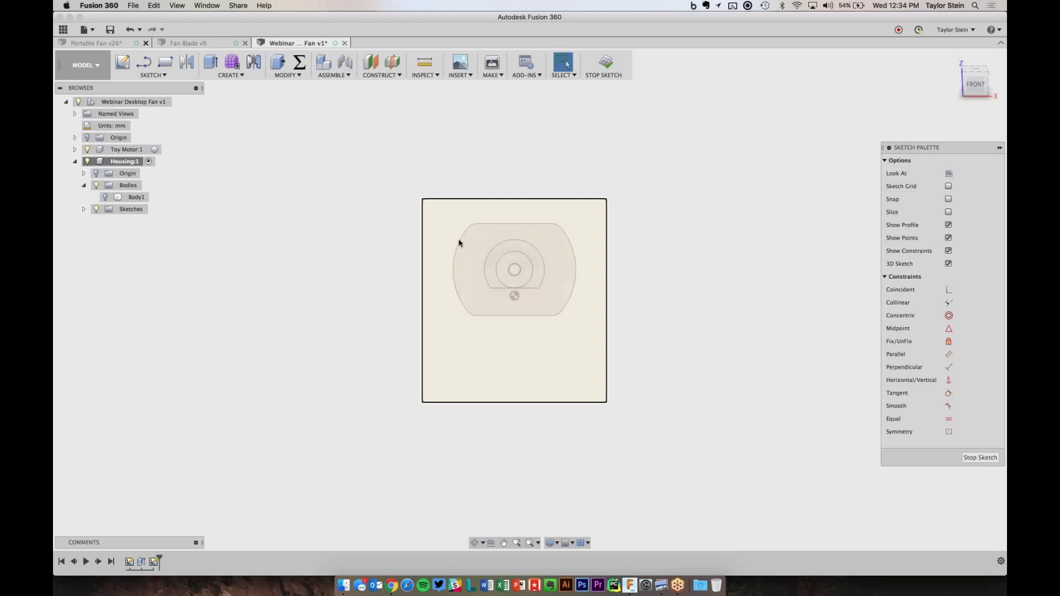
- Project the Toy Motor body's outline into the front-face sketch using the body selection filter
click(163, 74)
mouse_move(152, 310)
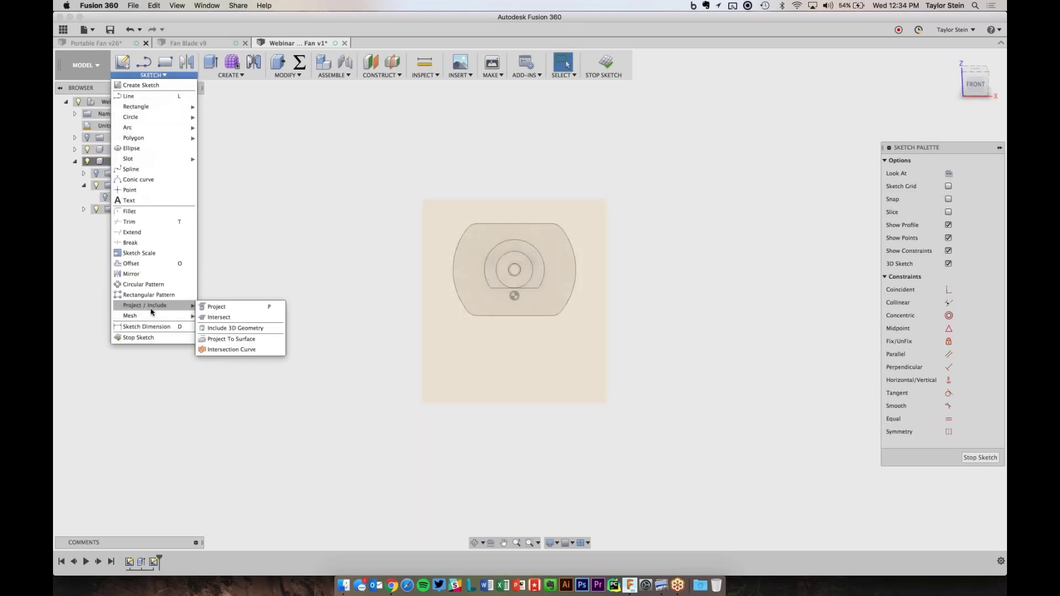
click(226, 311)
click(952, 175)
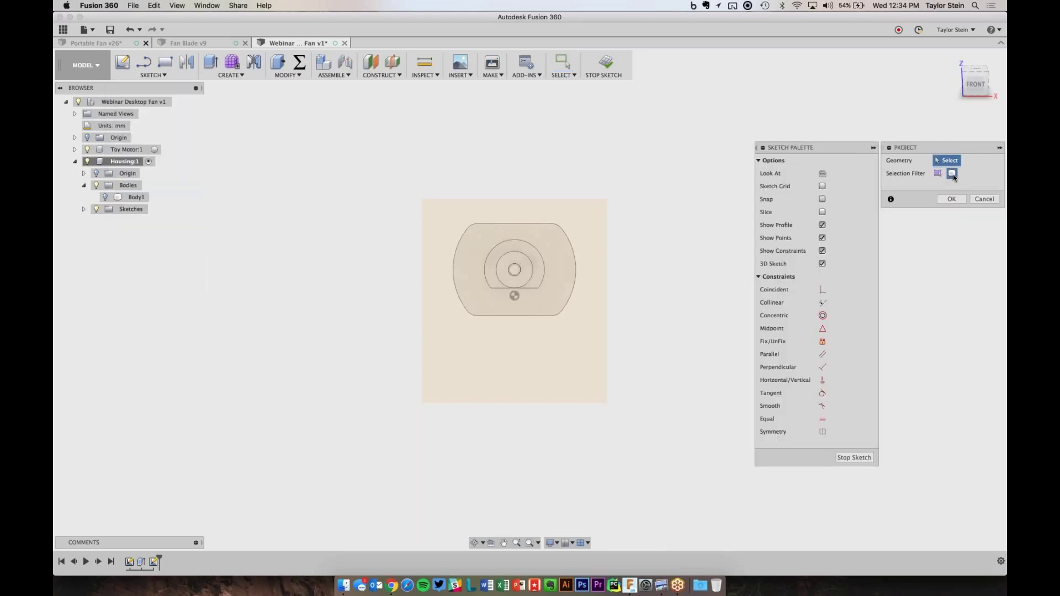
click(535, 232)
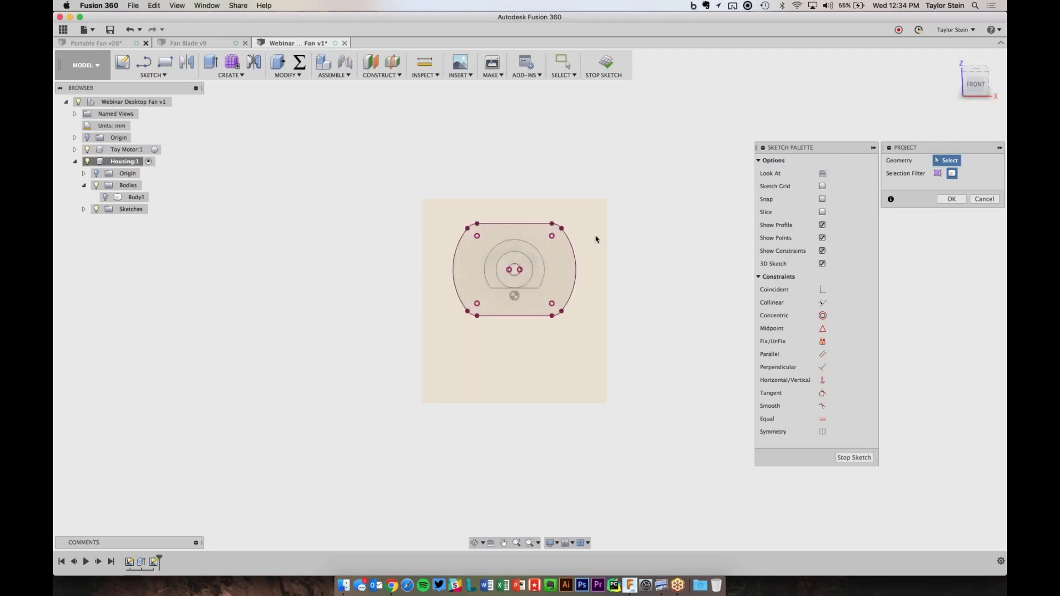
click(962, 198)
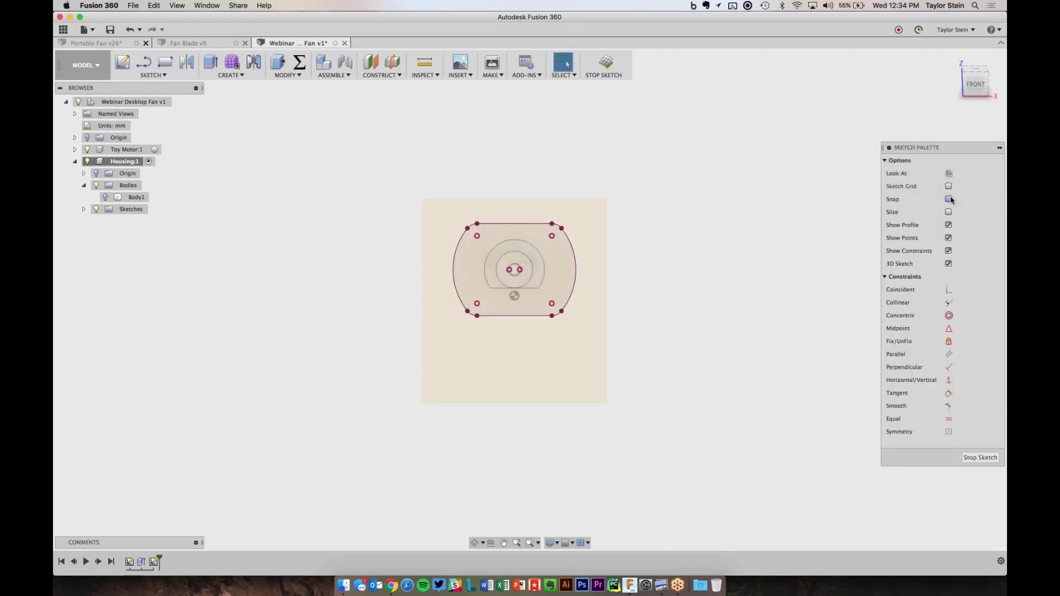
- Toggle the Toy Motor body off and on to check the projected outline, and show the Housing body again
click(75, 149)
click(83, 173)
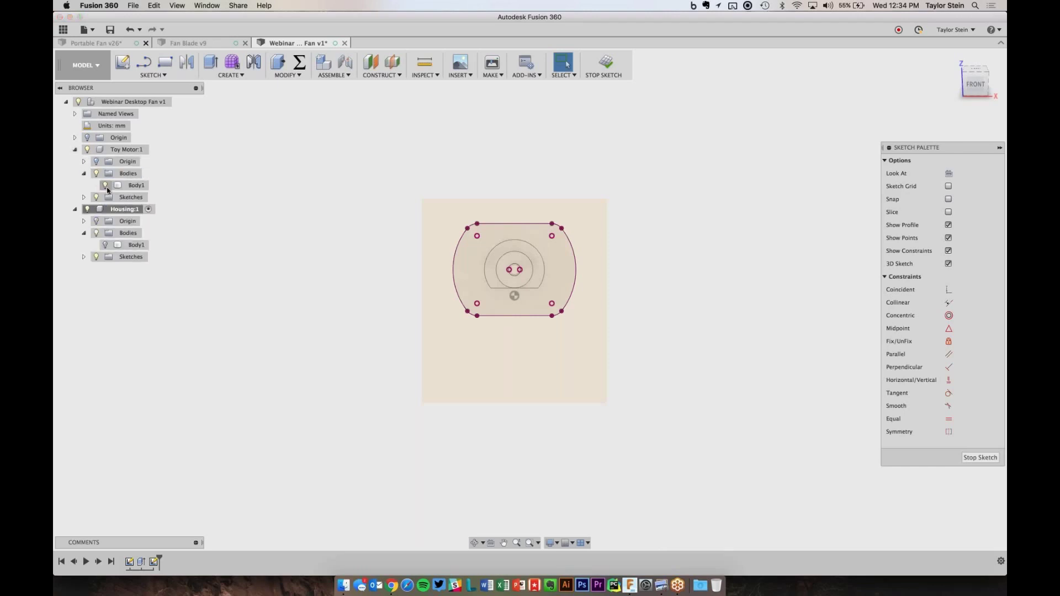
click(105, 185)
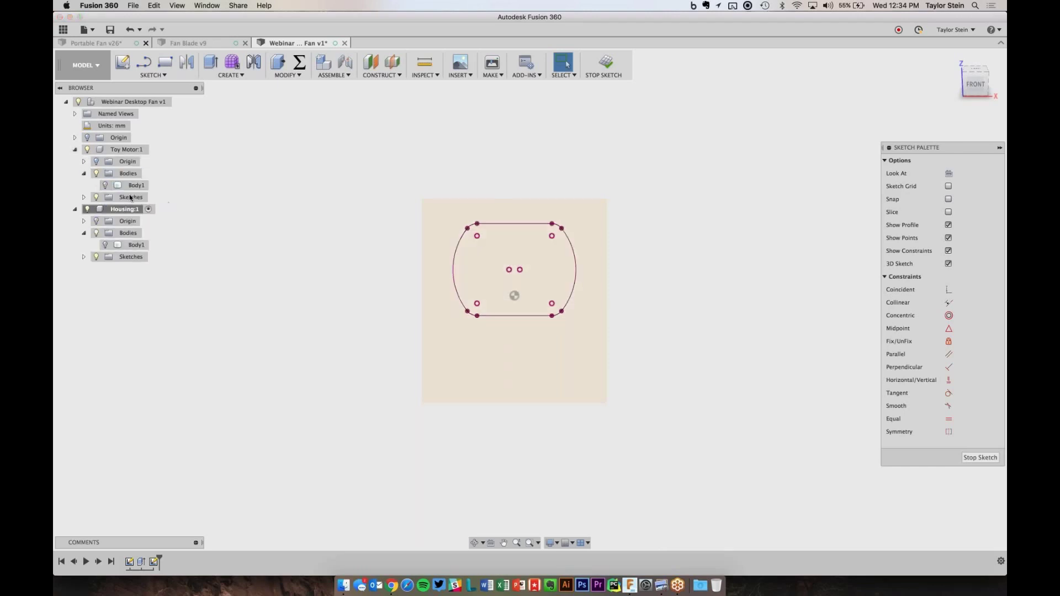
click(104, 185)
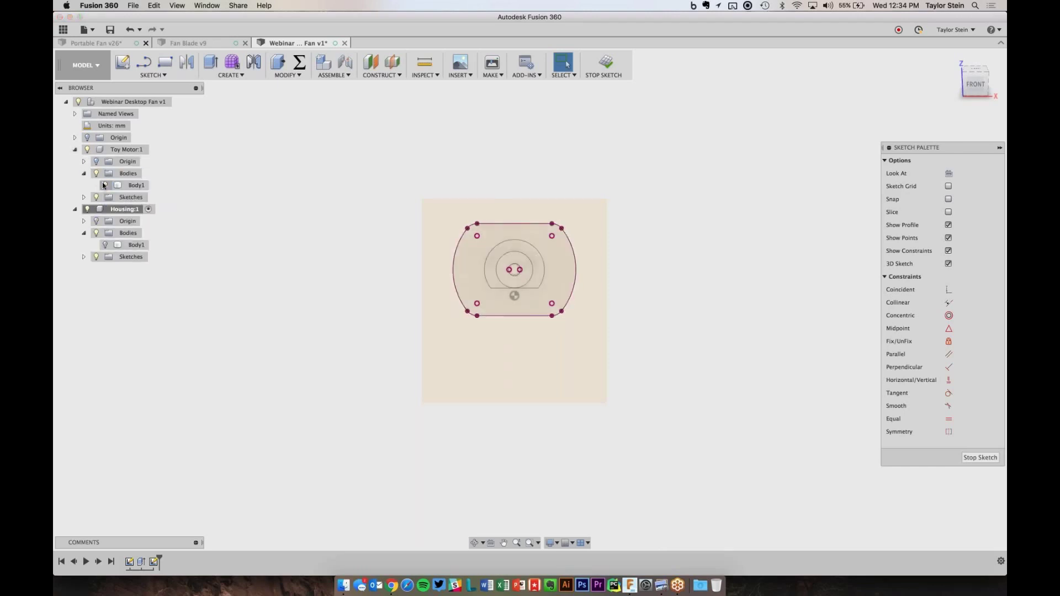
click(104, 244)
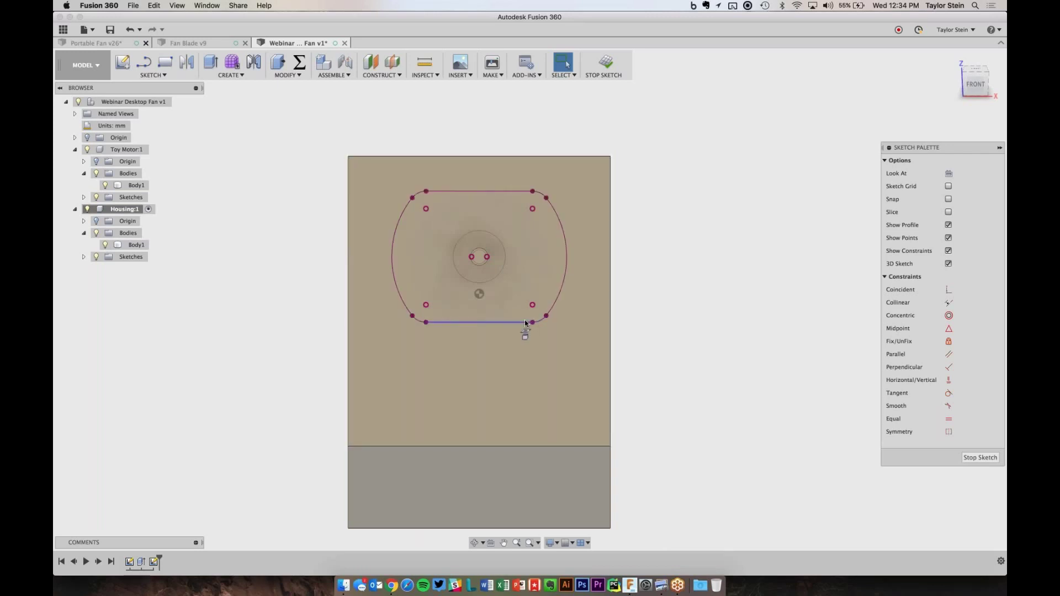
- Draw two horizontal 30 mm lines across the sloped face, one below the projected motor outline and one slightly above the shaft centre
click(148, 61)
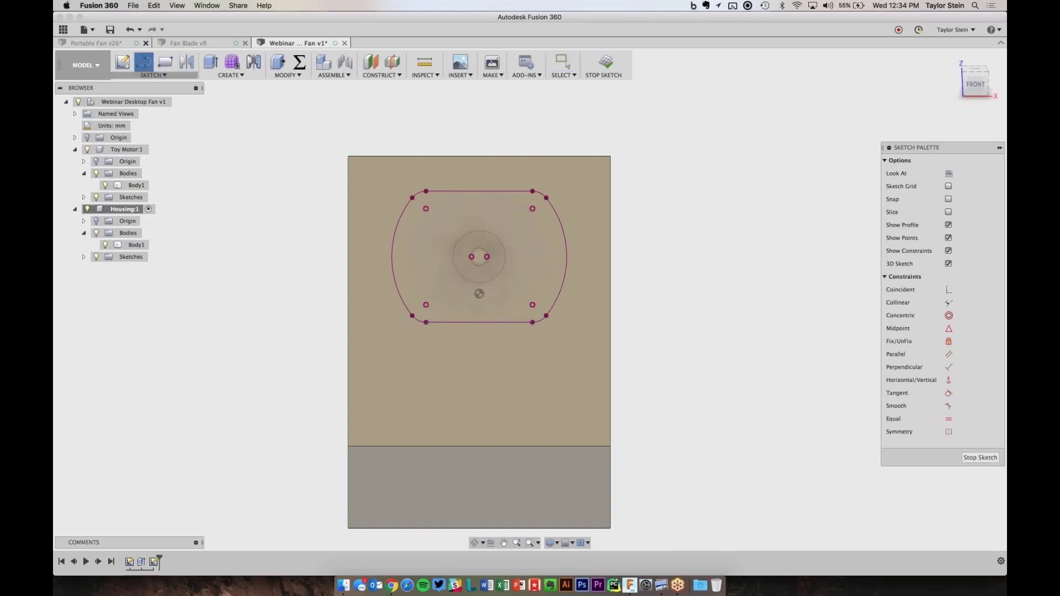
click(347, 350)
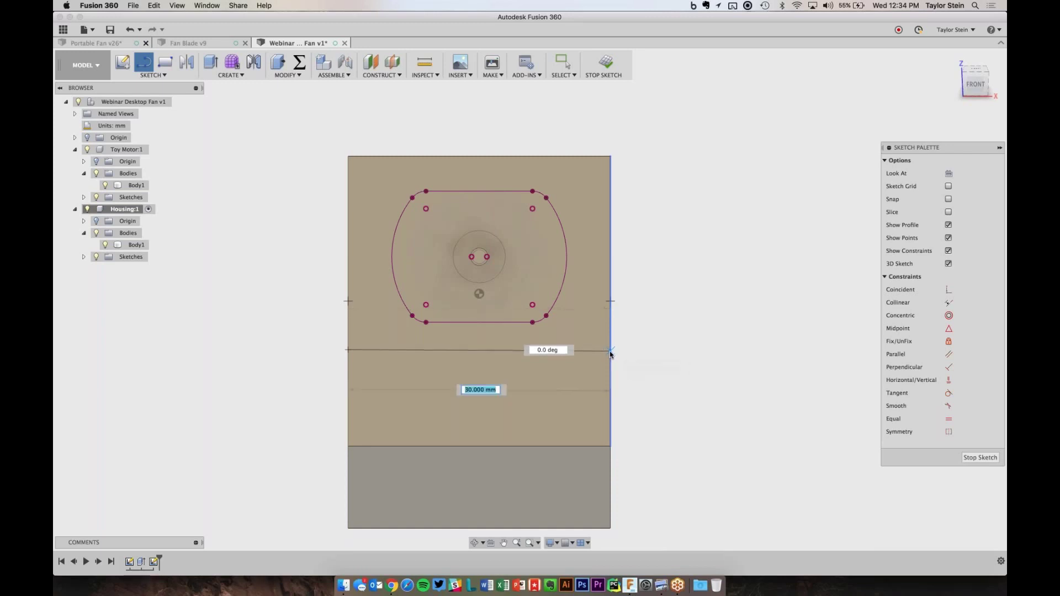
click(611, 350)
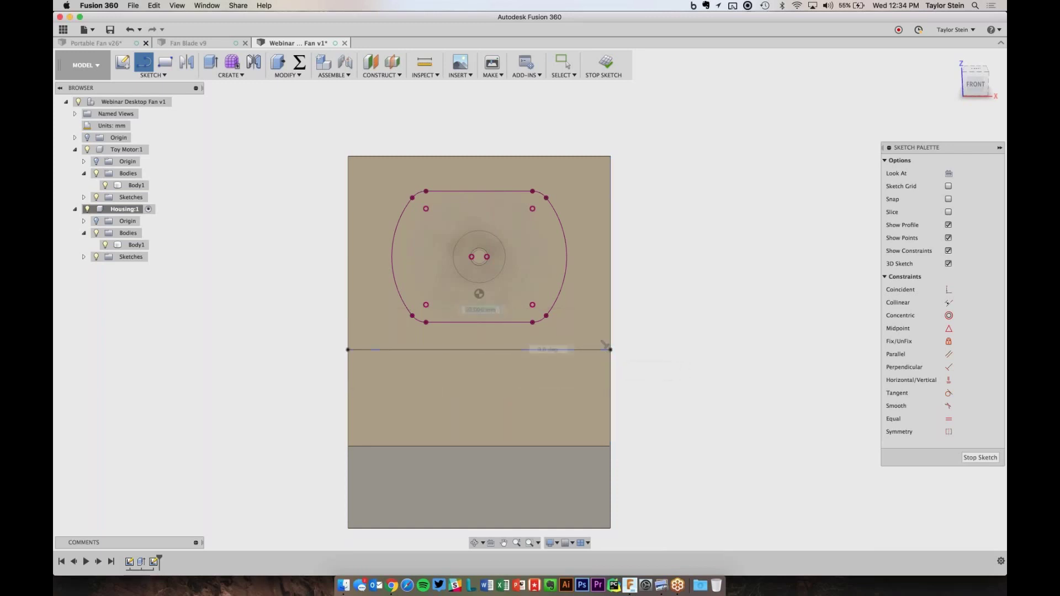
key(Escape)
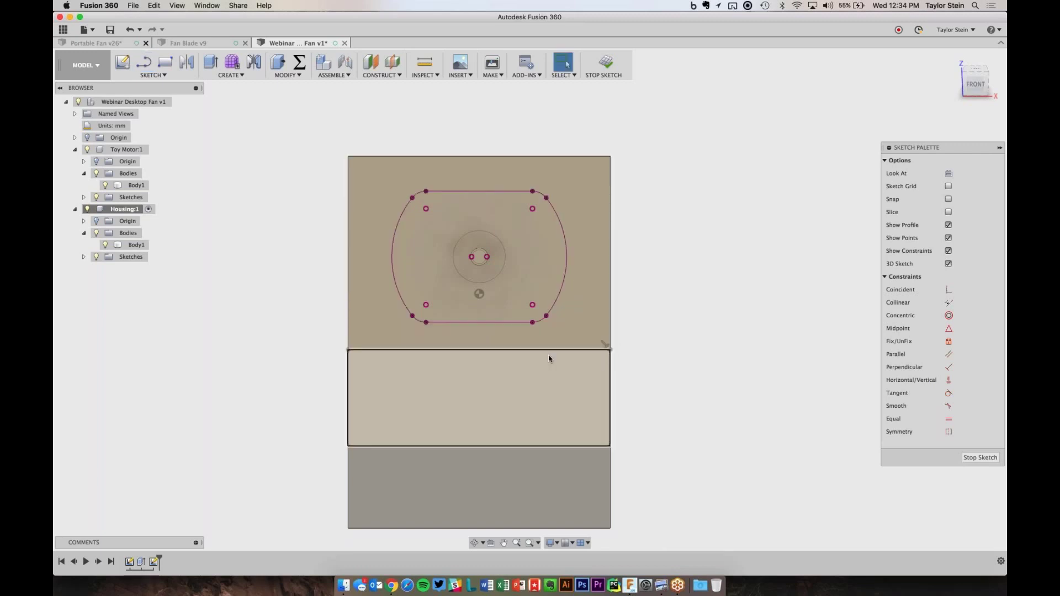
key(l)
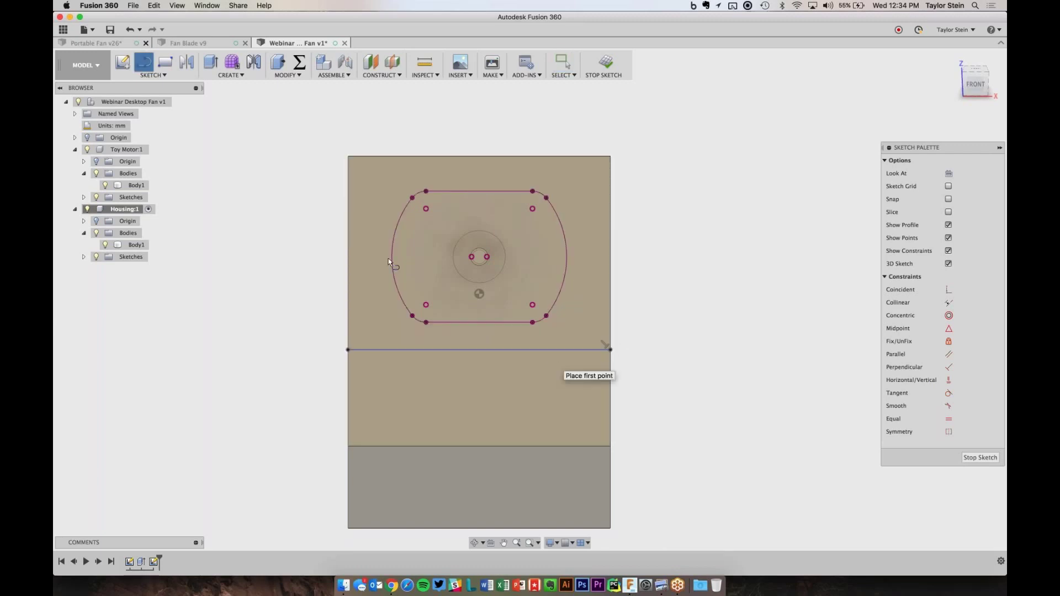
click(611, 251)
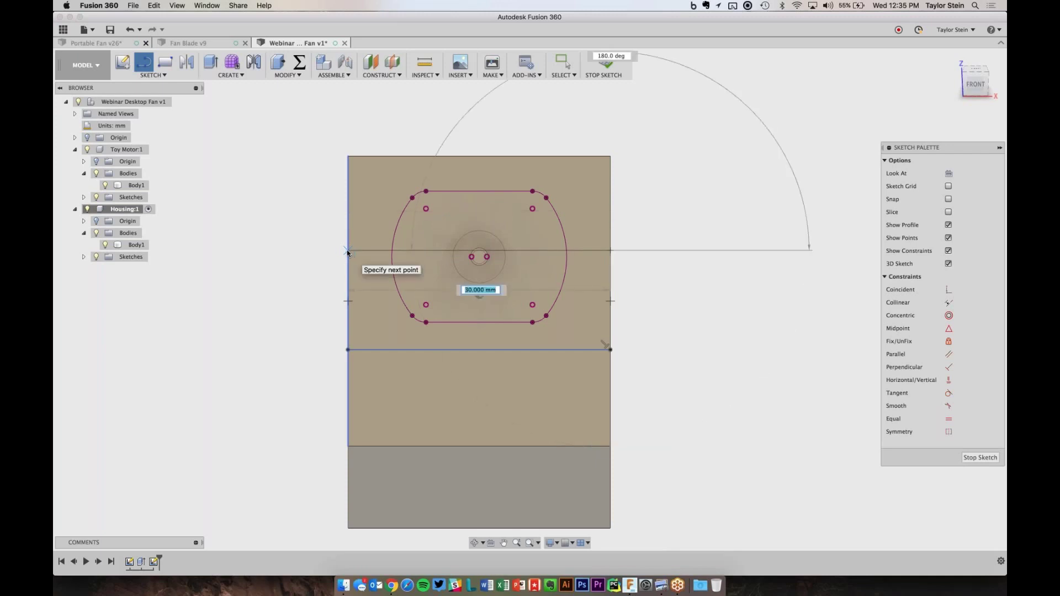
double_click(346, 249)
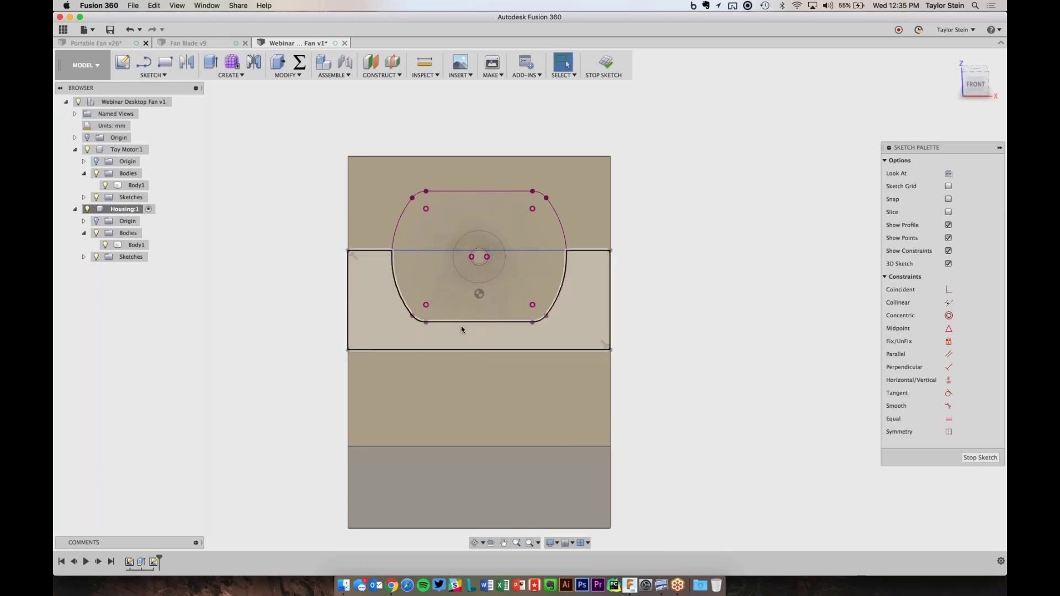
- Make the lower line collinear with the outline's bottom edge and the upper line coincident with the projected centre point beside the shaft
click(949, 302)
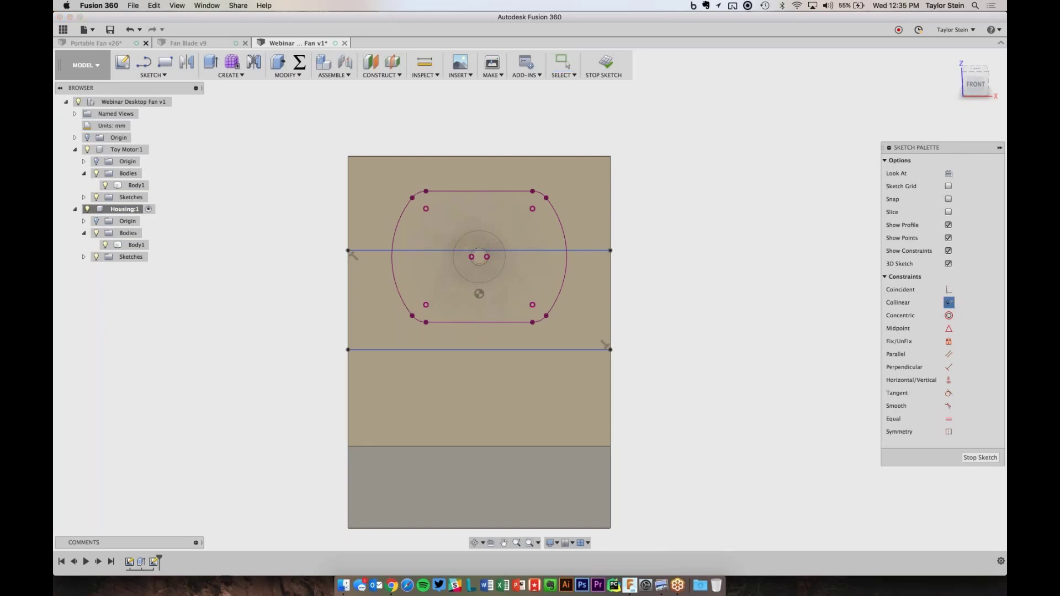
click(504, 350)
click(508, 325)
click(949, 289)
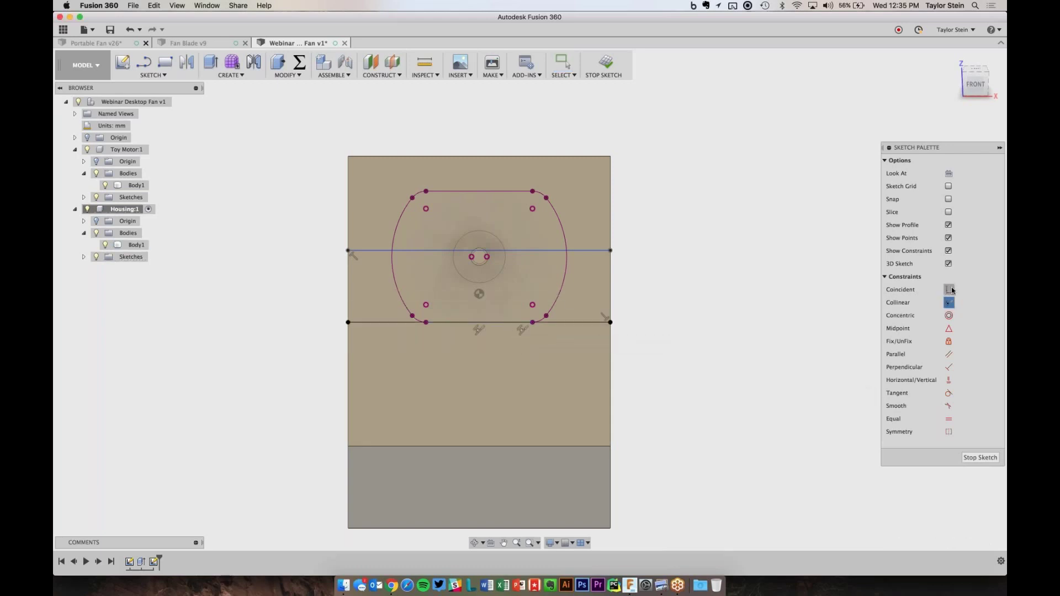
click(524, 251)
click(486, 258)
key(Escape)
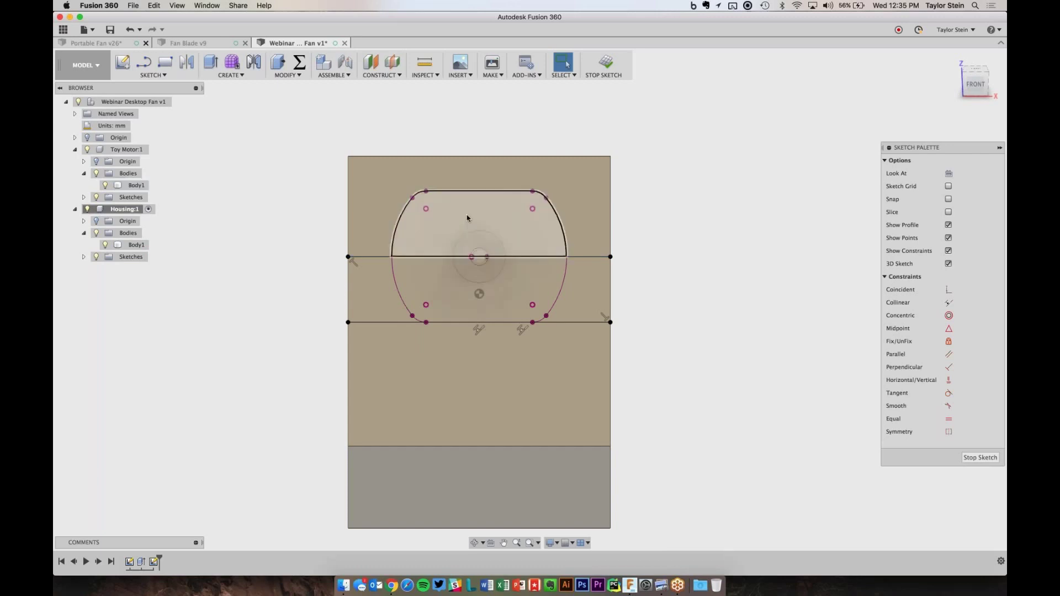
- Check the motor dimensions image in Preview, return to Fusion 360 and offset the projected motor outline outward by 0.2 mm
click(662, 585)
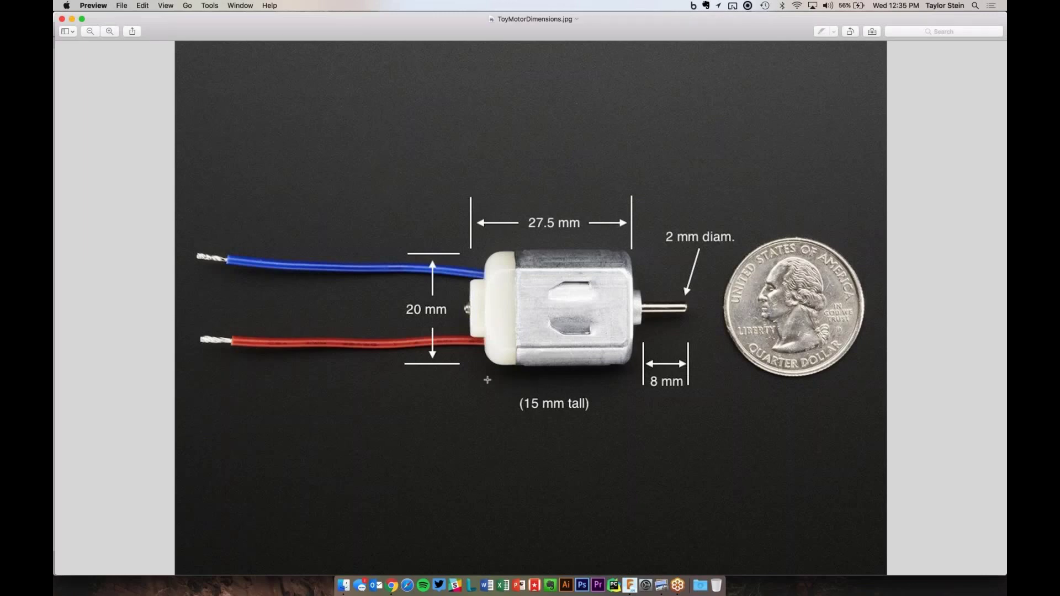
key(super+Tab)
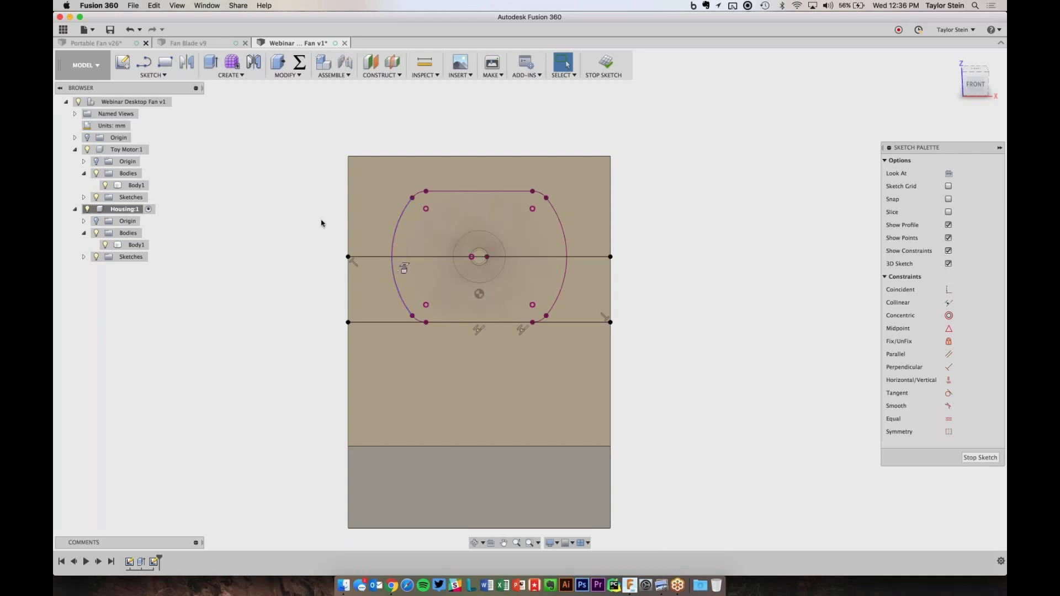
click(182, 76)
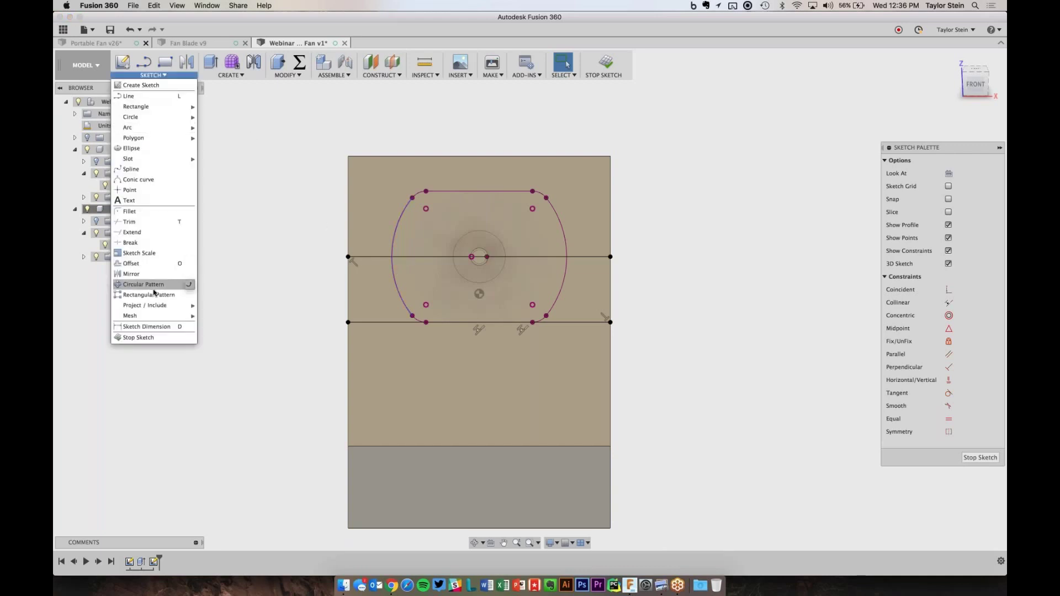
click(148, 262)
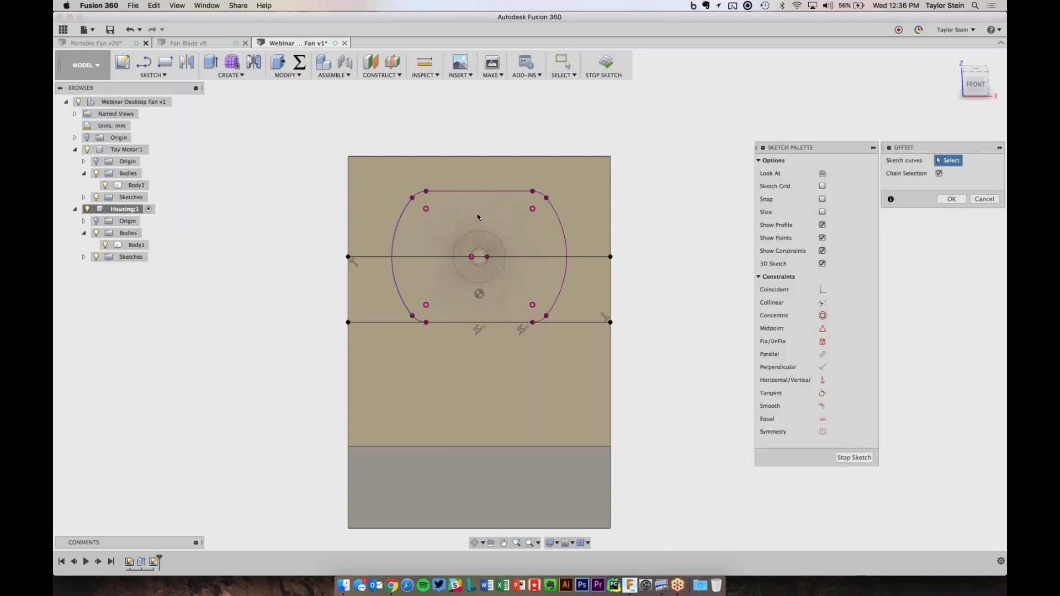
click(445, 192)
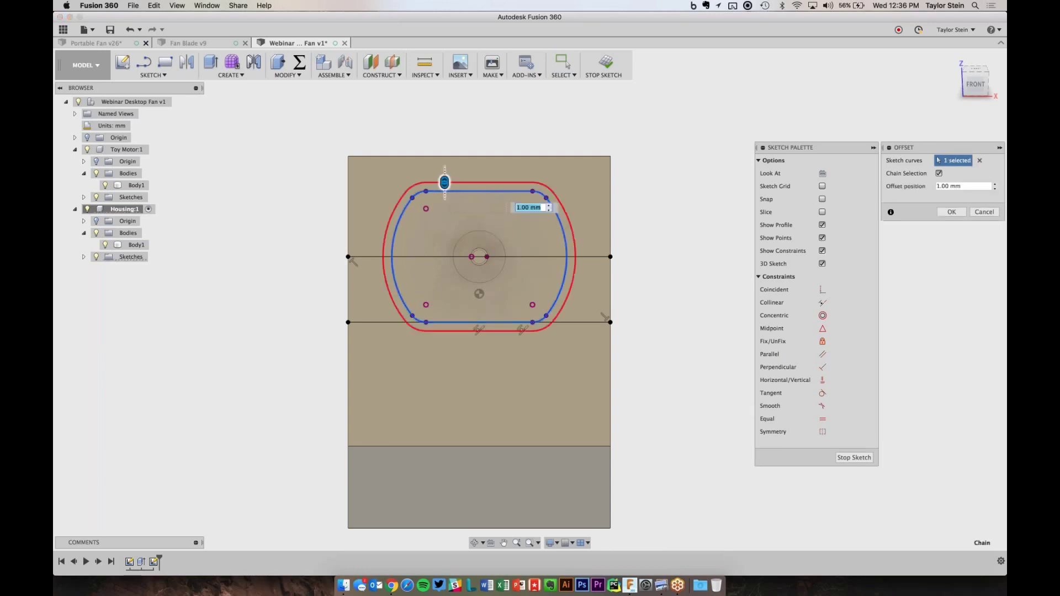
text(0.2)
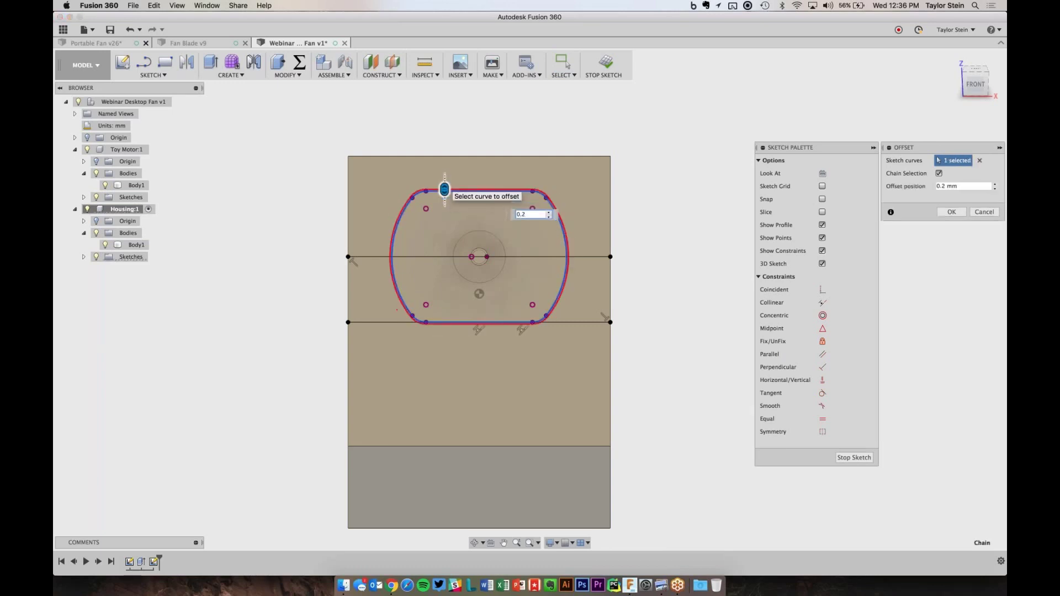
key(Return)
- Draw a vertical line about 5.2 mm long from the top edge to the offset outline, and a centre line from the edge's midpoint to the shaft centre
scroll(444, 191, up, 3)
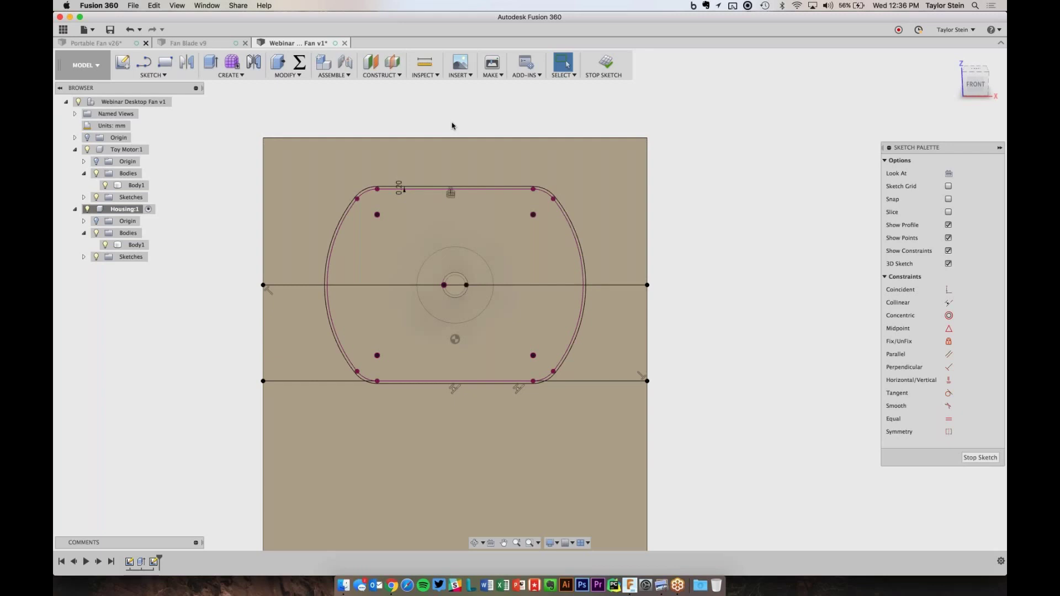
key(l)
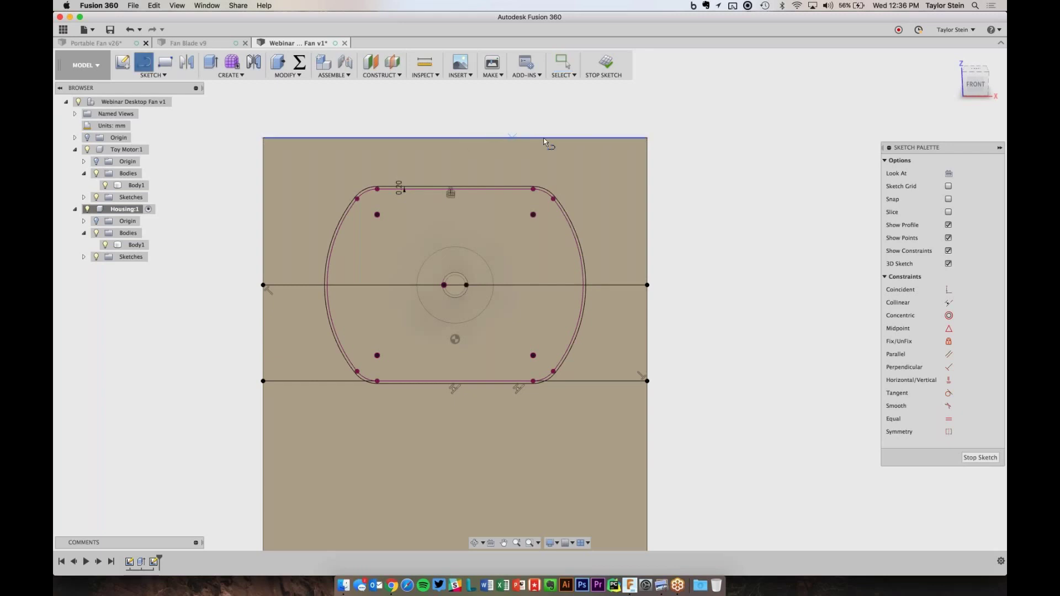
click(561, 138)
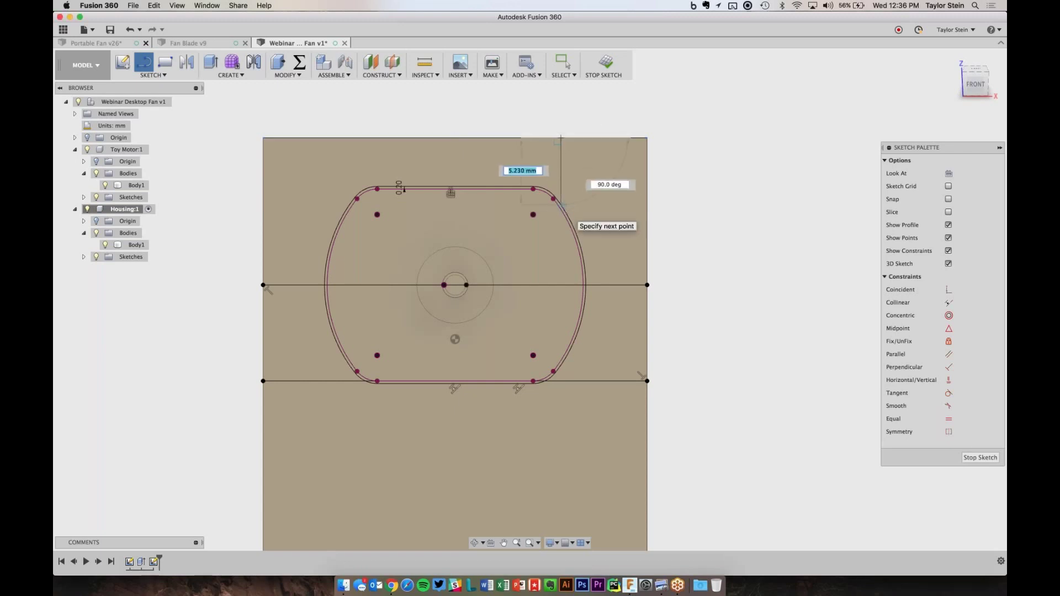
double_click(562, 208)
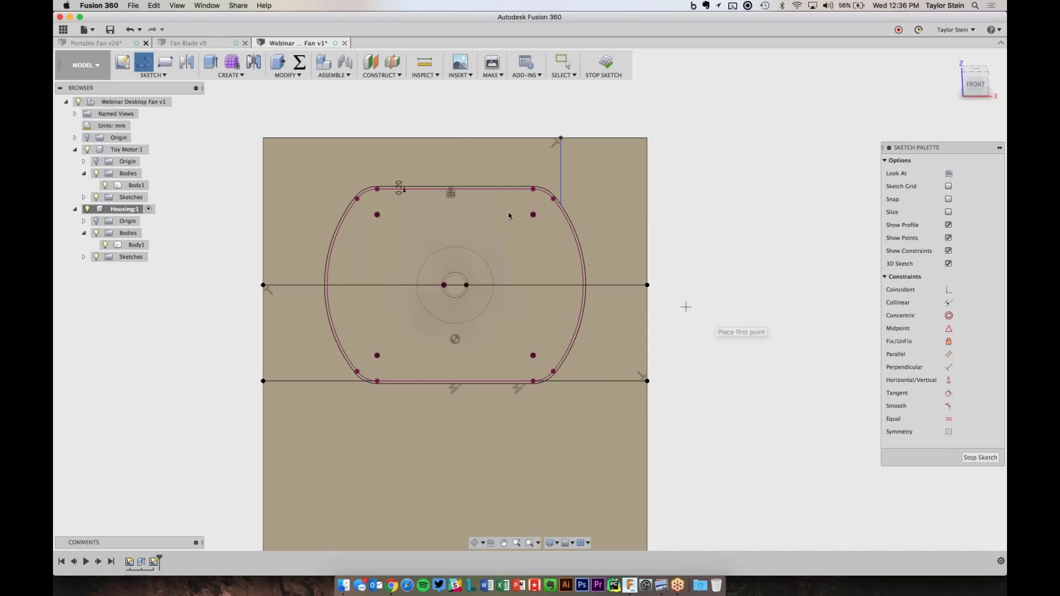
click(452, 138)
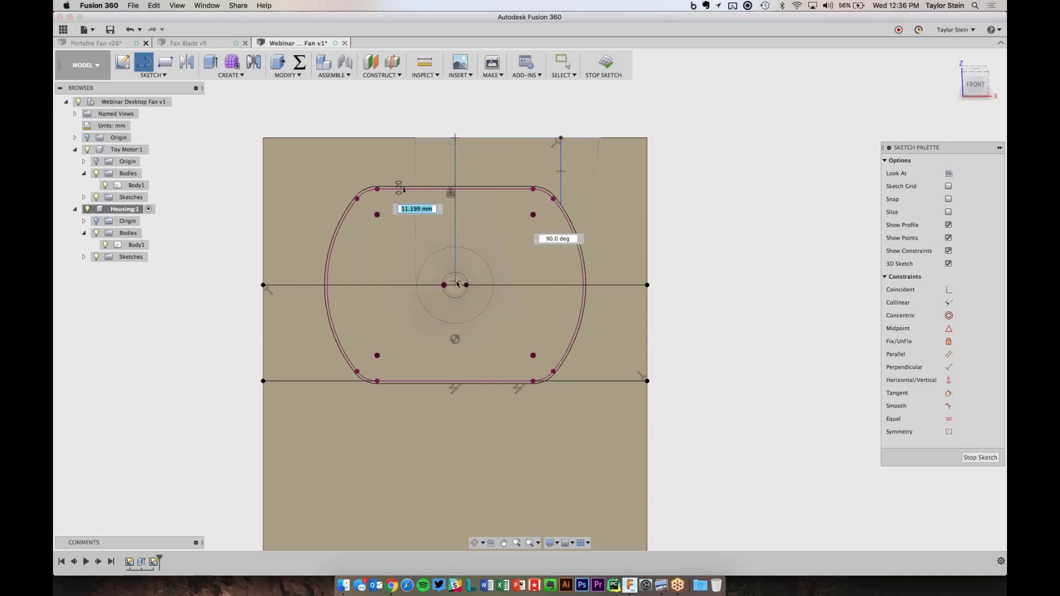
click(455, 285)
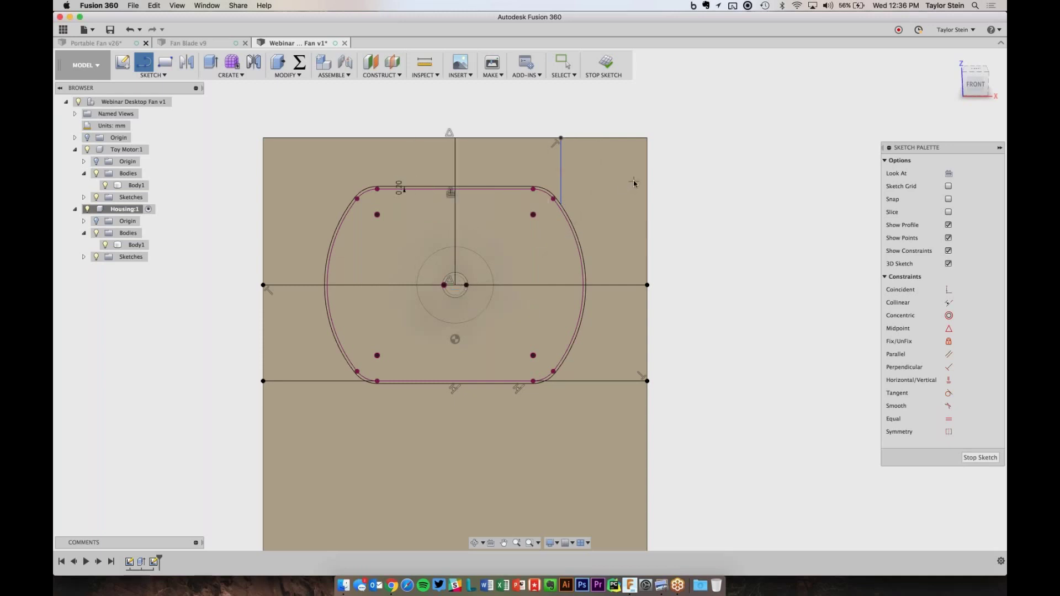
key(Escape)
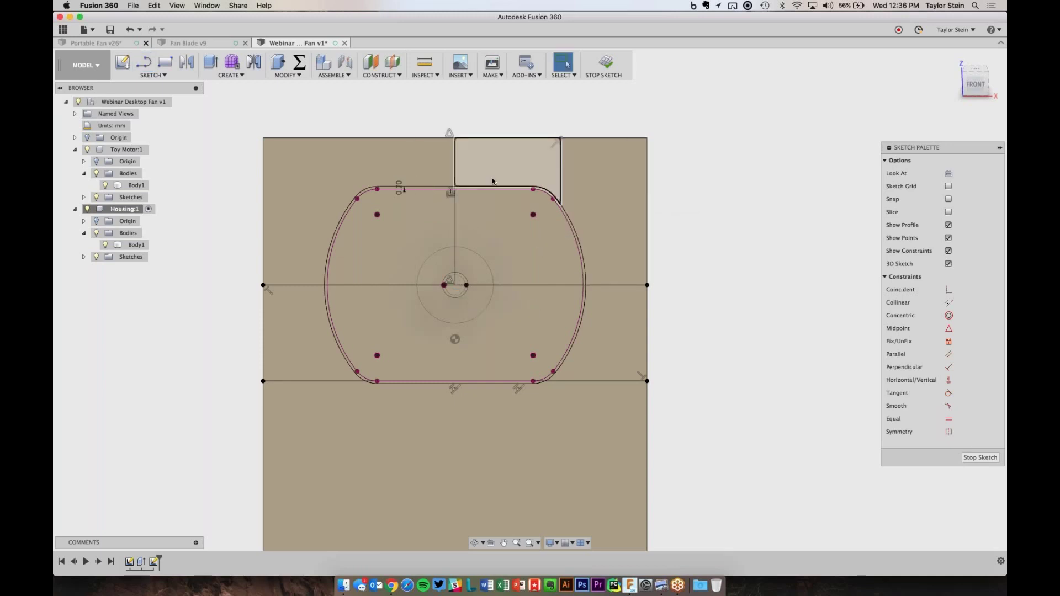
- Dimension the short vertical line 8 mm from the vertical centre line
click(560, 143)
key(d)
click(456, 168)
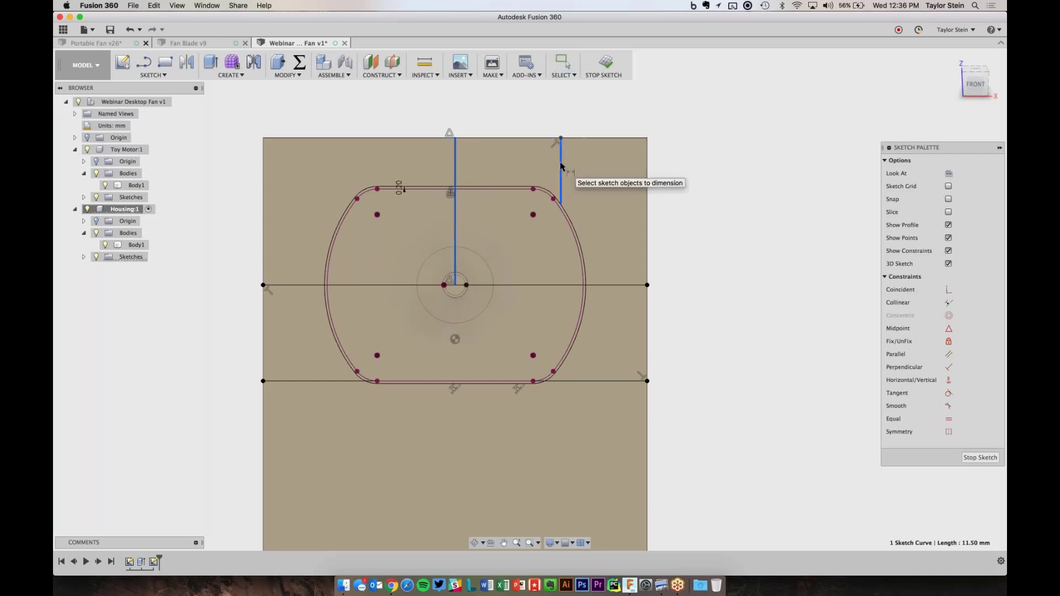
click(512, 120)
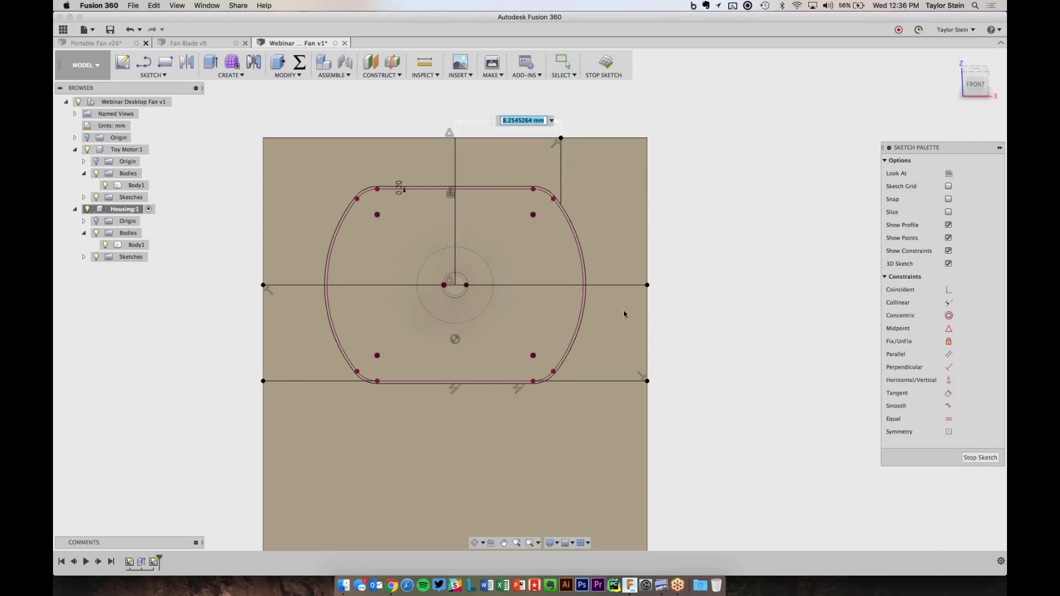
text(8)
key(Return)
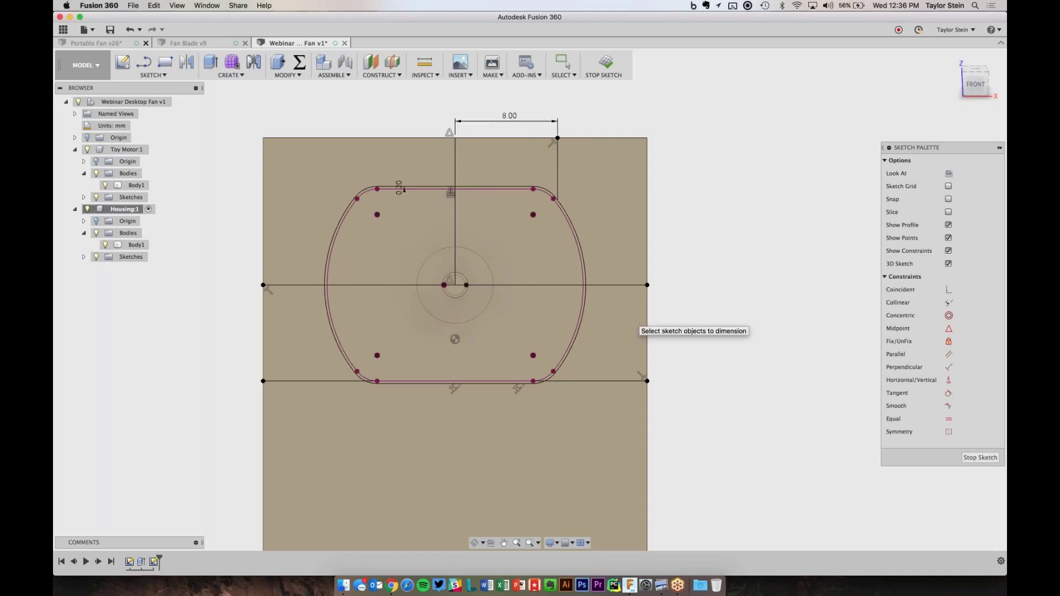
key(Escape)
- Mirror the short vertical line across the vertical centre line
click(187, 62)
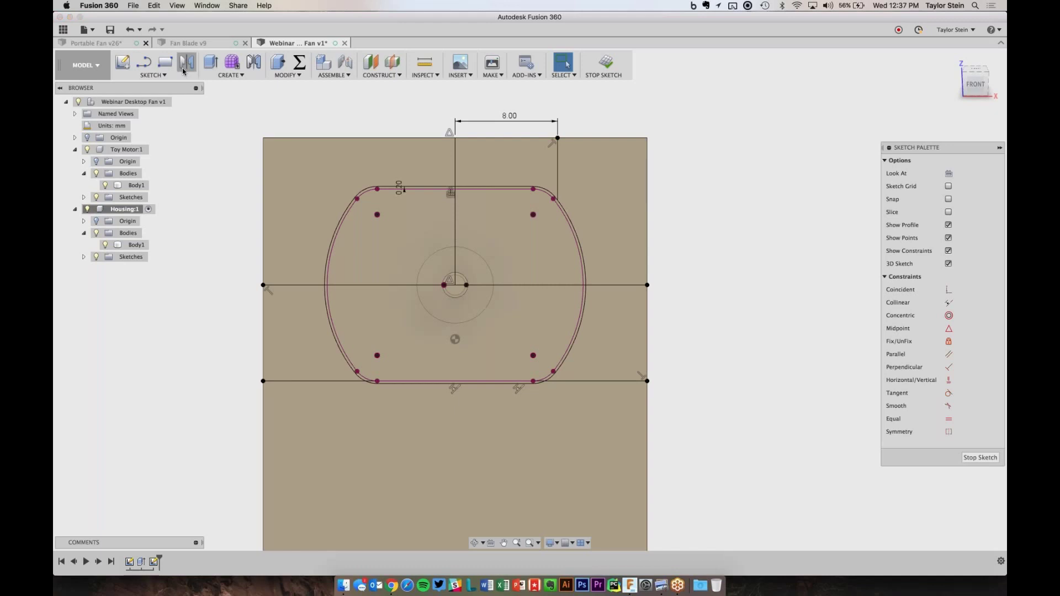
click(557, 175)
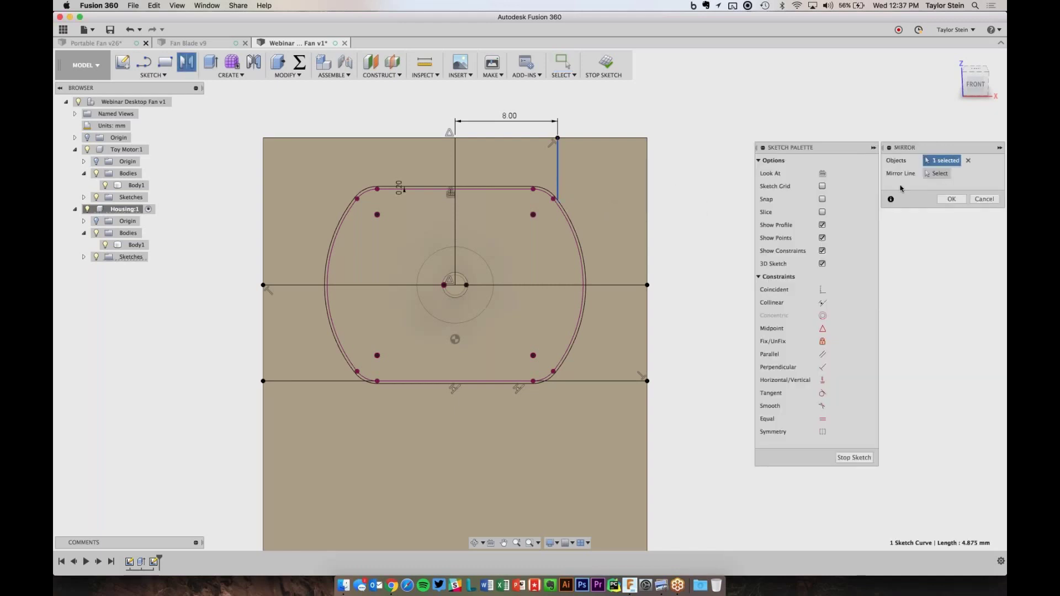
click(932, 175)
click(455, 161)
key(Return)
- Convert the vertical centre line between the top edge and the shaft centre to construction geometry
click(455, 161)
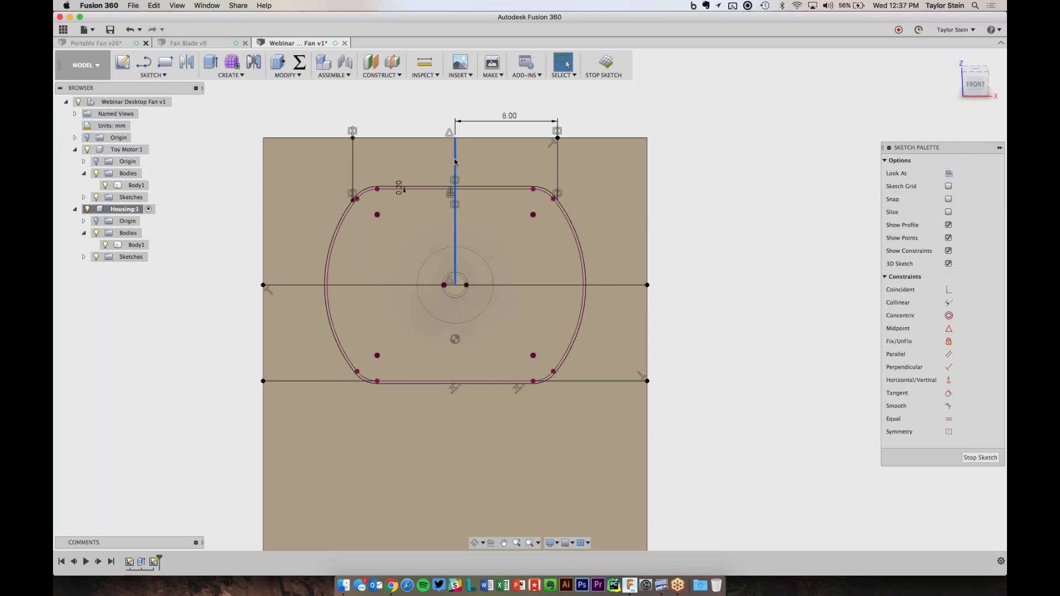
click(955, 173)
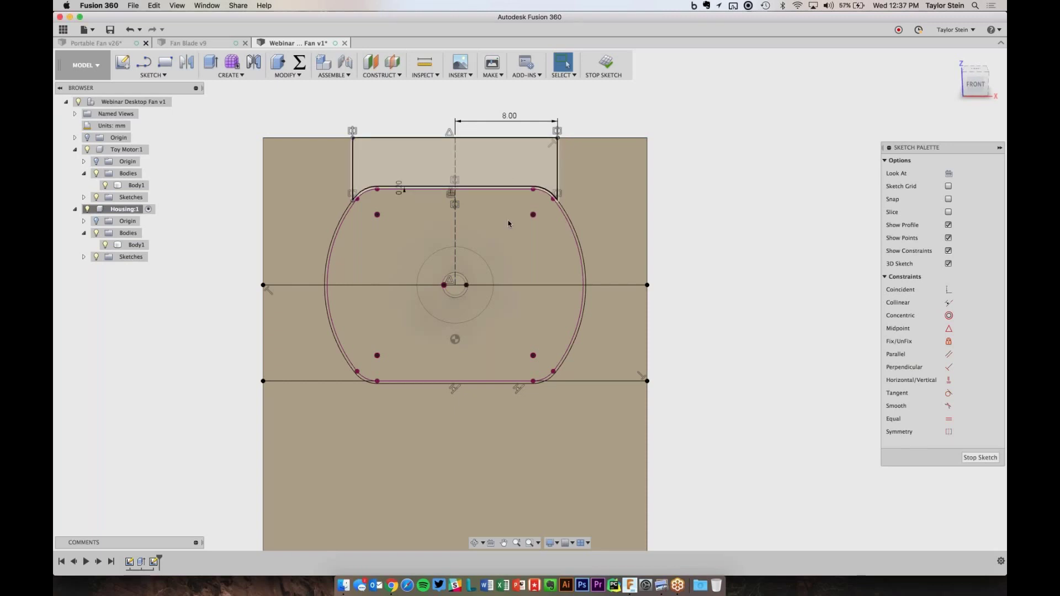
click(506, 176)
shift+click(508, 223)
key(Escape)
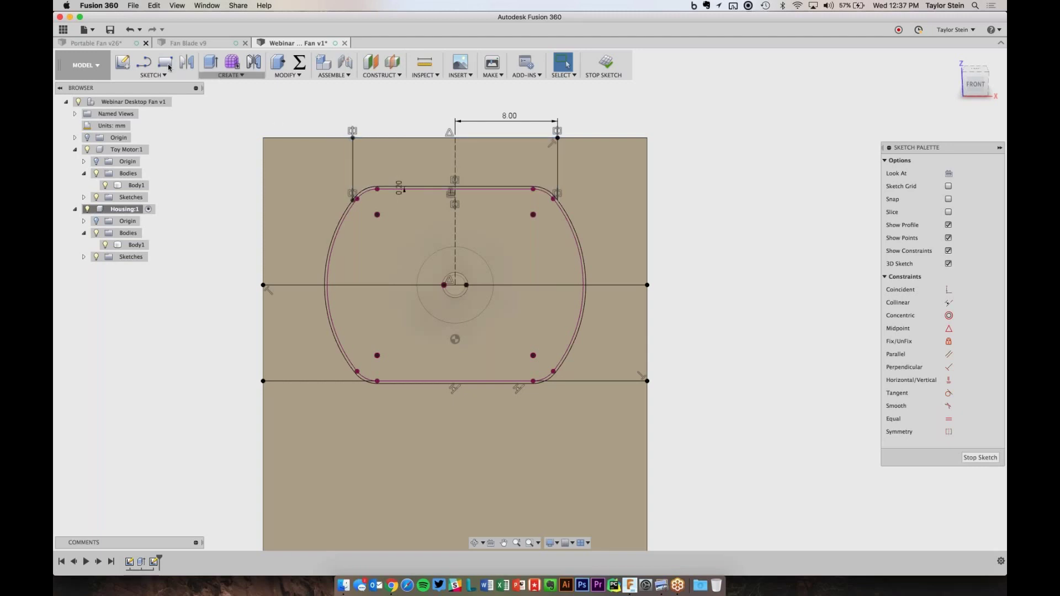
- Draw a horizontal 16 mm line connecting the two short vertical lines, slightly below the face's top edge
click(148, 62)
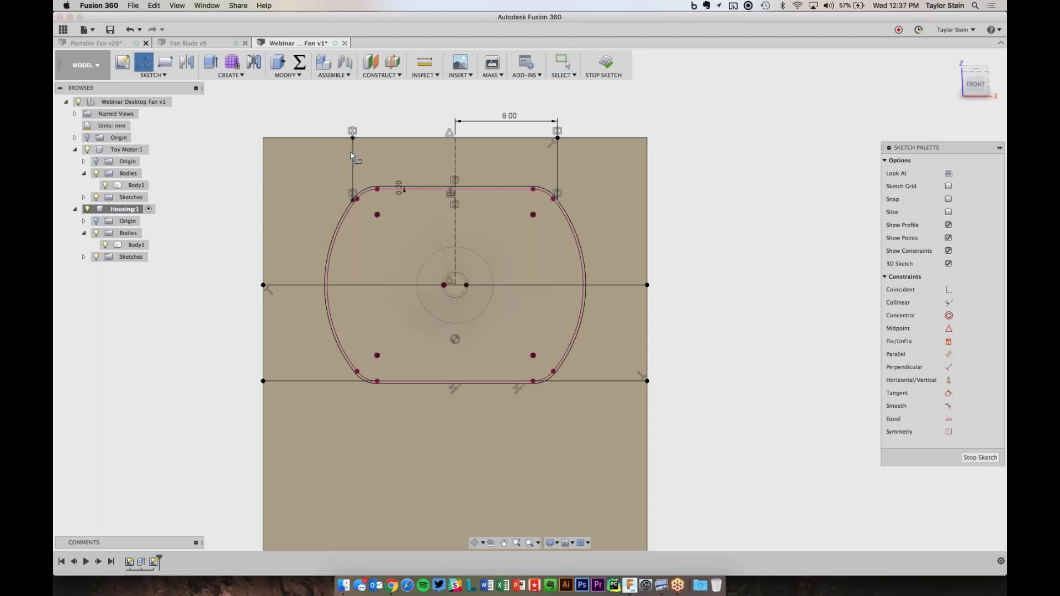
click(352, 154)
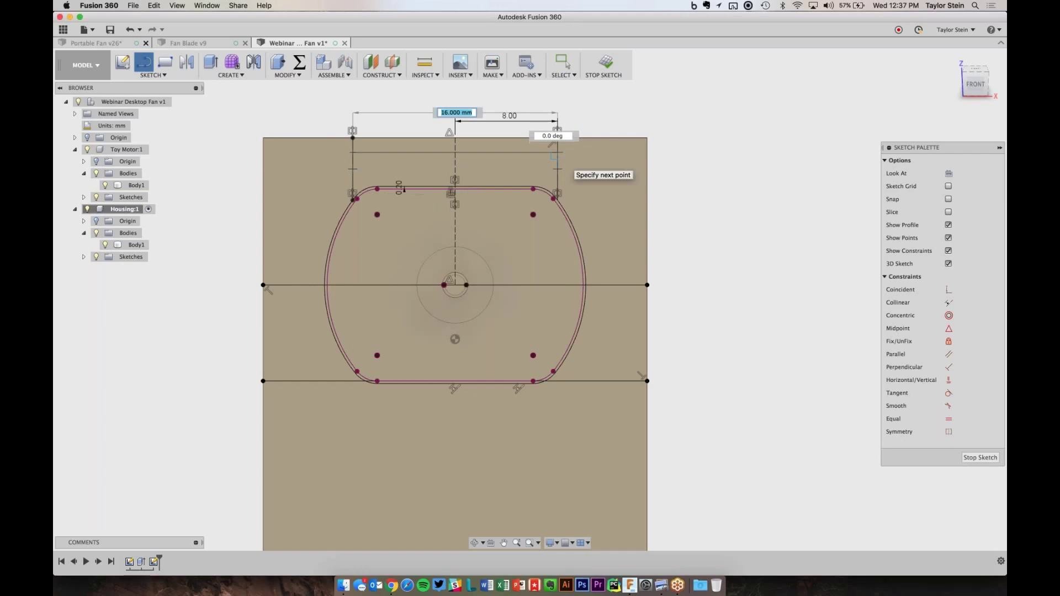
click(557, 152)
key(Escape)
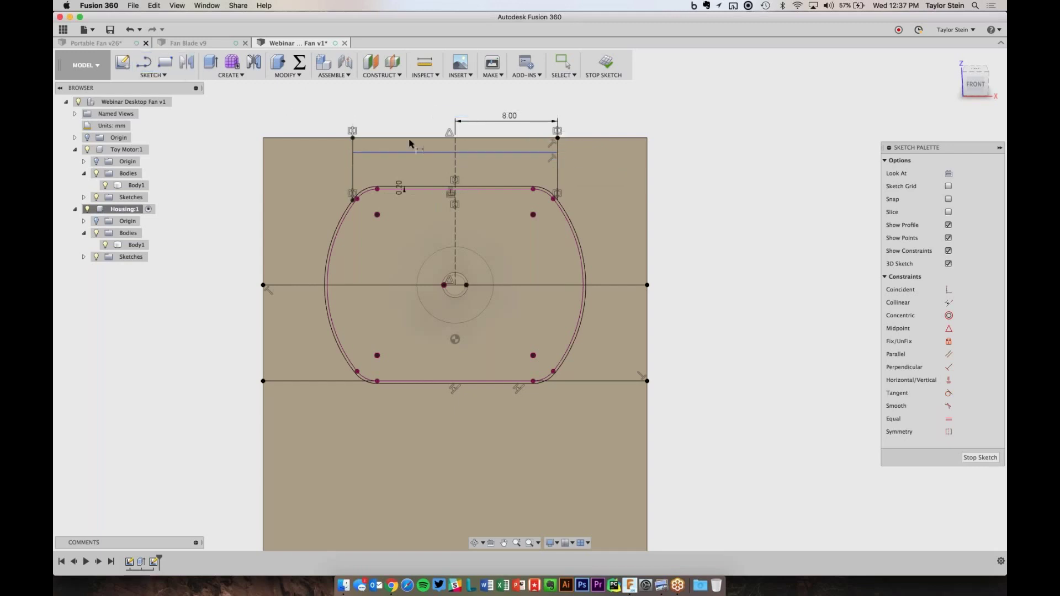
- Dimension the new horizontal line 2 mm below the top edge of the sloped face
click(409, 138)
key(d)
click(409, 153)
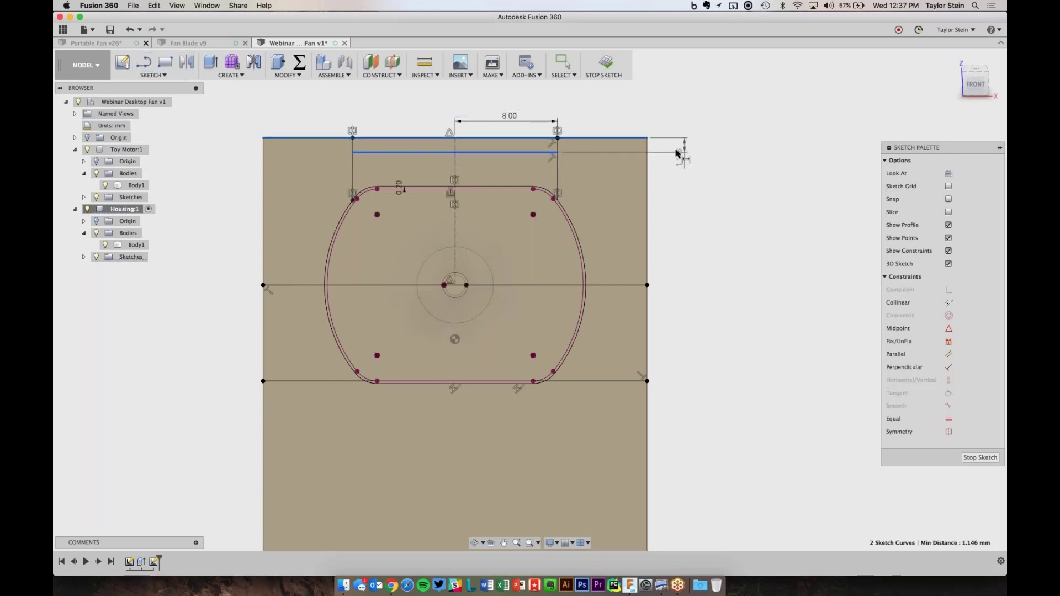
click(678, 149)
text(2)
key(Return)
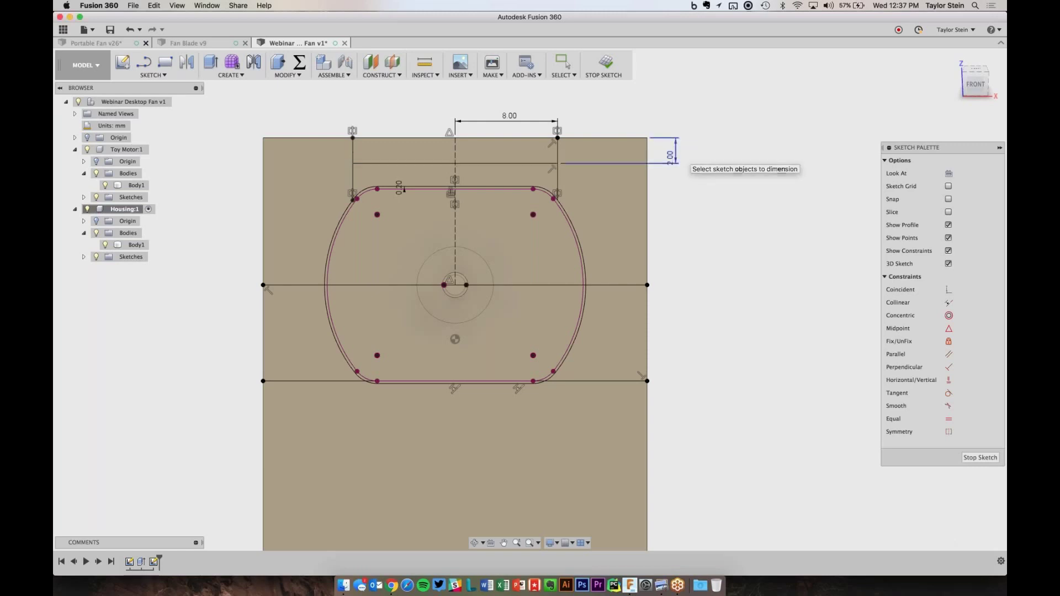
key(Escape)
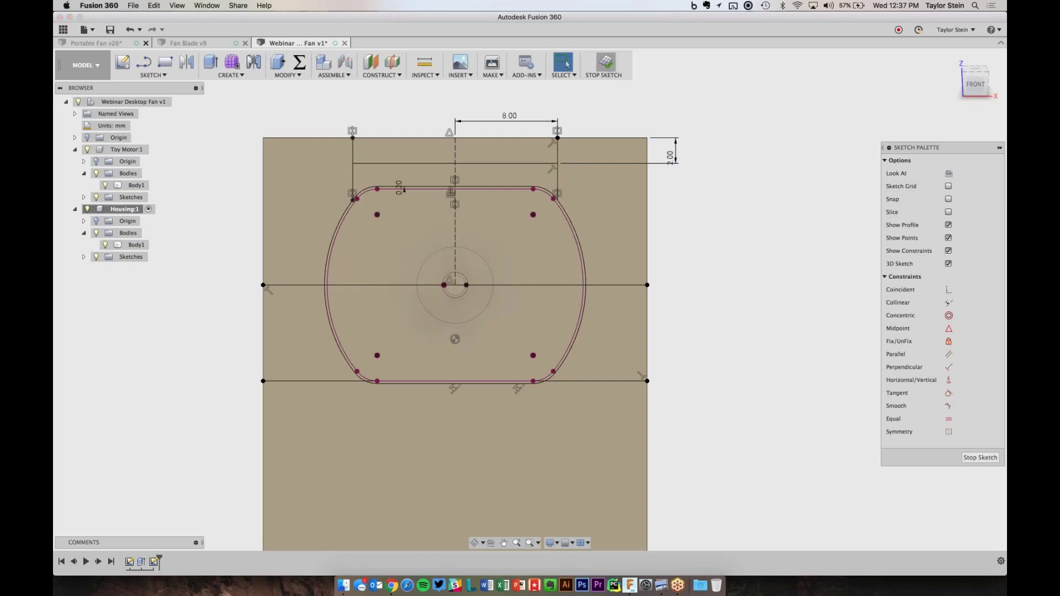
- Finish the sketch and start an Extrude with both halves of the motor outline and the opening region above it
click(606, 65)
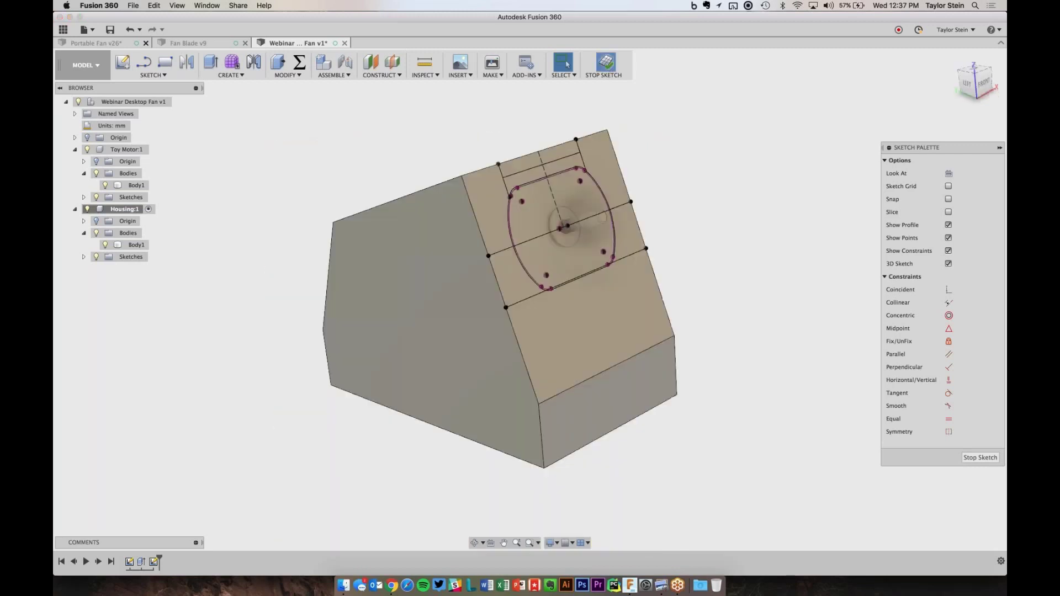
click(209, 63)
scroll(496, 219, up, 3)
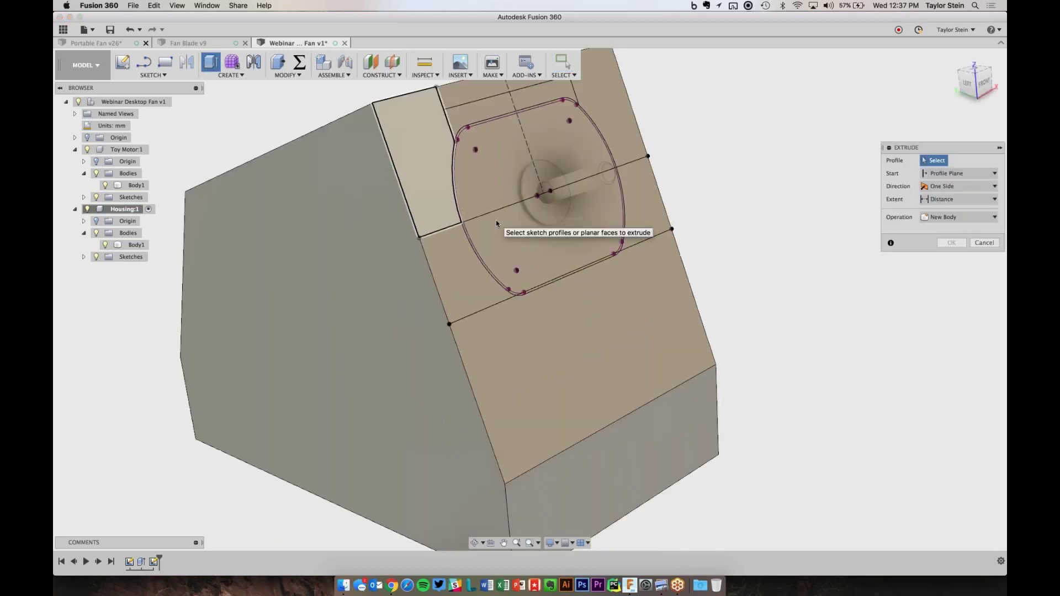
scroll(496, 220, down, 2)
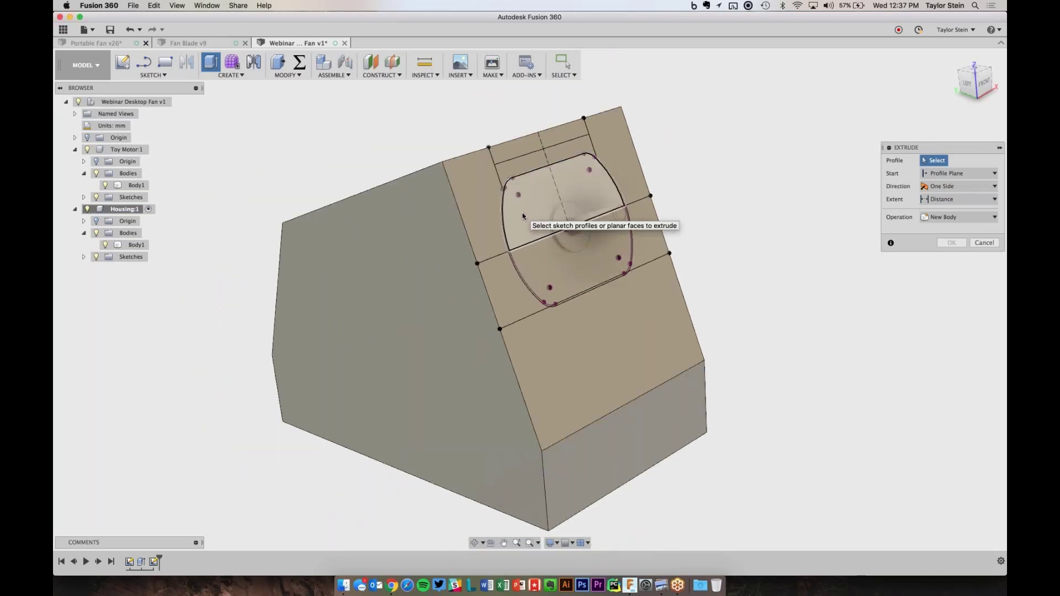
click(524, 215)
click(549, 256)
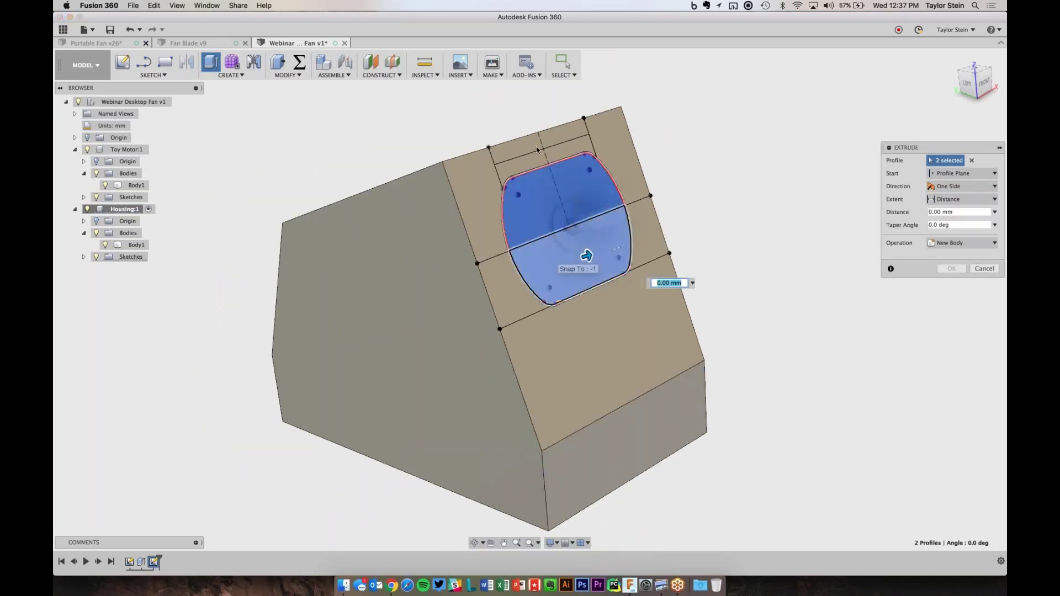
click(532, 164)
- Add the thin clearance strips between the motor outline and its offset to the extrude profiles
scroll(522, 208, up, 3)
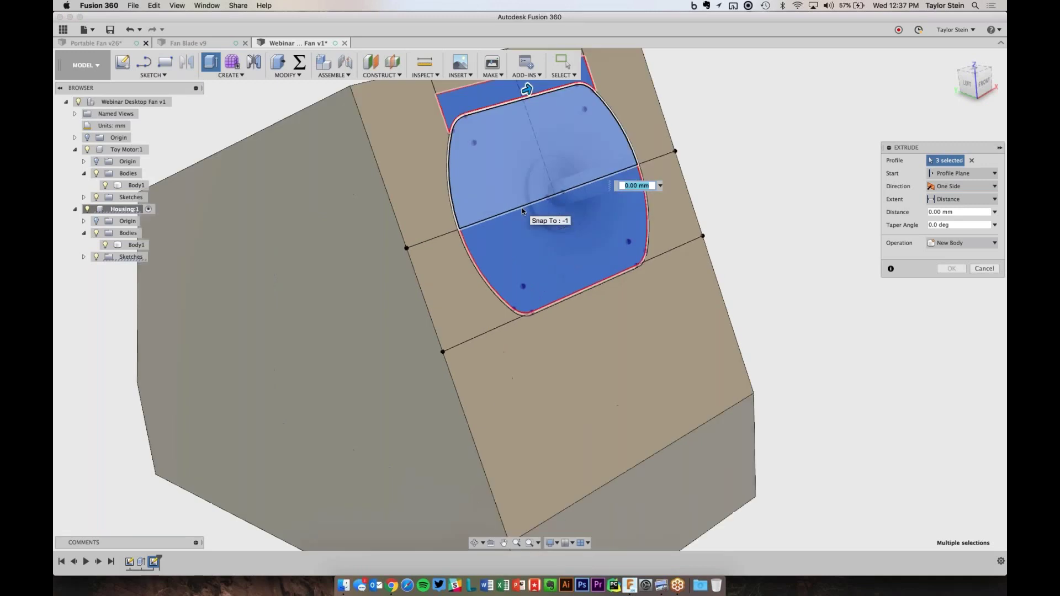
scroll(522, 208, up, 4)
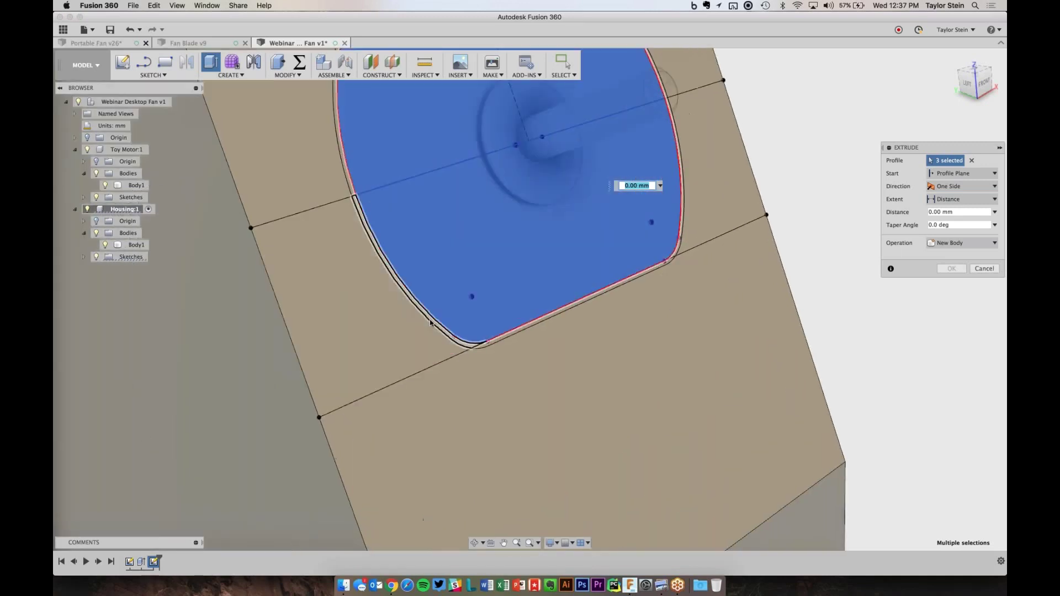
click(409, 286)
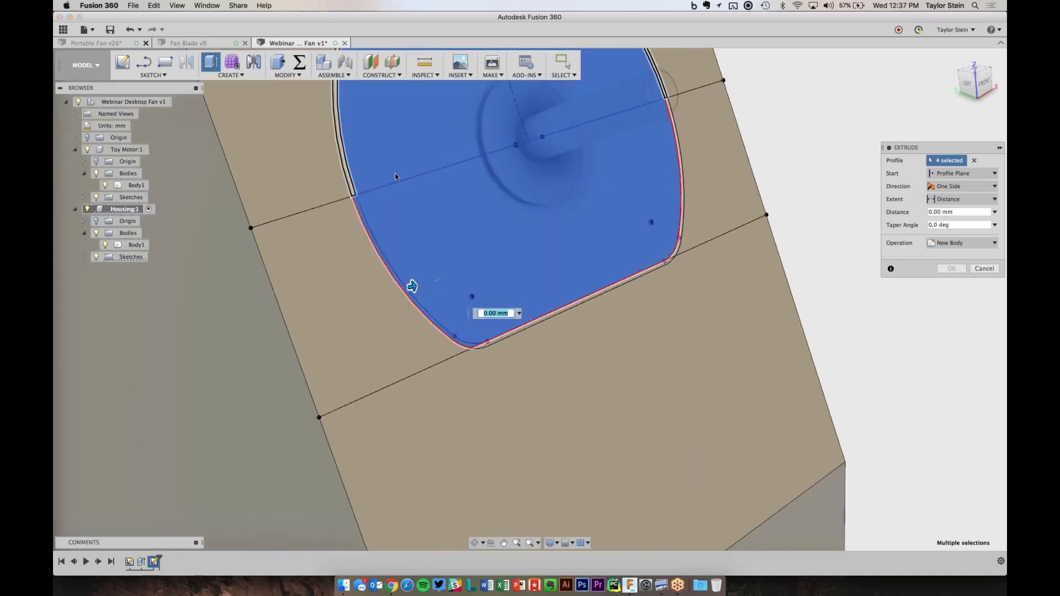
click(669, 116)
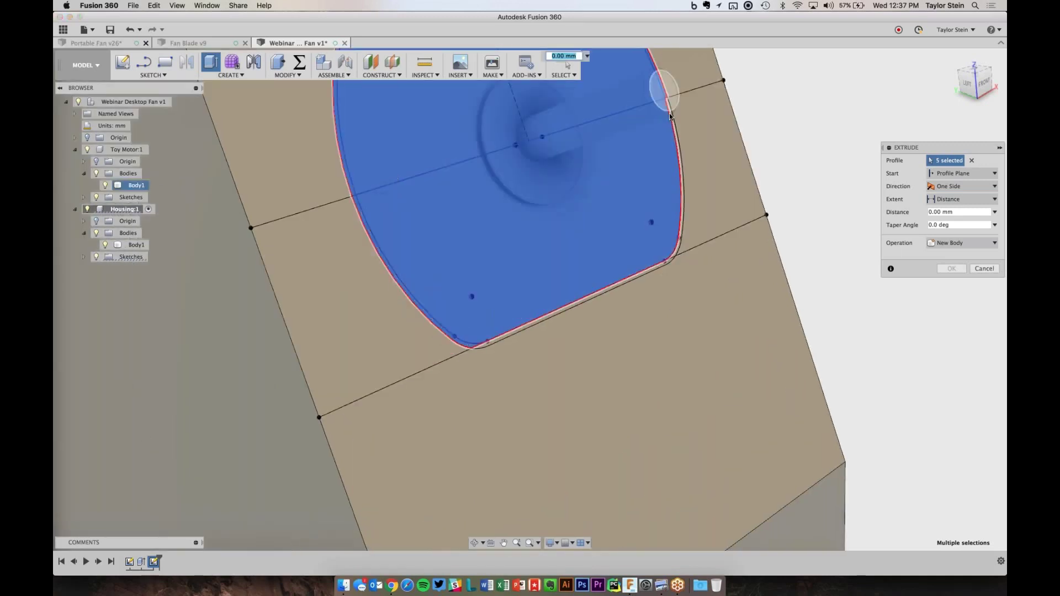
click(676, 140)
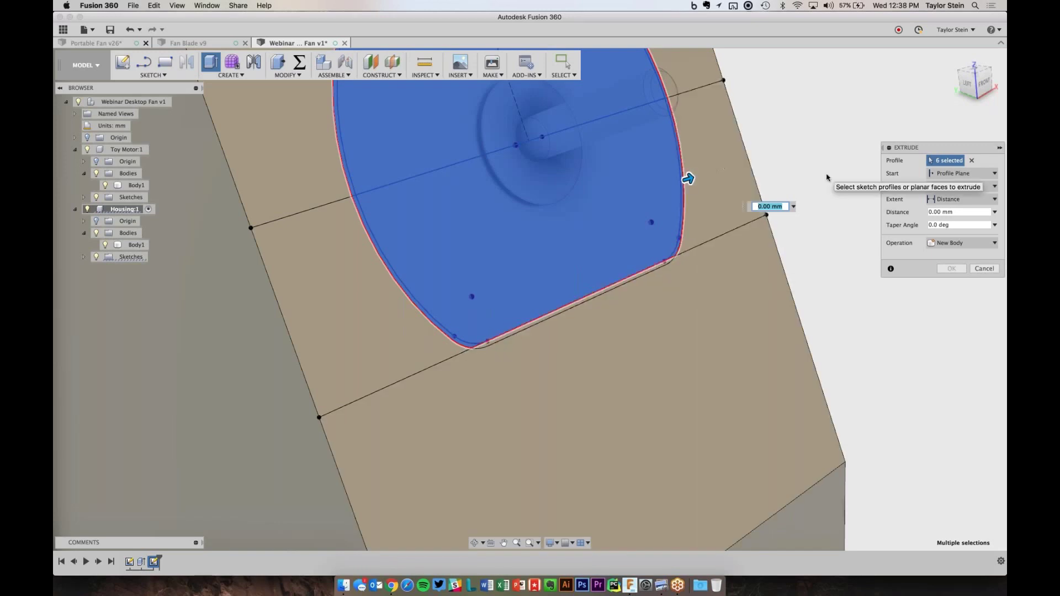
key(F6)
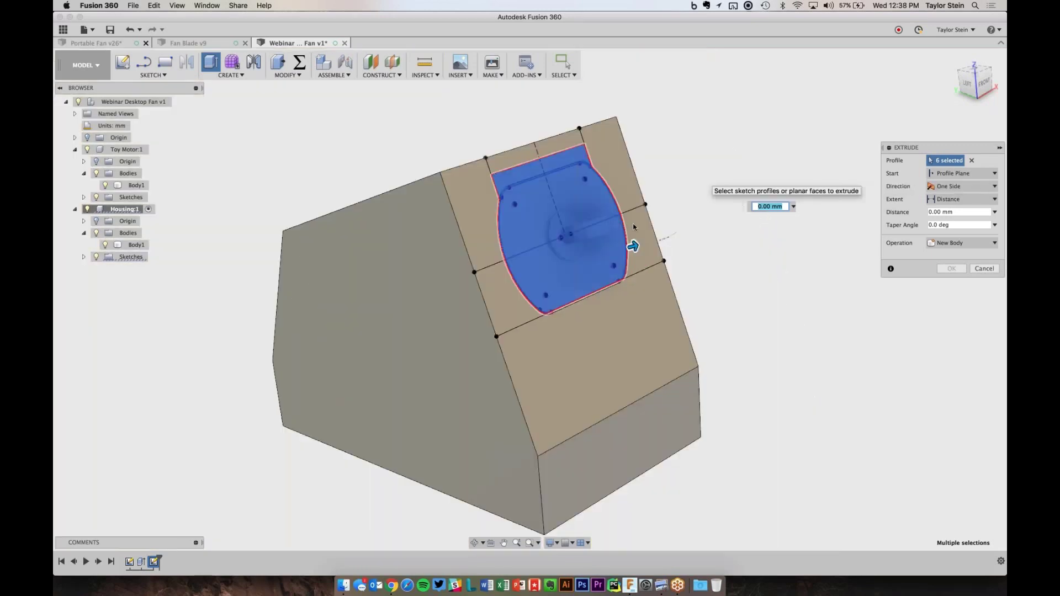
- Pull the selected profiles about 23.31 mm into the housing as a cut
mouse_move(633, 246)
shift+middle_down()
mouse_move(635, 230)
mouse_move(635, 244)
shift+middle_up()
drag(635, 244, 467, 288)
mouse_move(467, 288)
shift+middle_down()
mouse_move(496, 283)
mouse_move(422, 288)
mouse_move(447, 294)
shift+middle_up()
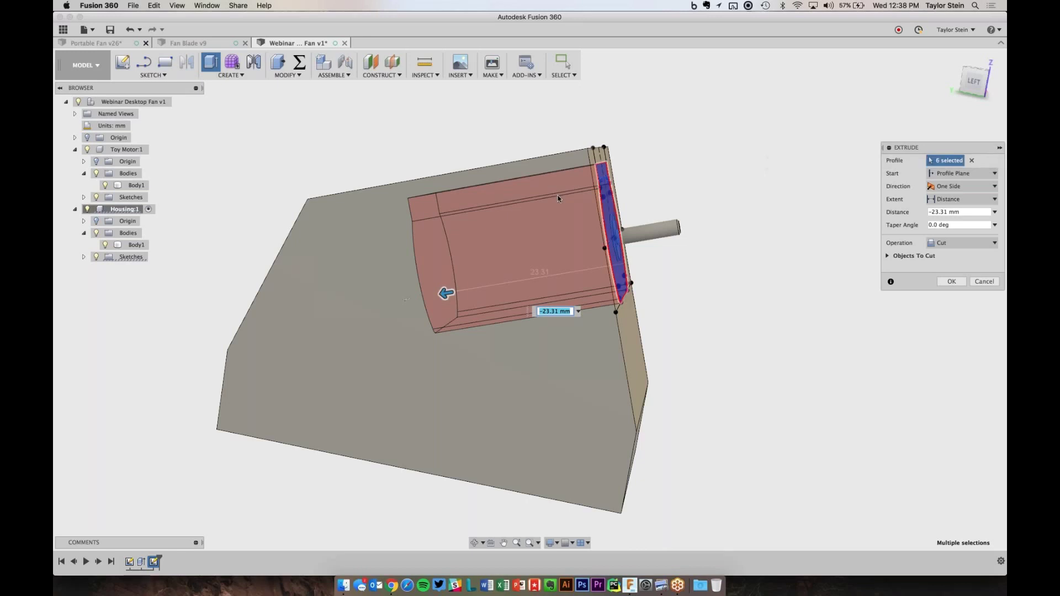
- Hide the Housing body to expose the motor's rear and set the extrude extent to To Object
click(106, 245)
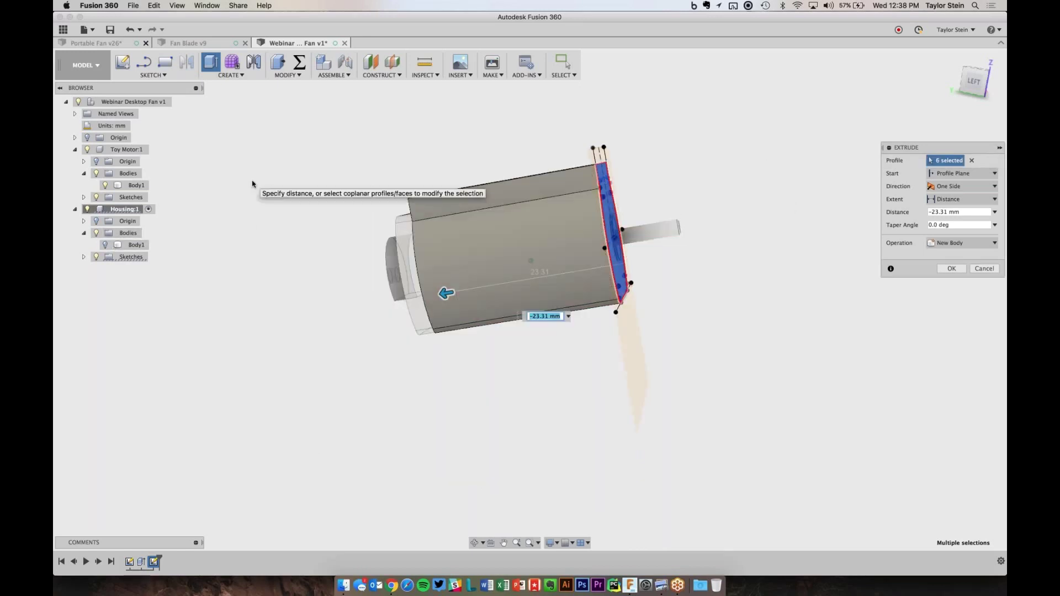
shift+scroll(253, 184, left, 5)
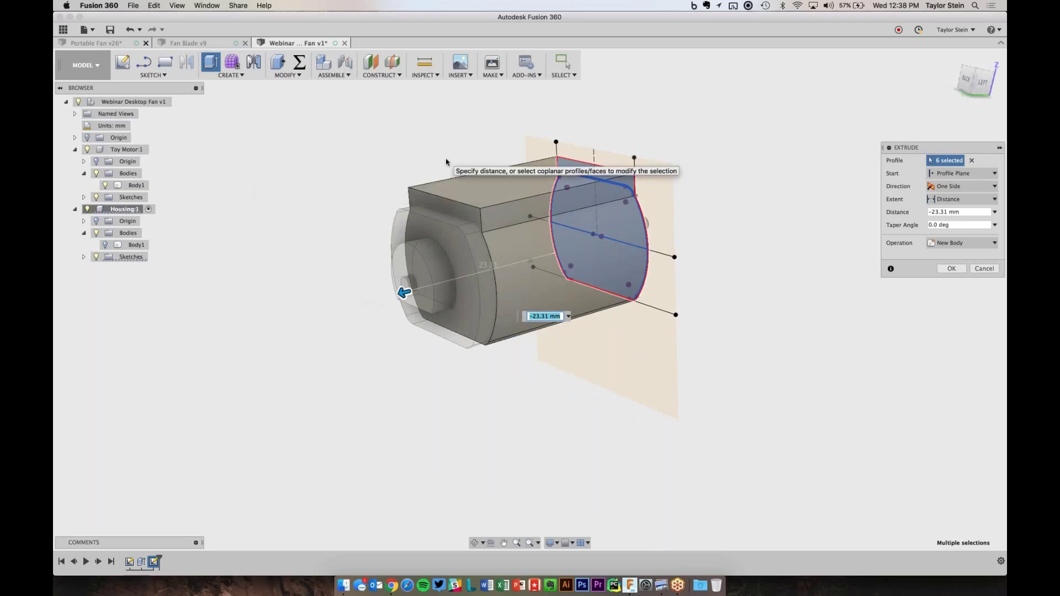
shift+scroll(446, 162, left, 2)
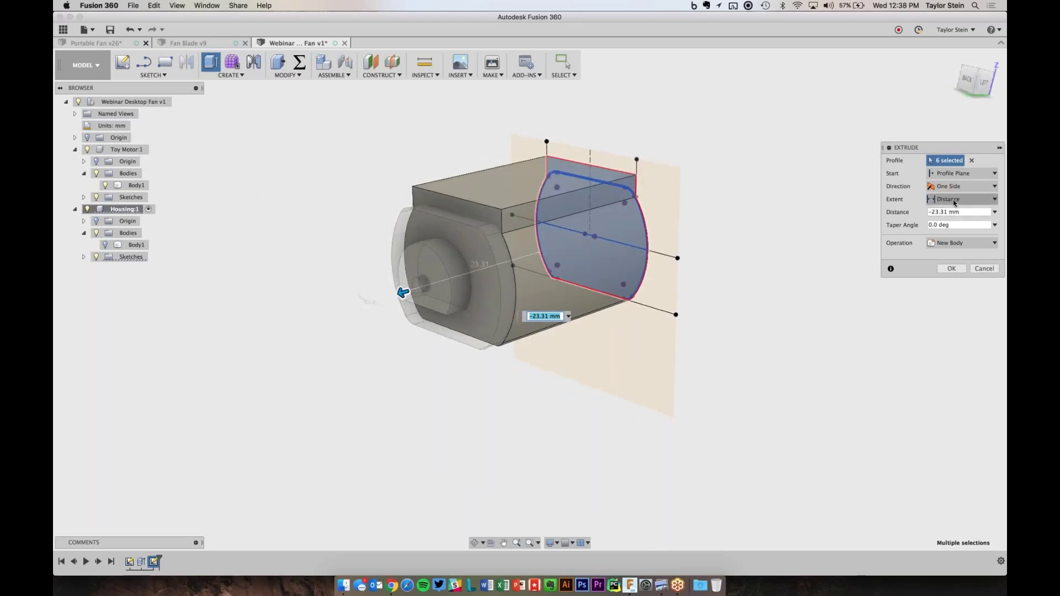
click(954, 199)
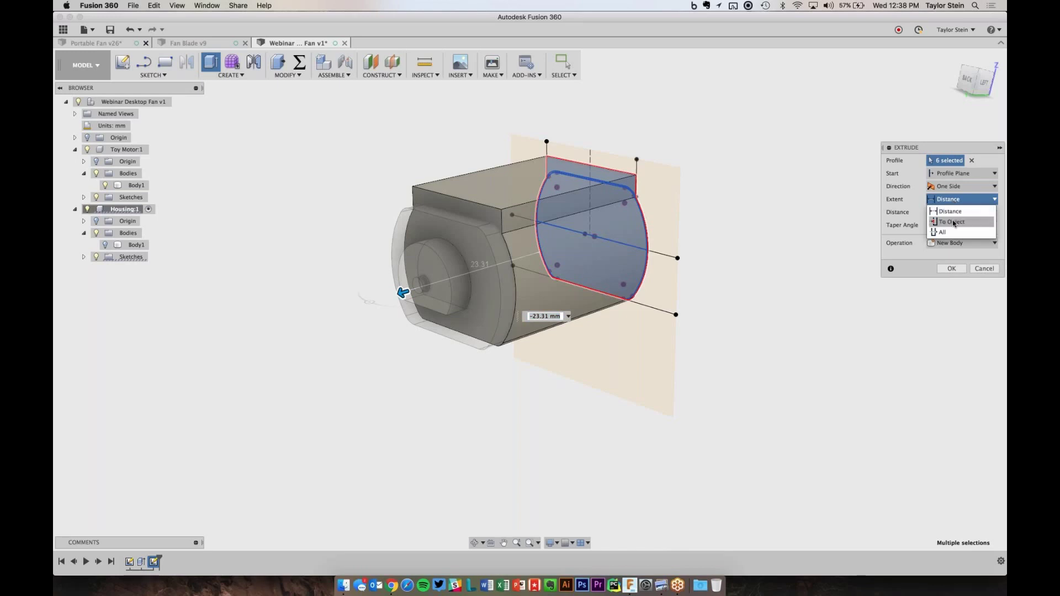
click(953, 222)
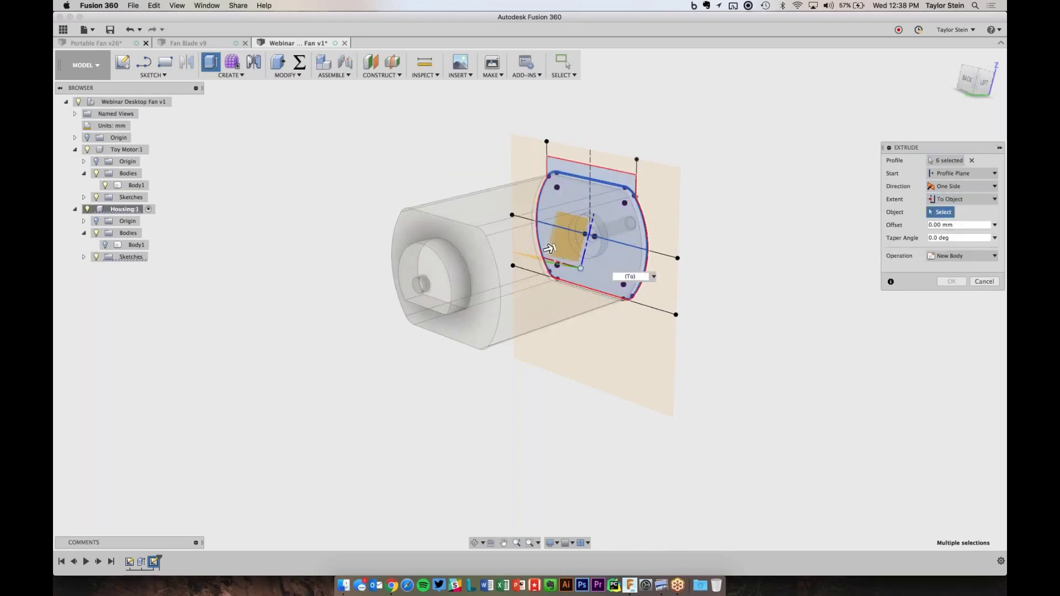
- Extend the motor-shaped extrusion to the small circular end face at the motor's rear, switching to the alternate Chain Faces option
click(418, 286)
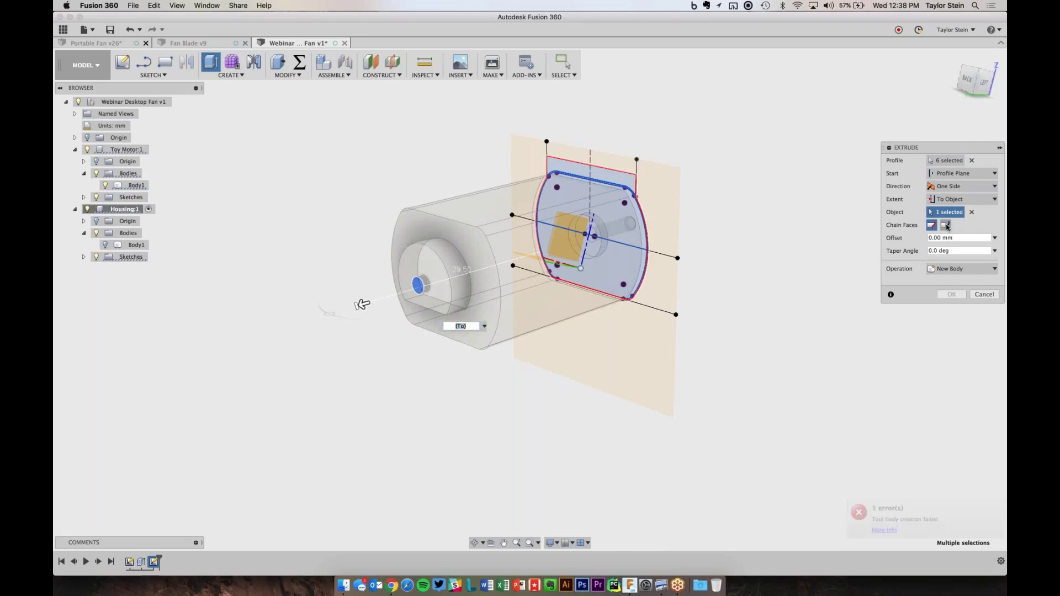
click(945, 224)
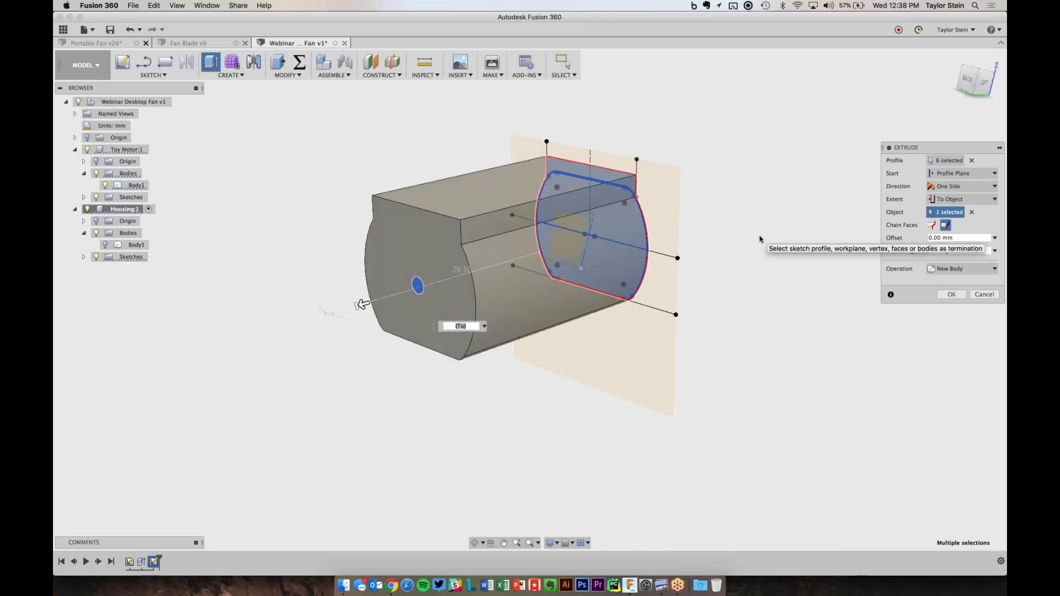
shift+scroll(760, 239, right, 5)
shift+scroll(759, 239, left, 3)
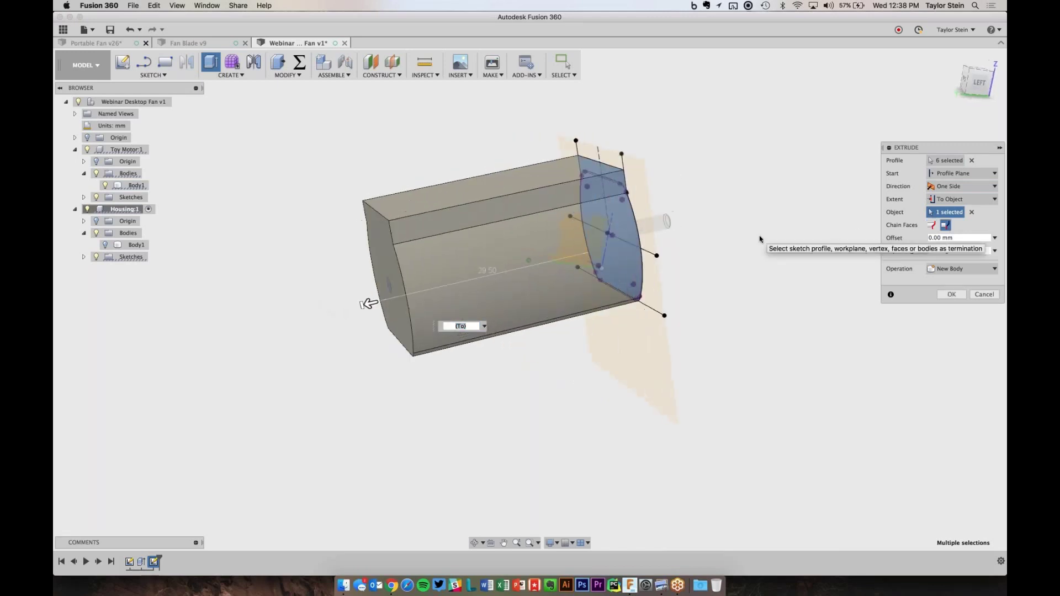
shift+scroll(760, 239, left, 6)
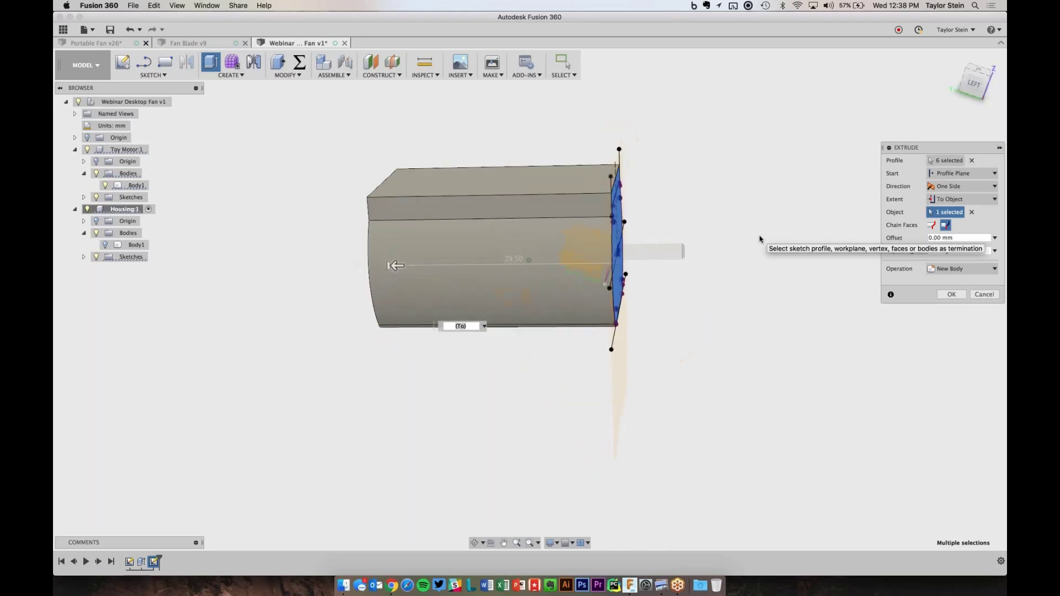
shift+scroll(760, 239, right, 4)
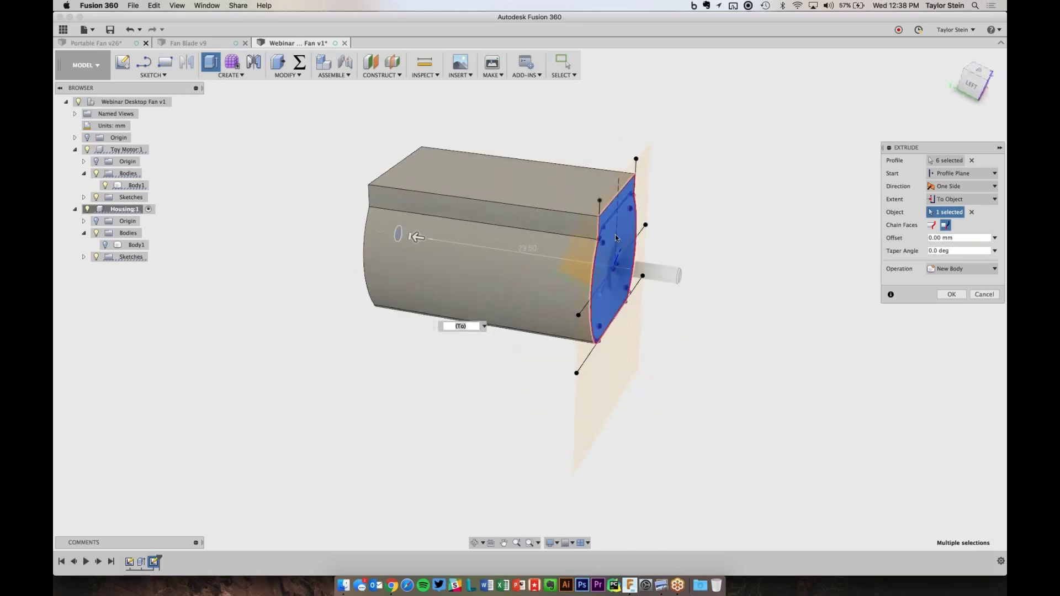
- Show the housing body and make the extrusion a cut through it, excluding the Toy Motor body from the objects to cut
click(965, 269)
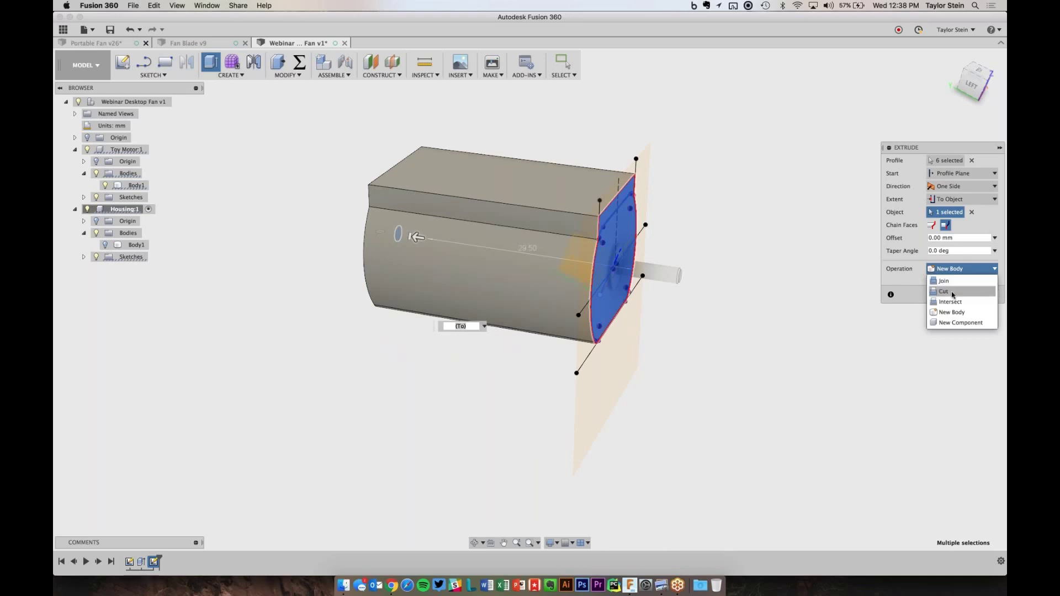
click(953, 292)
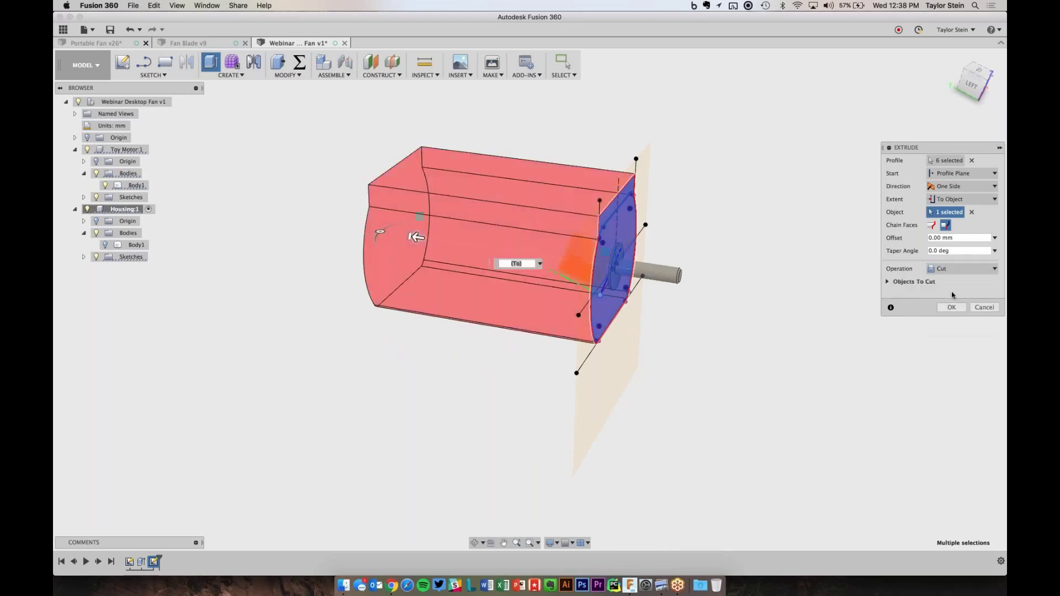
click(105, 245)
shift+scroll(283, 210, right, 5)
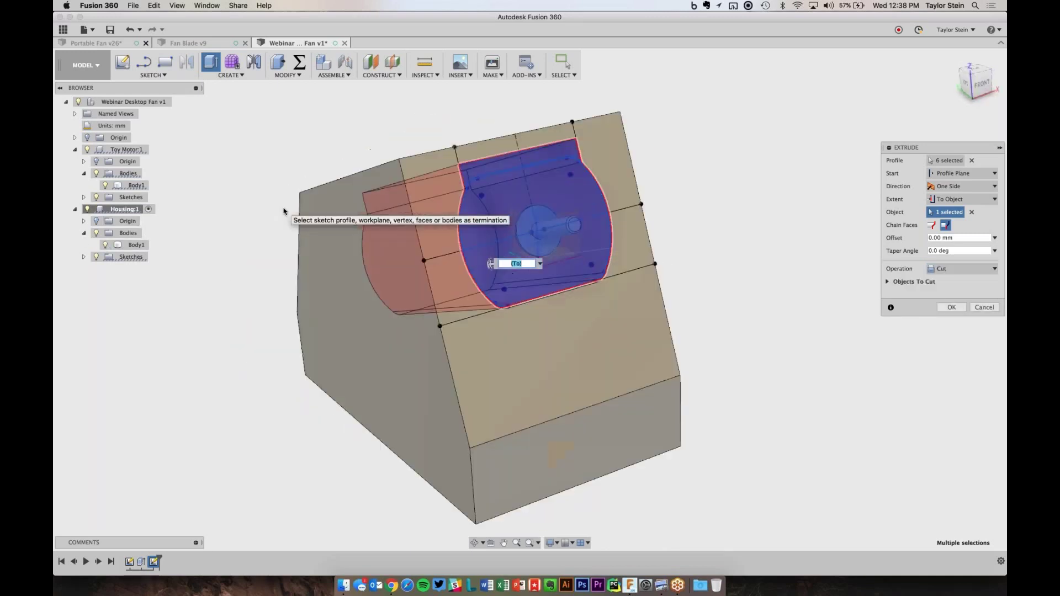
shift+scroll(283, 210, right, 5)
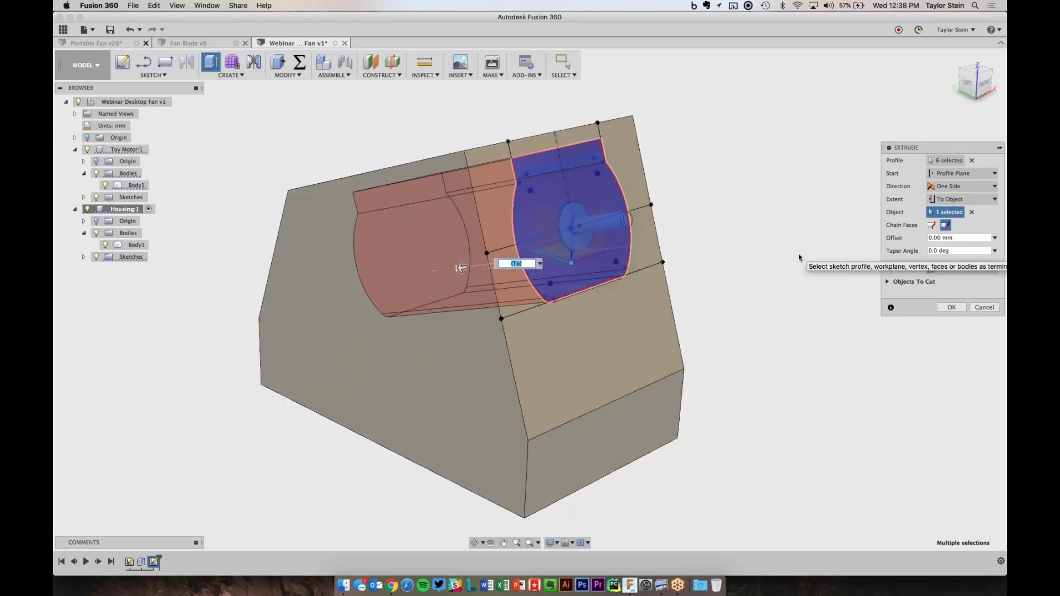
click(888, 283)
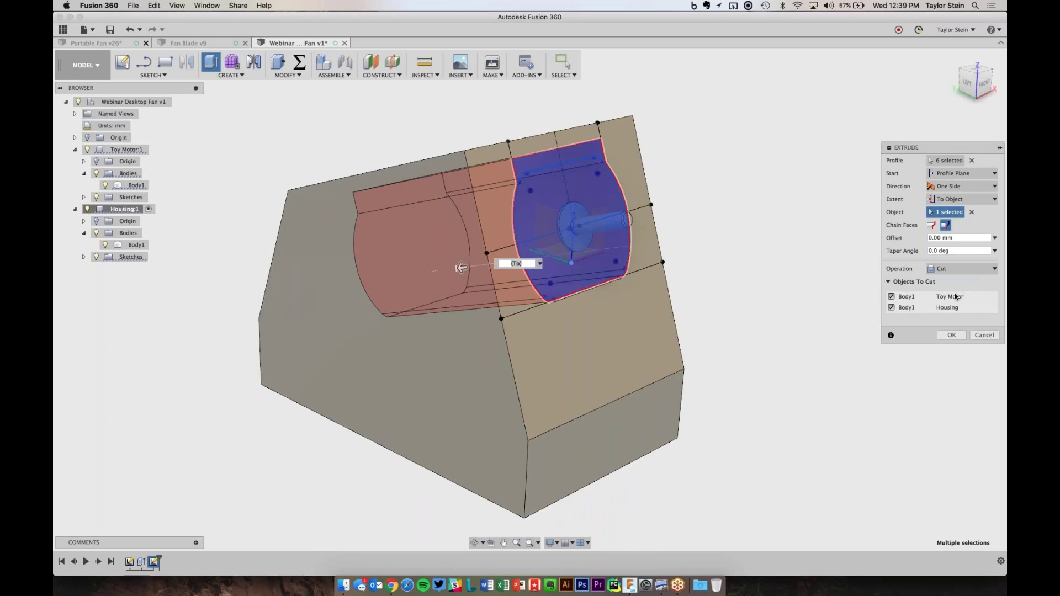
click(892, 297)
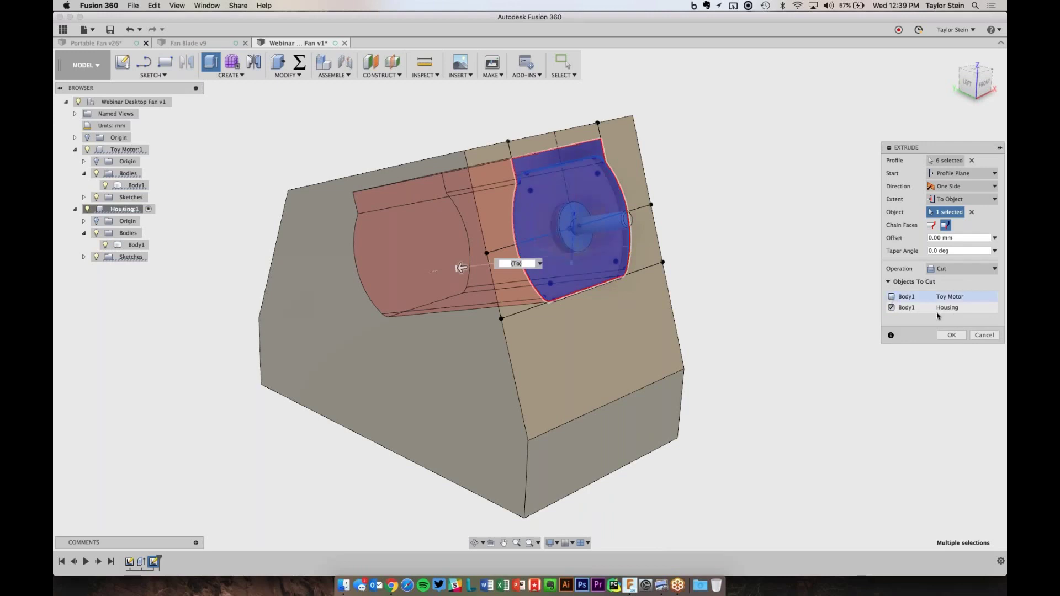
click(945, 335)
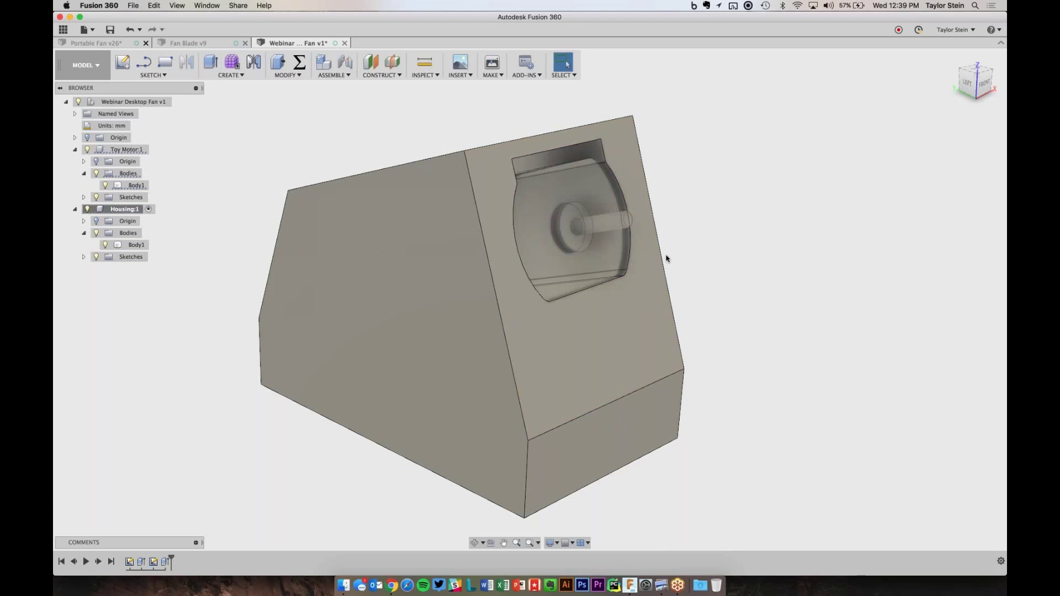
- Hide the Toy Motor body to inspect the cavity cut into the housing, and show the motor again
click(115, 185)
key(v)
shift+middle_drag(280, 135, 133, 191)
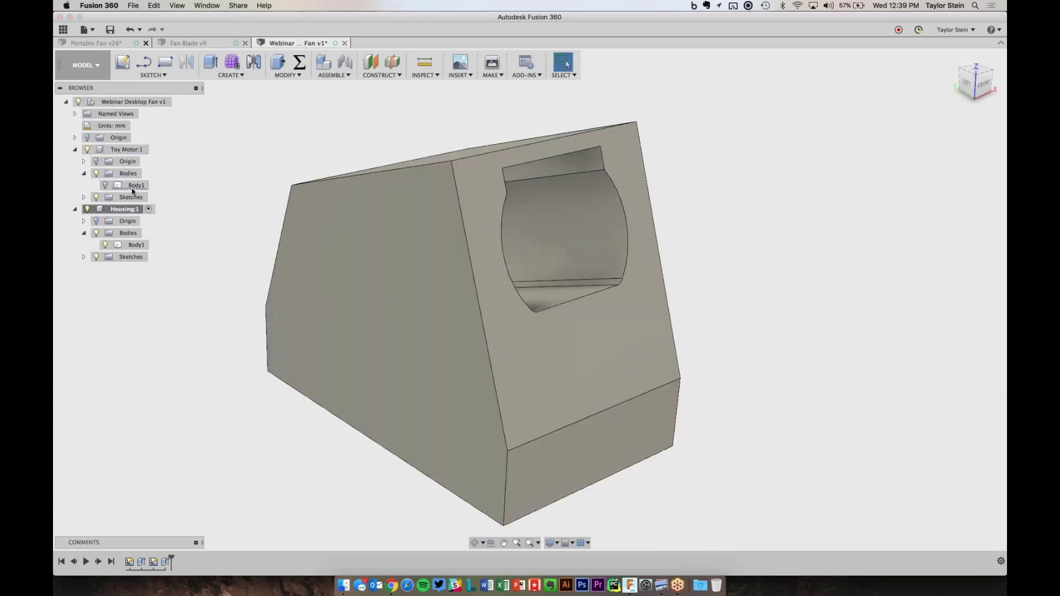
click(105, 186)
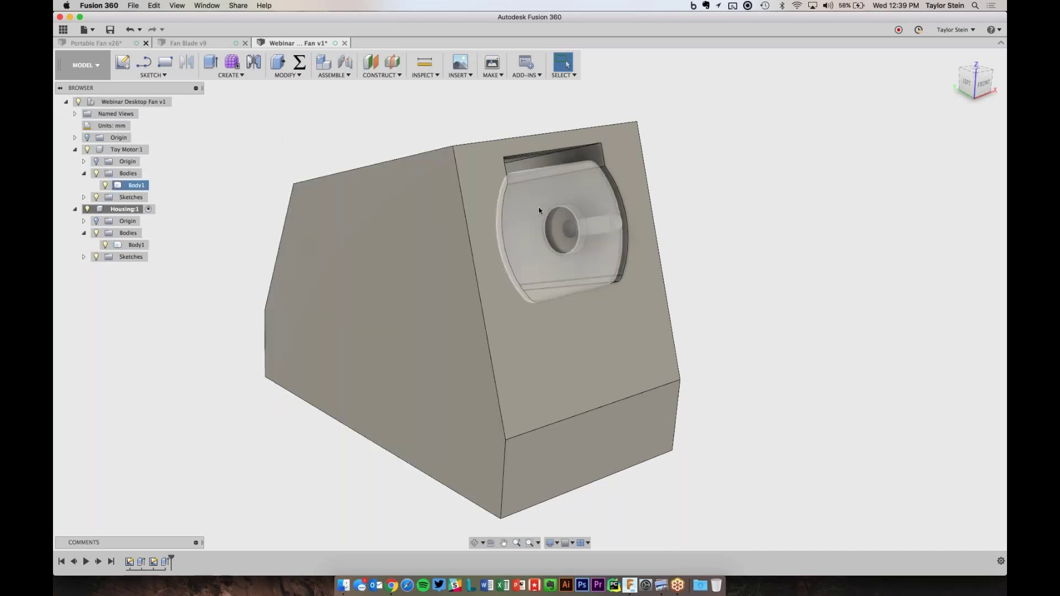
- Examine the housing's sides, front and top around the motor cavity, including the straight front view
shift+middle_drag(505, 231, 679, 213)
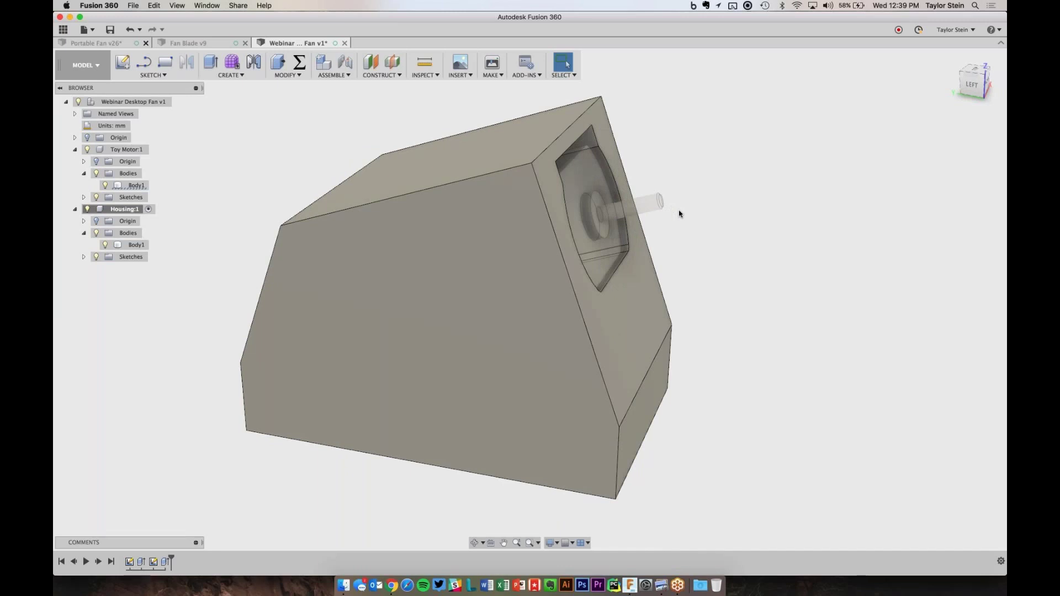
click(446, 243)
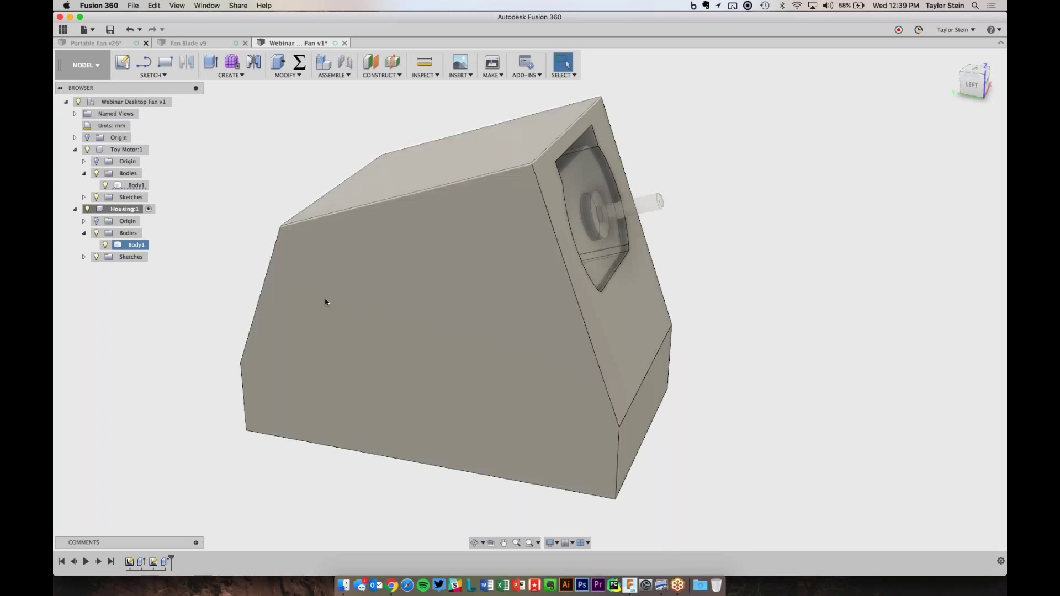
click(747, 255)
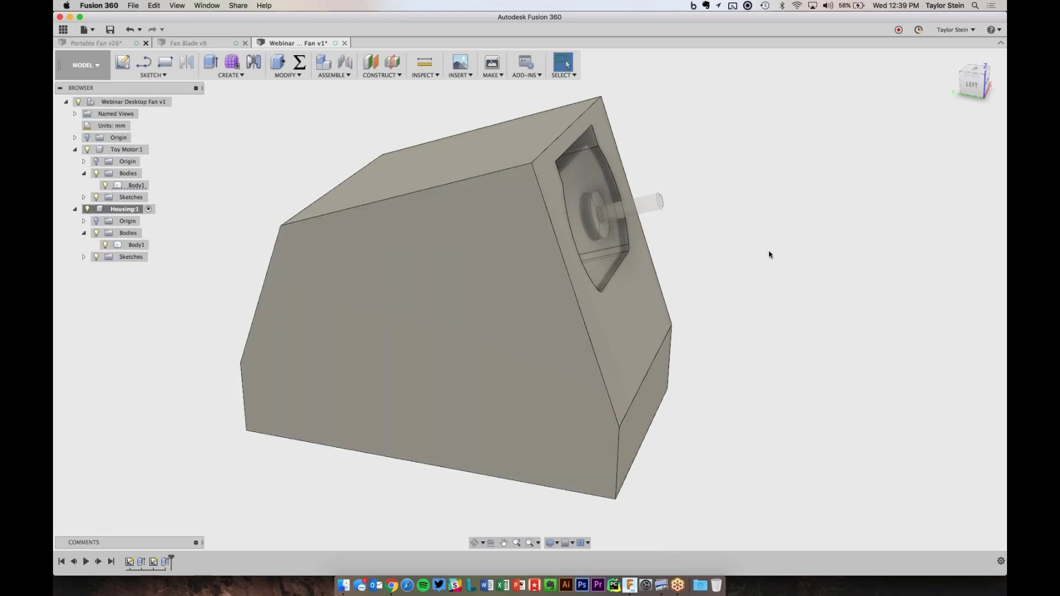
scroll(770, 254, down, 2)
shift+scroll(770, 255, up, 5)
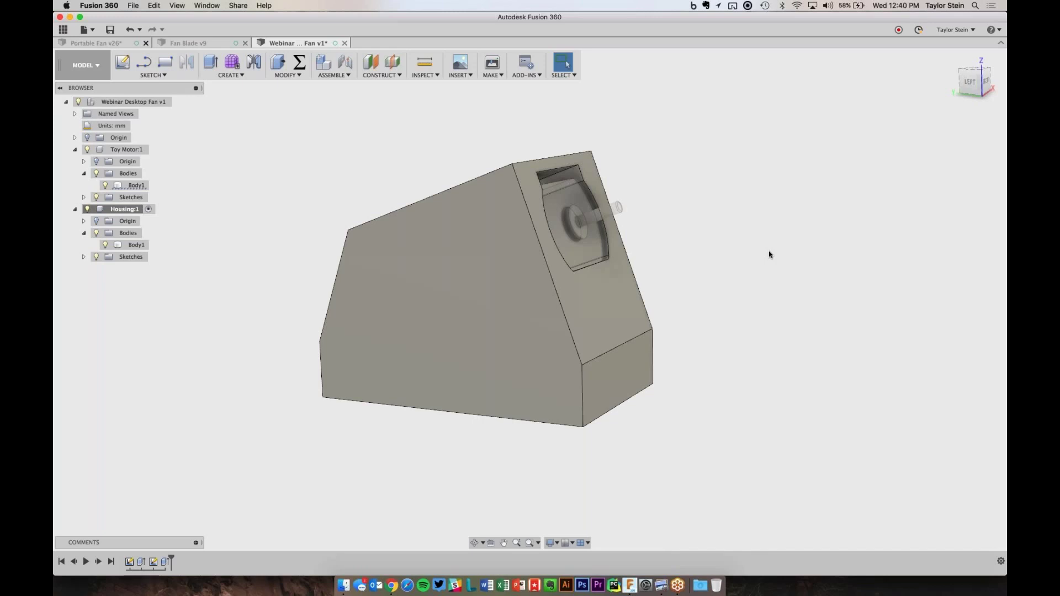
click(572, 283)
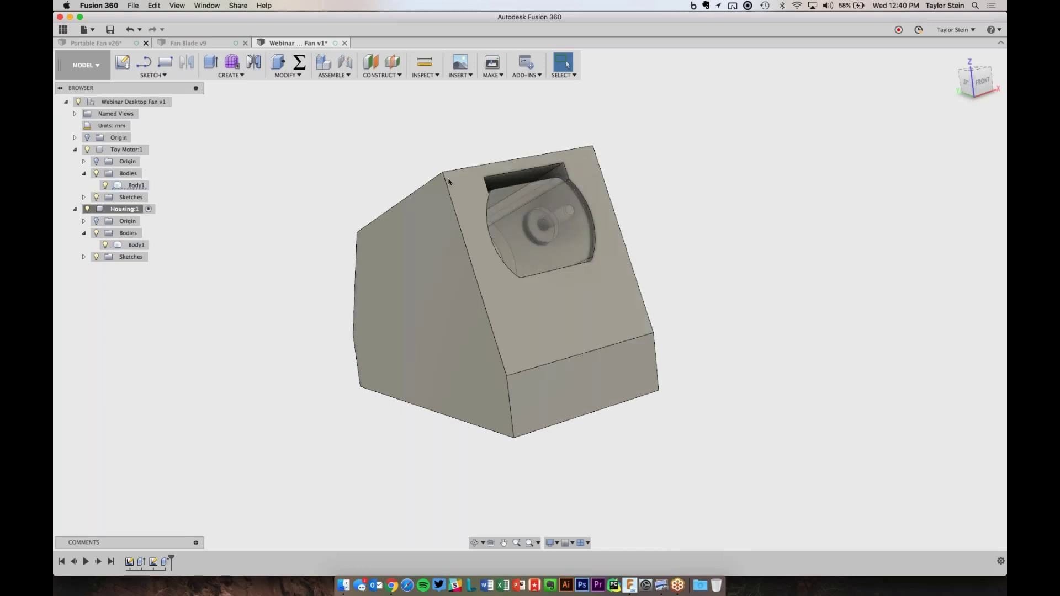
shift+middle_drag(526, 246, 663, 153)
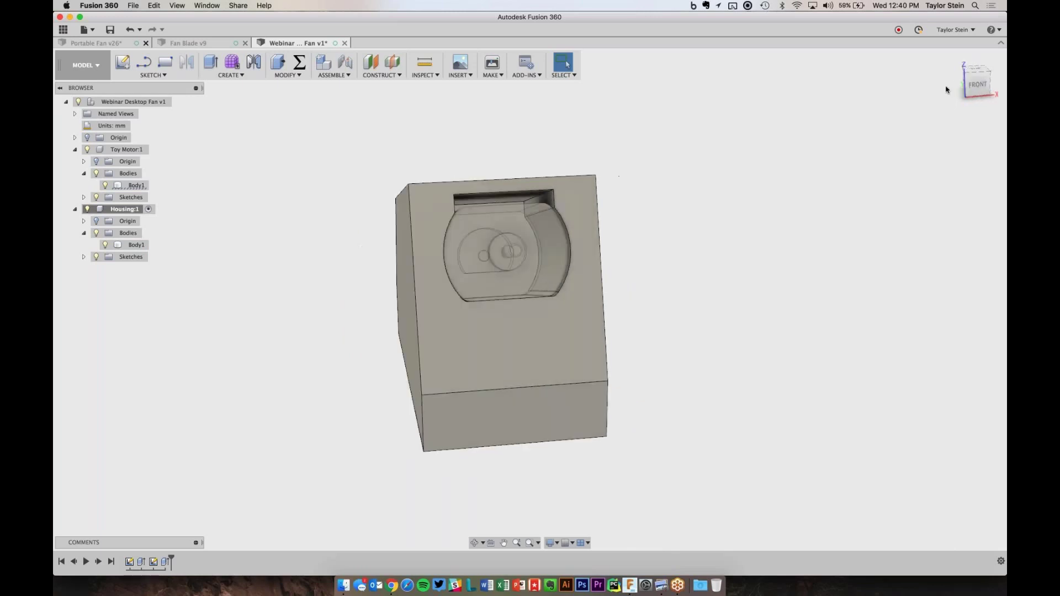
click(974, 84)
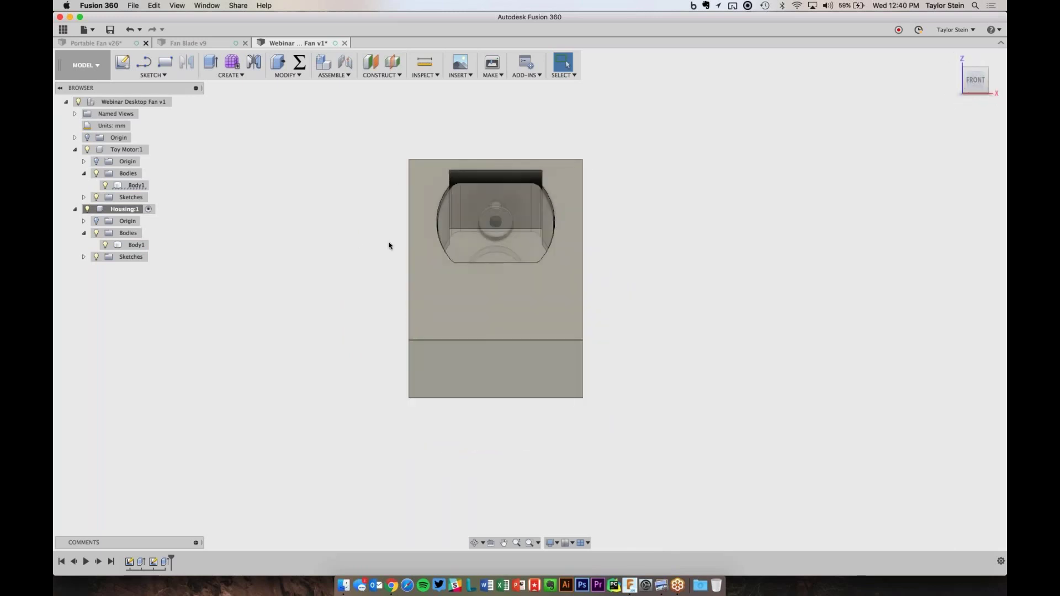
shift+middle_drag(394, 237, 505, 383)
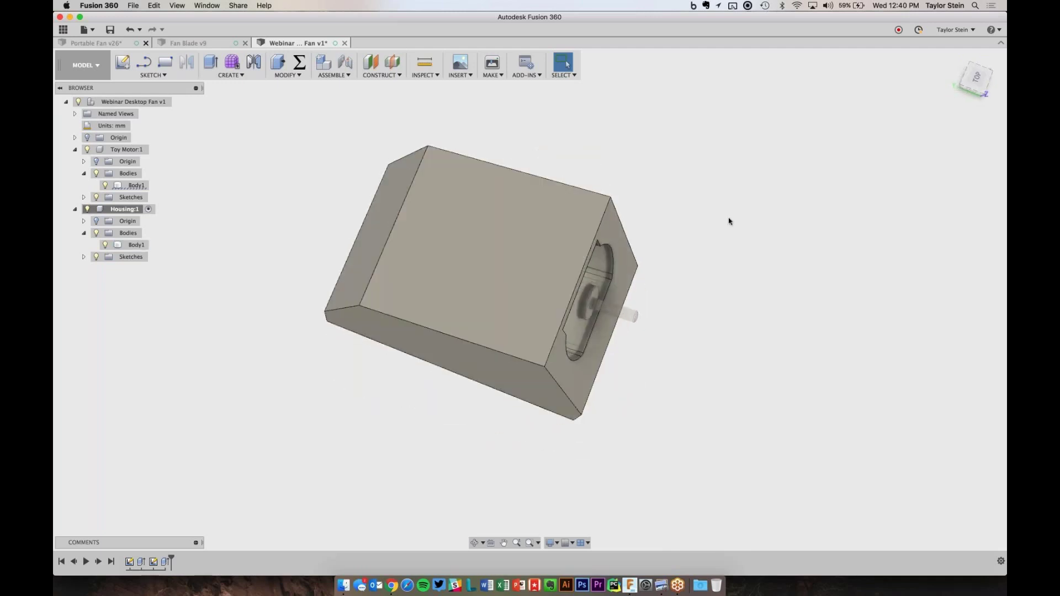
shift+scroll(729, 221, down, 10)
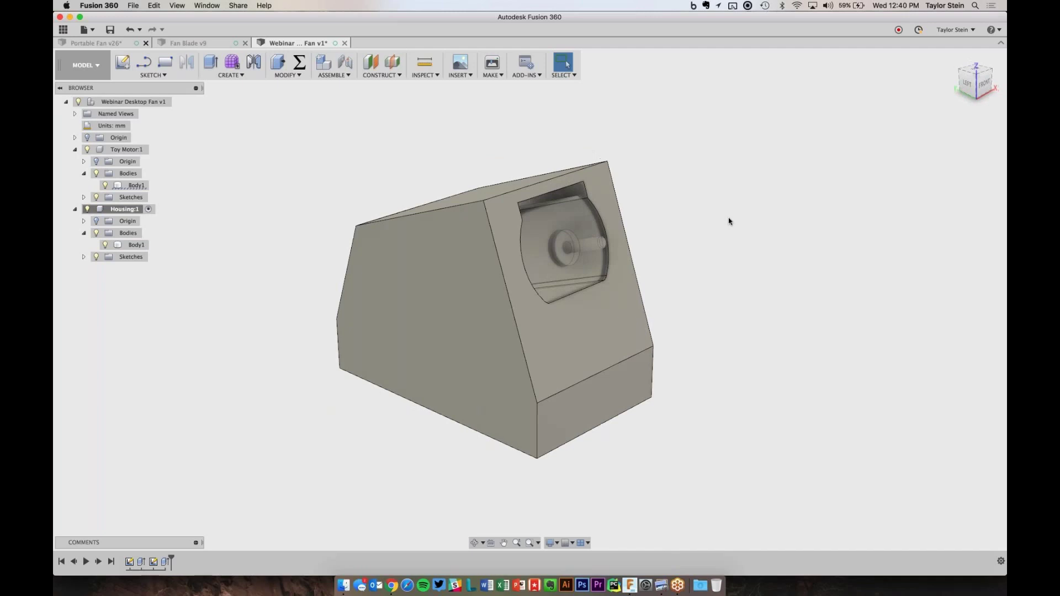
- Begin a Draft on the housing with its top face as the parting plane
click(296, 80)
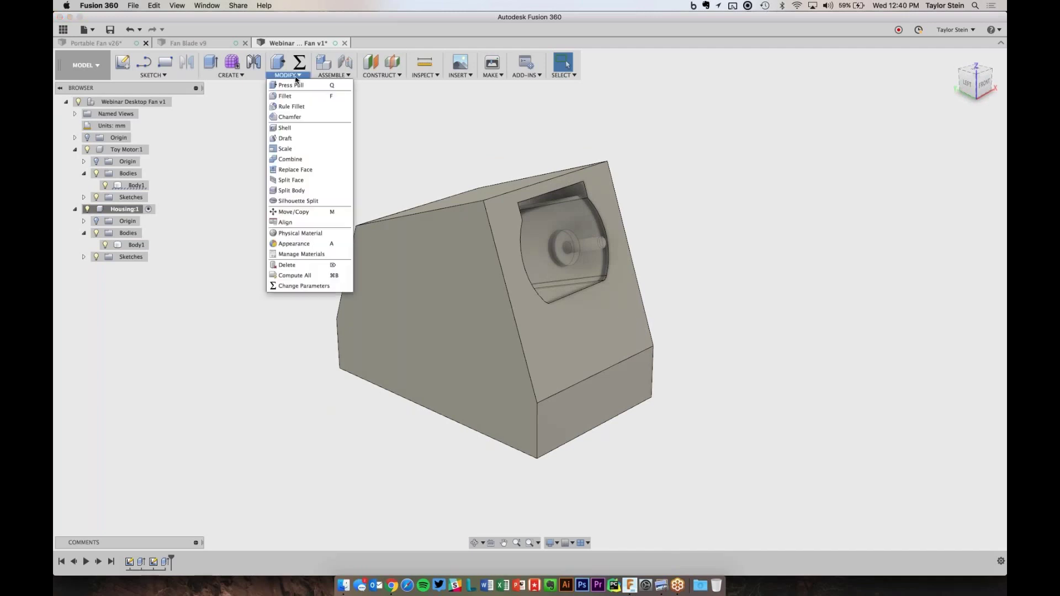
click(284, 139)
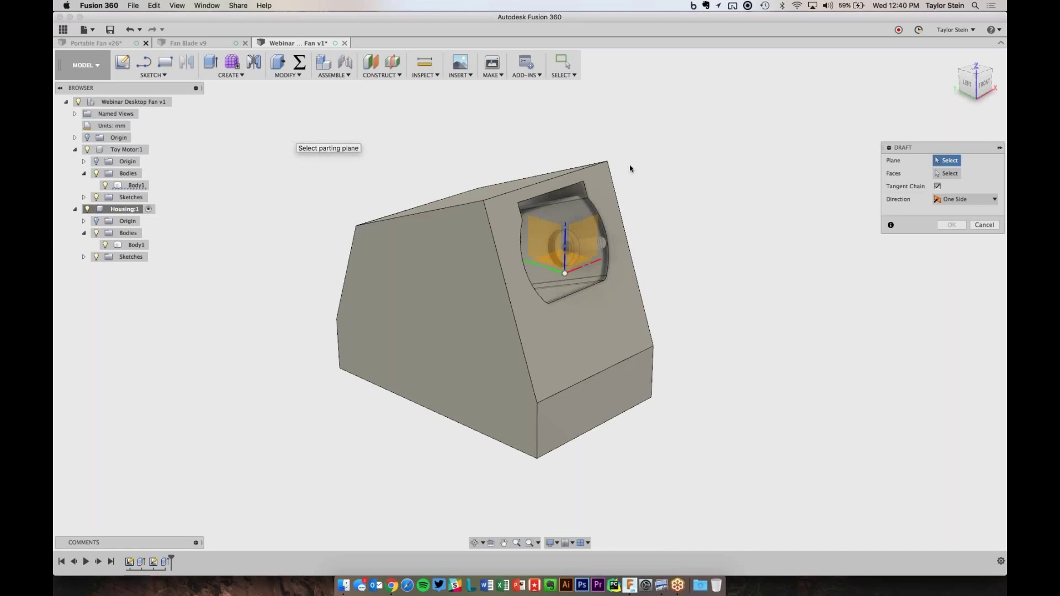
shift+scroll(630, 168, left, 5)
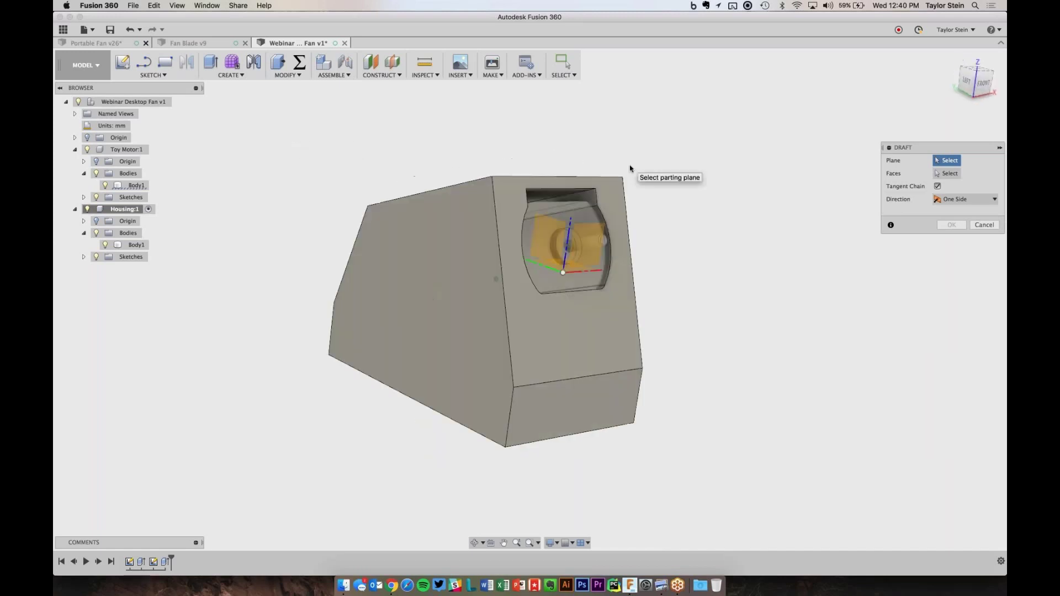
shift+scroll(630, 168, right, 5)
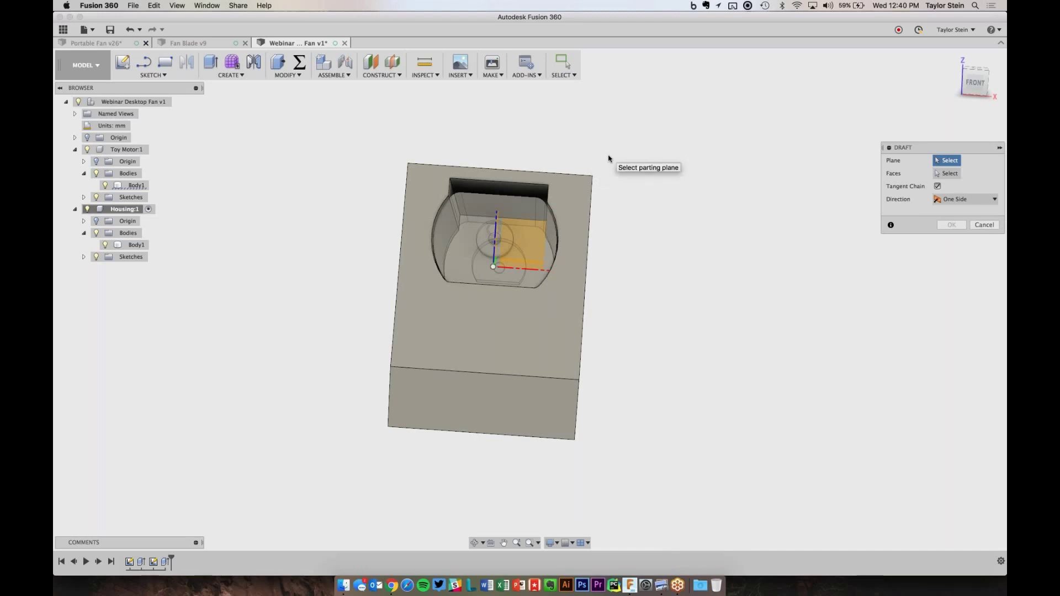
shift+middle_drag(609, 159, 550, 201)
click(550, 201)
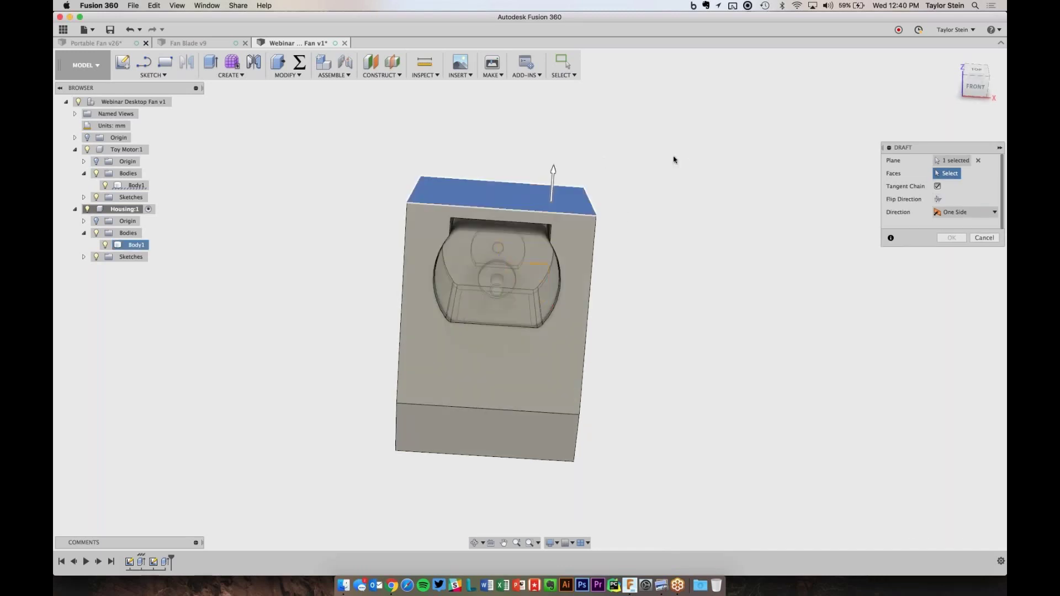
- Draft the housing's two opposite side faces by 5 degrees so the body widens towards the base
shift+middle_drag(674, 160, 572, 263)
click(572, 263)
shift+middle_drag(403, 154, 428, 236)
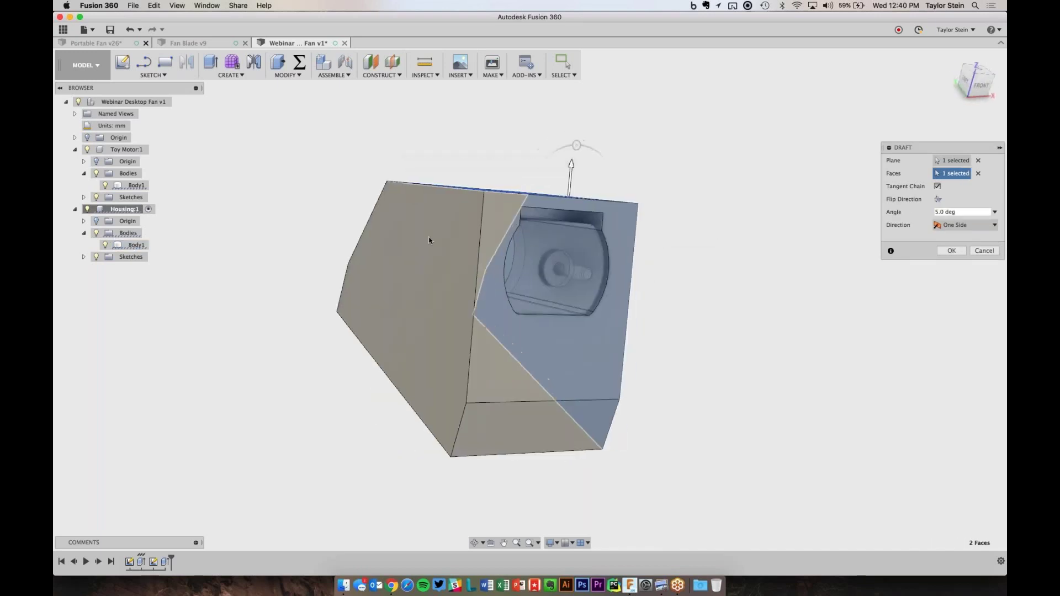
click(391, 243)
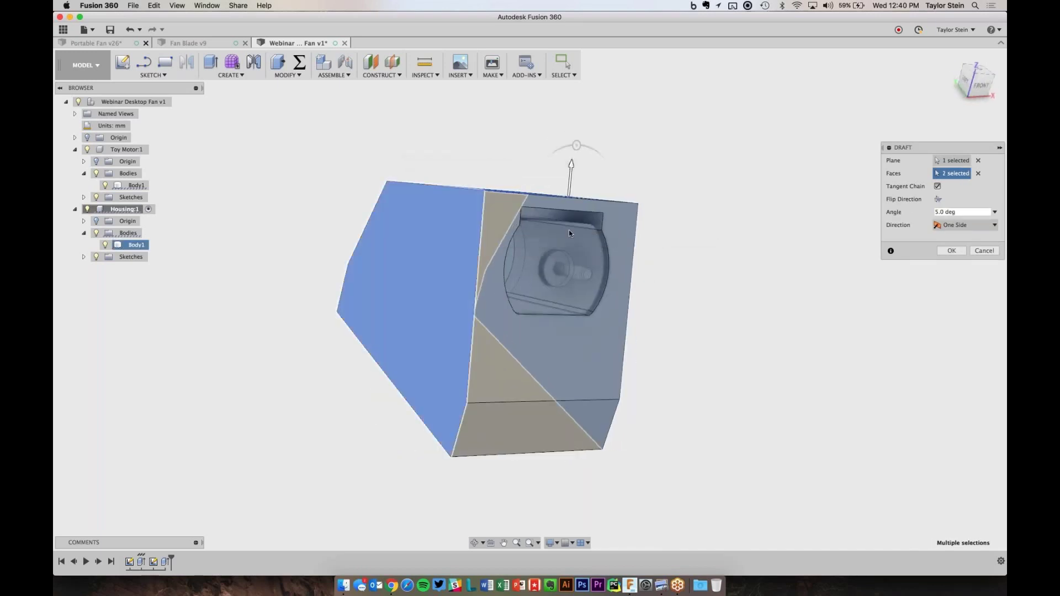
shift+middle_drag(569, 230, 706, 206)
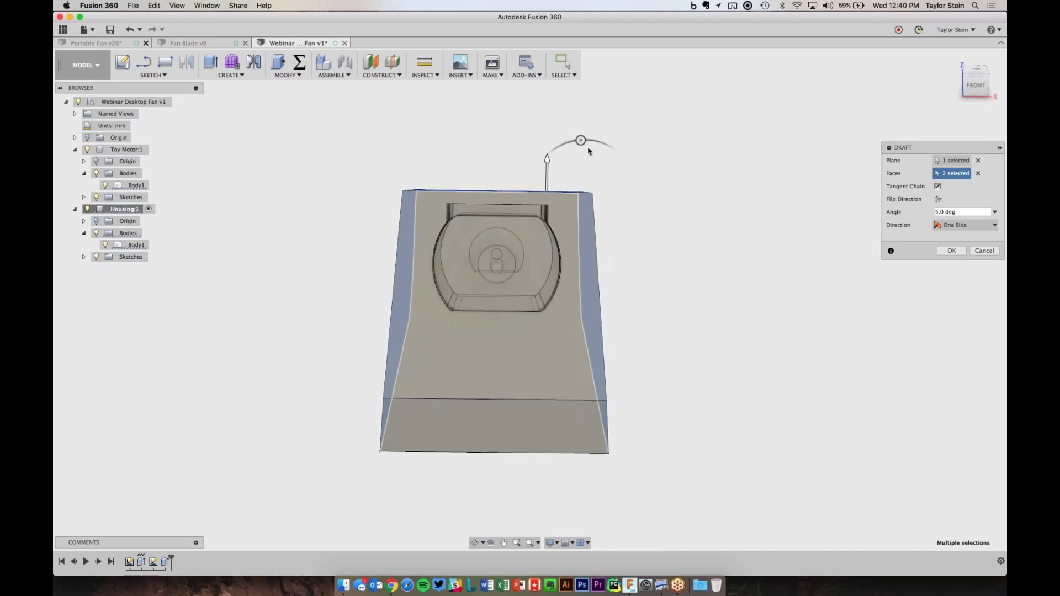
mouse_move(581, 142)
mouse_down()
mouse_move(591, 142)
mouse_move(576, 141)
mouse_up()
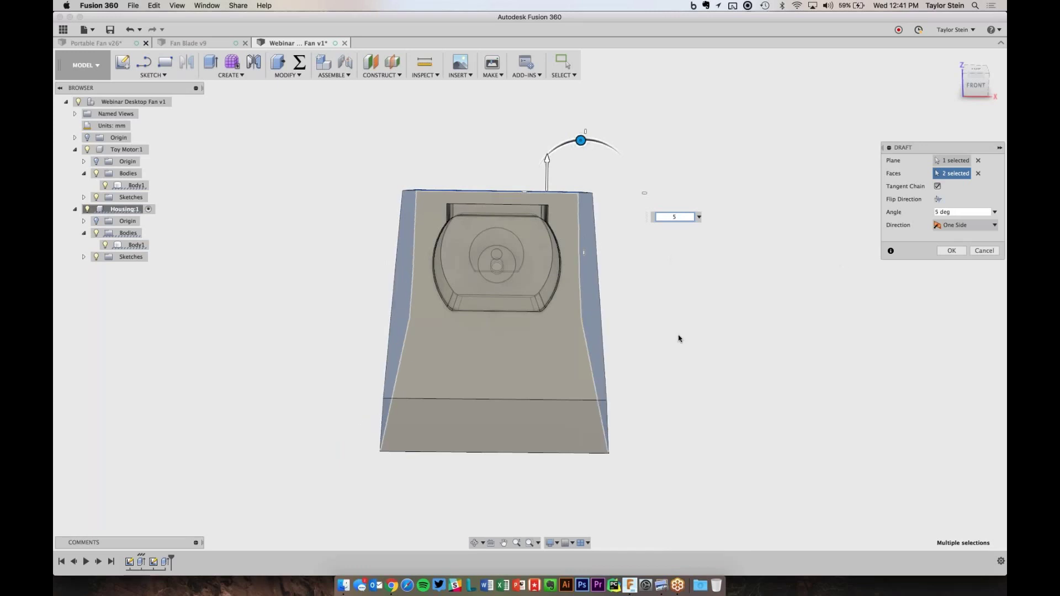
shift+middle_drag(679, 335, 679, 338)
key(Return)
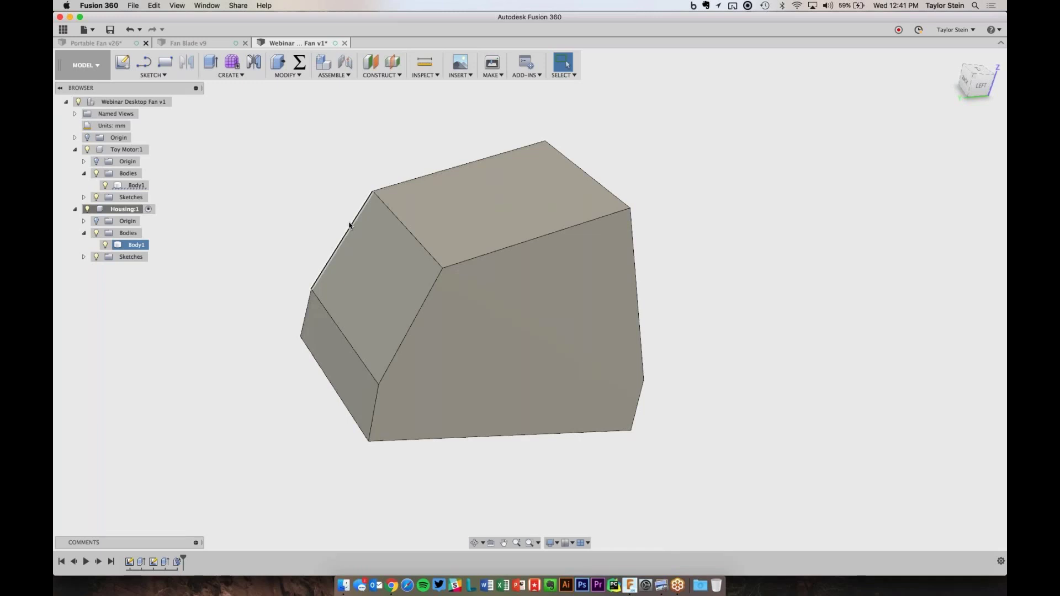
- Begin a second Draft with the lower front face as the plane and the housing's two opposite side faces as faces
shift+middle_drag(349, 226, 354, 221)
click(283, 72)
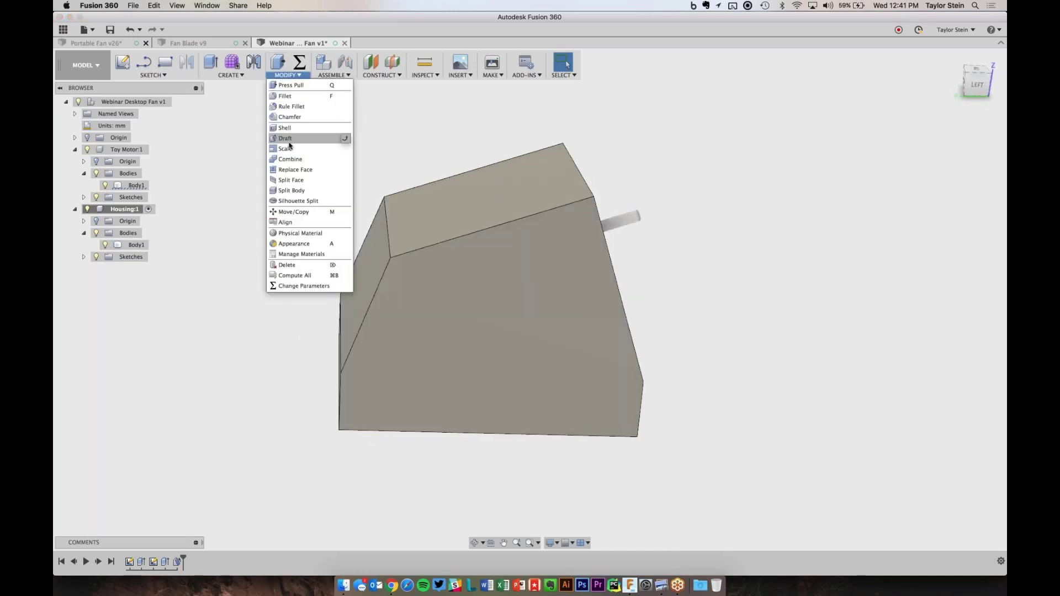
click(286, 138)
shift+middle_drag(472, 155, 738, 230)
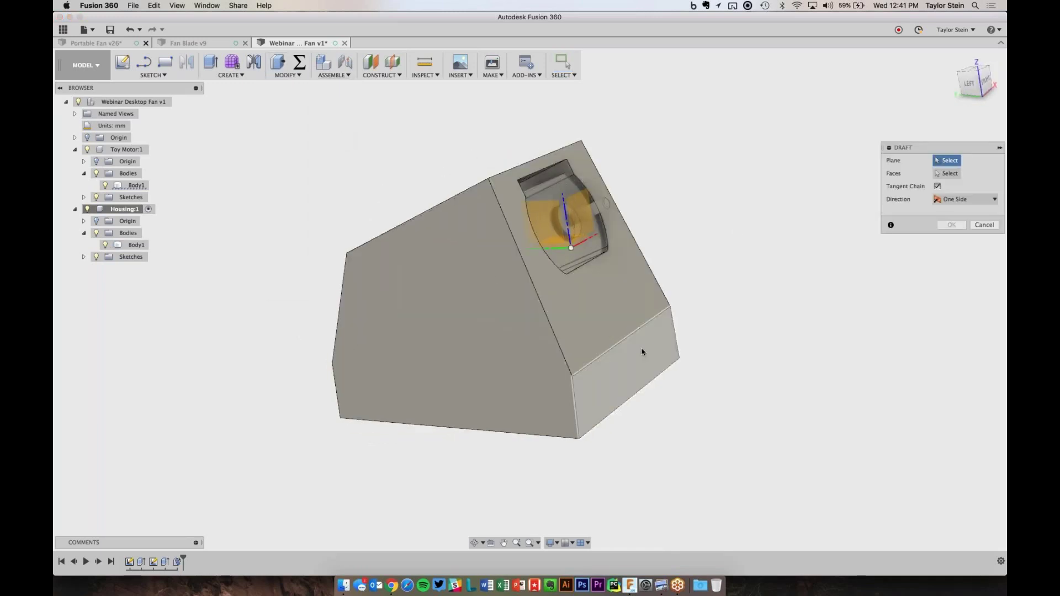
click(641, 351)
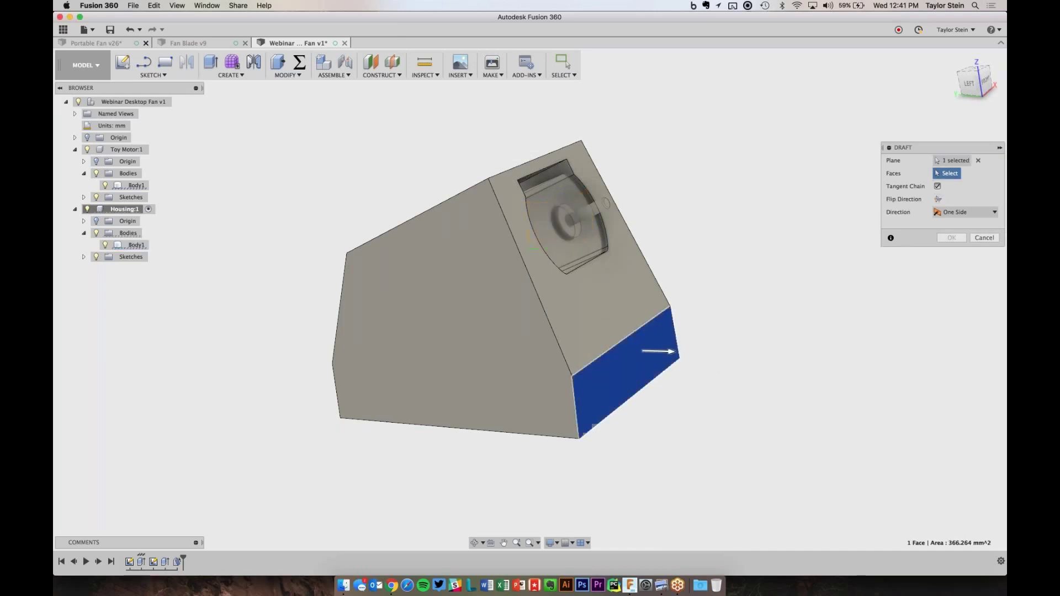
click(533, 348)
shift+middle_drag(630, 298, 625, 270)
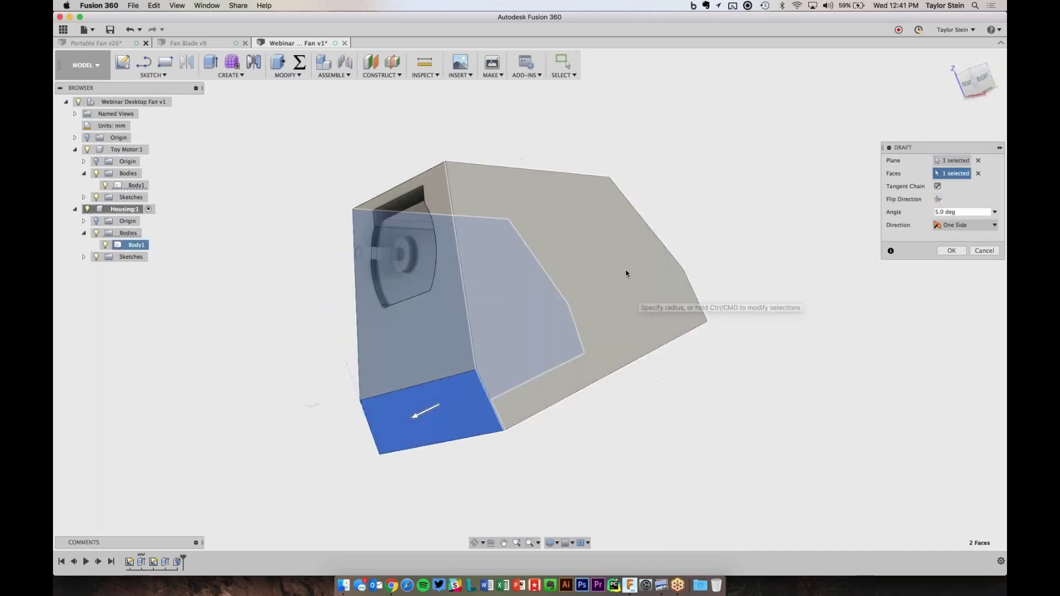
click(639, 249)
- Draft the two side faces by -5 degrees so the housing narrows towards the back
shift+middle_drag(687, 197, 851, 182)
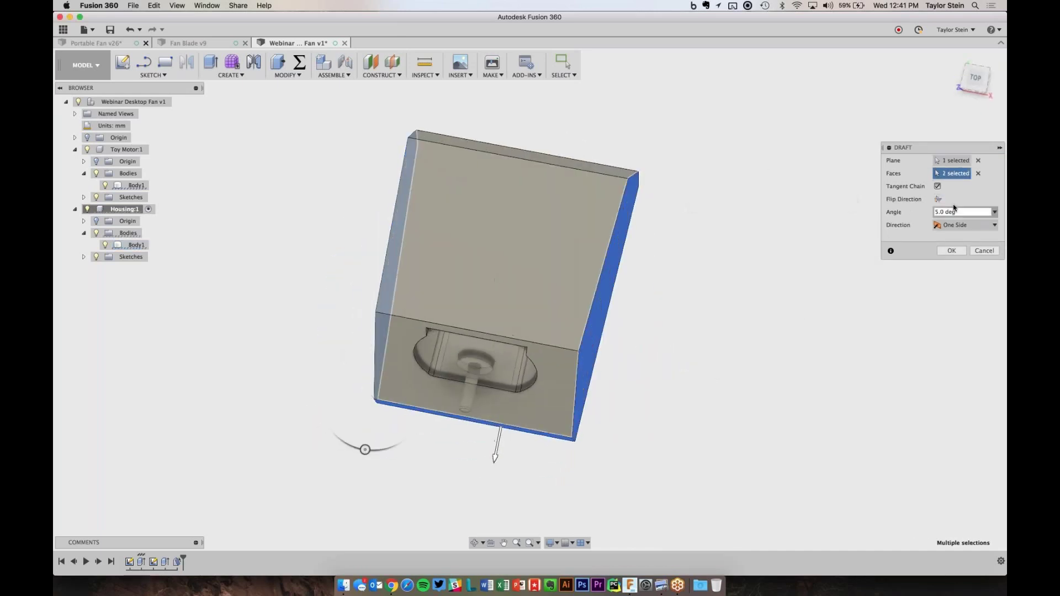
click(975, 78)
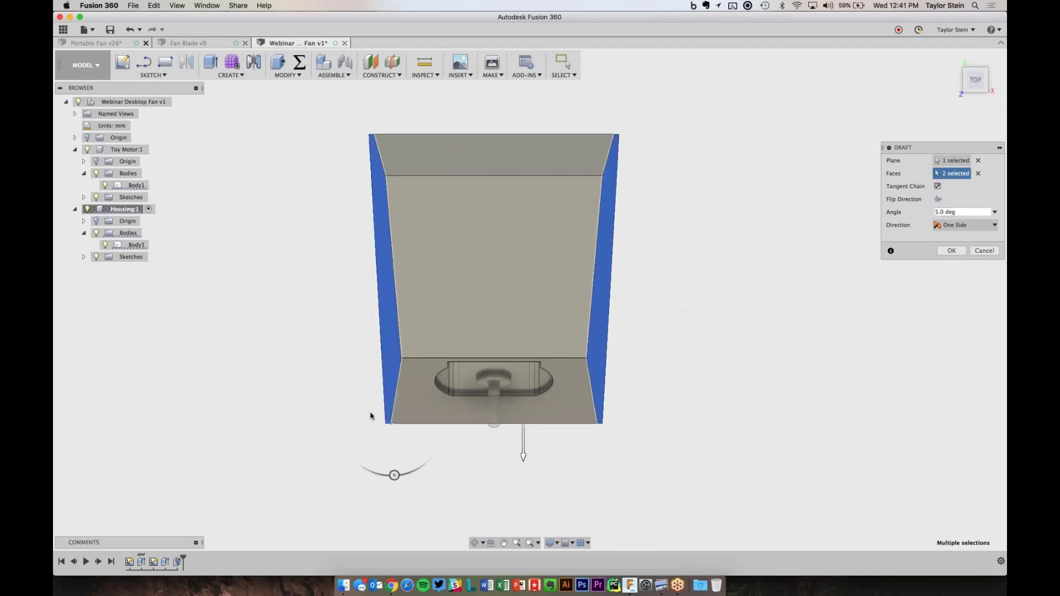
drag(393, 474, 383, 475)
text(-5)
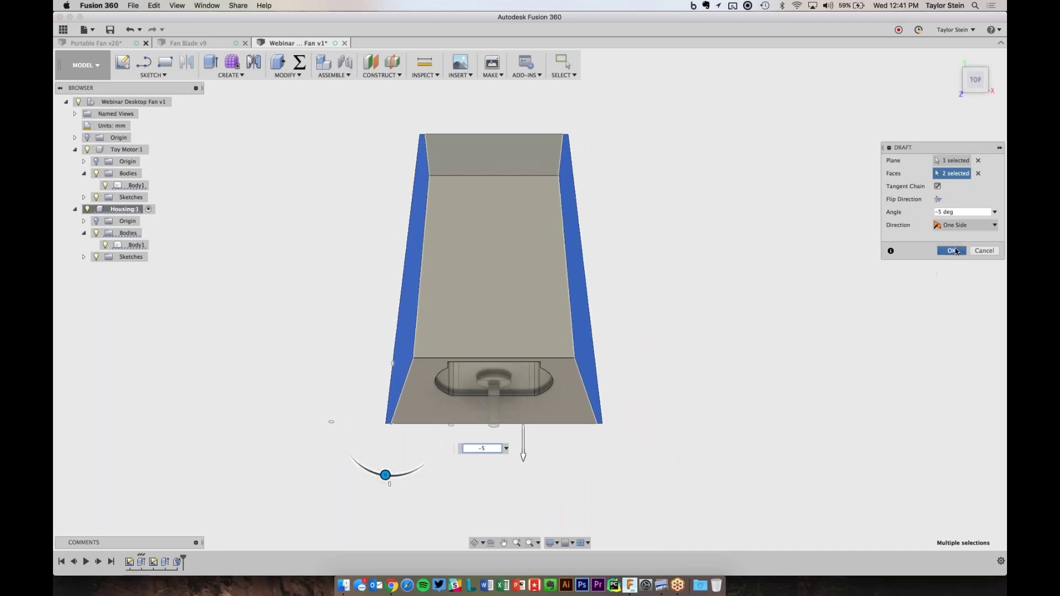
click(956, 251)
shift+scroll(729, 314, down, 10)
shift+scroll(731, 318, right, 10)
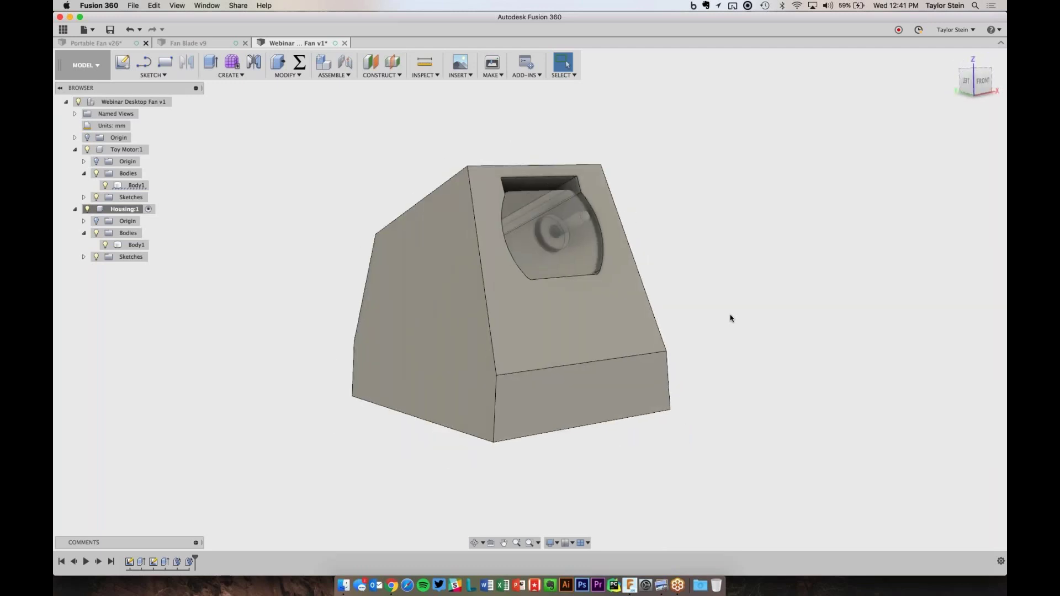
shift+scroll(731, 319, up, 10)
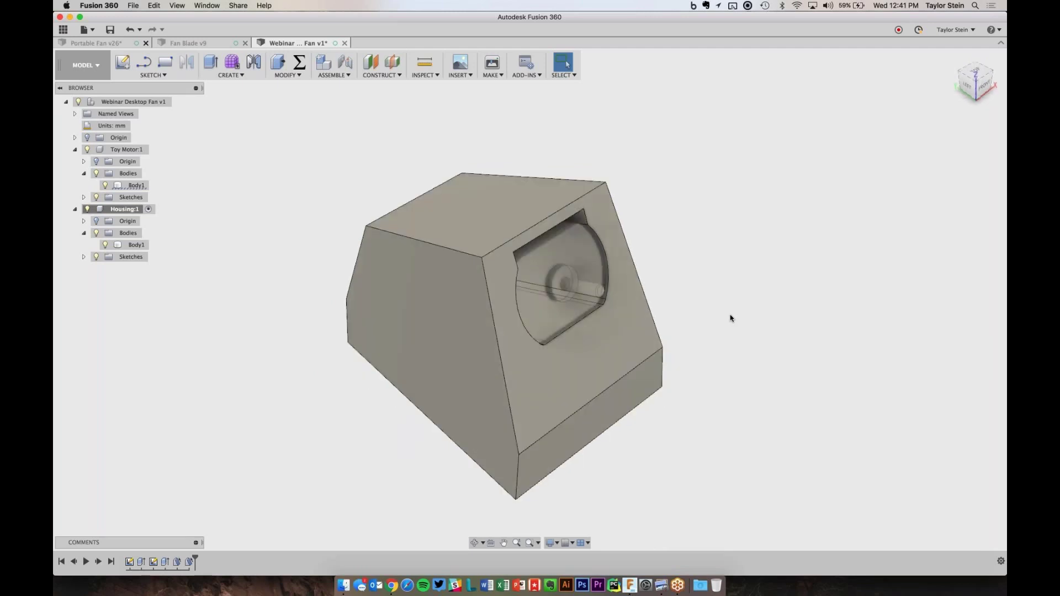
- Begin a Fillet on the top face's front and back edges and the two lower crosswise edges of the housing's front and back
click(472, 252)
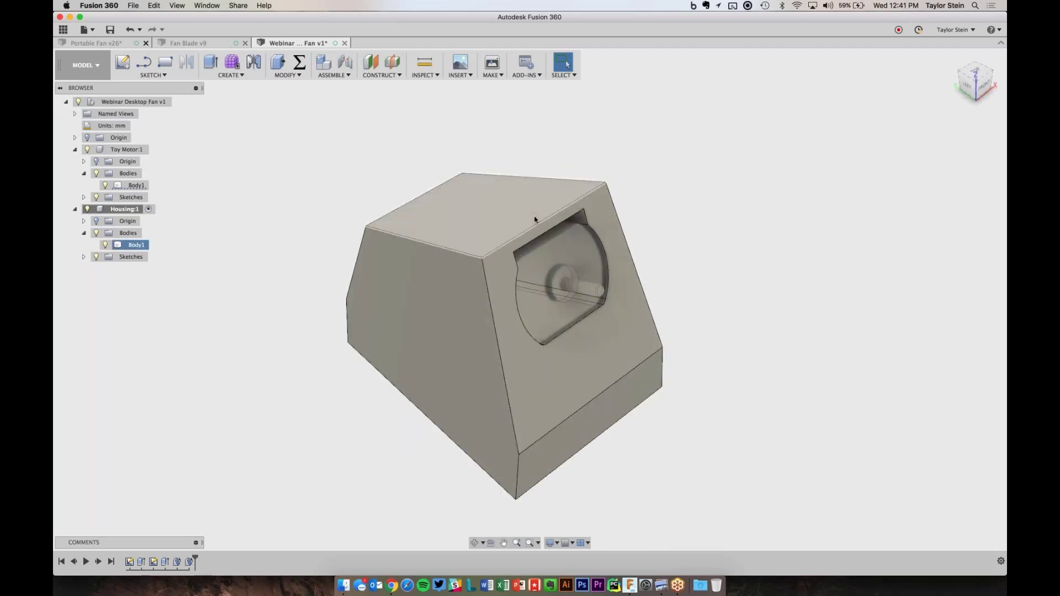
shift+scroll(534, 216, down, 5)
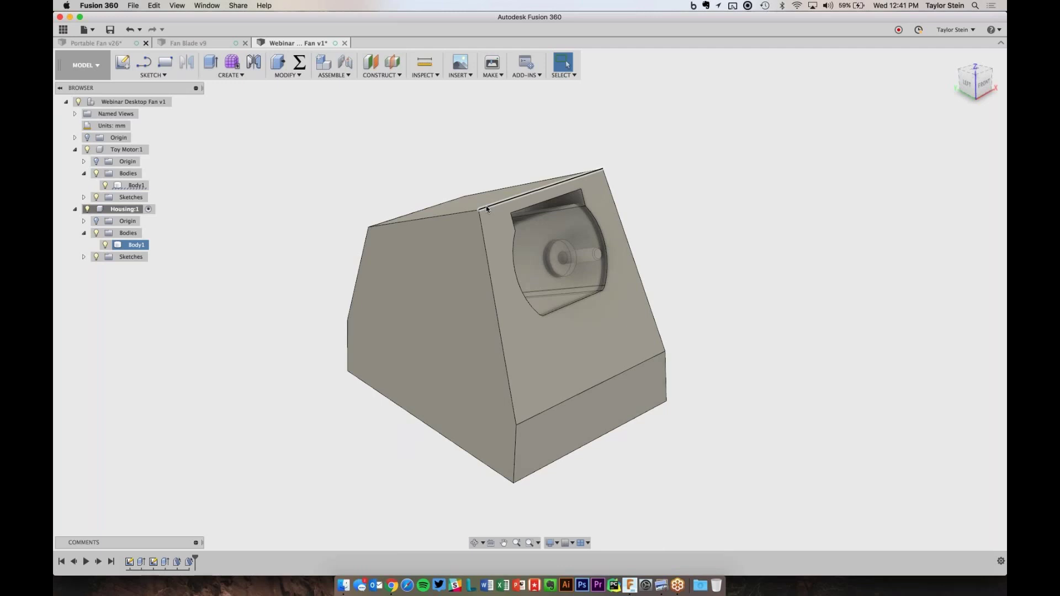
click(286, 76)
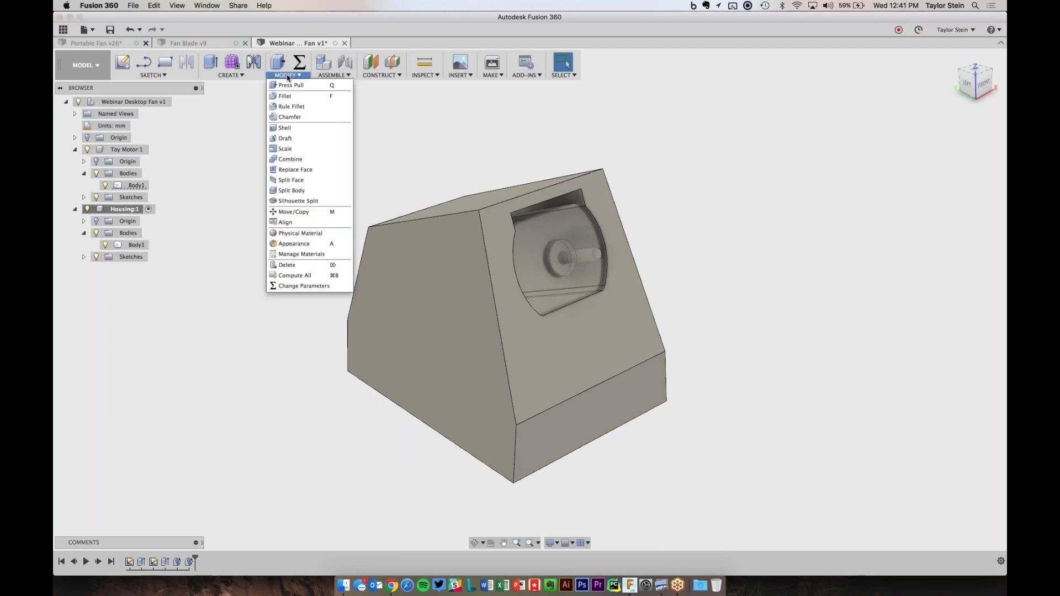
click(285, 95)
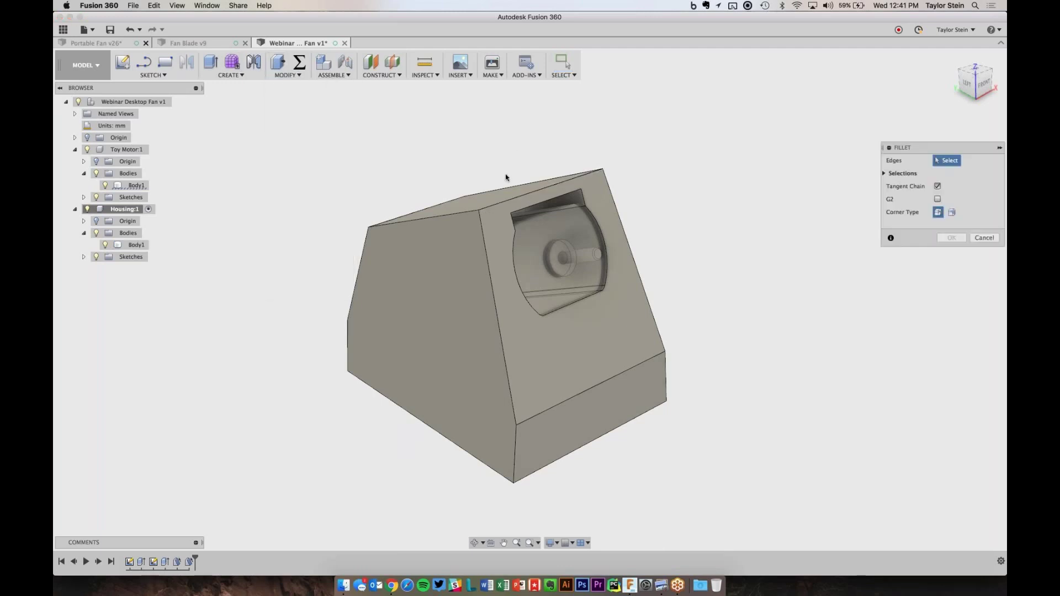
click(504, 204)
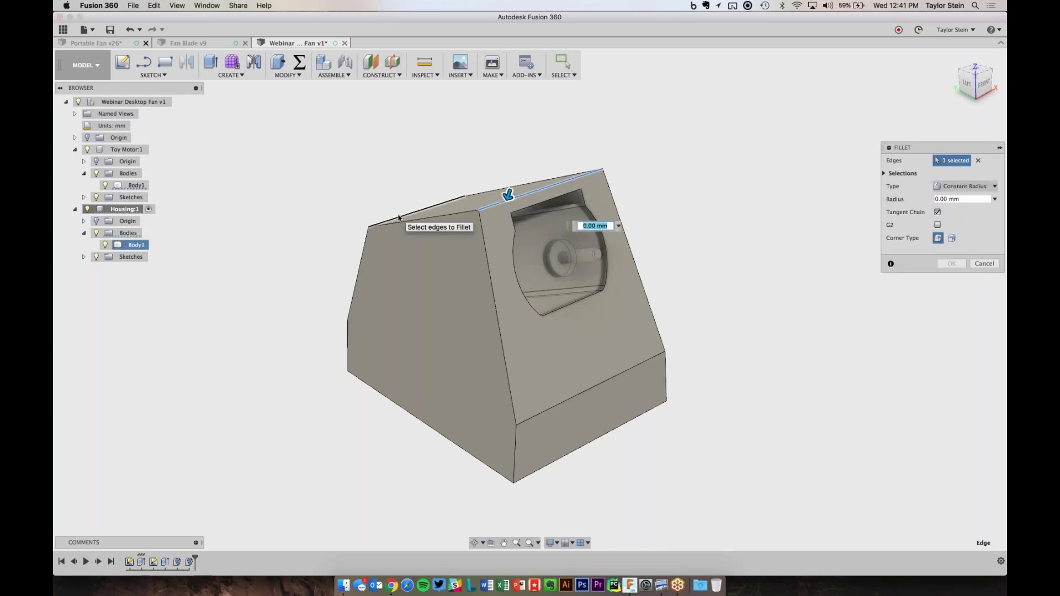
click(399, 217)
click(584, 393)
shift+middle_drag(584, 393, 329, 309)
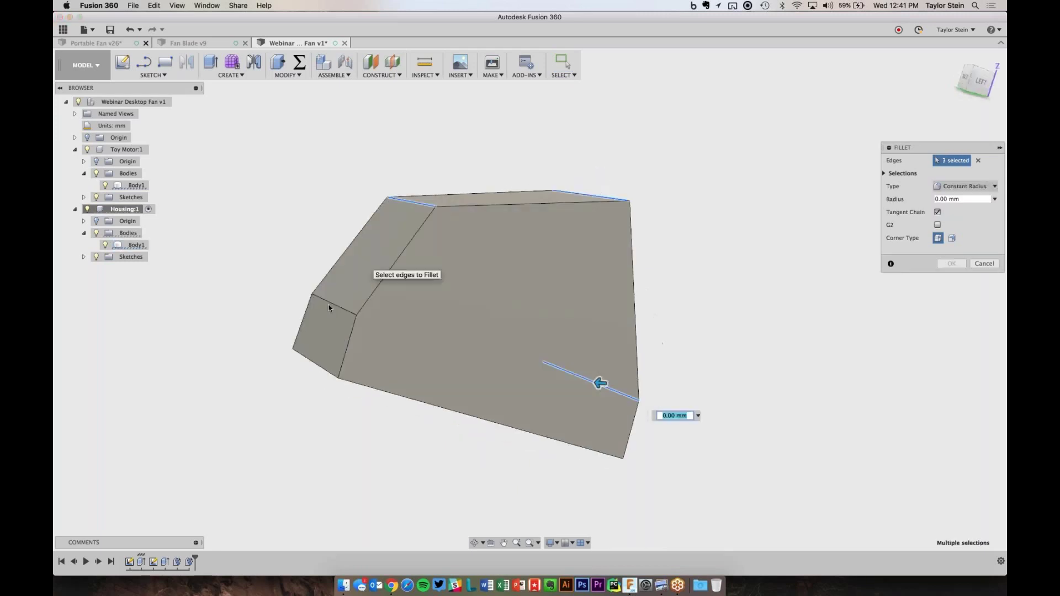
click(330, 304)
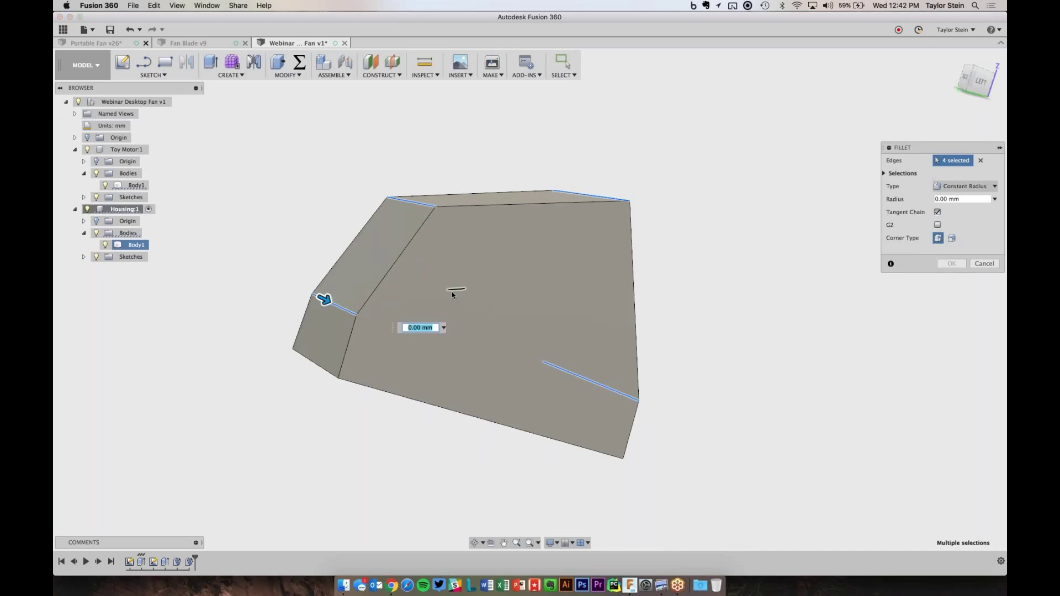
- Try a 0.5 mm radius on the four crosswise edges, and finish their fillet with a 1 mm radius
shift+middle_drag(452, 295, 450, 294)
text(1)
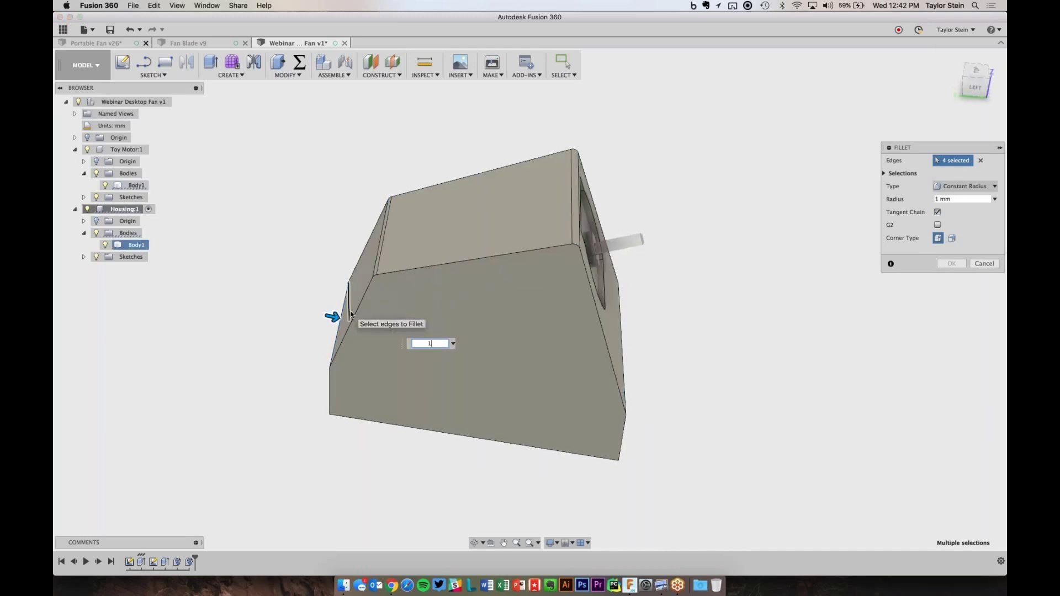
shift+middle_drag(479, 233, 500, 237)
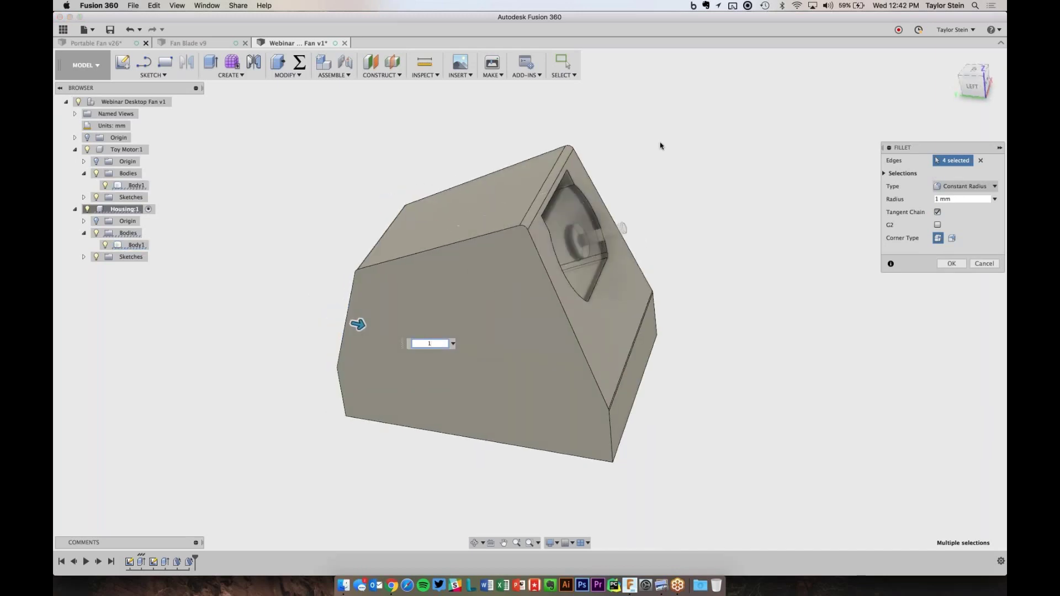
text(0.5)
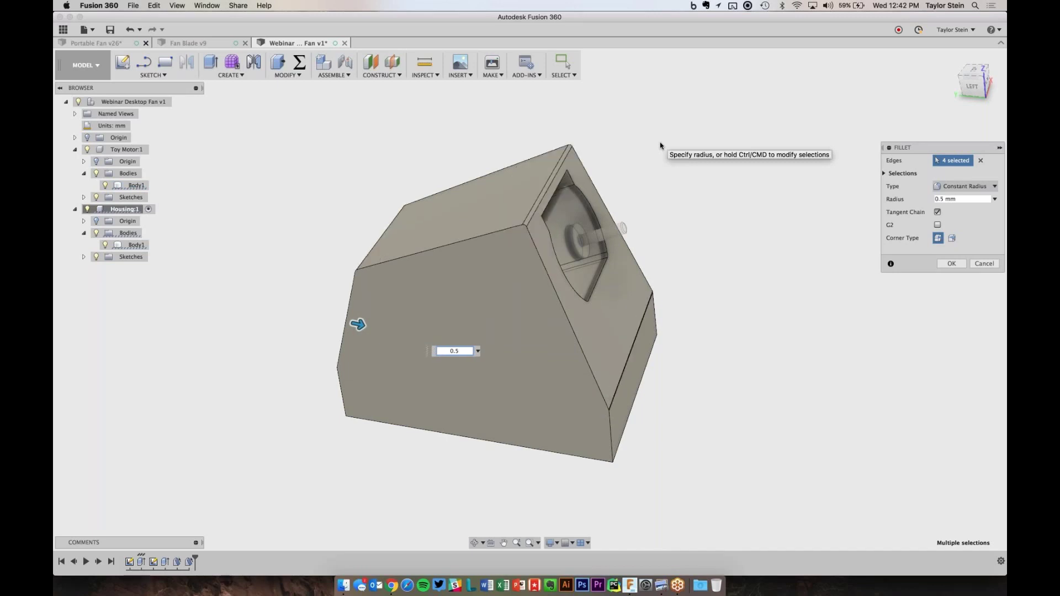
text(1)
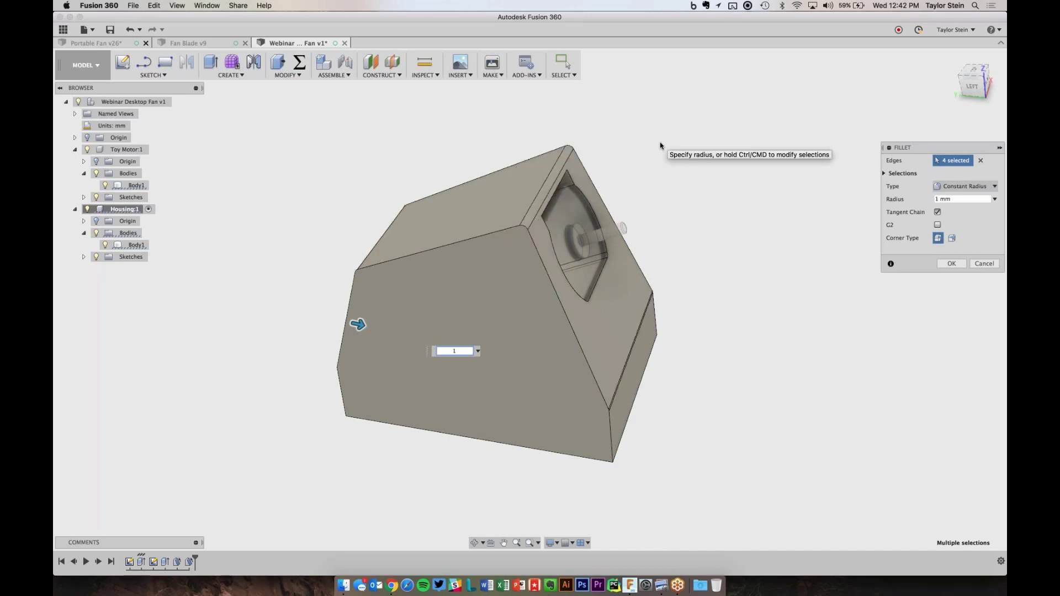
key(Return)
shift+scroll(696, 163, left, 10)
shift+scroll(696, 163, right, 10)
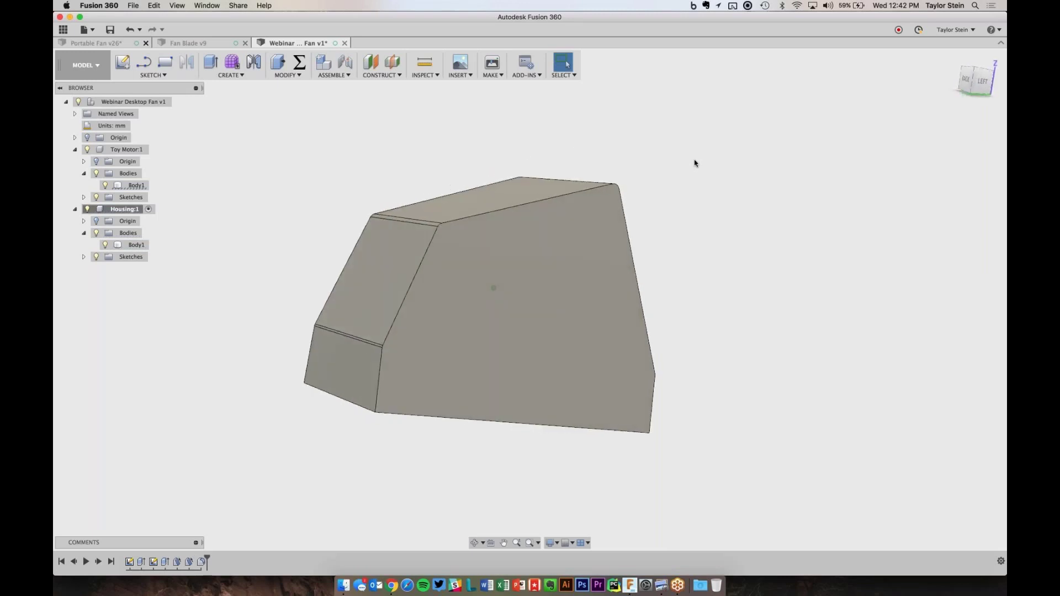
- Fillet the edge chains around both side faces of the housing with a 1 mm radius
click(287, 74)
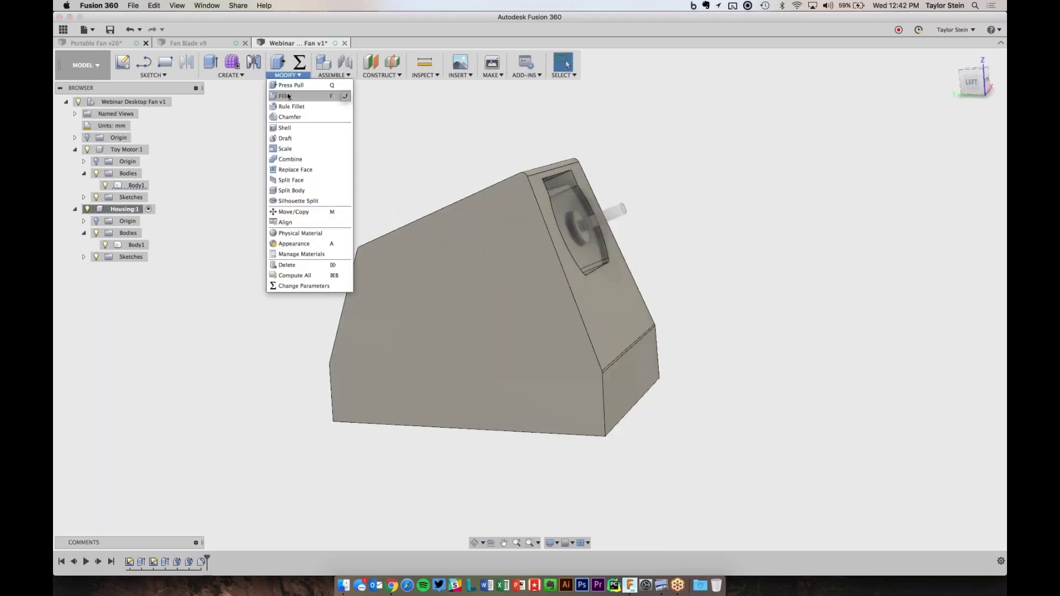
click(301, 97)
click(535, 191)
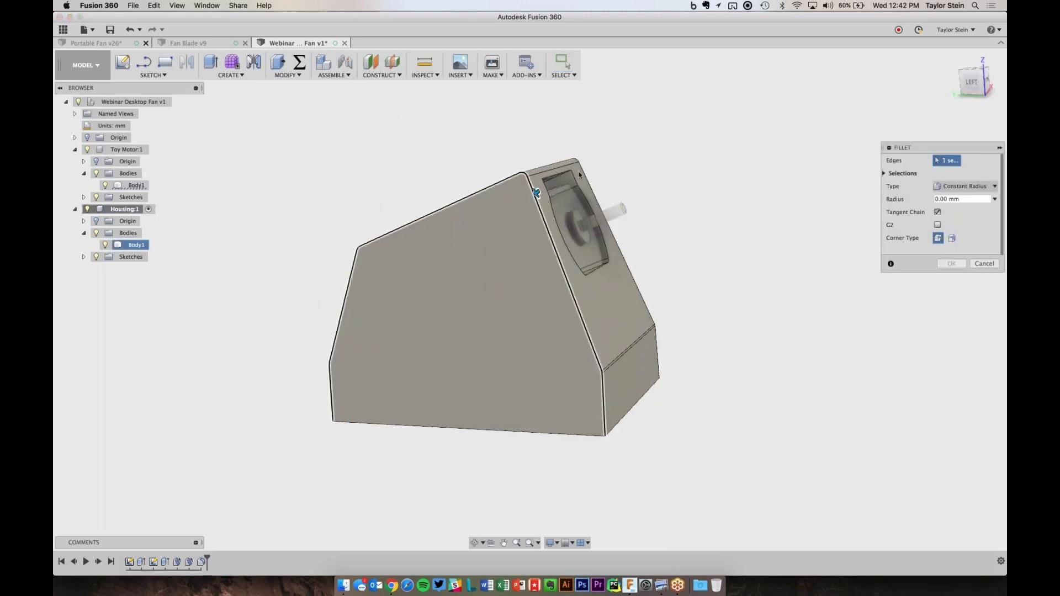
click(585, 175)
shift+scroll(707, 198, right, 5)
text(1)
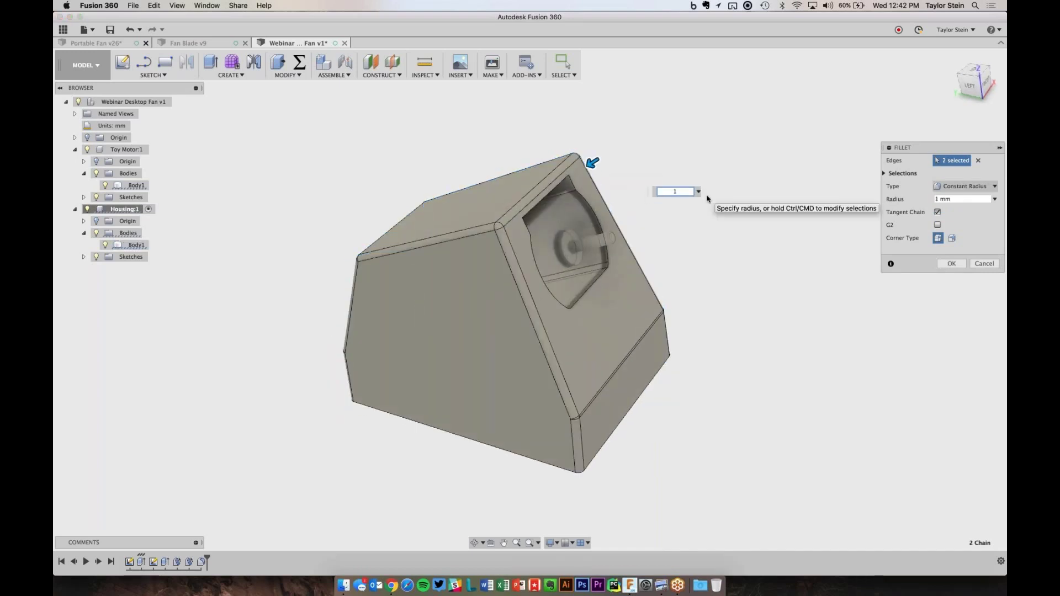
key(Return)
shift+scroll(720, 234, down, 10)
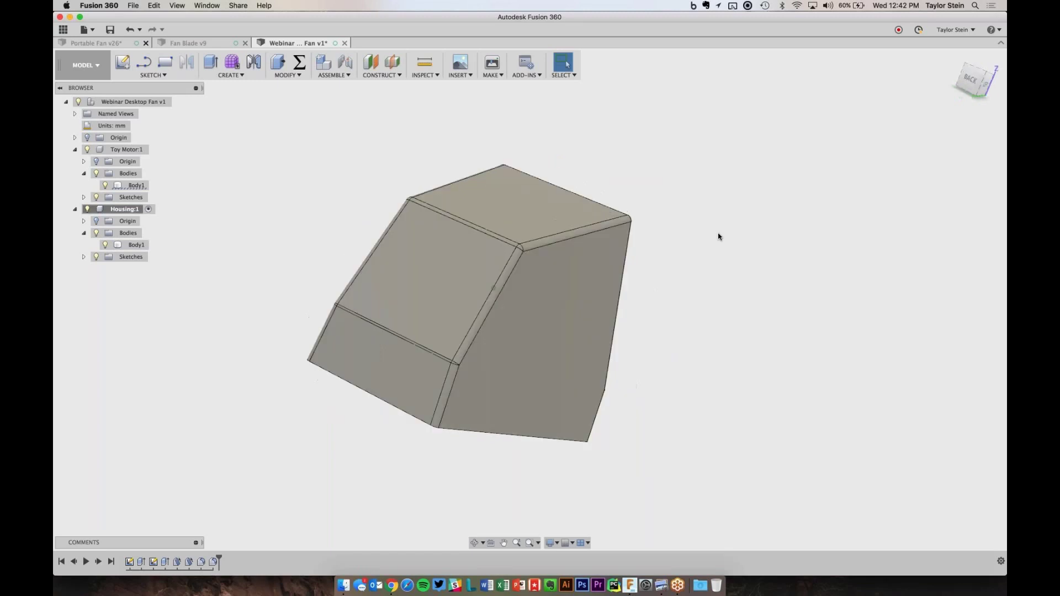
shift+scroll(719, 236, up, 5)
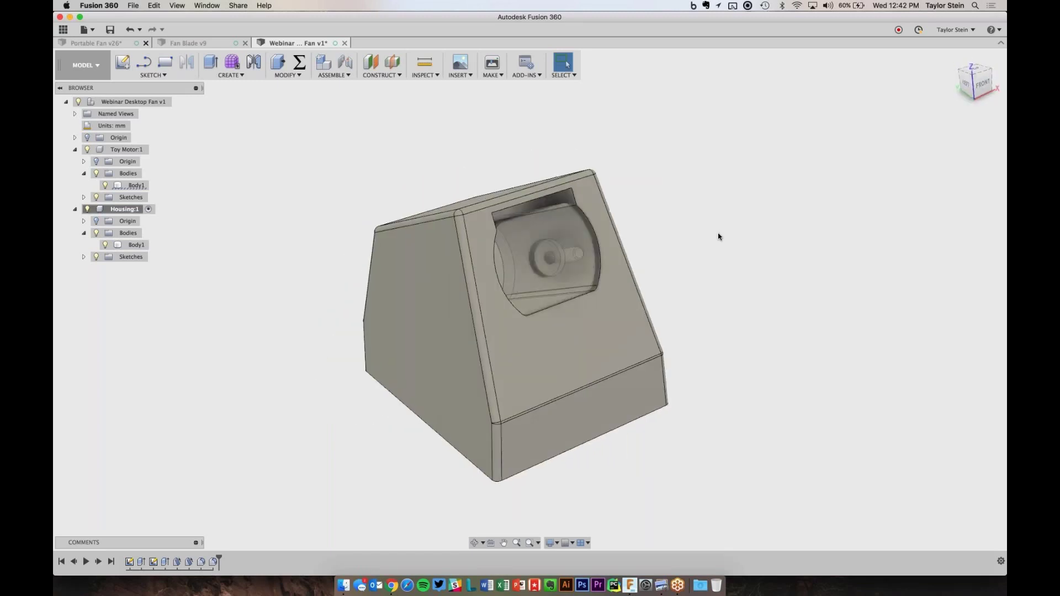
- Inspect the rounded housing in the Shaded visual style, and restore Shaded with Visible Edges Only
click(552, 543)
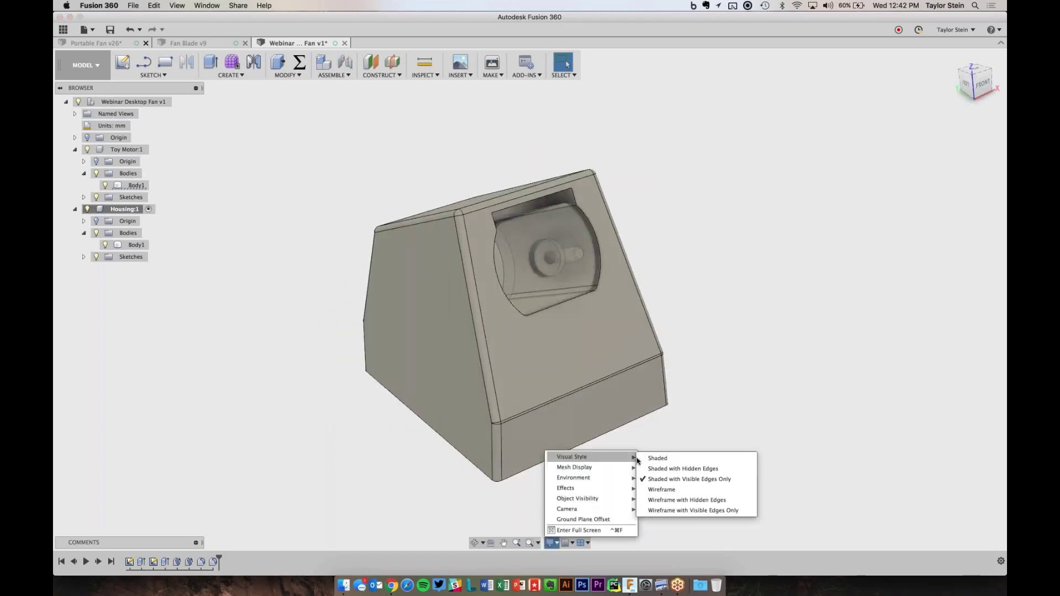
click(642, 461)
shift+scroll(727, 365, up, 10)
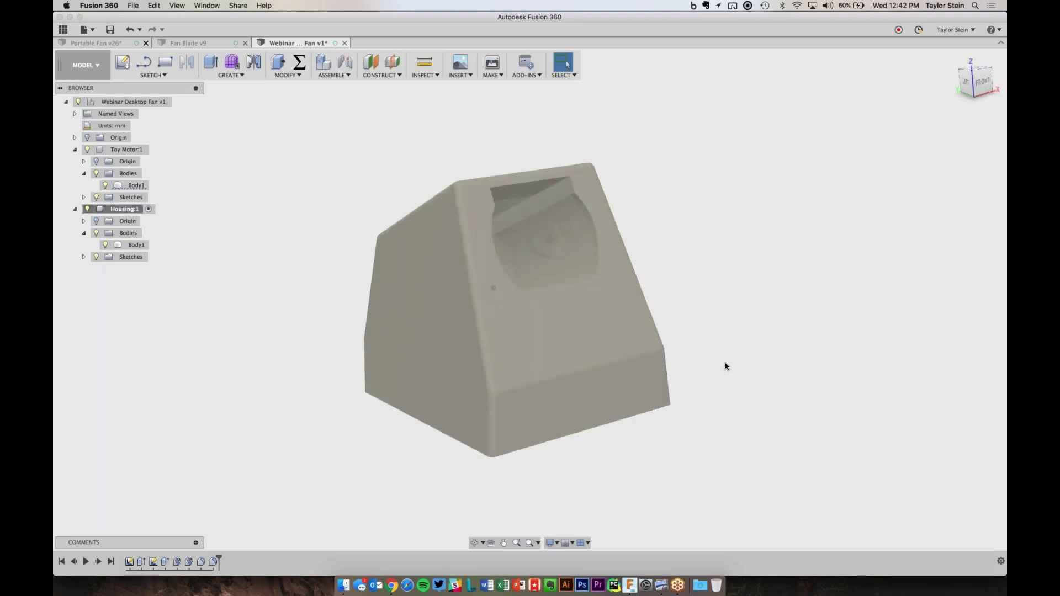
shift+scroll(727, 366, up, 10)
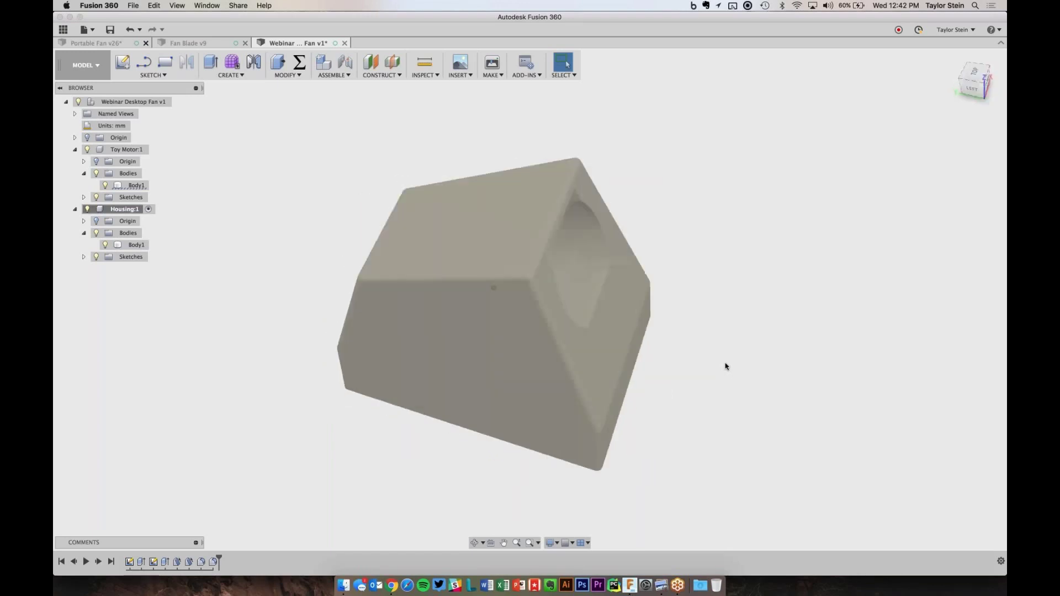
shift+scroll(727, 366, up, 10)
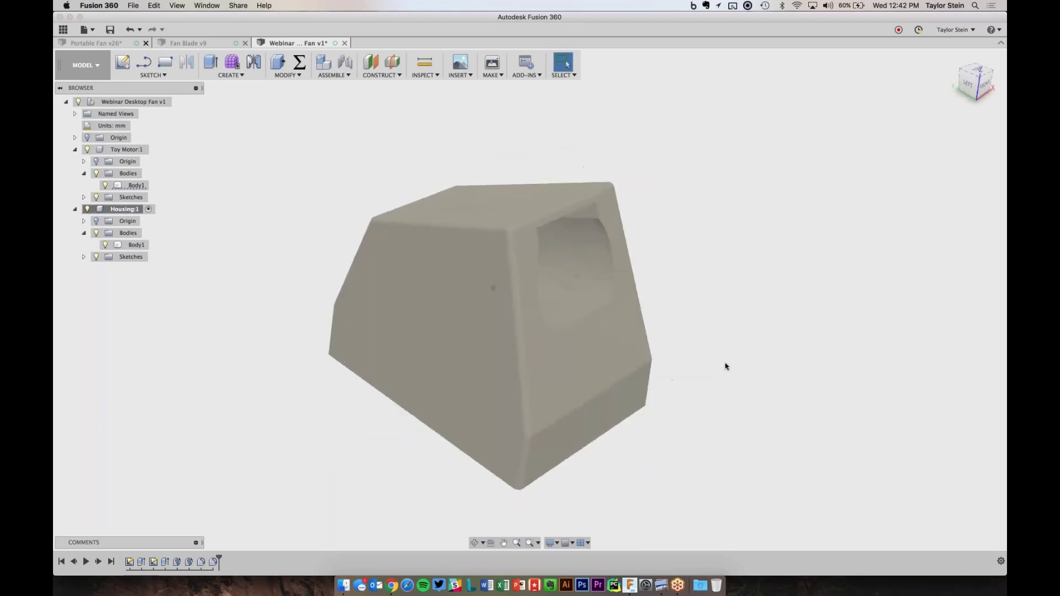
click(552, 542)
mouse_move(607, 457)
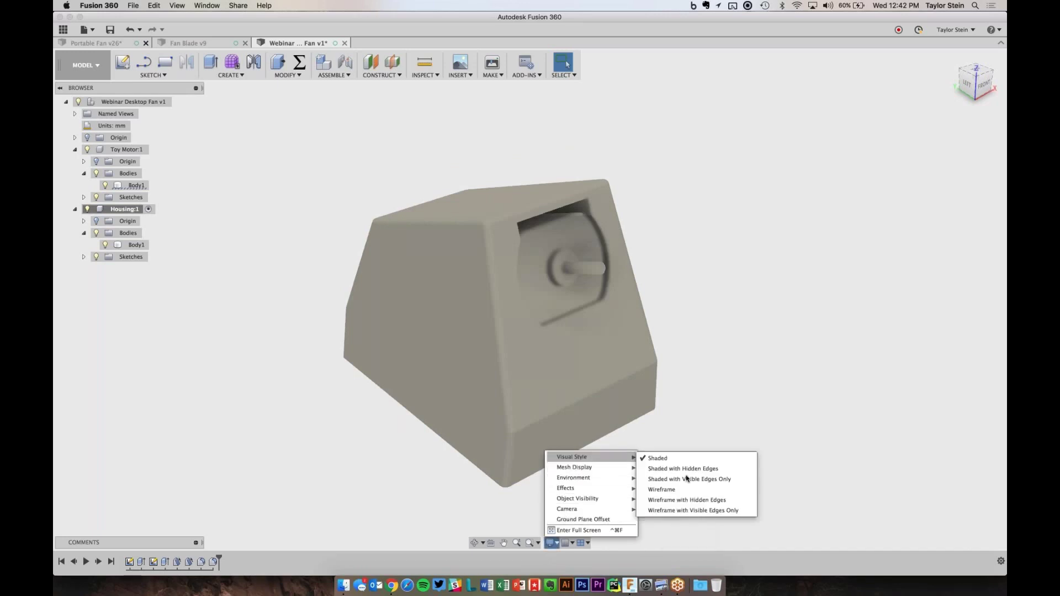
click(698, 481)
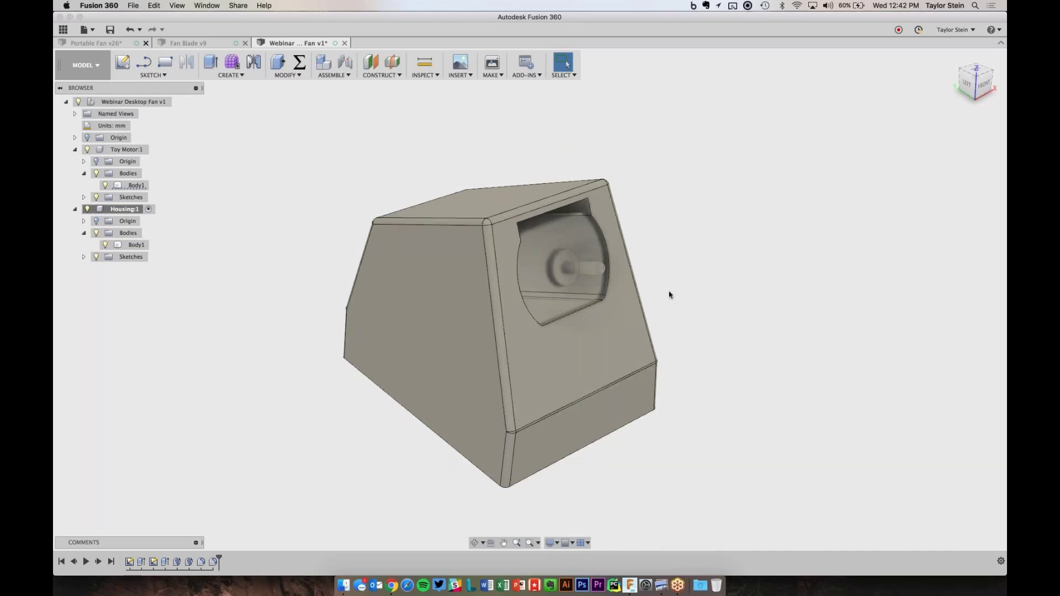
- Show Sketch3, the motor cavity sketch on the front face, in the Housing component
shift+scroll(669, 294, up, 3)
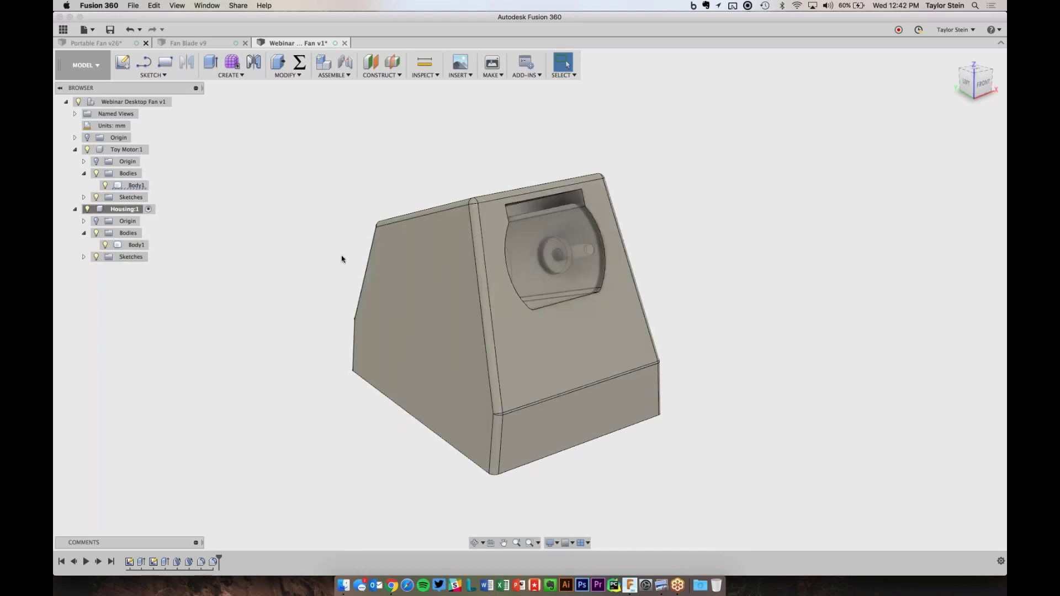
click(84, 257)
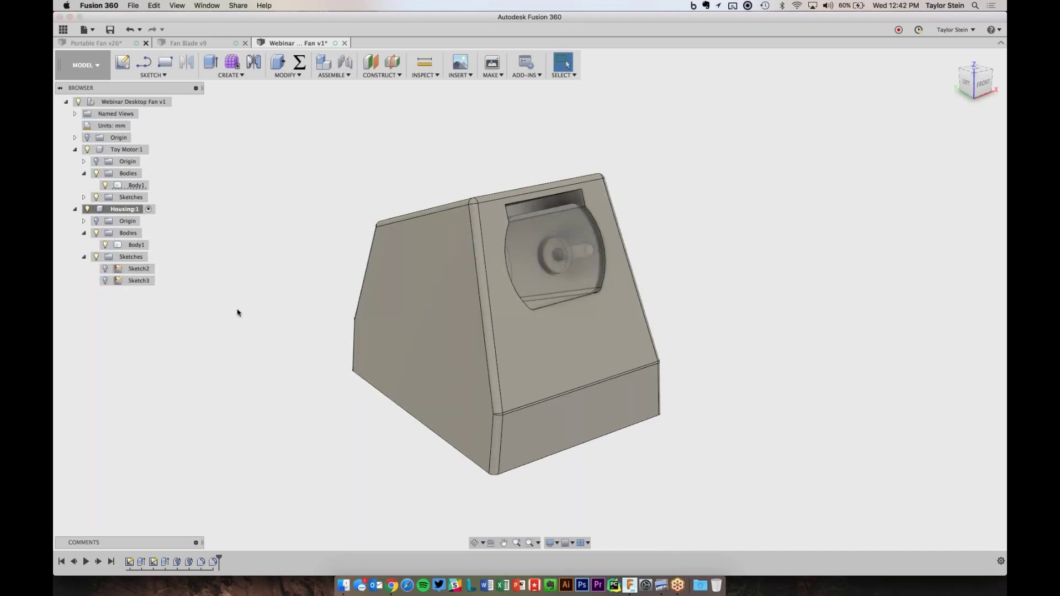
click(103, 280)
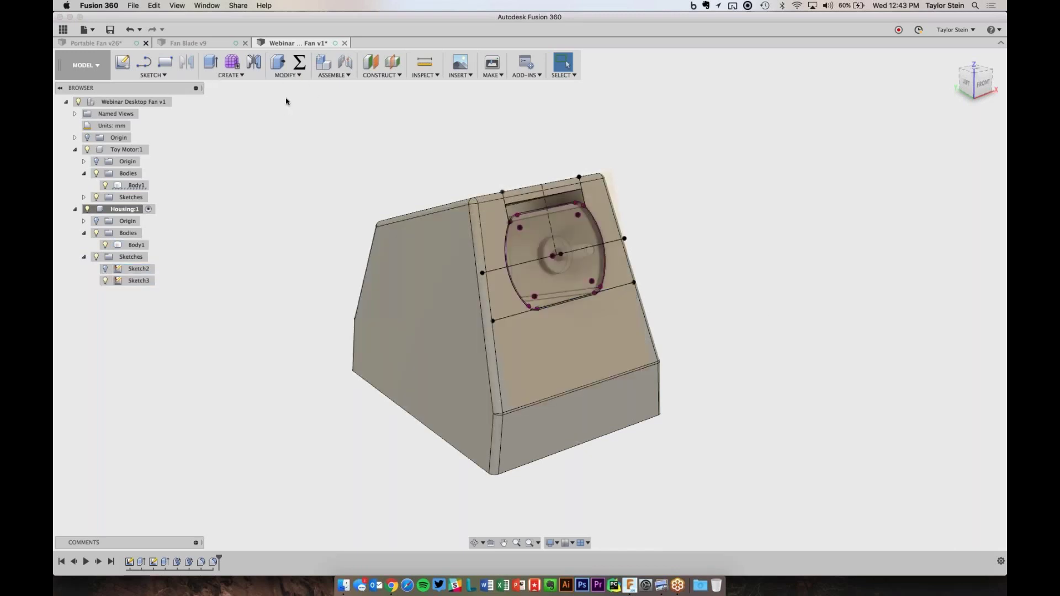
- Split the housing body with Sketch3's horizontal line along the bottom edge of the motor cavity, and hide Sketch3
click(287, 76)
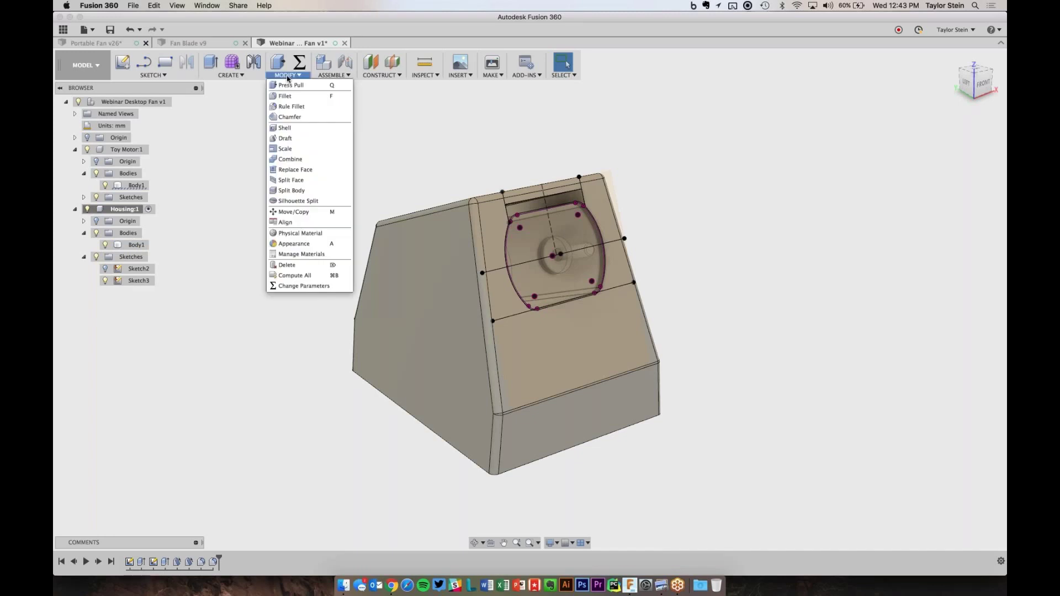
click(291, 191)
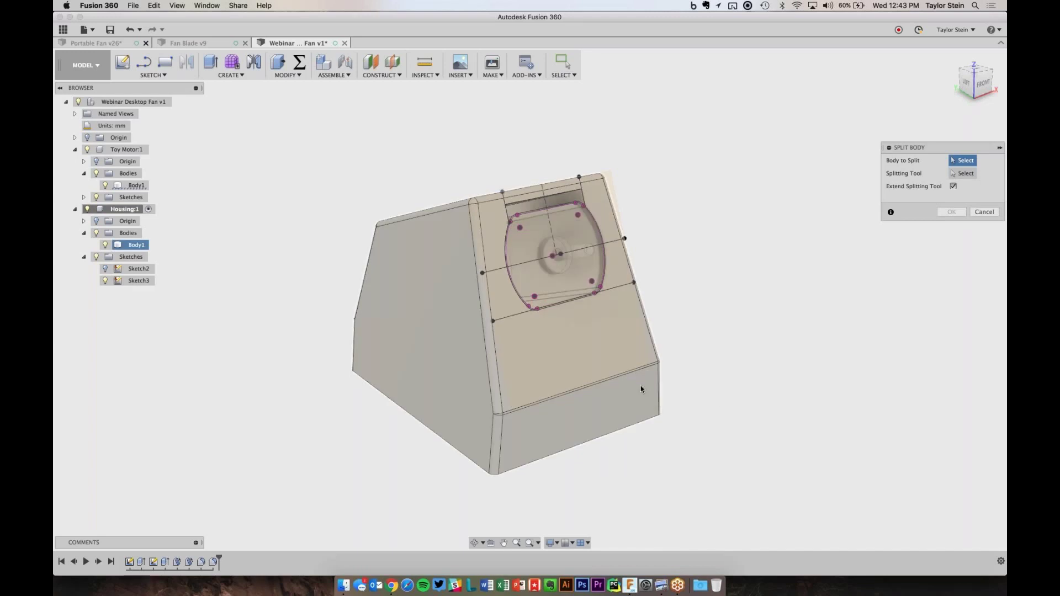
click(451, 354)
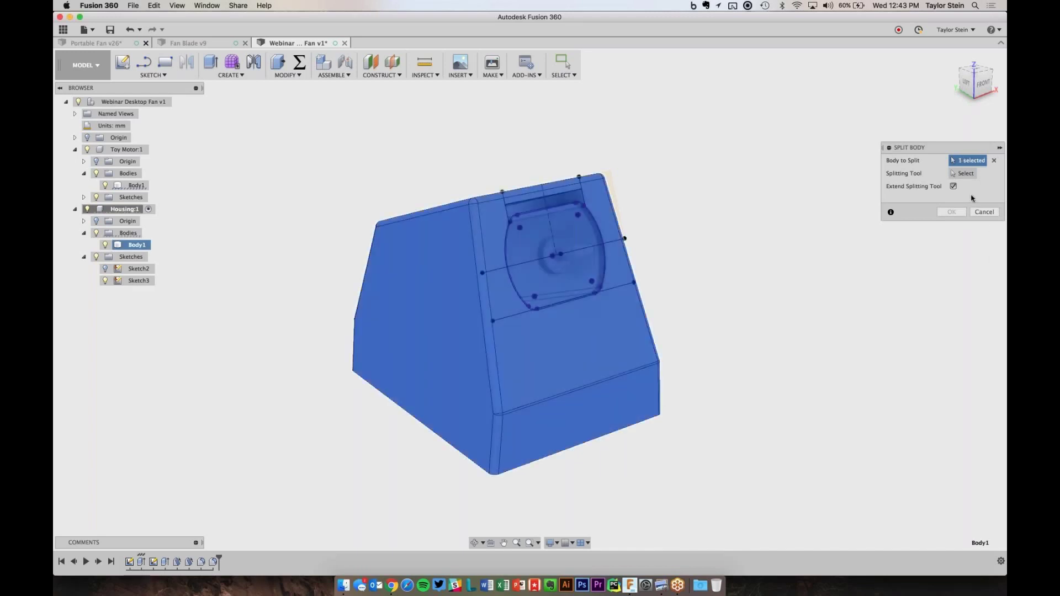
click(965, 174)
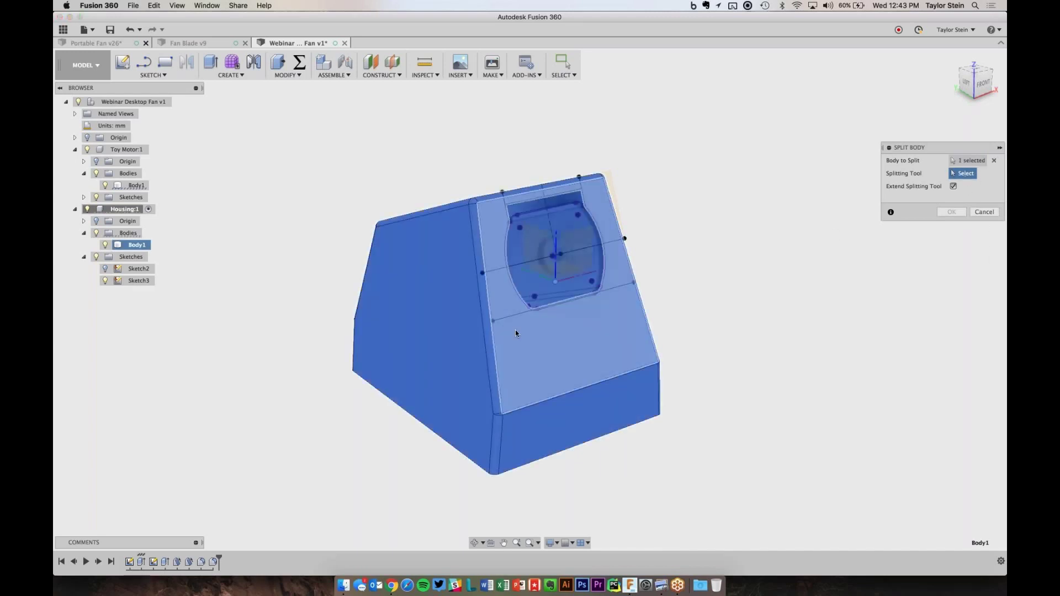
click(505, 316)
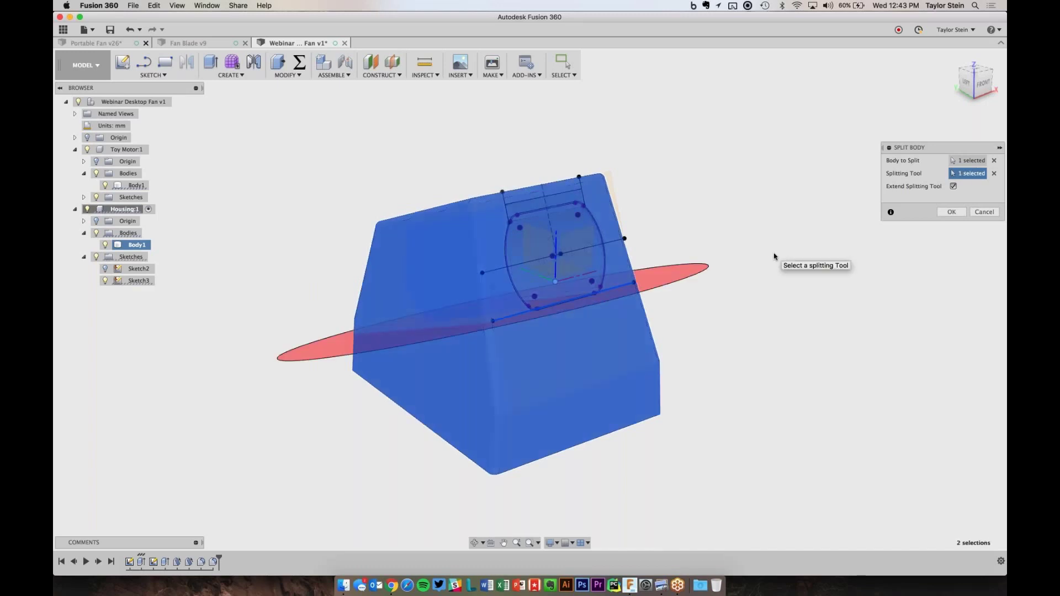
shift+scroll(773, 255, right, 5)
key(Return)
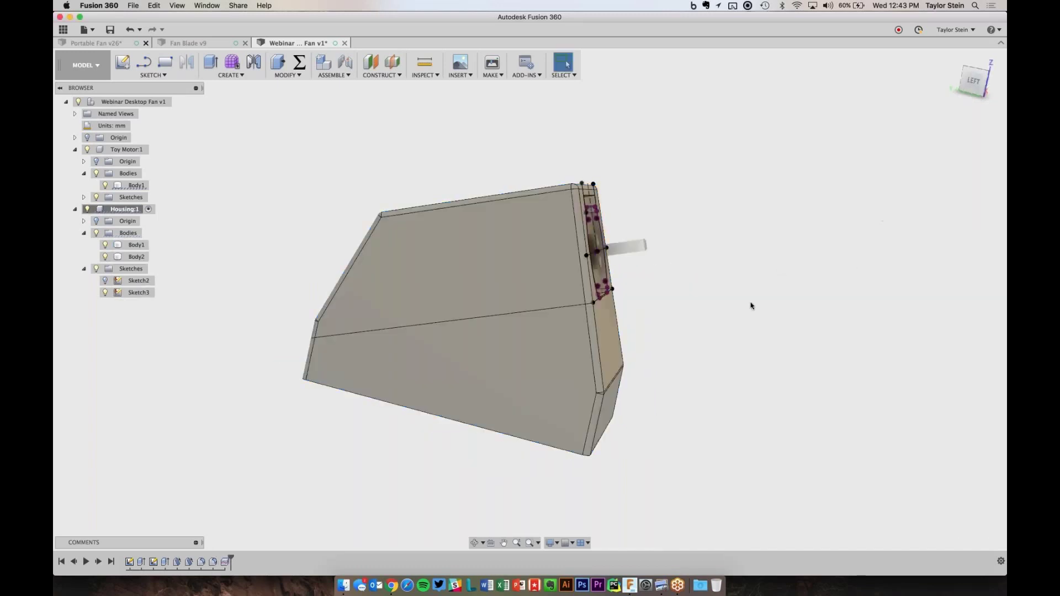
shift+scroll(753, 303, left, 5)
click(105, 294)
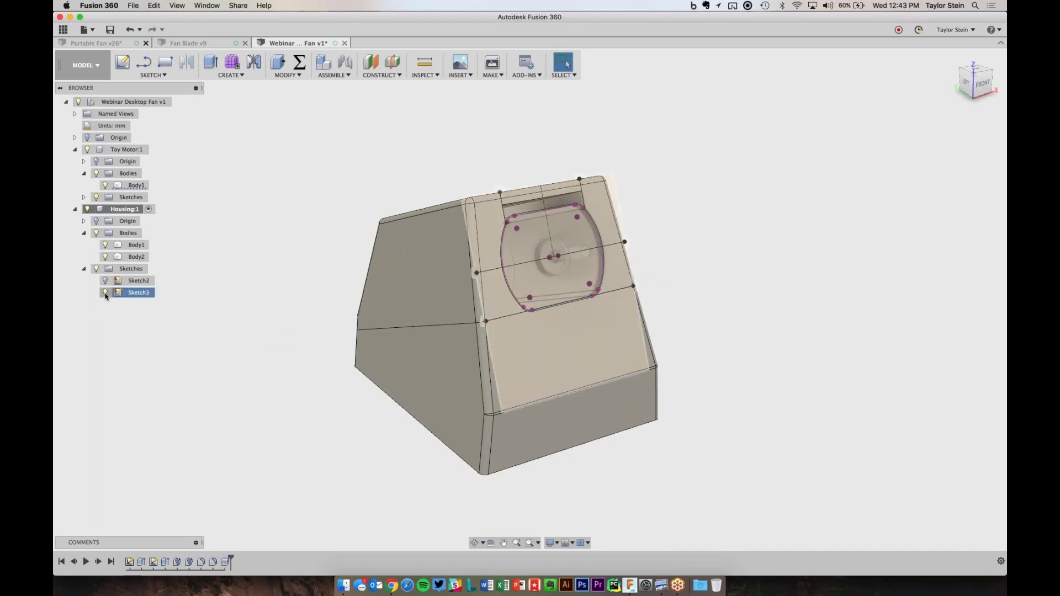
- Examine the split housing from several angles, temporarily hiding the lower body to check the motor cavity from below
shift+scroll(308, 246, right, 2)
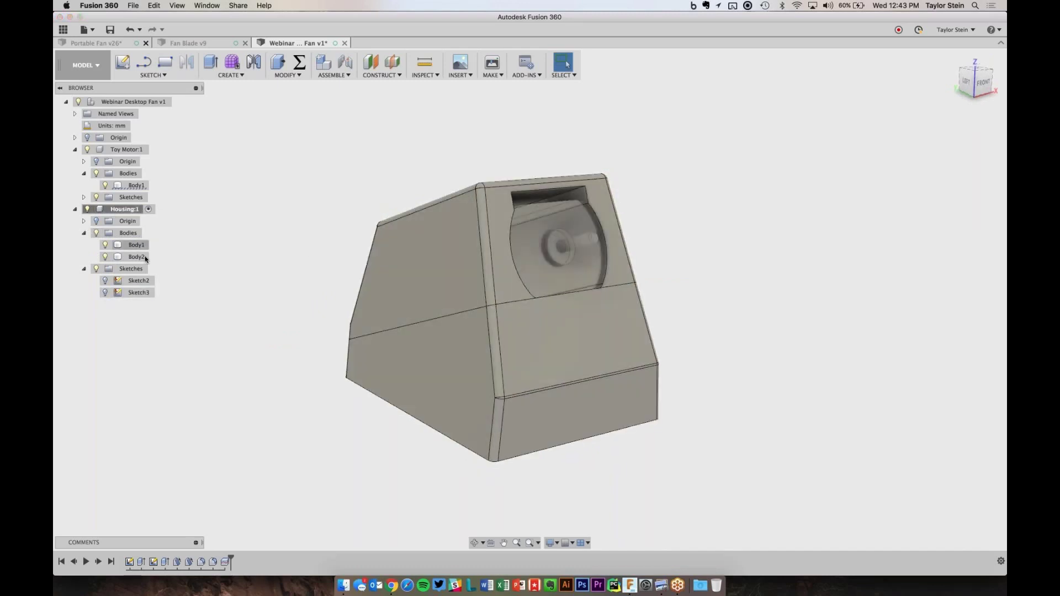
click(108, 256)
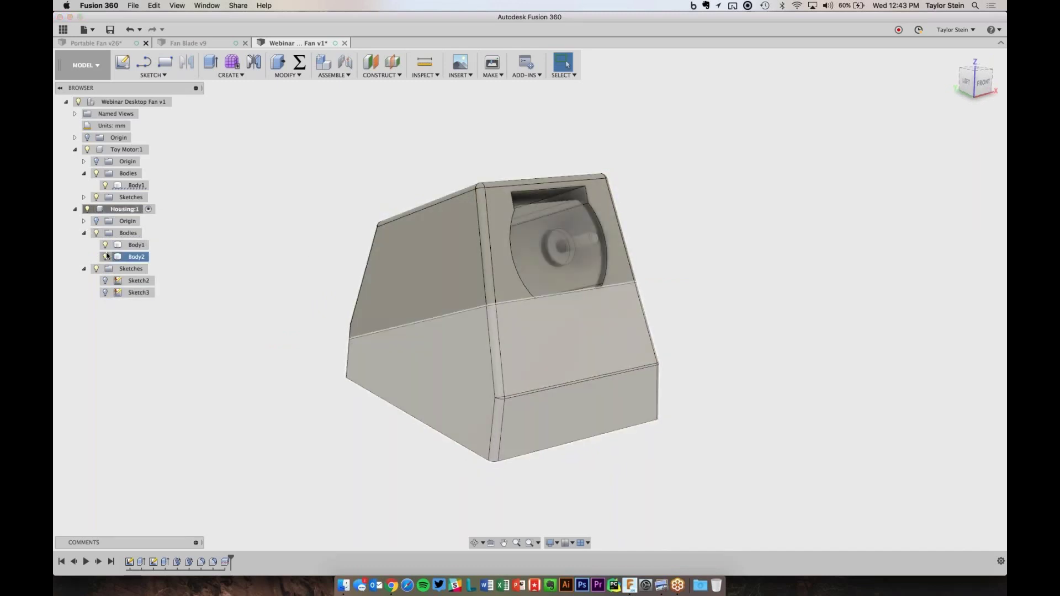
click(106, 257)
shift+scroll(293, 293, down, 5)
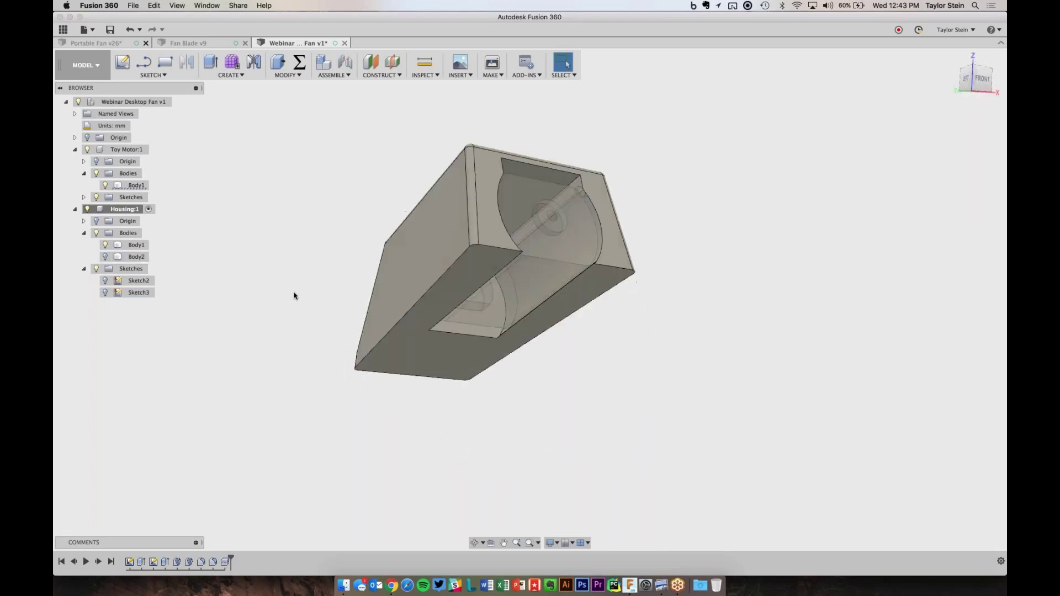
click(106, 257)
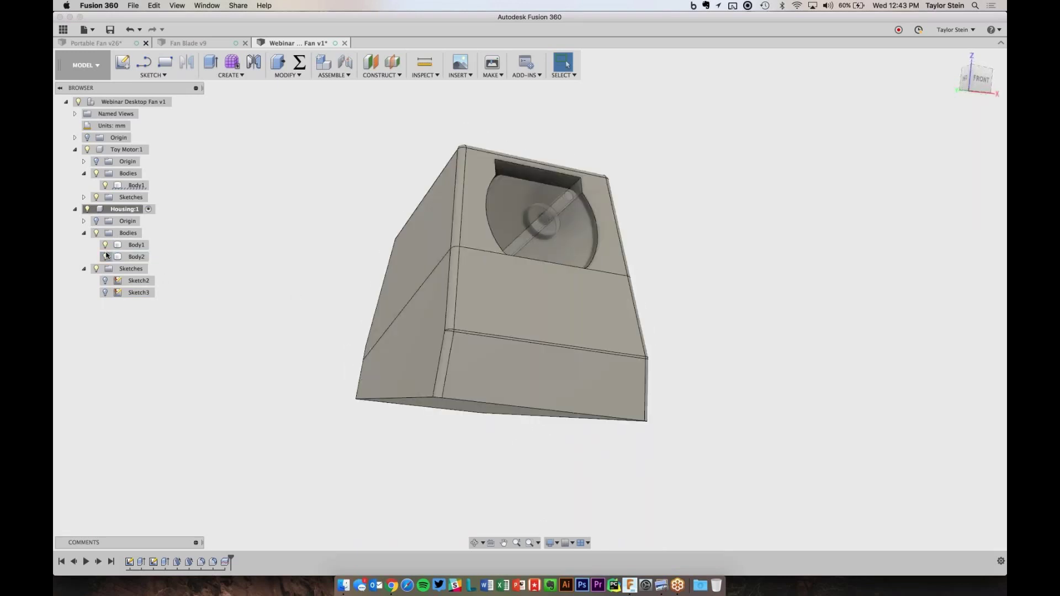
shift+scroll(298, 245, up, 5)
shift+scroll(298, 246, up, 1)
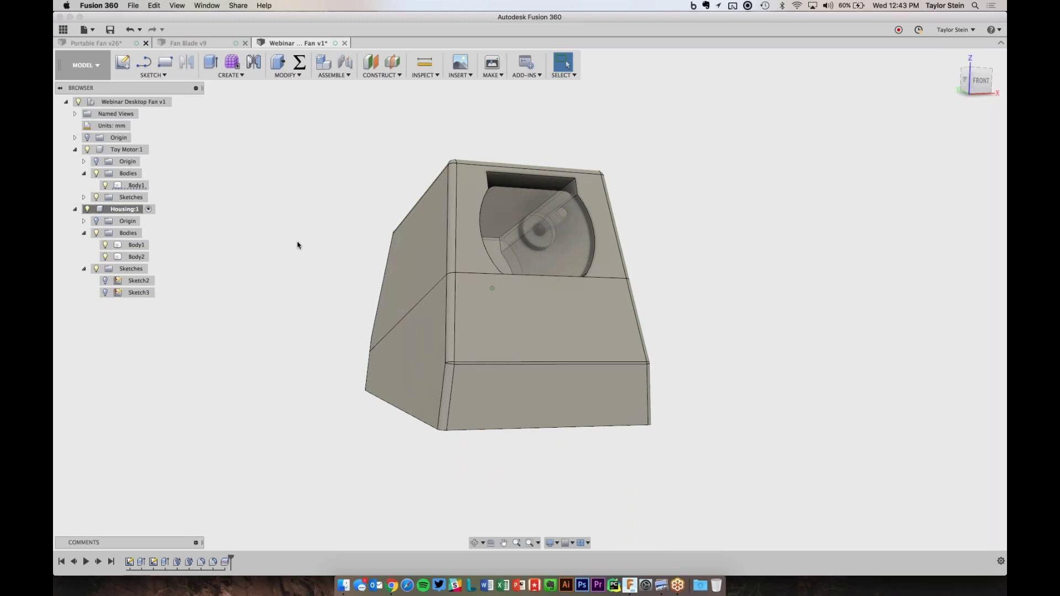
shift+scroll(298, 245, up, 8)
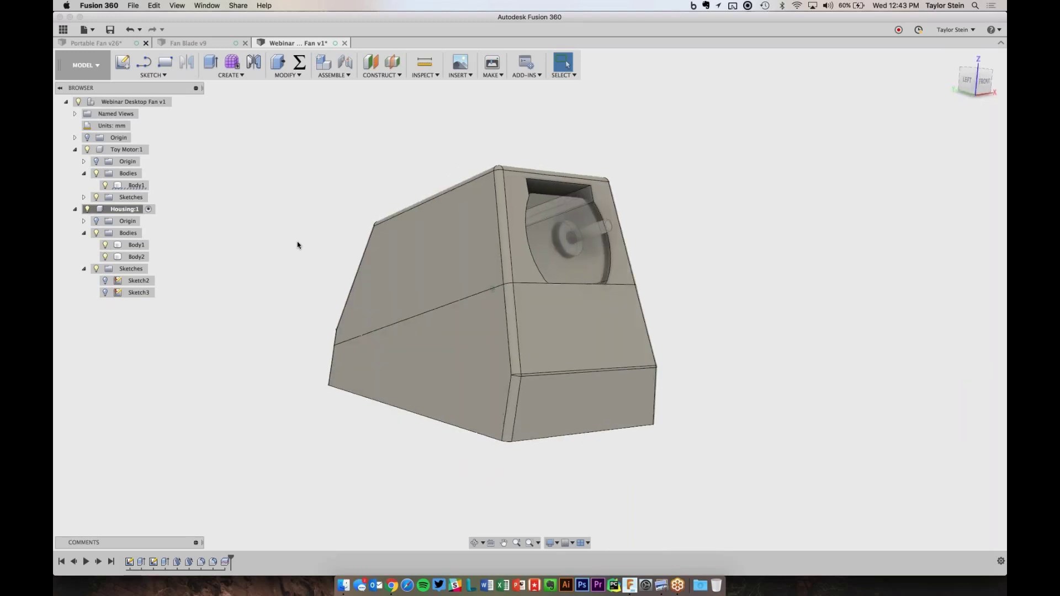
shift+scroll(298, 246, up, 2)
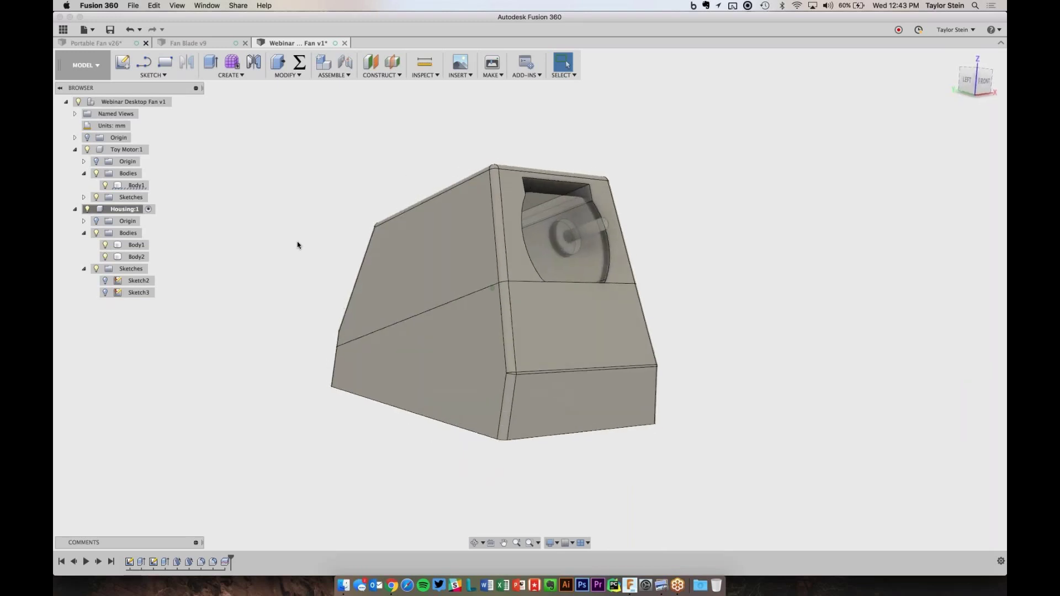
shift+scroll(298, 246, up, 3)
click(422, 229)
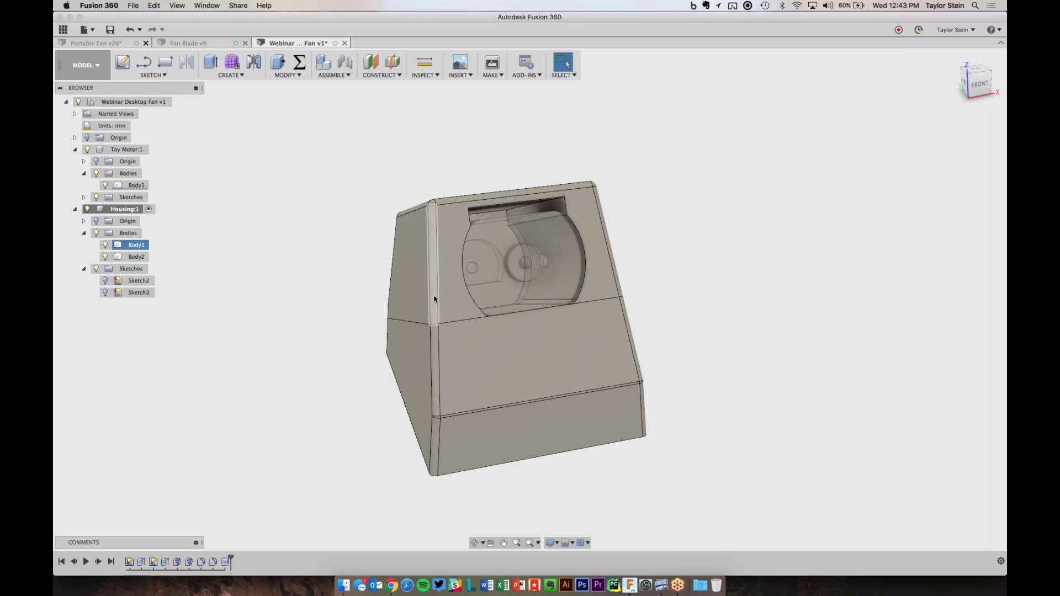
shift+scroll(434, 302, up, 5)
click(174, 332)
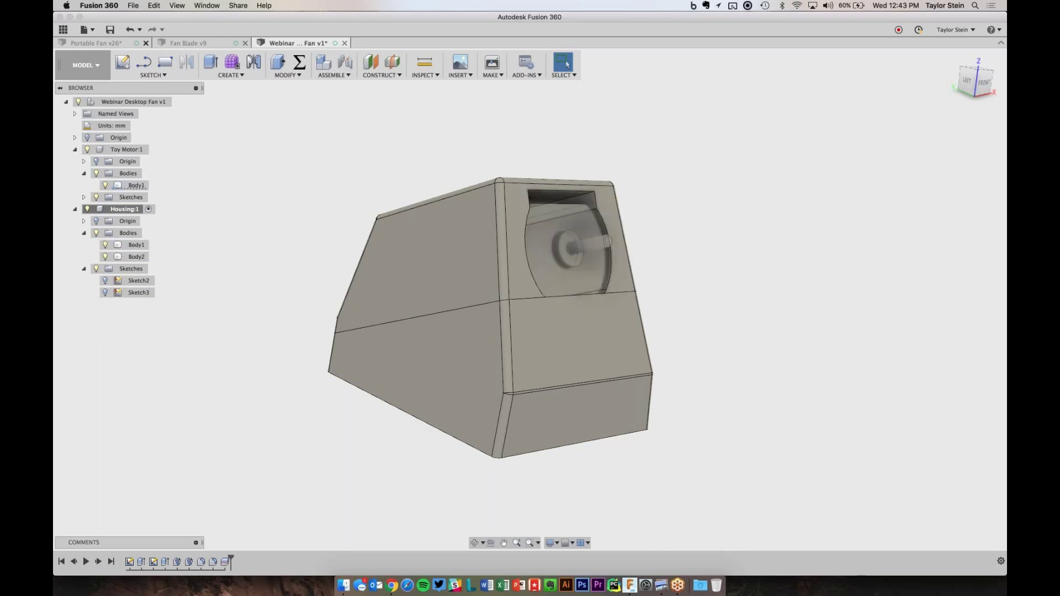
- Edit the body split to use Sketch3's horizontal line through the centre of the motor cavity as splitting tool
right_click(226, 563)
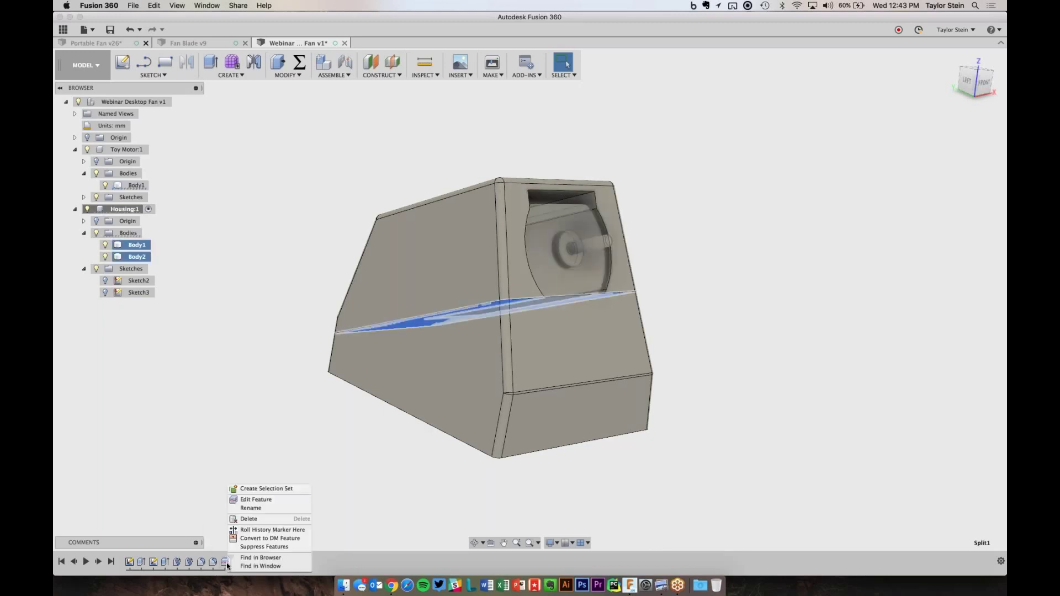
click(253, 500)
click(971, 175)
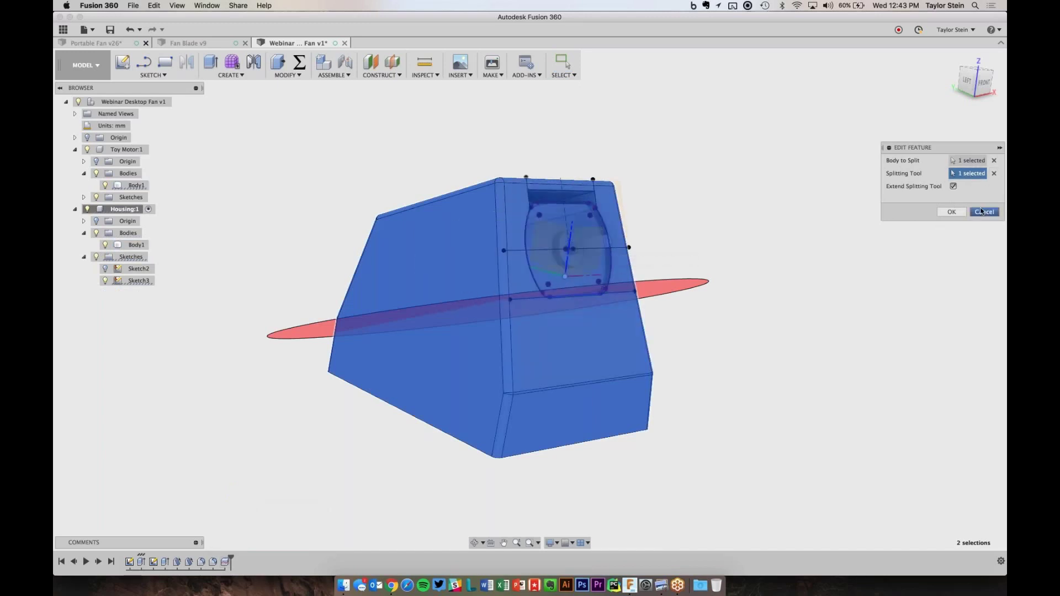
drag(928, 148, 887, 193)
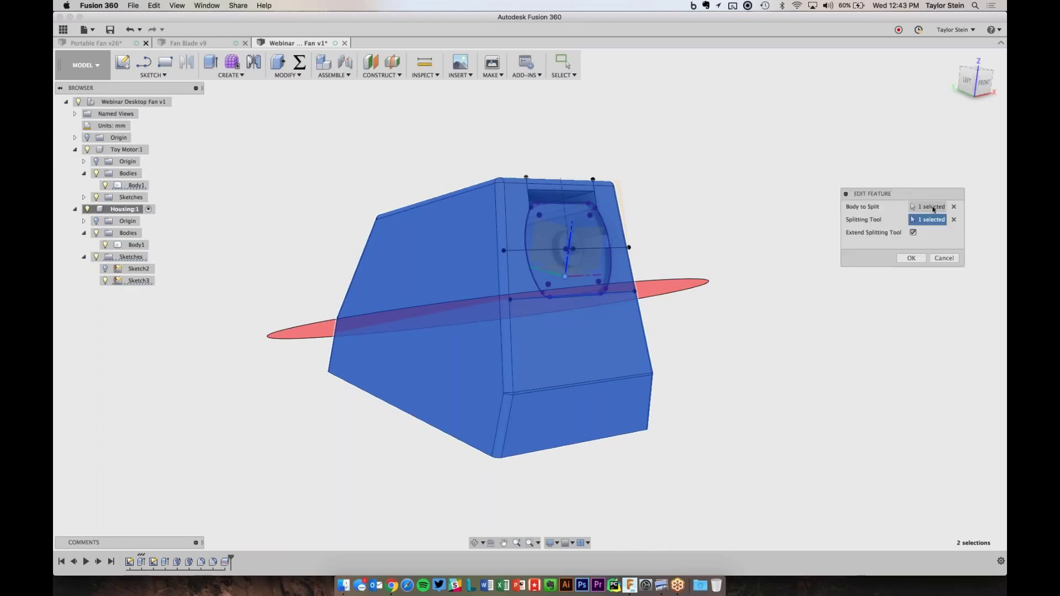
click(954, 220)
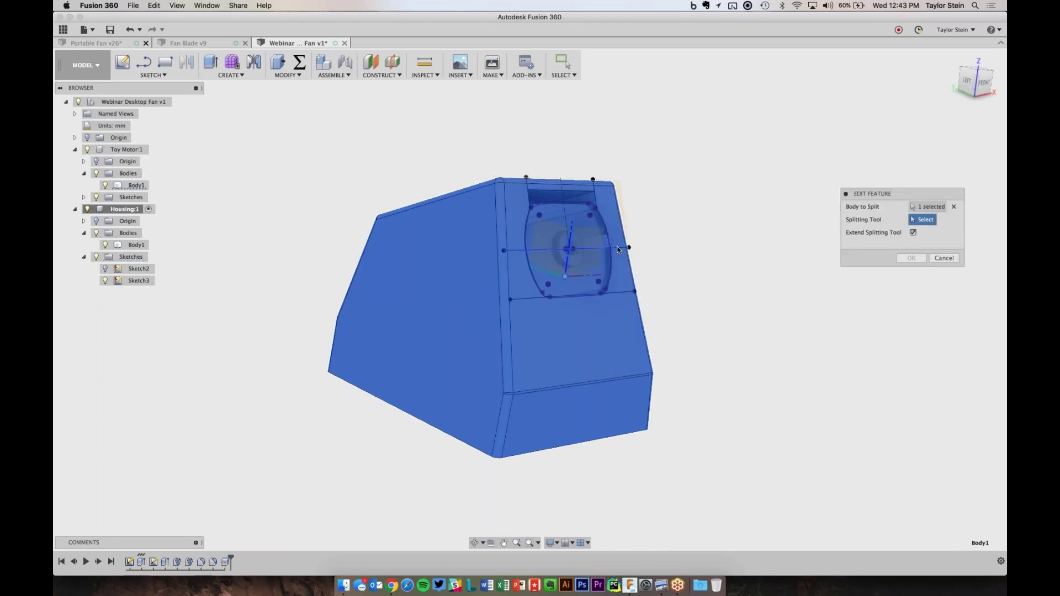
click(618, 250)
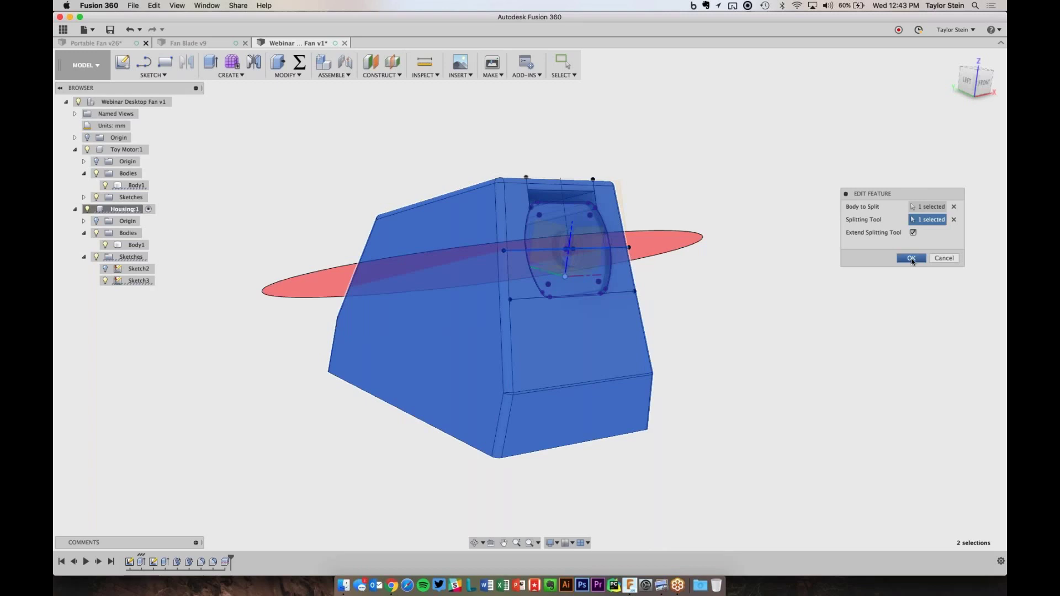
click(911, 257)
shift+scroll(713, 289, down, 5)
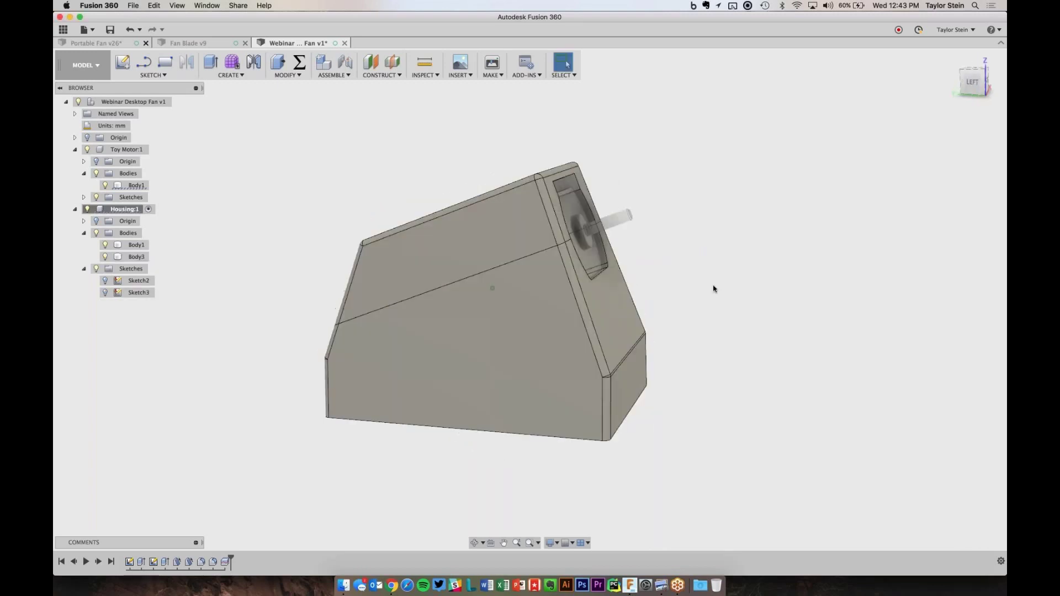
- Check how the motor sits in the lower housing half by temporarily hiding the upper body, Body3
click(106, 256)
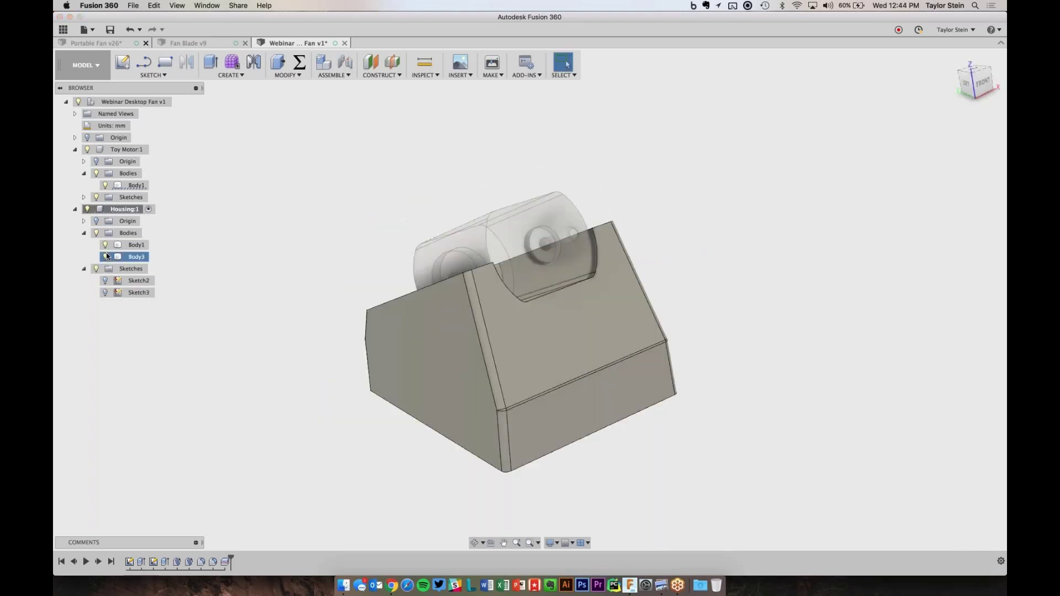
click(105, 256)
click(106, 256)
click(105, 256)
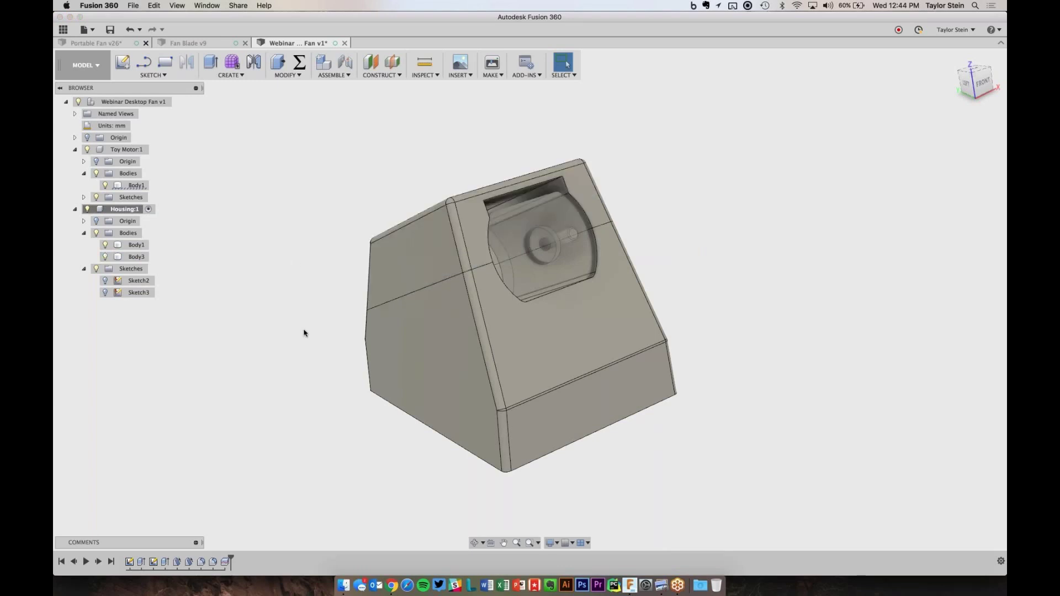
- Hide the lower housing body and view the upper half's cavity from its split face
click(106, 245)
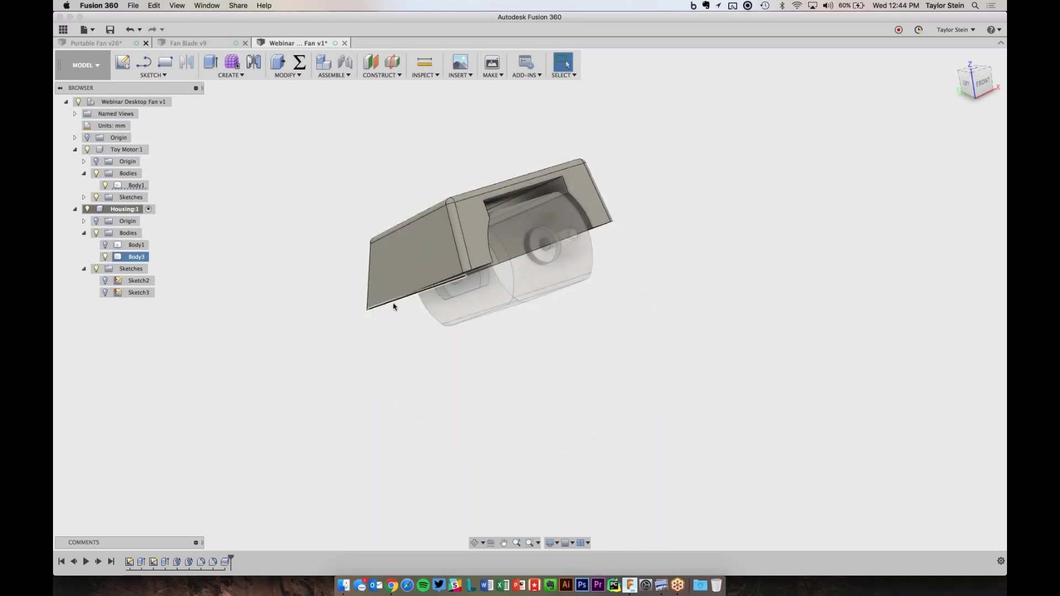
shift+scroll(393, 305, down, 10)
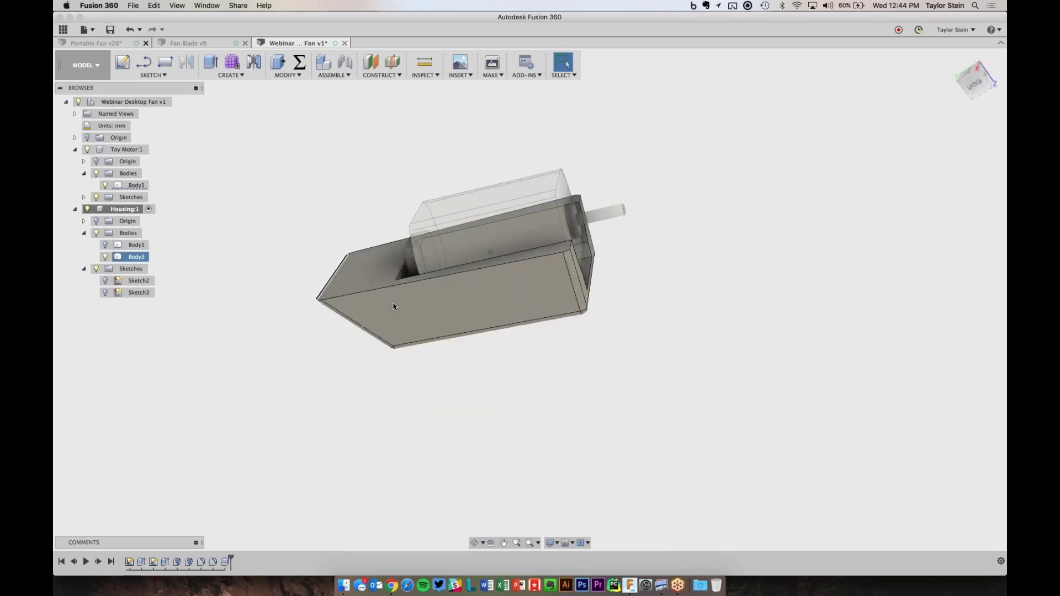
shift+scroll(393, 306, down, 5)
shift+scroll(394, 303, up, 5)
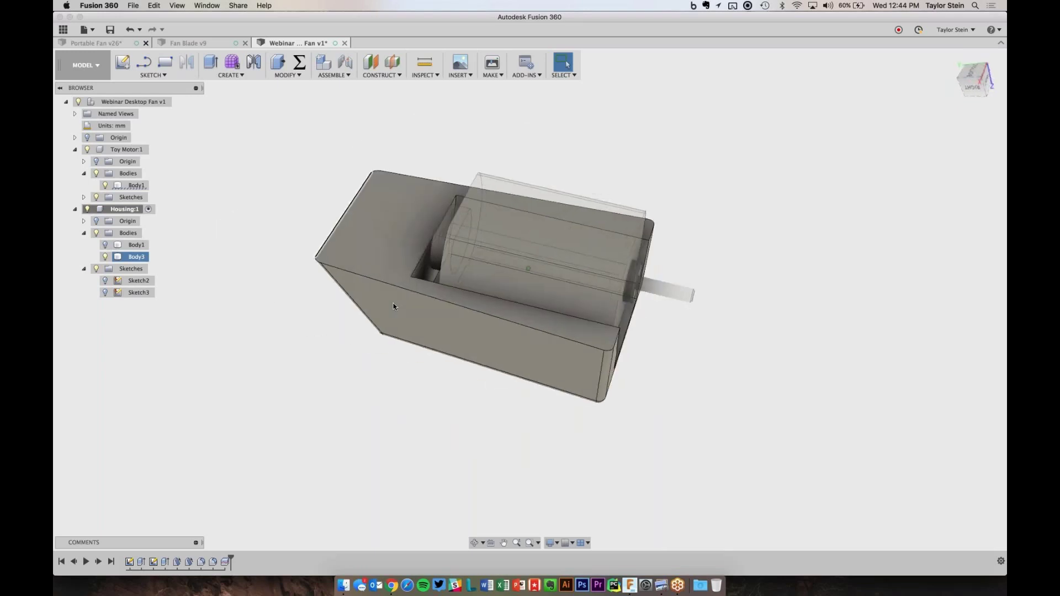
shift+scroll(439, 224, down, 1)
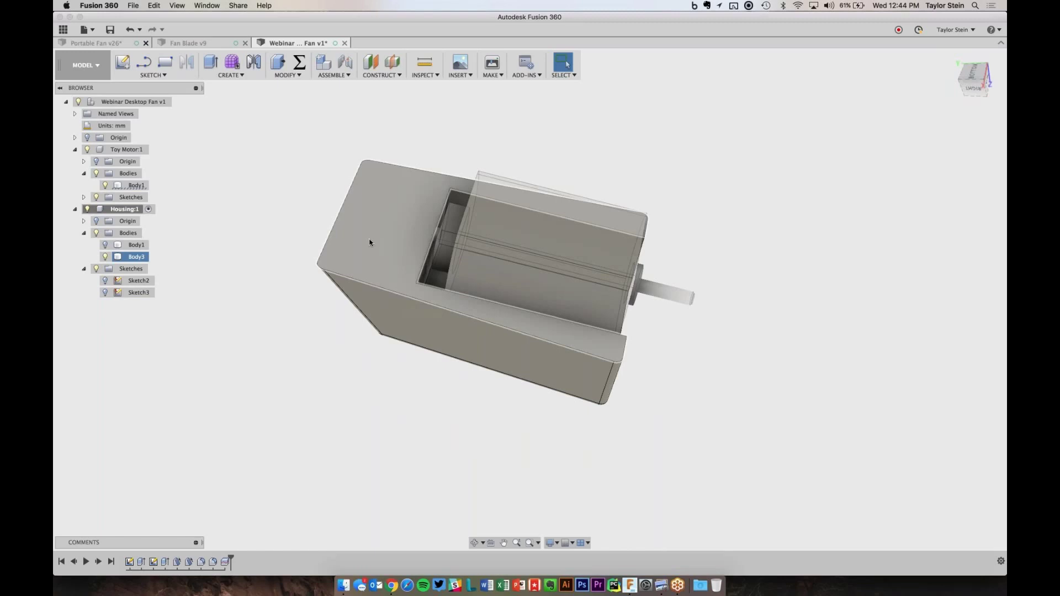
click(291, 76)
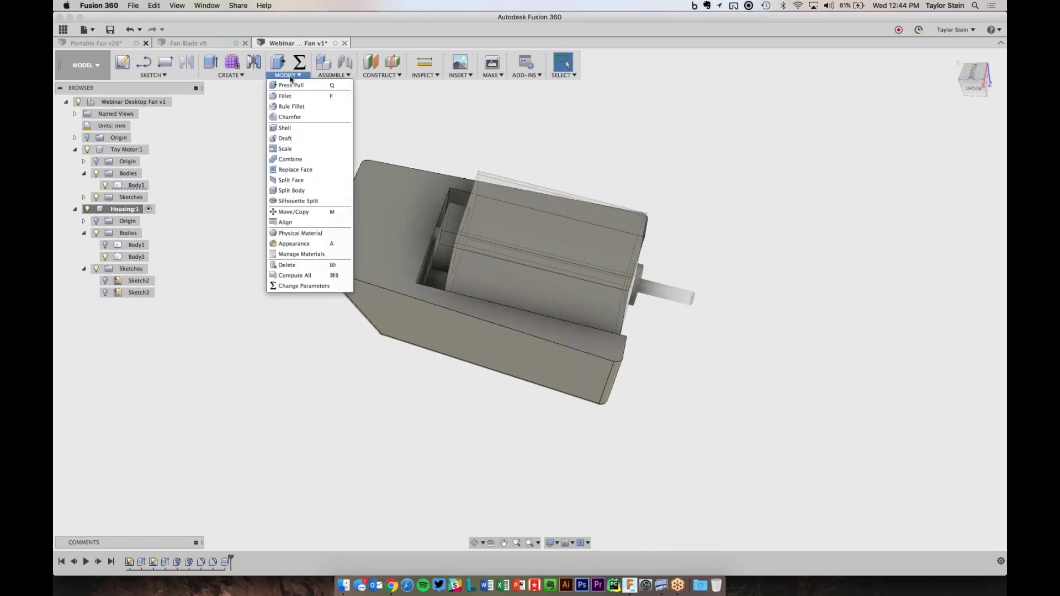
click(293, 131)
click(393, 192)
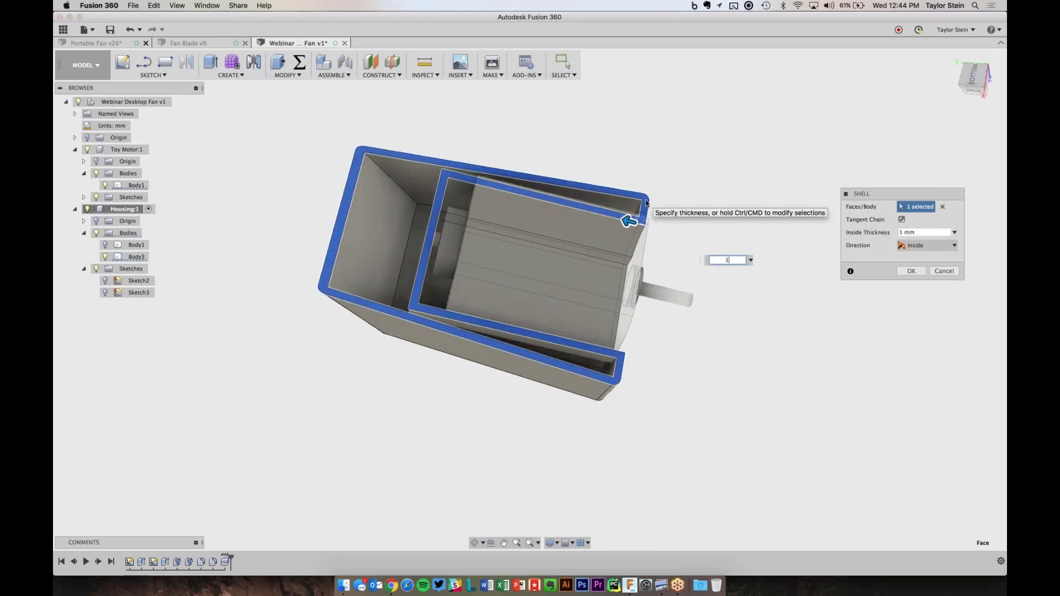
key(Escape)
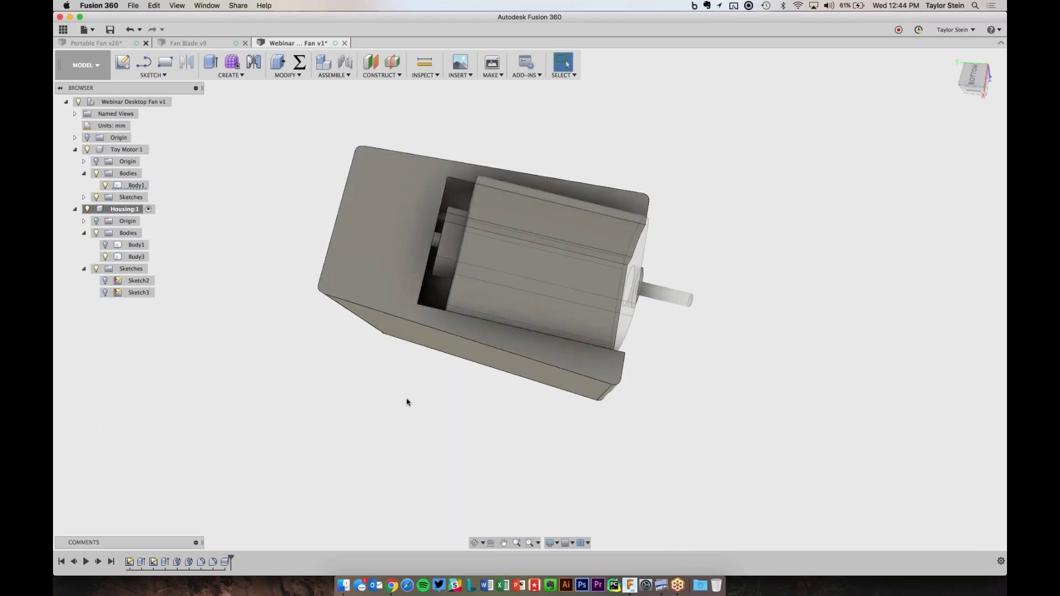
- Split the upper housing body with the rear end face of the motor cavity as splitting tool
click(287, 75)
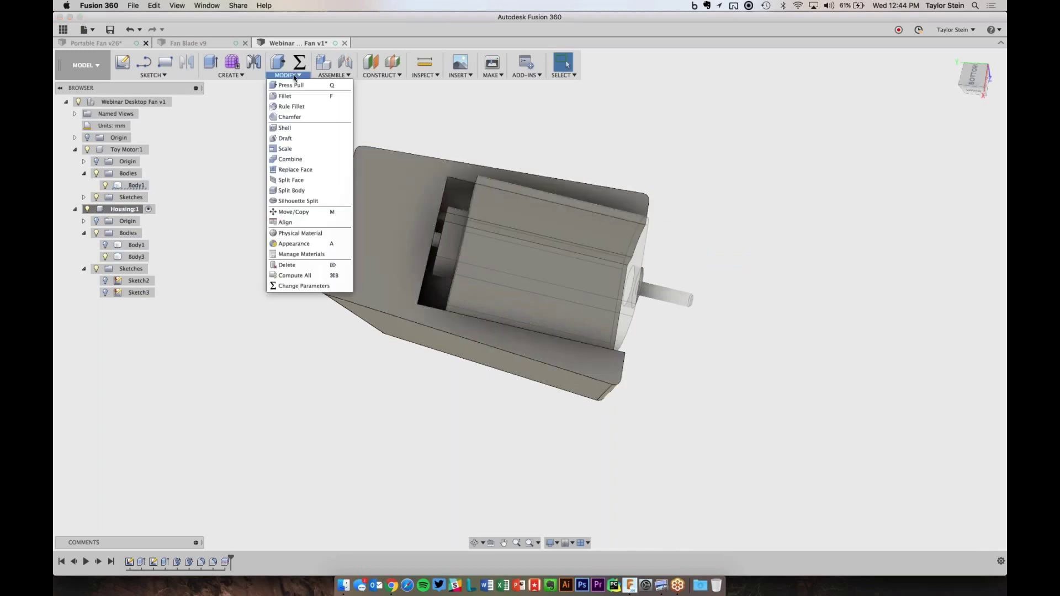
click(291, 190)
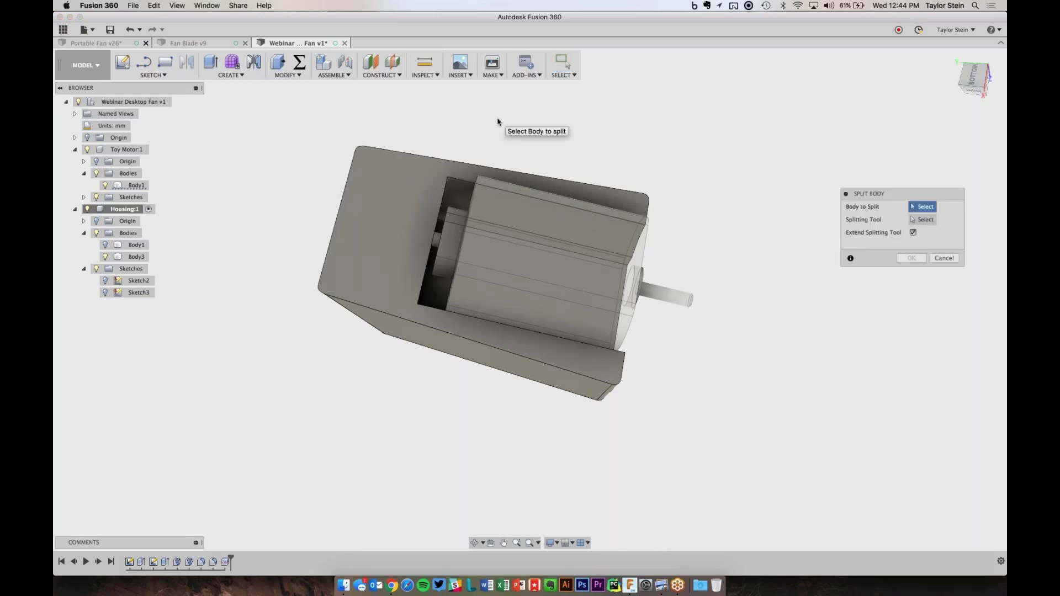
click(481, 213)
click(925, 219)
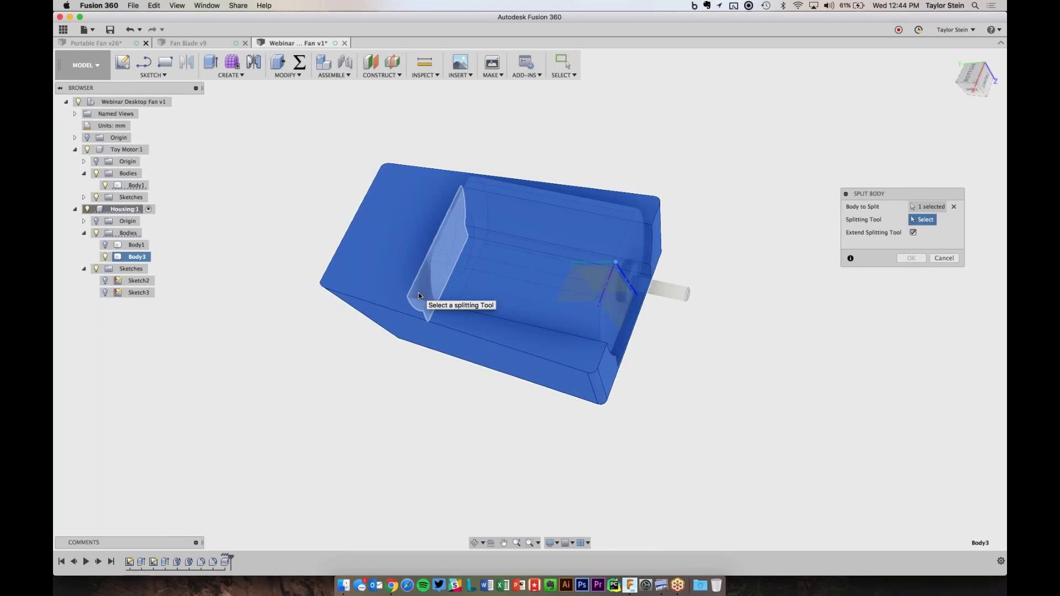
click(418, 296)
key(Return)
click(595, 287)
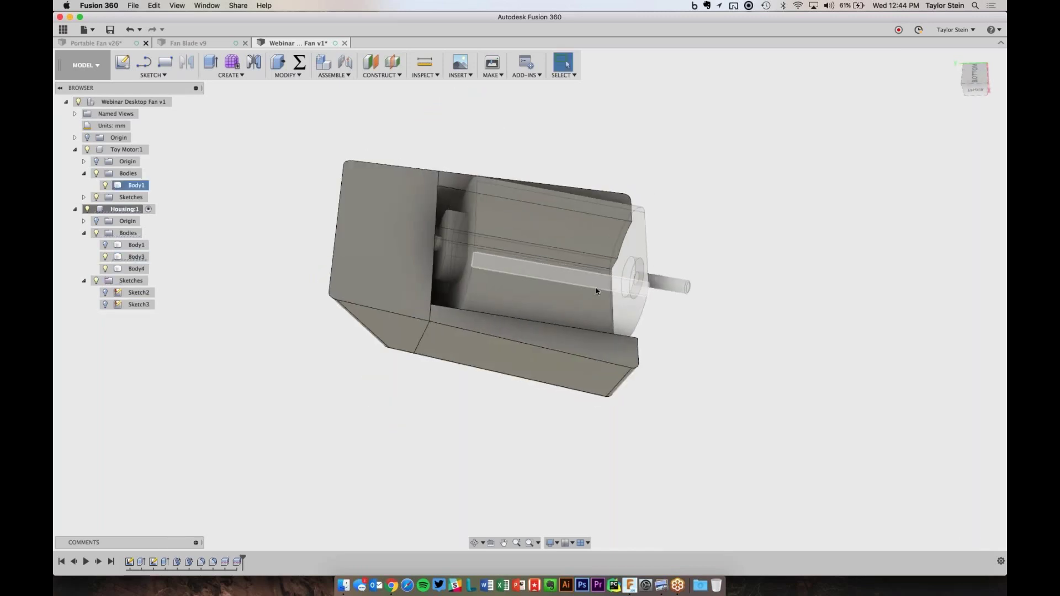
- Shell the rear section of the upper housing to 2 mm inside thickness, removing its split face and the face toward the motor
click(273, 72)
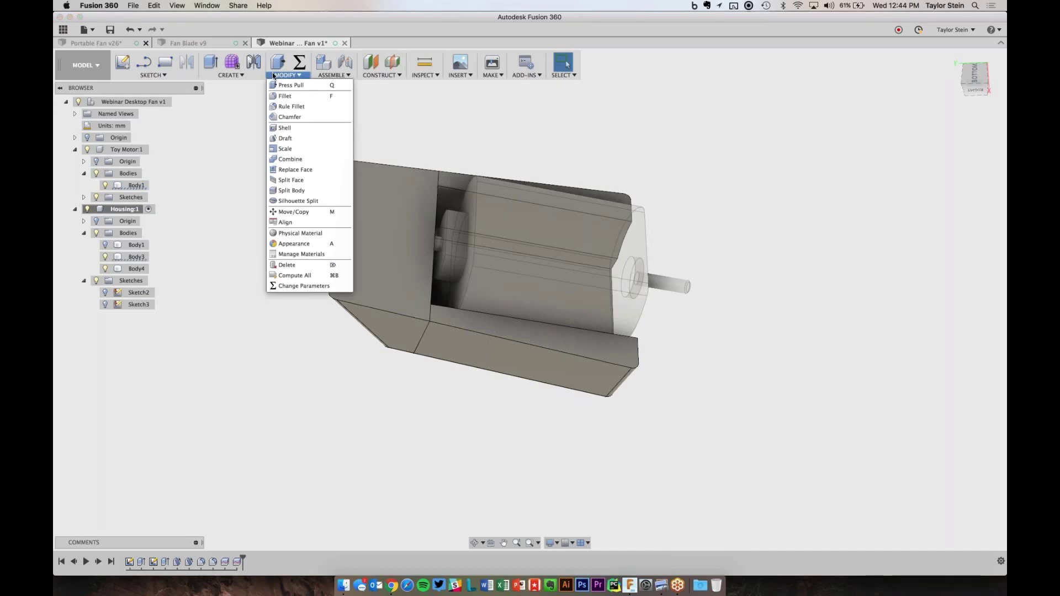
click(293, 125)
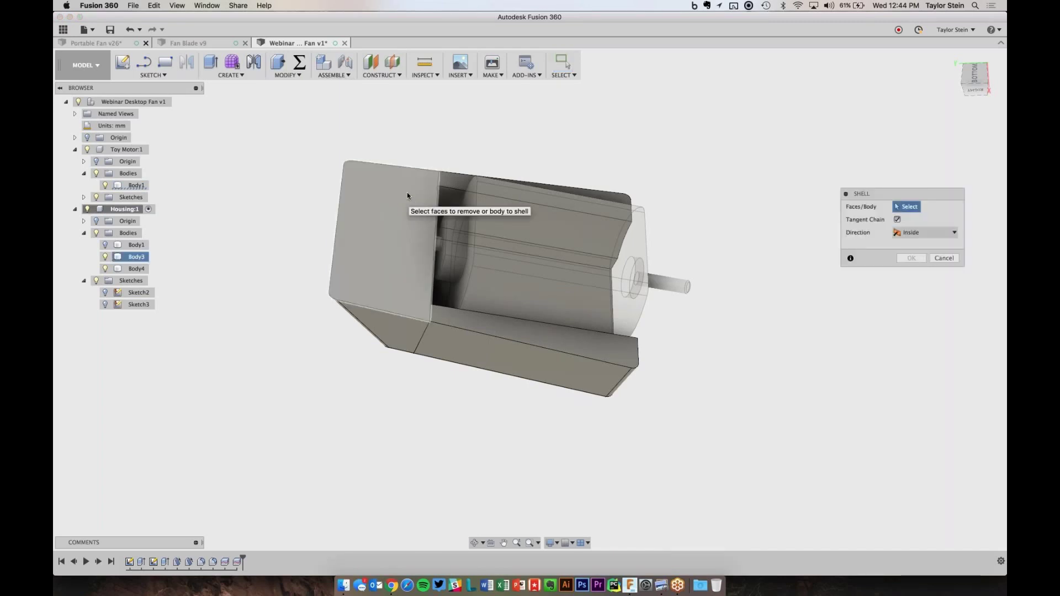
click(407, 194)
shift+middle_drag(485, 150, 440, 186)
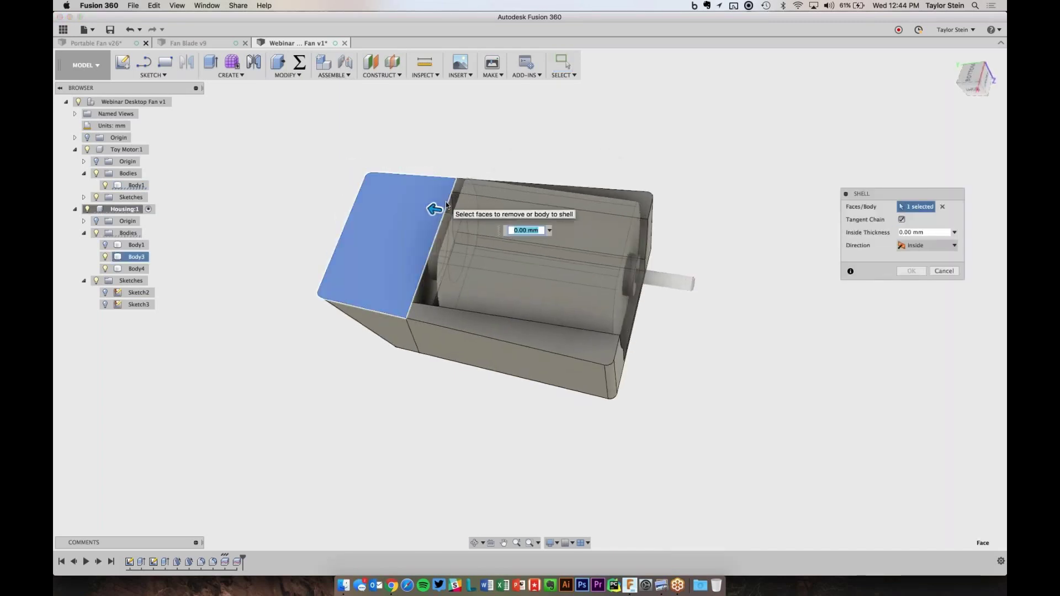
click(432, 293)
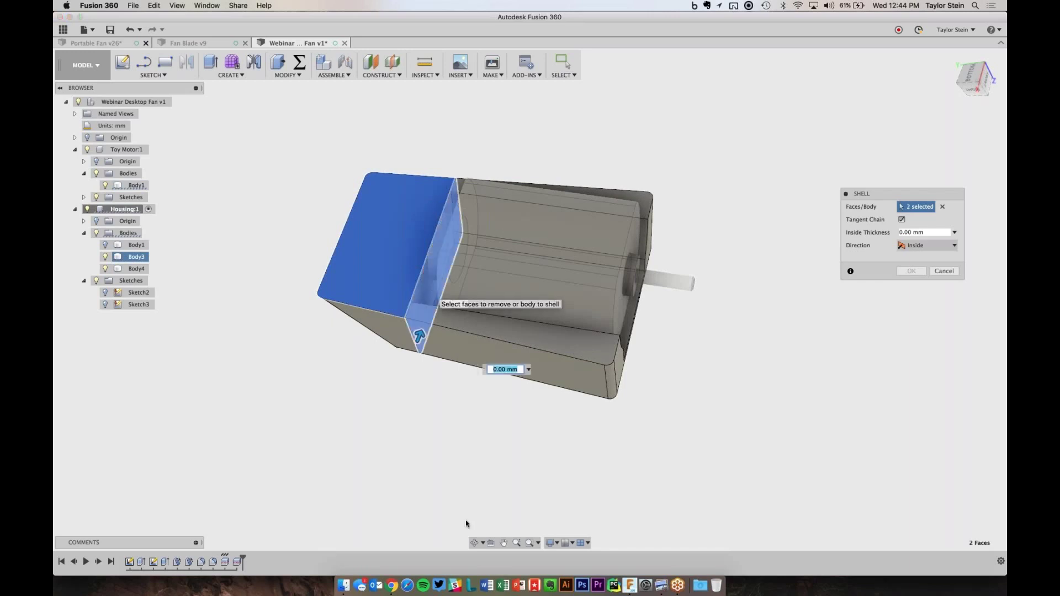
text(2)
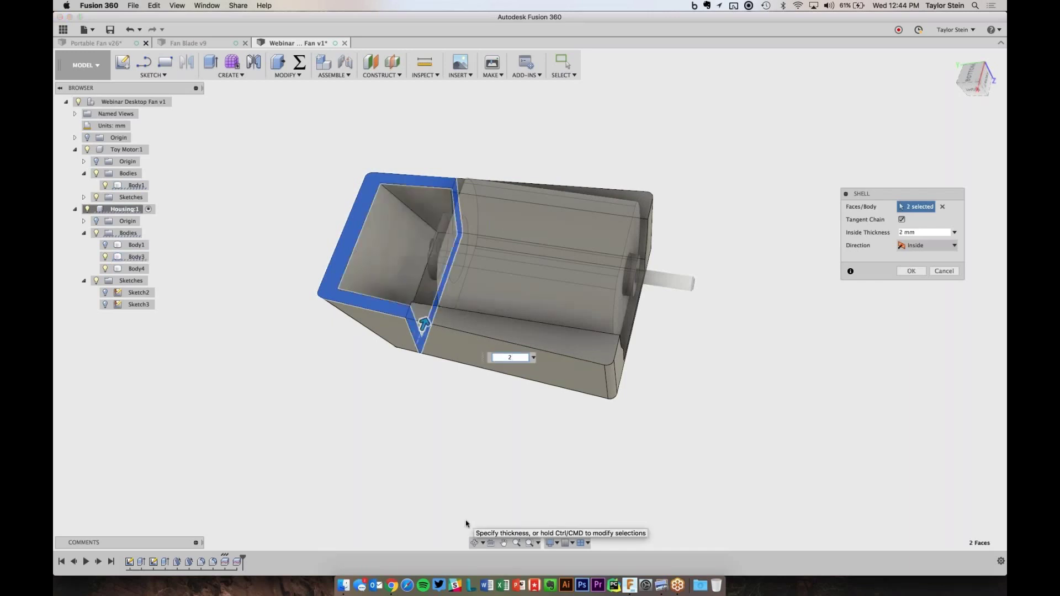
key(Return)
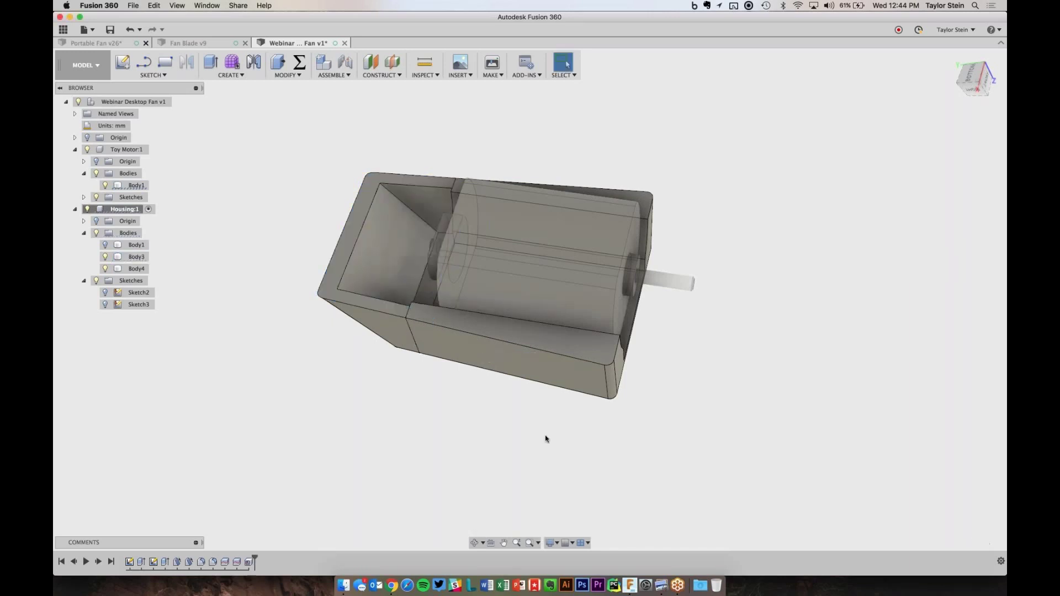
- Inspect the hollowed rear section and how it opens into the motor cavity
shift+scroll(545, 439, up, 5)
shift+scroll(546, 439, down, 5)
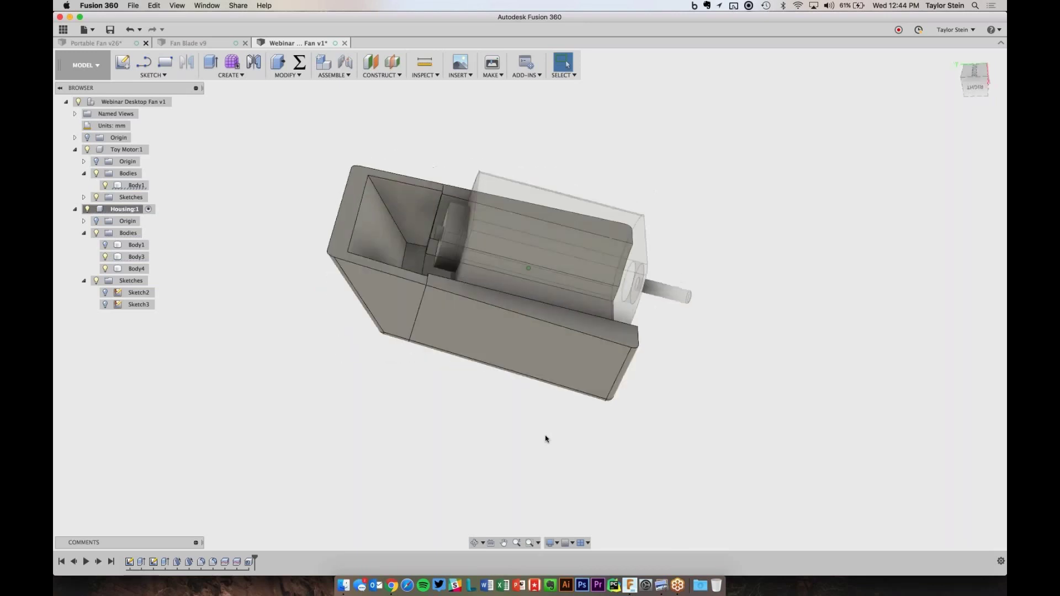
shift+scroll(546, 439, up, 8)
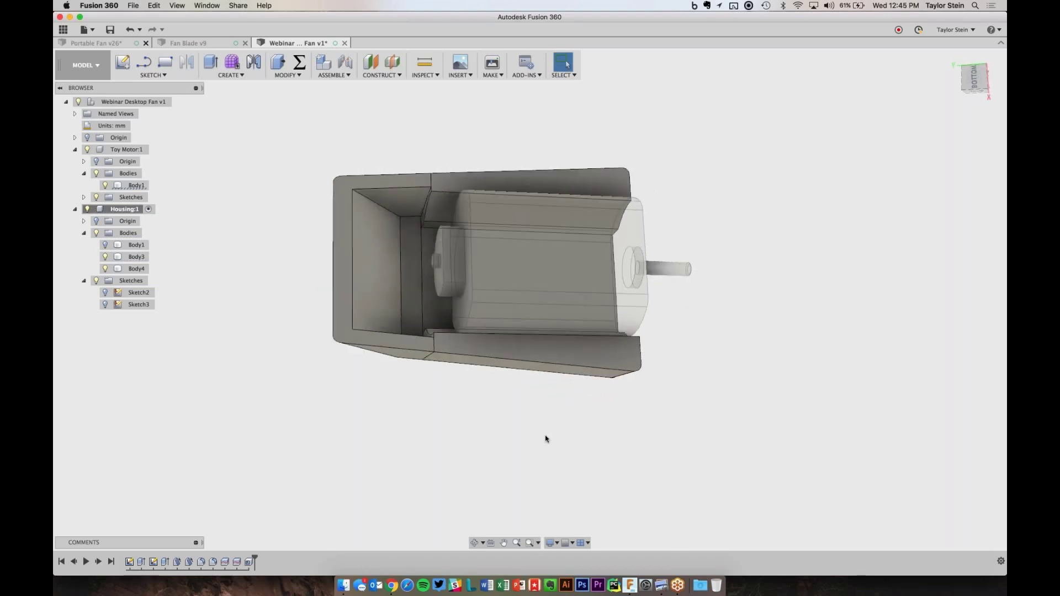
shift+scroll(546, 439, up, 2)
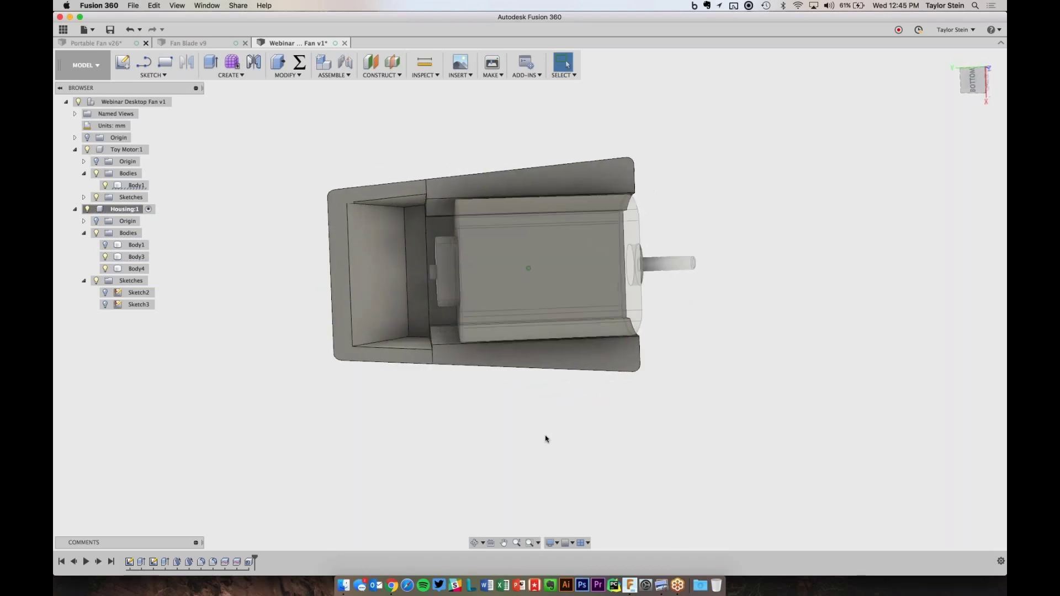
click(494, 286)
drag(472, 195, 494, 259)
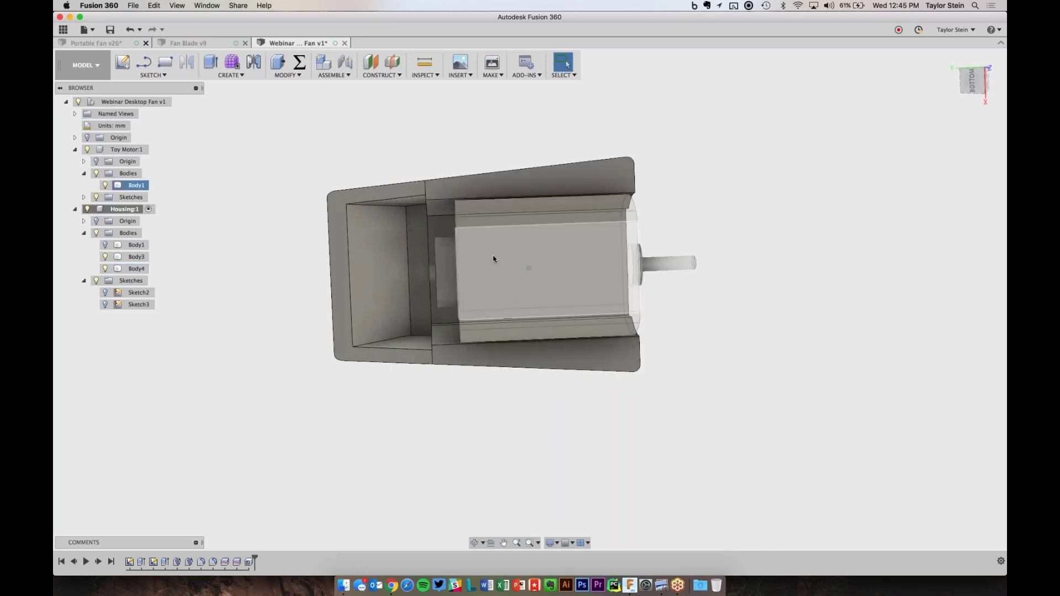
click(334, 133)
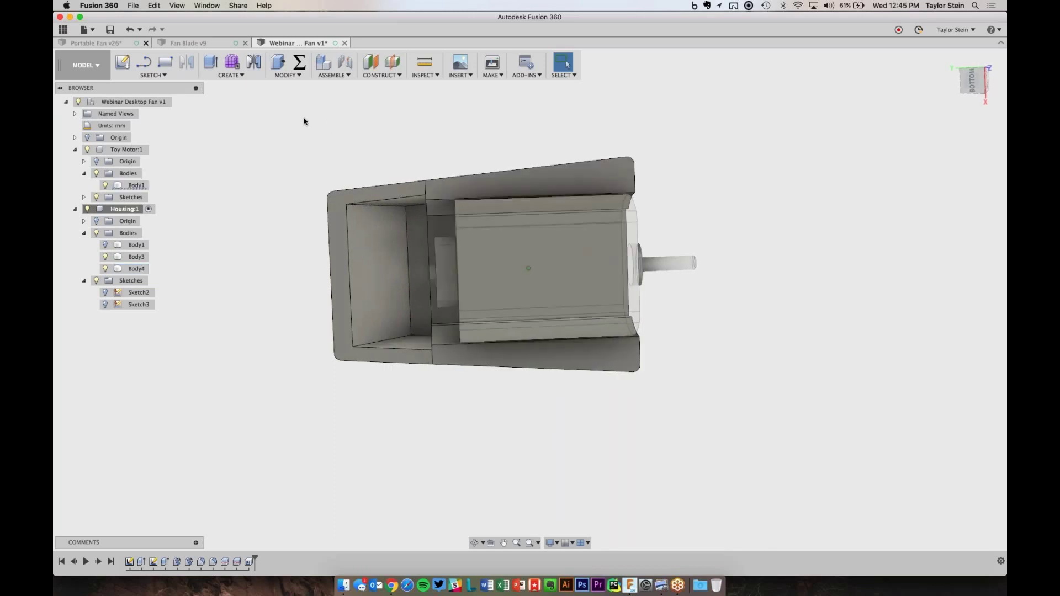
- Start a sketch on the horizontal origin plane and project the narrow angled side face of the motor cavity into it
click(122, 63)
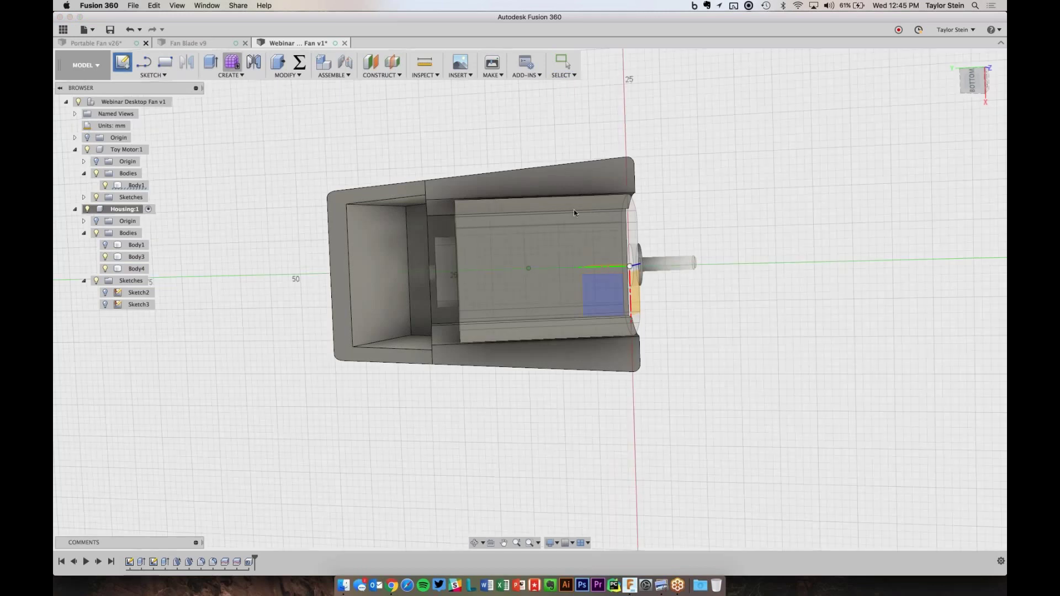
click(602, 294)
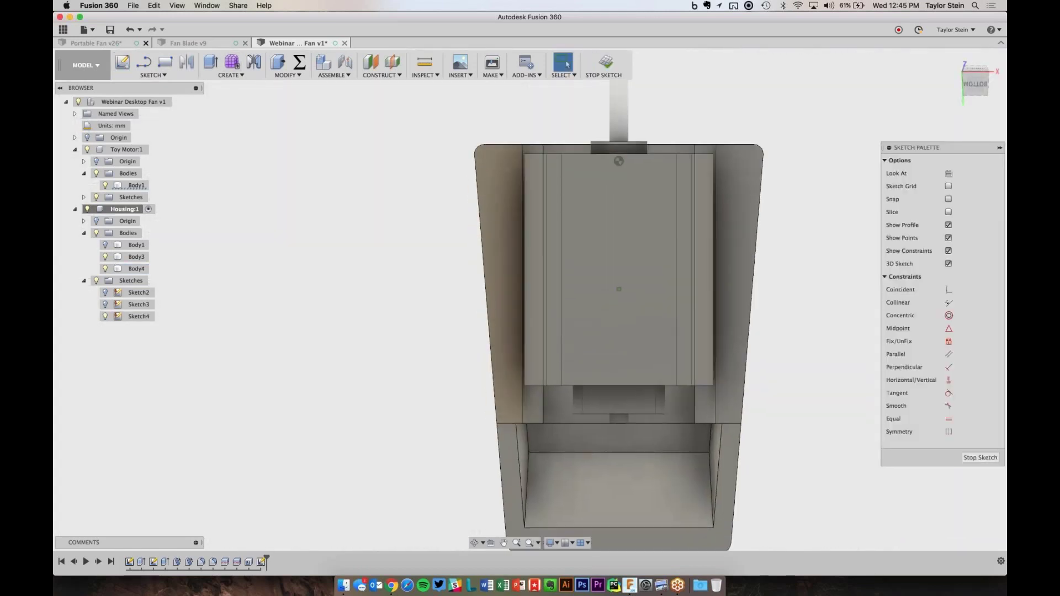
key(p)
key(Escape)
click(153, 75)
mouse_move(169, 305)
click(226, 307)
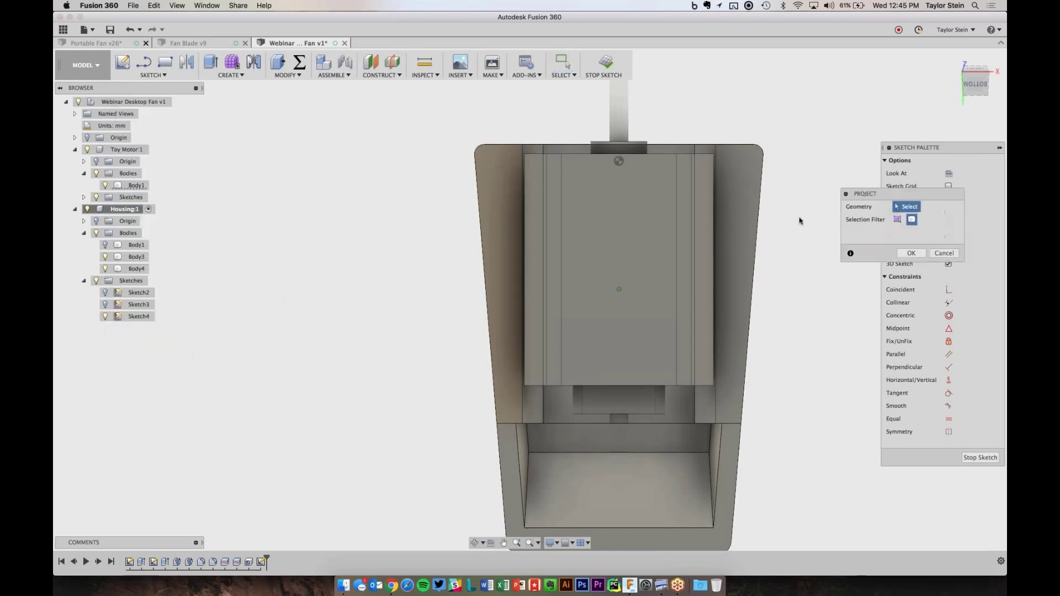
click(536, 398)
click(912, 253)
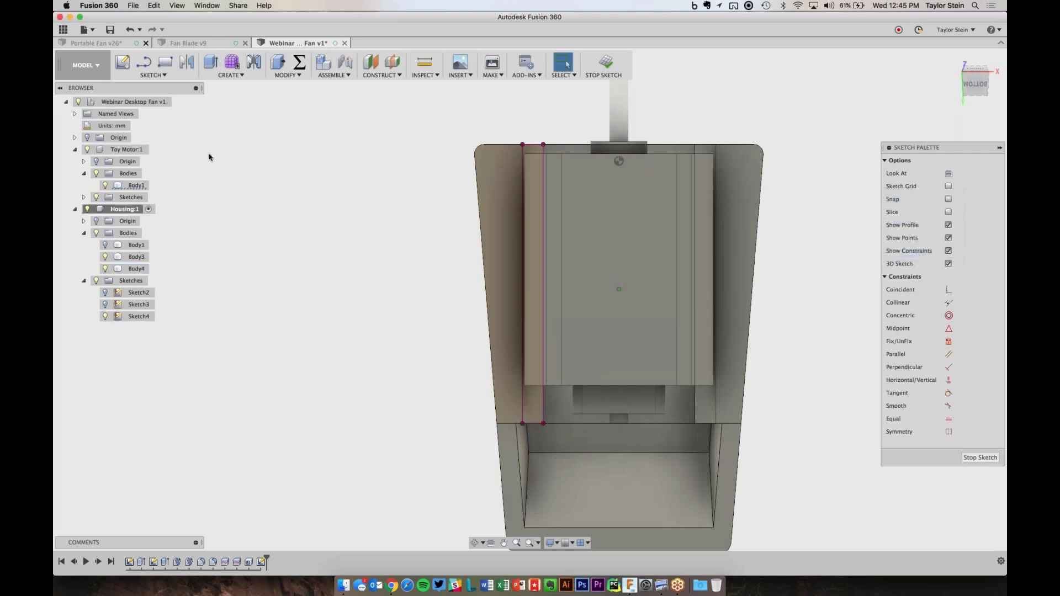
- Sketch a line across the projected strip, between its two long edges, and constrain it perpendicular to the inner long edge
key(l)
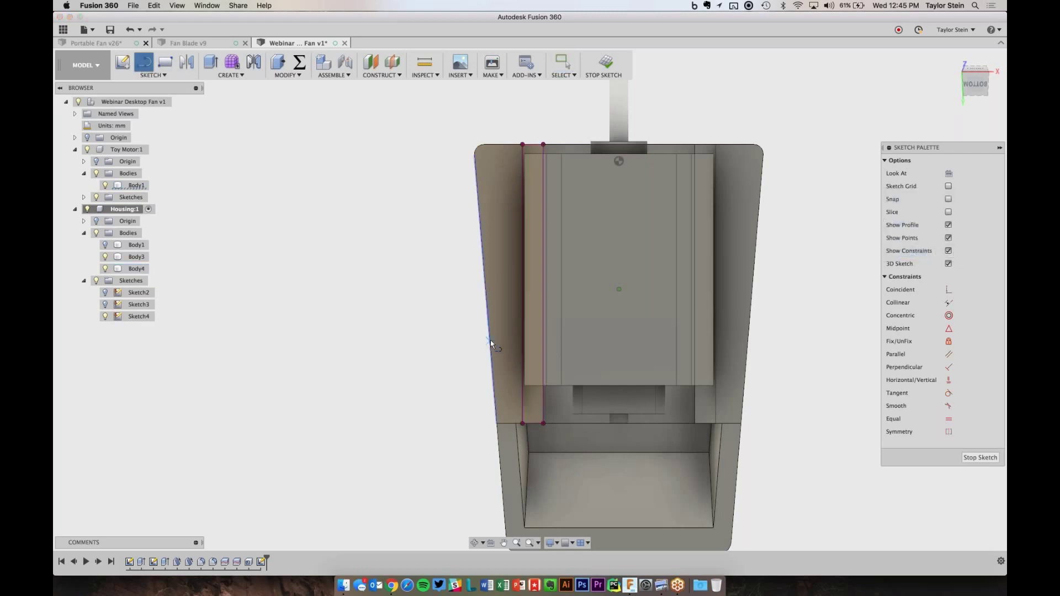
click(544, 348)
scroll(544, 347, up, 3)
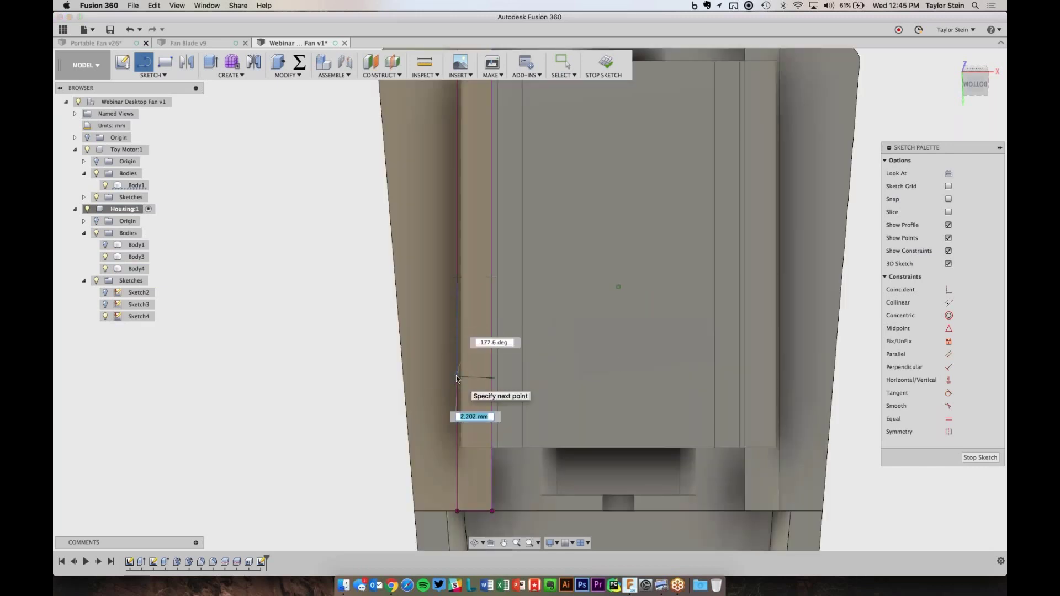
click(457, 377)
key(Escape)
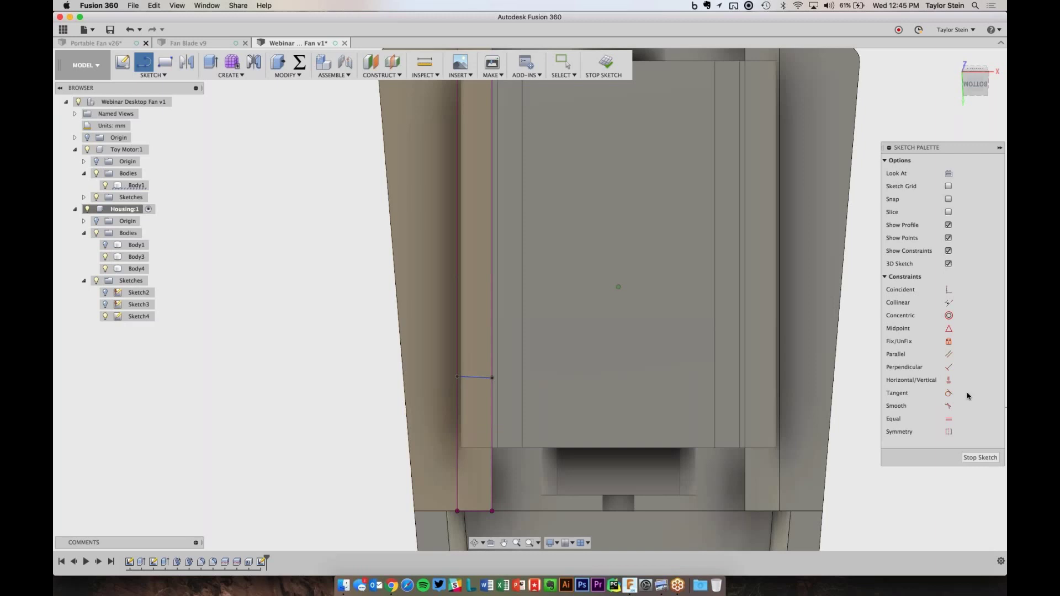
click(948, 367)
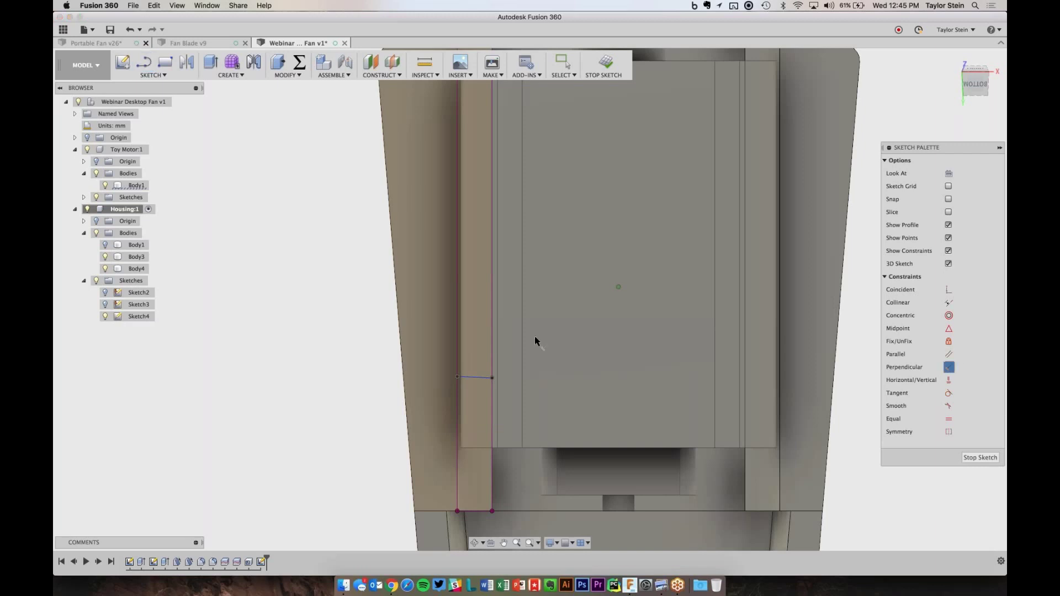
click(474, 378)
click(491, 387)
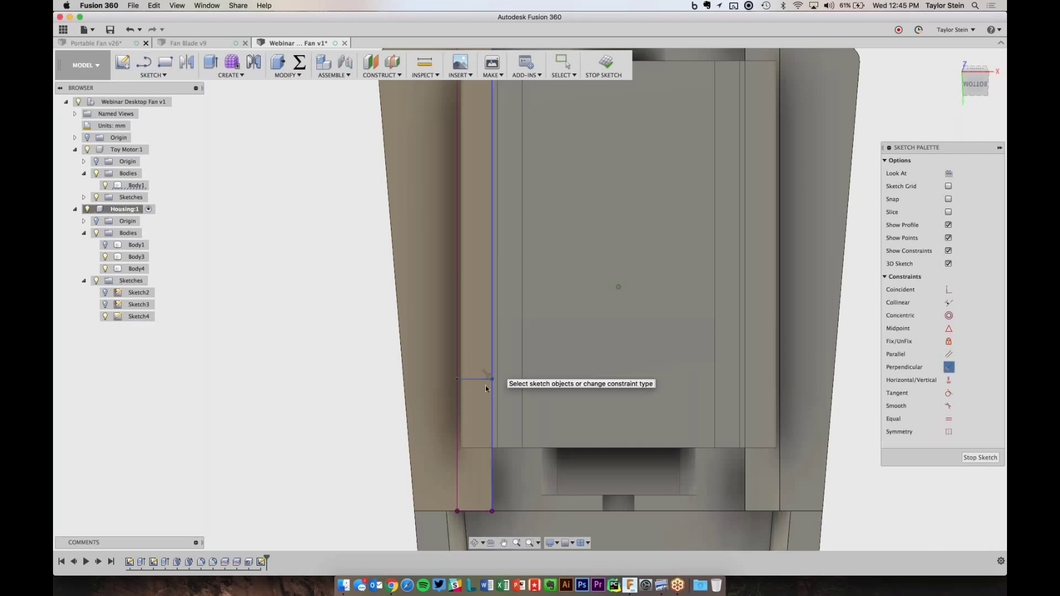
key(Escape)
- Dimension the cross line 10 mm from the strip's rear edge and finish the sketch
click(468, 512)
click(475, 379)
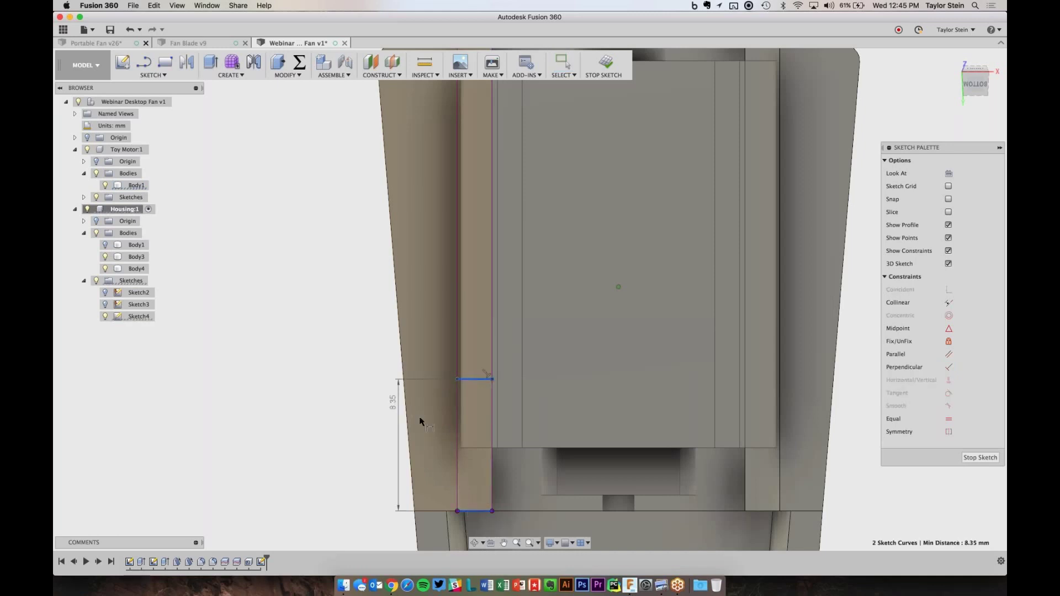
click(352, 424)
text(10)
key(Return)
click(614, 57)
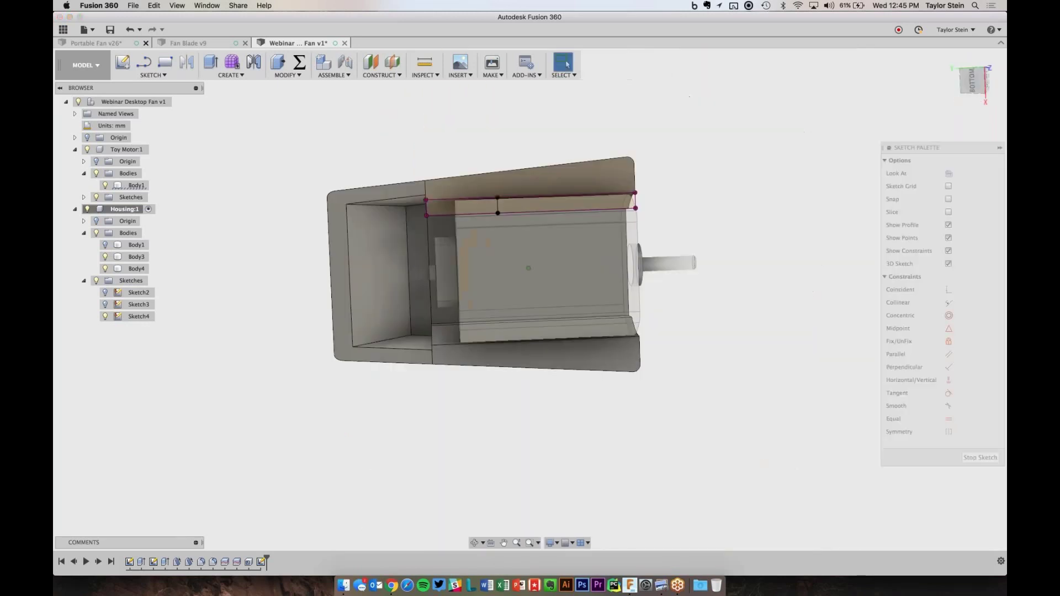
- Cut the 10 mm strip profile to the motor cavity's floor face with face chaining, excluding the Toy Motor body from the cut
mouse_move(419, 190)
shift+middle_down()
mouse_move(428, 144)
mouse_move(397, 153)
shift+middle_up()
key(e)
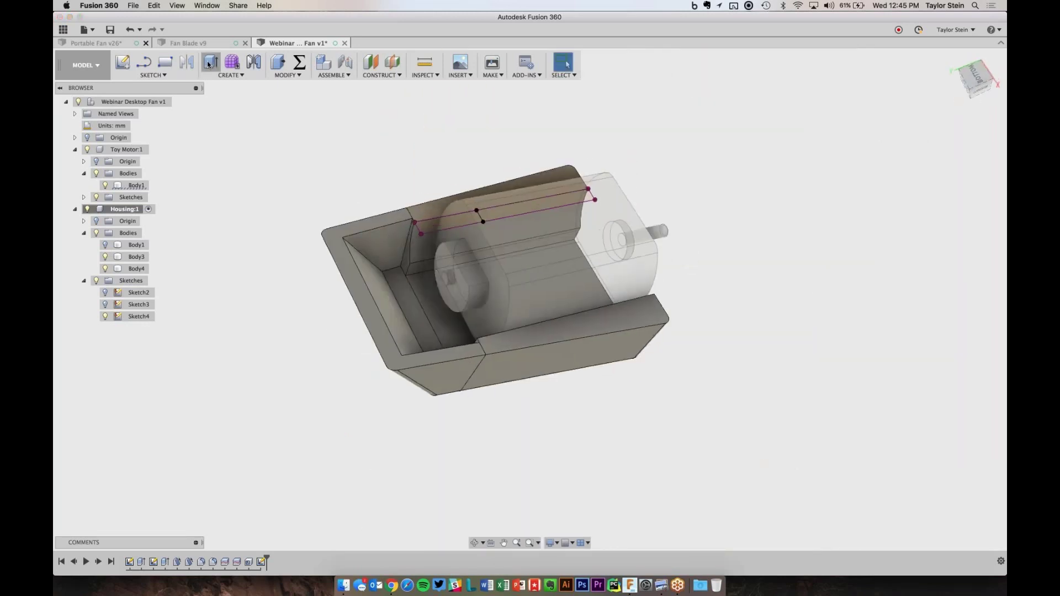
click(425, 223)
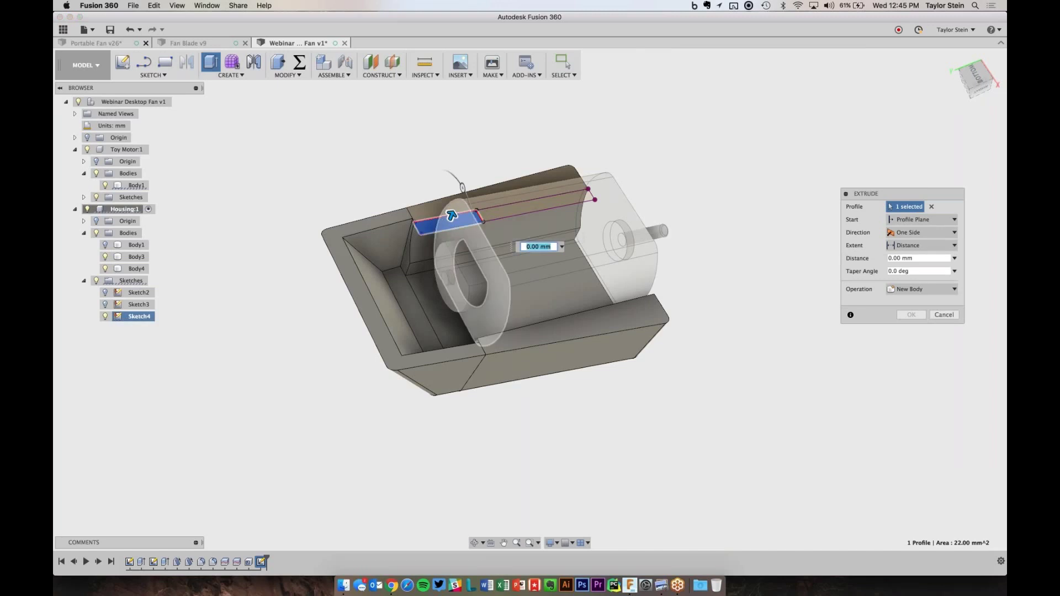
click(928, 245)
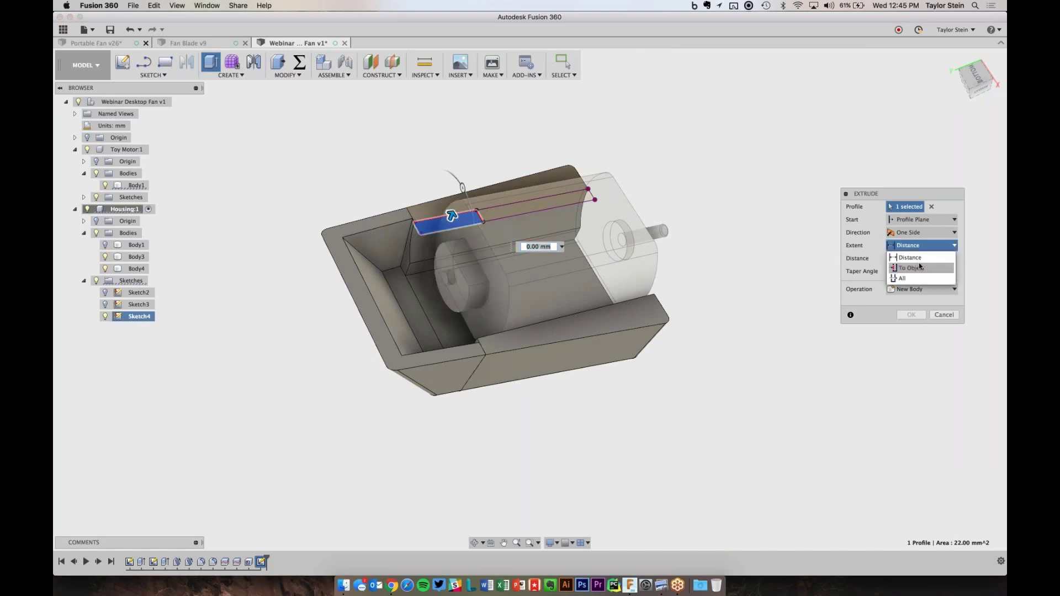
click(920, 267)
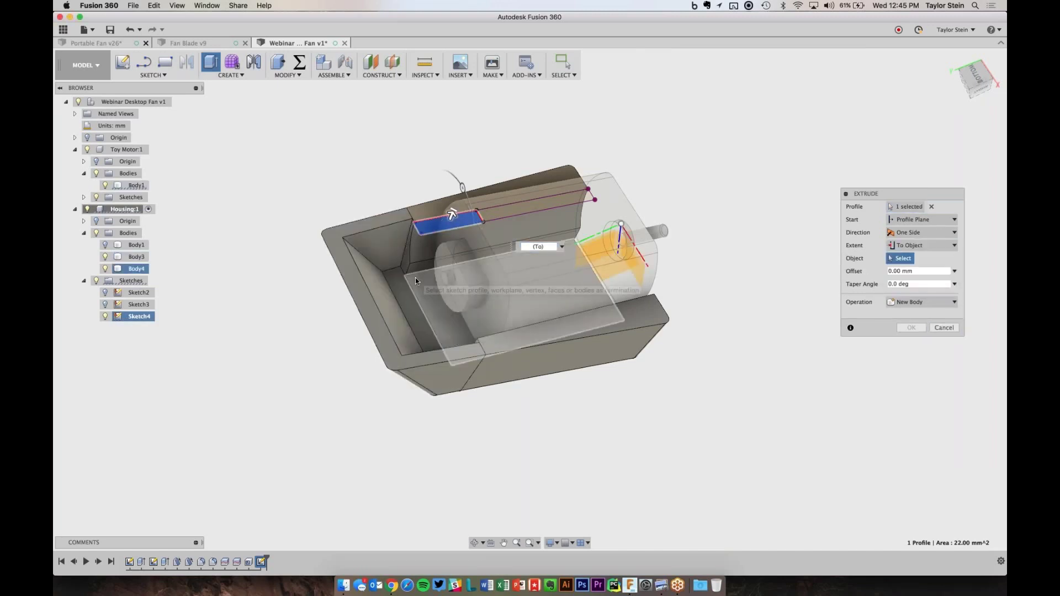
click(416, 280)
click(905, 271)
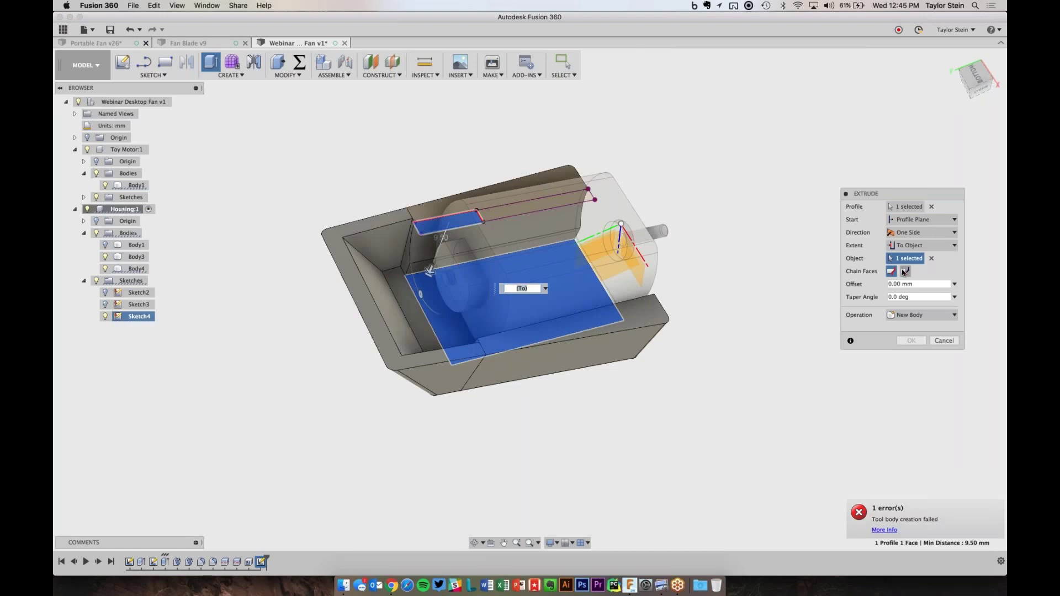
click(848, 328)
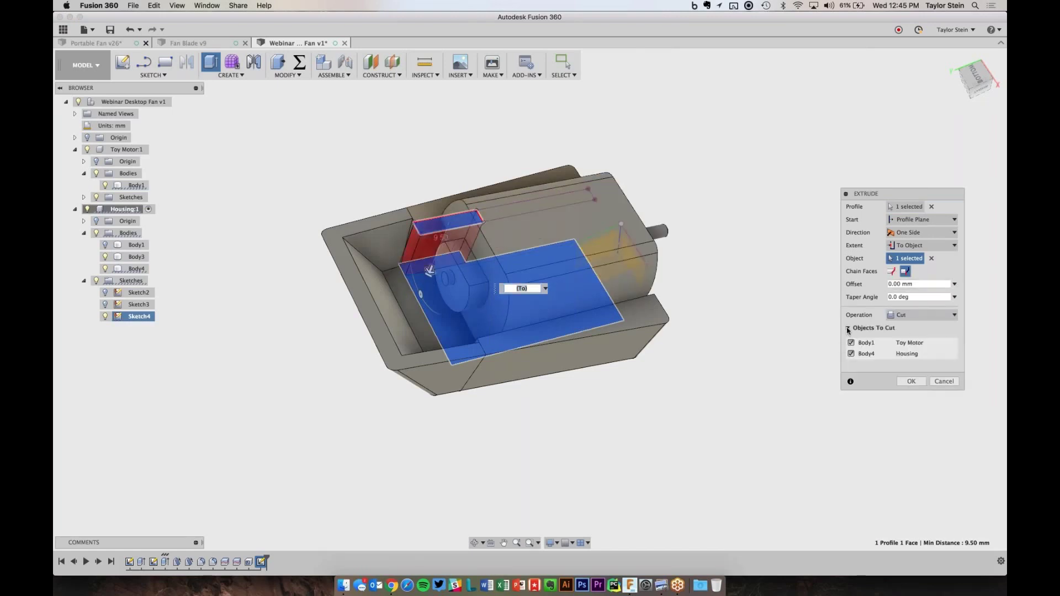
click(851, 343)
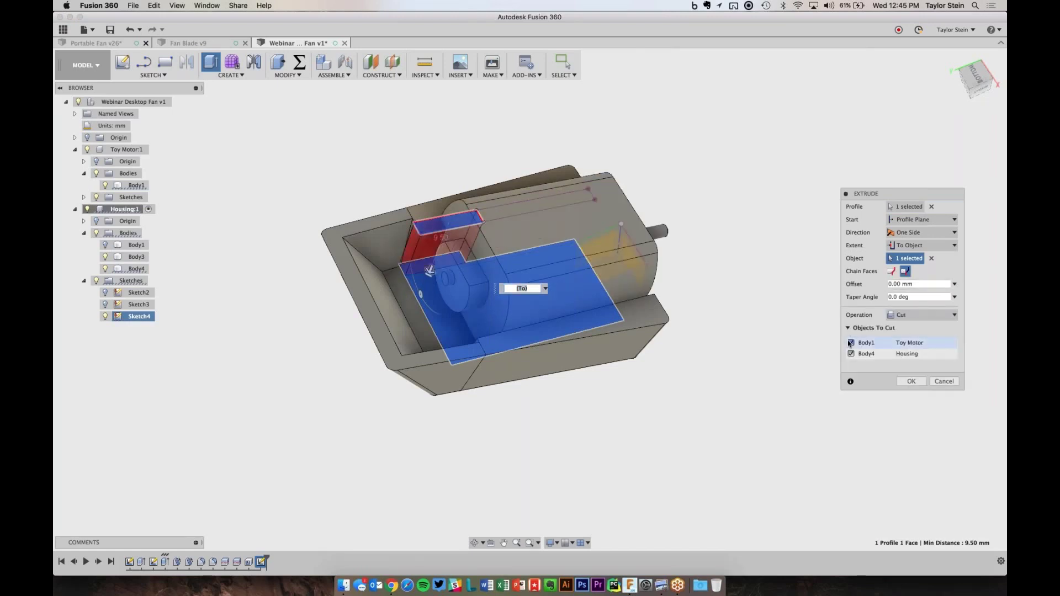
click(911, 381)
- Mirror the strip cut feature across the housing's central origin plane to the opposite side of the motor cavity
shift+scroll(578, 399, down, 10)
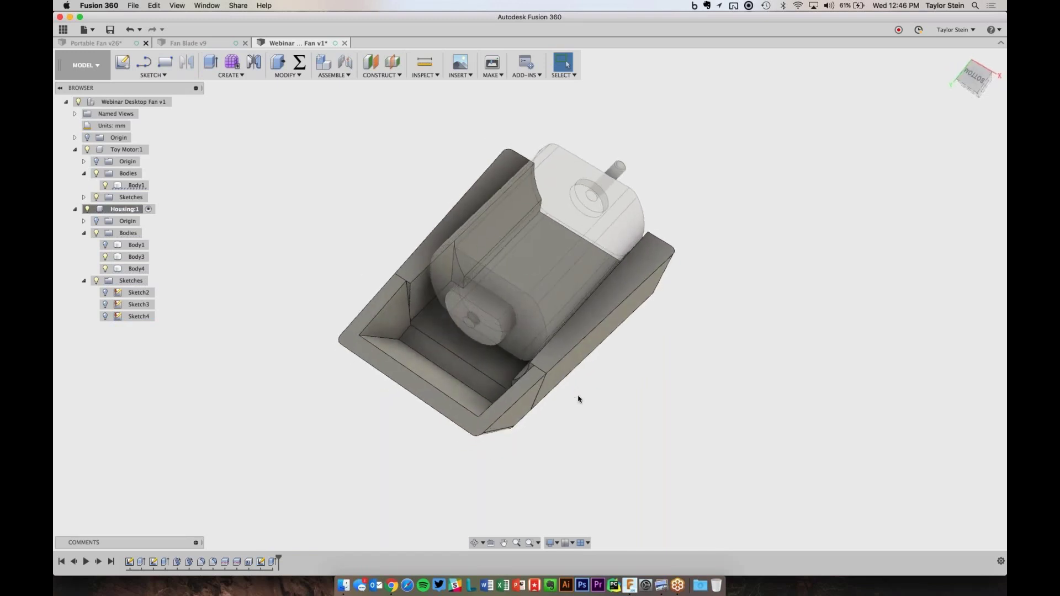
click(247, 70)
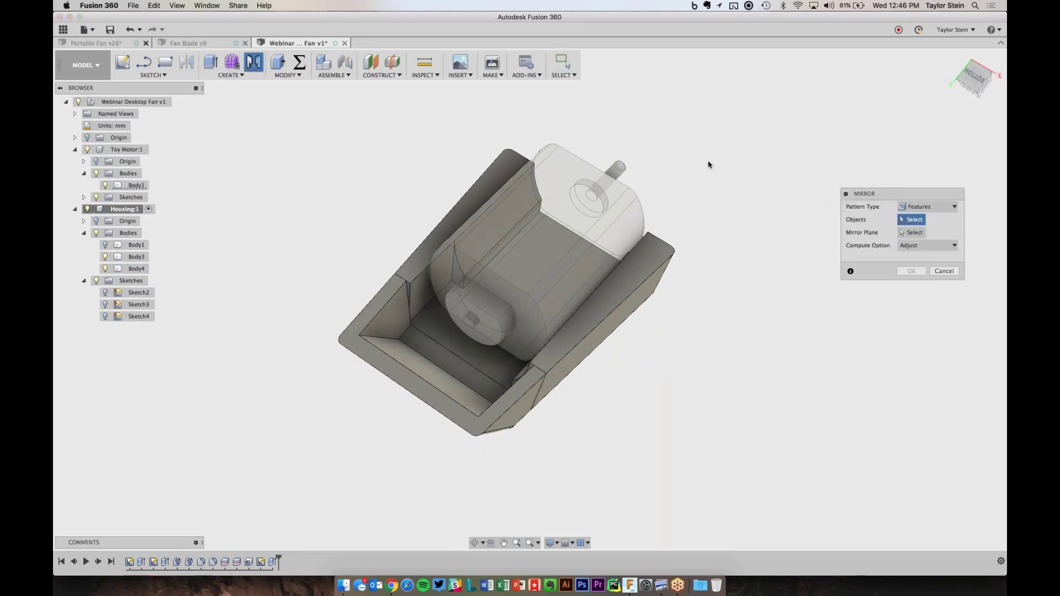
click(939, 207)
click(941, 209)
click(272, 562)
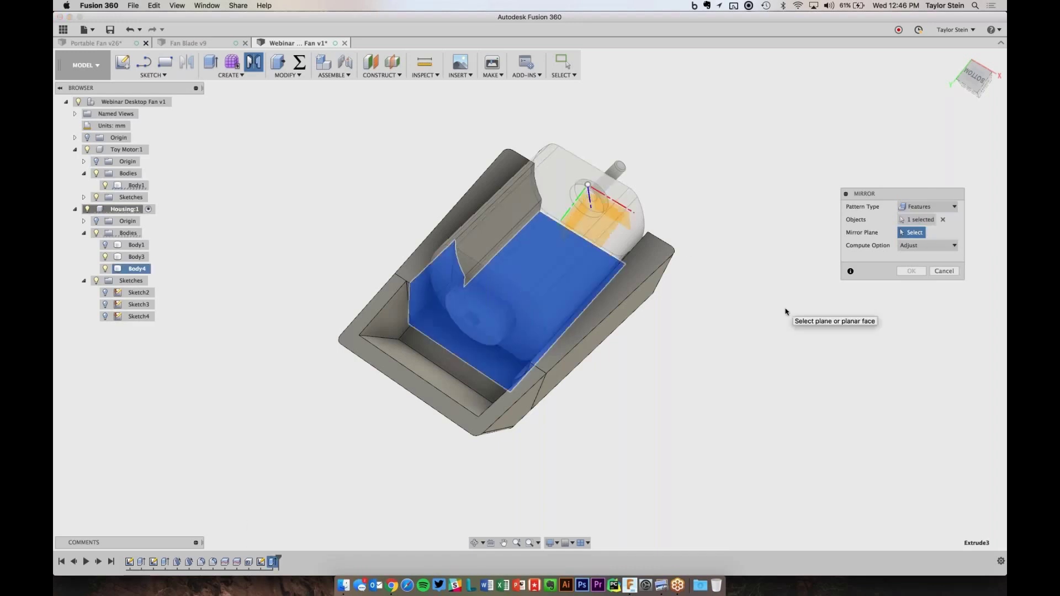
shift+middle_drag(786, 312, 569, 259)
click(563, 255)
key(Return)
shift+middle_drag(561, 259, 515, 280)
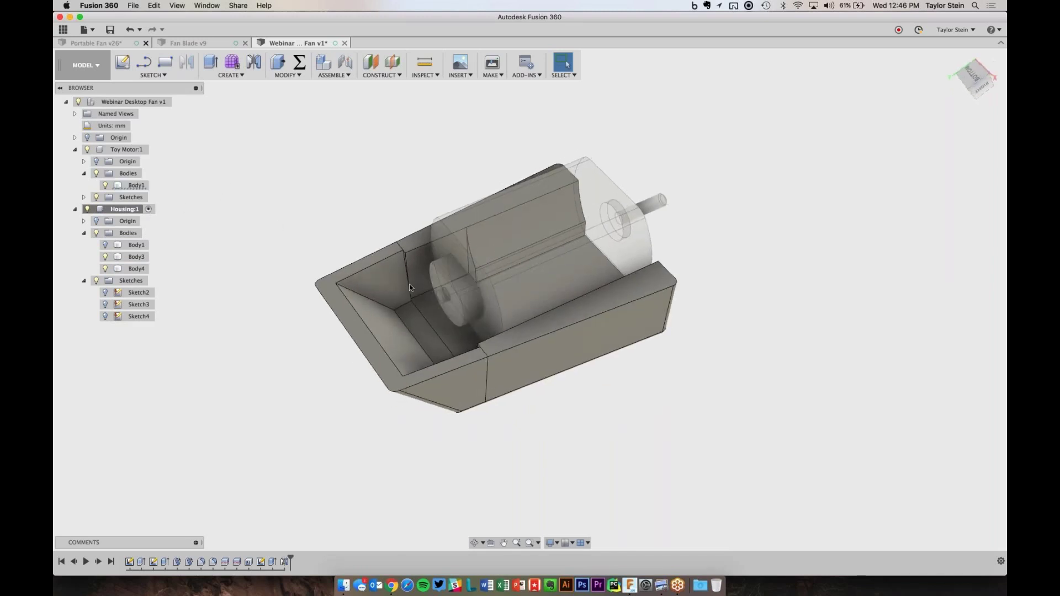
- Join the motor-cavity section of the upper housing with its hollowed rear section into one body using Combine
click(300, 75)
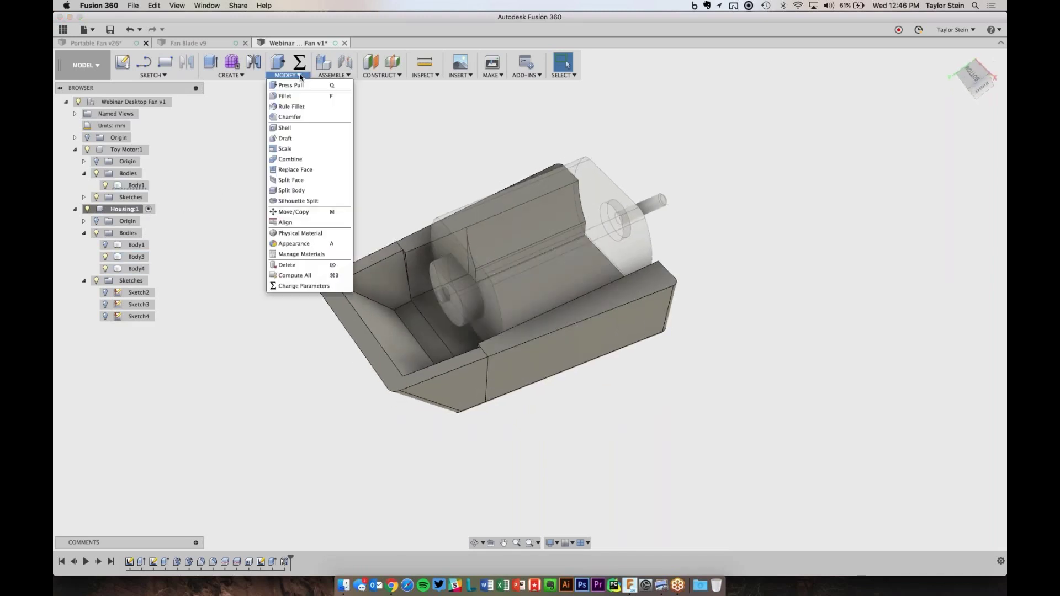
click(301, 159)
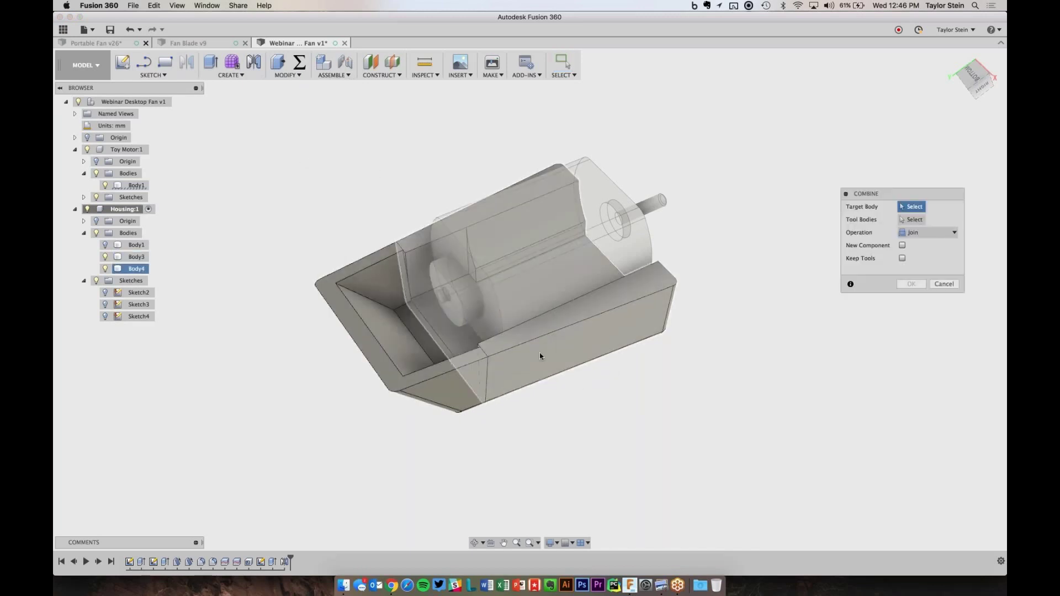
click(595, 331)
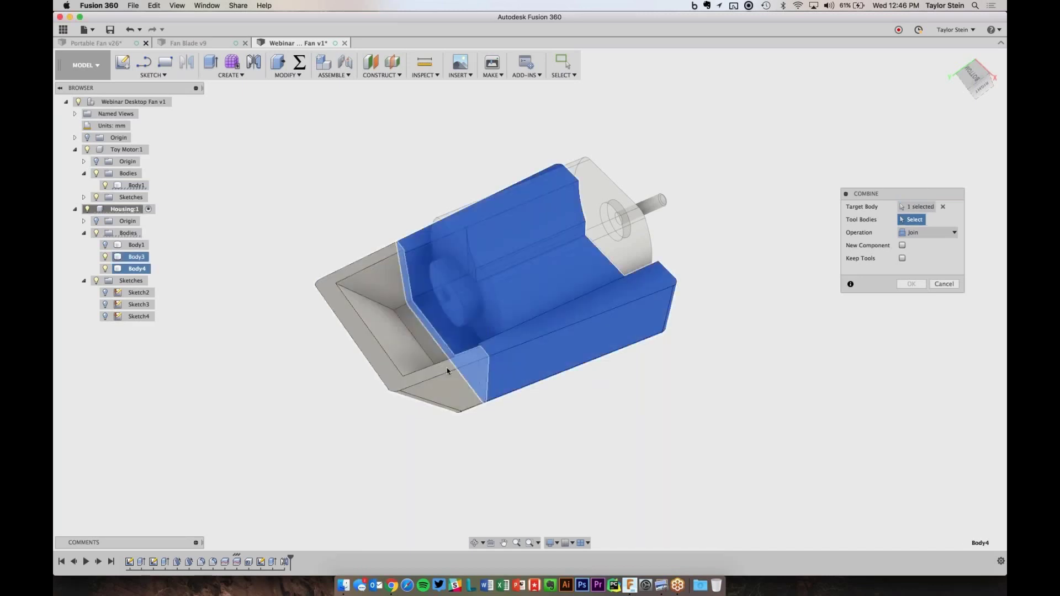
click(479, 357)
click(911, 284)
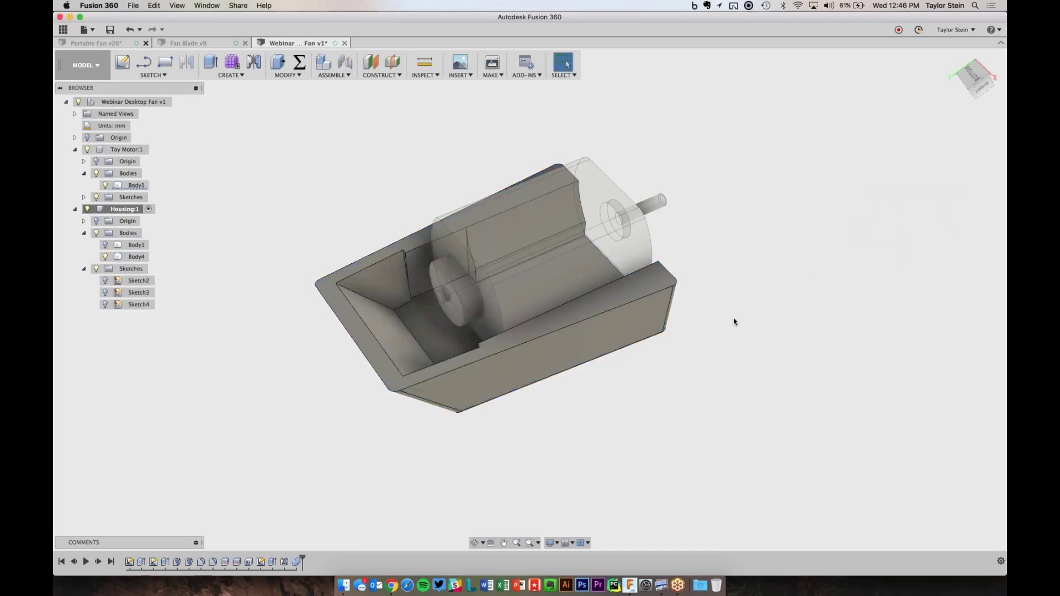
- Hide the joined upper housing body and show the lower housing body, Body1
shift+scroll(734, 321, down, 10)
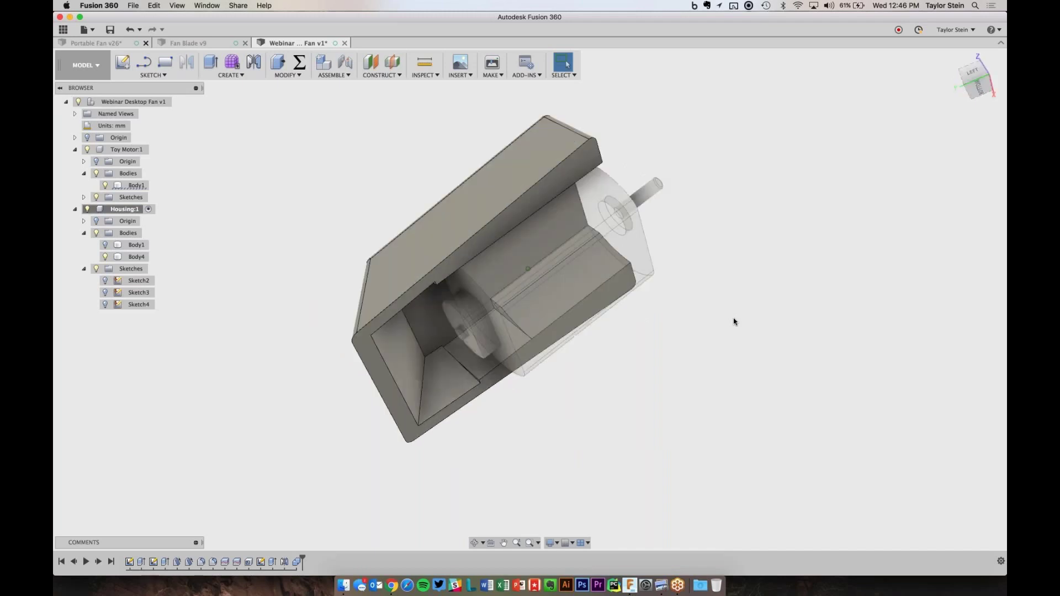
shift+scroll(734, 321, down, 3)
click(106, 257)
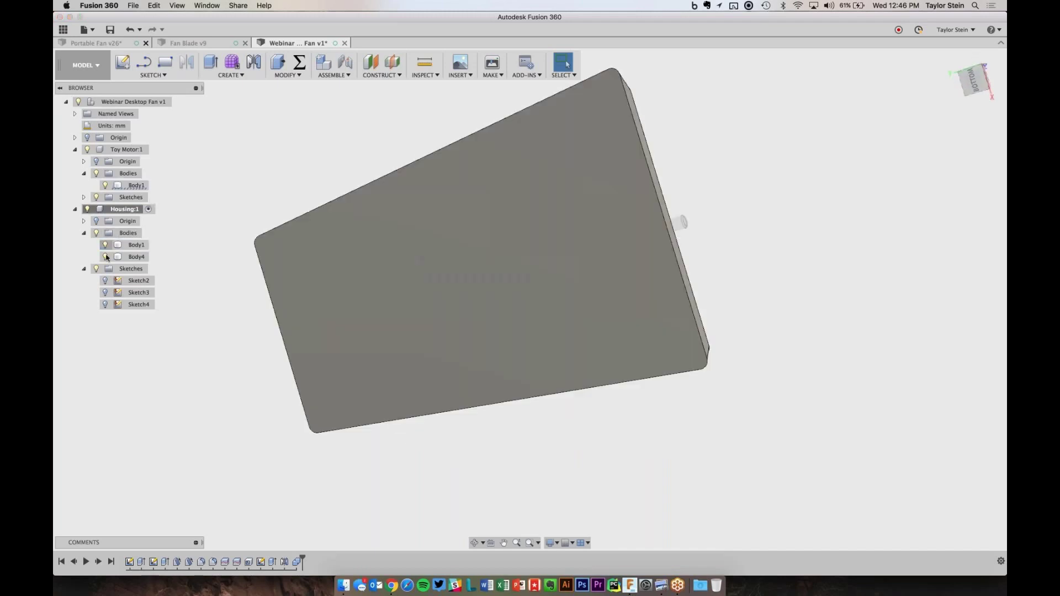
key(Escape)
shift+scroll(275, 195, down, 10)
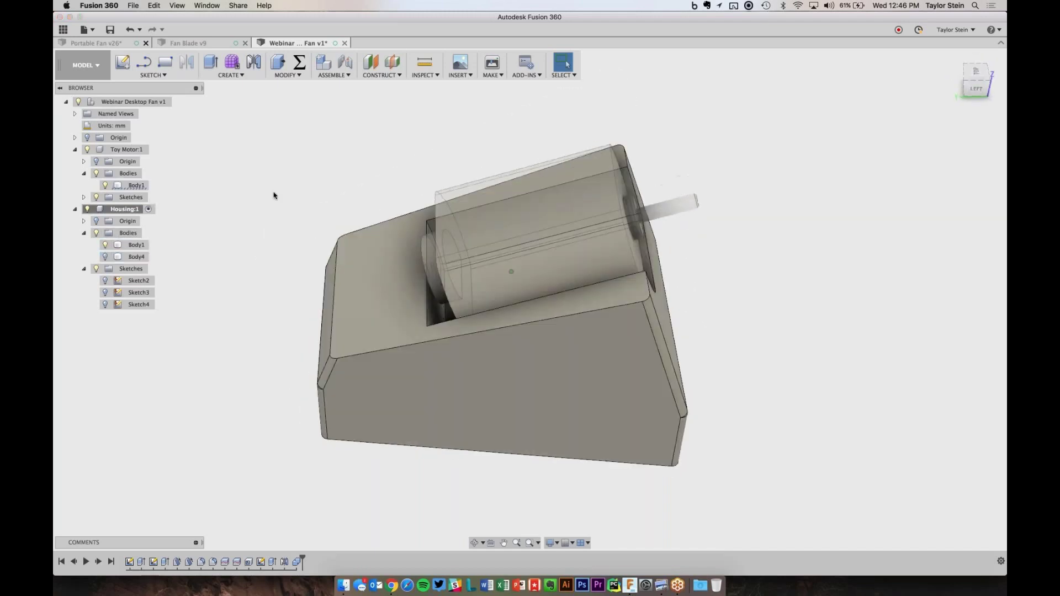
shift+scroll(275, 195, down, 10)
click(389, 272)
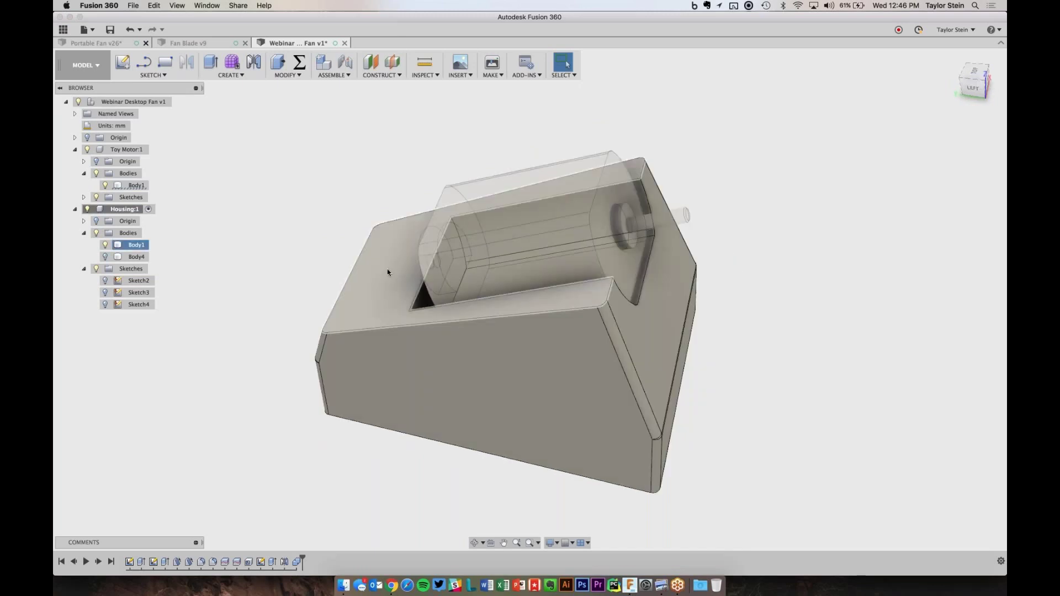
drag(499, 327, 490, 337)
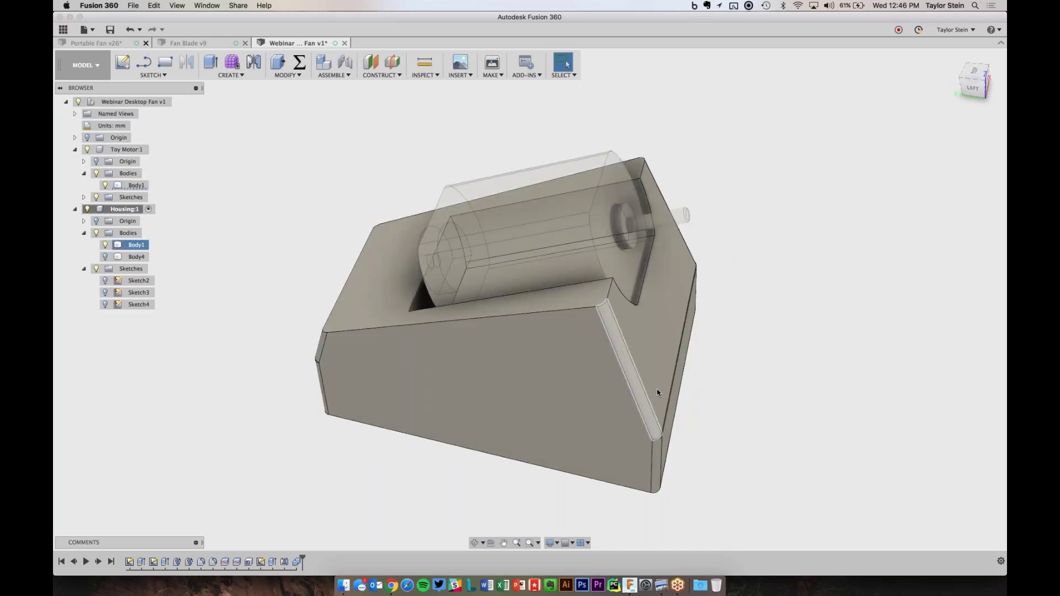
- Split the lower housing body using the motor cavity's rear wall face as the splitting tool, and check the new piece's visibility
click(243, 74)
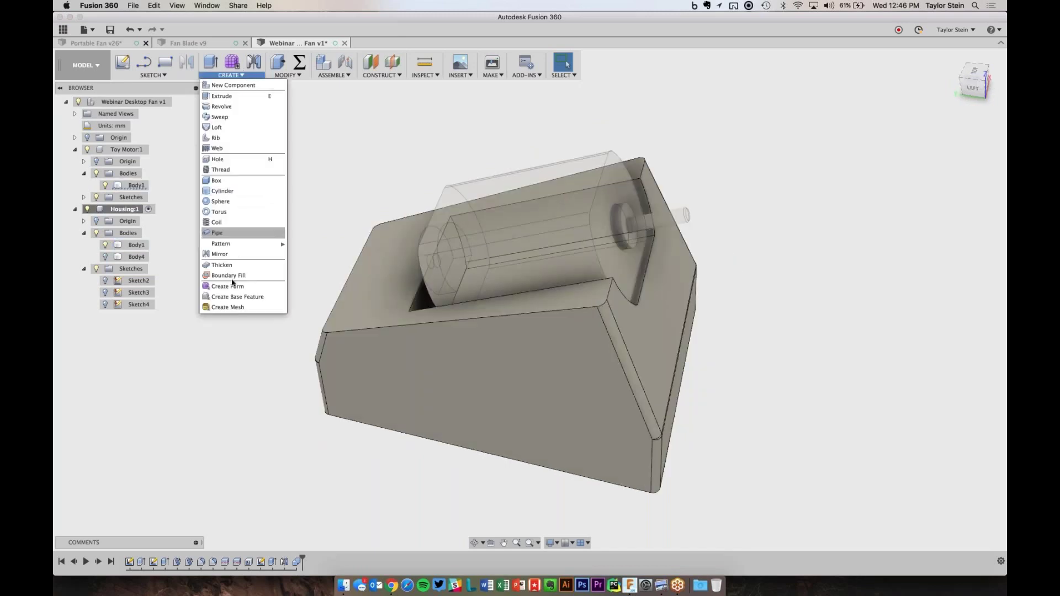
click(292, 75)
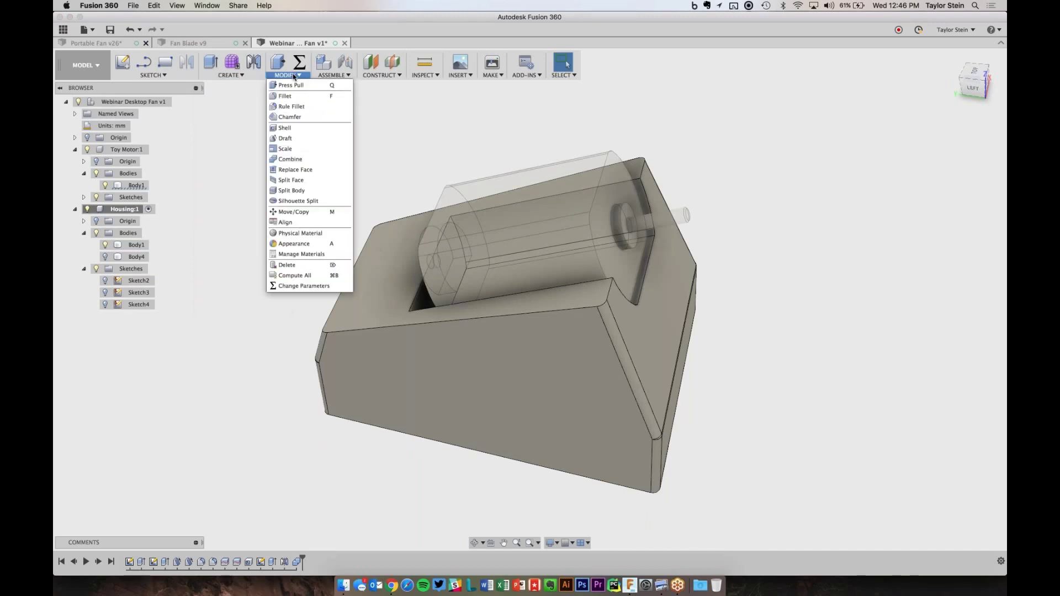
click(292, 192)
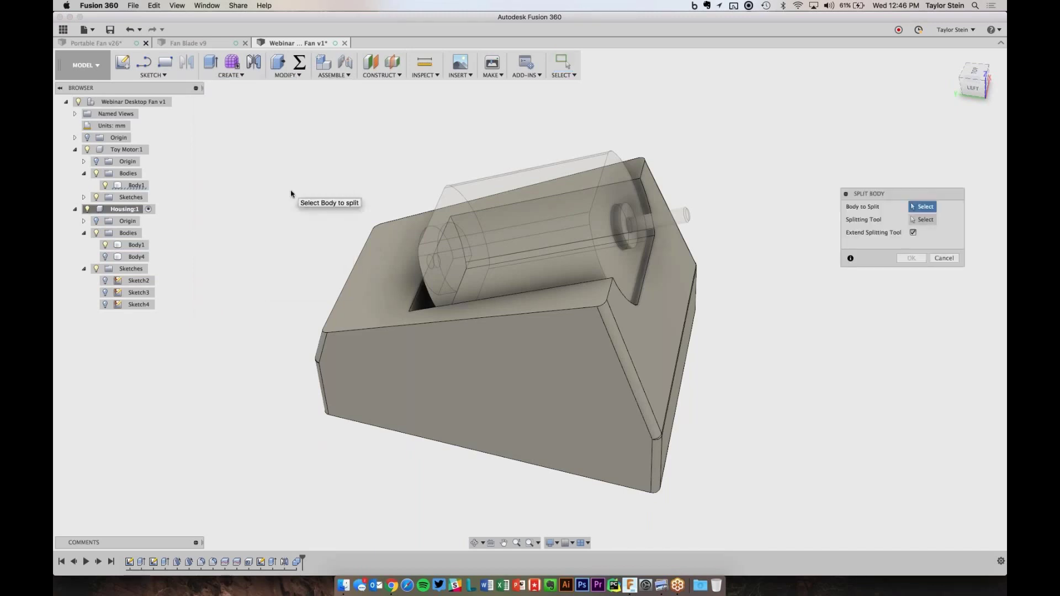
click(395, 296)
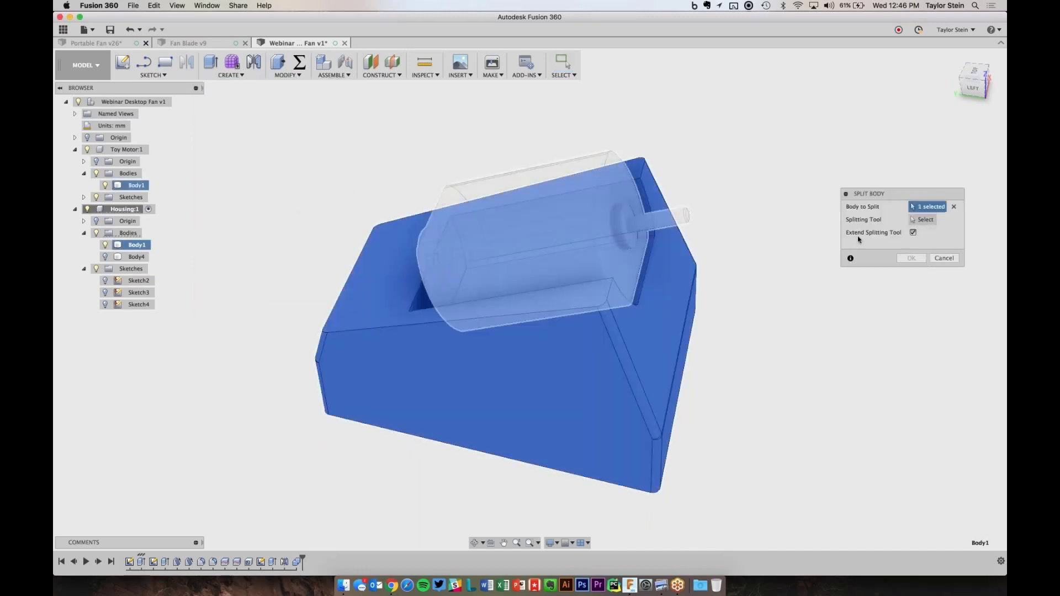
click(419, 302)
key(Return)
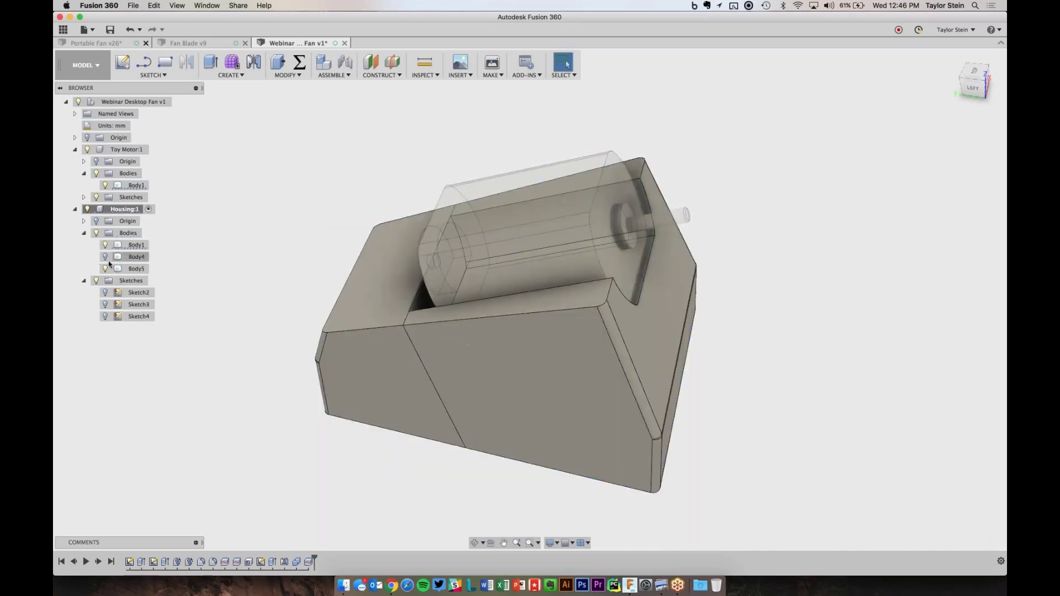
click(105, 269)
click(105, 269)
- Shell the lower housing's rear section with a 2 mm inside thickness, removing its top face and the face at the split
click(287, 75)
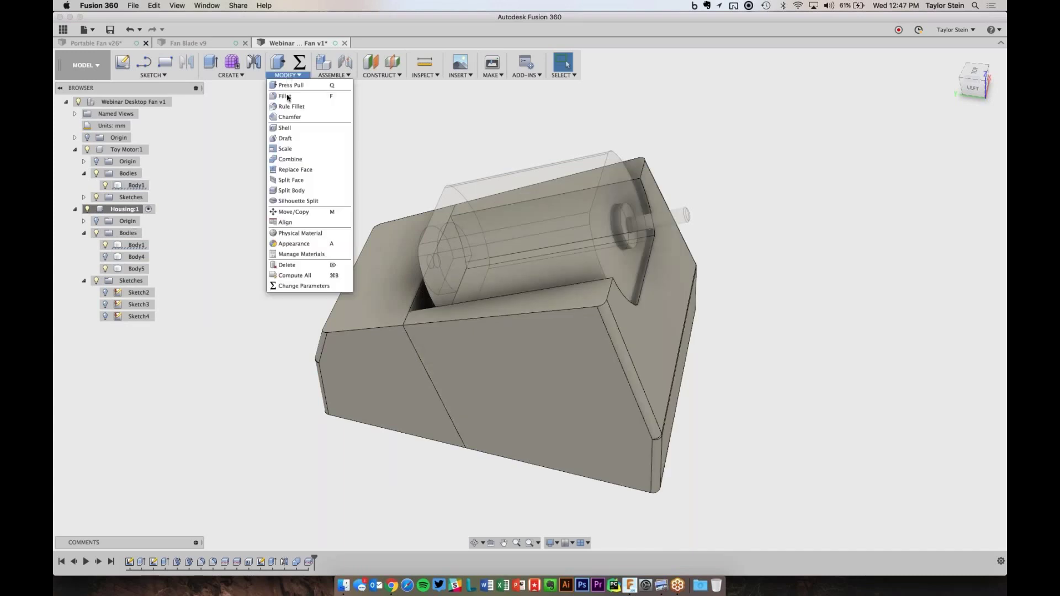
click(285, 127)
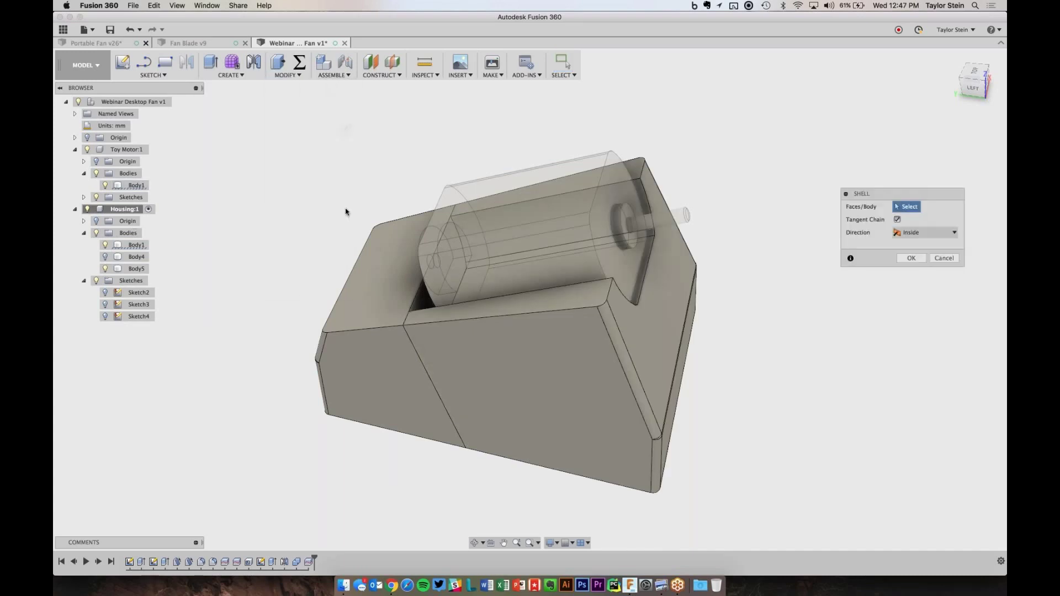
click(373, 252)
click(415, 343)
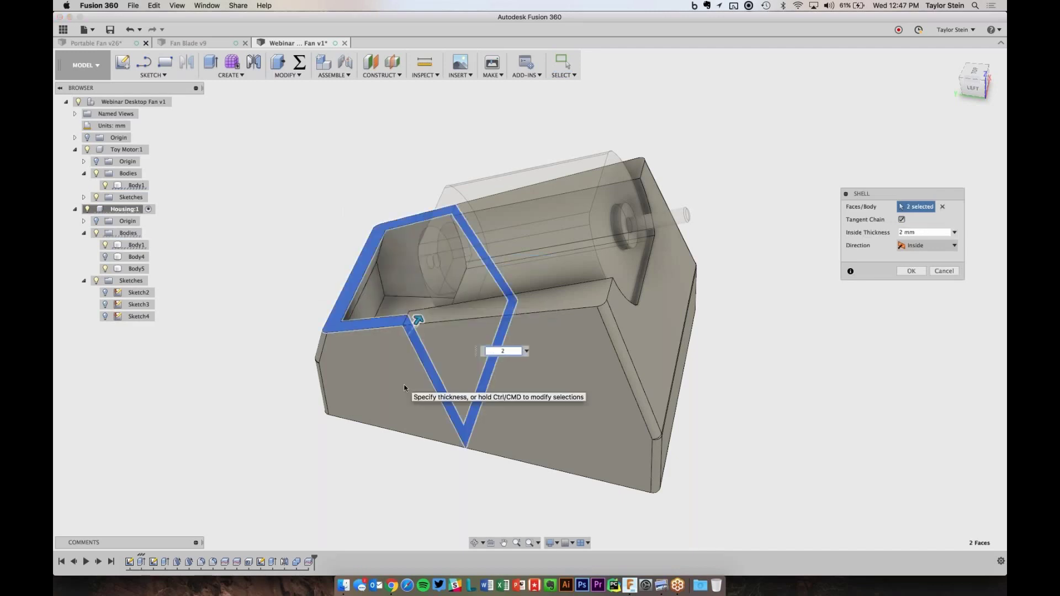
key(Return)
- Start a sketch on the plane at the split behind the motor cavity and hide the shelled rear section
shift+scroll(551, 264, down, 5)
shift+scroll(551, 263, down, 5)
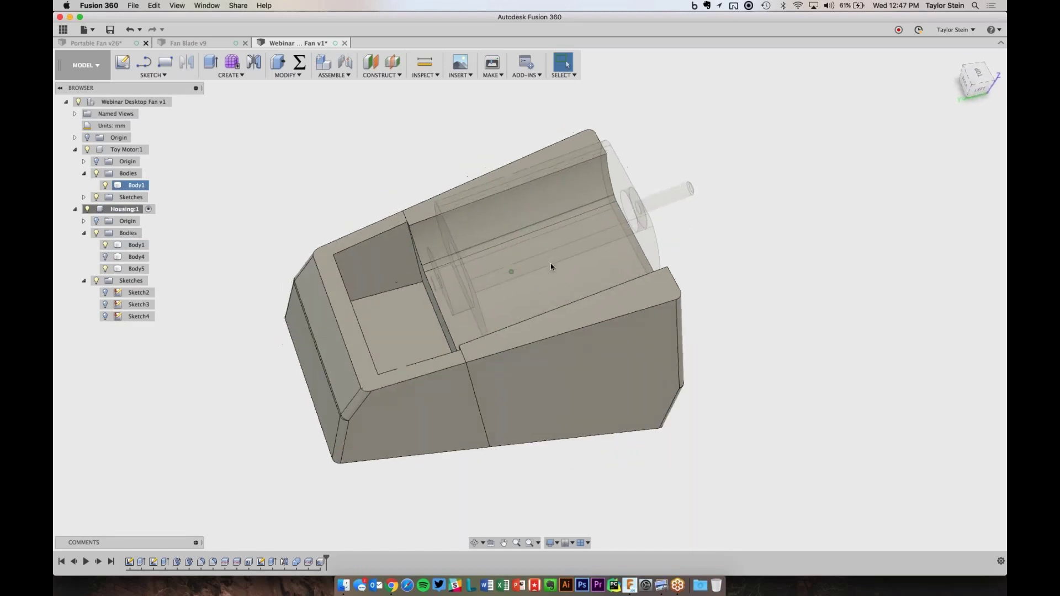
shift+scroll(551, 267, down, 5)
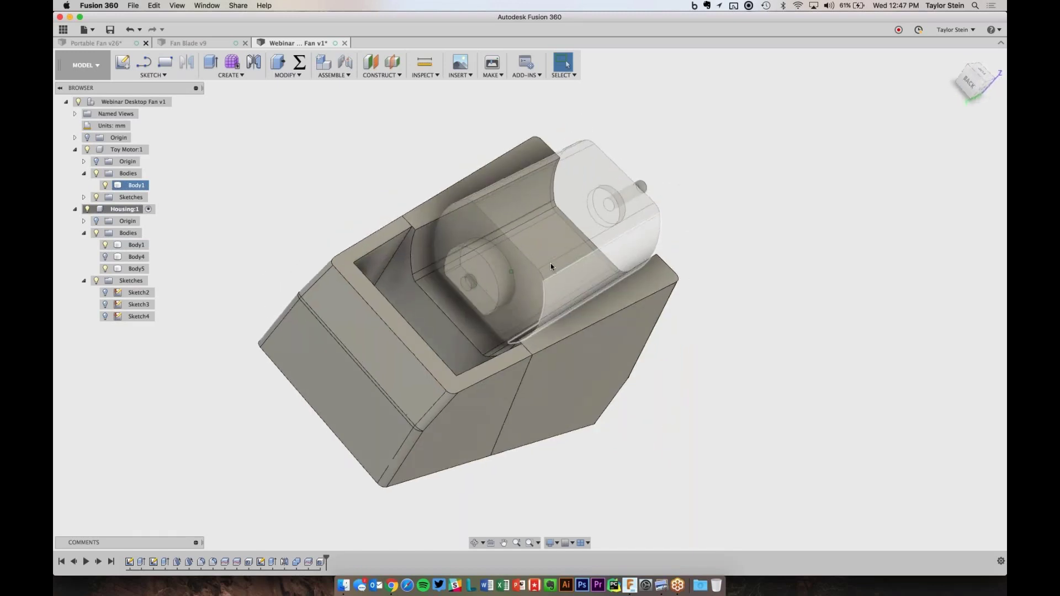
shift+scroll(551, 266, down, 2)
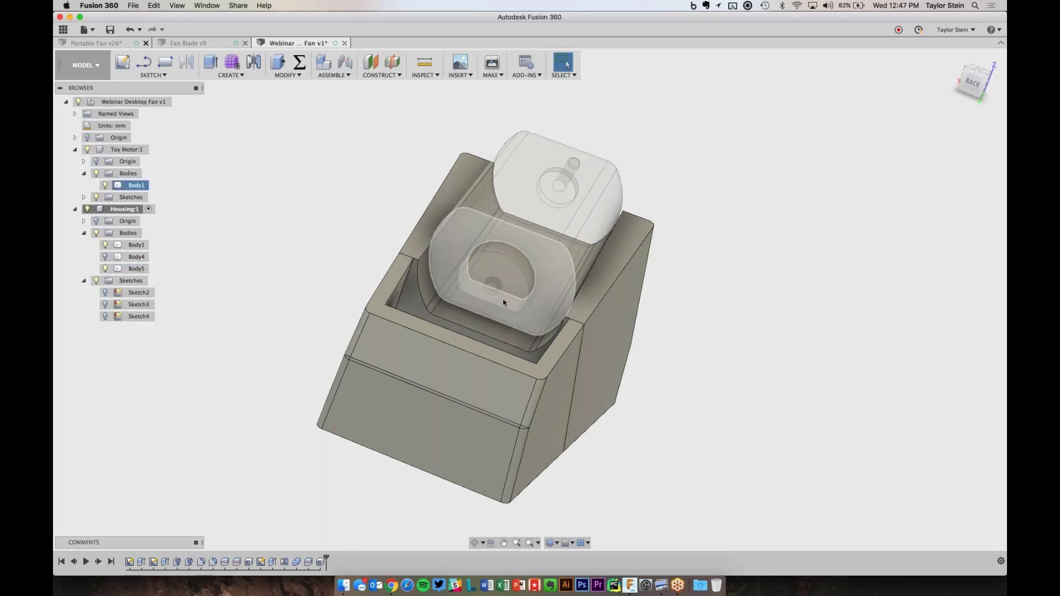
click(122, 62)
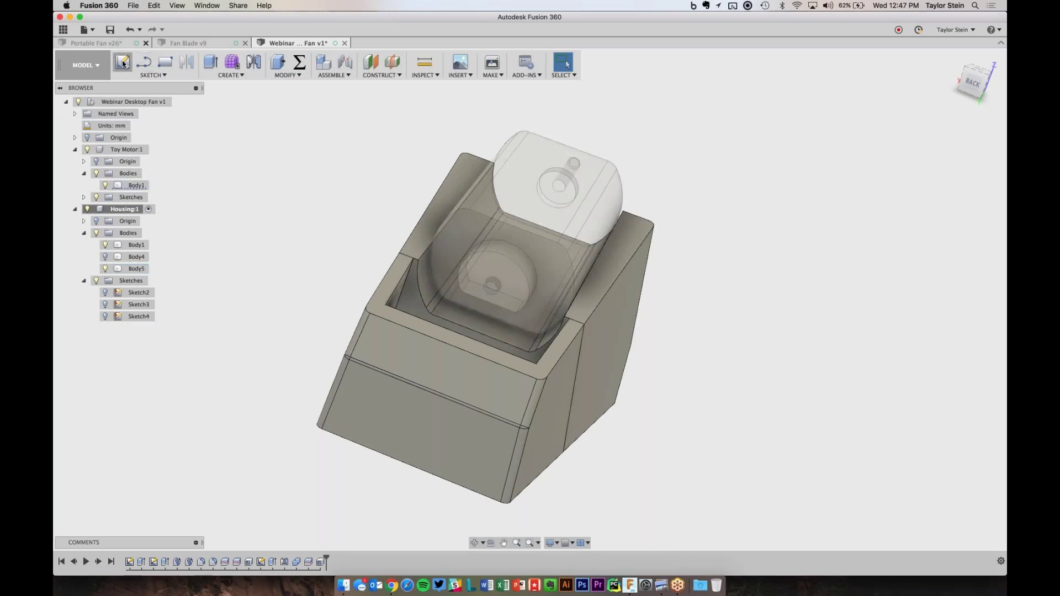
click(495, 357)
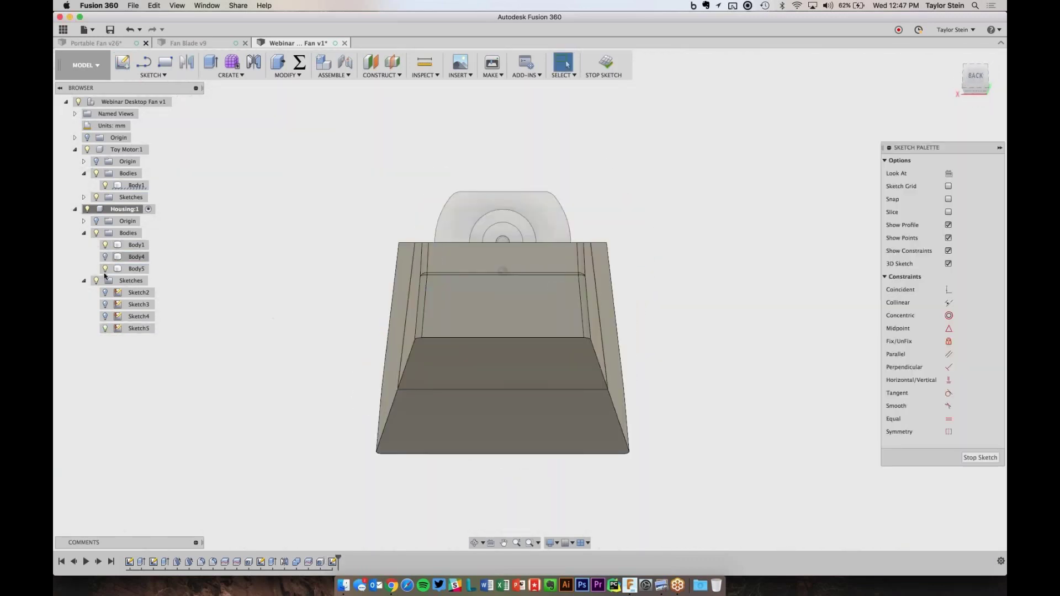
click(104, 248)
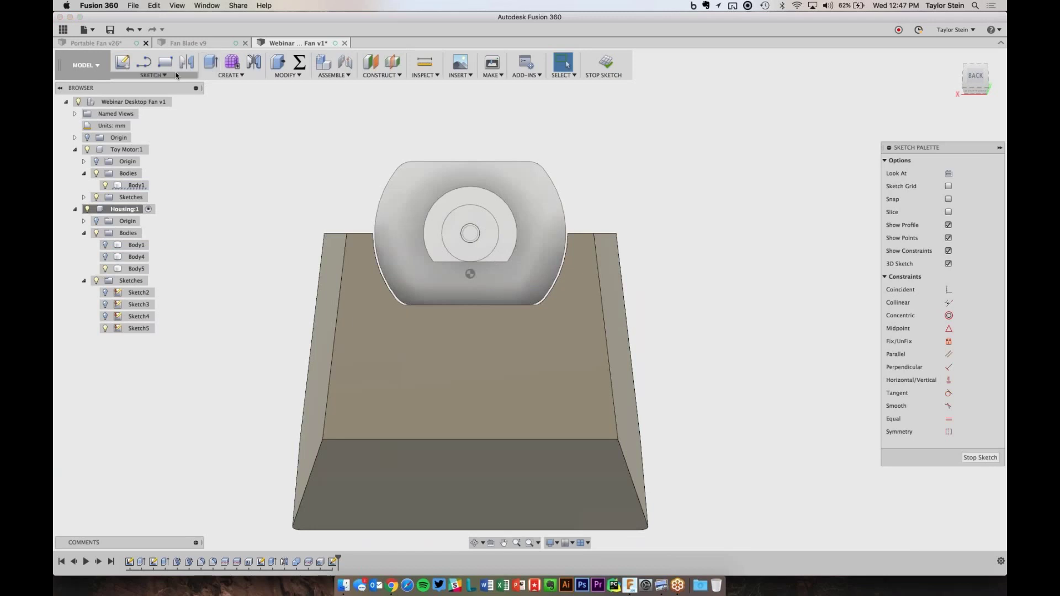
- Sketch a center rectangle 10 mm wide and 5 mm high on the midpoint of the cavity floor's rear edge, and finish the sketch
click(154, 75)
mouse_move(163, 112)
click(232, 129)
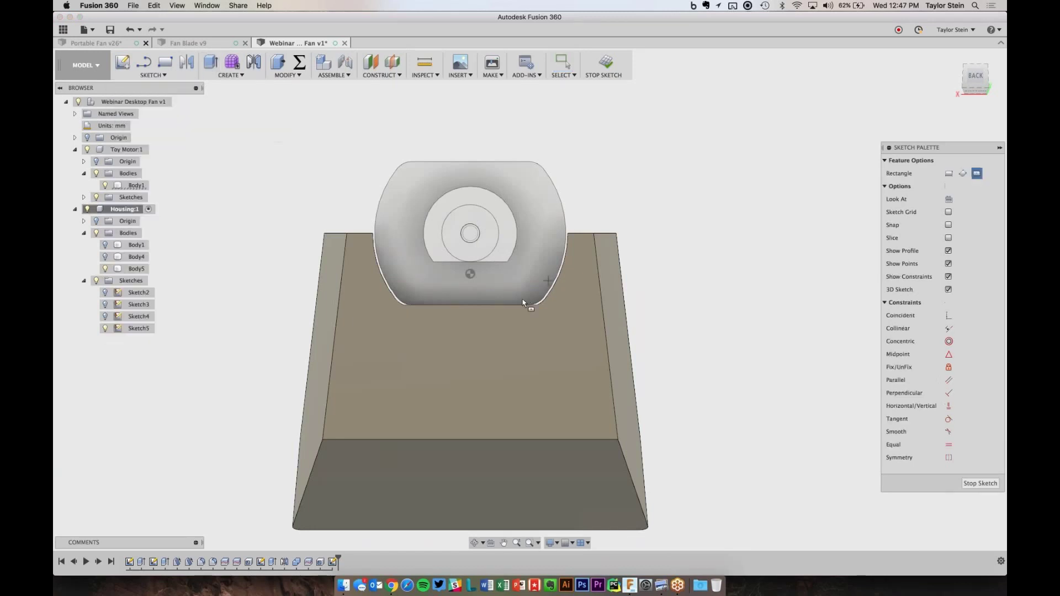
click(470, 304)
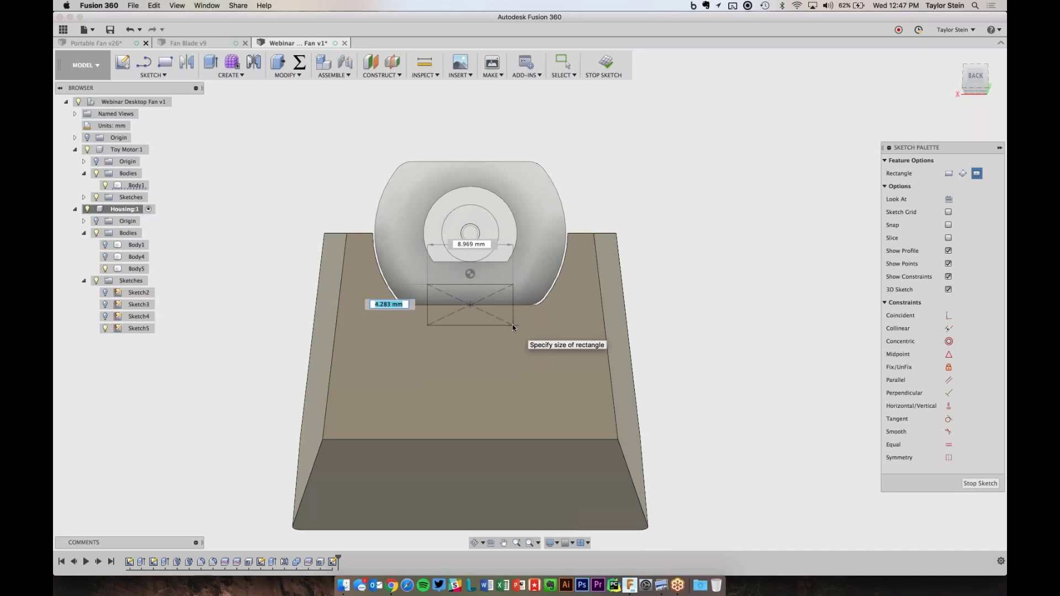
text(5)
key(Tab)
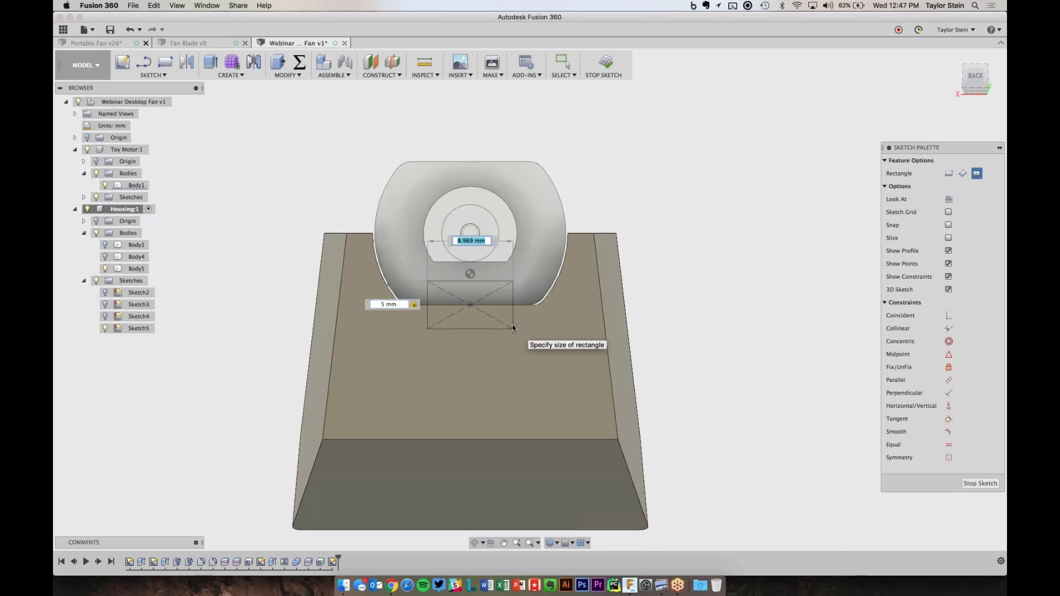
text(10)
key(Tab)
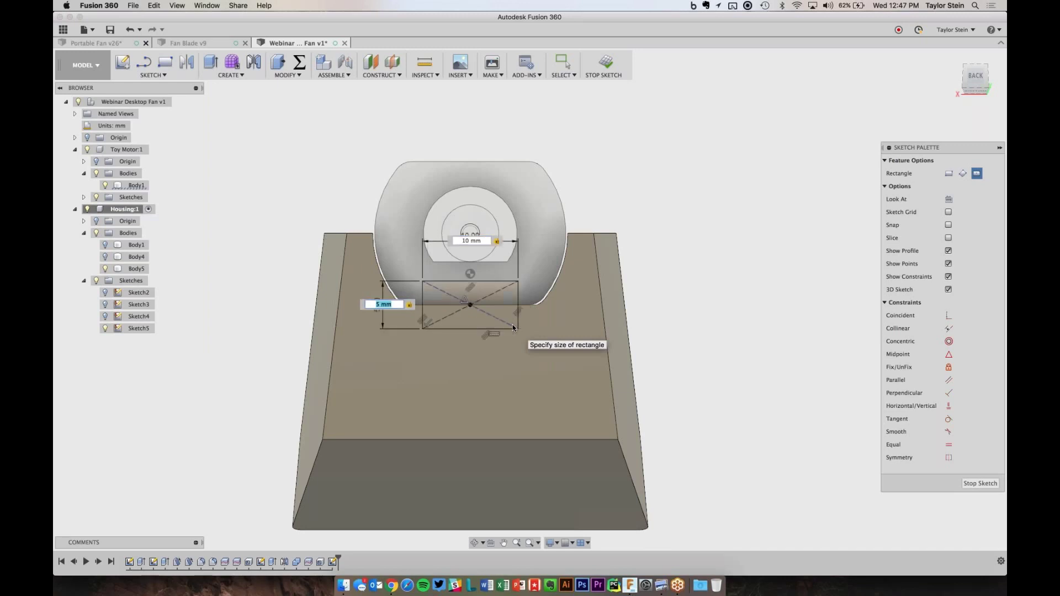
key(Return)
click(607, 65)
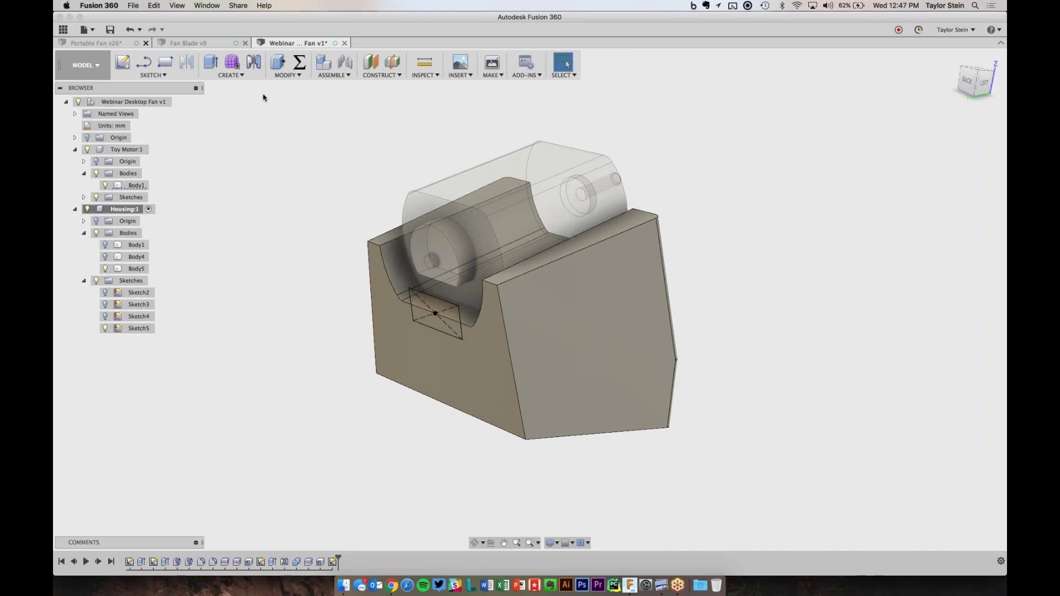
- Extrude the rectangle's upper half up to the toy motor's rear face as a Join, switching the Chain Faces option
click(211, 63)
click(431, 302)
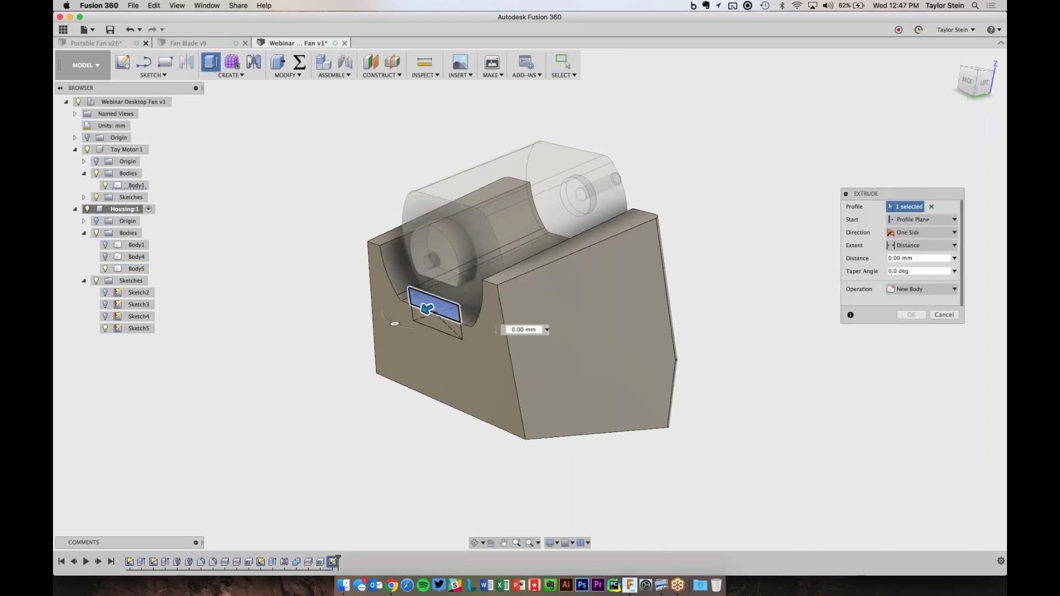
click(921, 245)
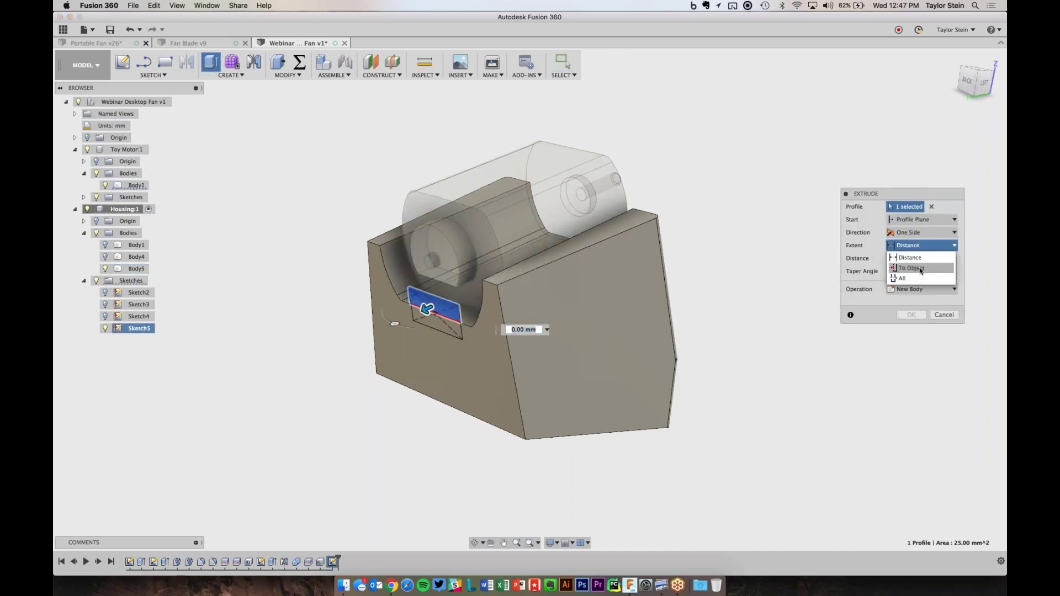
click(920, 268)
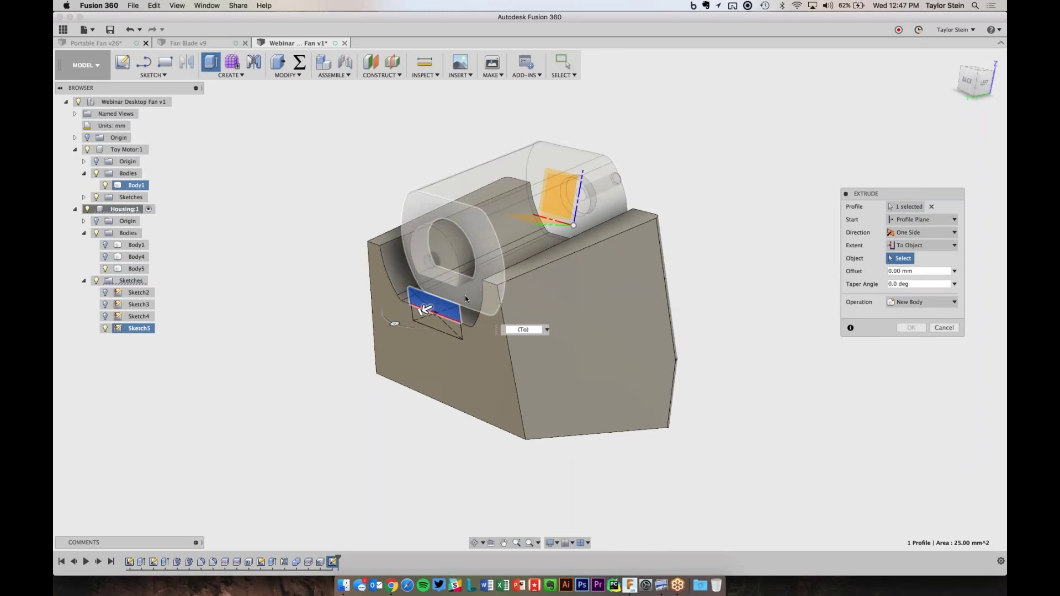
click(465, 299)
click(908, 273)
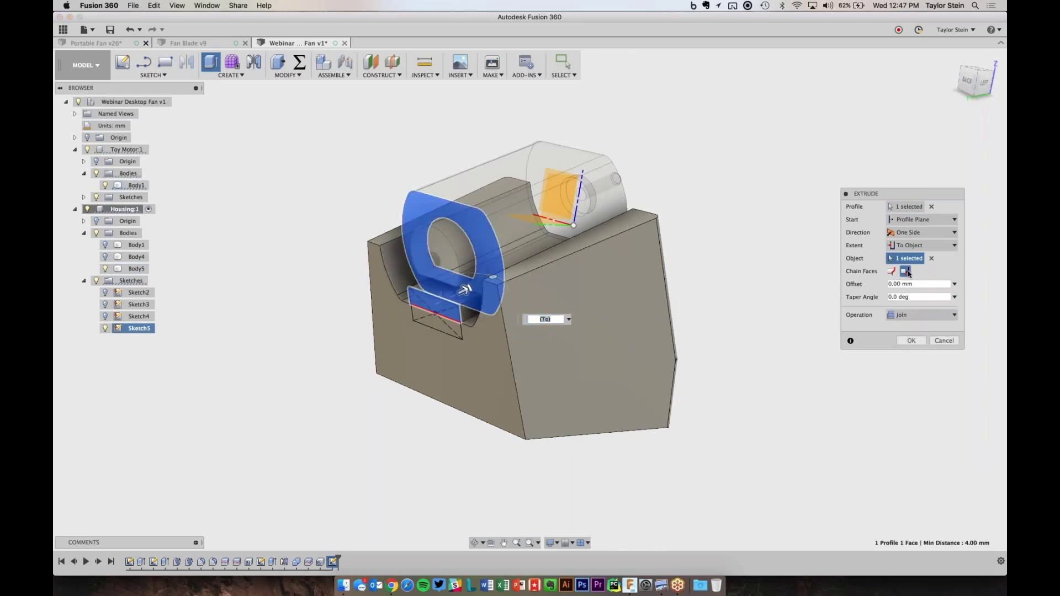
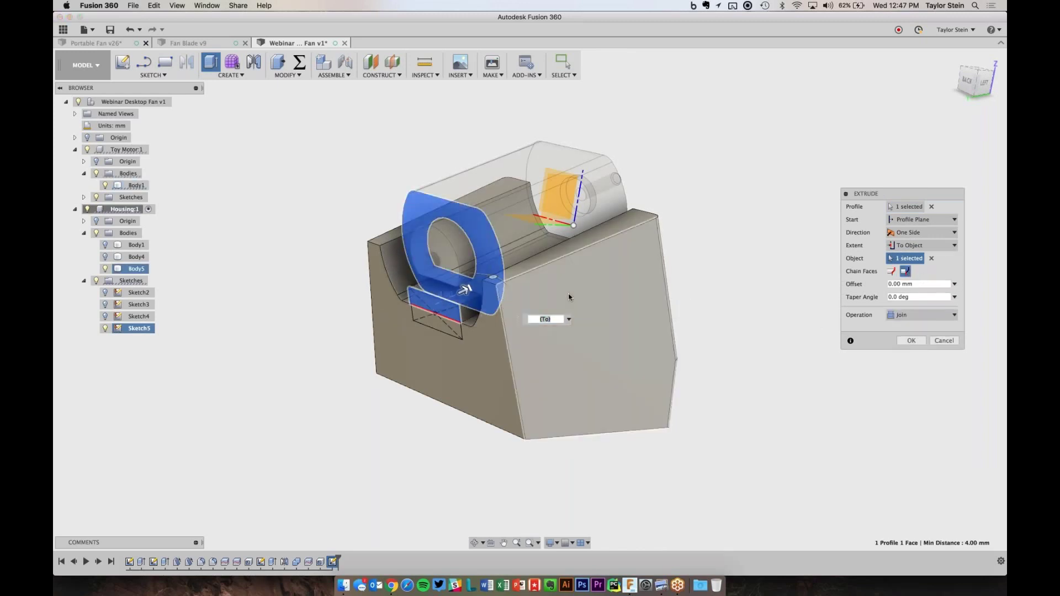
click(911, 341)
- Hide the Toy Motor body to inspect the motor stop on the cavity floor, and show the motor again
shift+middle_drag(608, 301, 267, 230)
click(105, 185)
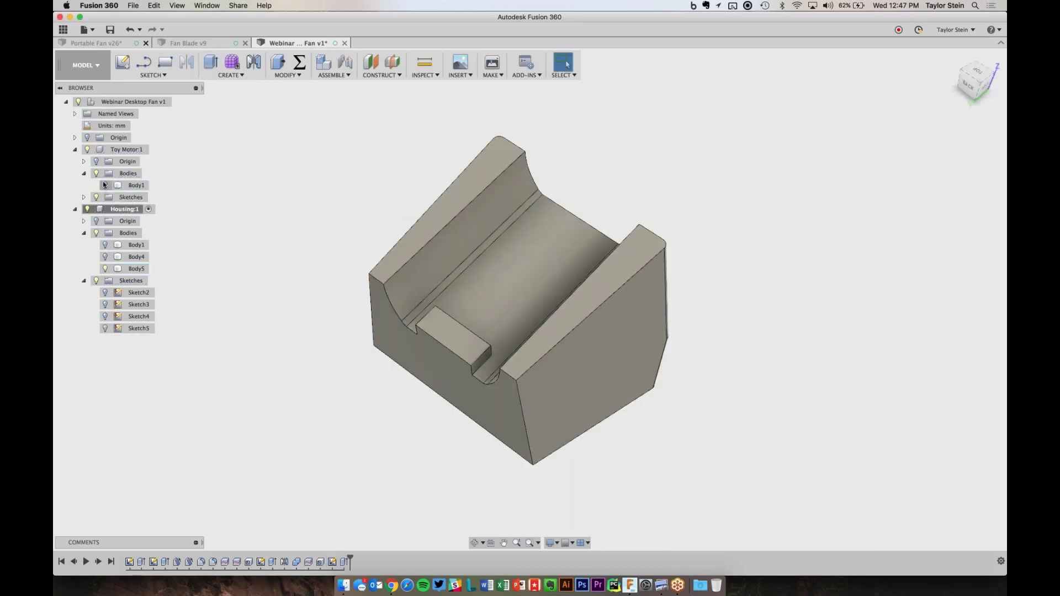
click(742, 155)
shift+scroll(742, 155, left, 5)
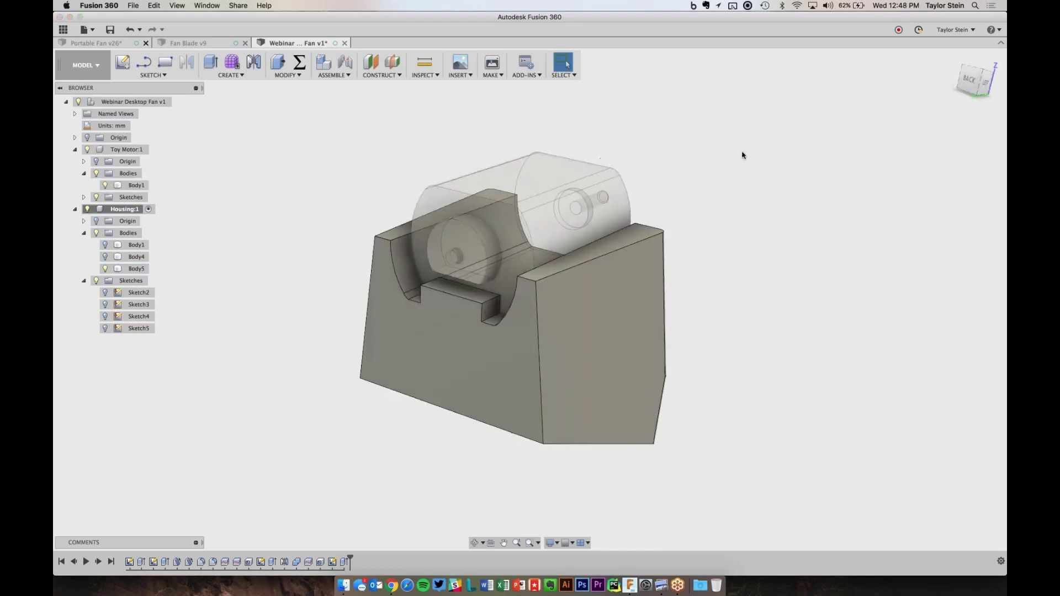
- Show the shelled lower rear section again and inspect how it meets the motor cavity section
shift+scroll(742, 155, left, 2)
shift+scroll(743, 155, left, 4)
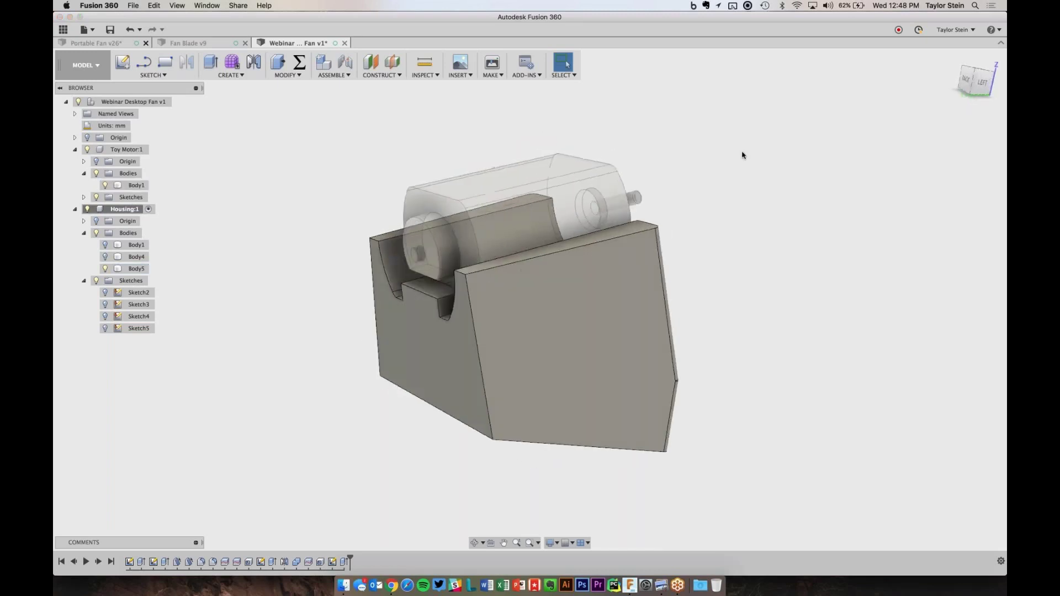
click(104, 258)
click(104, 257)
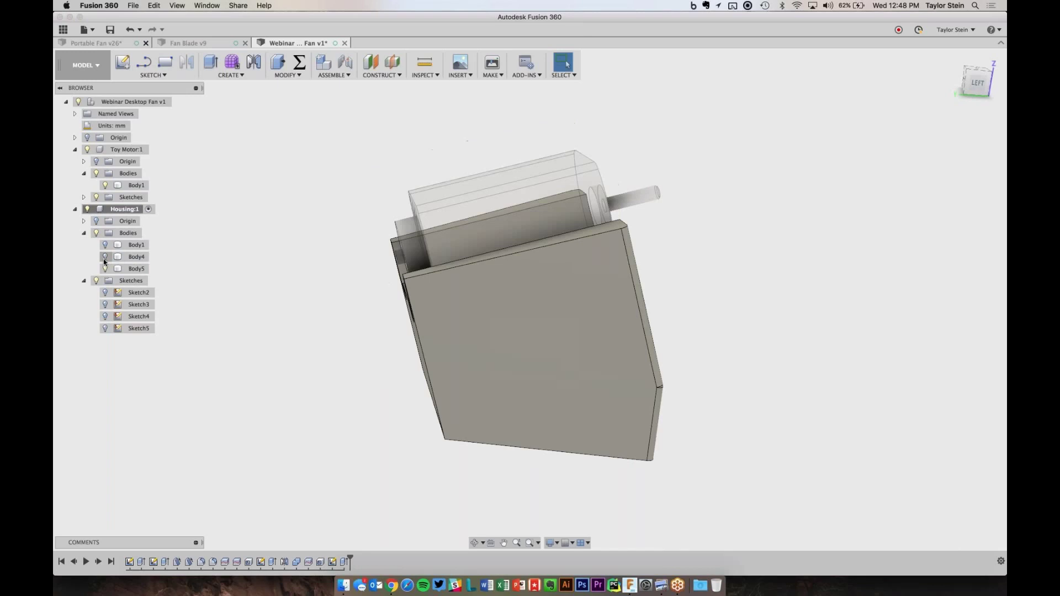
click(105, 246)
shift+scroll(292, 233, down, 5)
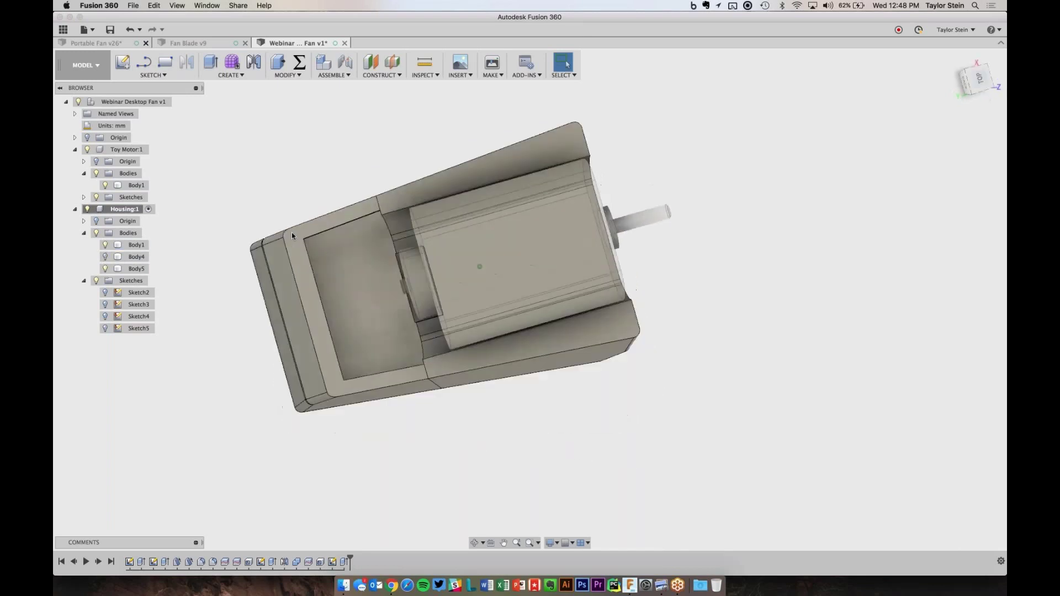
shift+scroll(291, 233, up, 5)
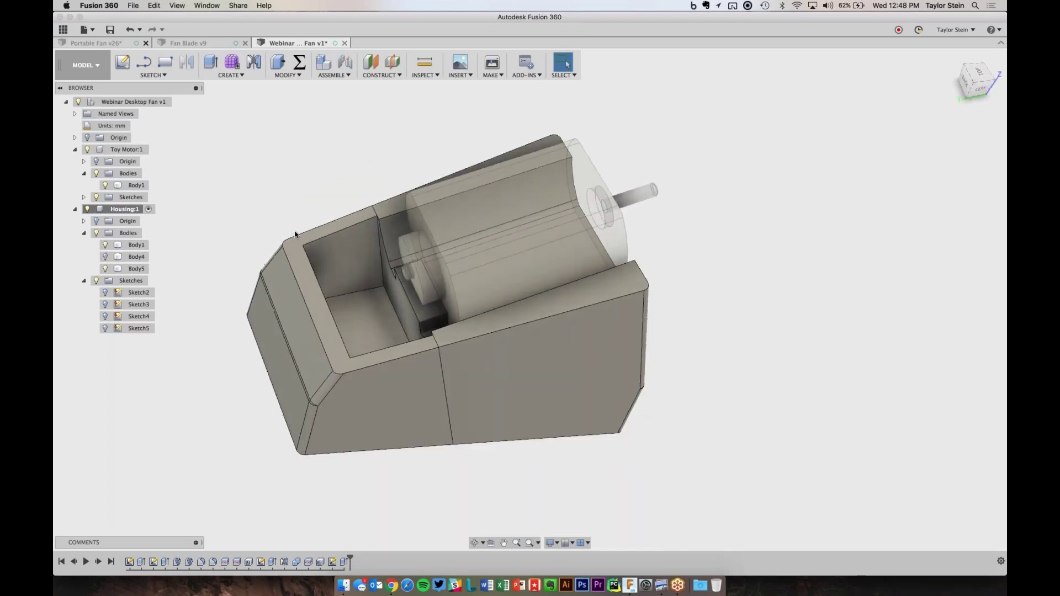
- Combine the motor cavity section and the shelled lower rear section into one body
click(285, 75)
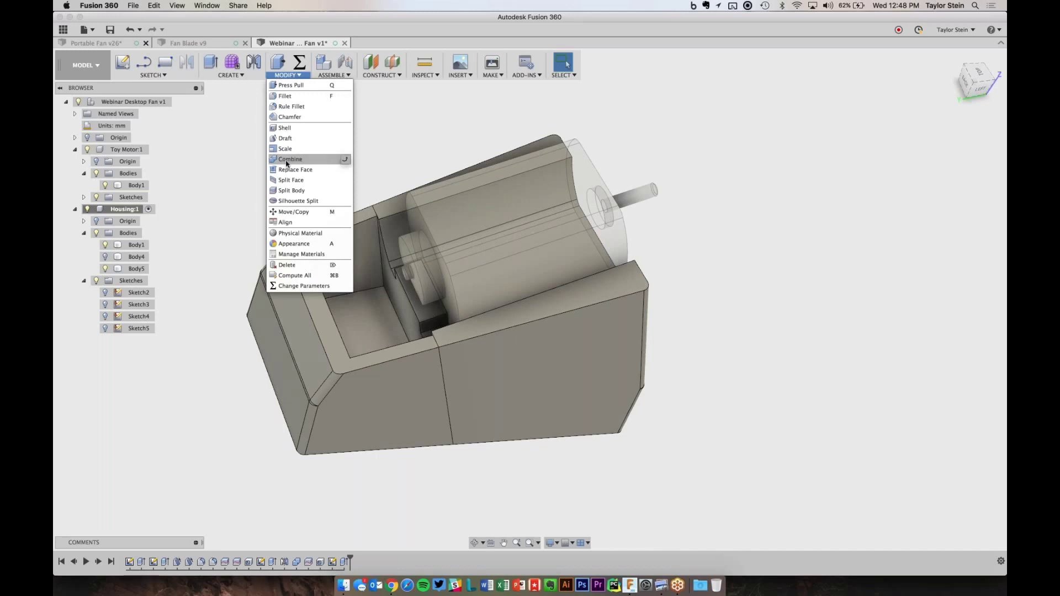
click(288, 162)
click(462, 353)
click(405, 388)
key(Return)
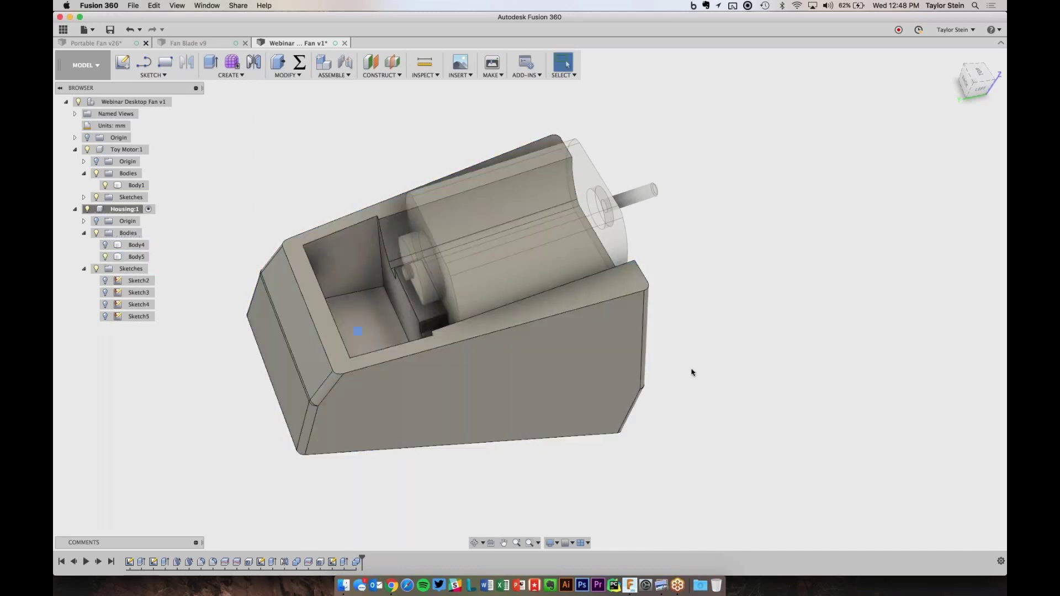
- Hide the upper housing body to inspect the interior of the joined lower housing
shift+middle_drag(692, 373, 303, 256)
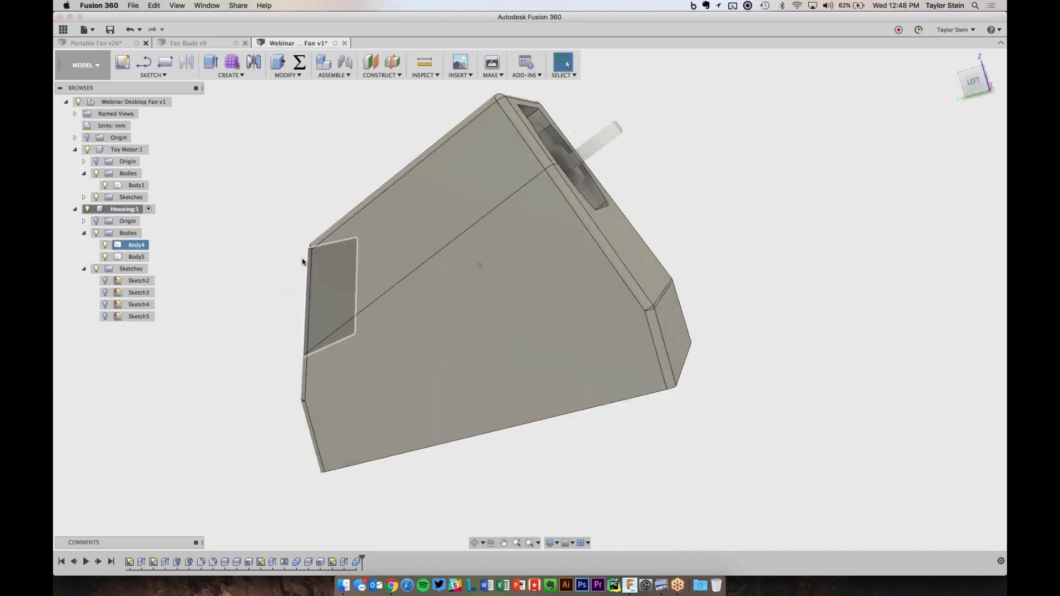
click(103, 245)
shift+middle_drag(260, 222, 260, 222)
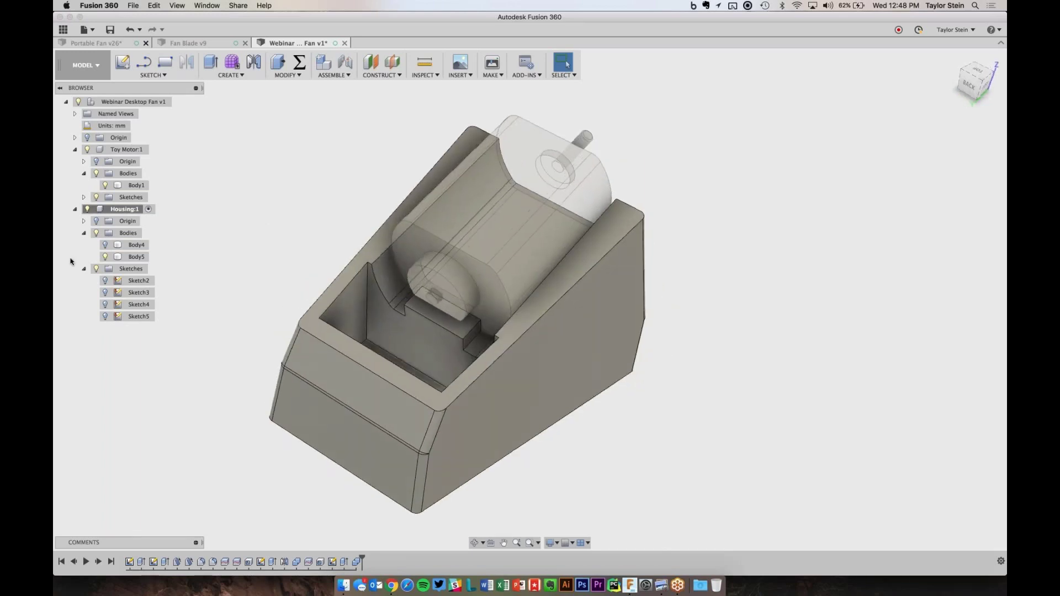
- Isolate the upper housing by hiding the lower body, and start a sketch on its underside mating face
click(104, 245)
click(104, 257)
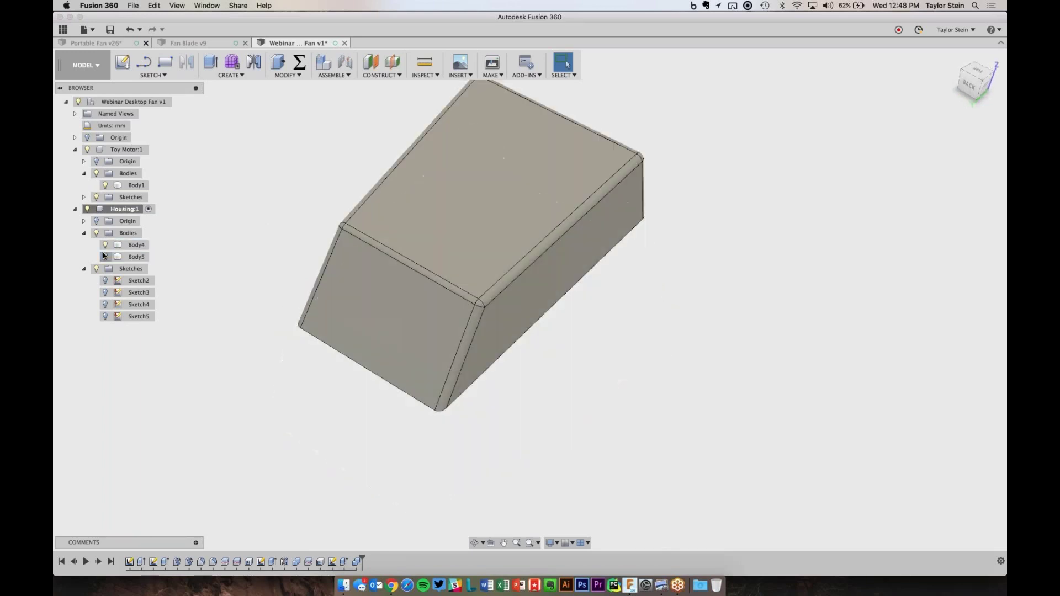
shift+middle_drag(540, 390, 541, 381)
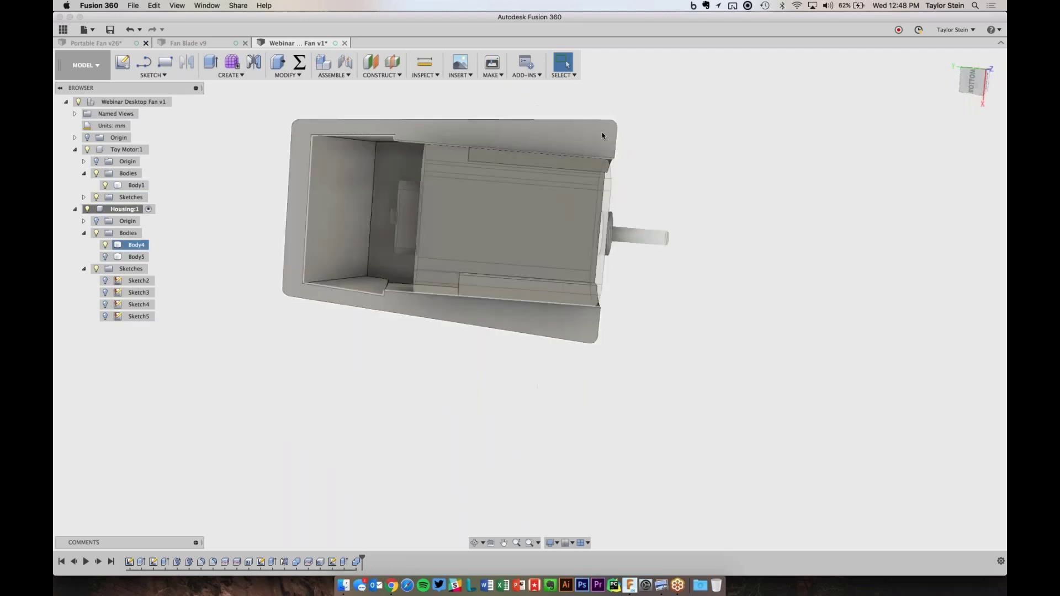
click(575, 332)
click(755, 274)
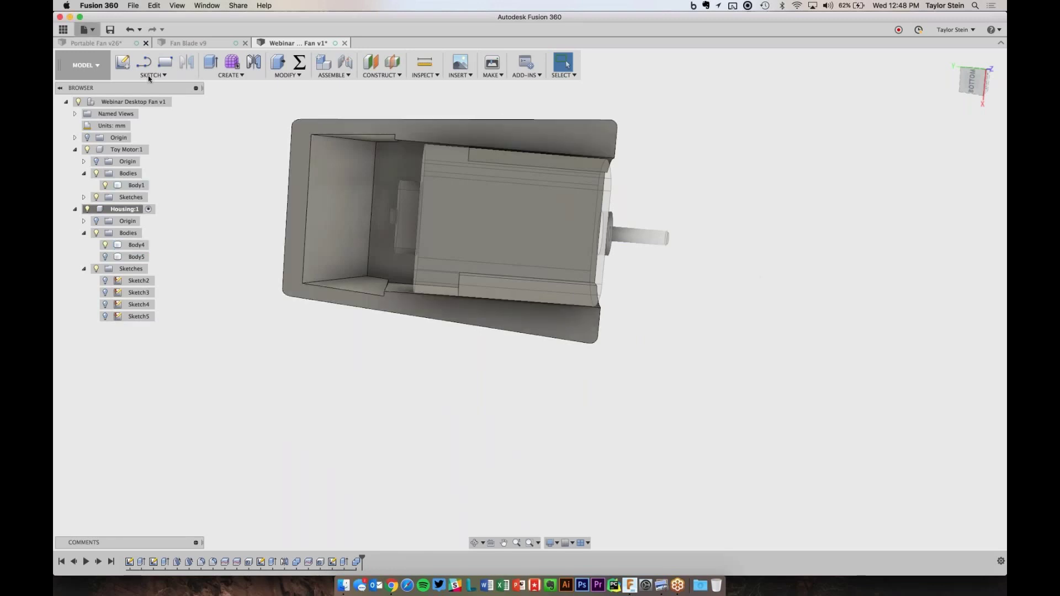
click(124, 67)
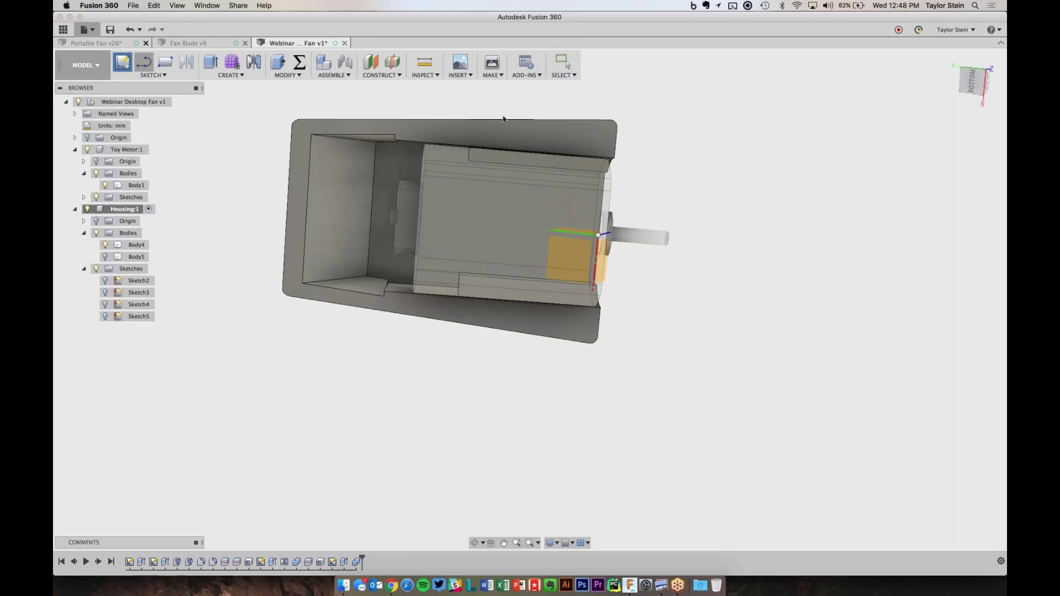
click(543, 142)
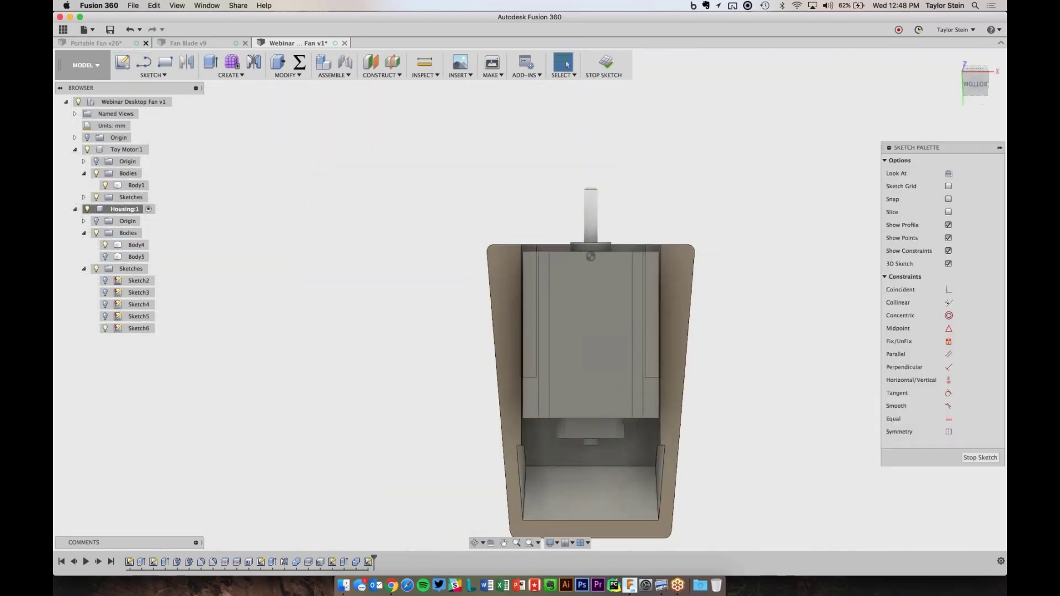
- Sketch a slanted line running the length of one side wall on the upper housing's mating face
key(l)
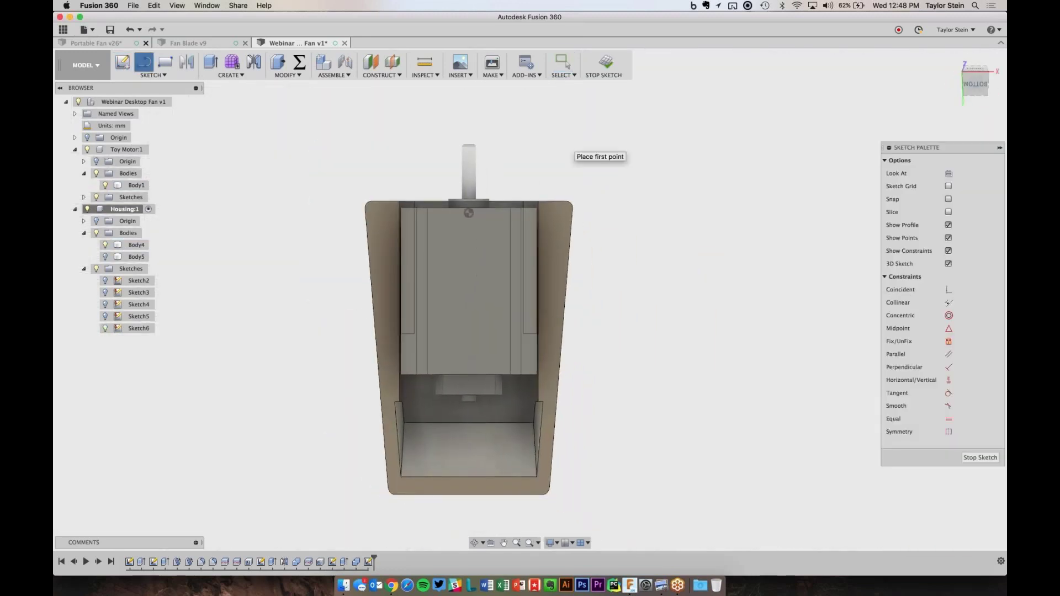
click(558, 171)
click(540, 519)
key(Escape)
scroll(550, 224, up, 3)
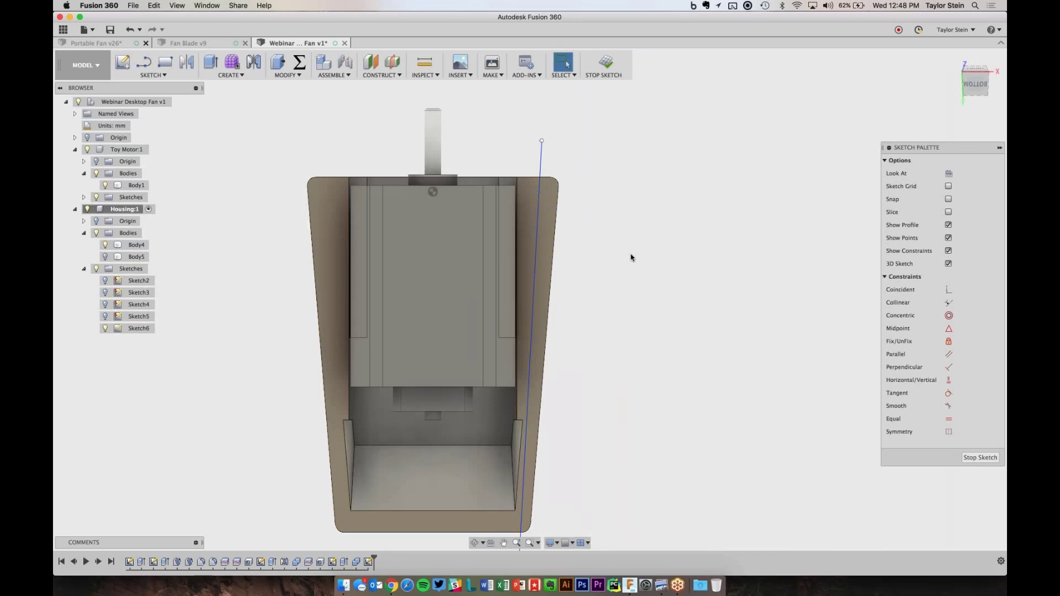
- Make the wall's outer and inner edges symmetric about the sketched line, and turn the line into a construction line
click(949, 432)
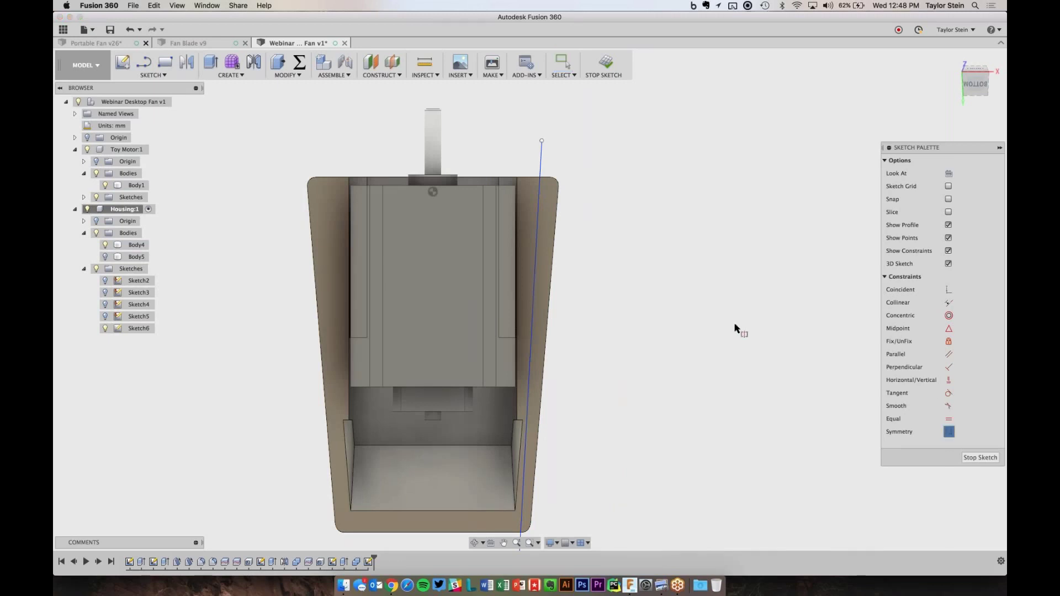
click(556, 235)
click(515, 180)
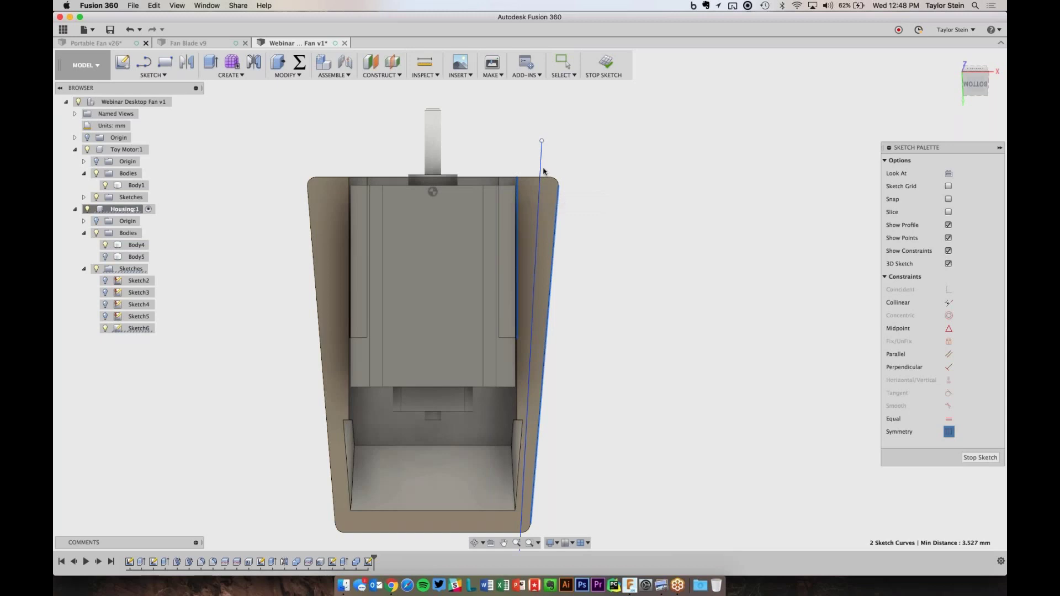
click(541, 169)
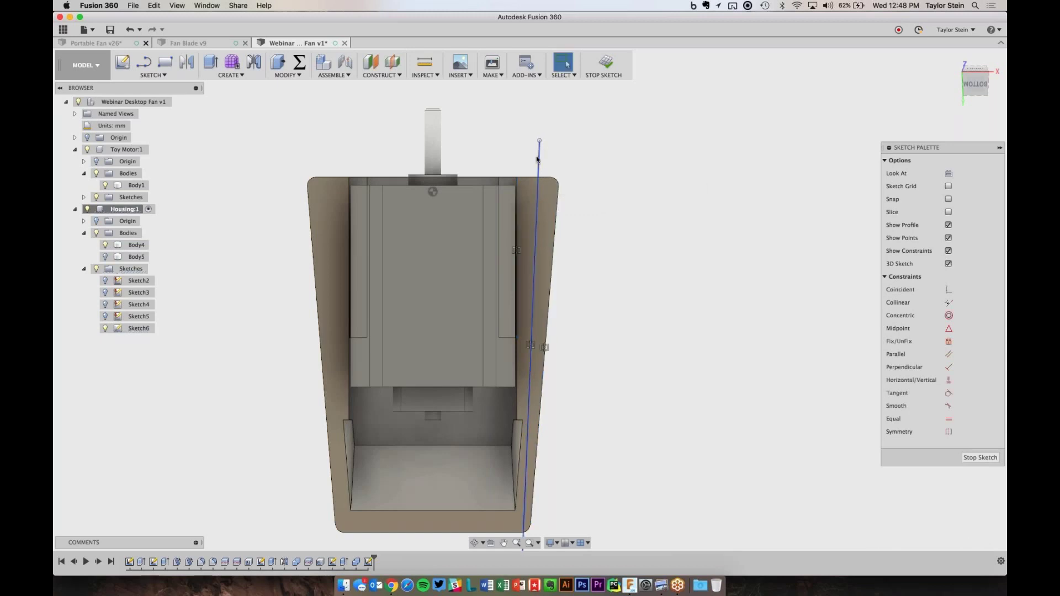
scroll(580, 161, left, 3)
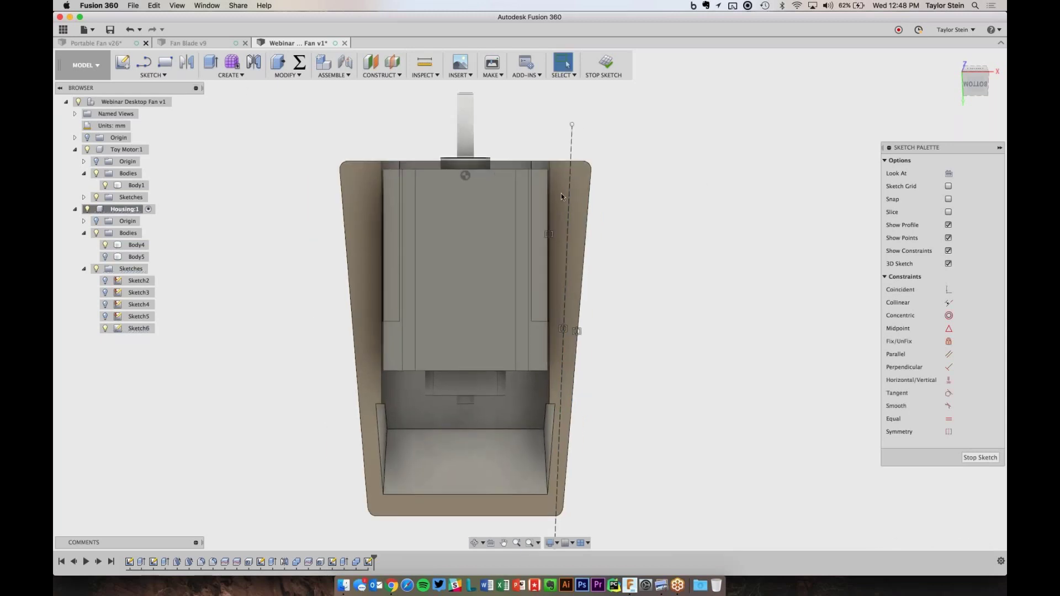
- Sketch a 3 mm diameter center circle on the construction line near the wall's motor shaft end
click(168, 77)
mouse_move(166, 117)
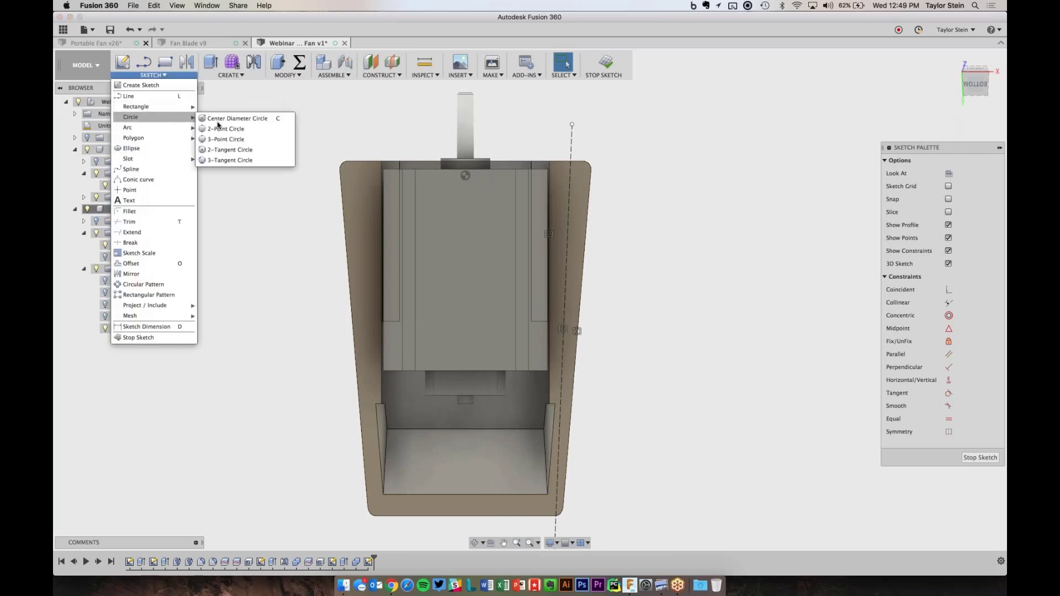
click(243, 122)
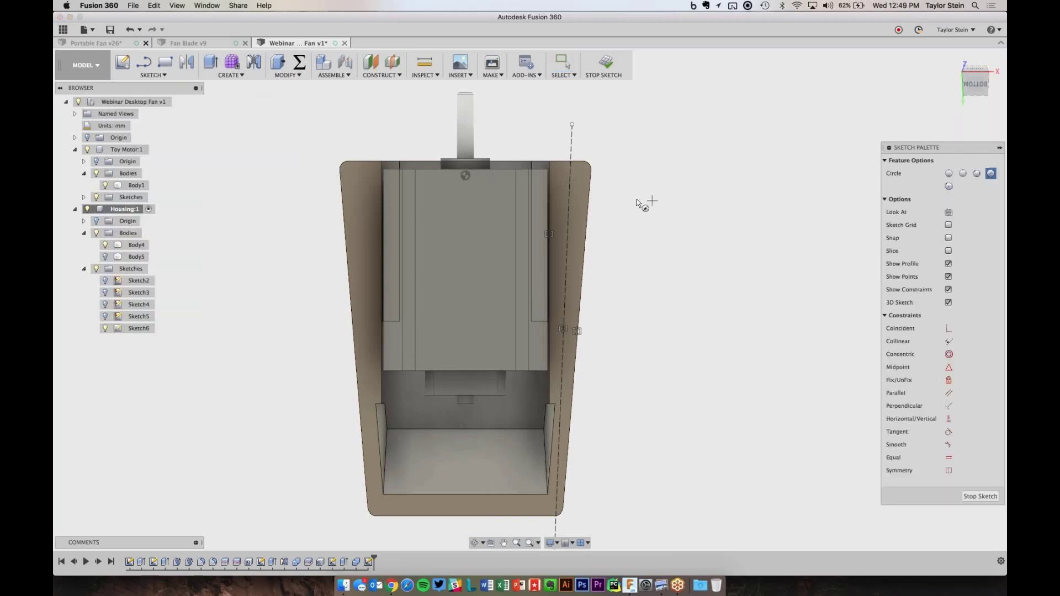
click(569, 185)
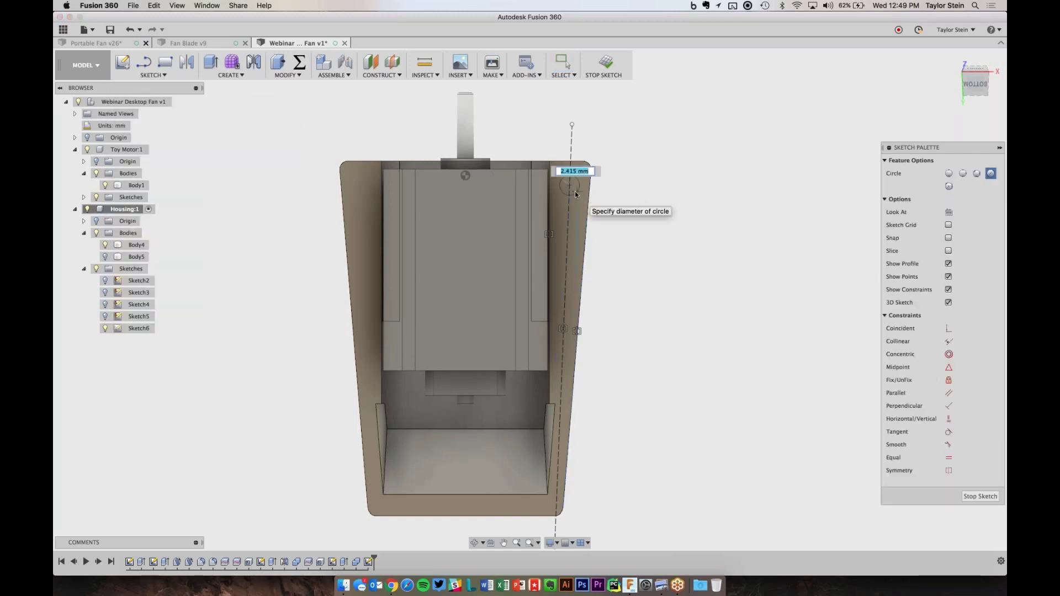
key(Return)
scroll(604, 301, up, 3)
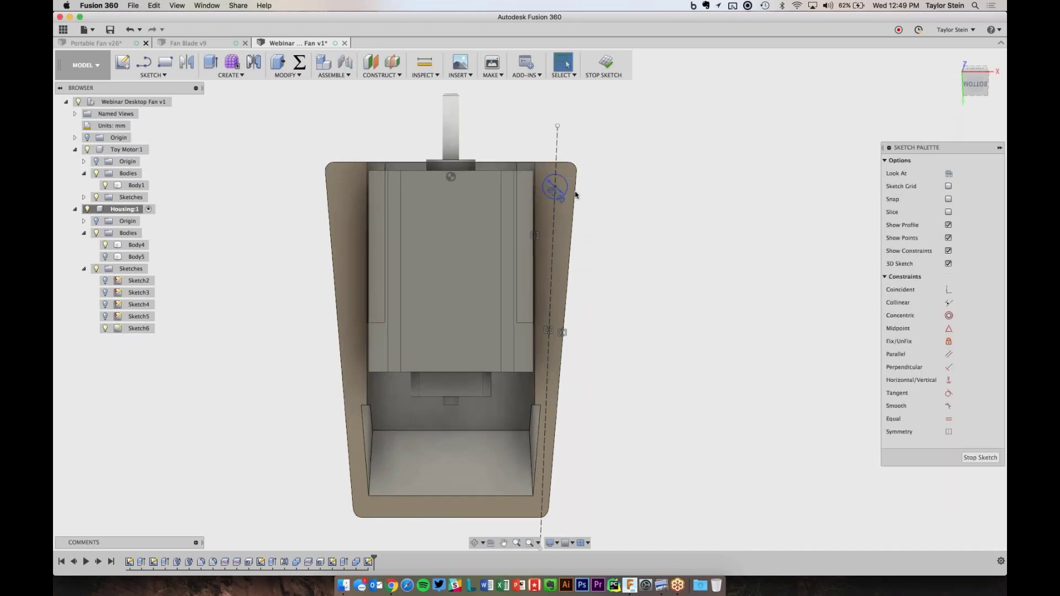
- Dimension the circle's center 3 mm from the housing's front edge and finish the sketch
click(518, 149)
click(520, 147)
click(597, 125)
text(3)
key(Return)
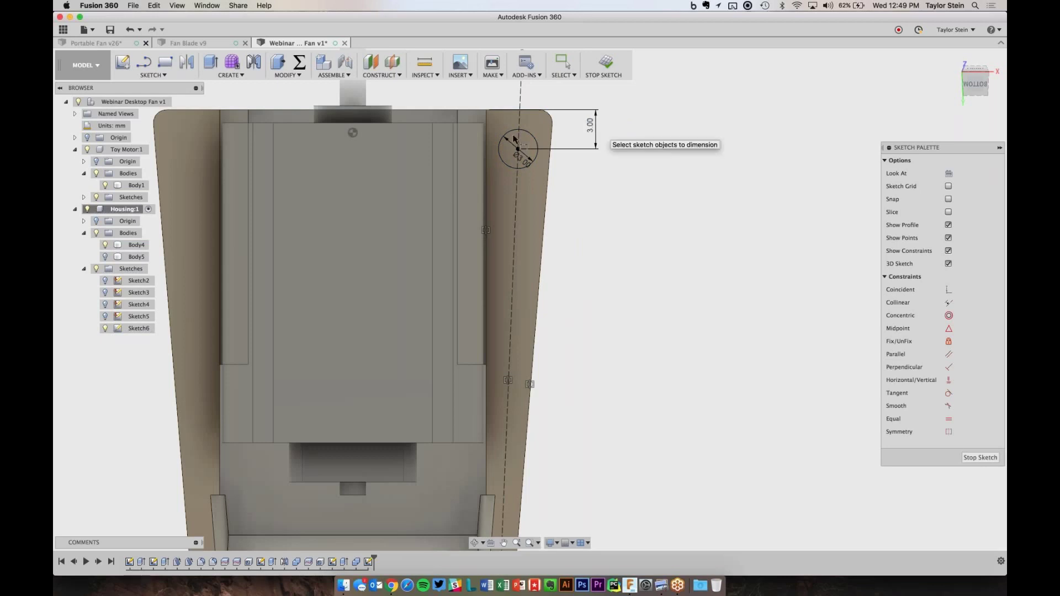
click(605, 64)
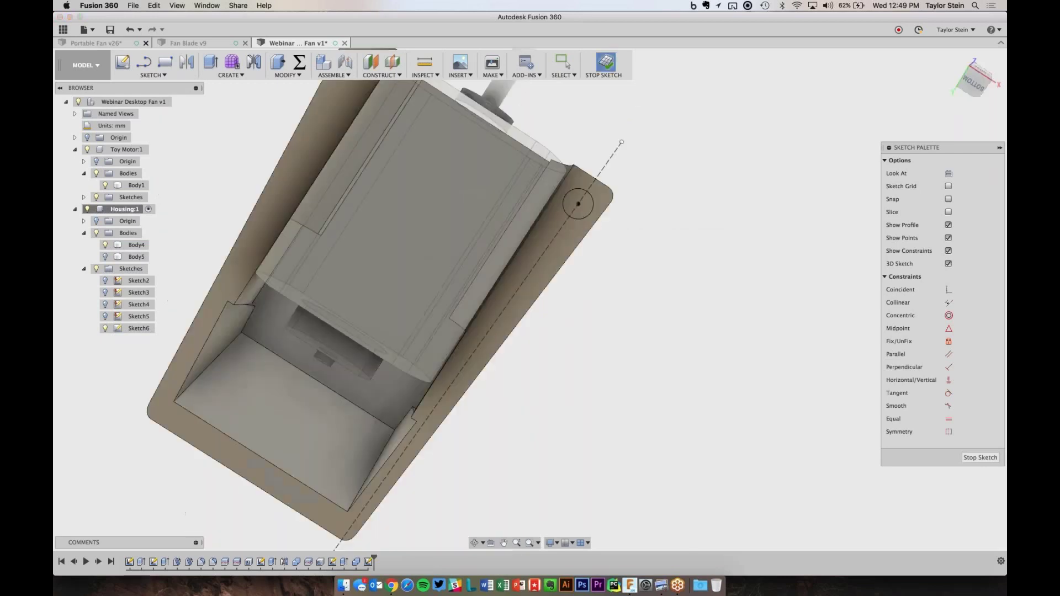
- Extrude the circle 2 mm outward from the mating face as a Join to form an alignment peg
click(210, 62)
click(536, 257)
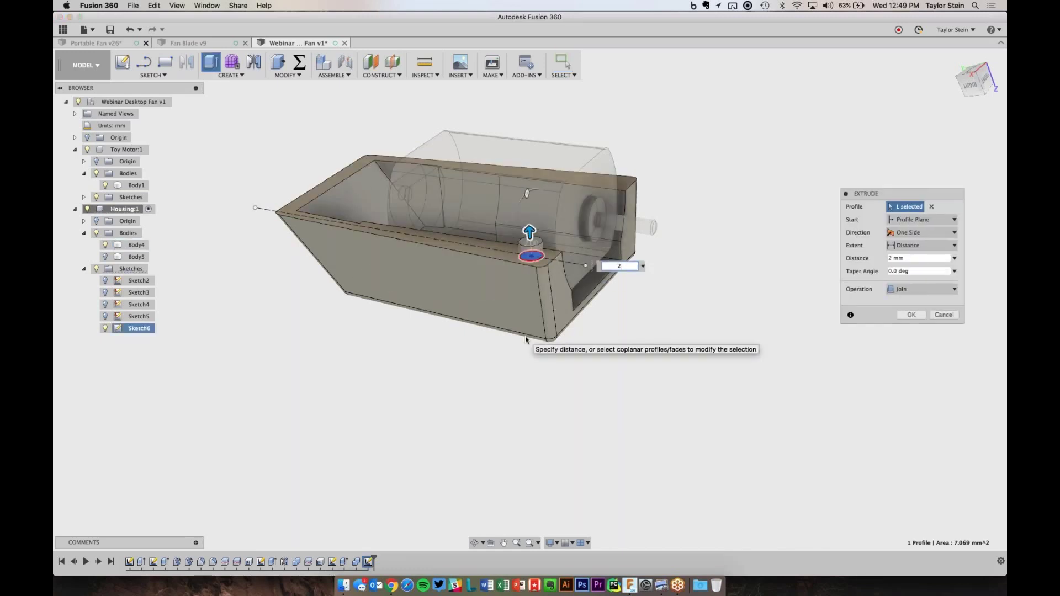
key(Return)
scroll(524, 336, up, 5)
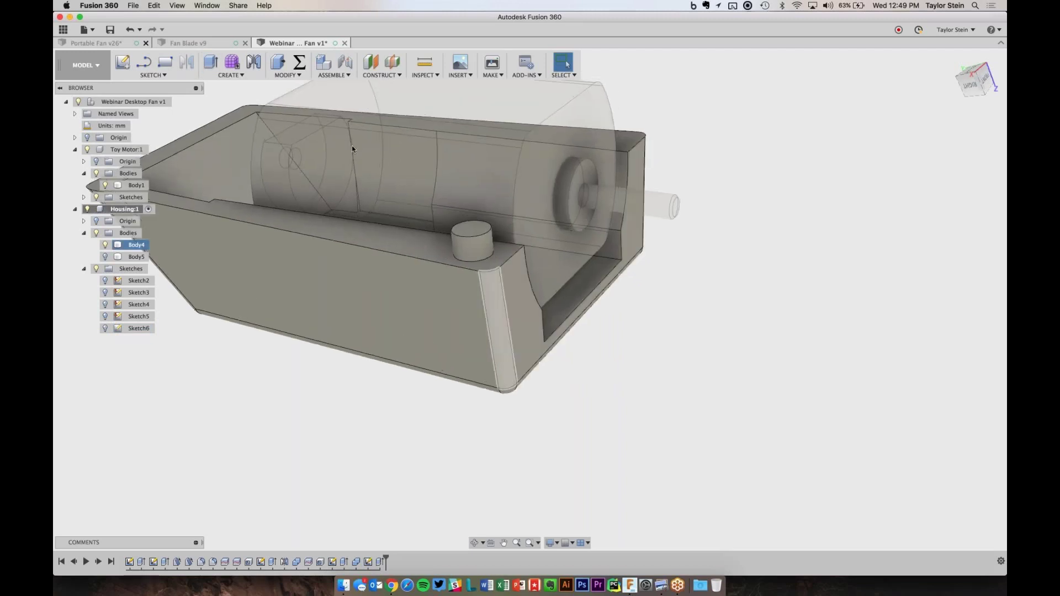
- Chamfer the peg's outer end edge by 0.2 mm
click(285, 74)
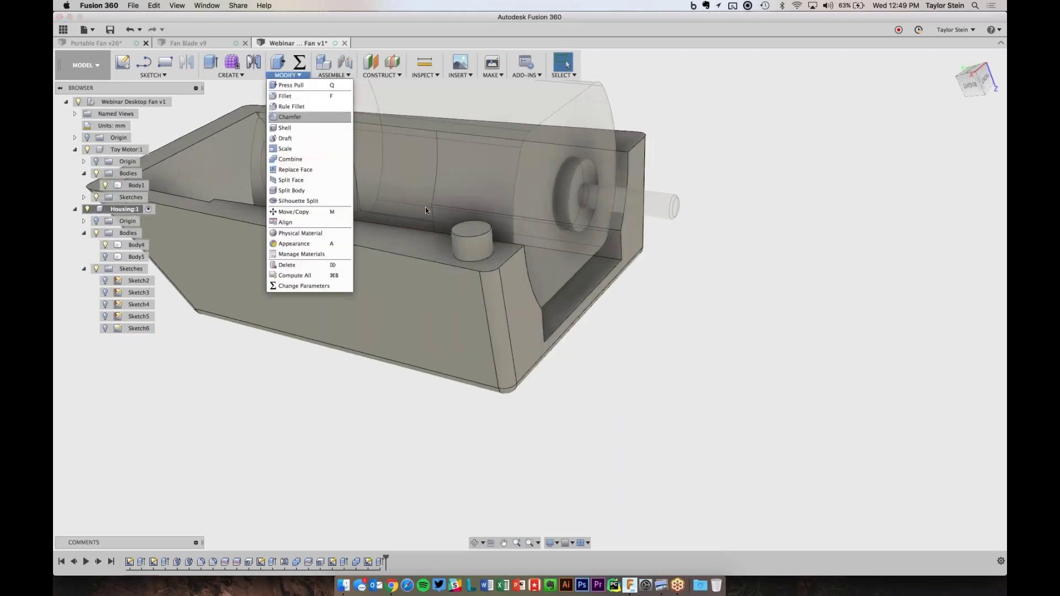
click(290, 117)
click(454, 229)
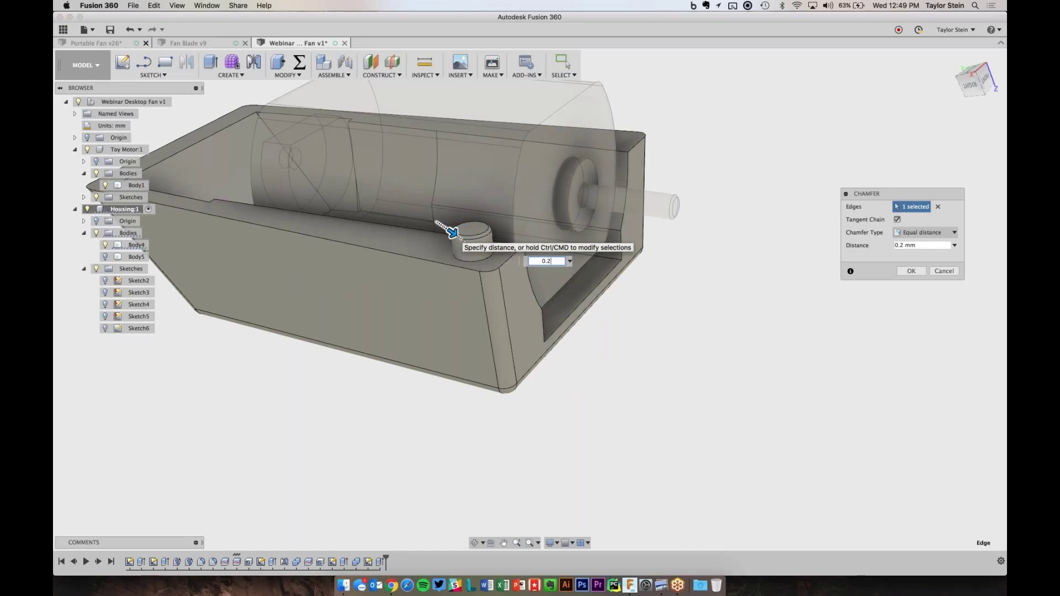
key(Return)
- Mirror the alignment peg's extrude and chamfer features across the housing's central origin plane
shift+middle_drag(736, 342, 657, 265)
click(285, 75)
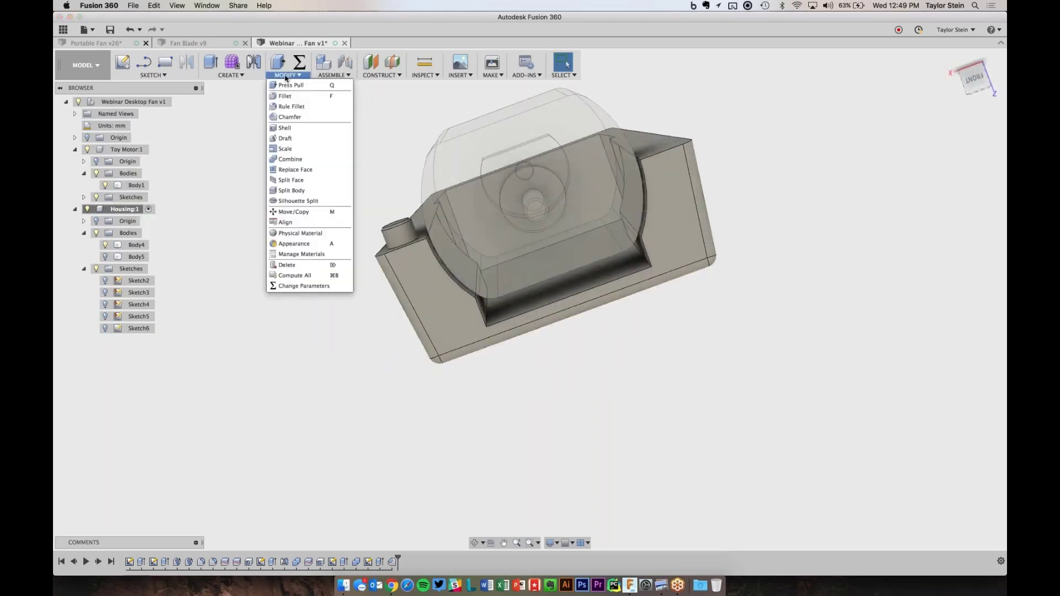
click(253, 62)
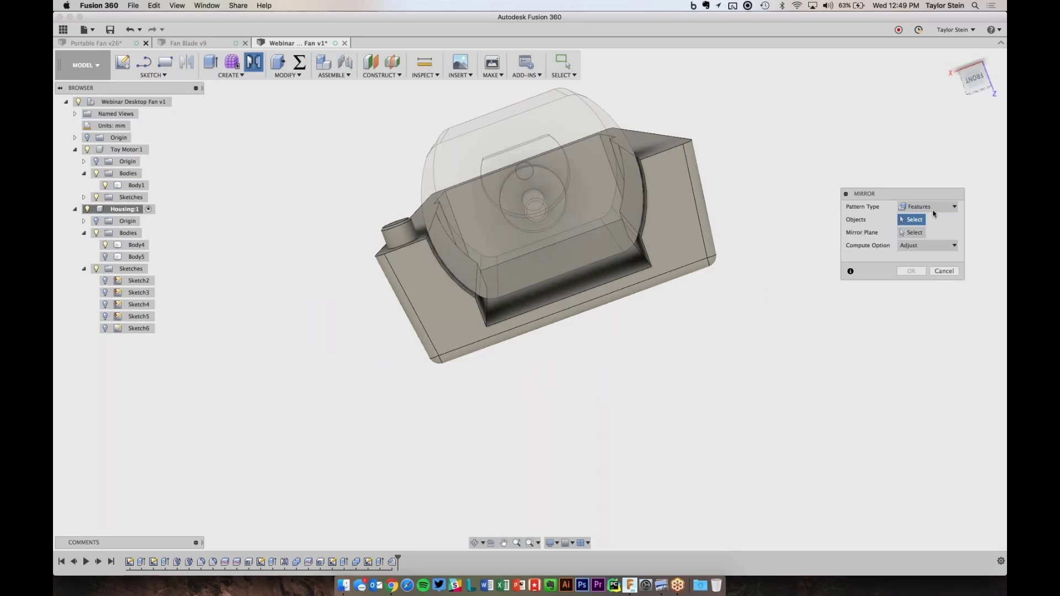
click(384, 563)
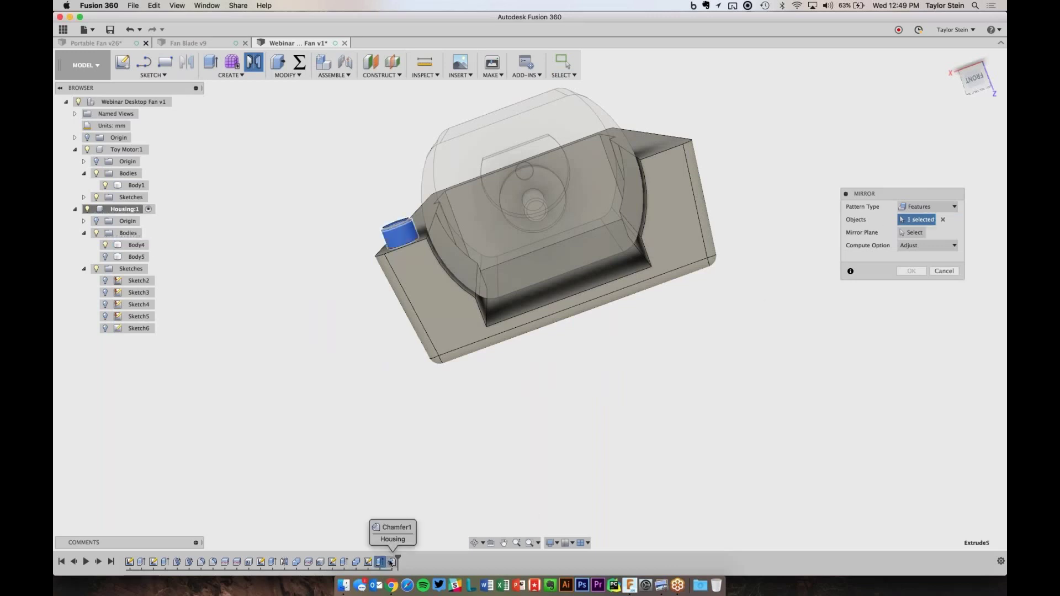
click(391, 560)
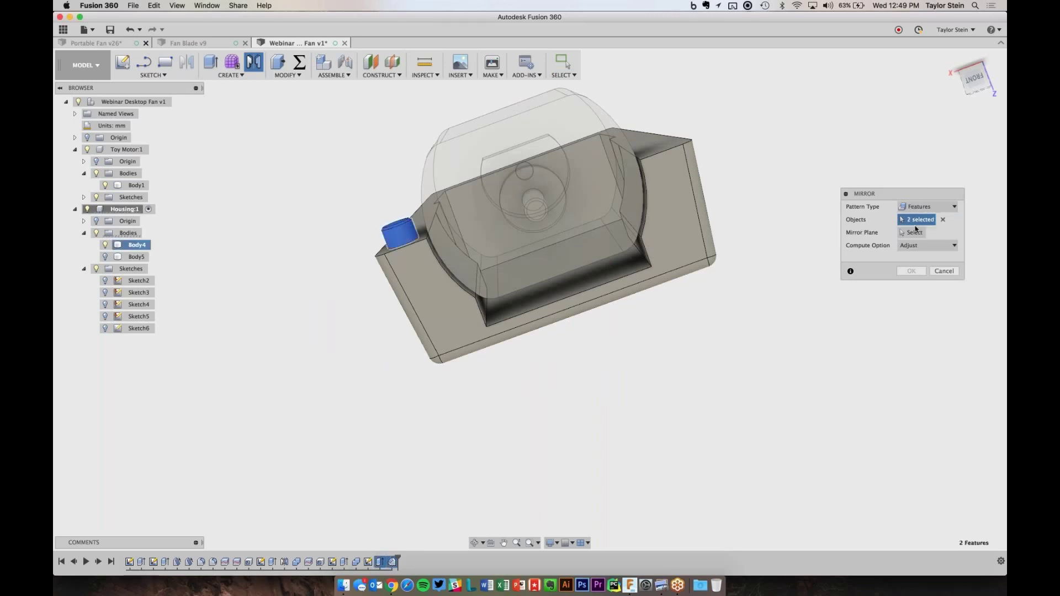
click(915, 232)
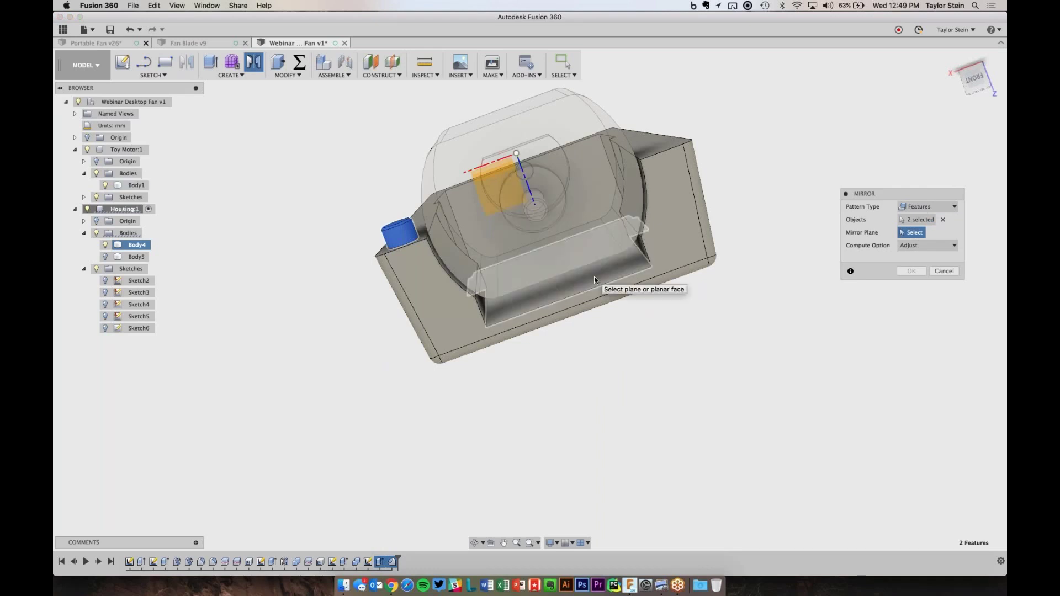
shift+middle_drag(594, 277, 585, 173)
click(587, 184)
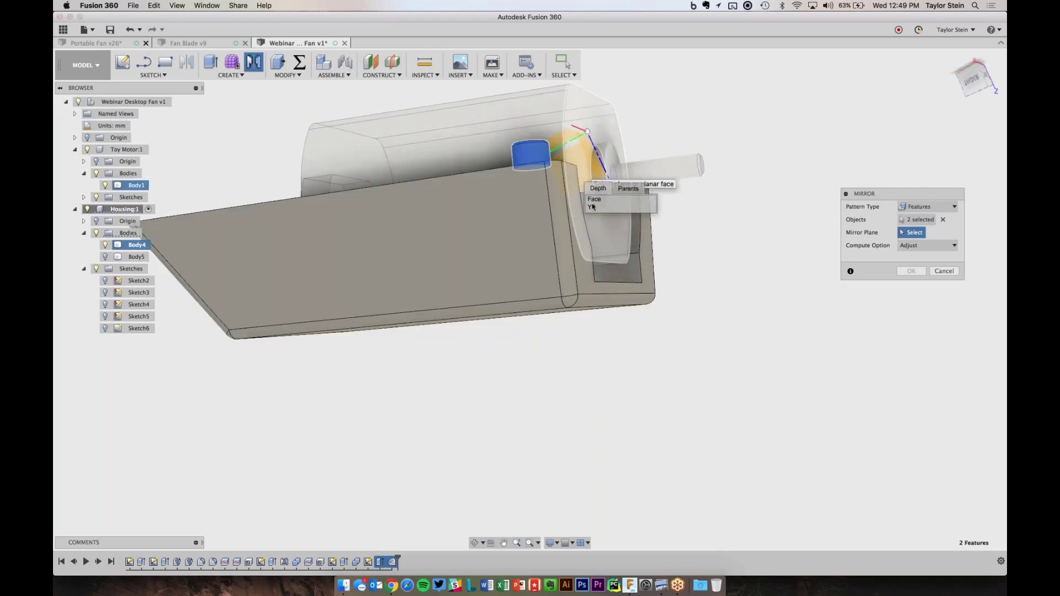
click(594, 208)
key(Return)
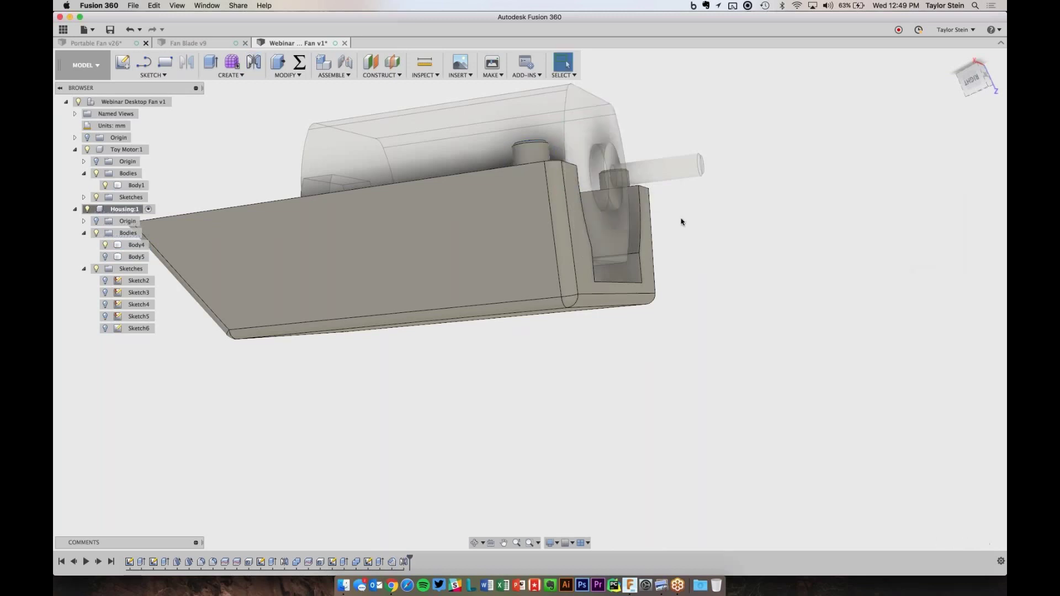
- Show Body5 instead of Body4 and start a sketch on Body5's mating face
shift+scroll(683, 223, up, 10)
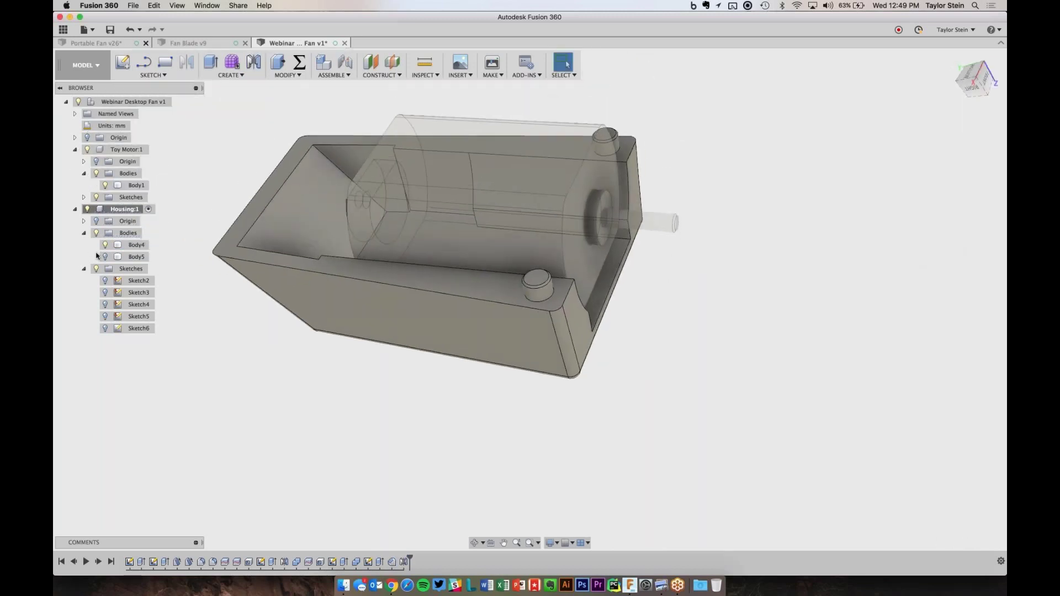
click(118, 257)
scroll(415, 291, up, 5)
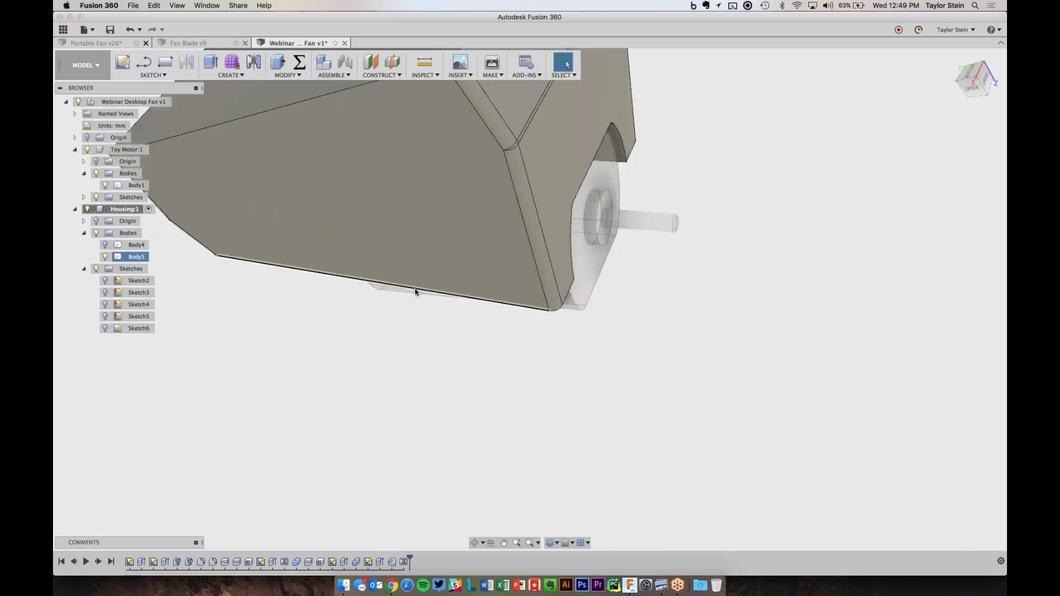
shift+scroll(415, 291, up, 5)
shift+scroll(416, 288, up, 5)
click(127, 60)
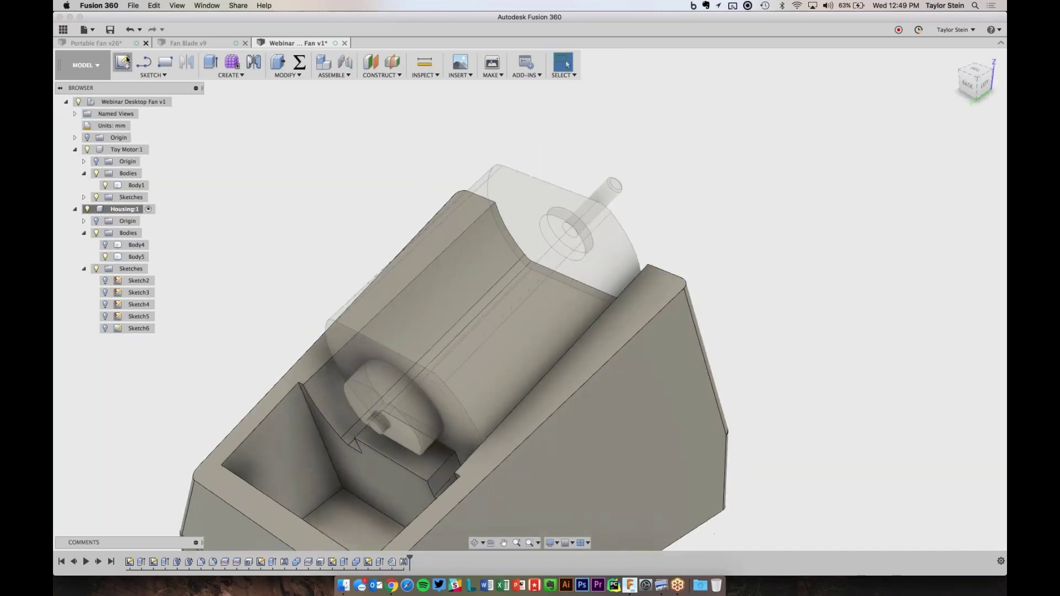
click(127, 59)
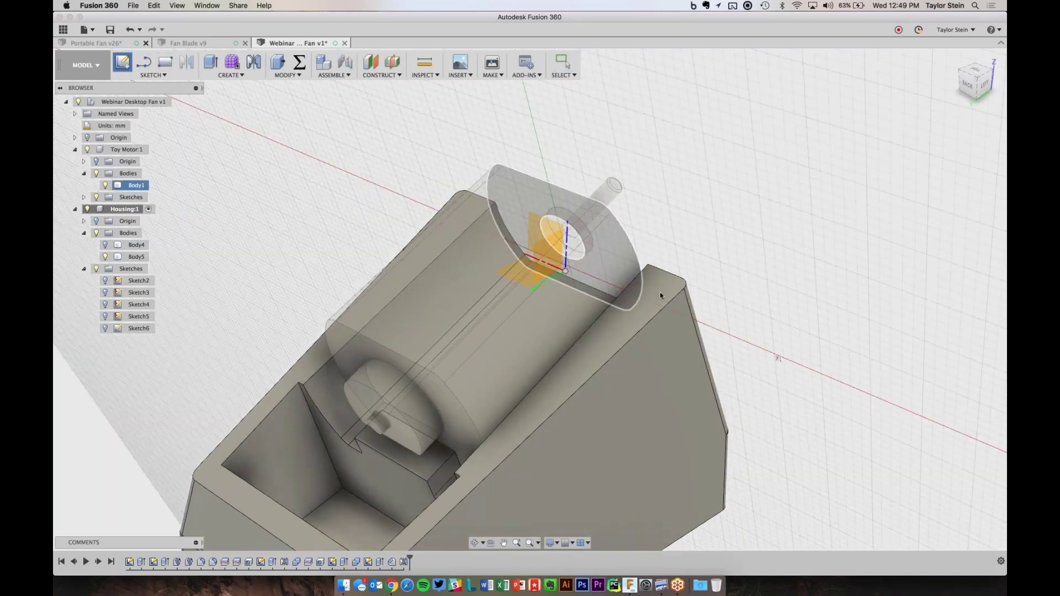
click(661, 293)
- Show Body4 in place of Body5 and project both alignment peg circles into the sketch
click(105, 246)
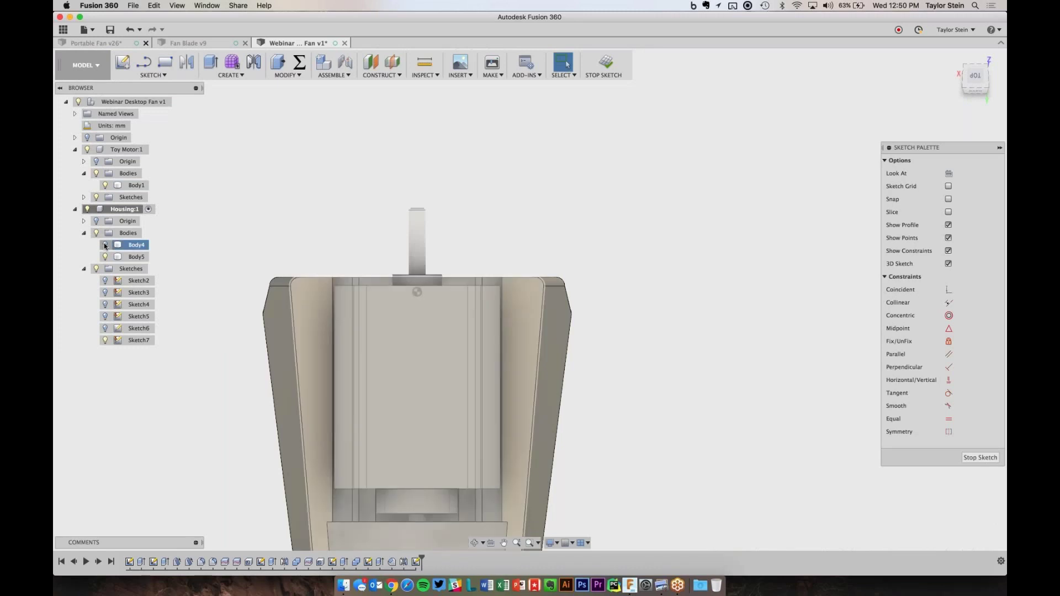
click(105, 245)
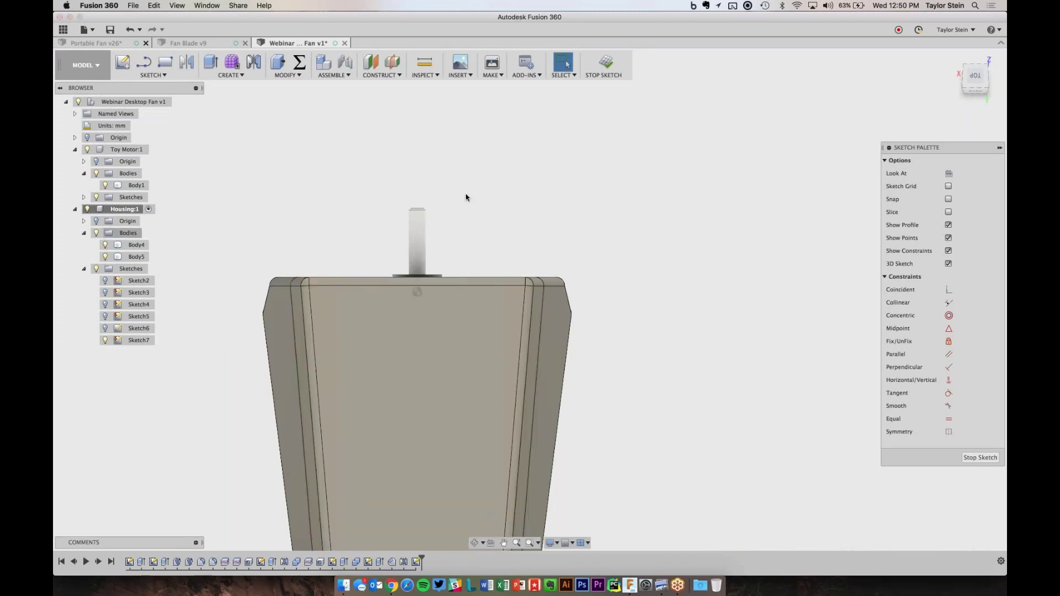
click(105, 257)
shift+middle_drag(436, 222, 407, 217)
click(381, 215)
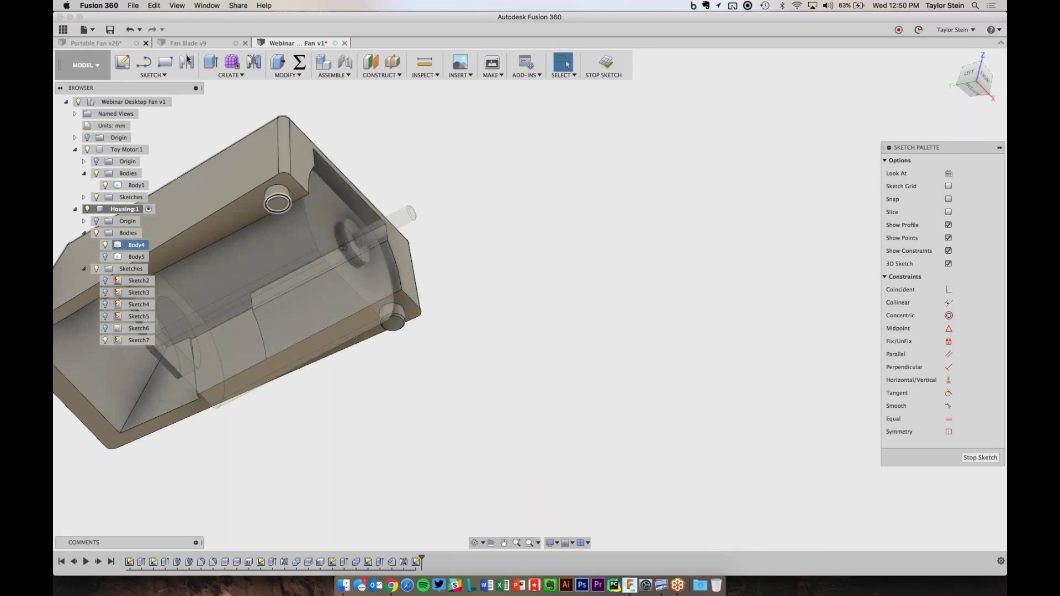
click(153, 74)
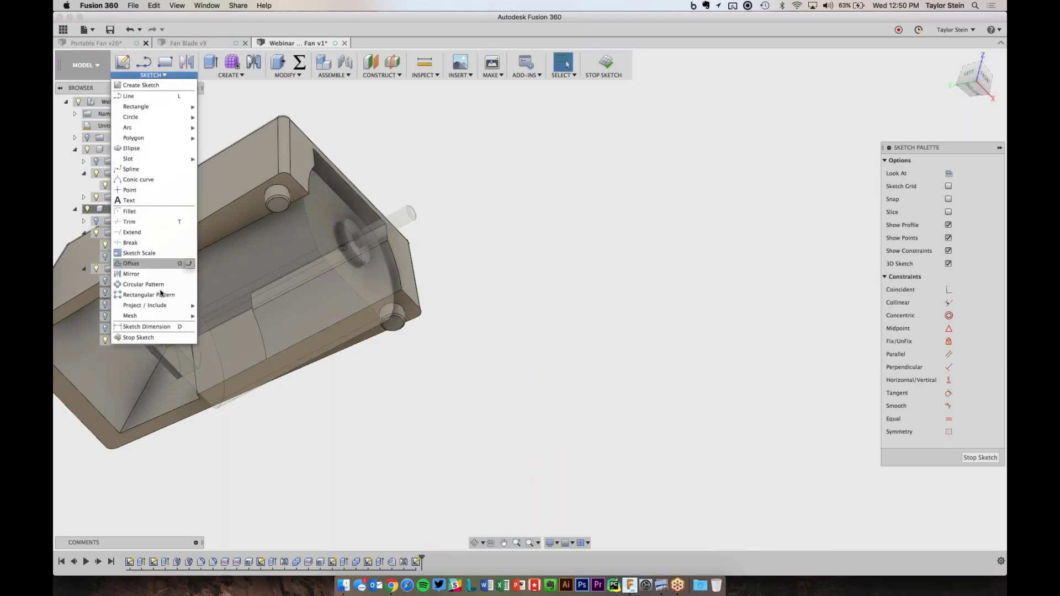
mouse_move(161, 306)
click(208, 307)
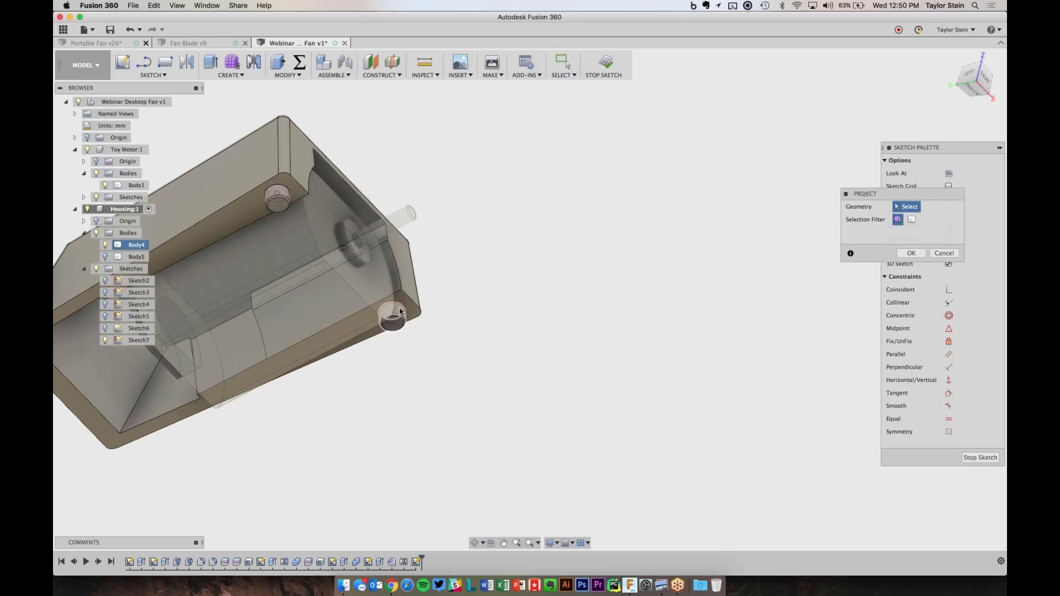
click(911, 253)
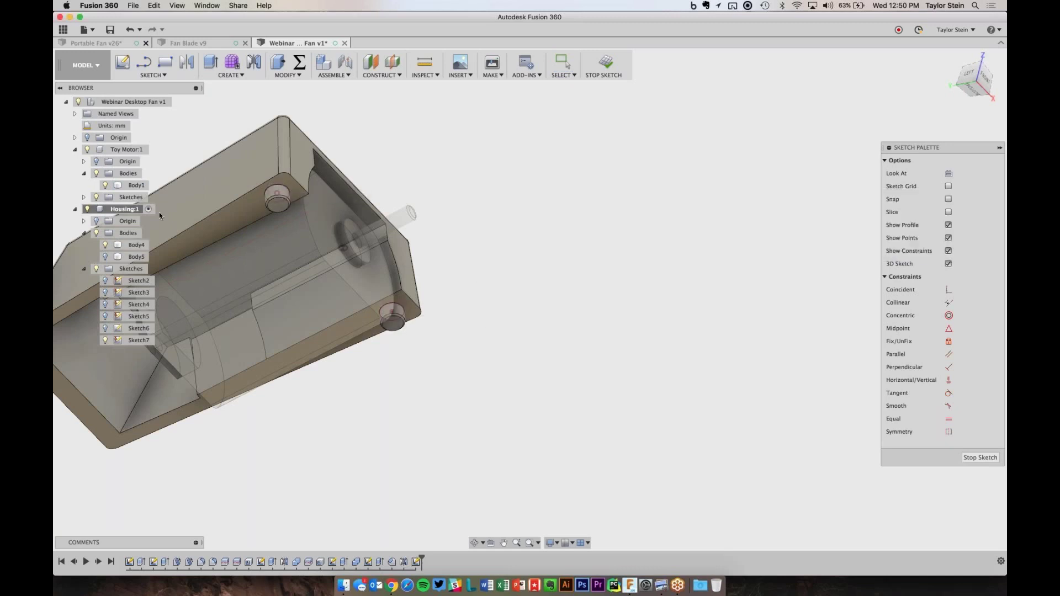
- Hide Body4 and show Body5 to expose the projected circles on its mating face
click(105, 245)
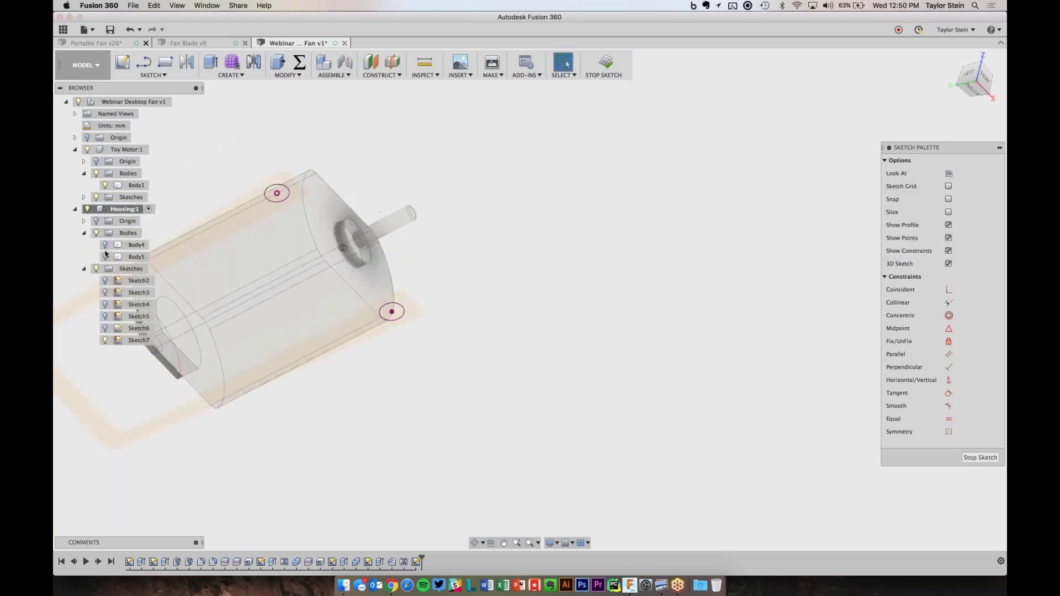
click(105, 257)
click(344, 212)
shift+scroll(344, 212, down, 10)
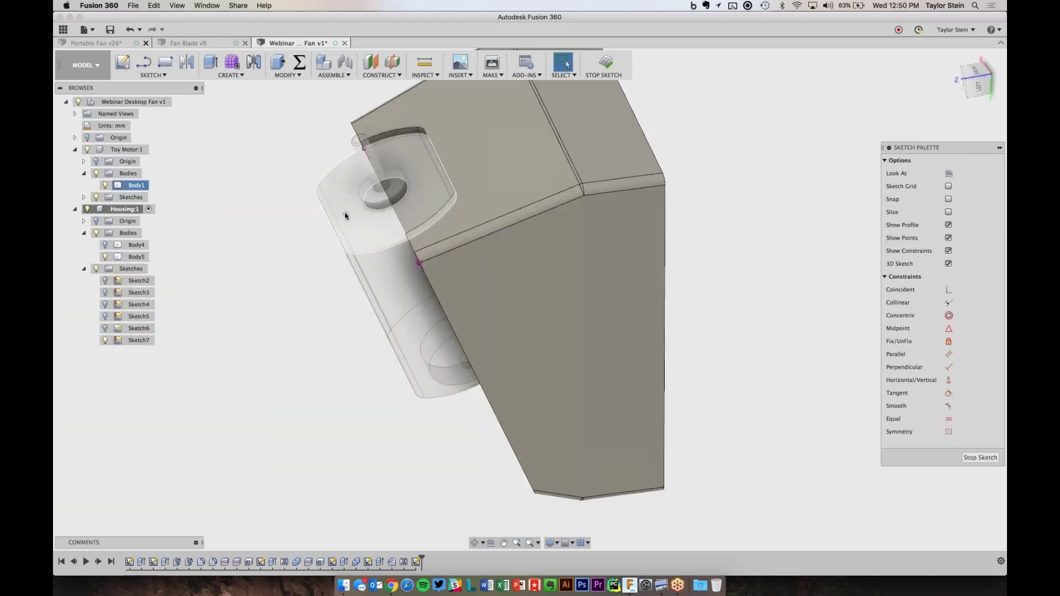
shift+scroll(345, 215, down, 10)
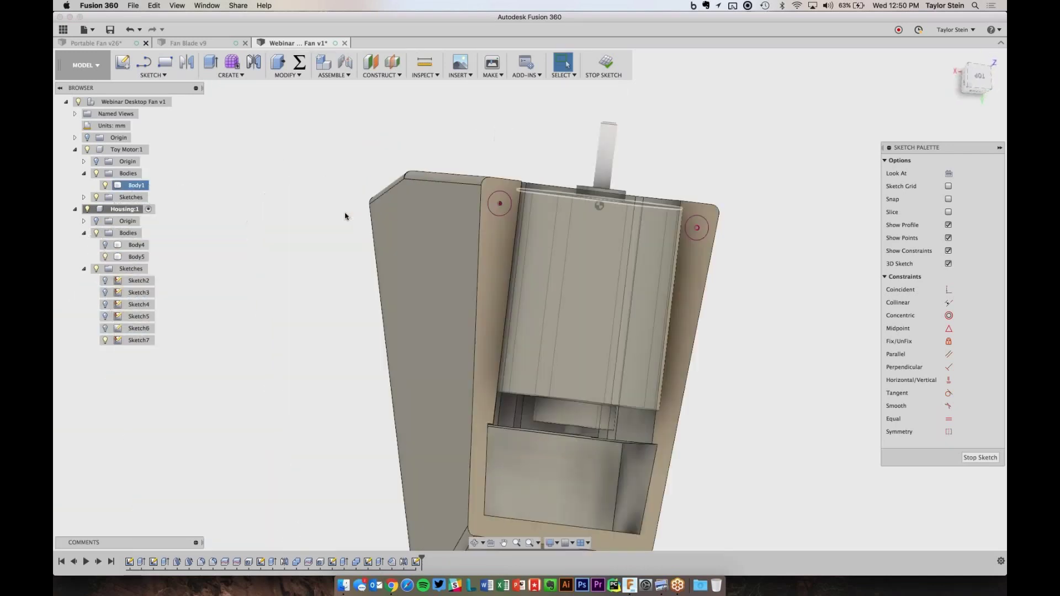
shift+scroll(346, 216, down, 4)
click(348, 217)
shift+scroll(456, 209, down, 4)
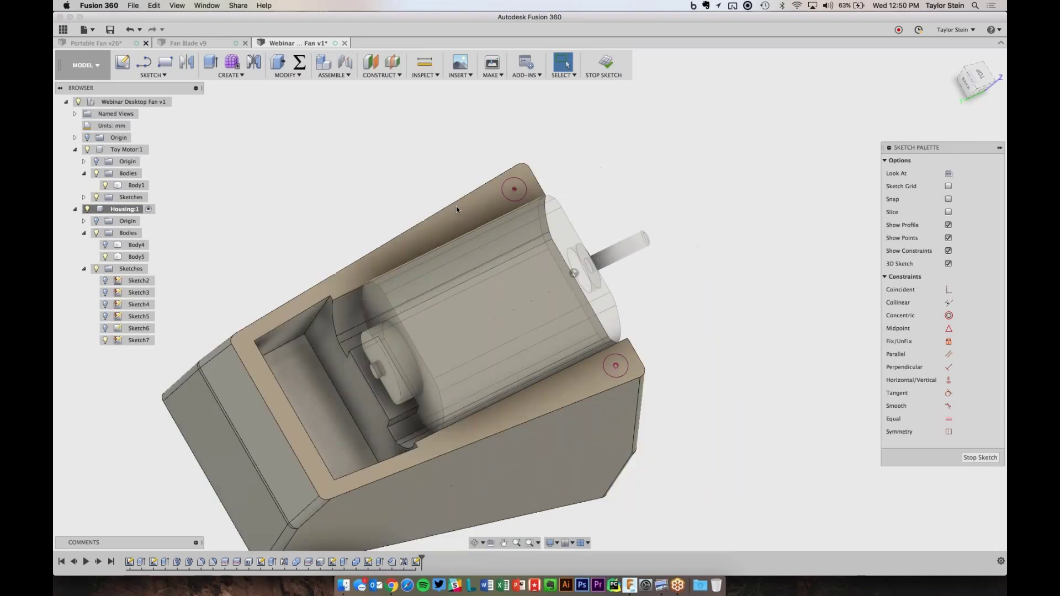
- Look straight at the sketch and convert the right-hand projected peg circle to construction geometry
click(950, 174)
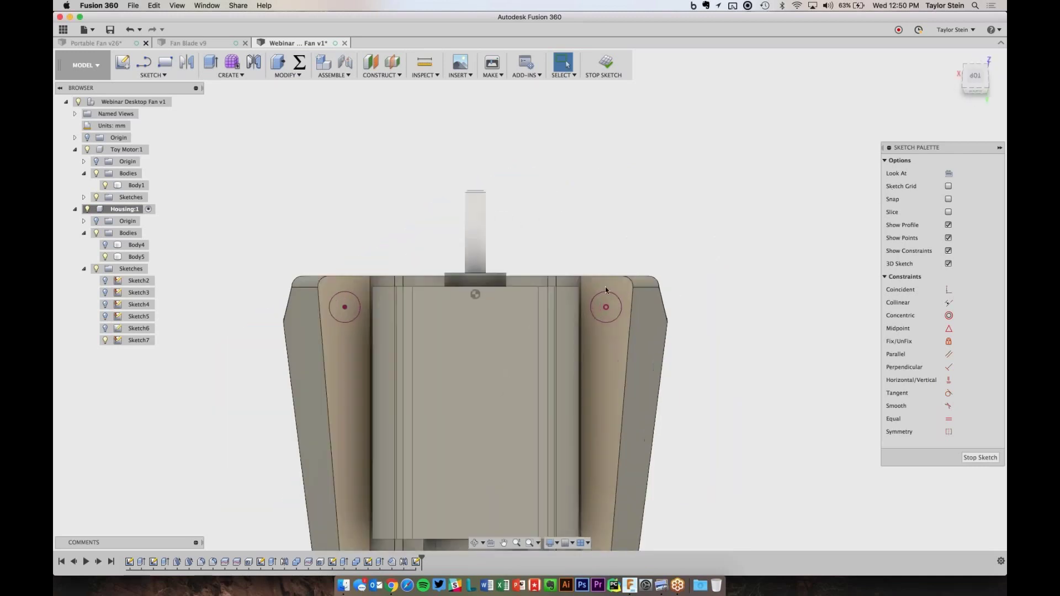
click(604, 290)
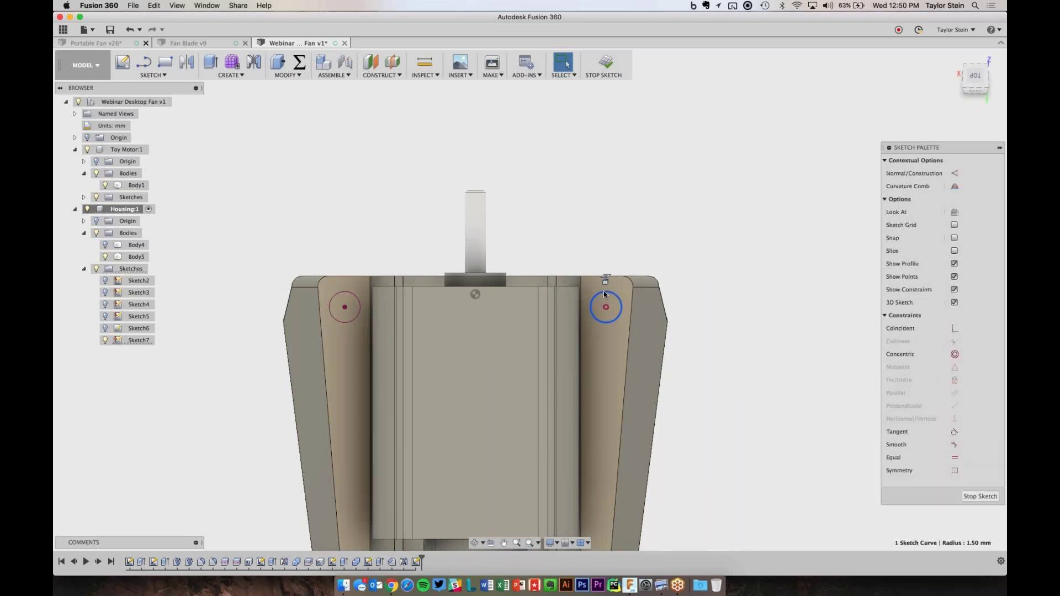
key(x)
click(700, 270)
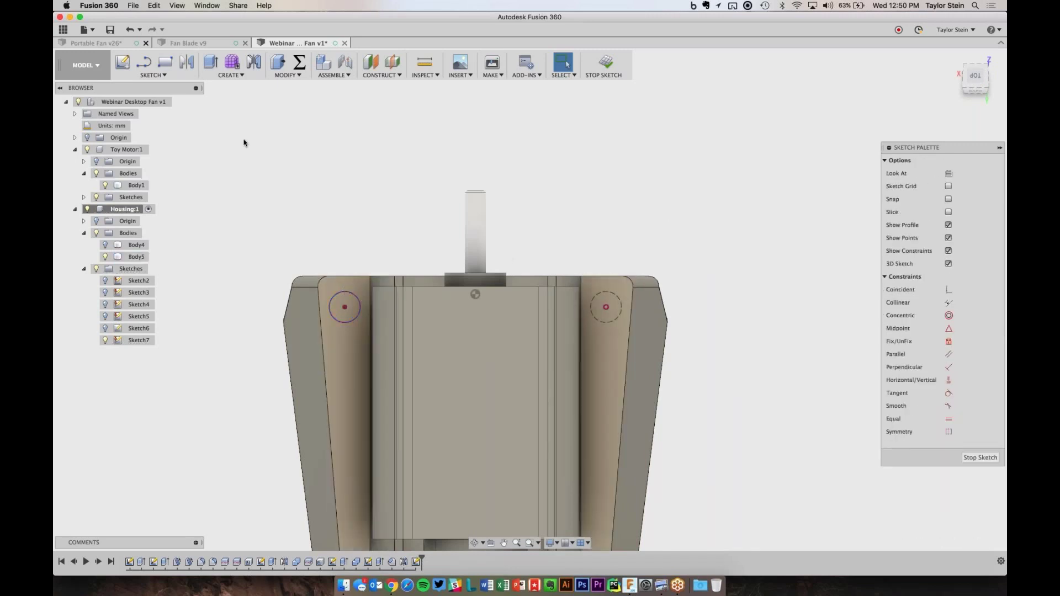
- Sketch a center circle about 4.2 mm in diameter, concentric with the construction circle
click(172, 79)
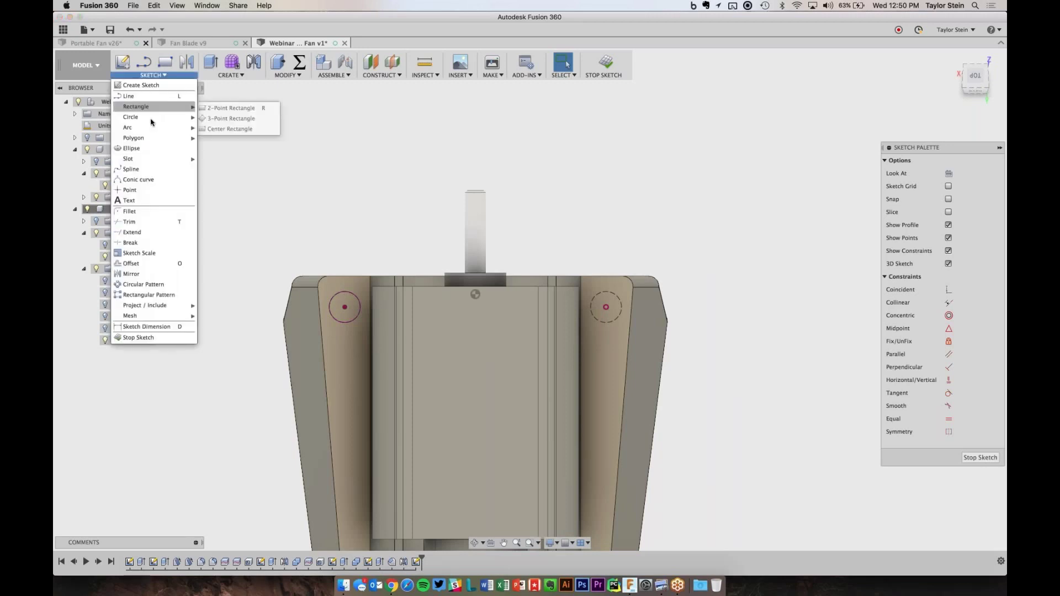
mouse_move(165, 117)
click(243, 117)
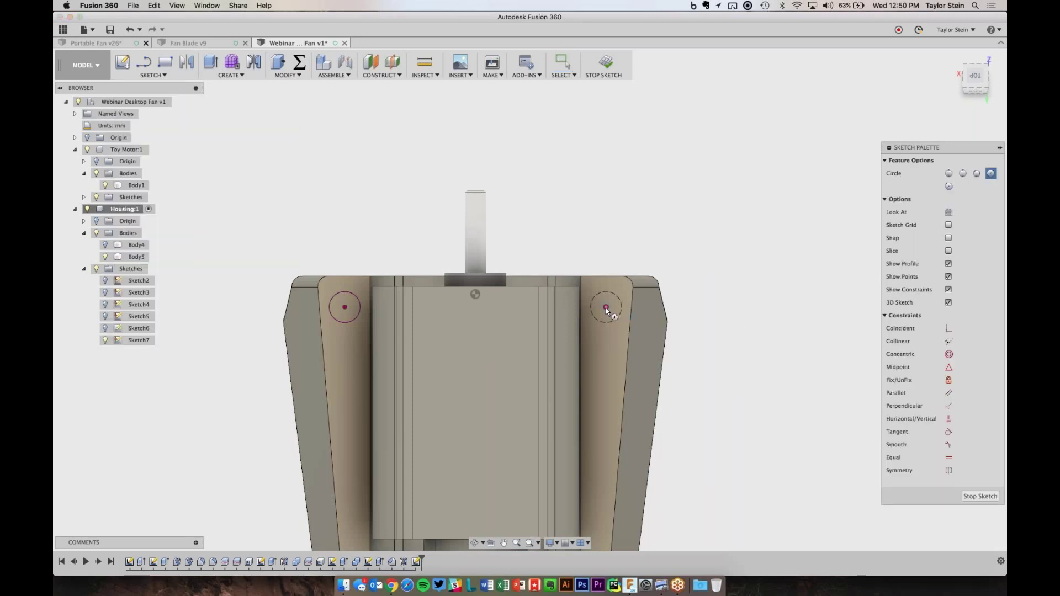
click(606, 307)
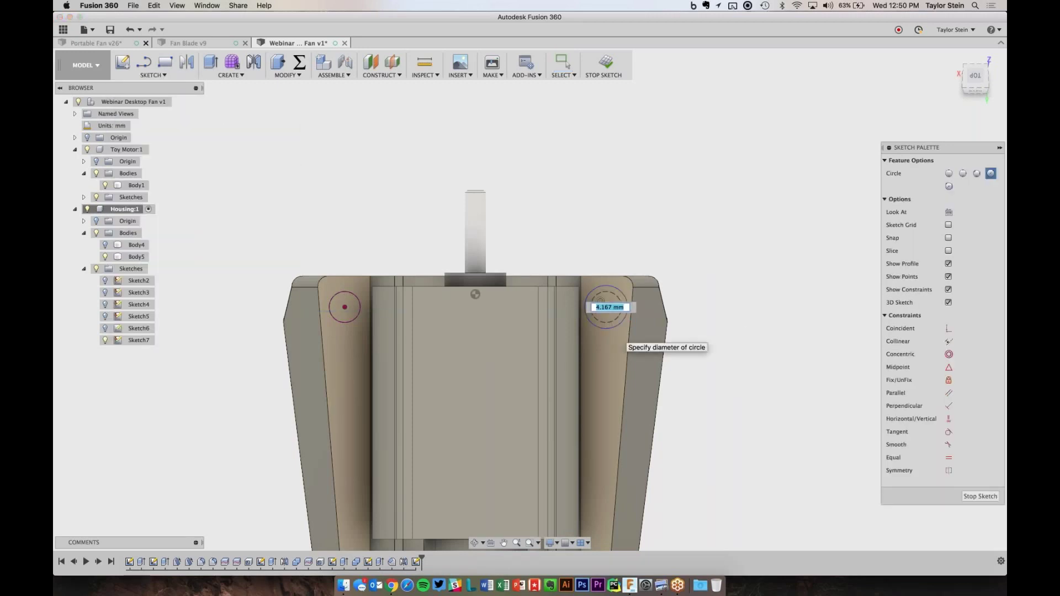
click(612, 327)
scroll(660, 192, up, 5)
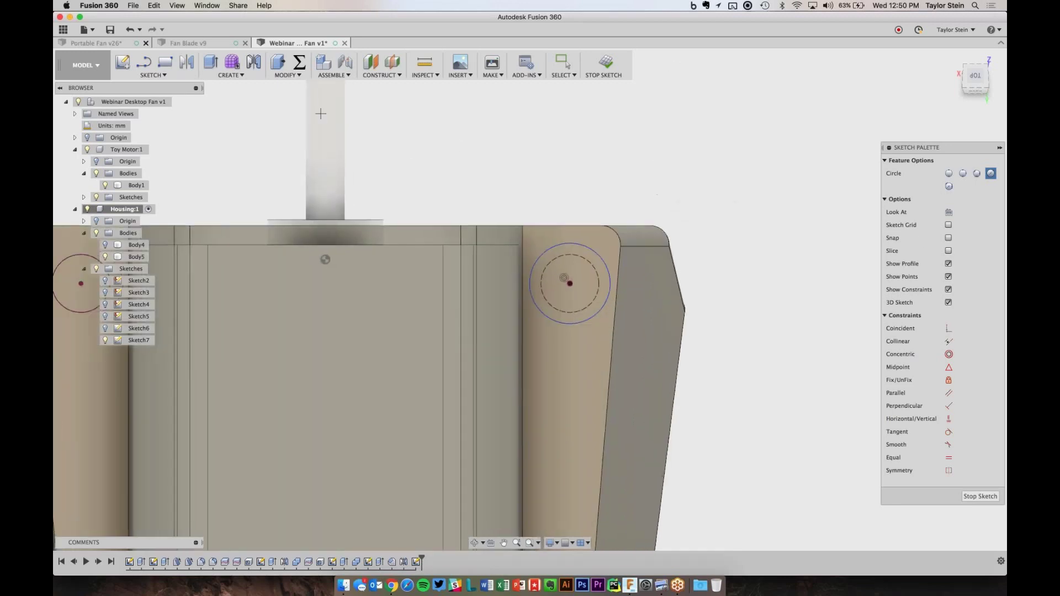
- Dimension the gap between the new circle and the construction circle as 0.1 mm and finish the sketch
key(d)
click(579, 245)
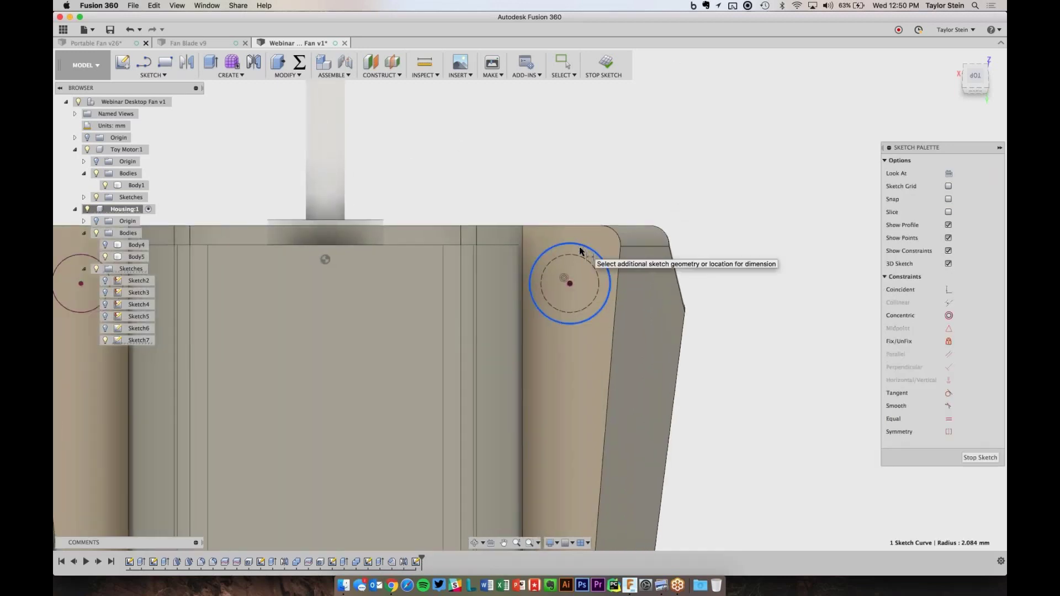
click(592, 212)
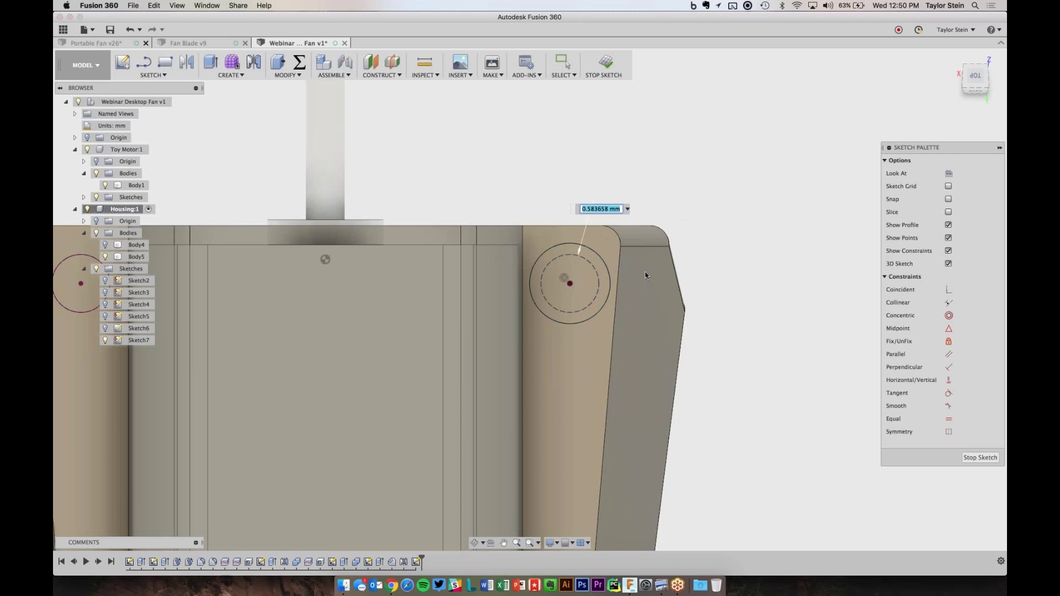
text(0.1)
key(Return)
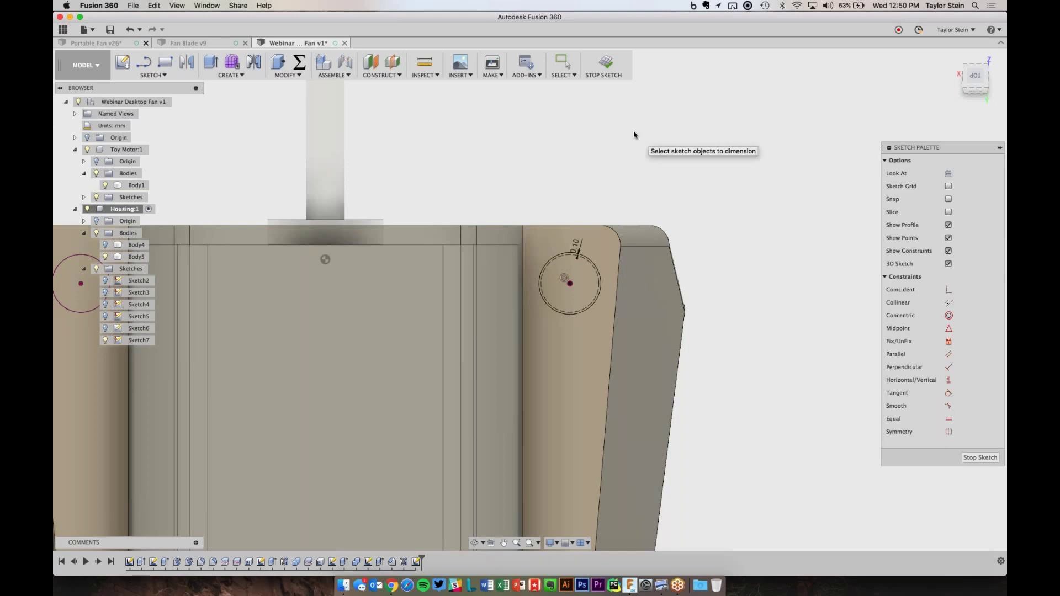
click(616, 75)
click(607, 67)
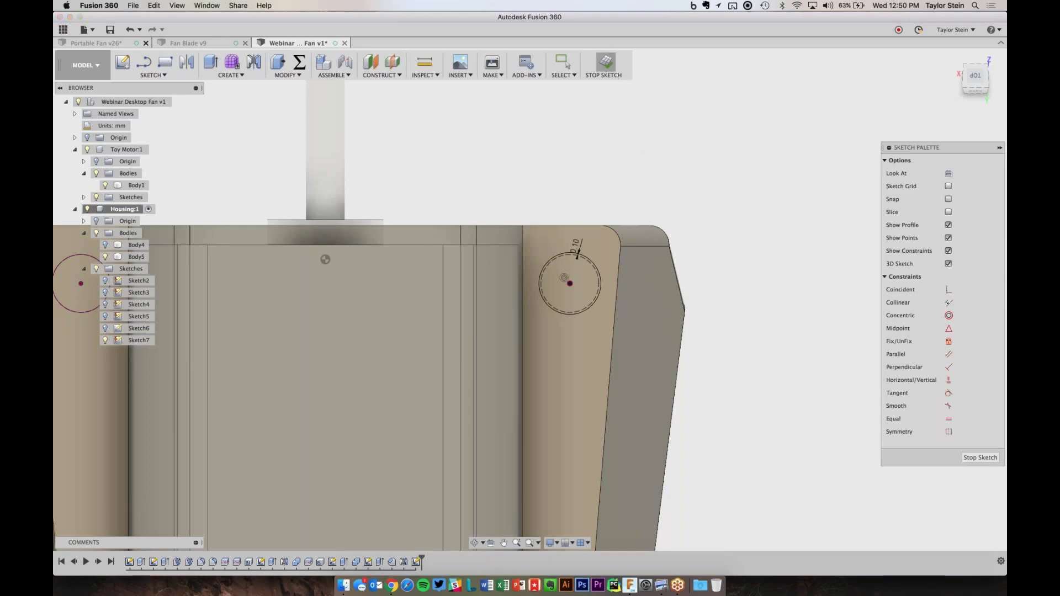
- Cut the new clearance circle 2.2 mm deep into the housing's mating face with Extrude
key(e)
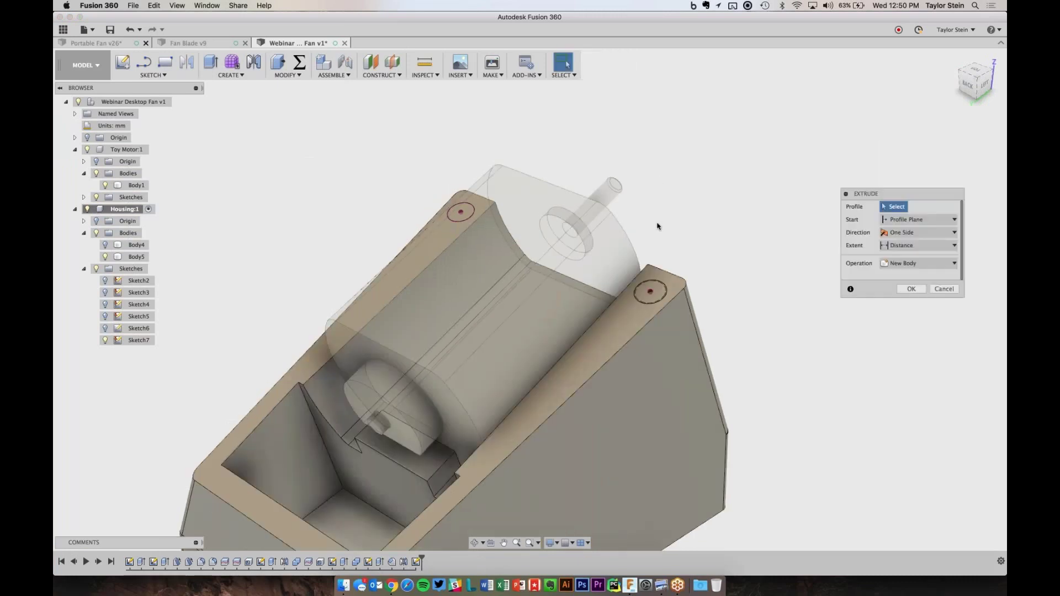
click(653, 291)
scroll(655, 293, up, 3)
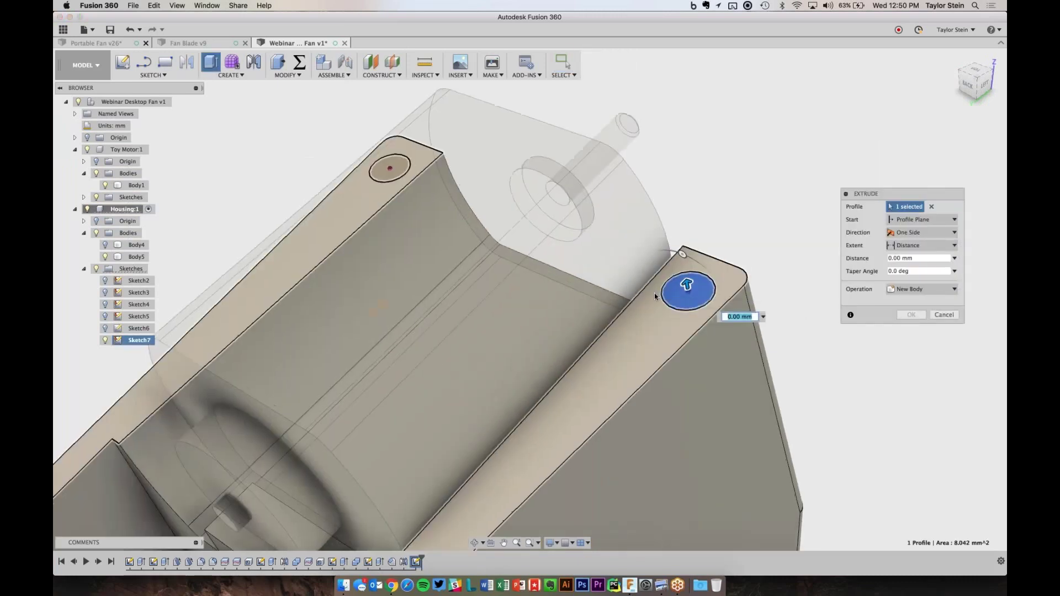
text(-2)
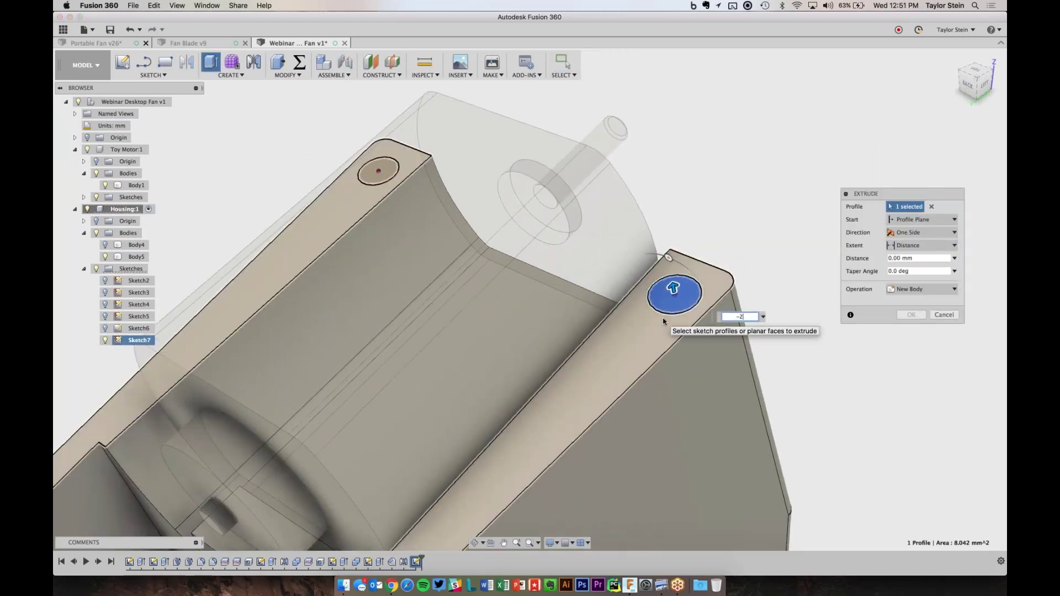
key(Return)
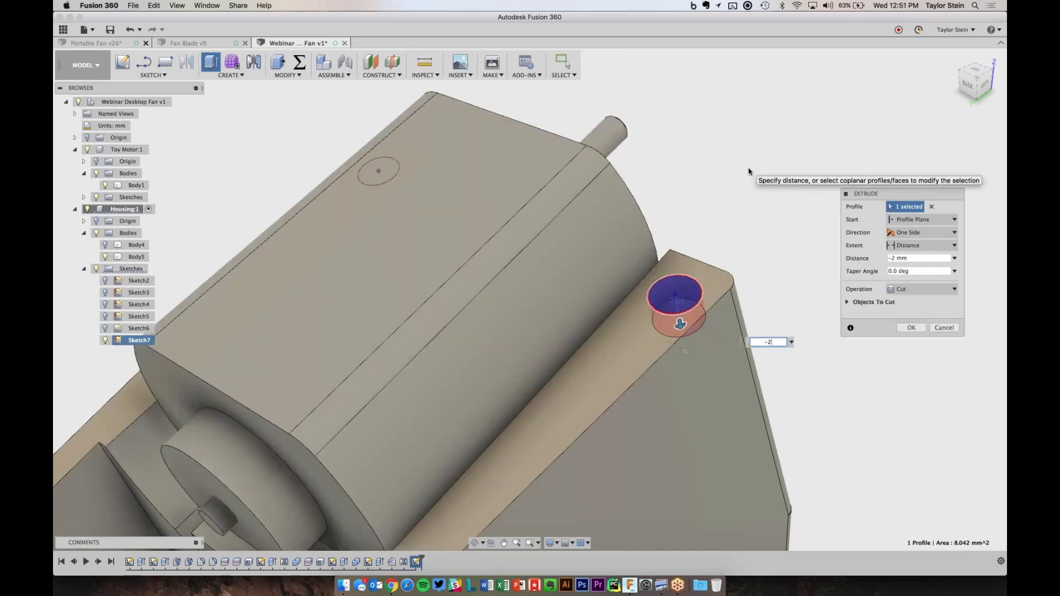
text(.2)
key(Return)
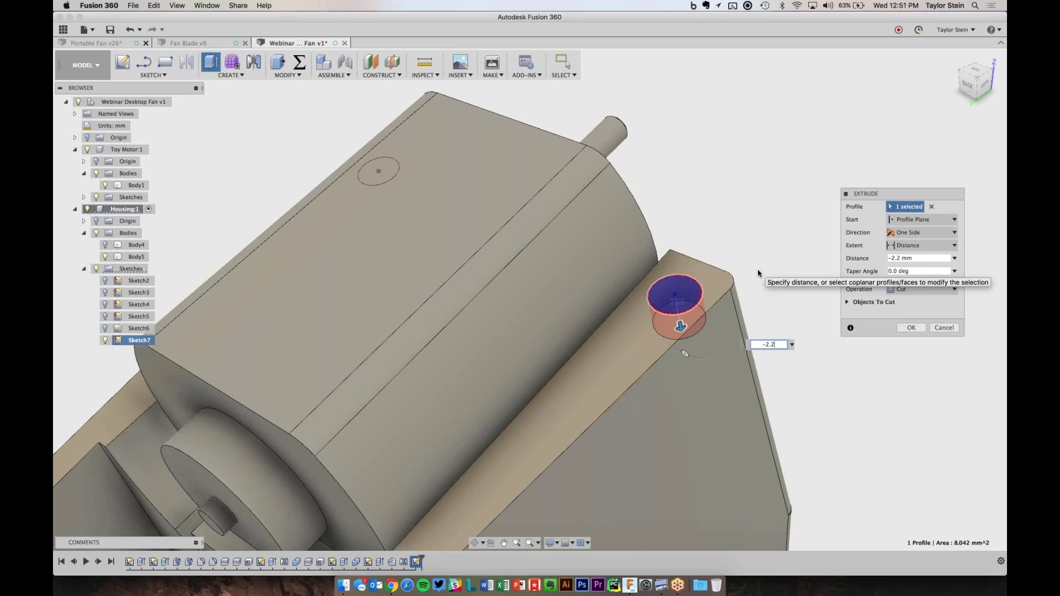
click(912, 328)
- Mirror the peg hole cut across the housing's central origin plane to the opposite side of the mating face
scroll(882, 252, down, 5)
click(253, 61)
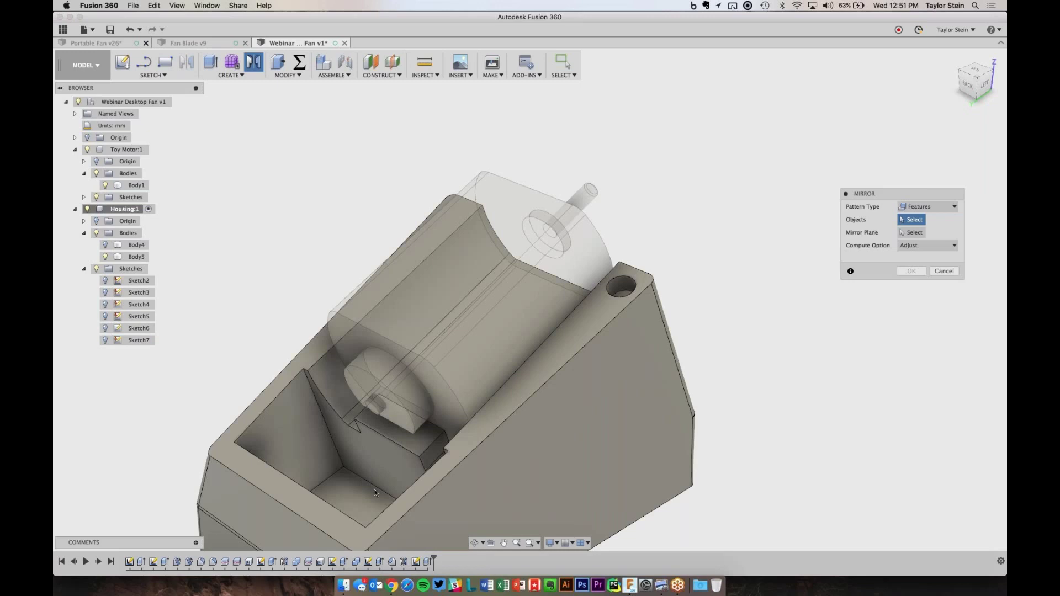
click(431, 562)
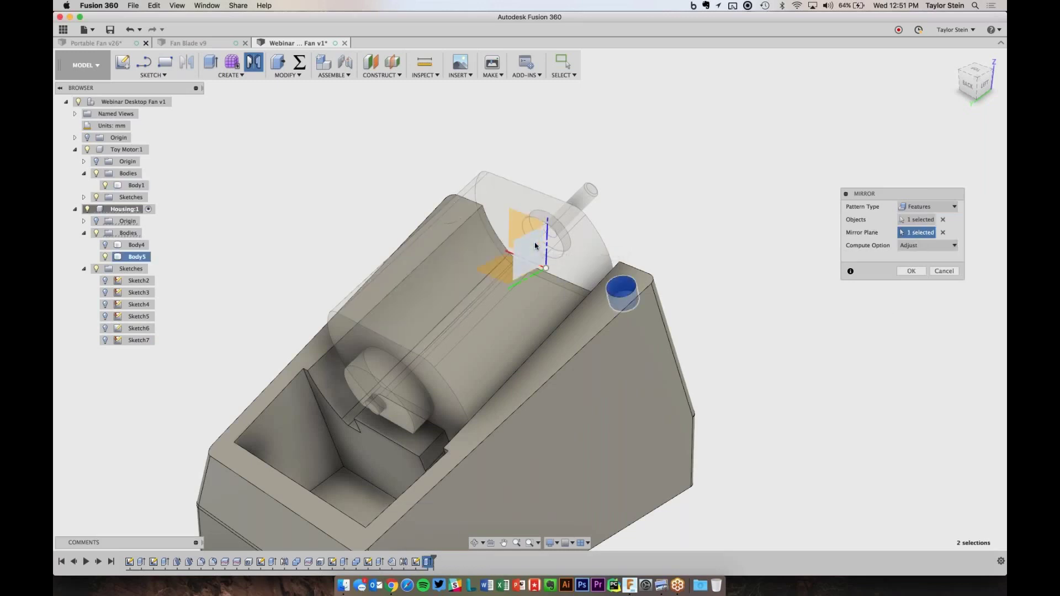
click(544, 237)
key(Return)
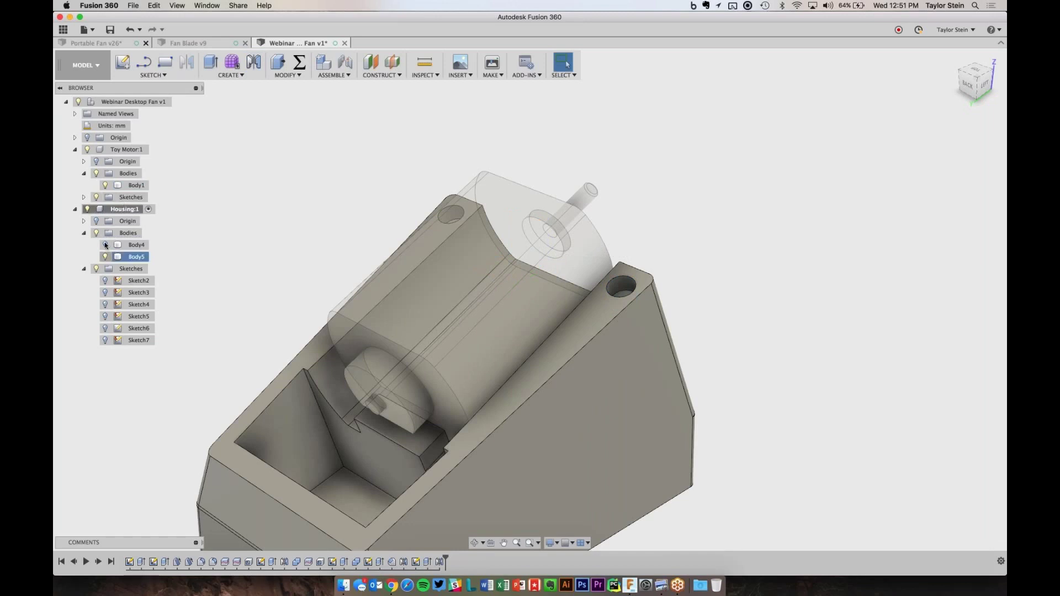
- Show Body4 again and start a sketch on the lower back face of the housing
click(105, 245)
shift+middle_drag(294, 205, 294, 206)
click(372, 499)
click(291, 464)
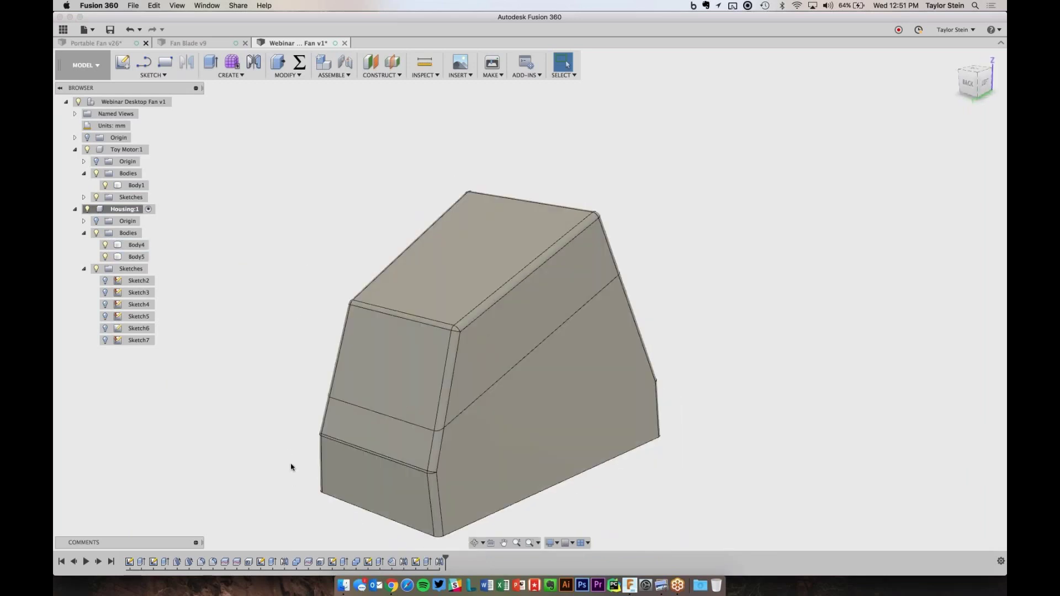
click(131, 67)
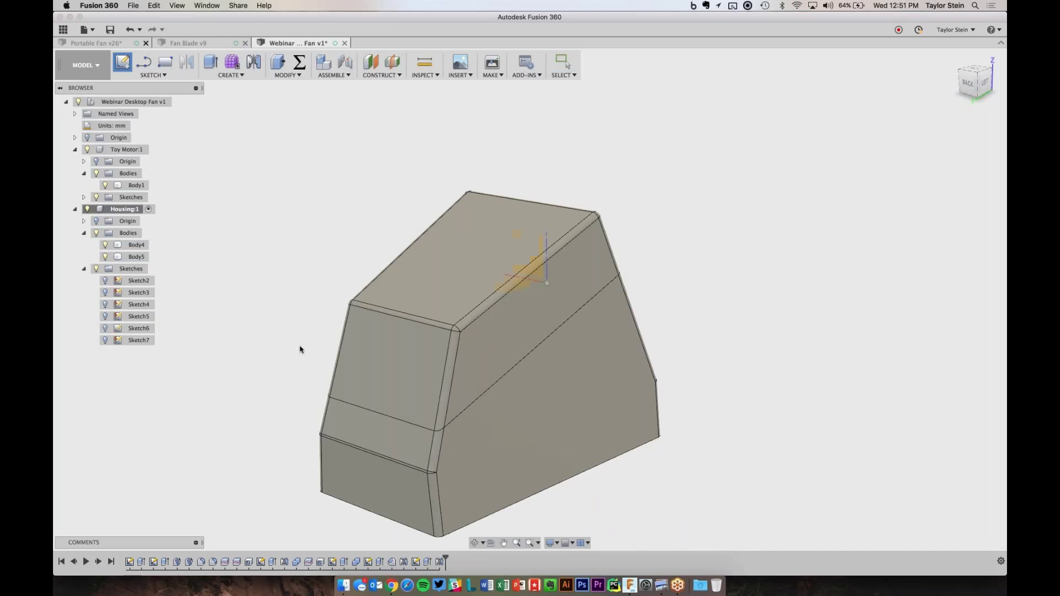
click(354, 359)
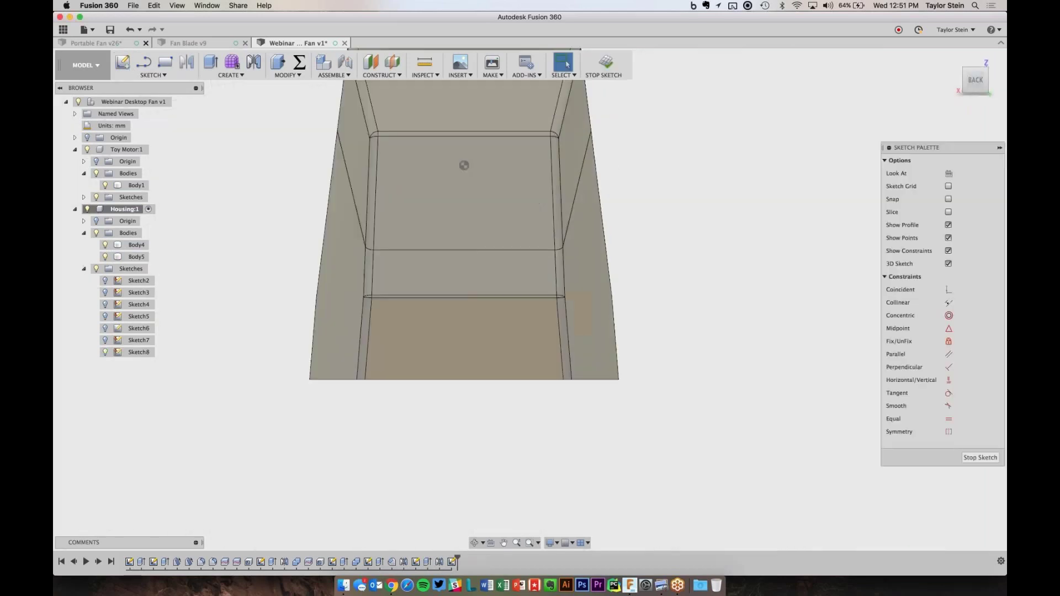
- Sketch a center circle 4 mm in diameter near the middle of the lower back face
click(153, 75)
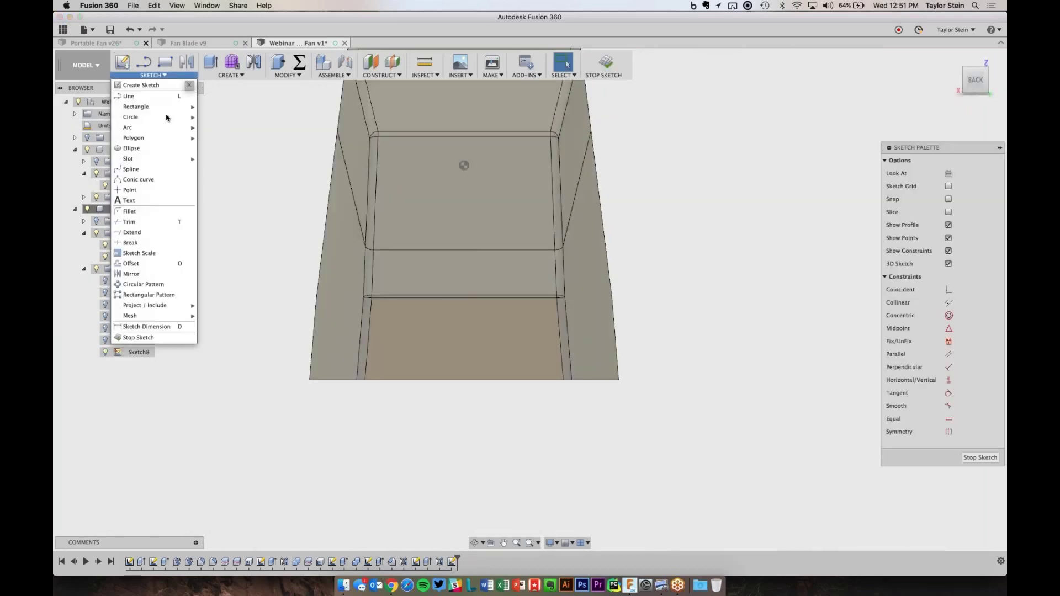
mouse_move(166, 117)
click(208, 120)
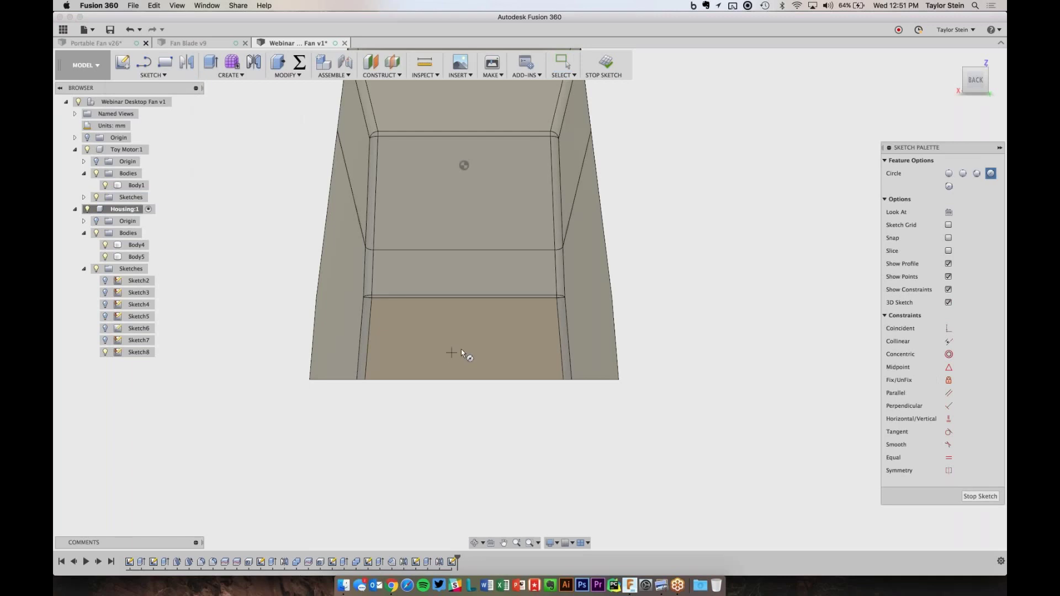
text(4)
key(Return)
key(Escape)
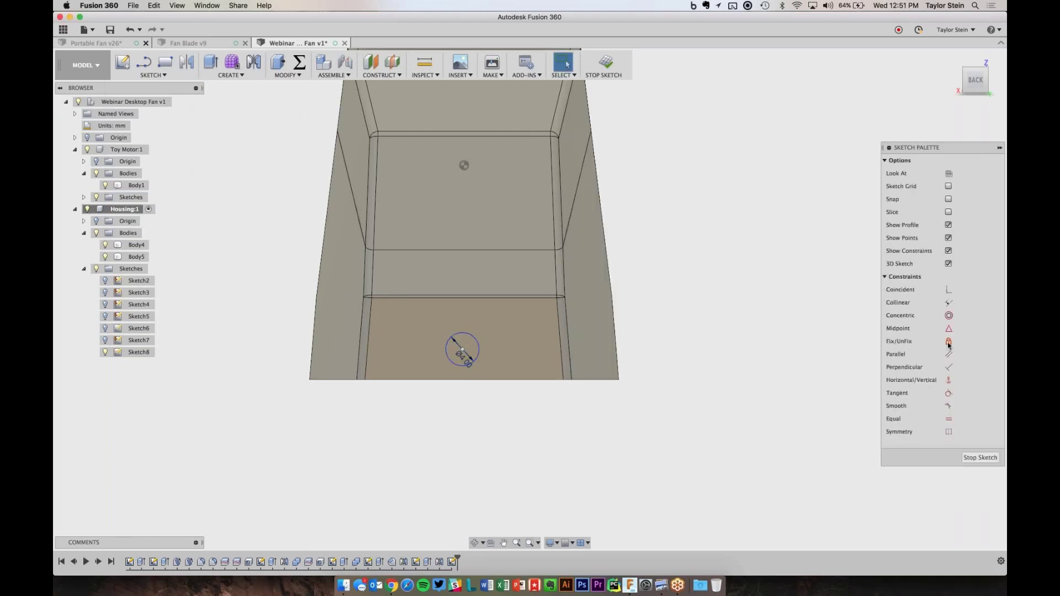
- Align the circle's center vertically with the midpoint of the back face's bottom edge using a Horizontal/Vertical constraint
click(949, 379)
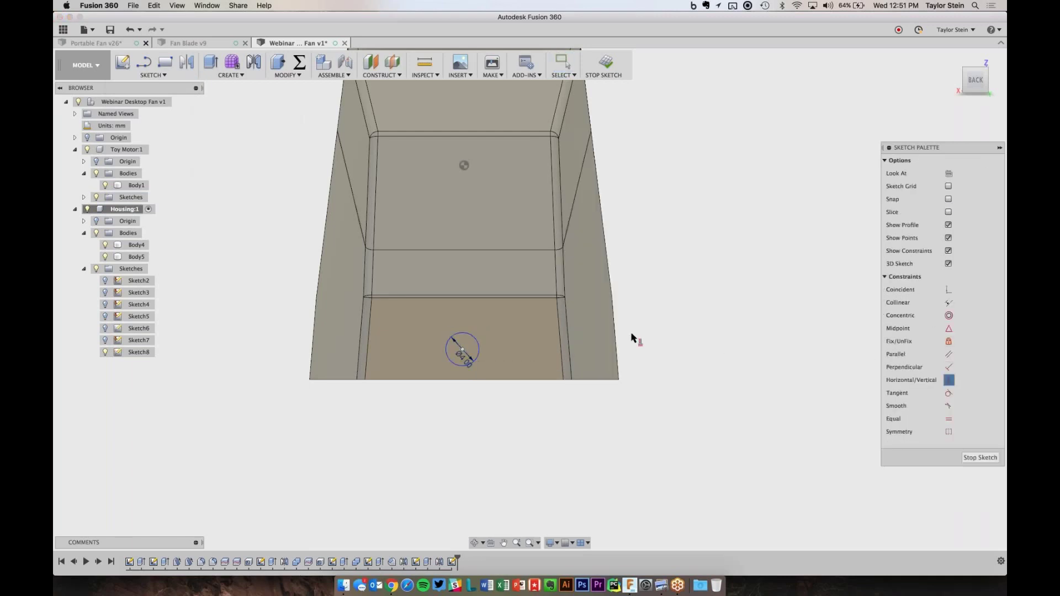
click(462, 351)
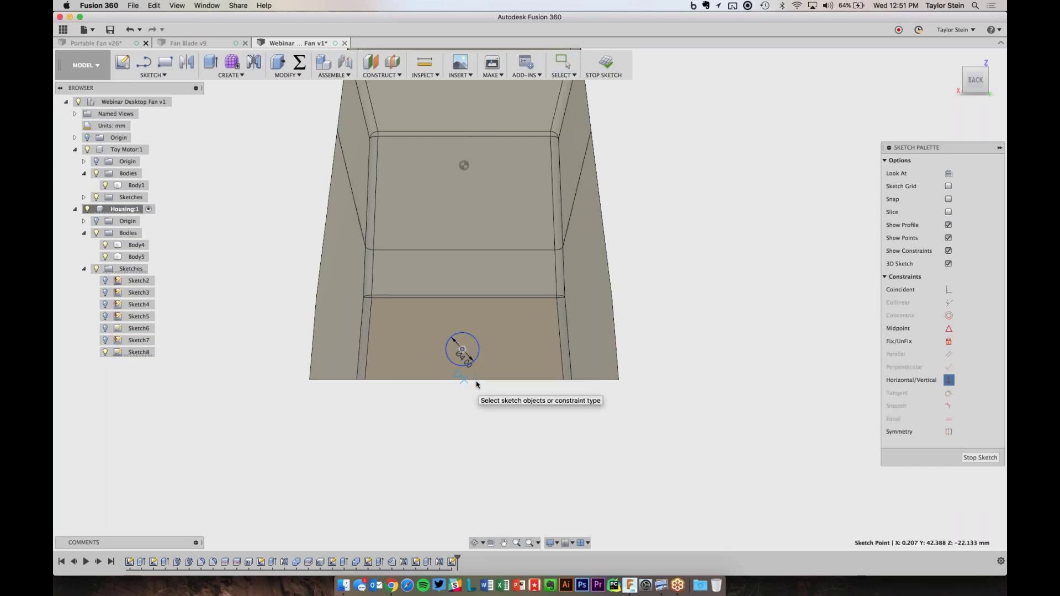
click(463, 380)
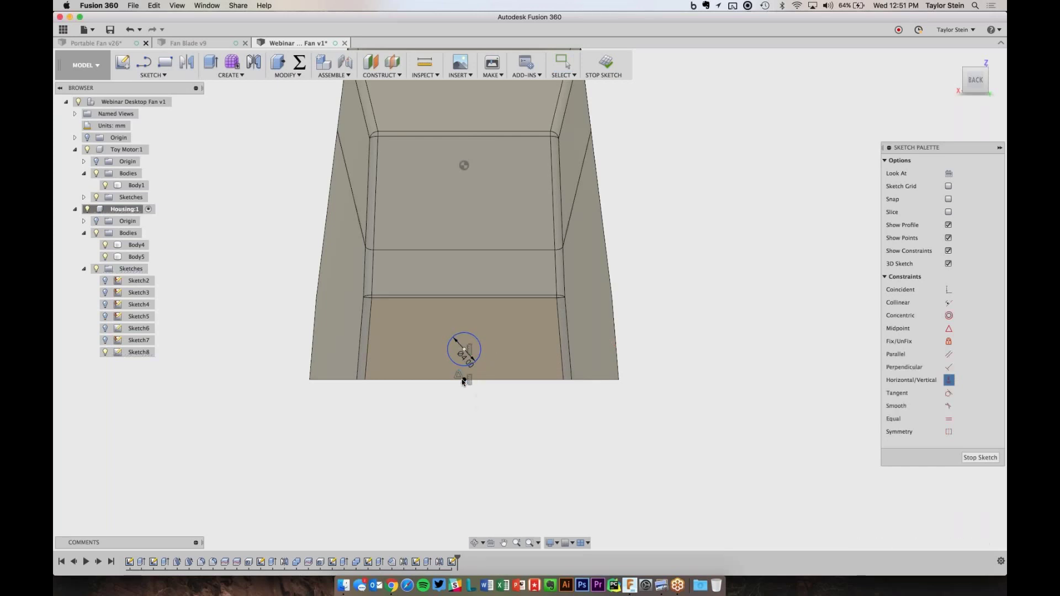
- Dimension the circle's center 4.5 mm above the bottom edge and finish the sketch
click(464, 380)
click(617, 343)
click(641, 365)
text(4.5)
key(Return)
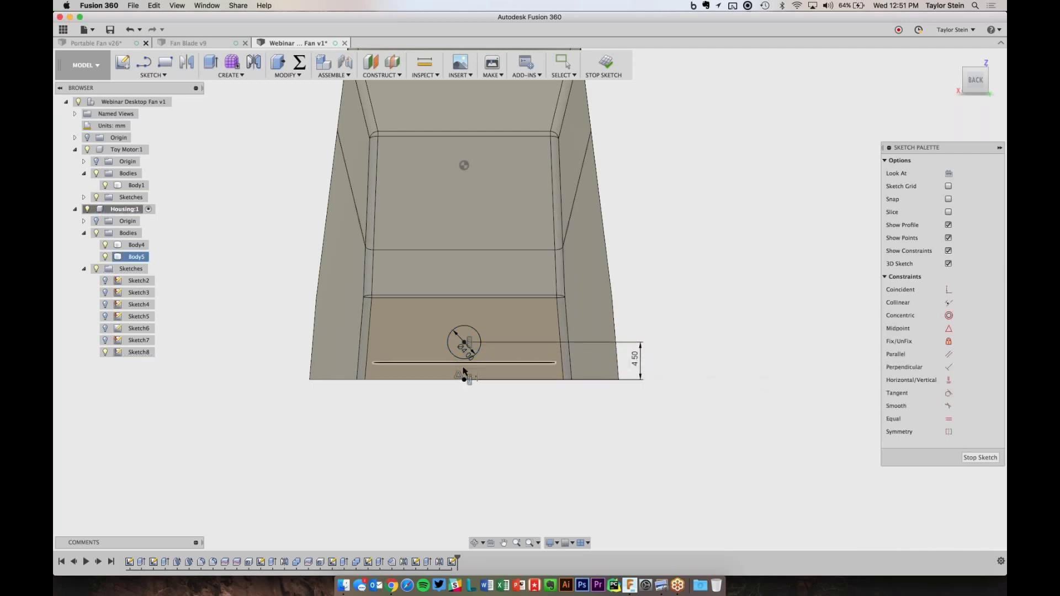
click(608, 65)
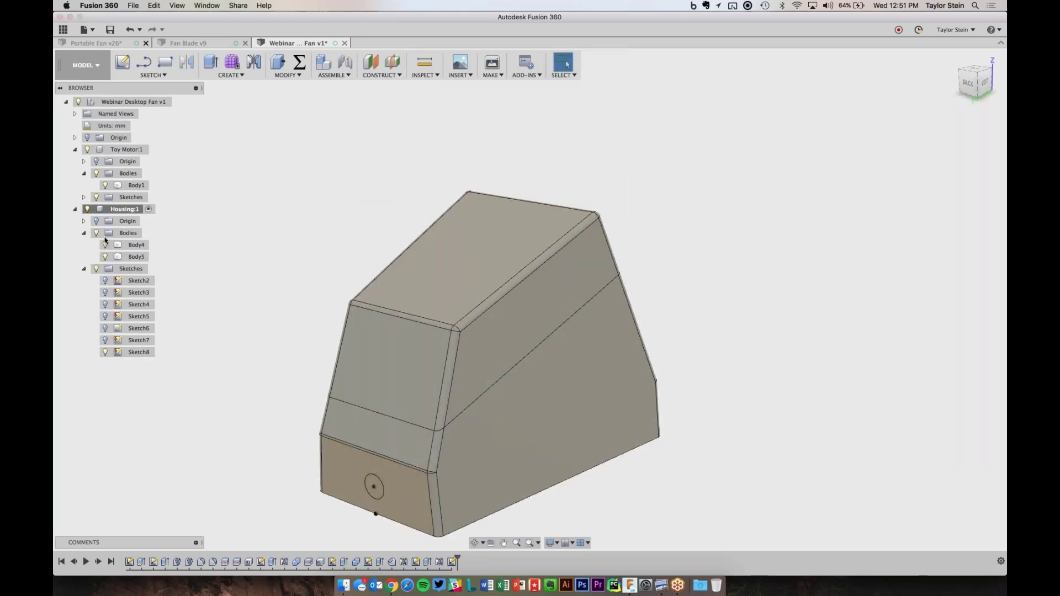
- Hide Body4 and extrude the 4 mm circle as a cut through the back wall, using To Object with the wall's inner face
click(105, 245)
shift+middle_drag(427, 221, 316, 189)
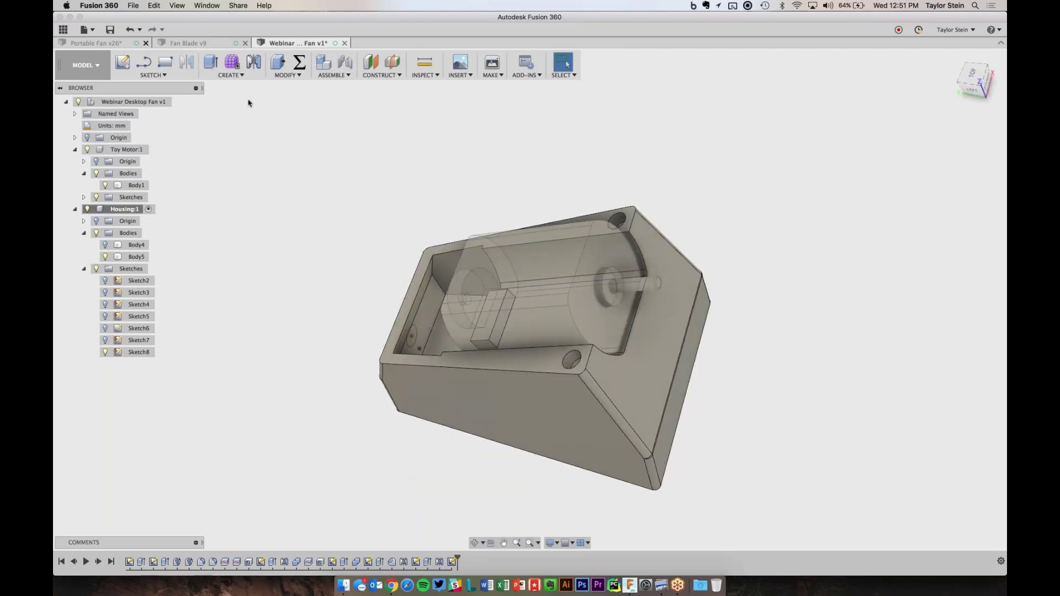
click(210, 62)
mouse_move(340, 248)
shift+middle_down()
mouse_move(414, 338)
mouse_move(387, 340)
mouse_move(403, 331)
shift+middle_up()
click(361, 348)
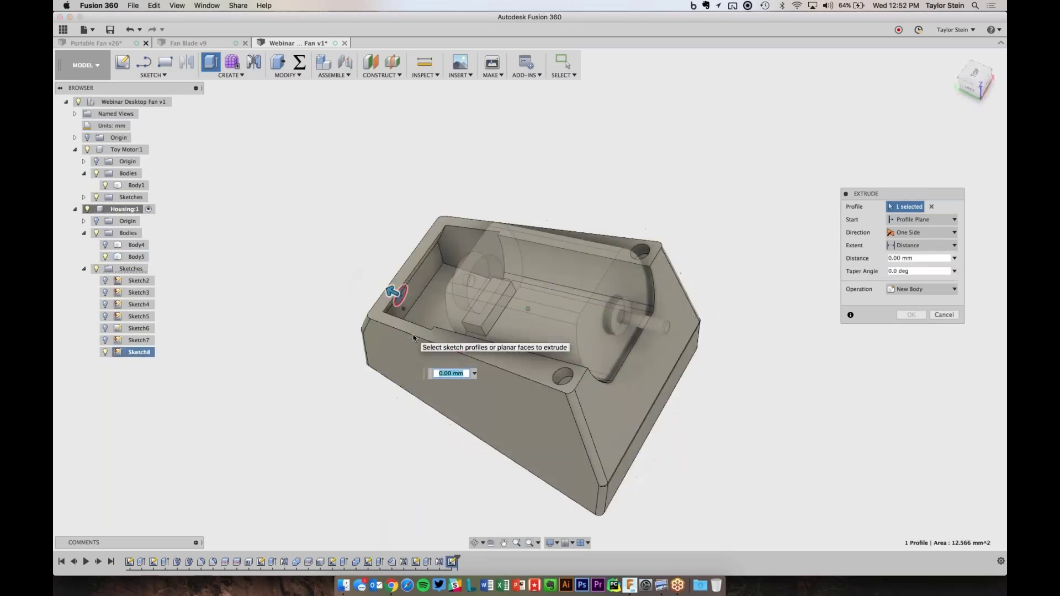
click(946, 247)
click(916, 268)
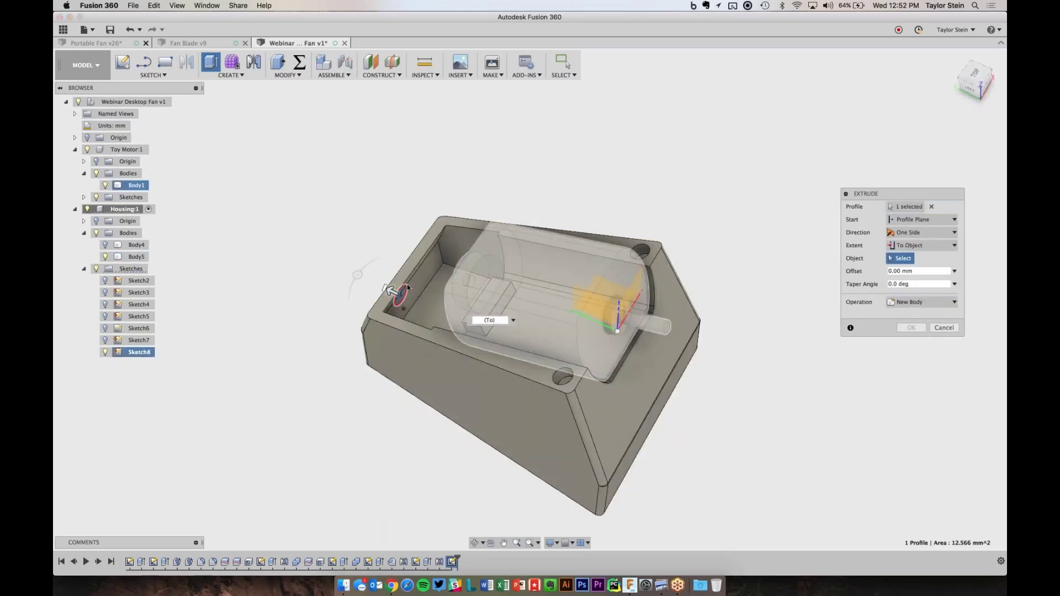
click(419, 287)
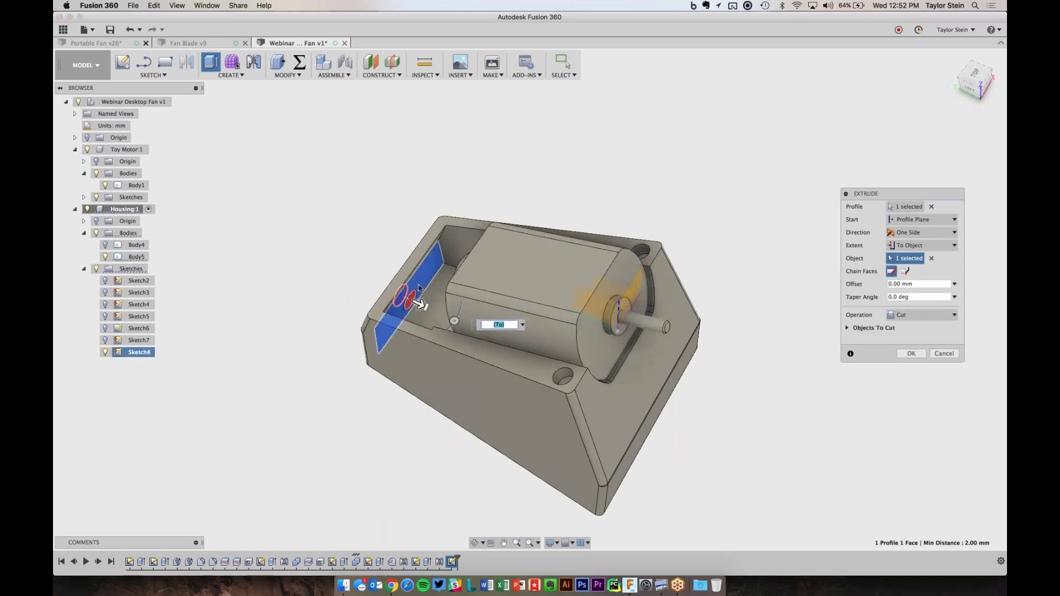
key(Return)
shift+middle_drag(367, 250, 266, 236)
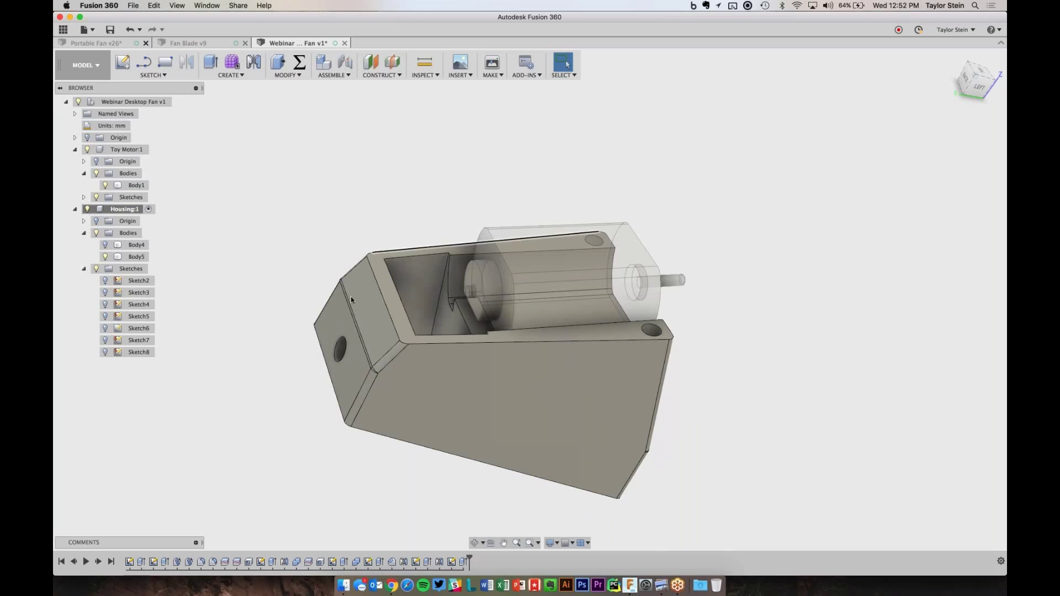
- Show Body4 and start a sketch on the housing's front face around the motor opening
click(104, 246)
shift+scroll(393, 118, left, 5)
shift+scroll(393, 119, down, 5)
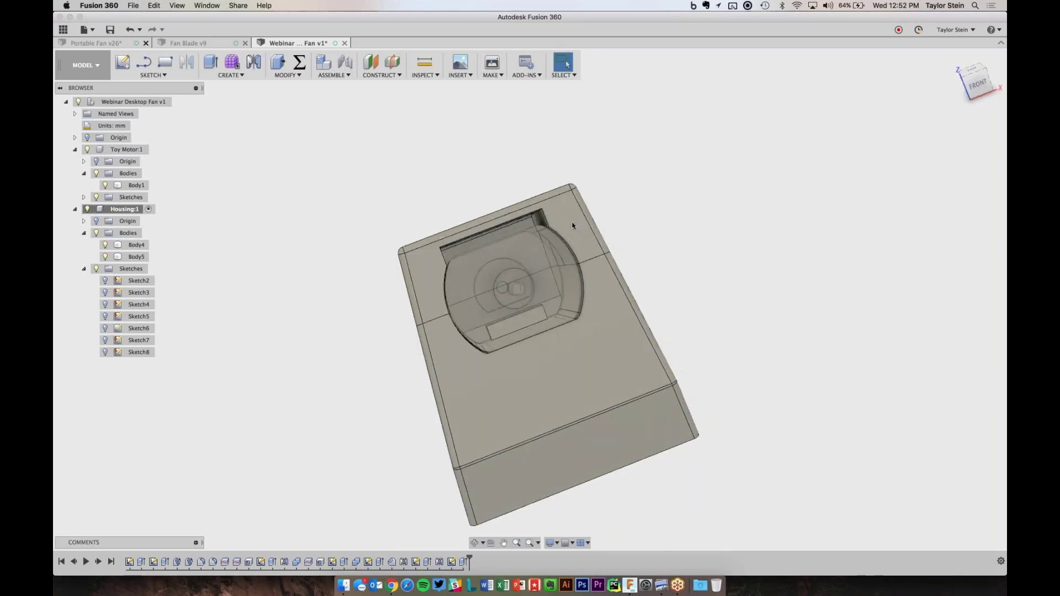
shift+scroll(564, 217, up, 10)
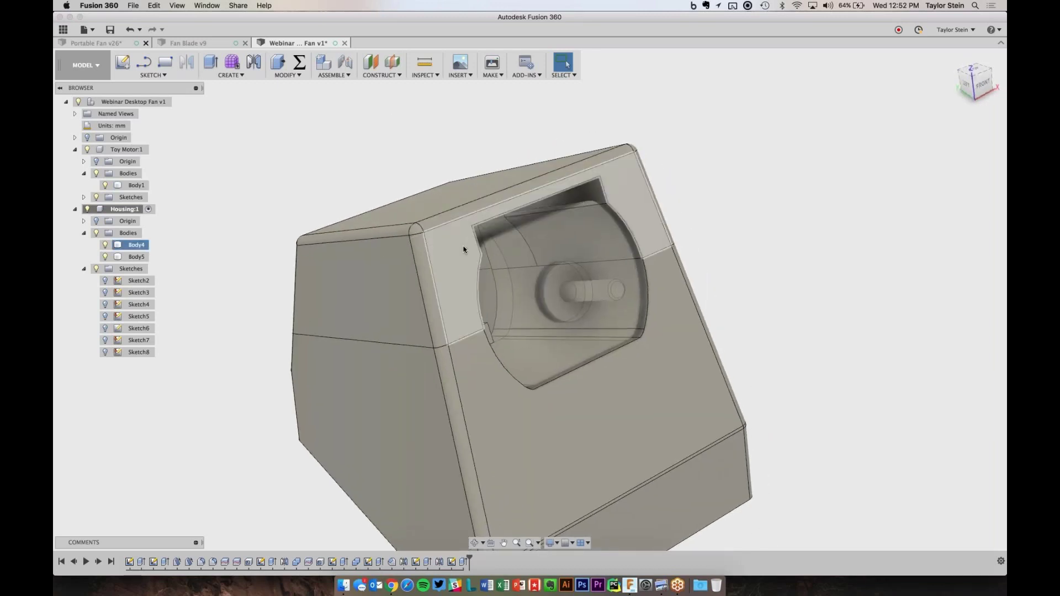
click(122, 62)
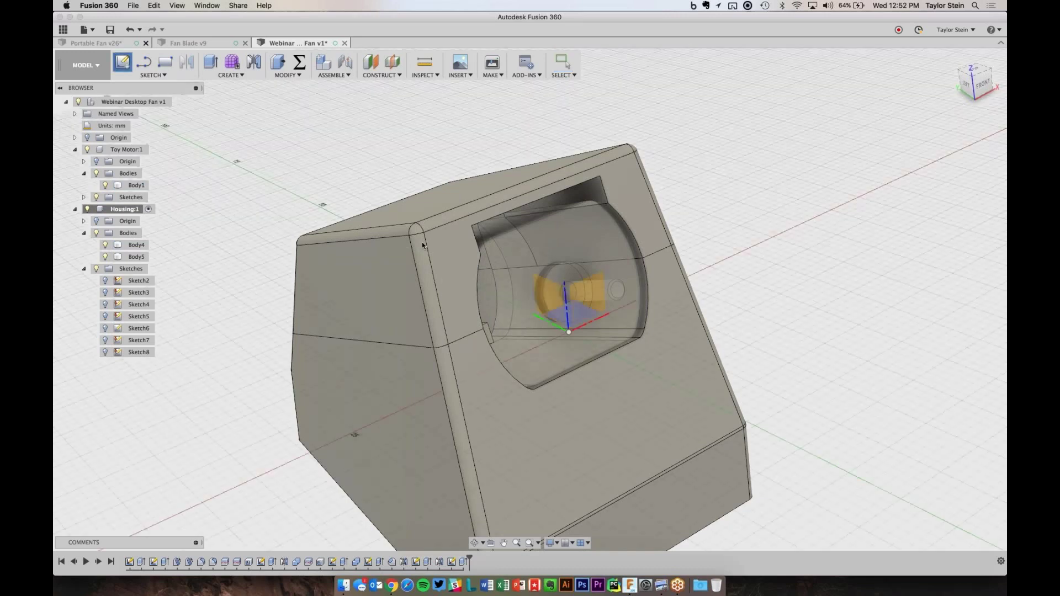
click(552, 290)
key(a)
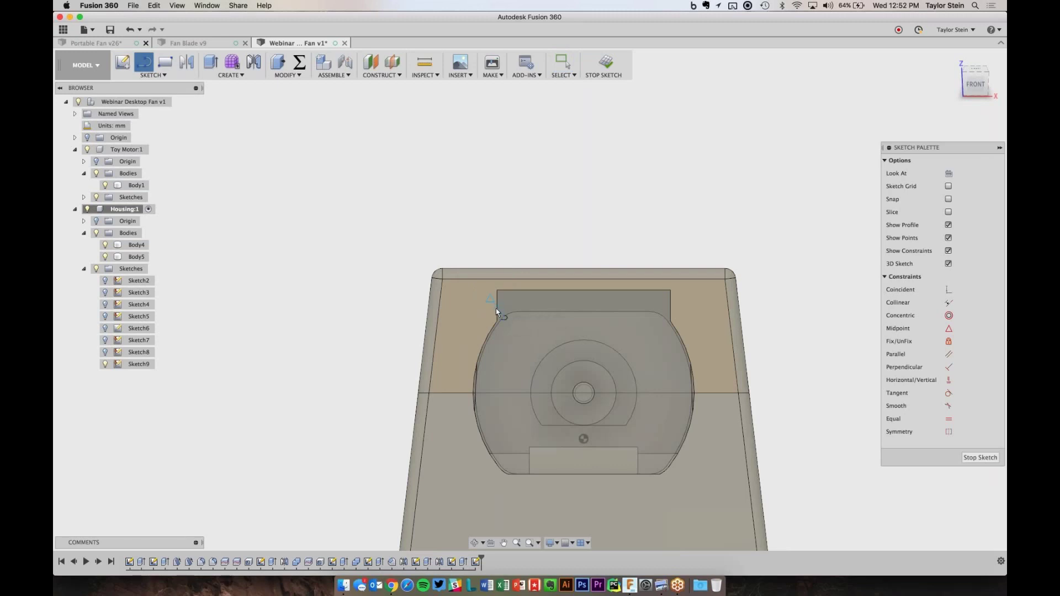
key(o)
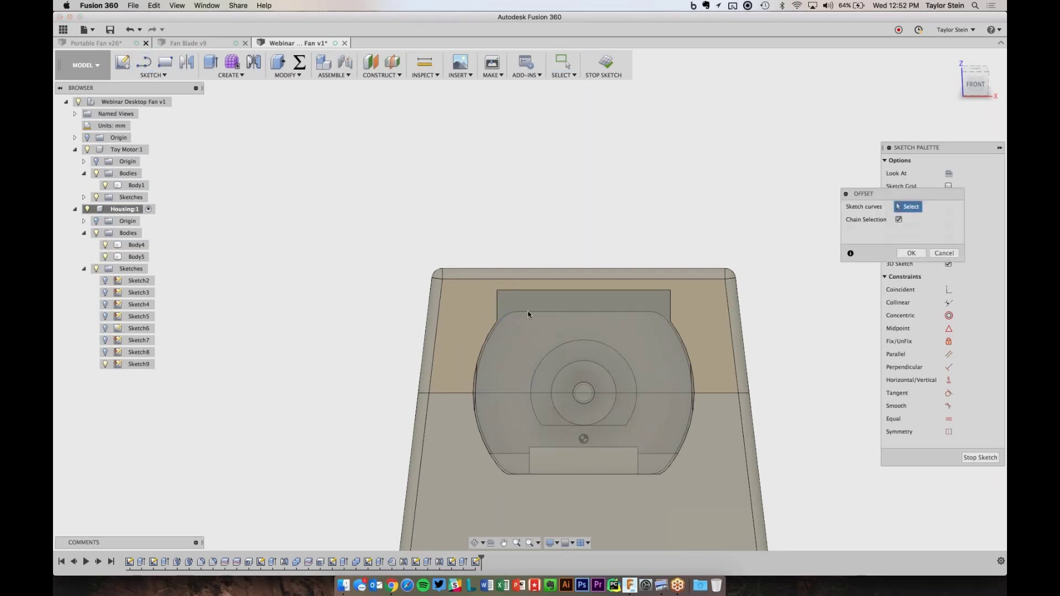
click(944, 253)
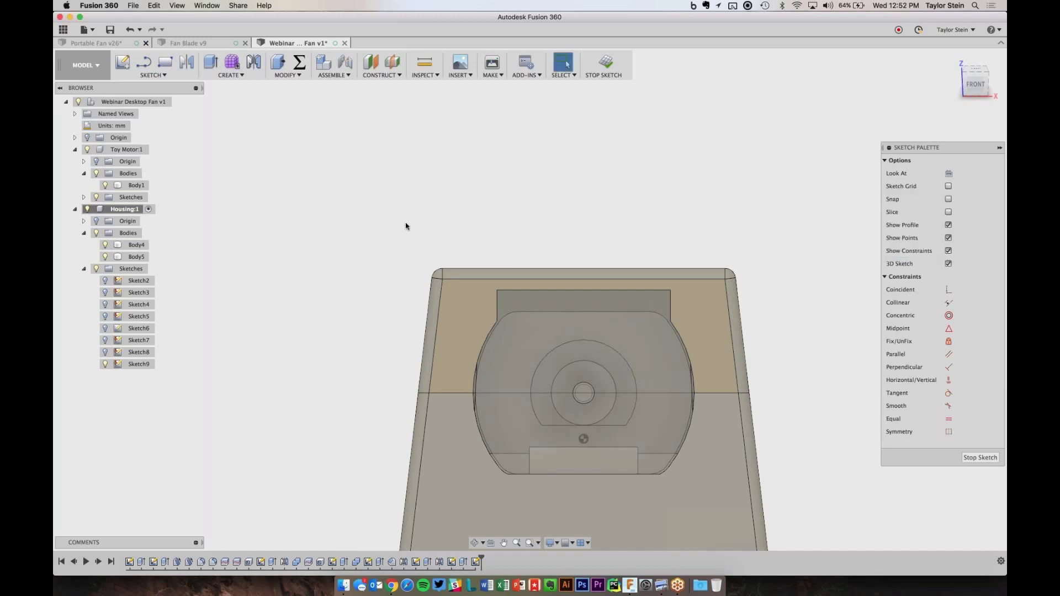
- Project the motor body's outline into the front face sketch using the body selection filter
click(155, 75)
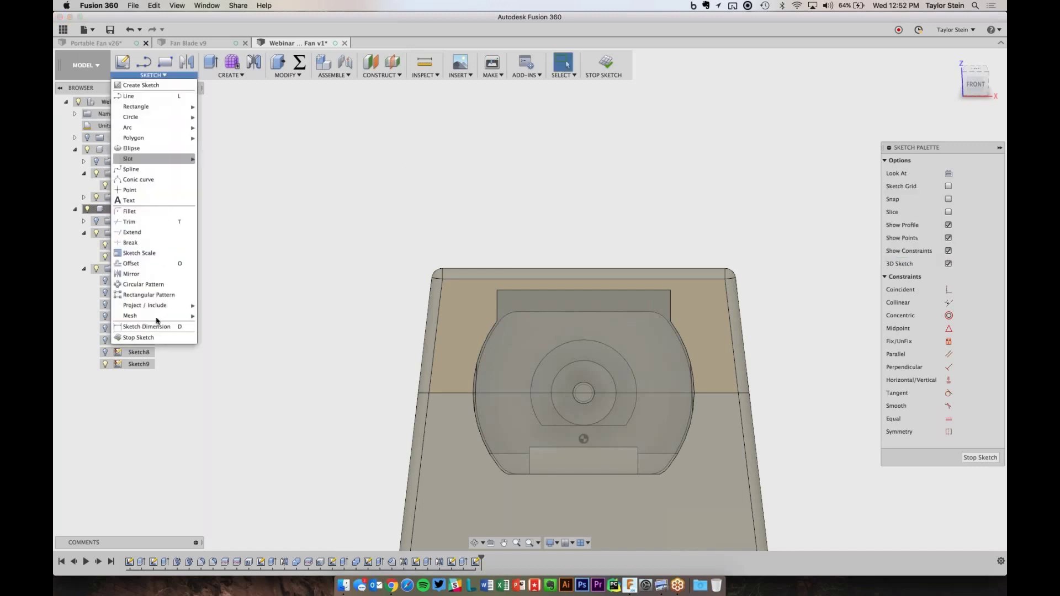
mouse_move(160, 307)
click(214, 307)
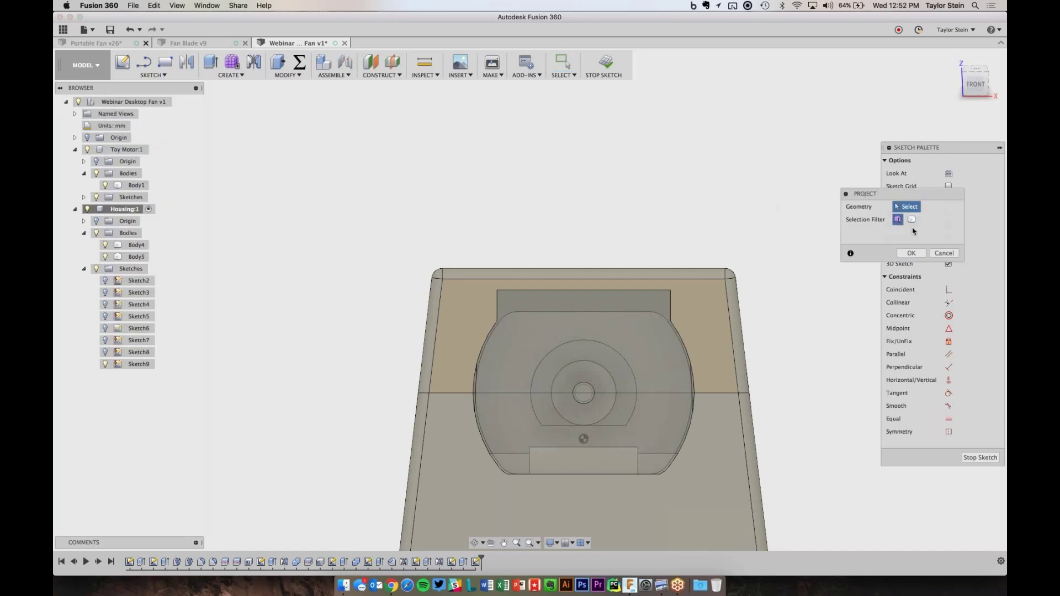
click(634, 368)
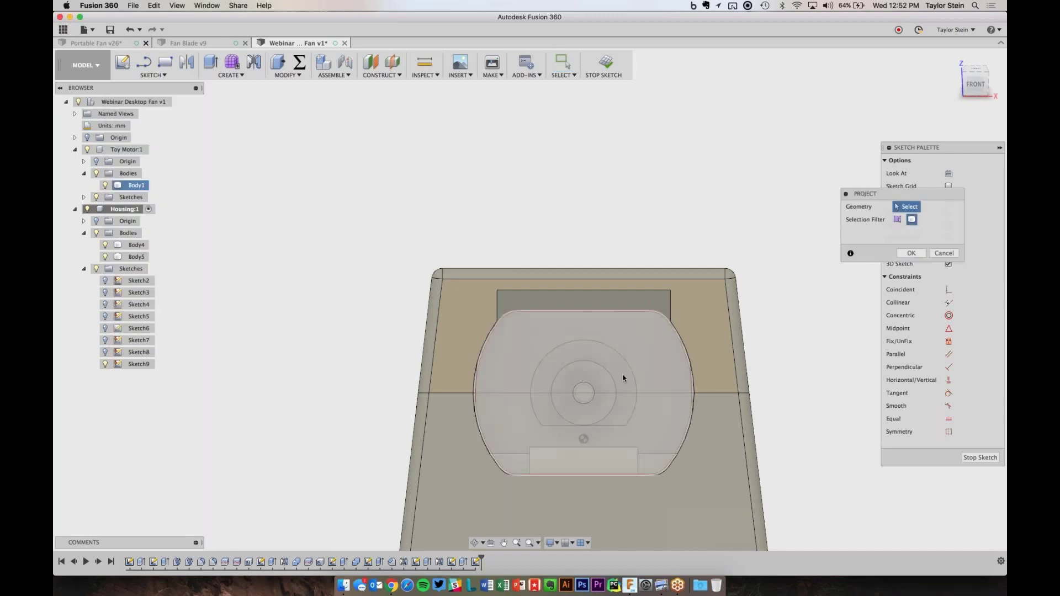
key(Return)
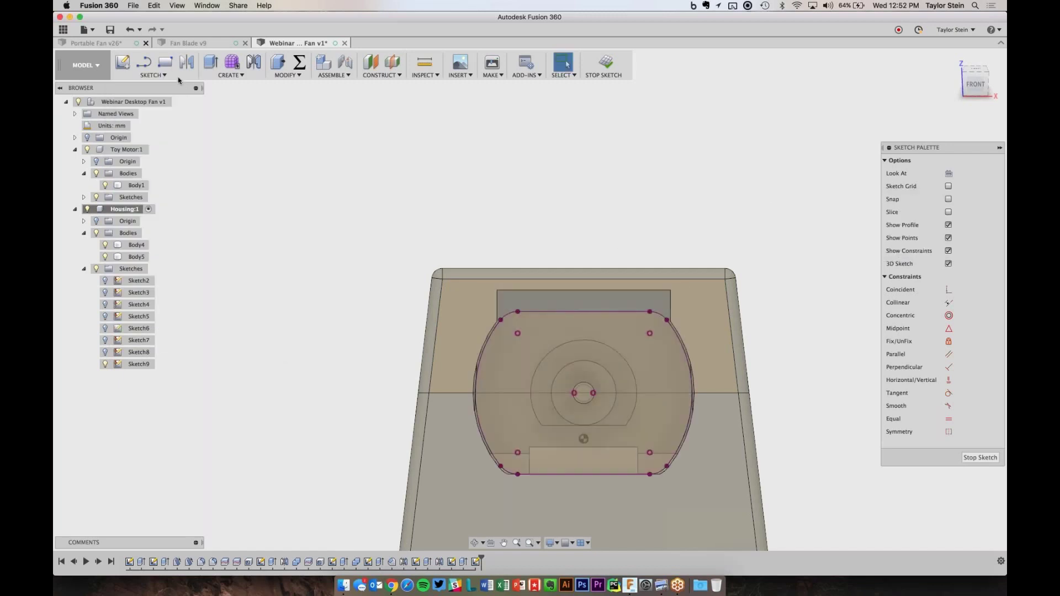
click(177, 76)
click(188, 263)
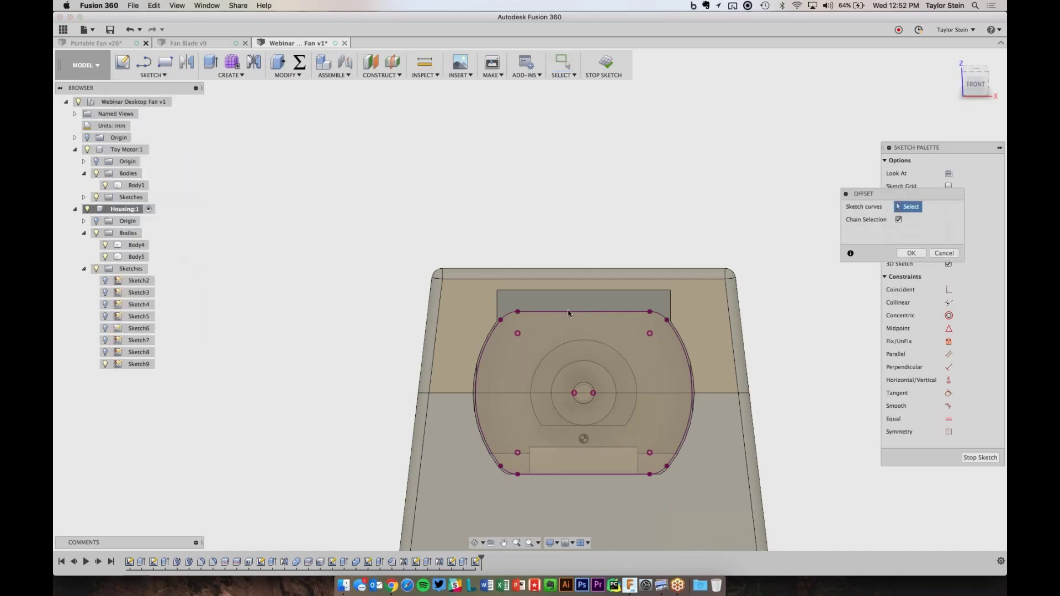
click(569, 313)
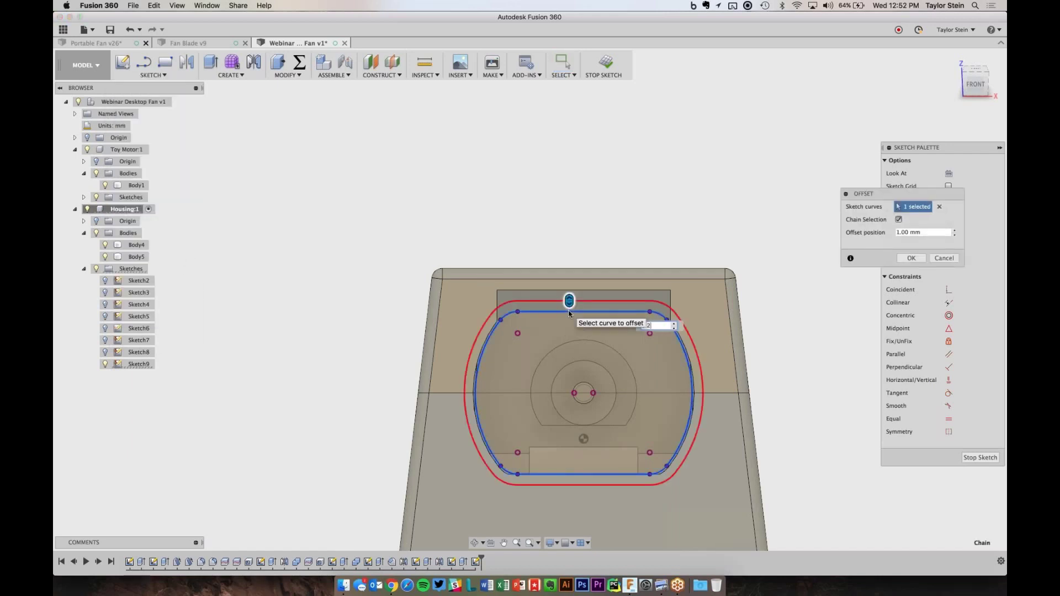
key(Escape)
- Finish the sketch and extrude the narrow gap profile above the motor outline by -10 mm, joining it to the housing
click(608, 62)
key(e)
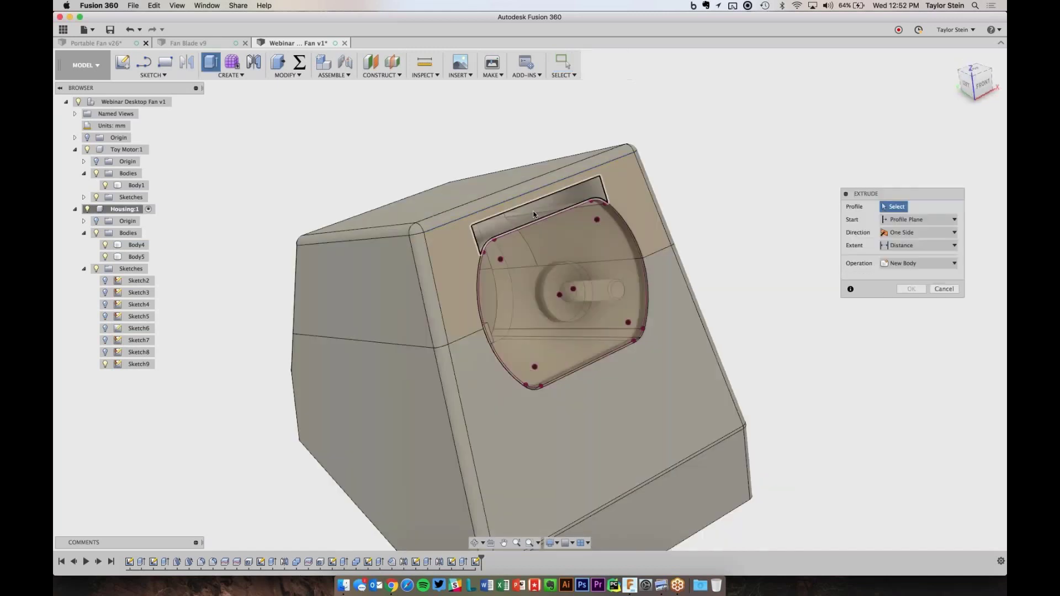
click(546, 213)
shift+middle_drag(547, 213, 525, 219)
text(-10)
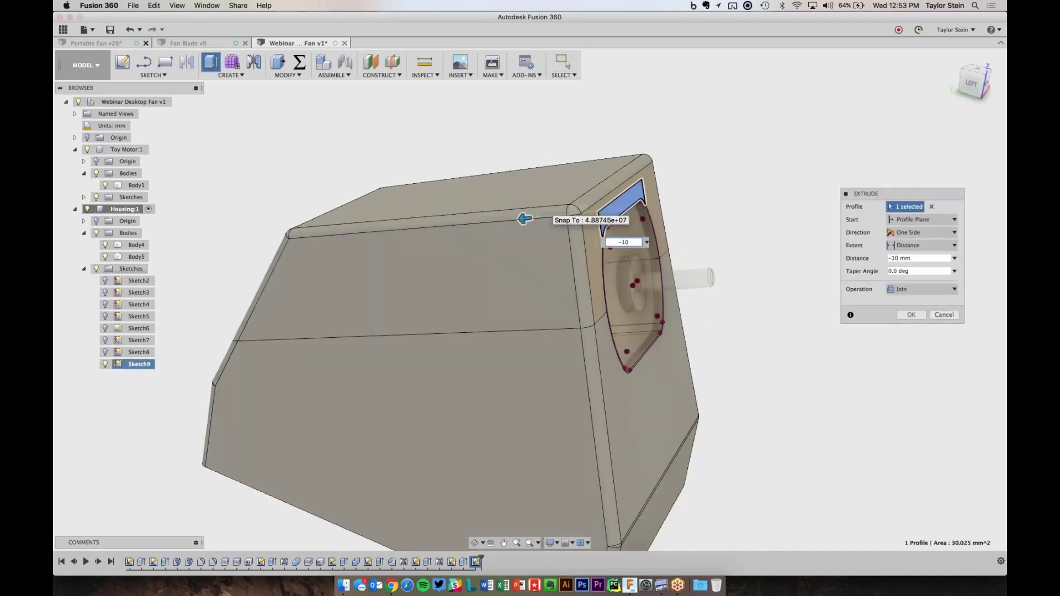
key(Return)
shift+scroll(641, 360, left, 5)
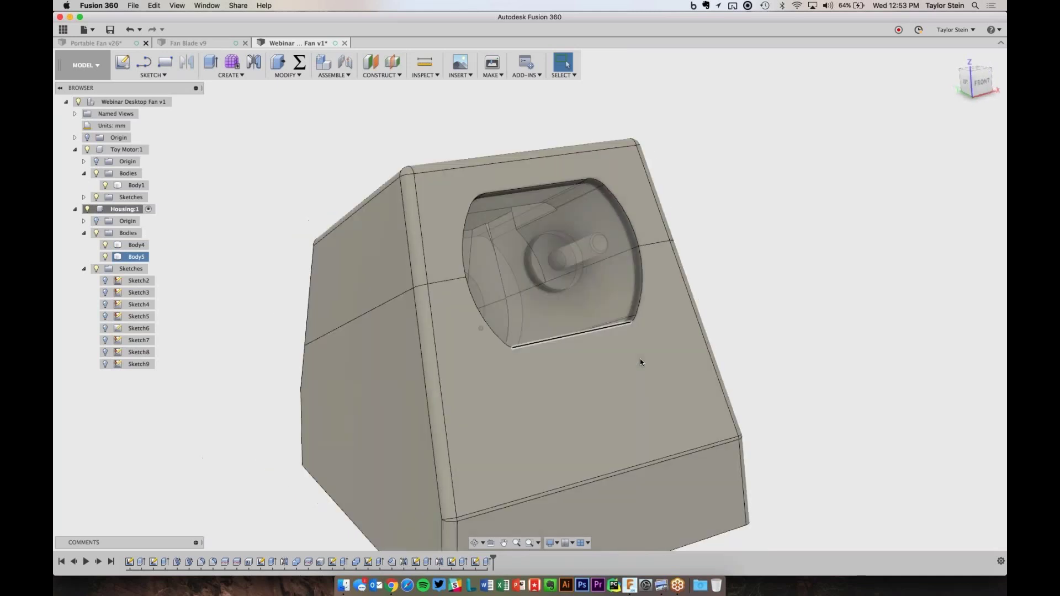
- Hide the motor body and Body5, and examine the upper housing half from the front and underside
click(105, 186)
click(105, 186)
click(105, 257)
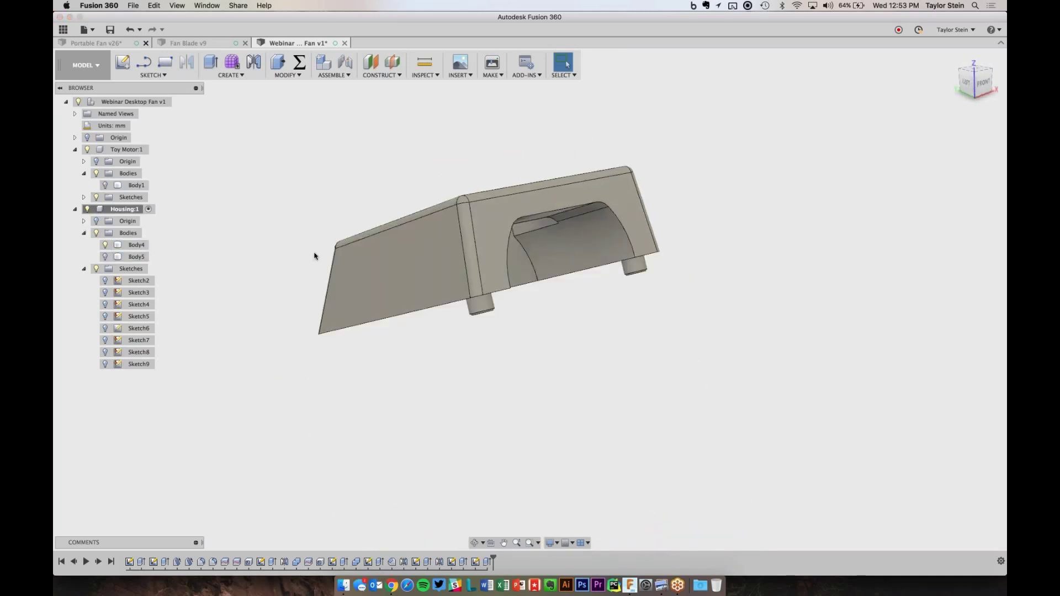
shift+middle_drag(313, 253, 315, 255)
shift+scroll(314, 255, up, 10)
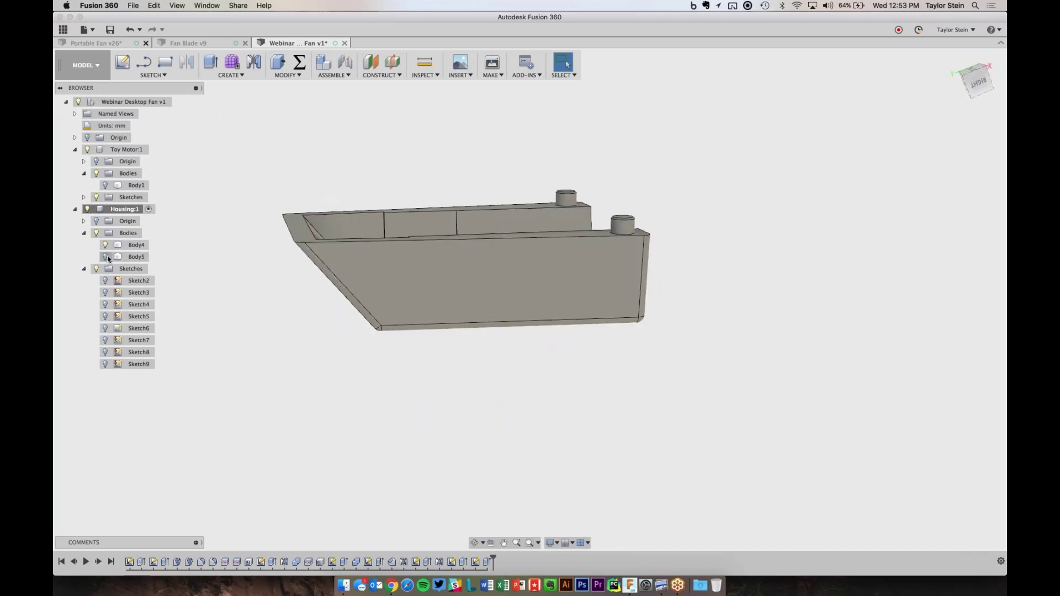
- Show Body5, hide Body4, and examine the interior of the lower housing half
click(107, 256)
click(104, 245)
click(320, 237)
shift+scroll(319, 236, left, 10)
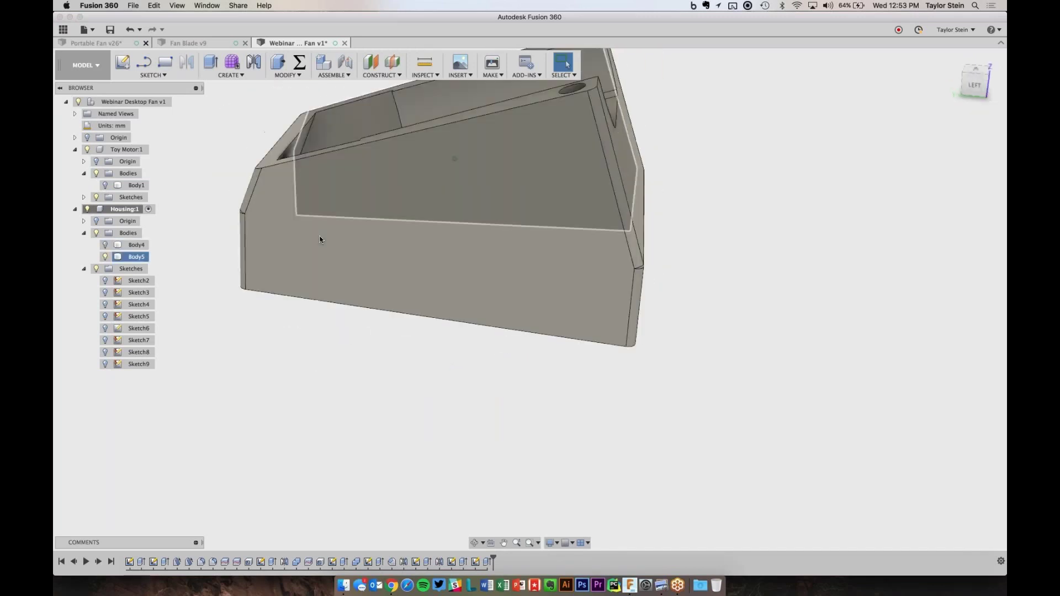
shift+scroll(429, 235, up, 10)
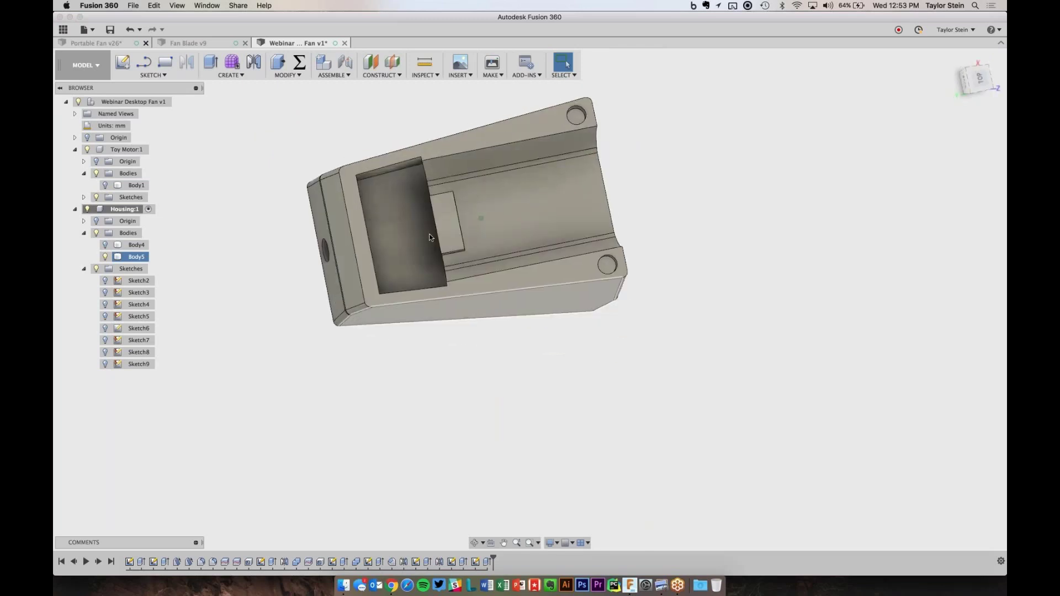
- Show Body4 and the motor body, and activate the top-level Webinar Desktop Fan component
click(105, 244)
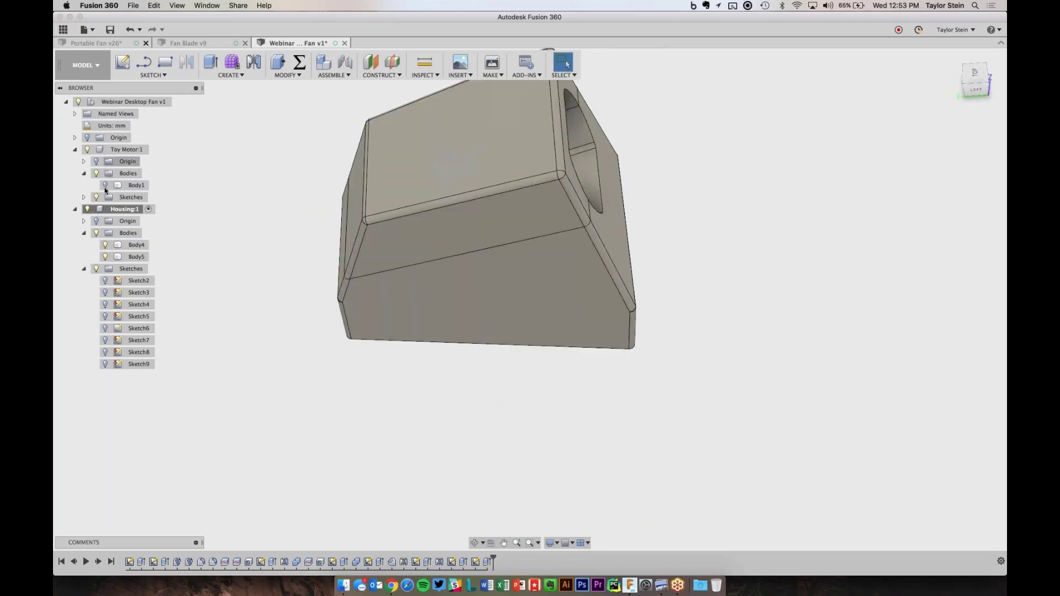
click(105, 185)
shift+scroll(315, 207, up, 10)
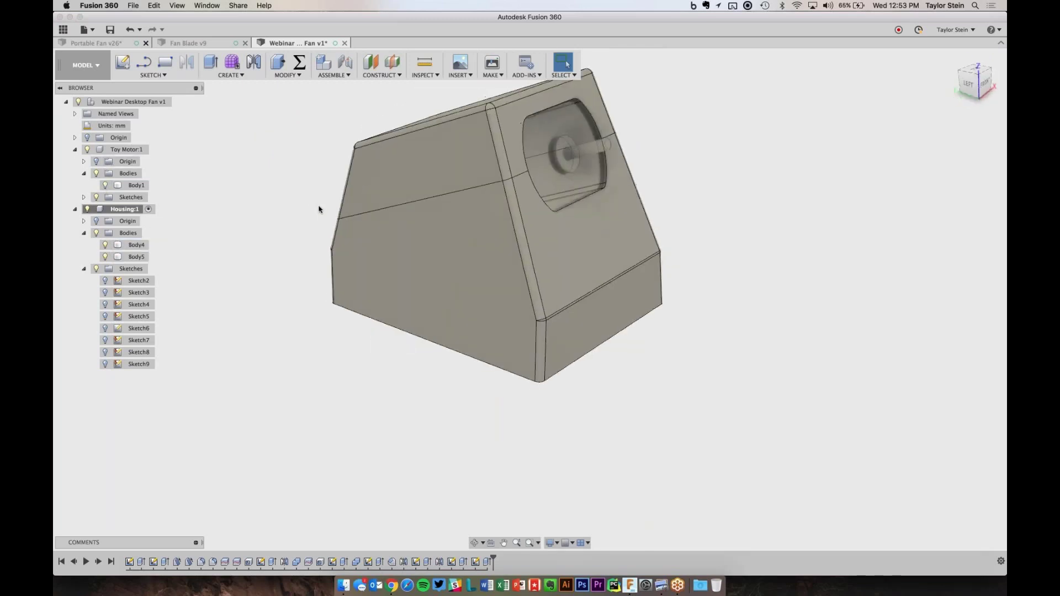
click(181, 102)
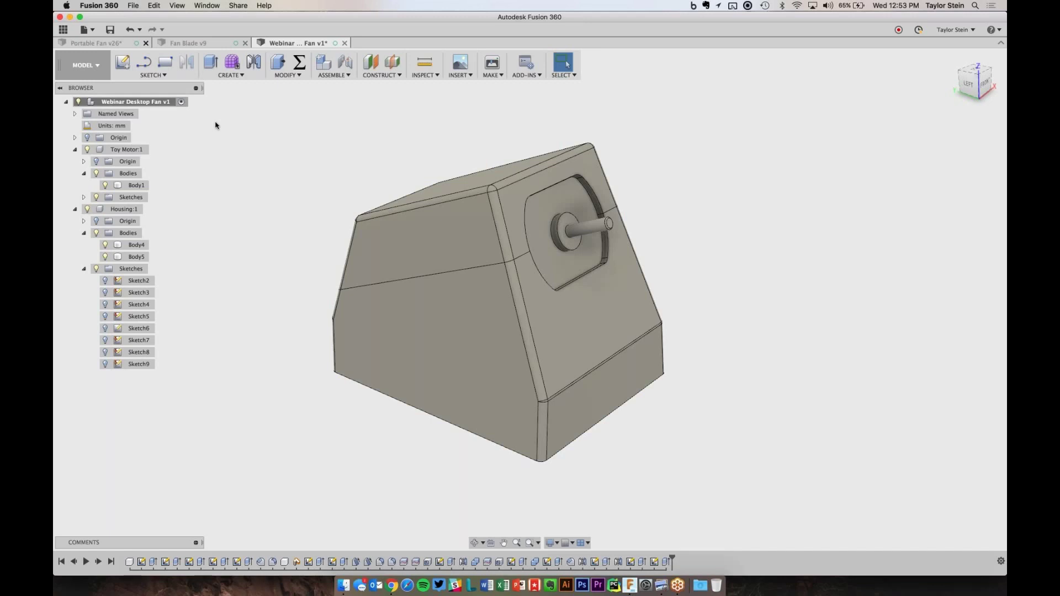
- Bring up the Fan Blade design, switch to Chrome, and examine its shared A360 page and download formats, including Fusion 360 Archive
click(218, 42)
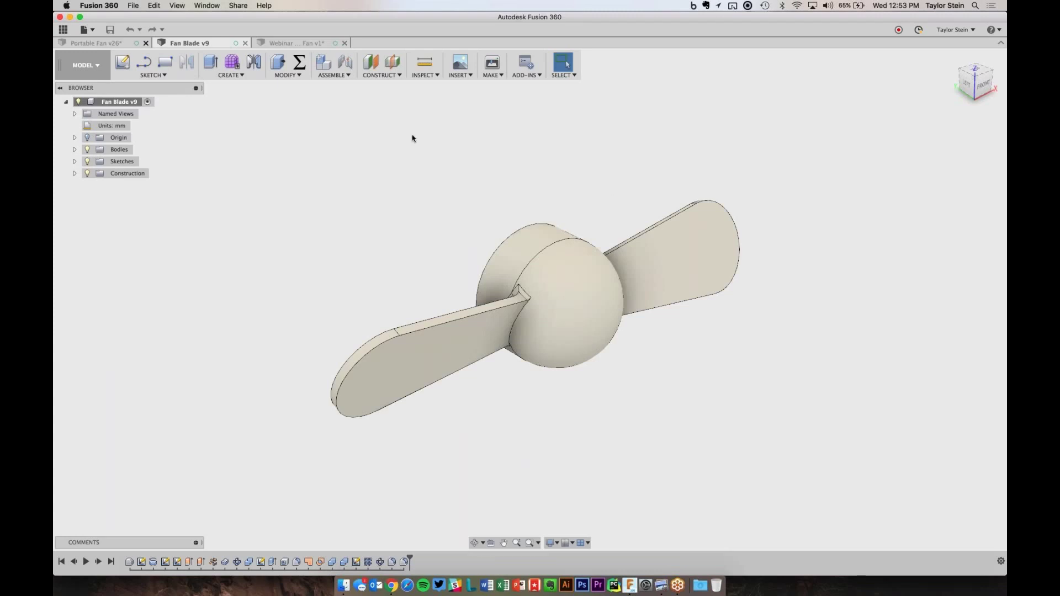
key(super+Tab)
key(super+Tab)
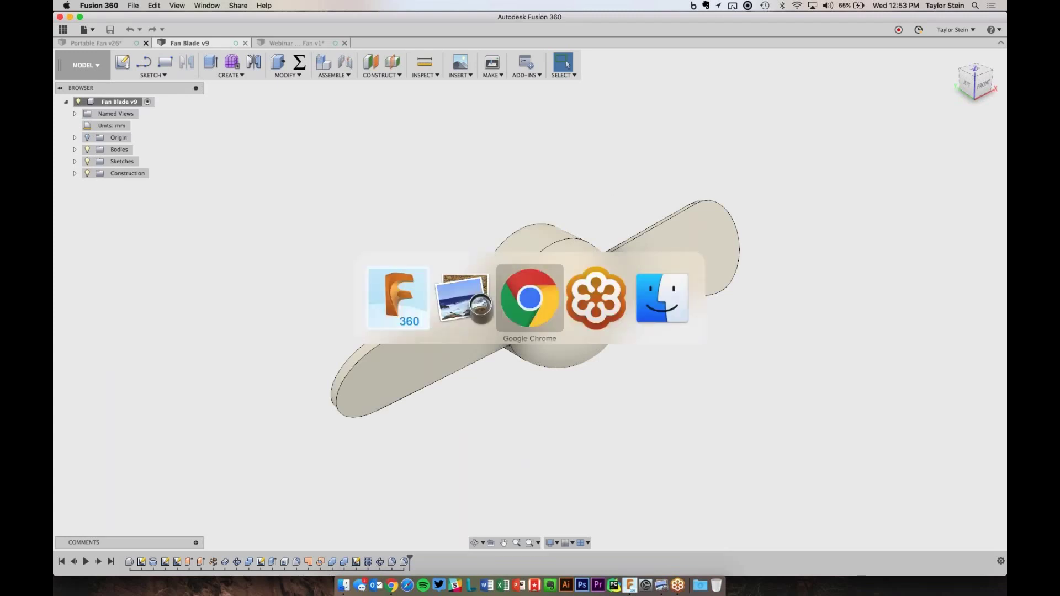
key(ctrl+Tab)
drag(566, 284, 549, 70)
key(super+Tab)
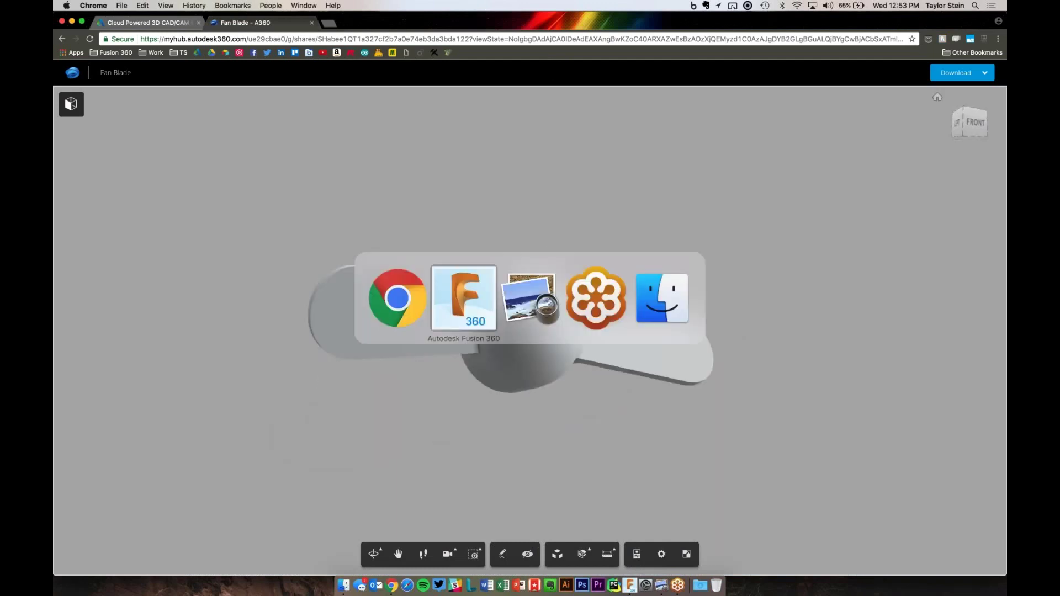
drag(601, 272, 753, 291)
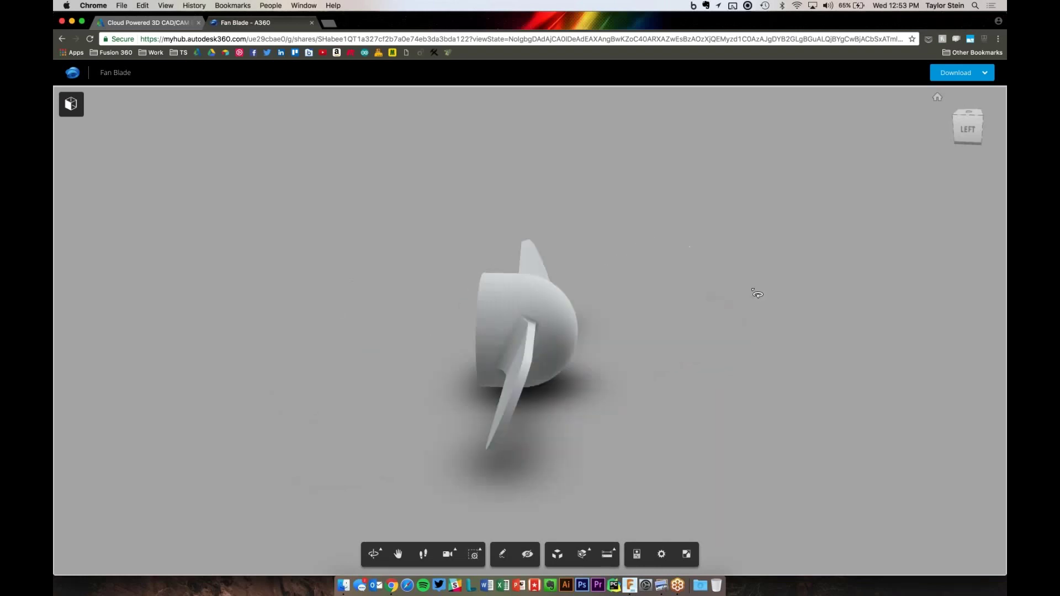
drag(635, 299, 795, 188)
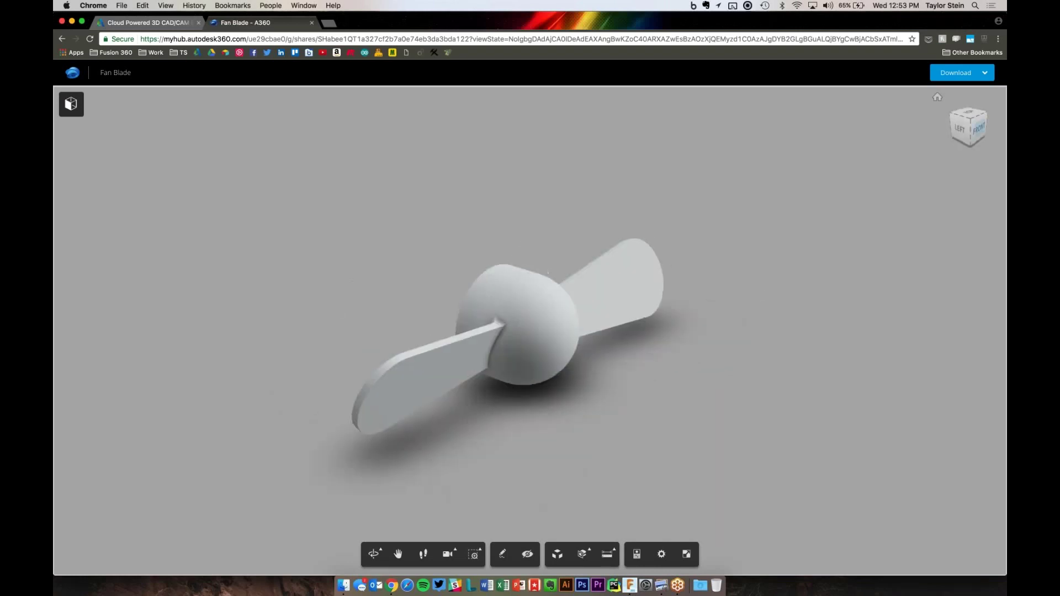
click(957, 75)
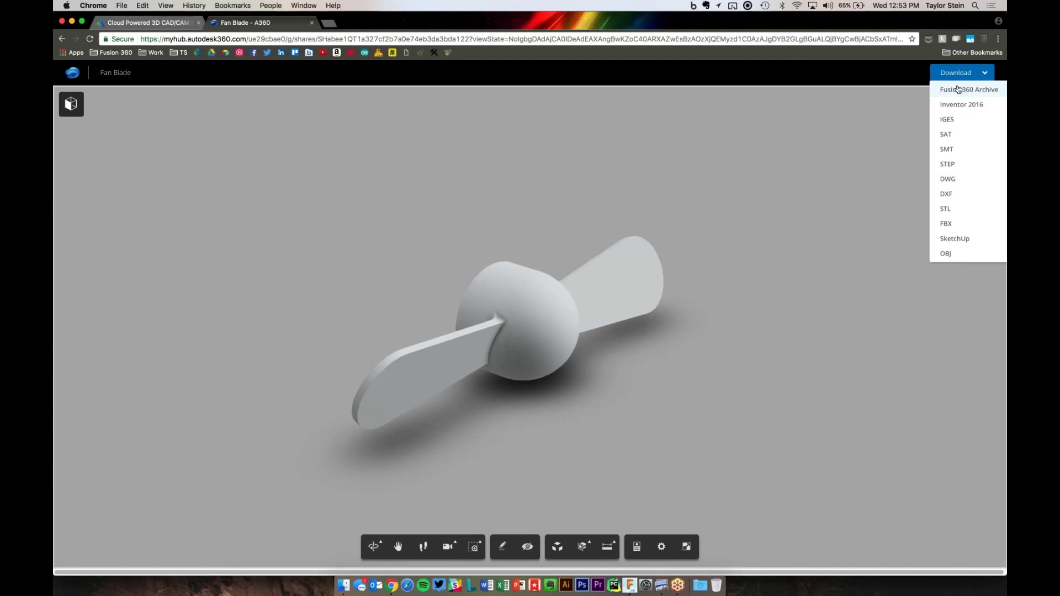
click(958, 89)
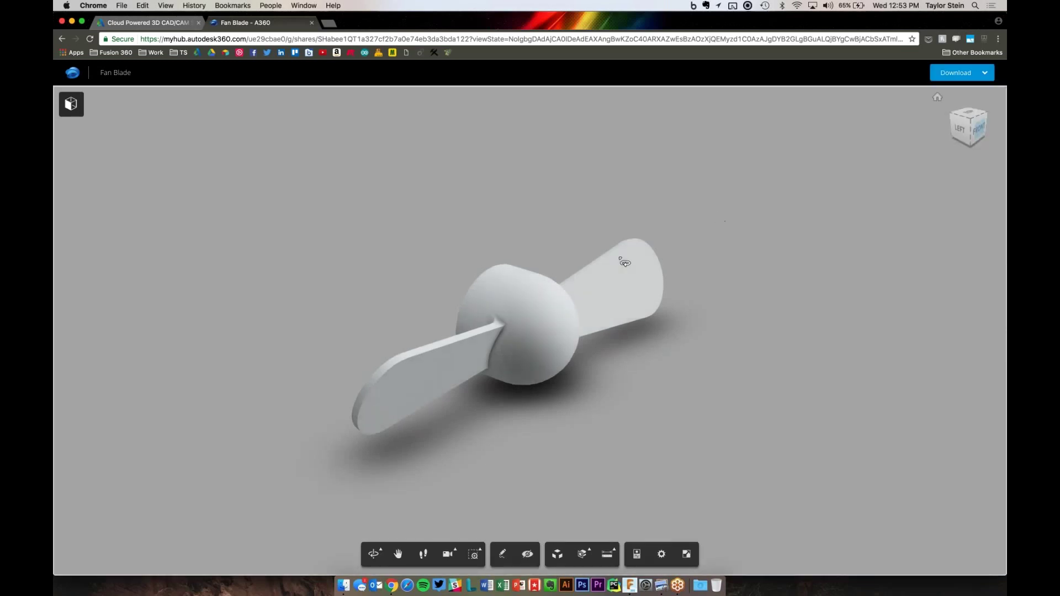
- Switch back to Fusion 360 and copy the public share link of the Fan Blade design from the project data
click(632, 590)
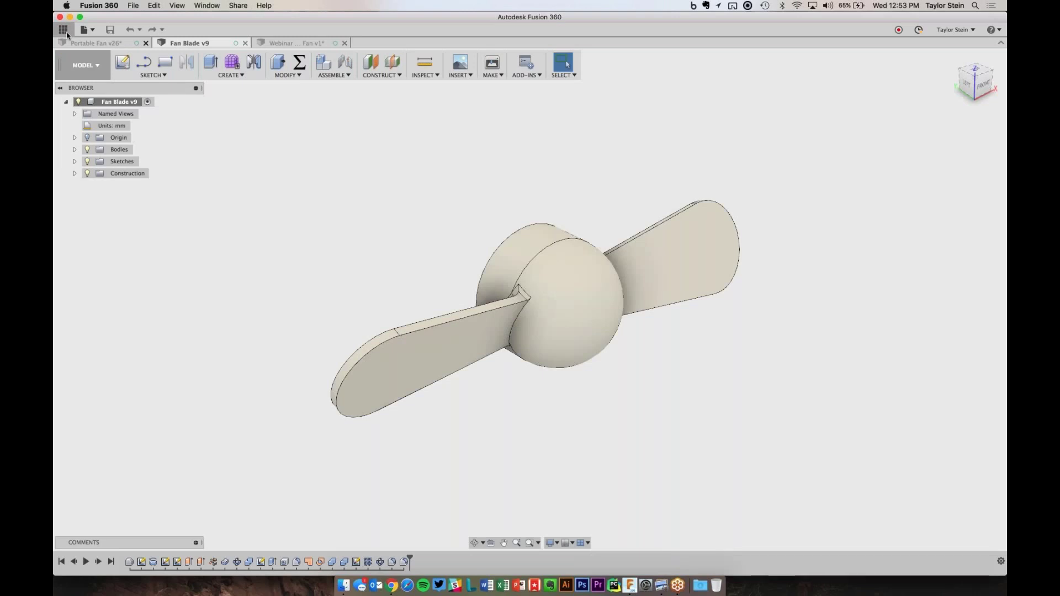
click(65, 32)
right_click(159, 194)
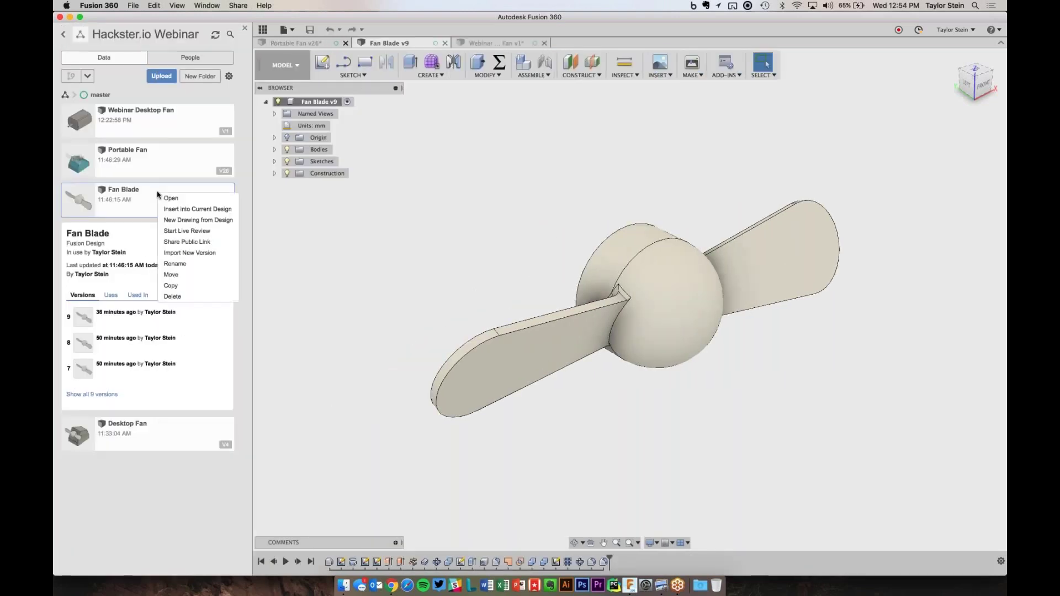
click(184, 244)
click(653, 301)
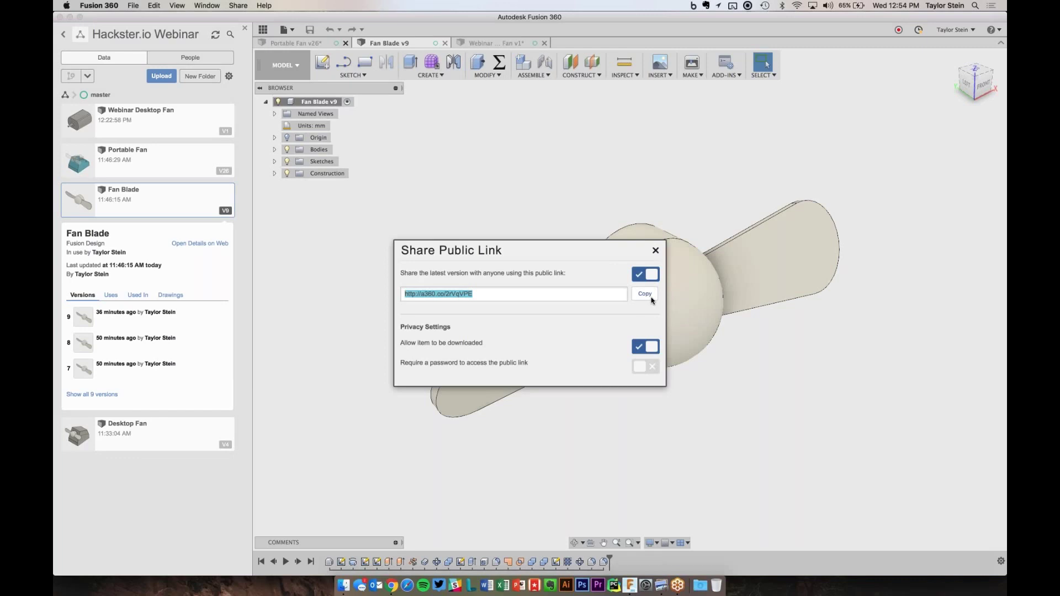
click(654, 251)
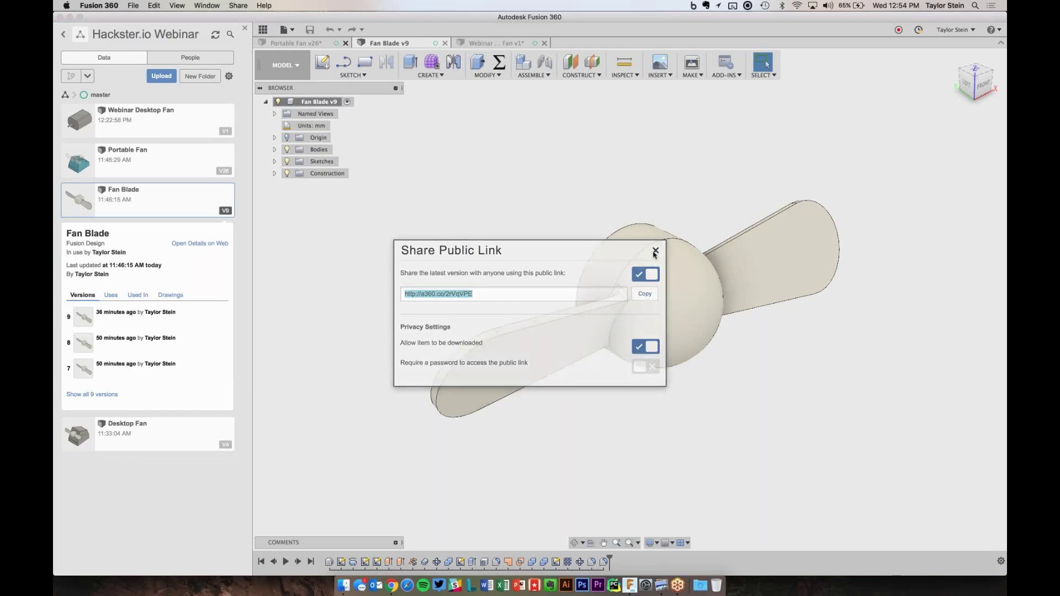
click(1000, 40)
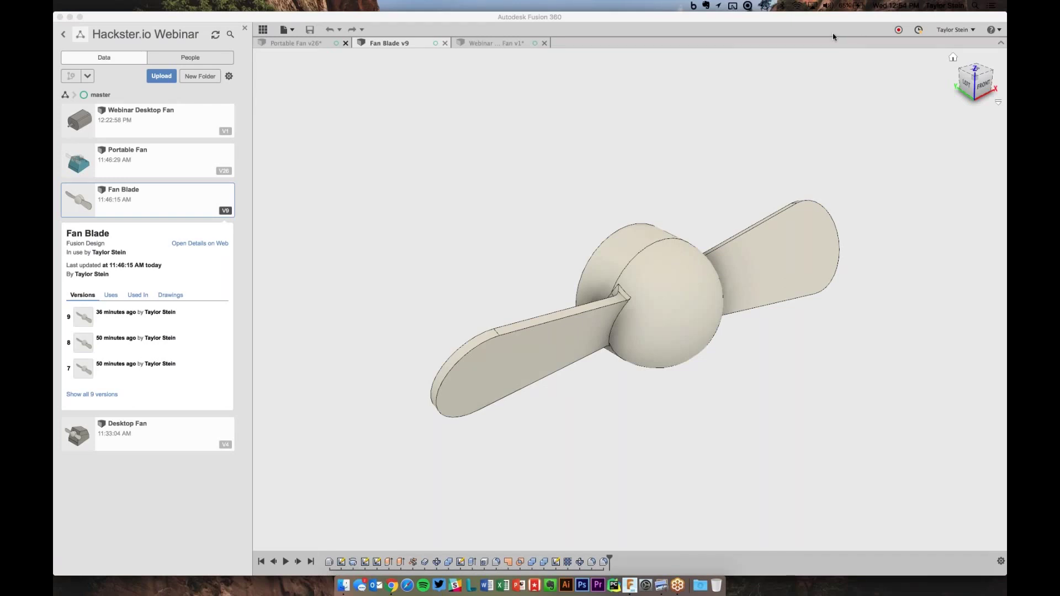
click(724, 138)
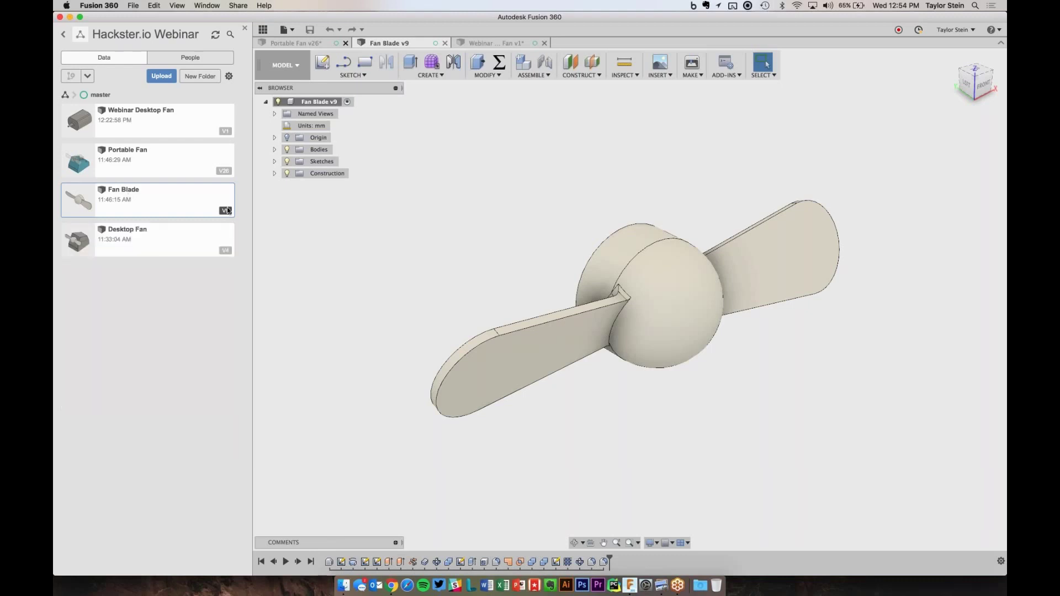
click(178, 380)
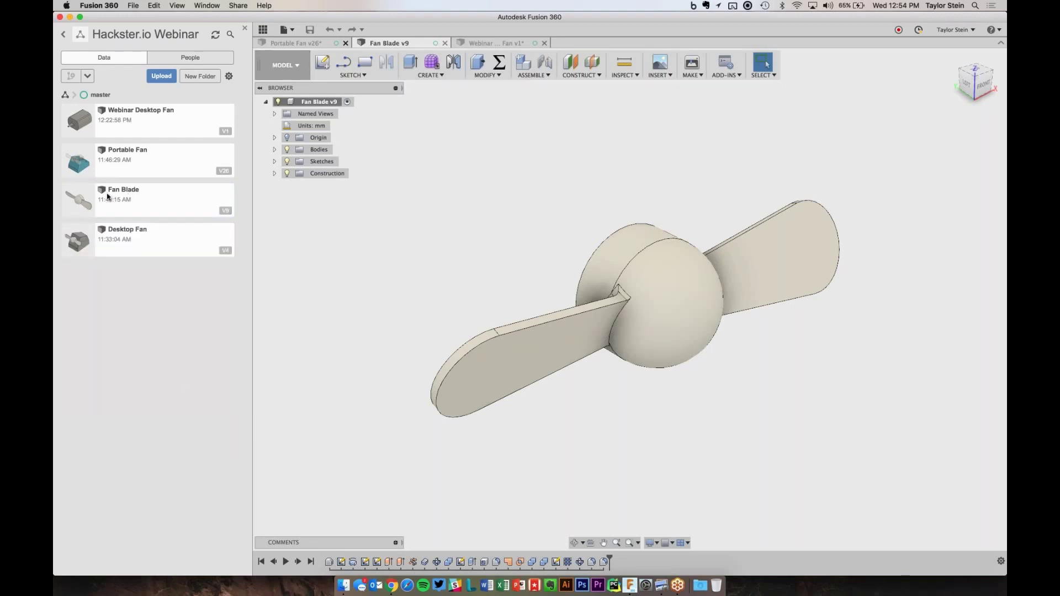
click(304, 48)
- Insert the Fan Blade into the Webinar Desktop Fan design and move it out in front of the housing
click(499, 43)
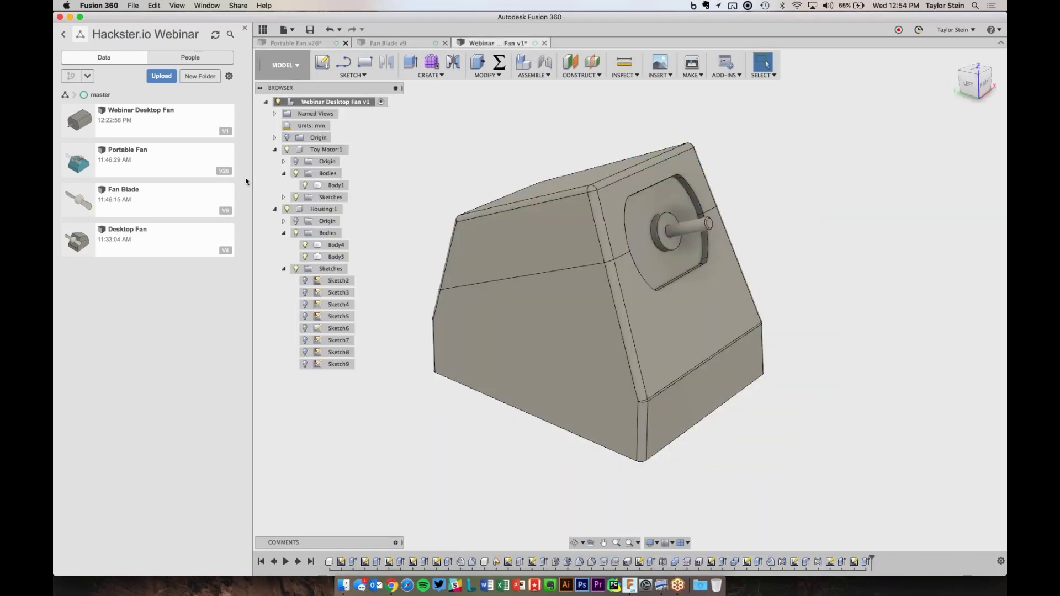
right_click(170, 203)
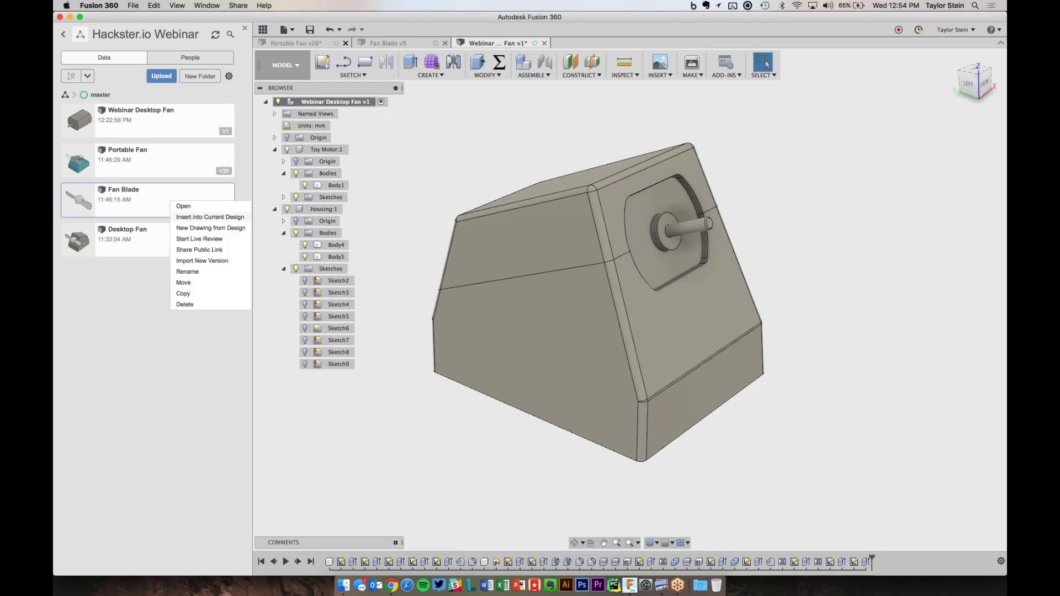
click(210, 217)
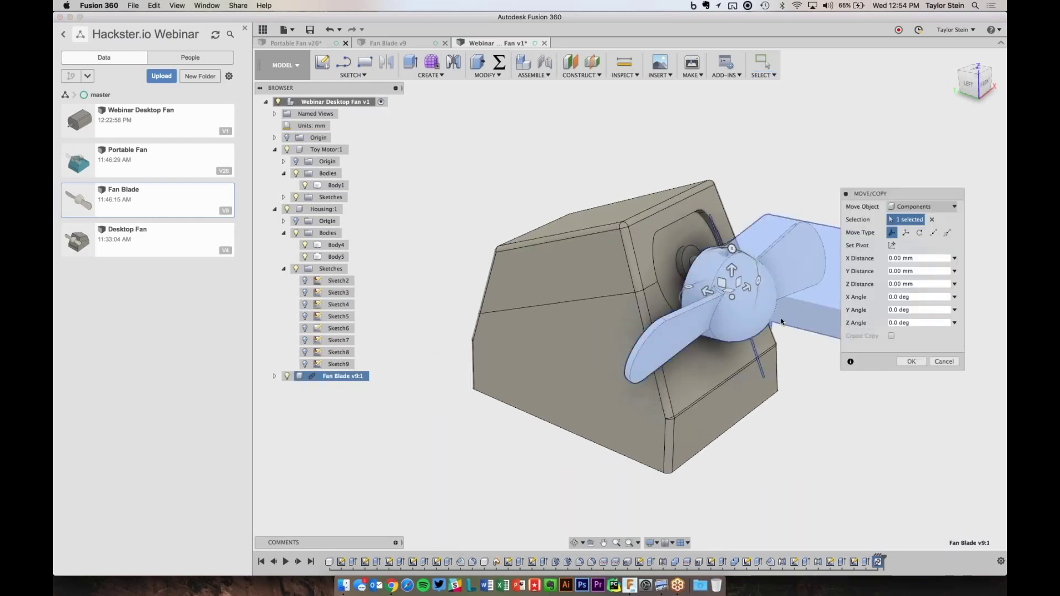
drag(707, 291, 780, 308)
click(913, 361)
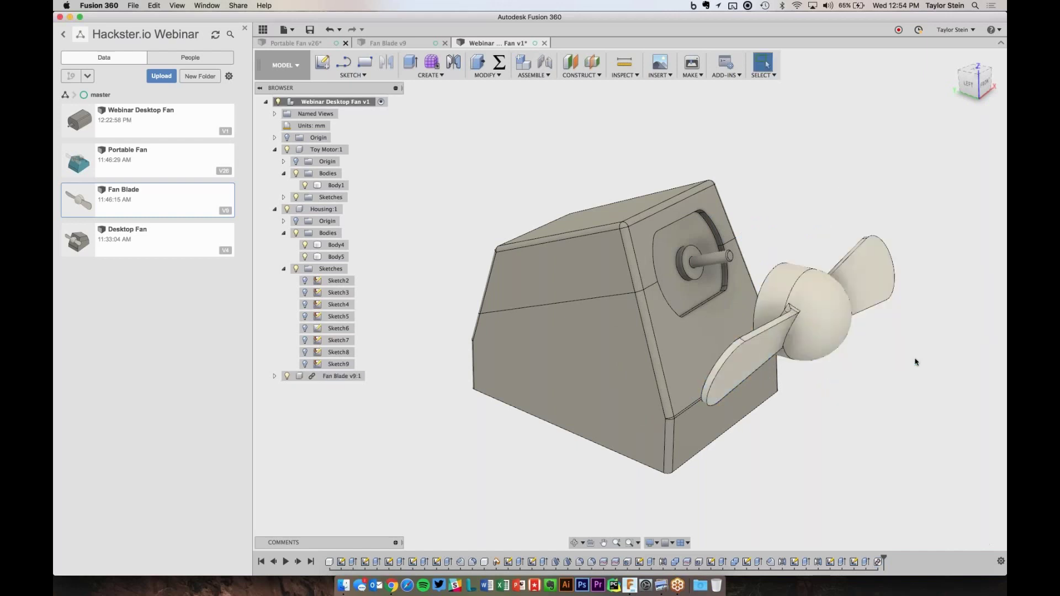
- Collapse the Housing and Toy Motor components in the browser tree, including the housing's sketches
click(284, 269)
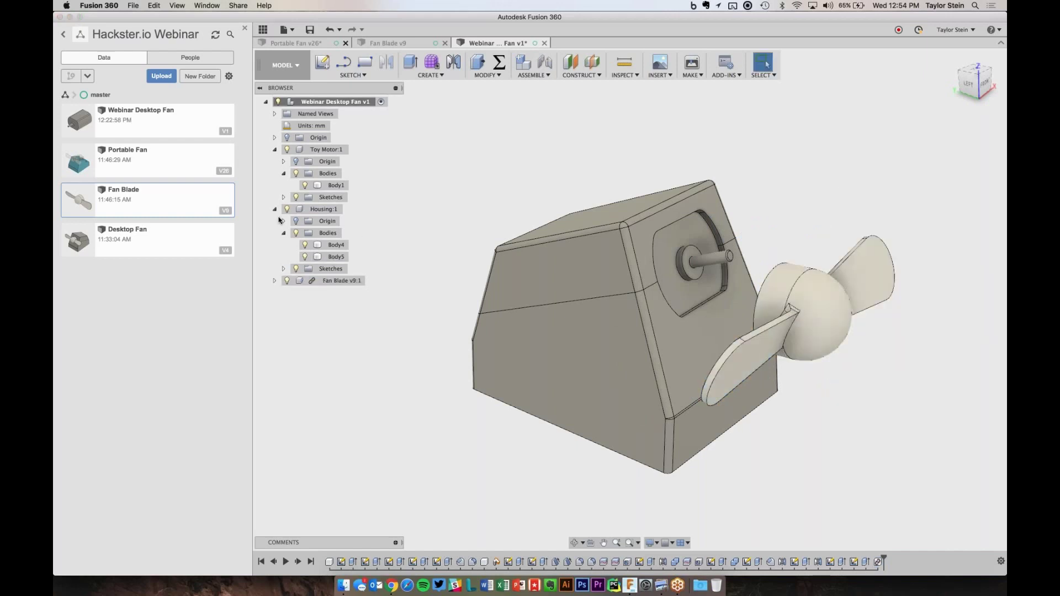
click(274, 209)
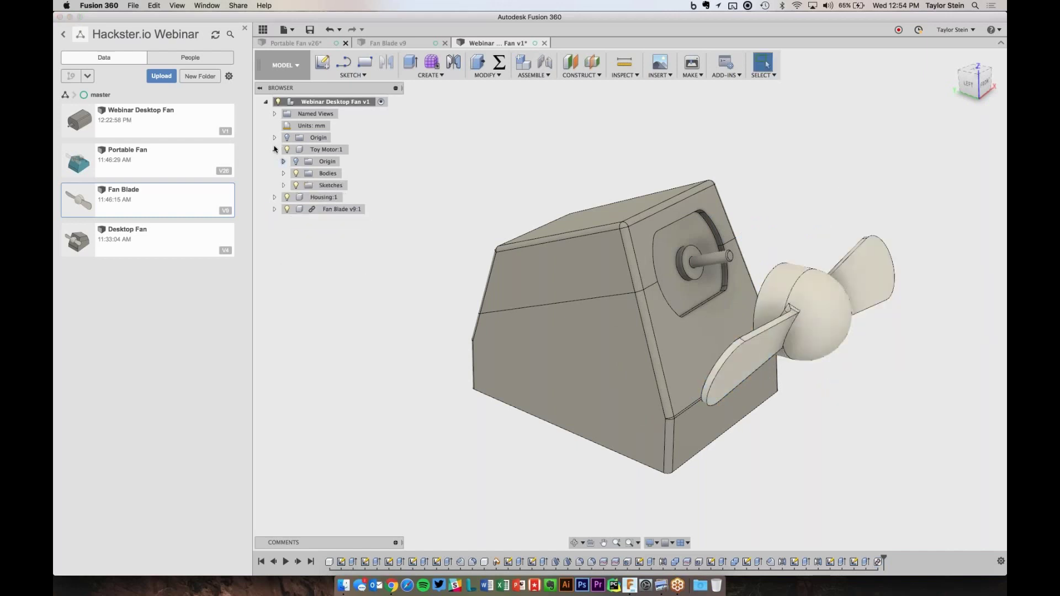
click(274, 150)
shift+scroll(458, 143, left, 10)
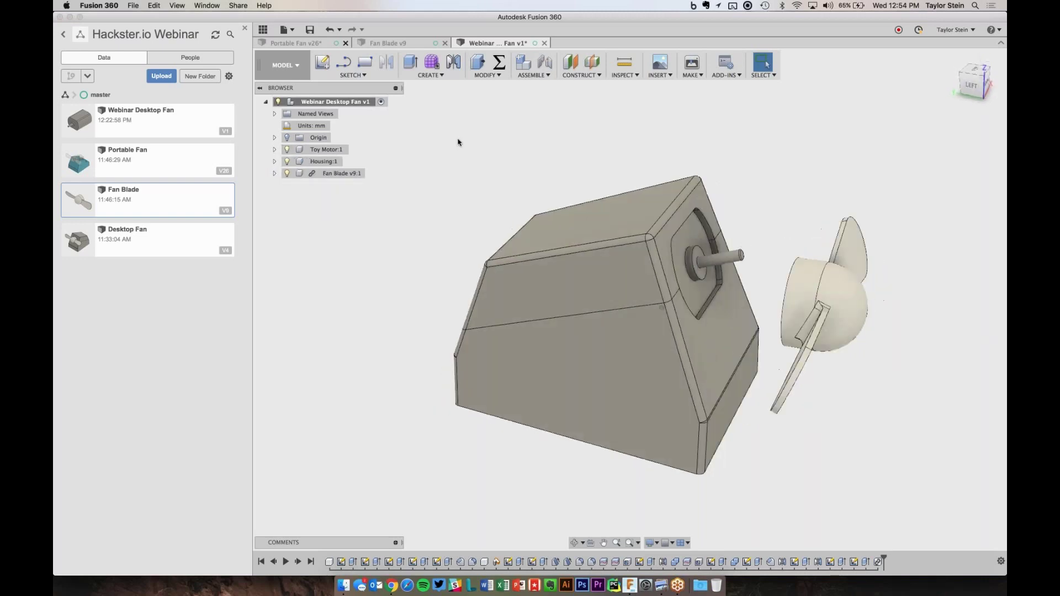
click(390, 44)
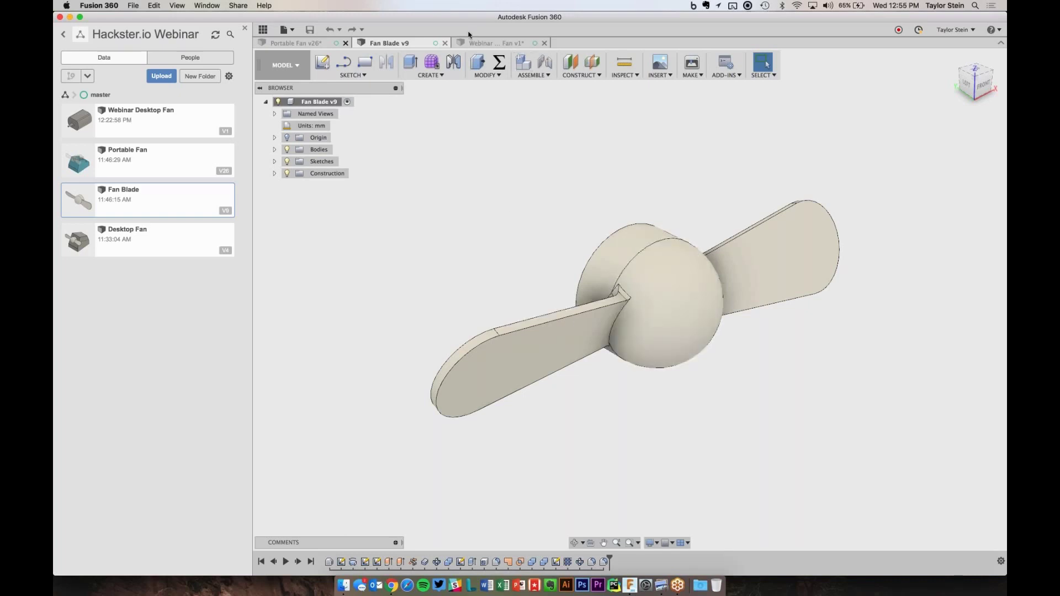
click(489, 43)
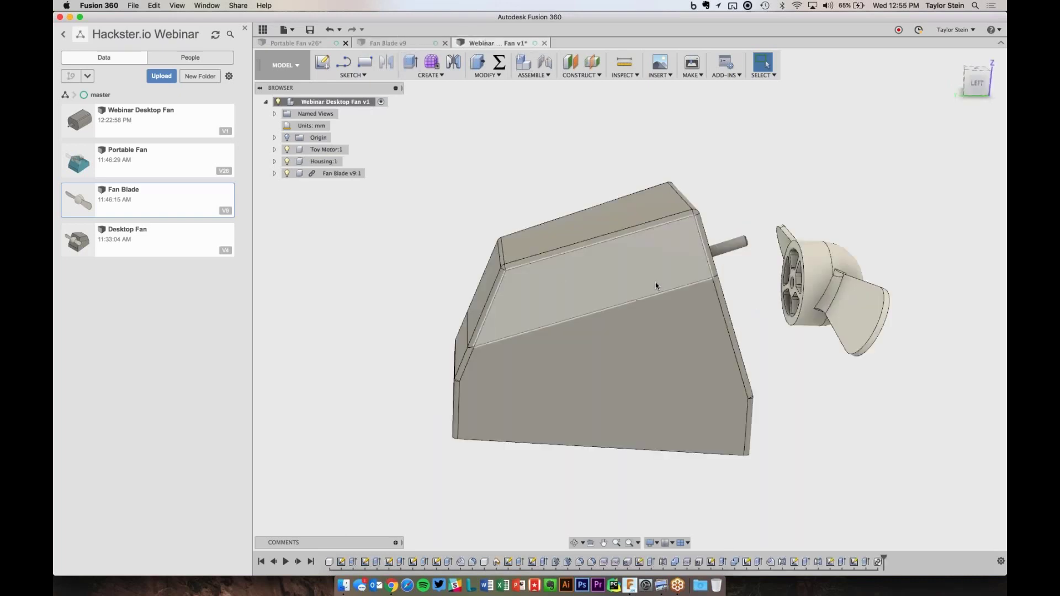
- Hide the project data and ground the Housing component, testing that it resists being moved
scroll(655, 283, right, 2)
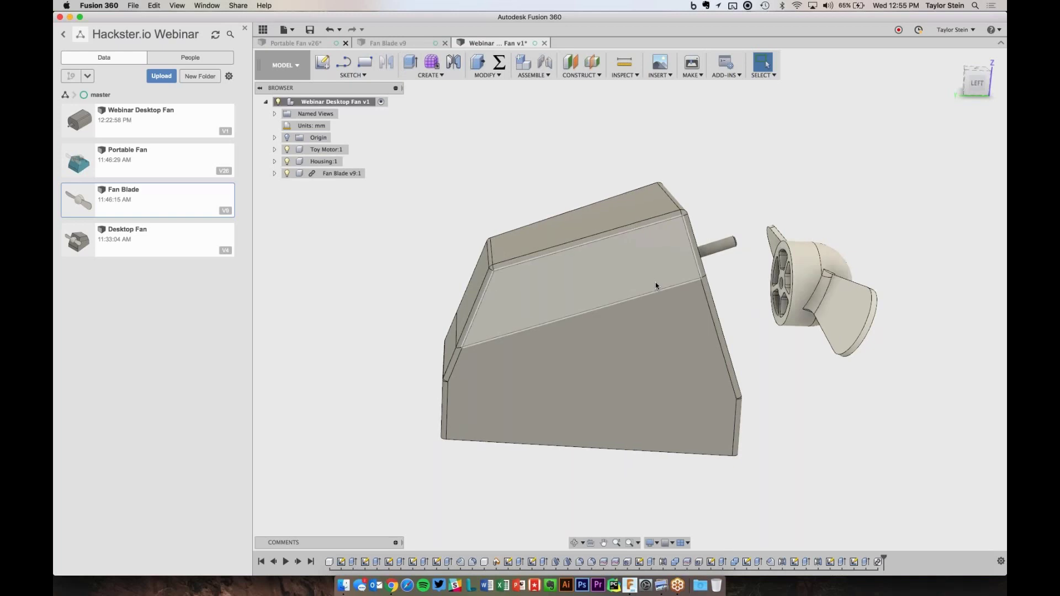
scroll(826, 295, up, 3)
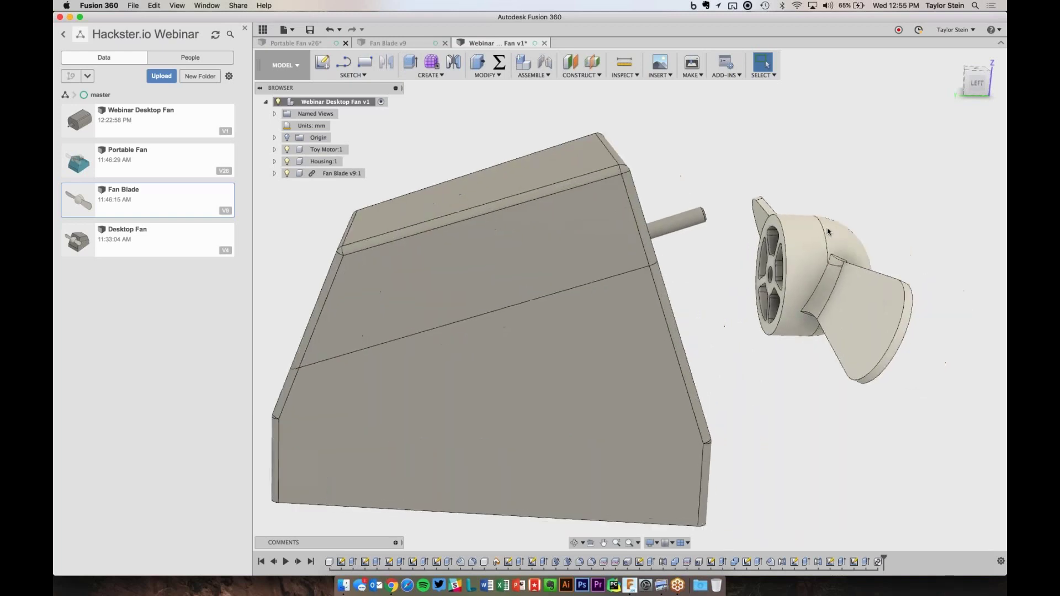
click(245, 29)
shift+middle_drag(521, 171, 651, 184)
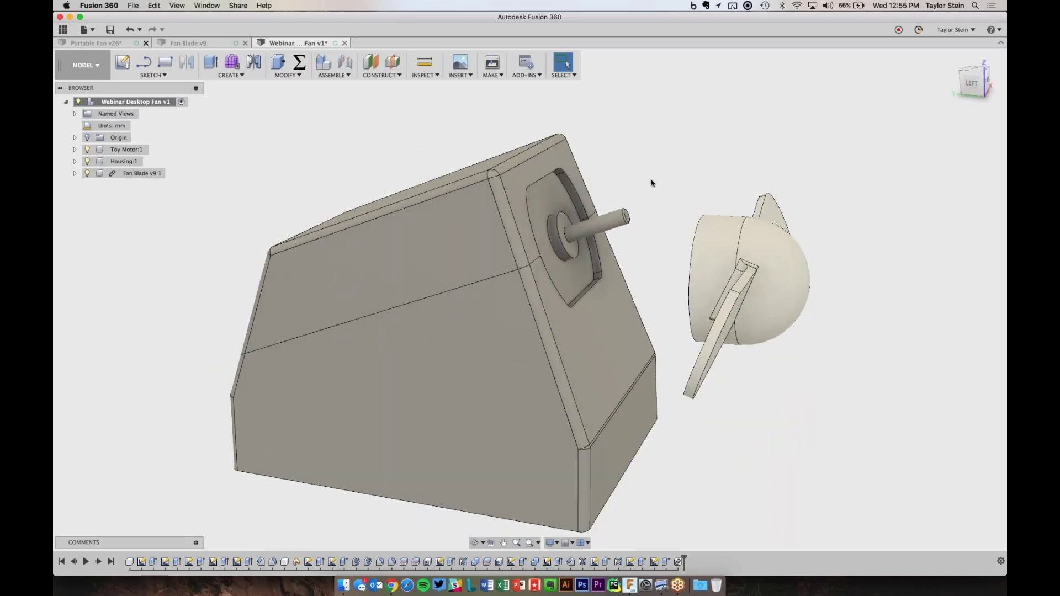
scroll(652, 184, down, 4)
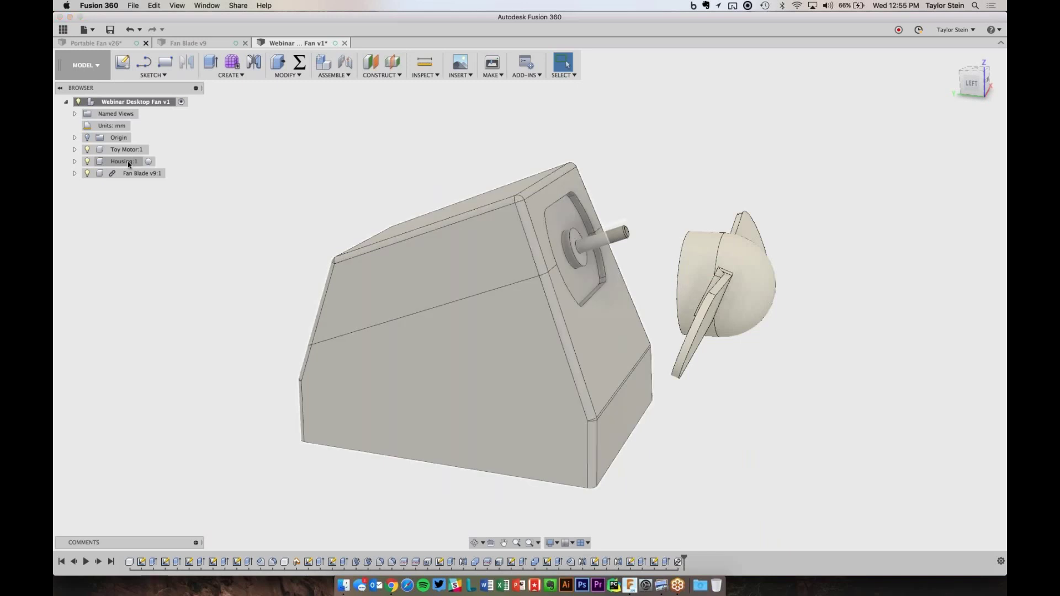
right_click(128, 161)
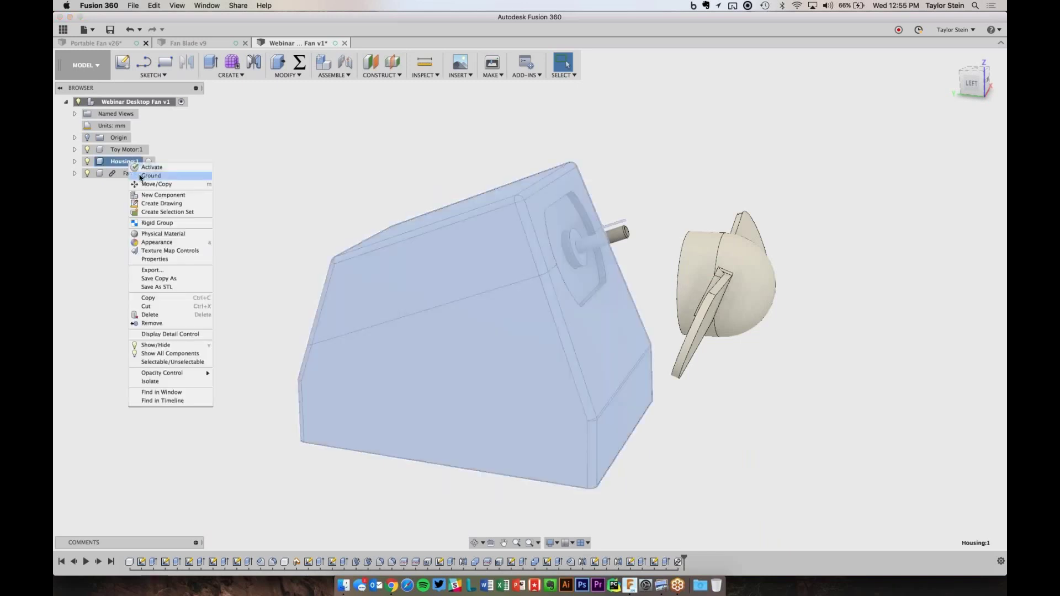
click(141, 175)
click(317, 168)
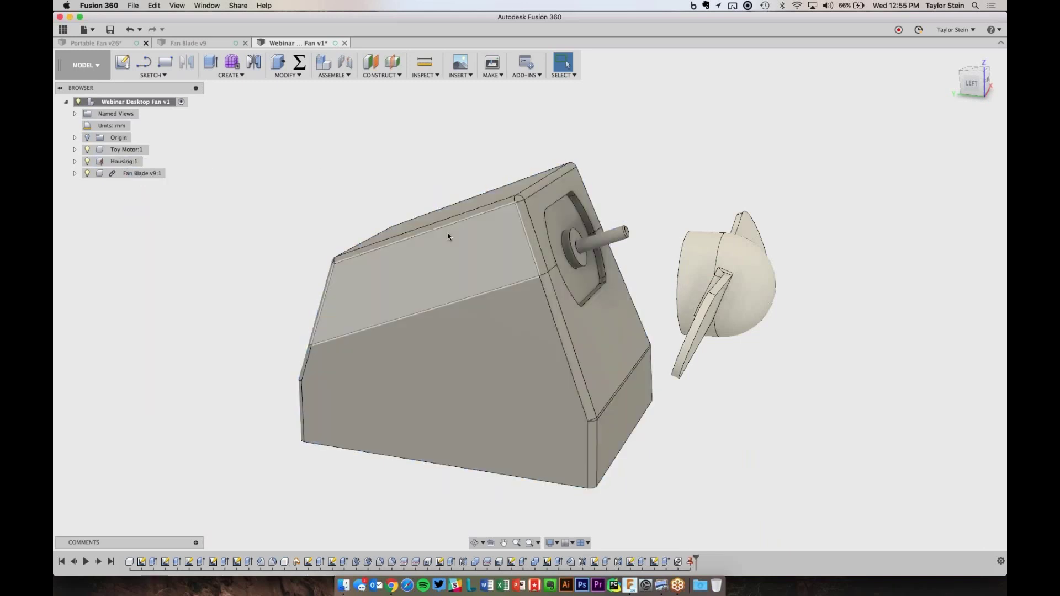
drag(585, 290, 733, 184)
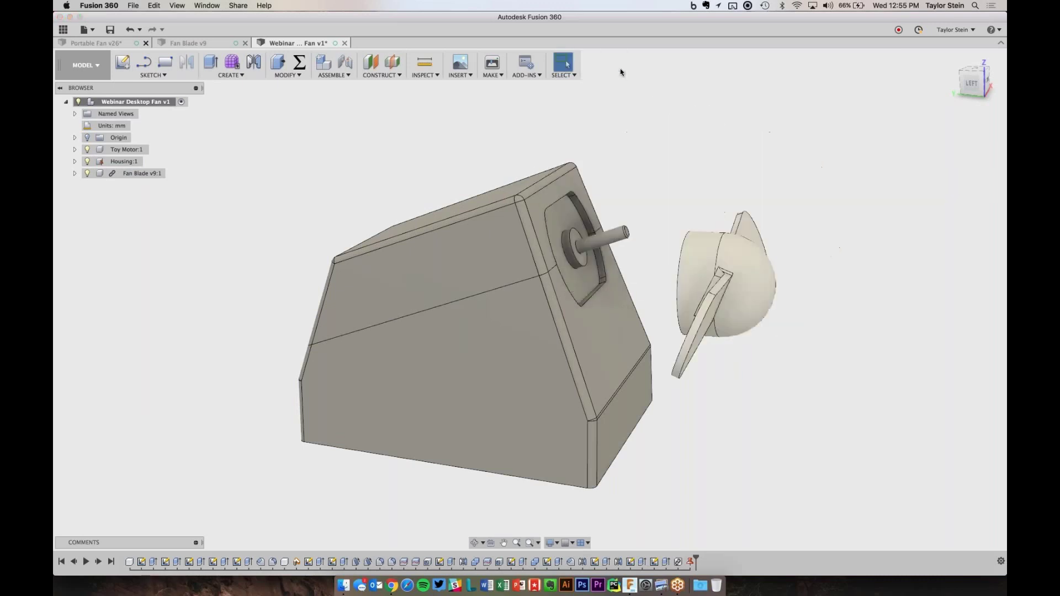
- Create a rigid as-built joint between the Housing and the Toy Motor
click(336, 77)
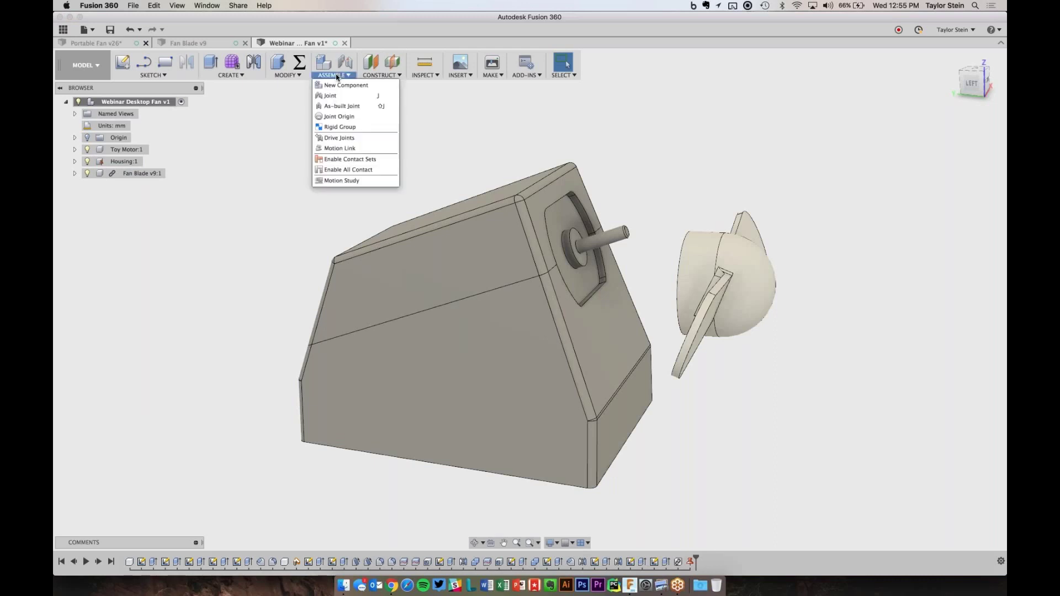
click(334, 106)
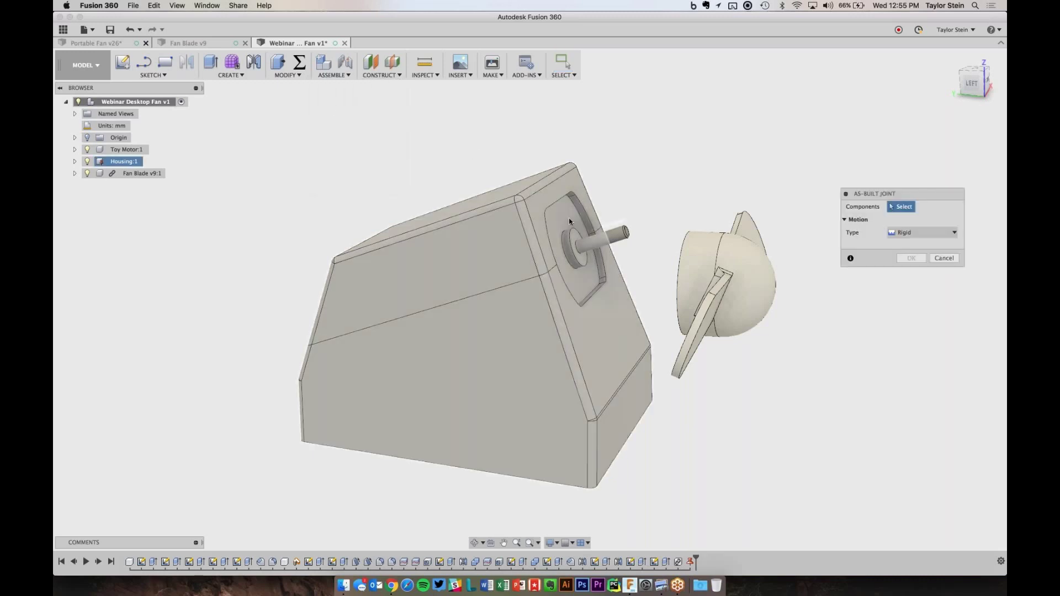
click(569, 221)
click(595, 346)
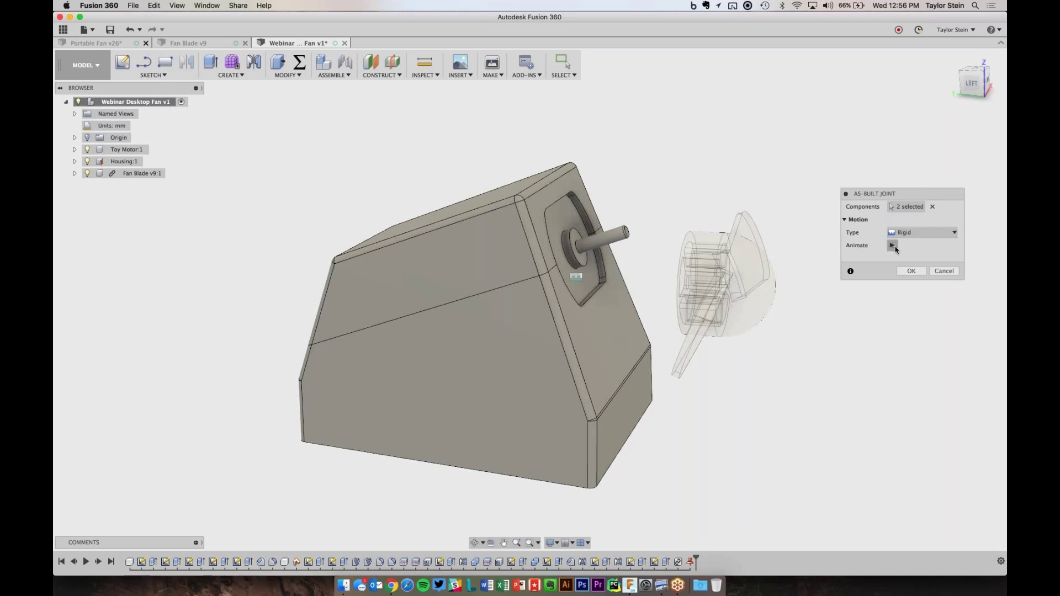
click(906, 272)
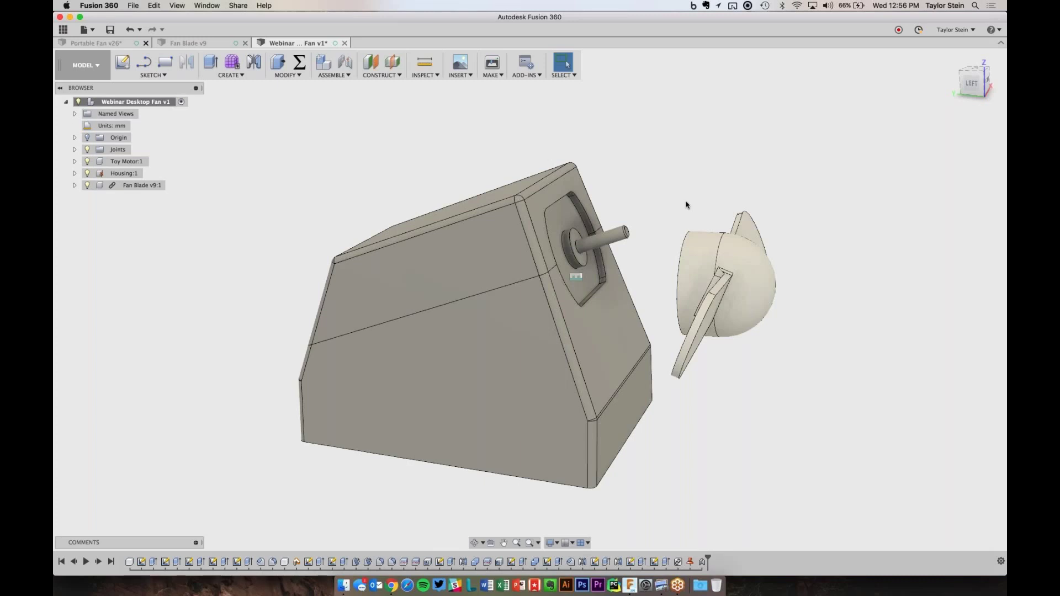
- Join the motor shaft's end to the inner end of the Fan Blade hub's centre hole with a revolute joint about the Z axis
click(324, 76)
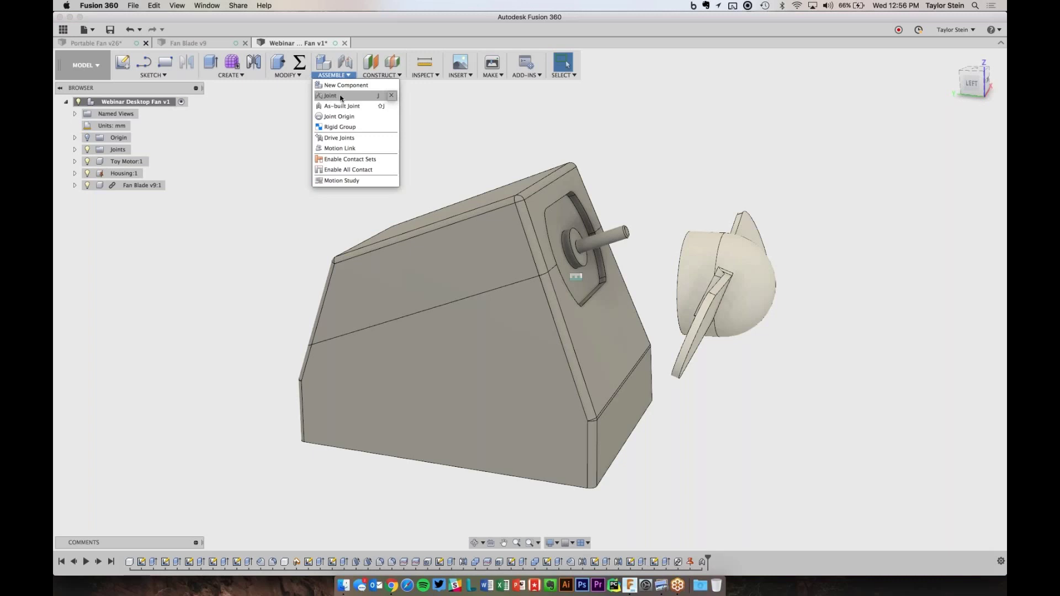
click(339, 96)
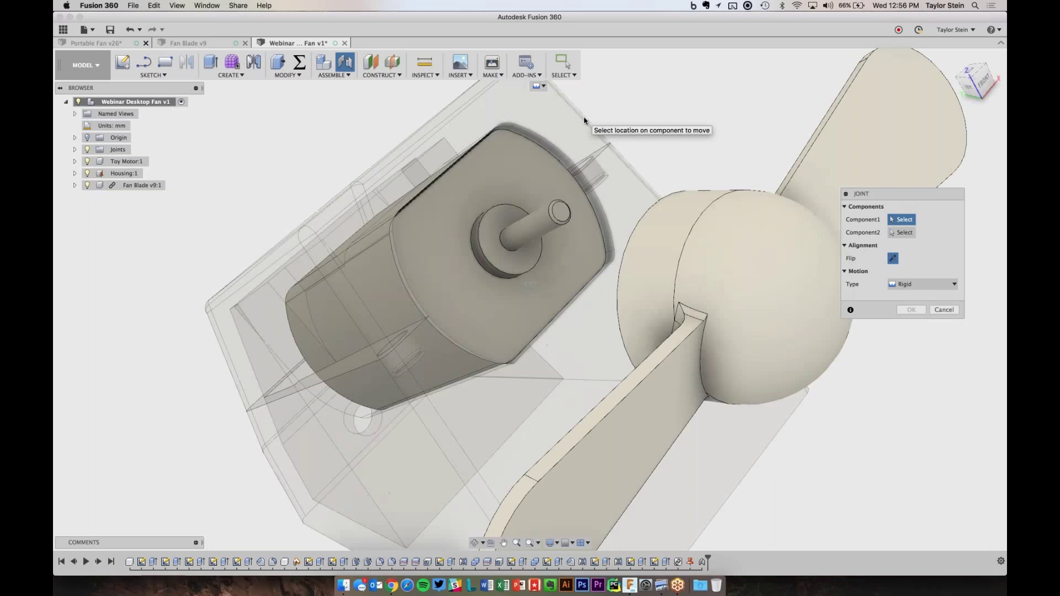
click(561, 212)
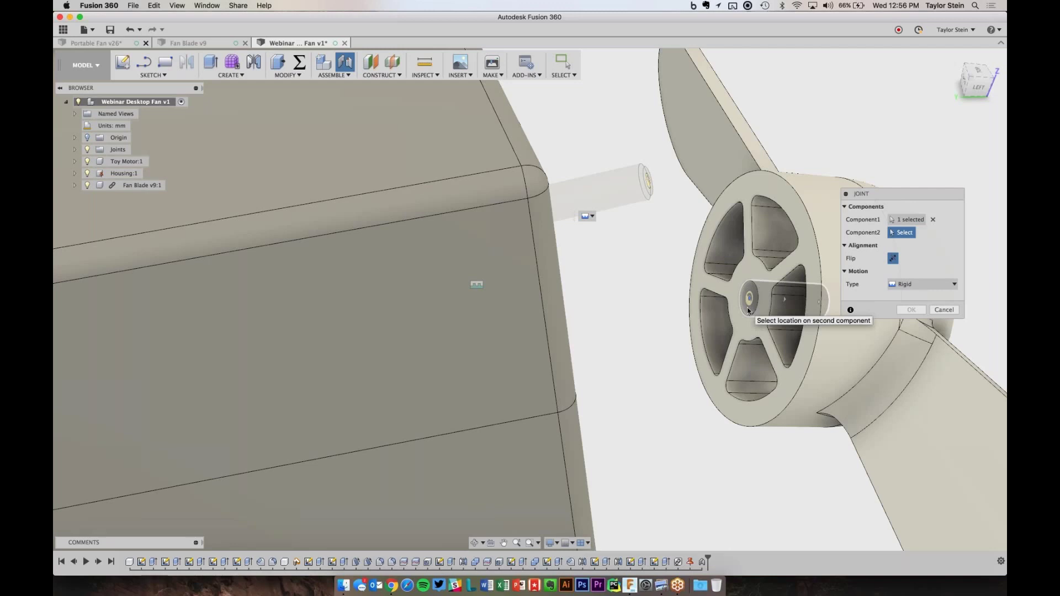
click(819, 300)
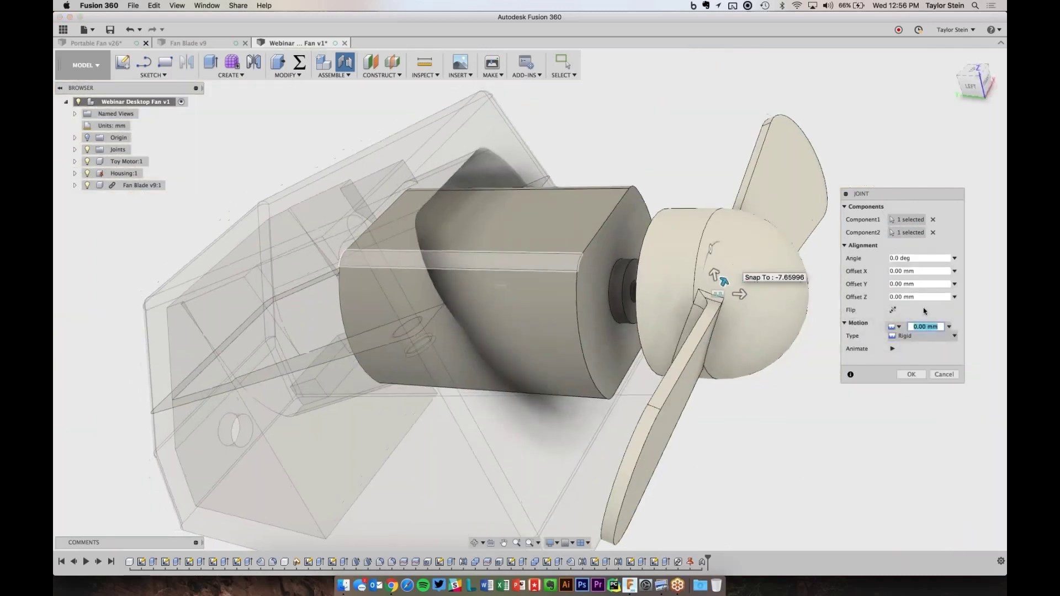
click(919, 336)
click(910, 359)
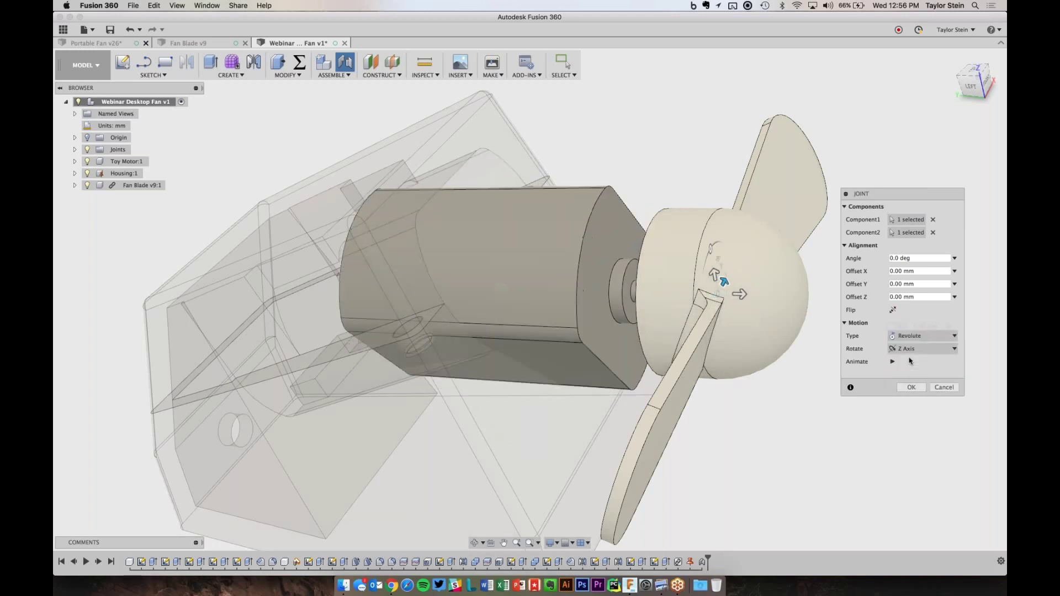
click(912, 388)
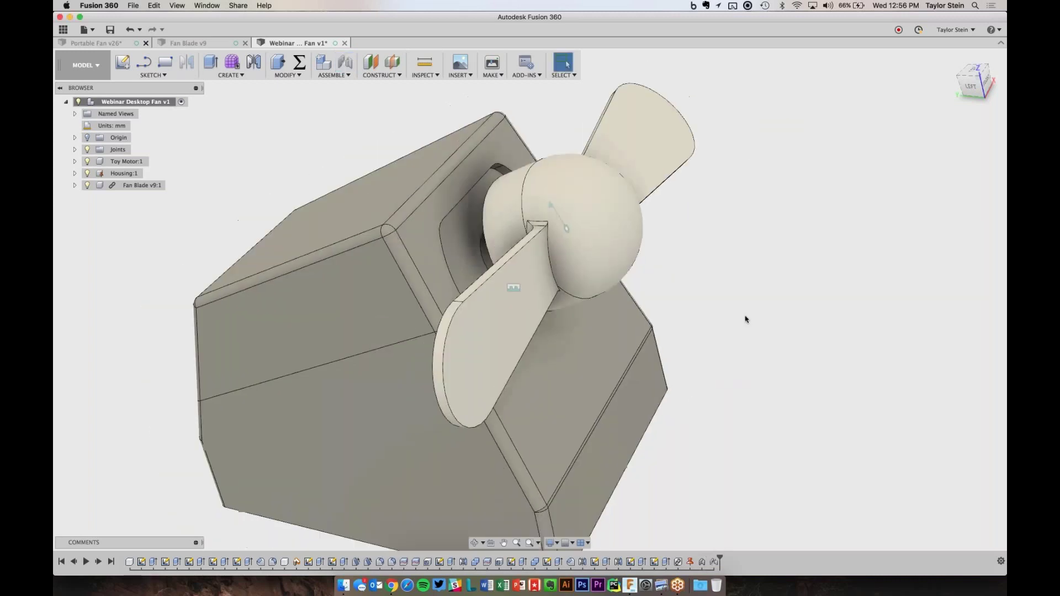
- Spin the fan blade to test its joint and examine the gap between hub and housing in the left view
shift+middle_drag(658, 265, 665, 214)
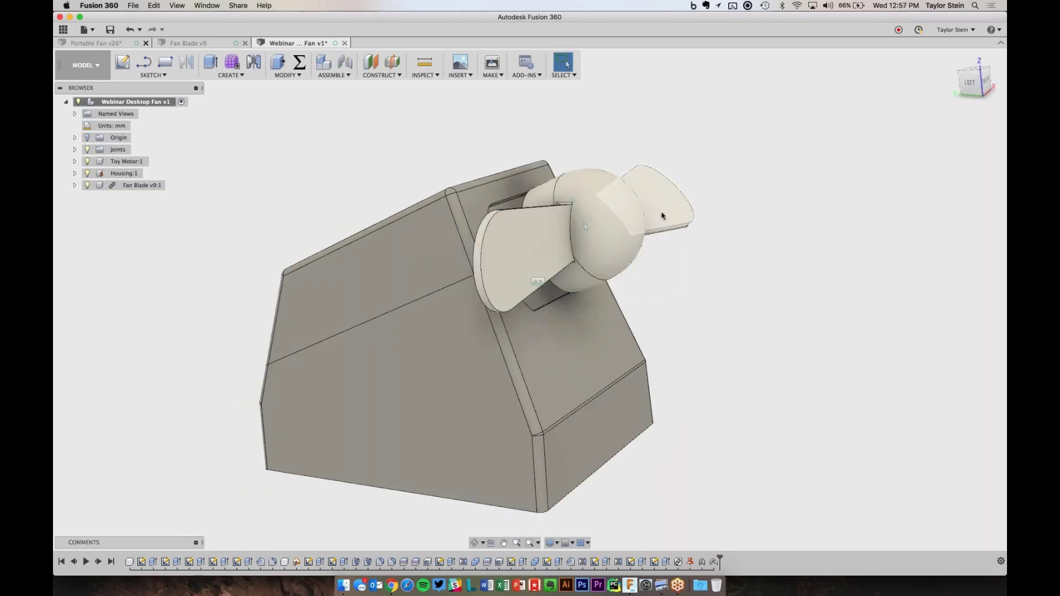
drag(663, 216, 725, 215)
shift+middle_drag(725, 215, 732, 213)
click(971, 83)
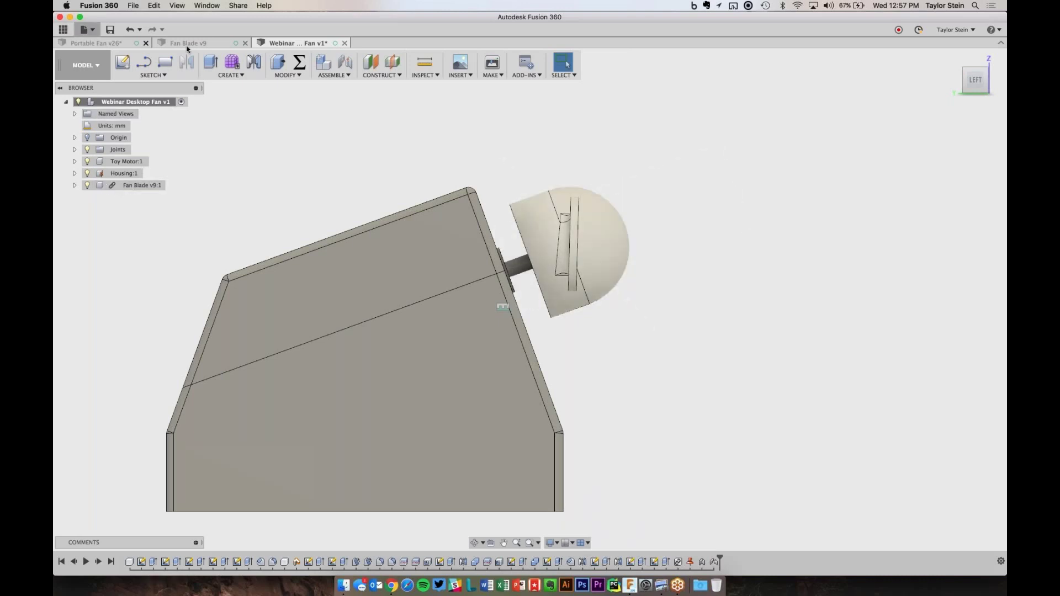
click(64, 30)
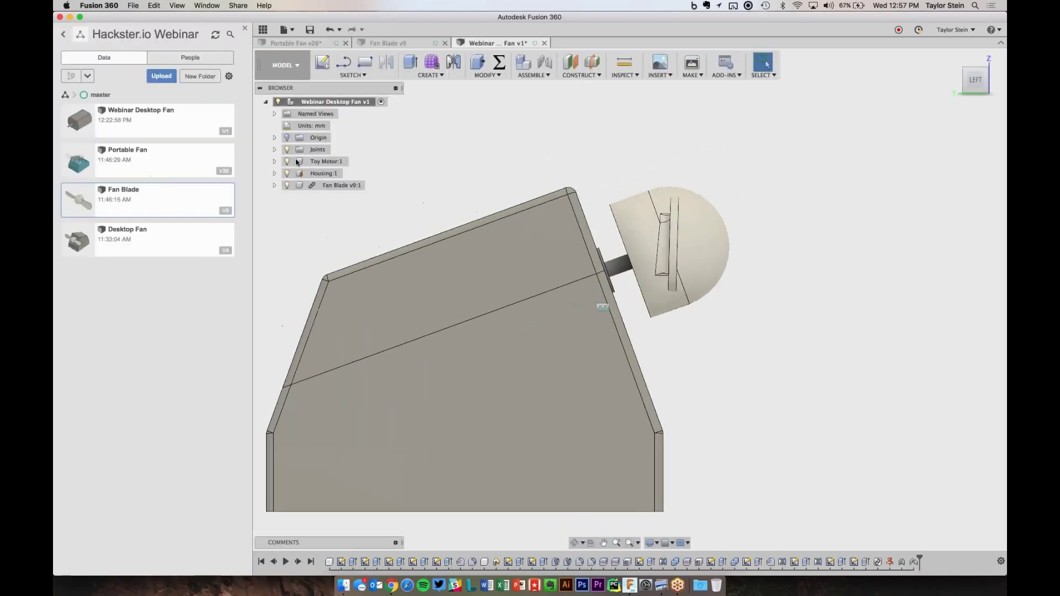
click(246, 29)
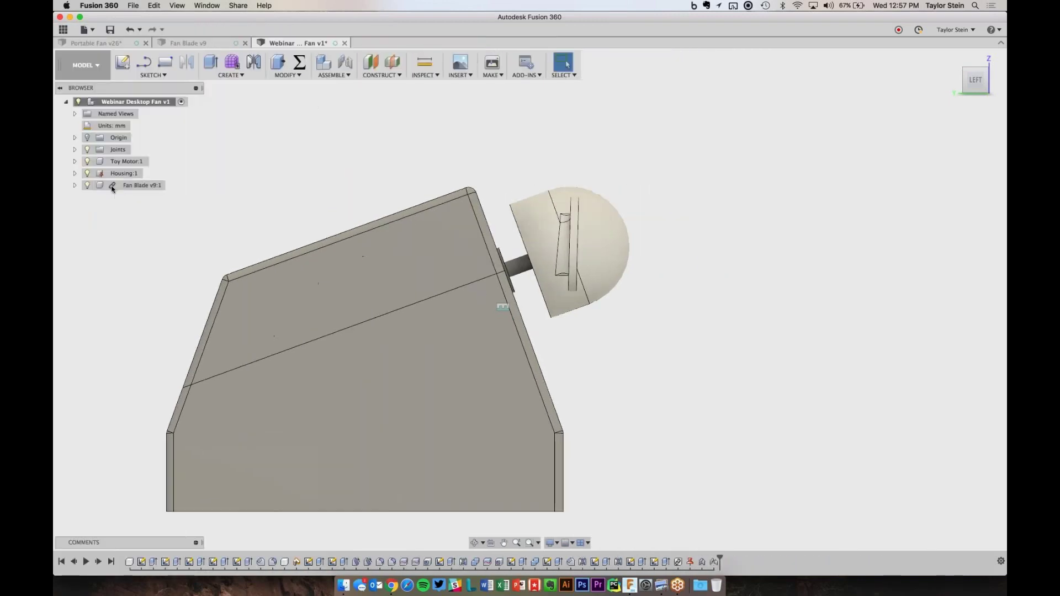
- In the Fan Blade design, offset the end face of the hub's centre hole by -2.5 mm
click(215, 44)
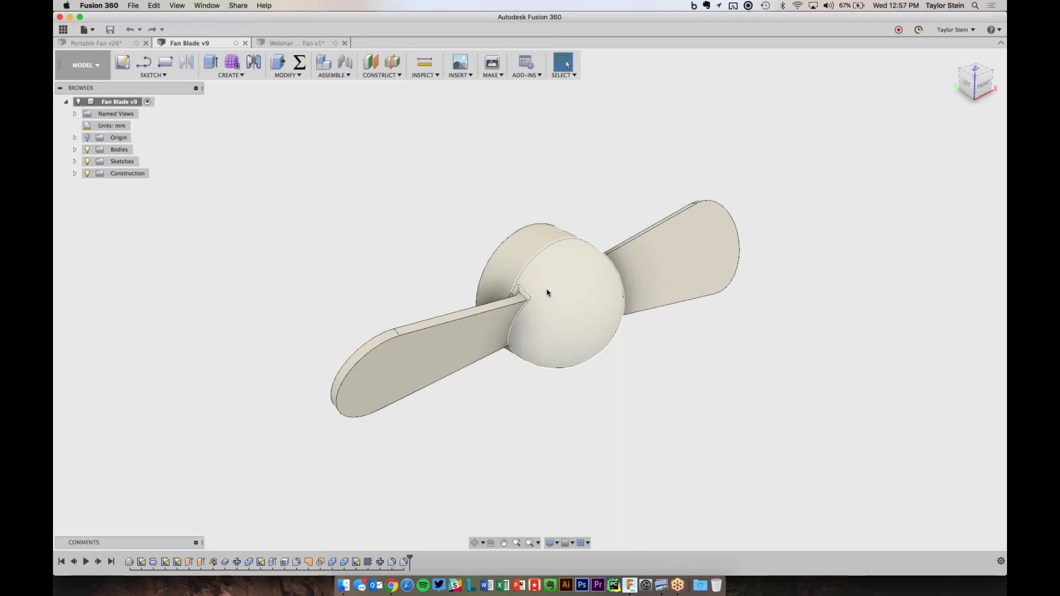
shift+middle_drag(548, 292, 336, 279)
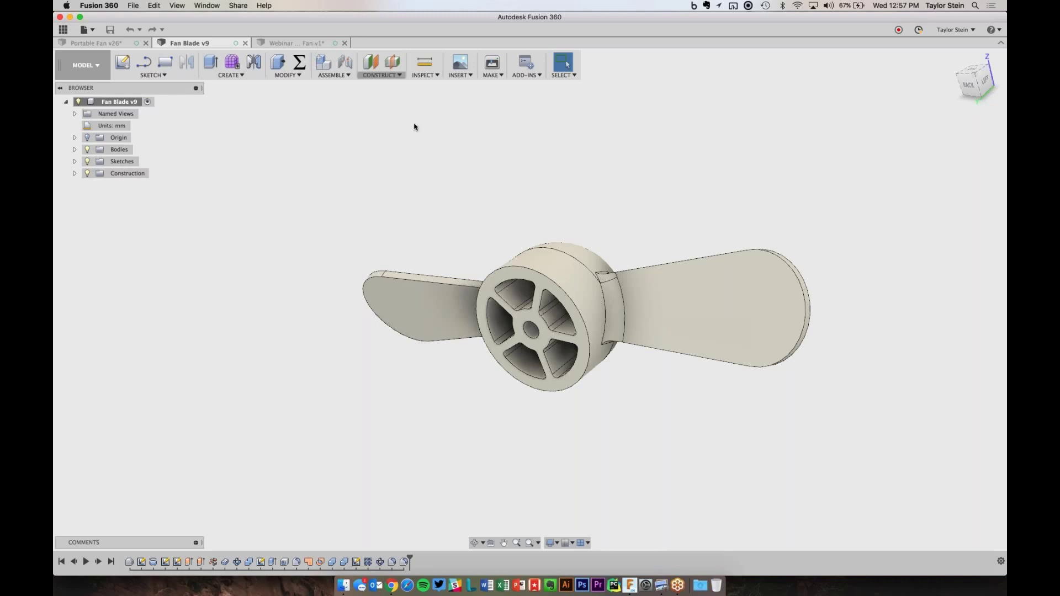
shift+middle_drag(415, 127, 393, 116)
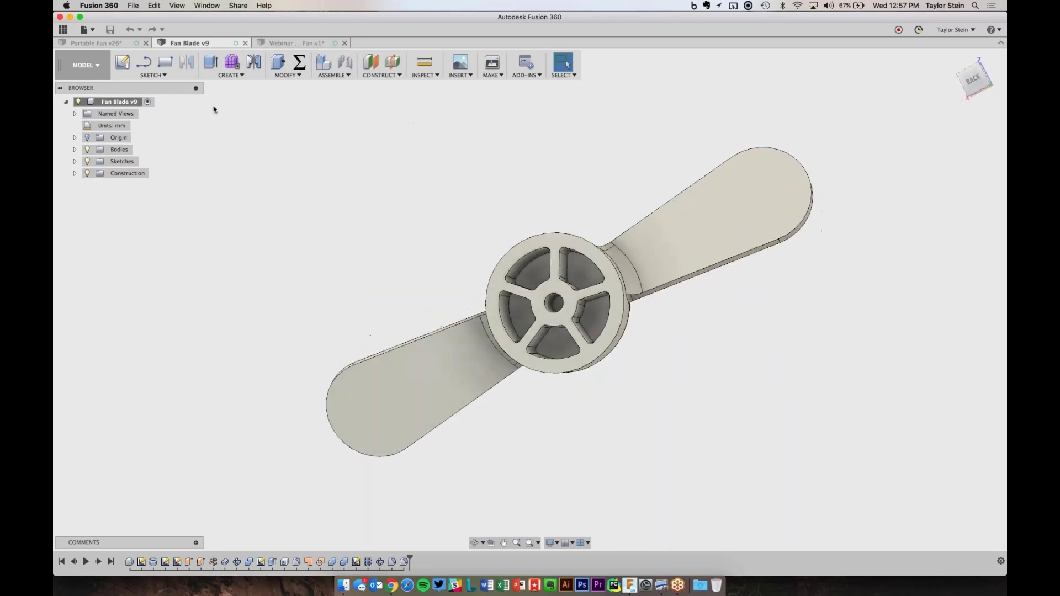
scroll(558, 297, up, 3)
shift+middle_drag(558, 296, 551, 314)
click(551, 313)
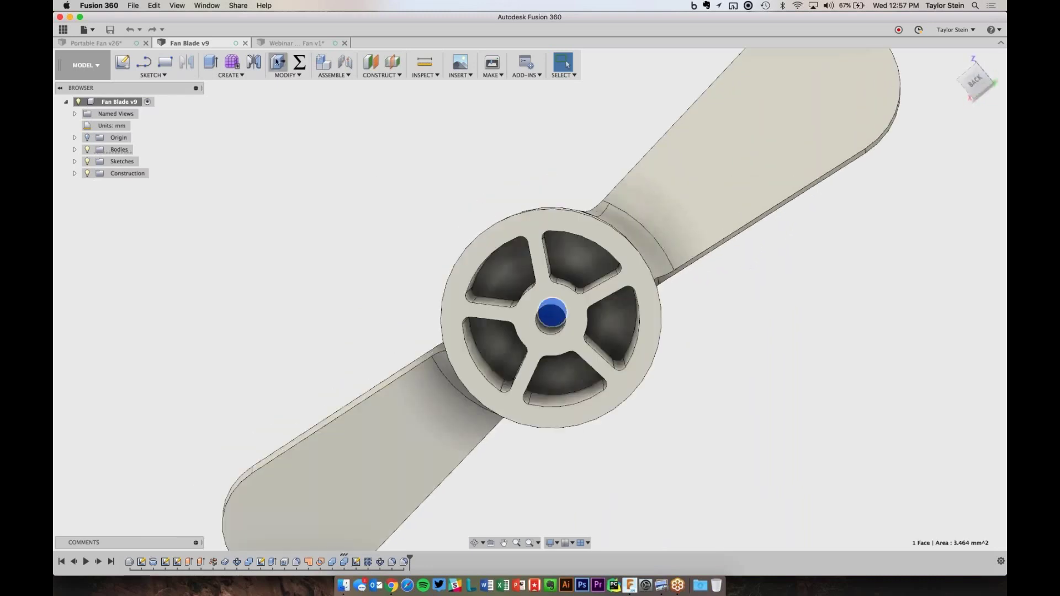
click(286, 75)
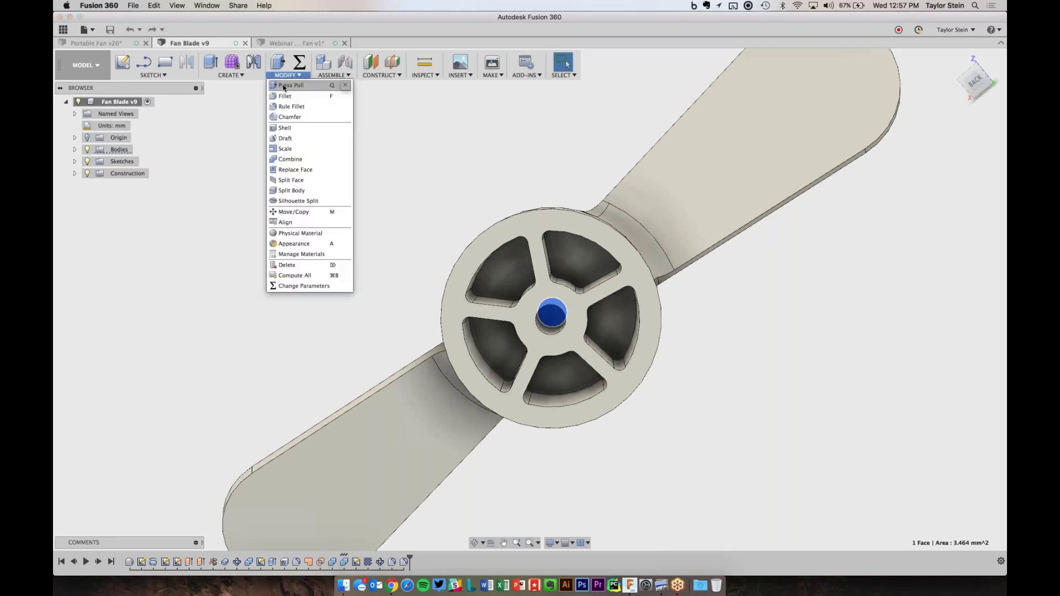
click(299, 87)
text(-2.5)
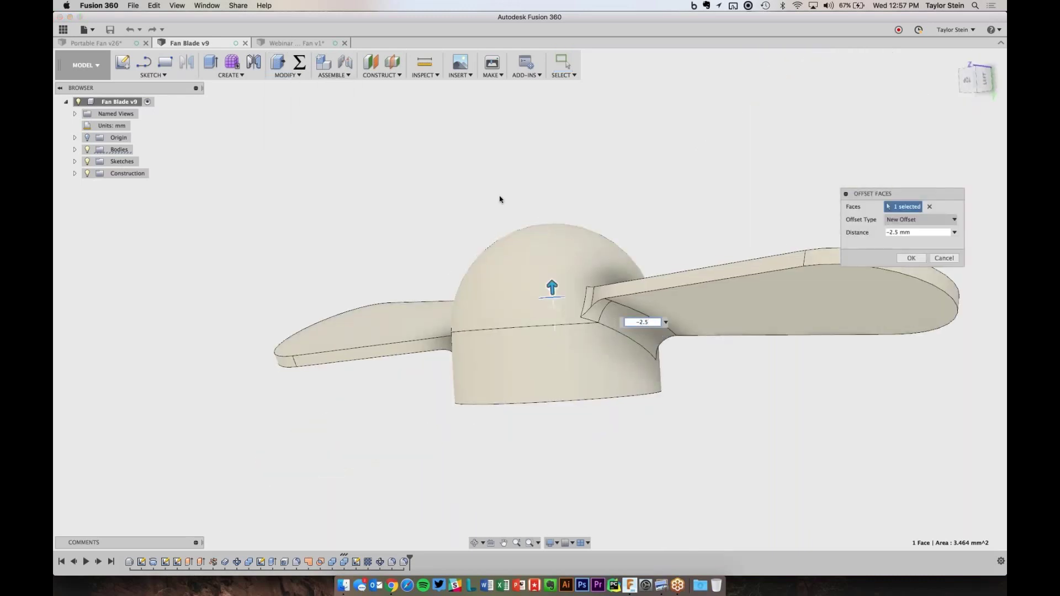
key(Return)
- Save the Fan Blade design with the version description "Recessed spokes"
shift+middle_drag(540, 239, 393, 142)
click(109, 30)
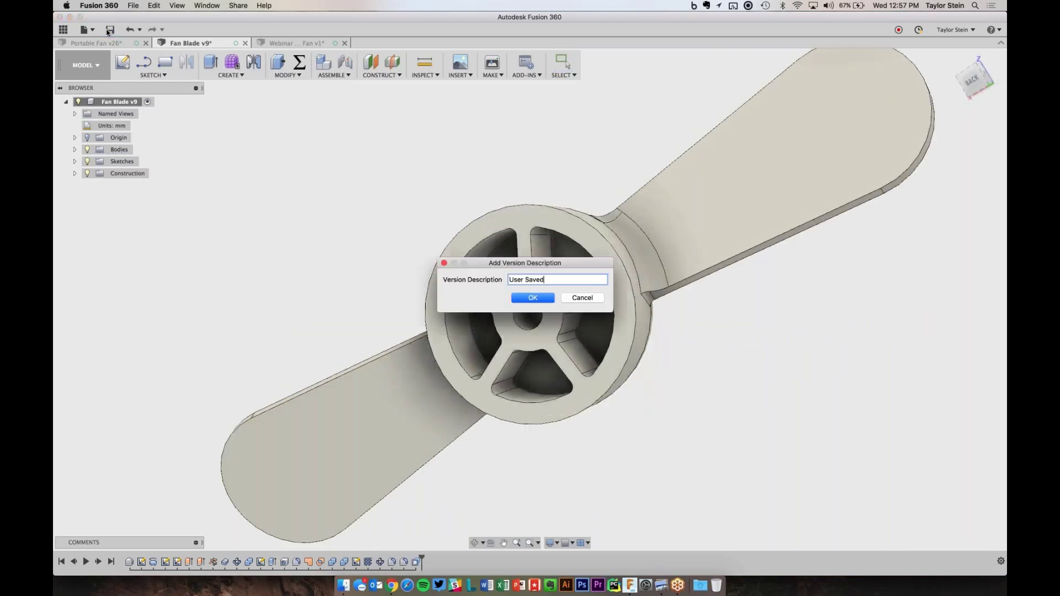
key(super+a)
text(Recessed spokes)
key(Return)
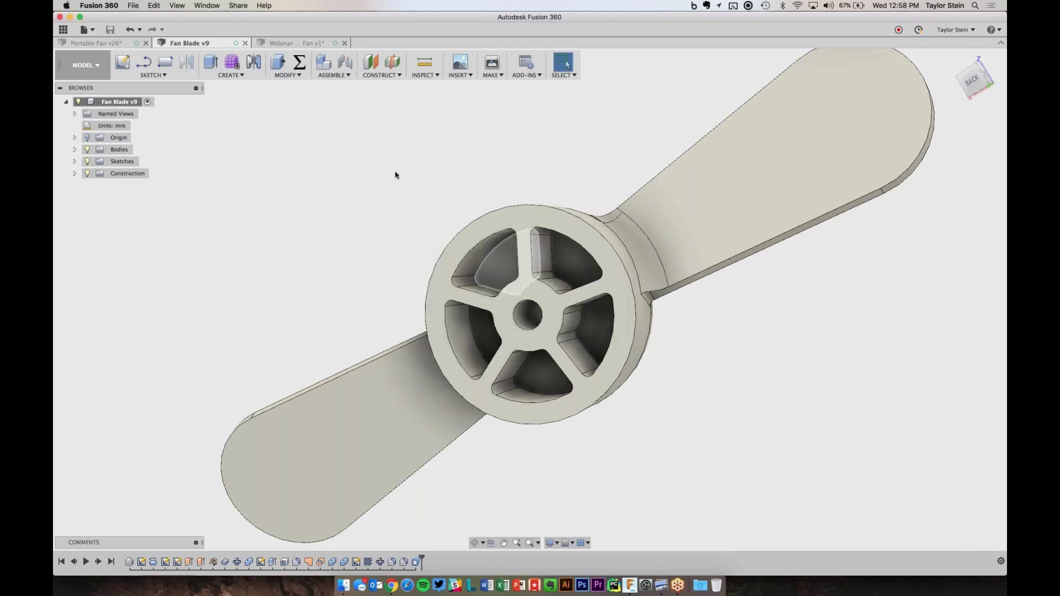
- Return to the Webinar Desktop Fan design, update the Fan Blade to its latest version, and check its fit against the housing
click(291, 43)
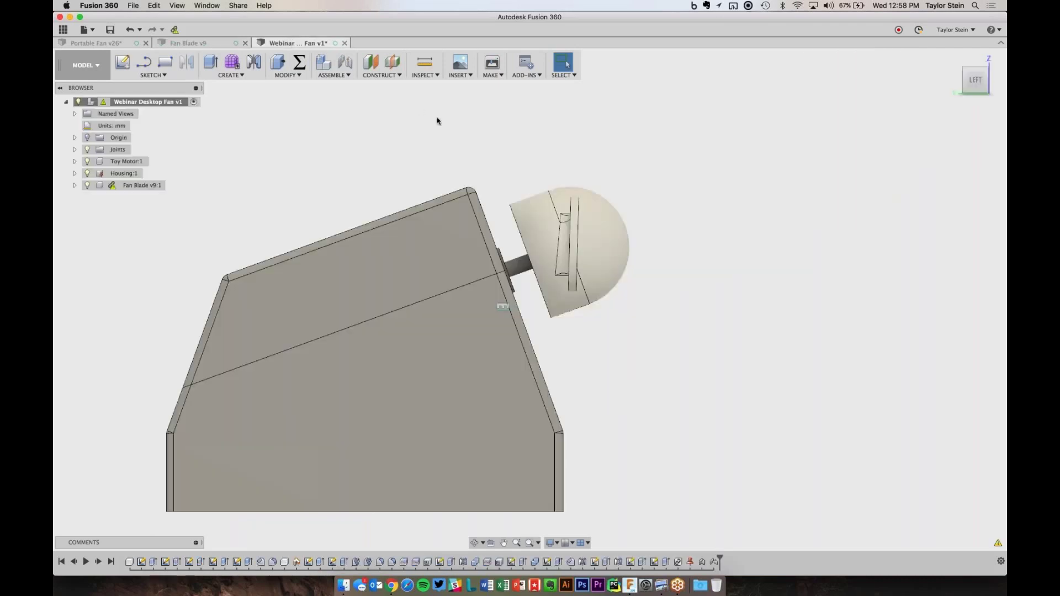
shift+middle_drag(419, 107, 328, 110)
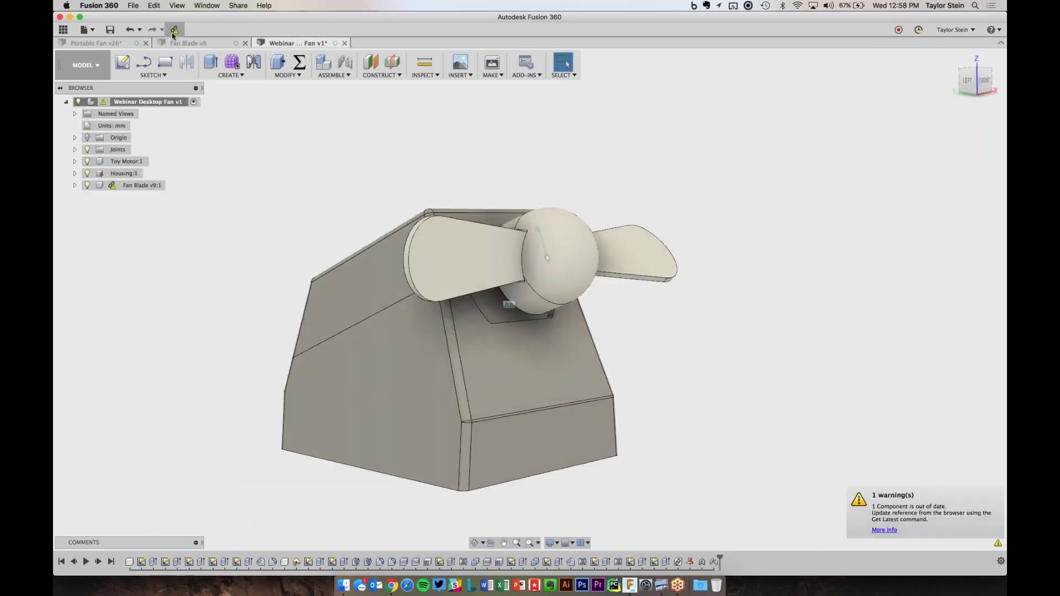
right_click(153, 189)
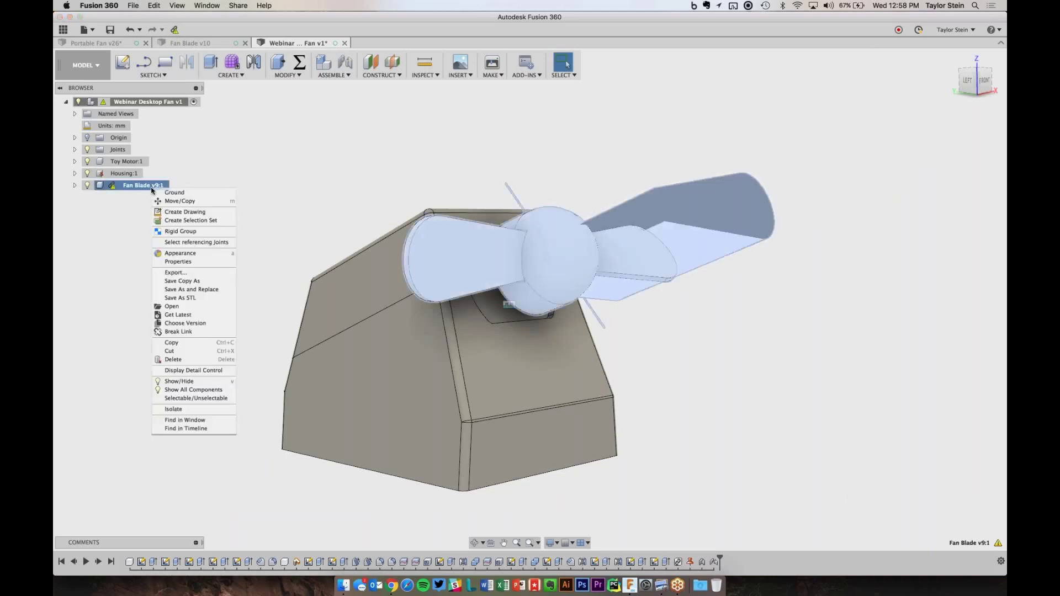
click(192, 316)
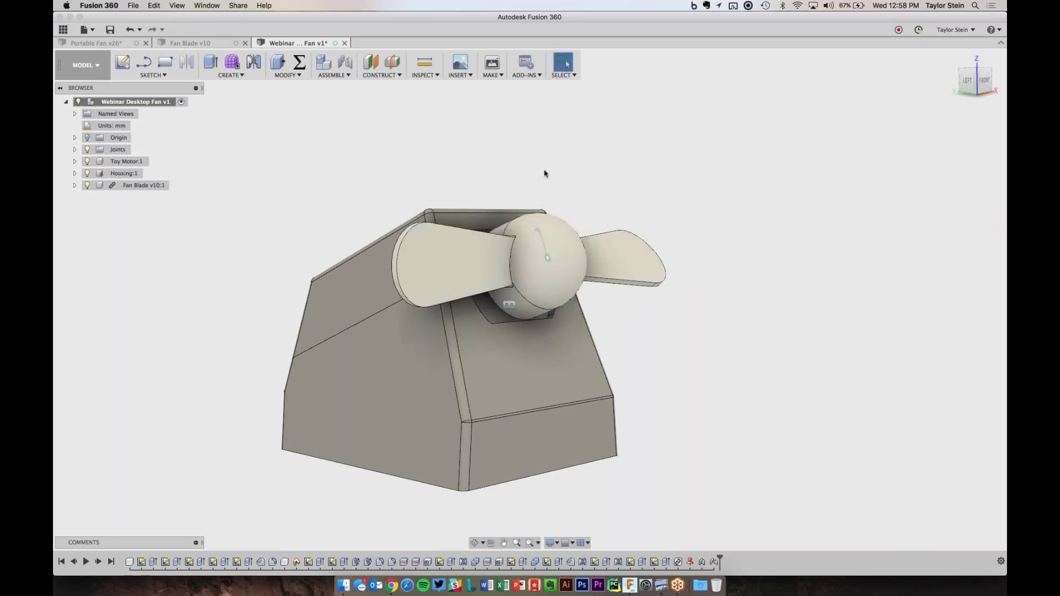
key(F6)
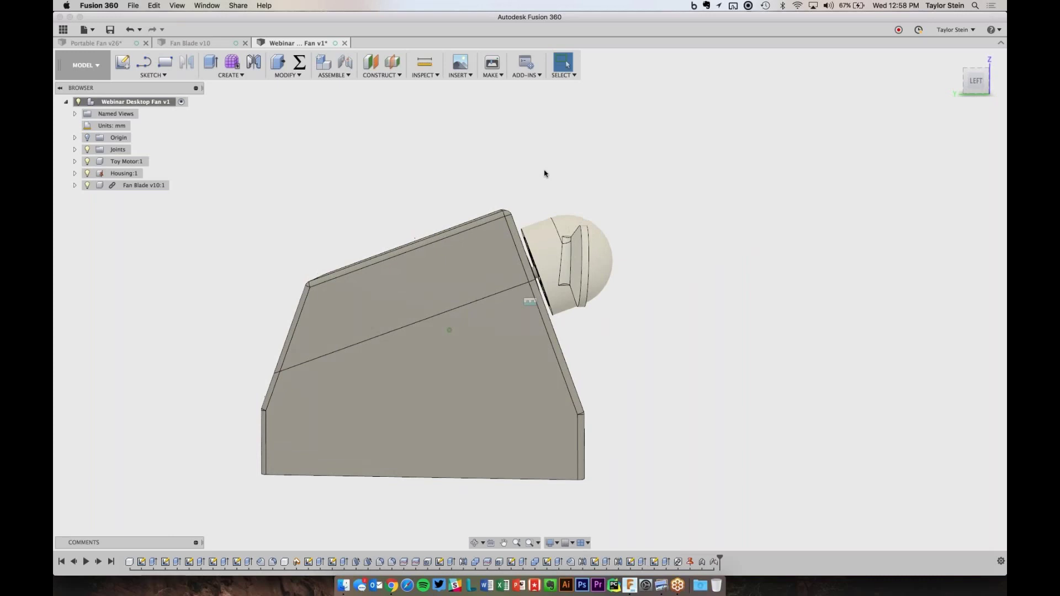
shift+scroll(544, 174, down, 5)
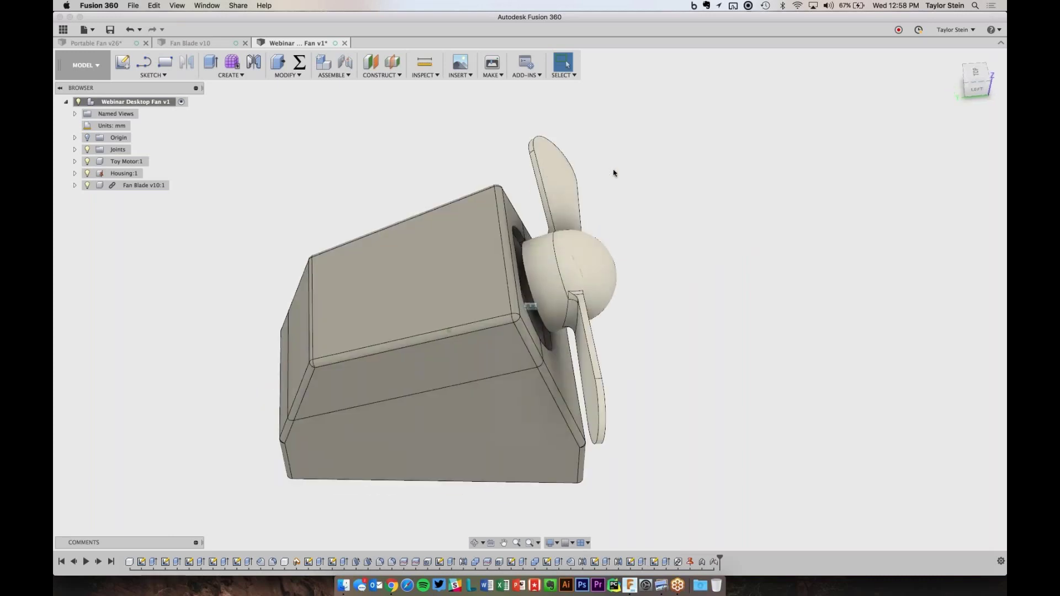
- Break the link between the Fan Blade component and its source design
shift+scroll(614, 173, down, 10)
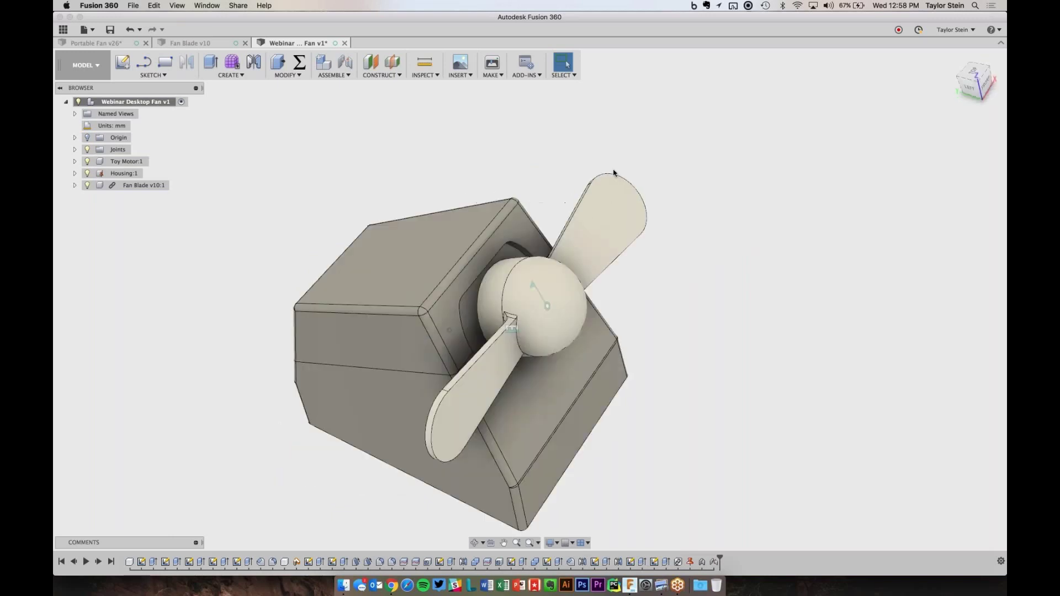
shift+scroll(614, 172, down, 5)
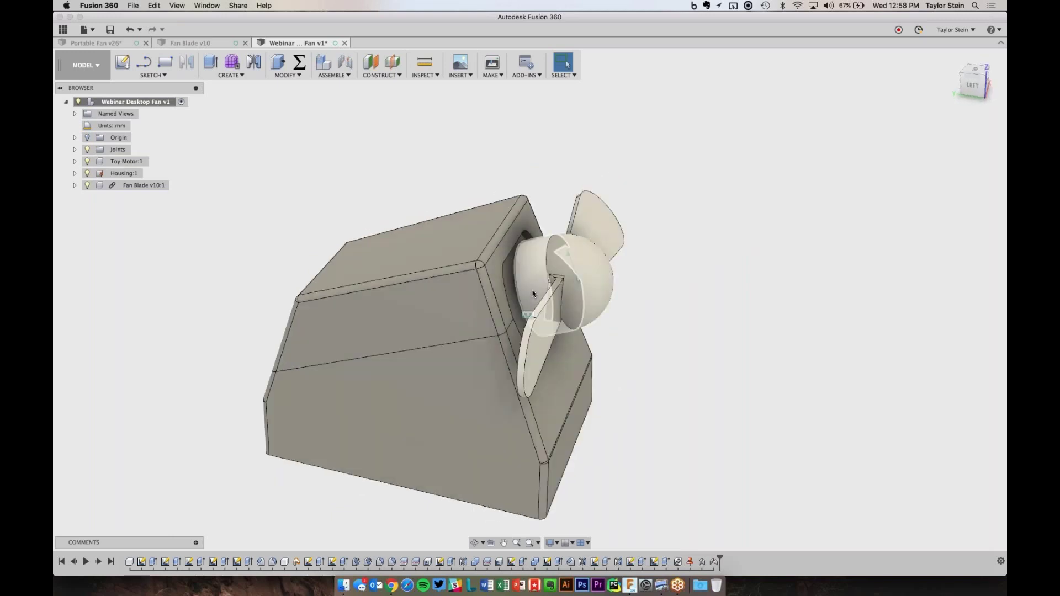
right_click(155, 188)
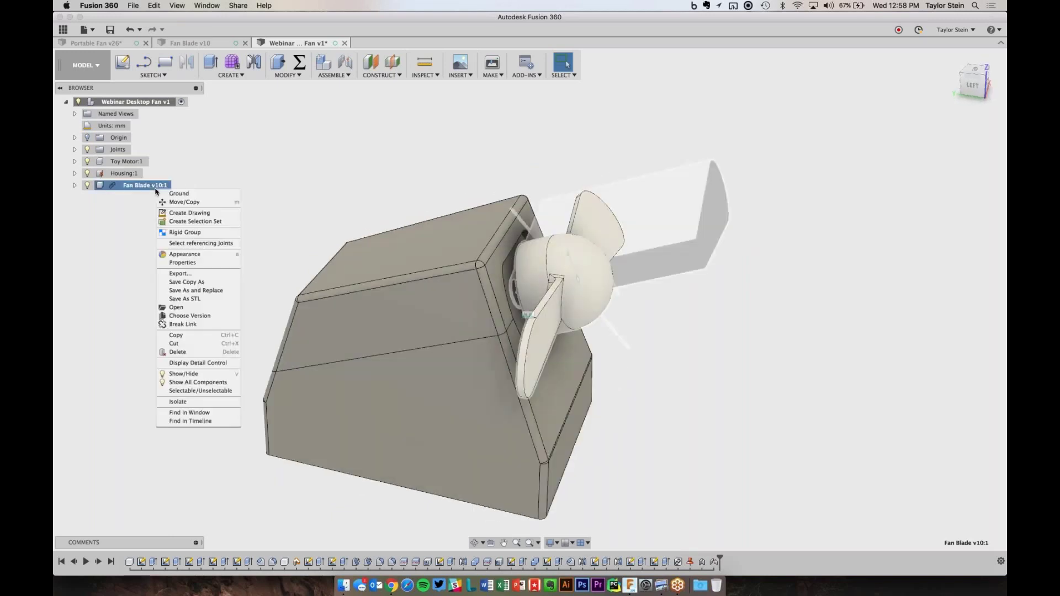
click(183, 326)
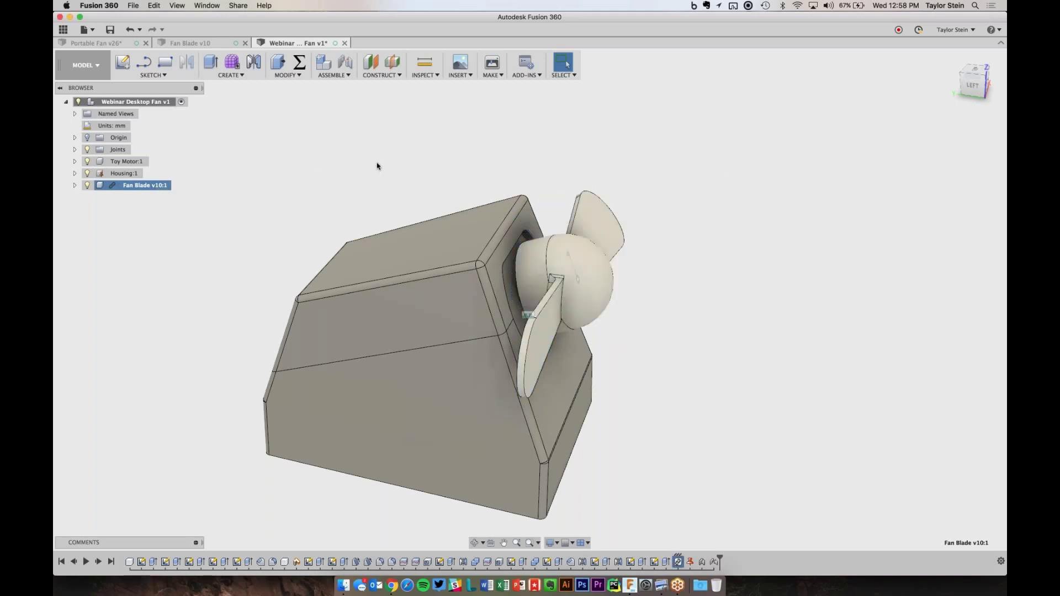
shift+scroll(387, 164, down, 3)
shift+scroll(392, 163, down, 3)
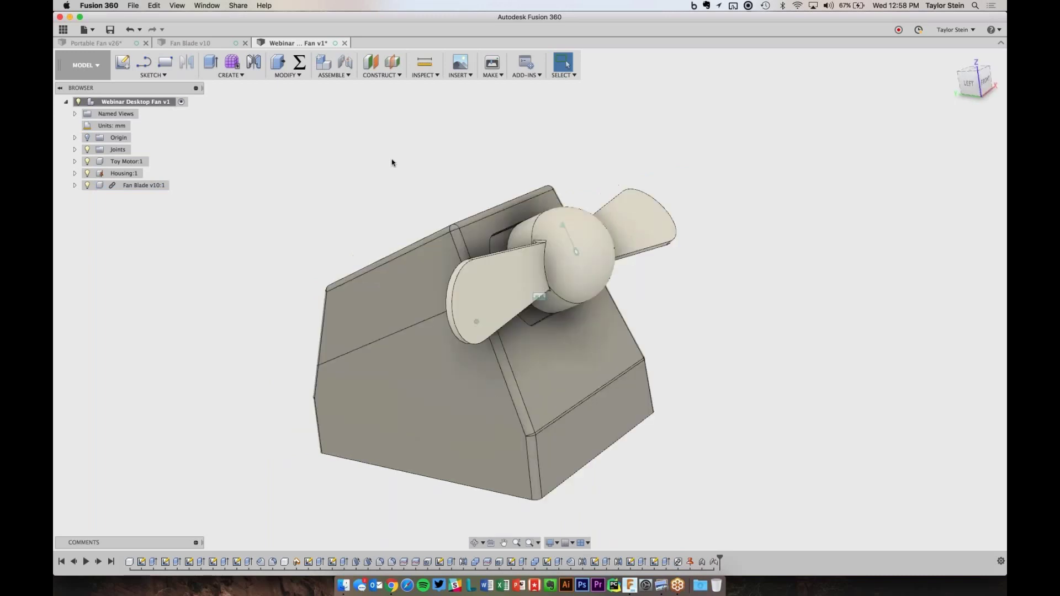
right_click(162, 186)
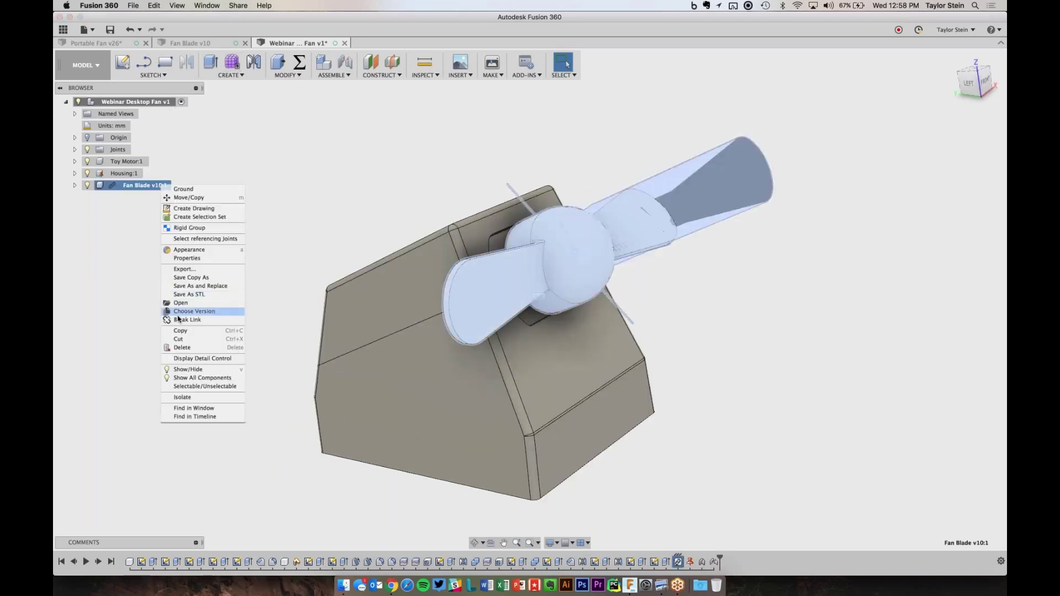
click(178, 319)
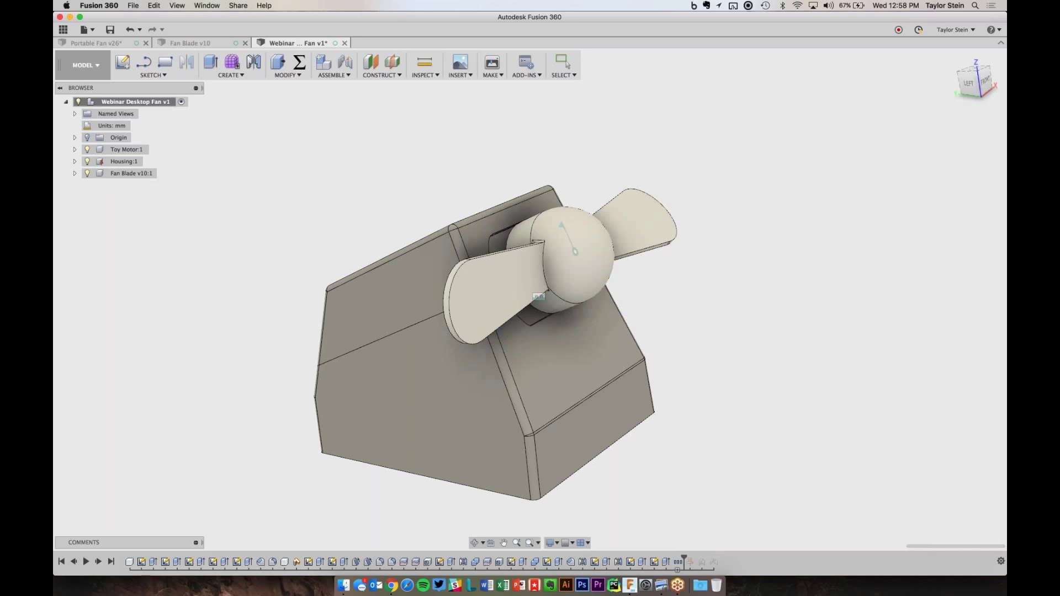
- Inspect the assembly from several sides, temporarily hiding the lower housing body to view the motor inside
shift+scroll(386, 177, left, 3)
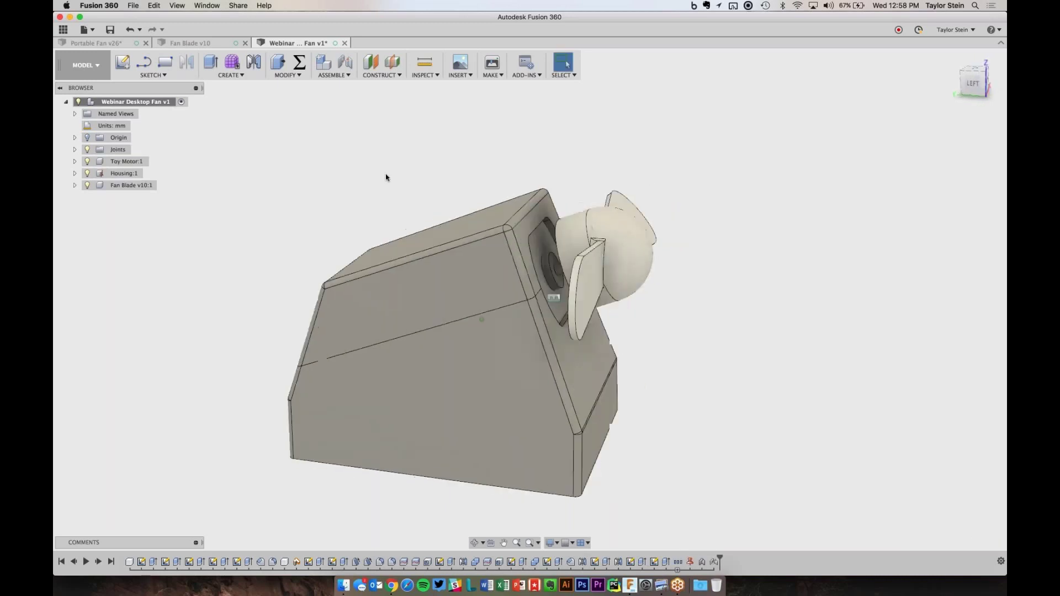
shift+scroll(386, 176, left, 2)
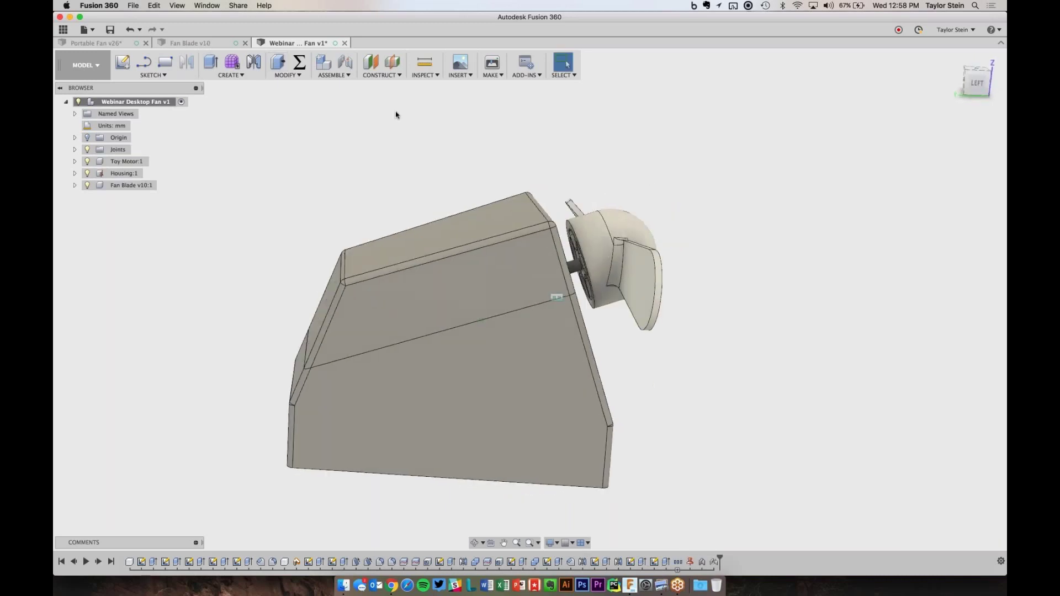
shift+scroll(770, 264, right, 5)
shift+scroll(770, 264, left, 5)
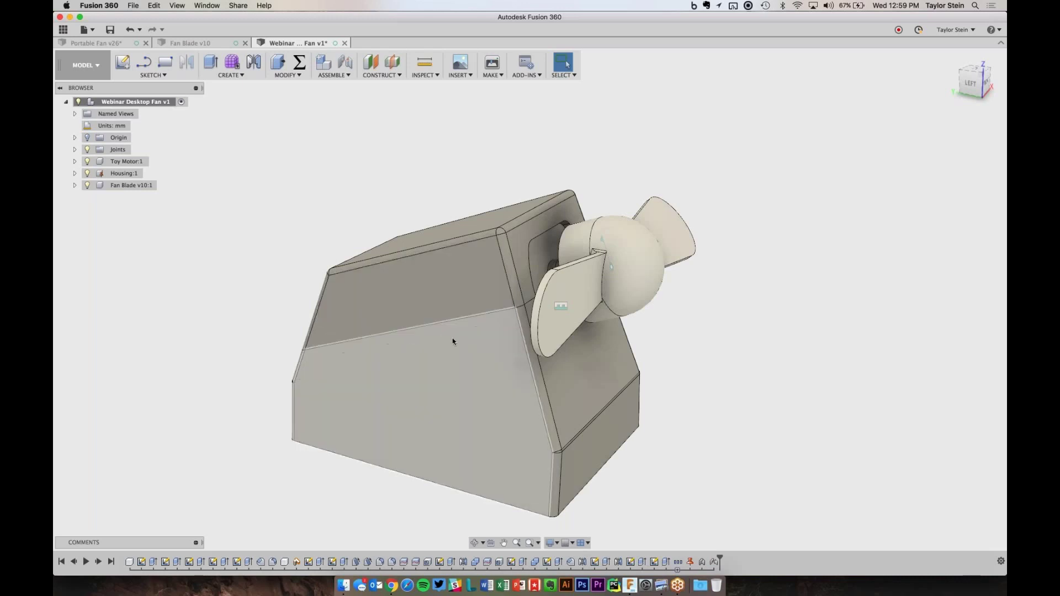
key(v)
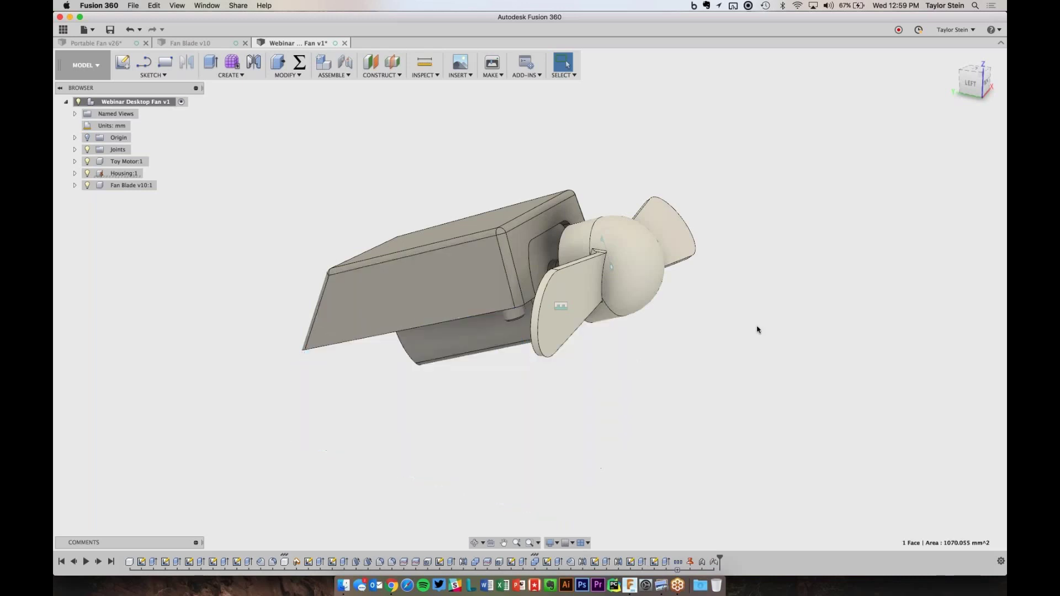
shift+middle_drag(757, 330, 544, 479)
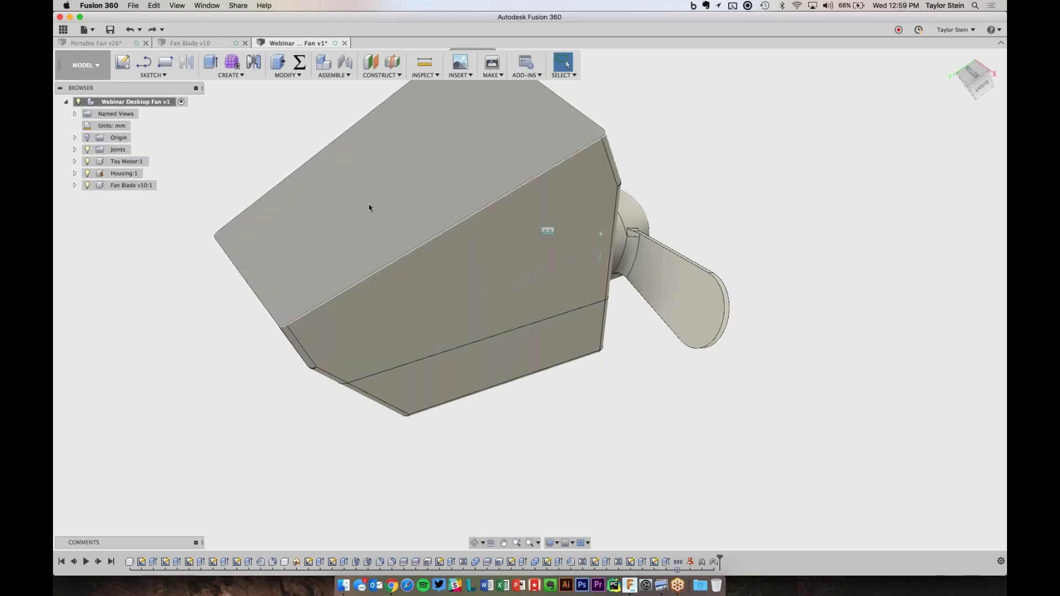
drag(279, 287, 369, 208)
key(F6)
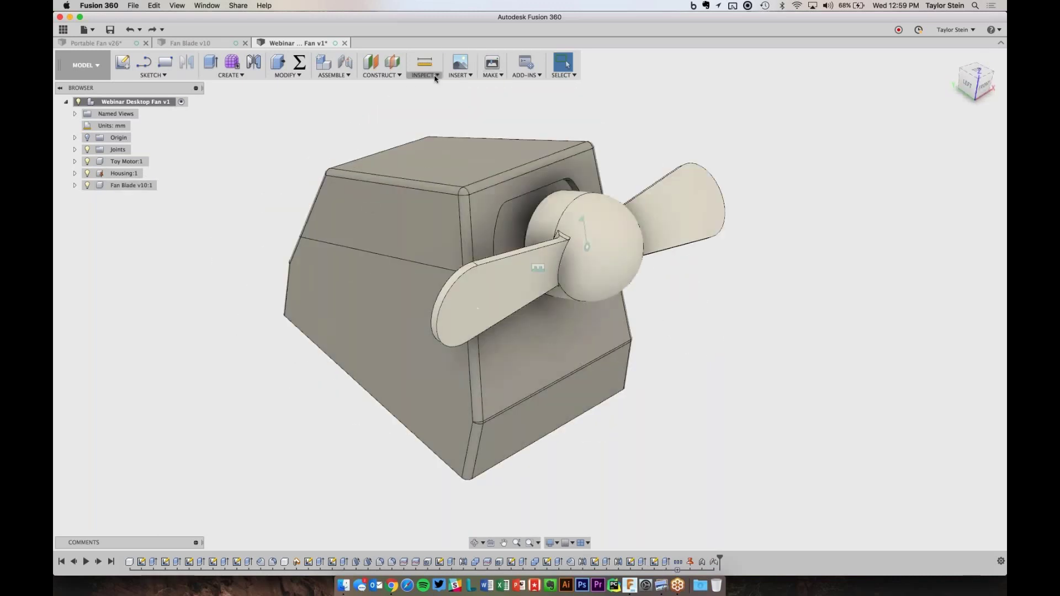
- Create a section analysis on the YZ plane to examine how the motor and hub fit, and hide the analysis
click(436, 79)
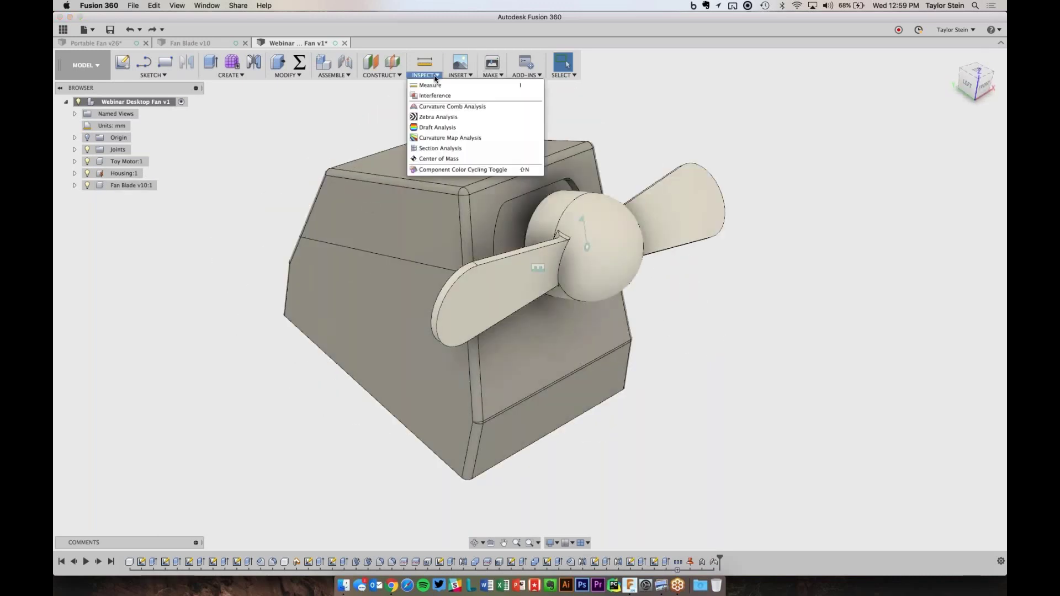
click(436, 146)
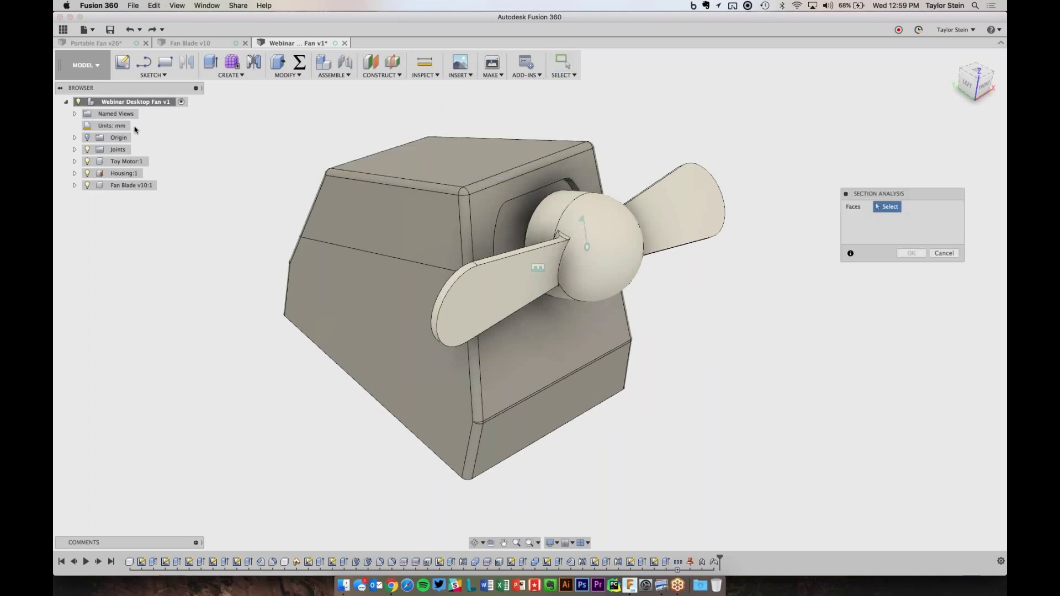
click(514, 213)
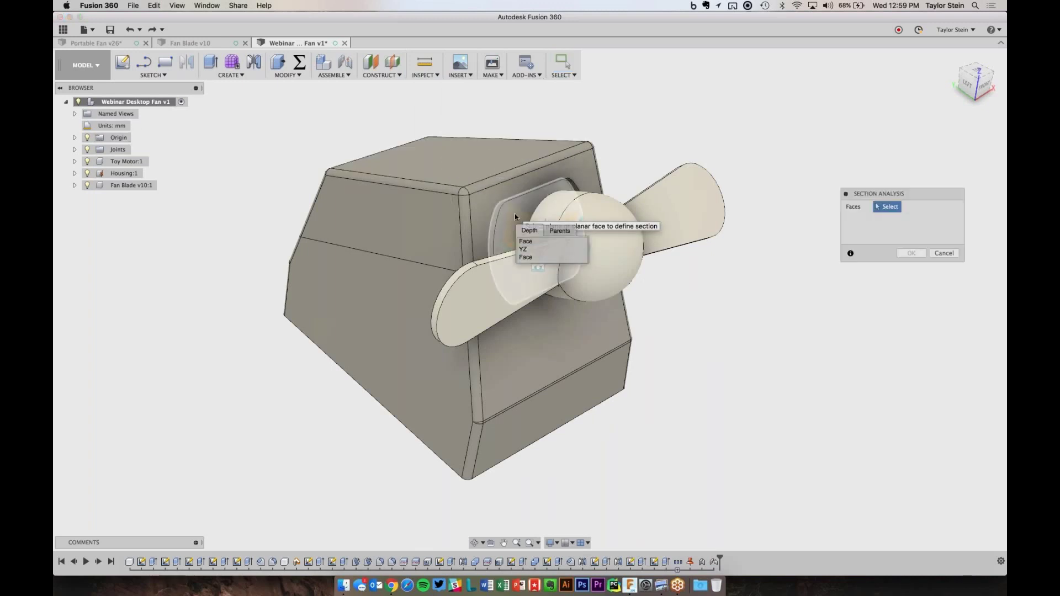
click(524, 252)
key(Return)
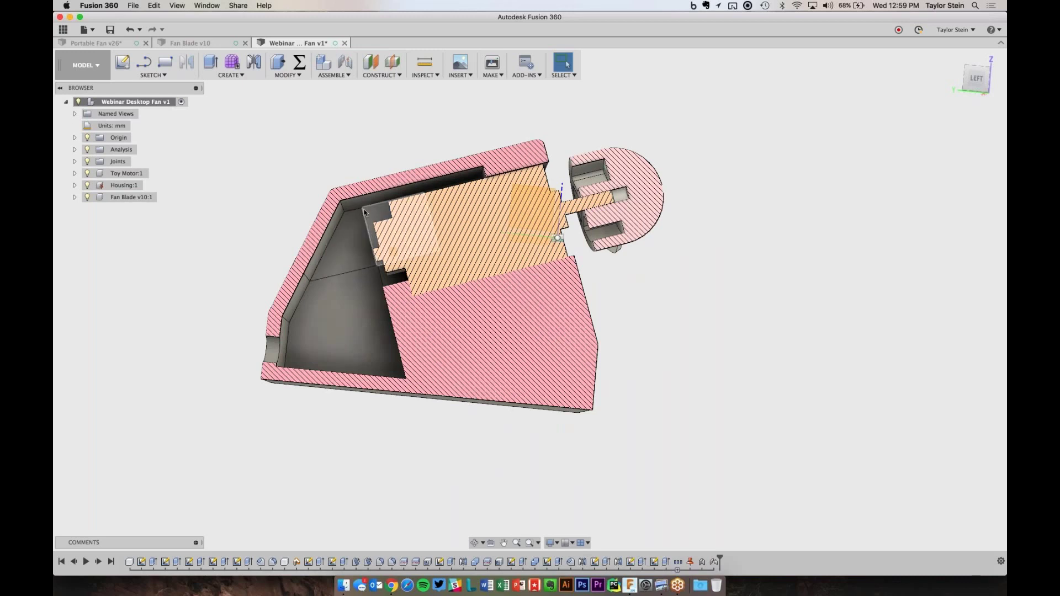
shift+middle_drag(509, 269, 629, 190)
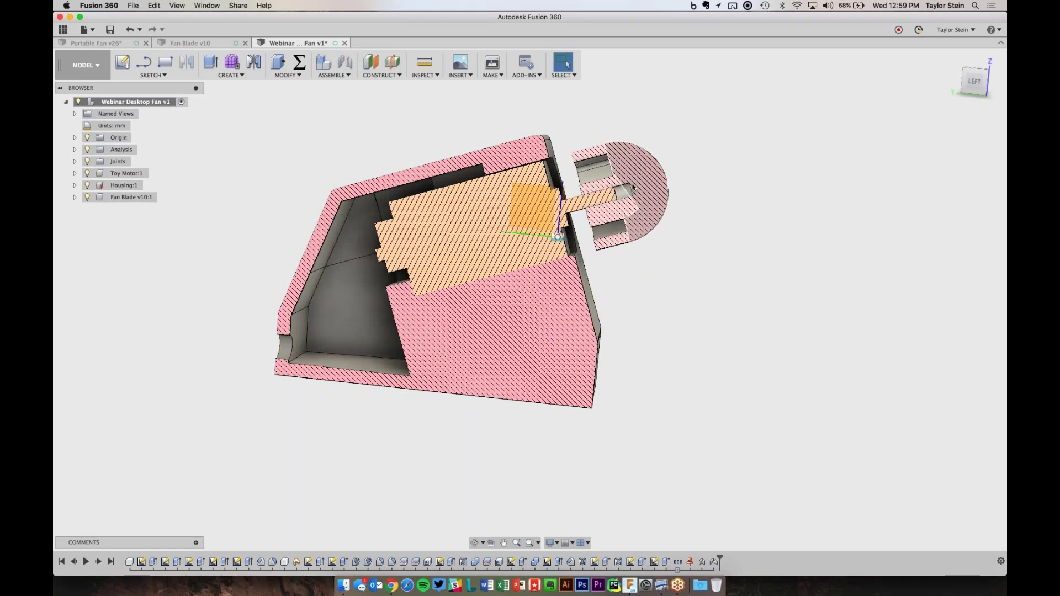
click(88, 150)
shift+middle_drag(248, 157, 314, 155)
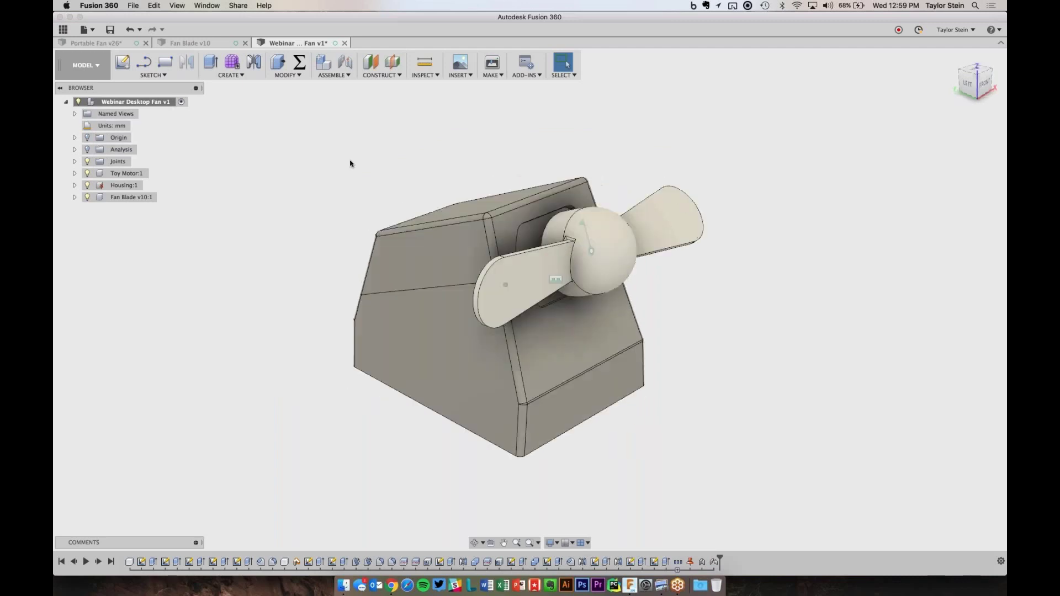
- Check the housing bodies, the toy motor and the fan blade for interference
click(428, 75)
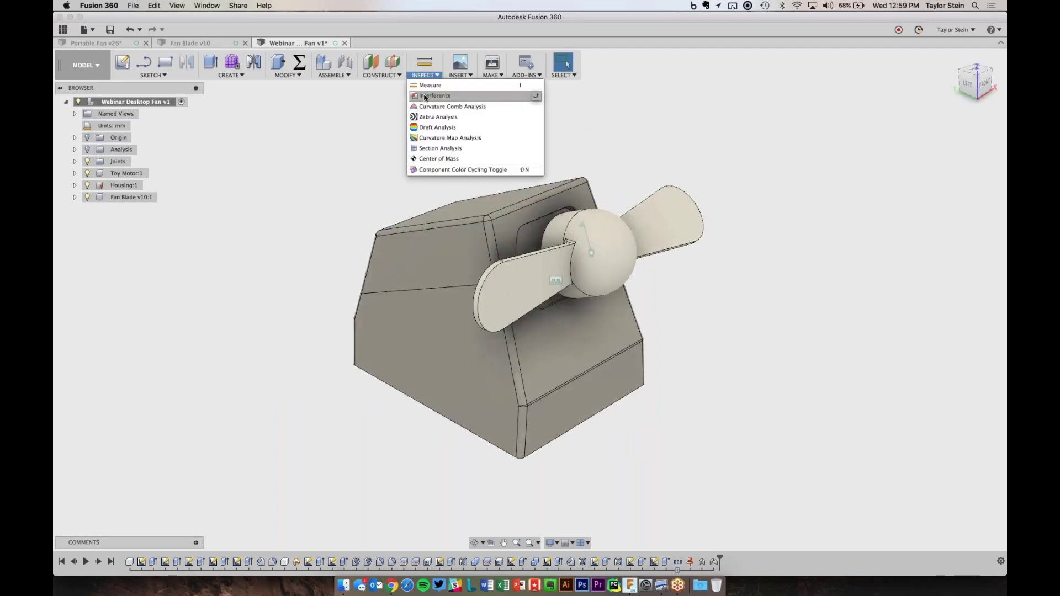
click(425, 96)
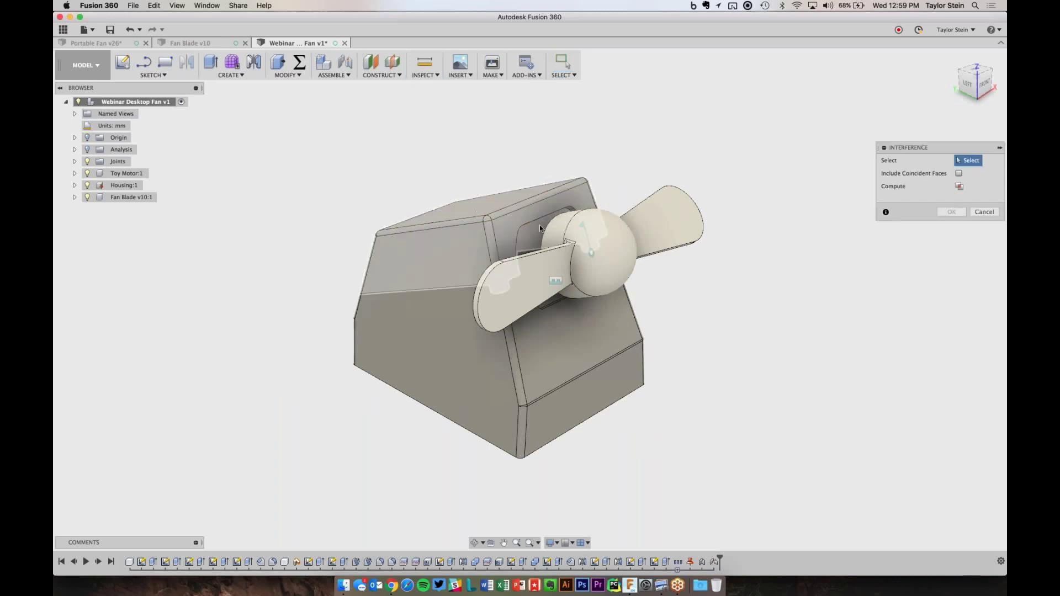
click(539, 224)
click(529, 236)
click(547, 301)
click(562, 322)
click(956, 187)
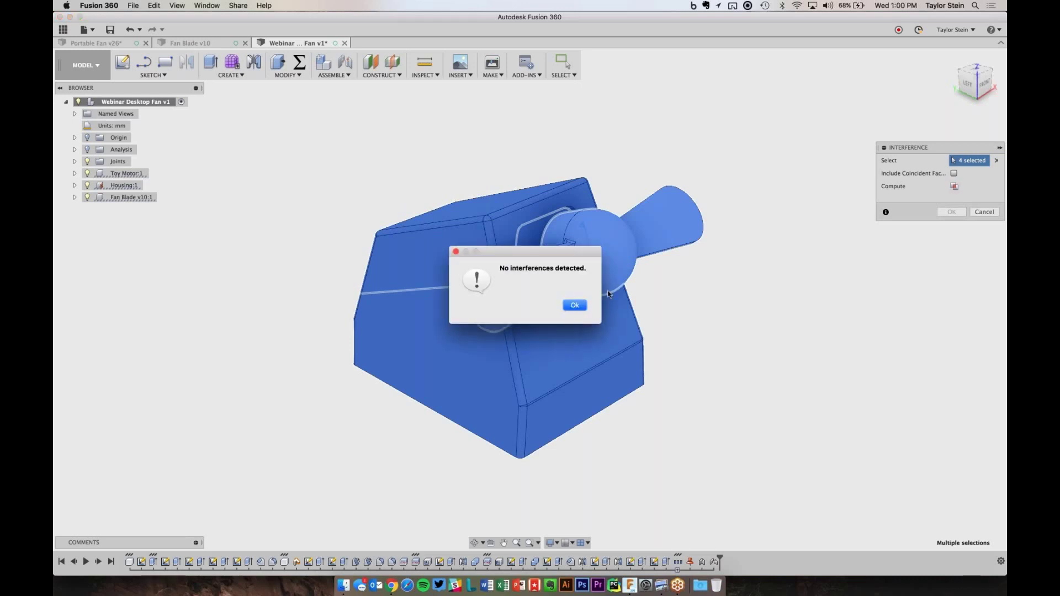
click(574, 306)
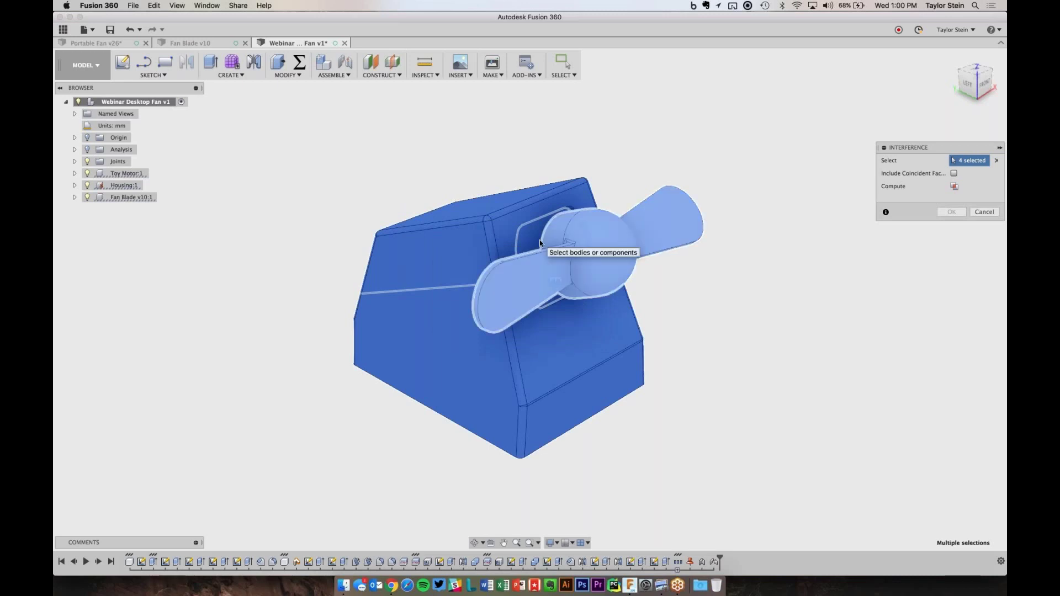
- Recompute the interference with coincident faces included, and examine the contact areas inside the housing
click(954, 187)
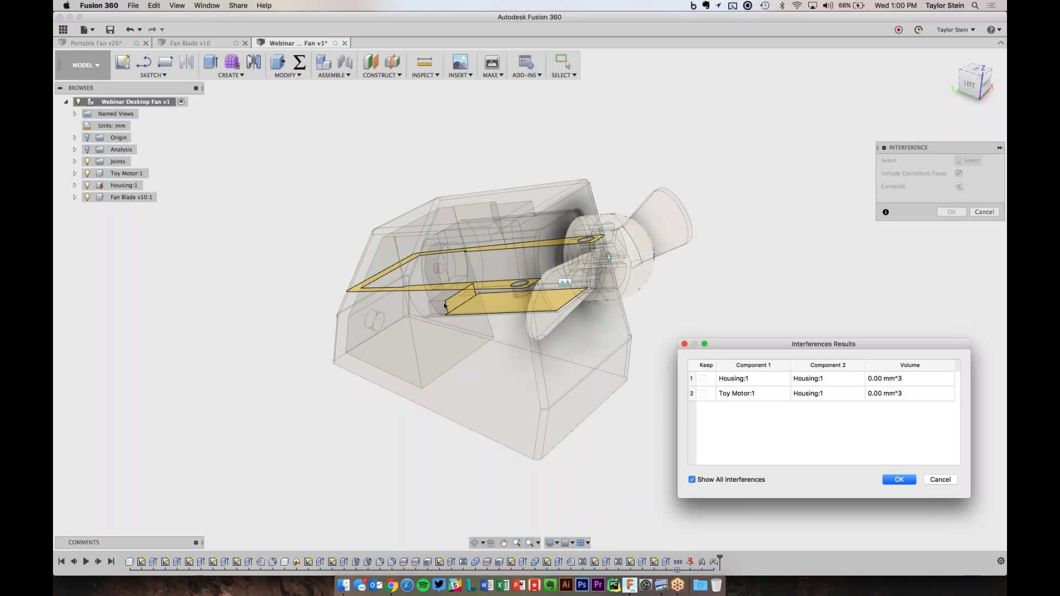
shift+middle_drag(444, 306, 492, 220)
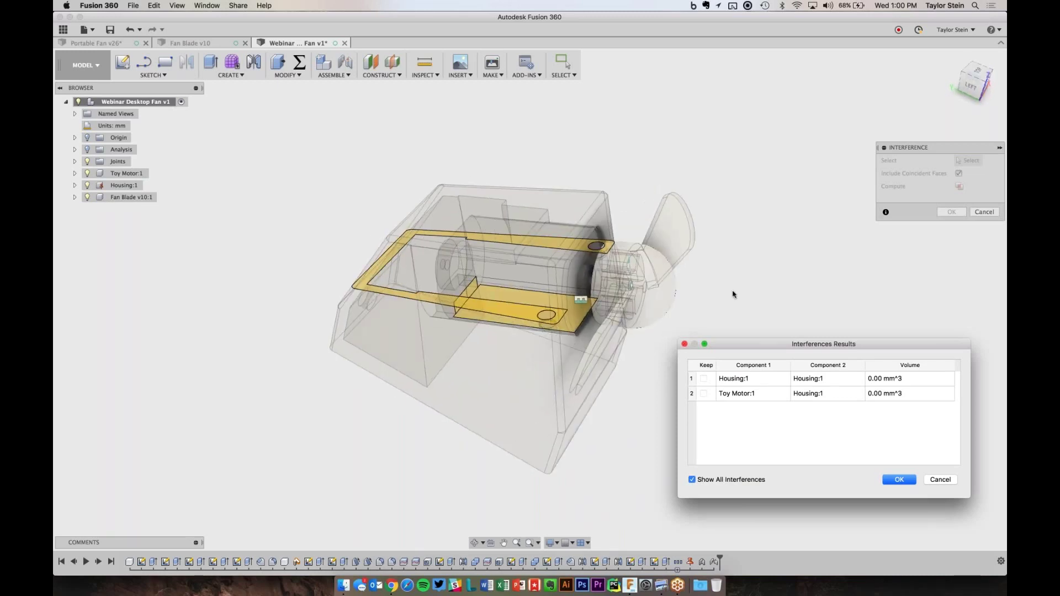
shift+middle_drag(734, 294, 912, 466)
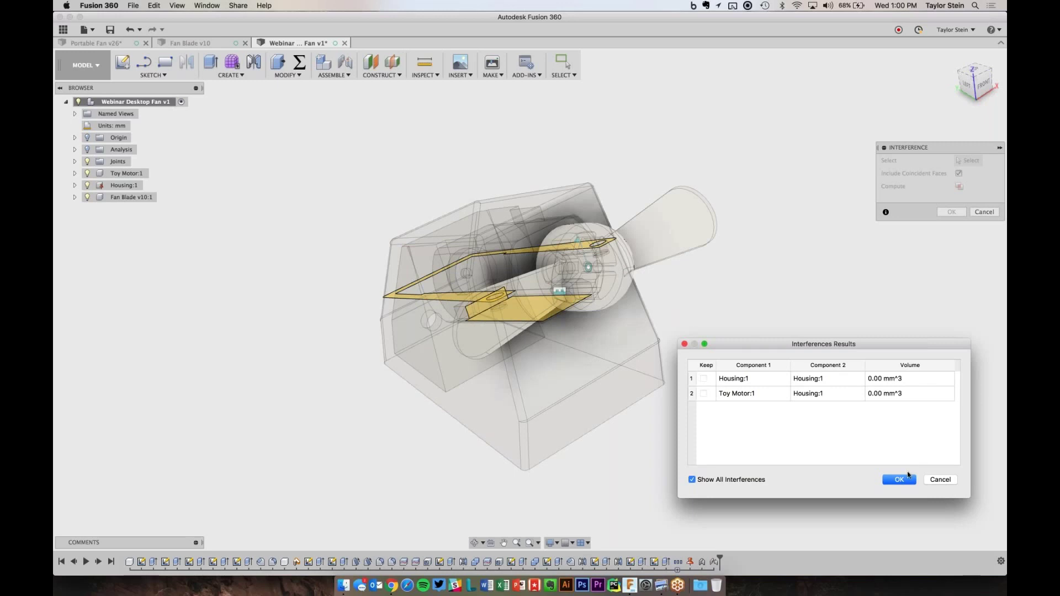
click(906, 478)
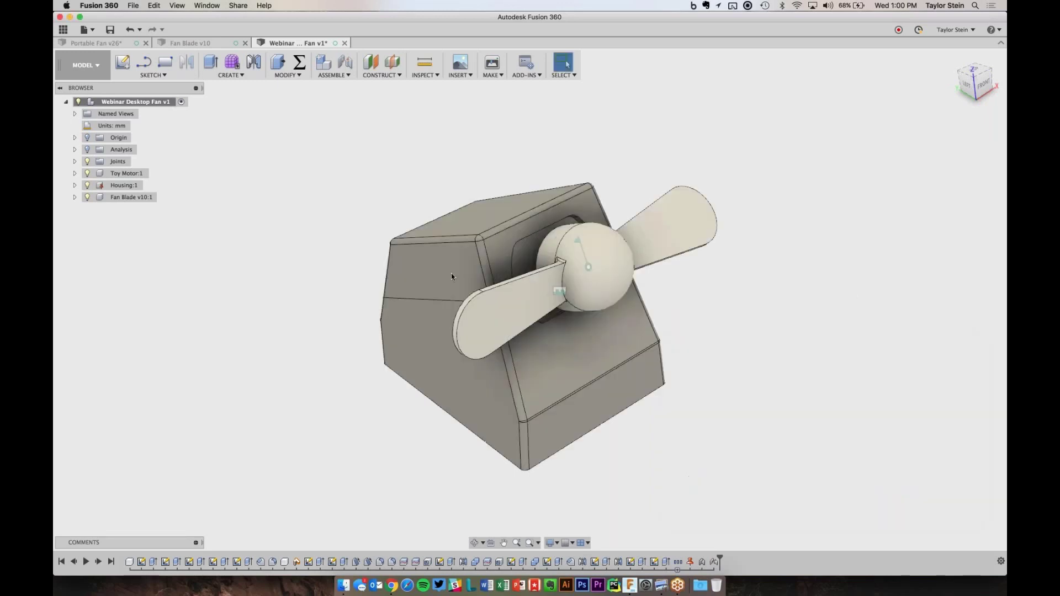
- Expand the Housing component's bodies and look through the Body4 options for STL export, highlighting both housing bodies in the model
click(75, 173)
click(75, 174)
click(74, 185)
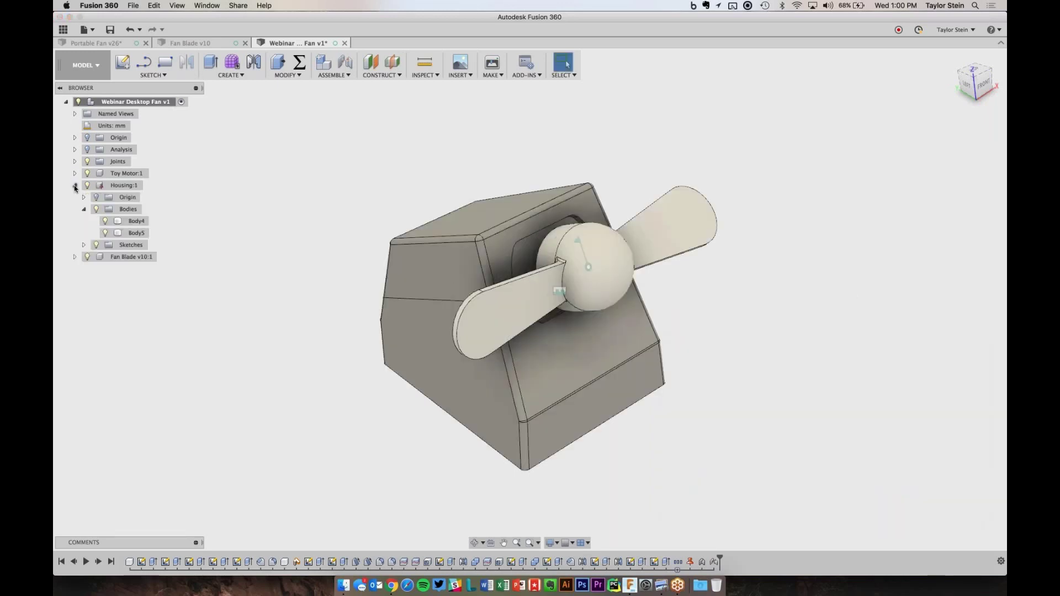
right_click(133, 226)
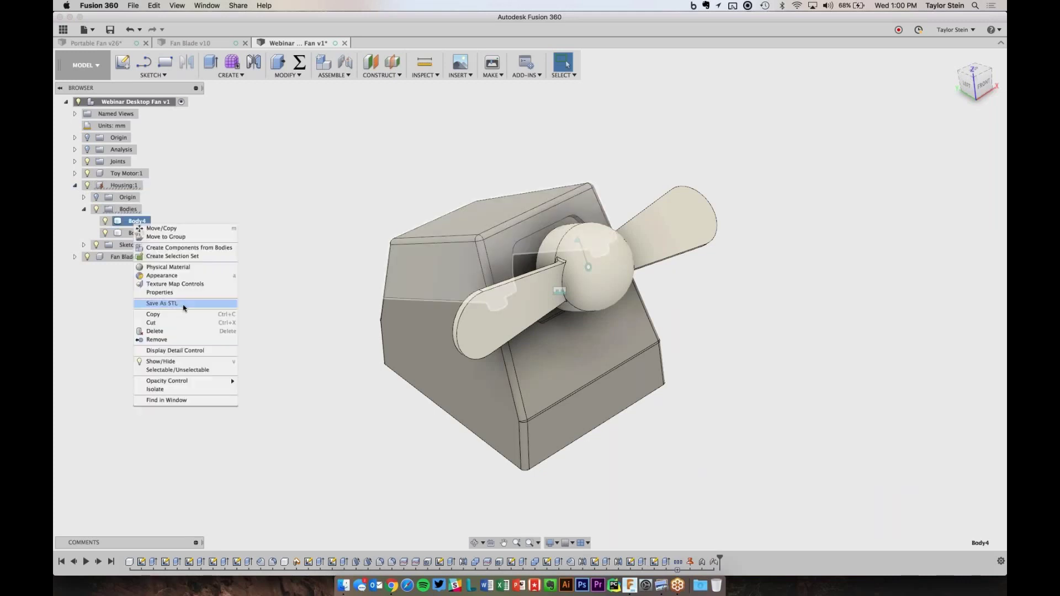
click(256, 212)
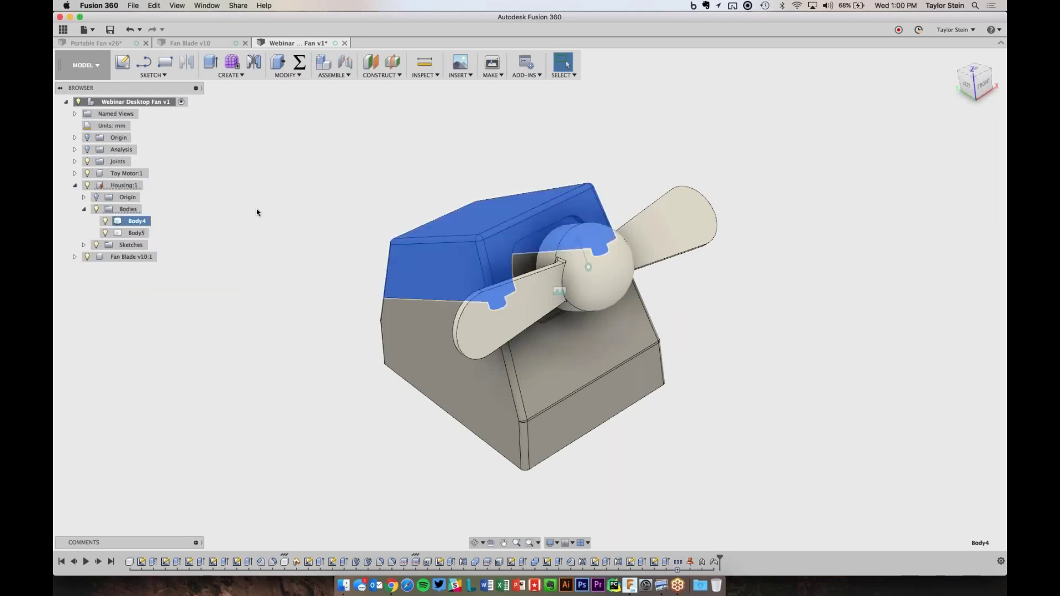
click(286, 352)
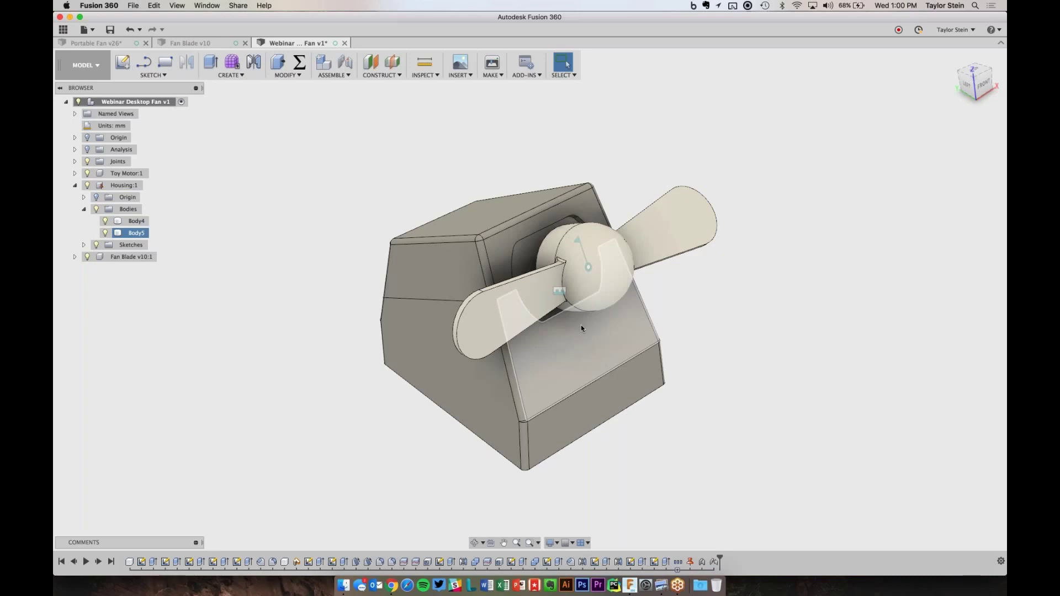
click(577, 213)
key(Escape)
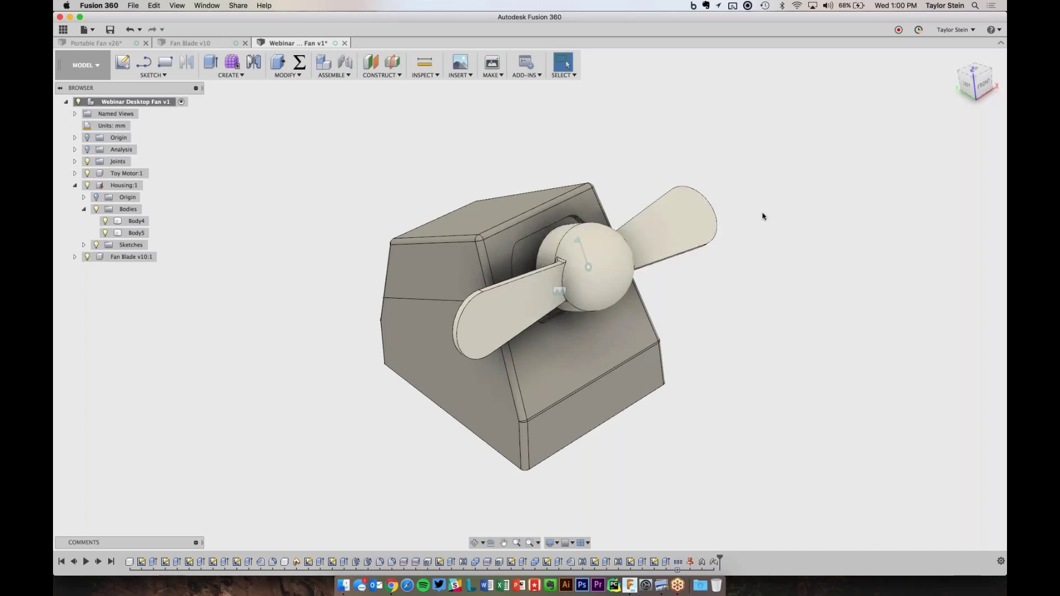
scroll(762, 216, down, 2)
shift+scroll(761, 217, up, 3)
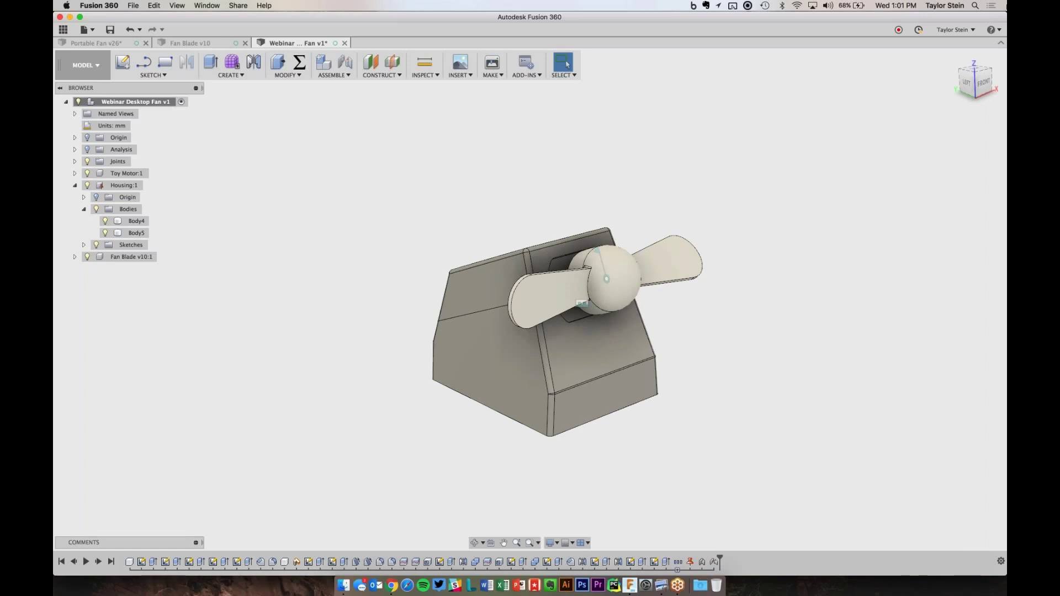
key(ctrl+super+f)
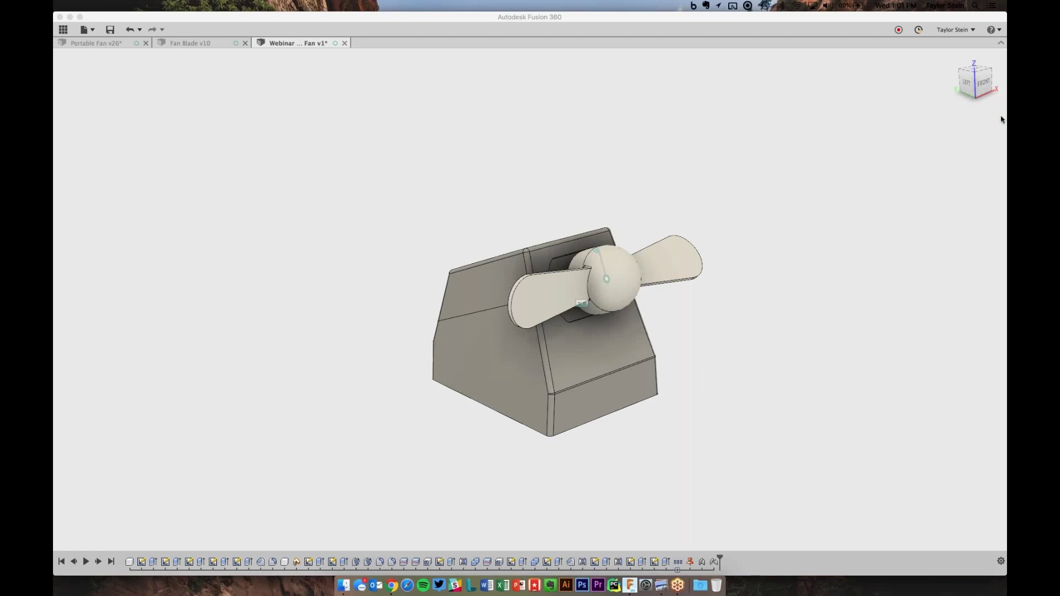
key(XF86AudioRaiseVolume)
click(772, 207)
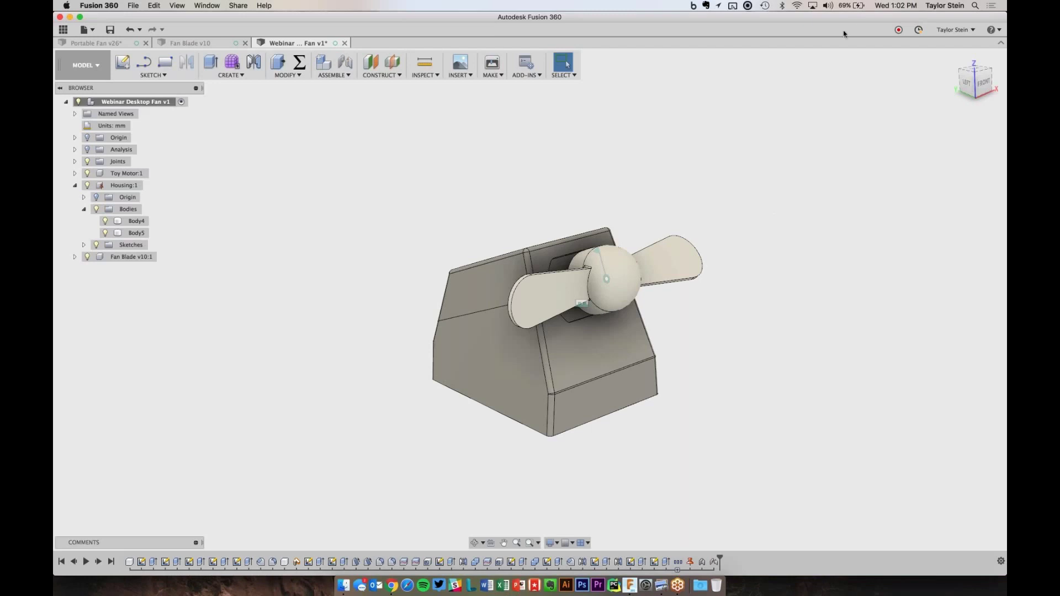
- Export the upper housing body, Body4, as a binary STL with high refinement, saved as Housing_Top on the Desktop
right_click(142, 224)
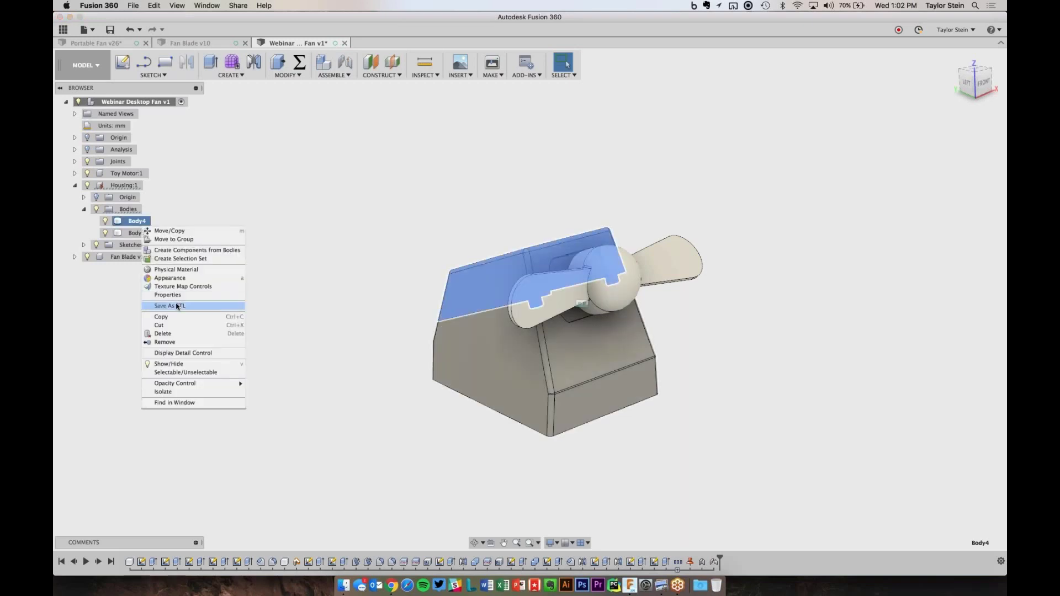
click(176, 305)
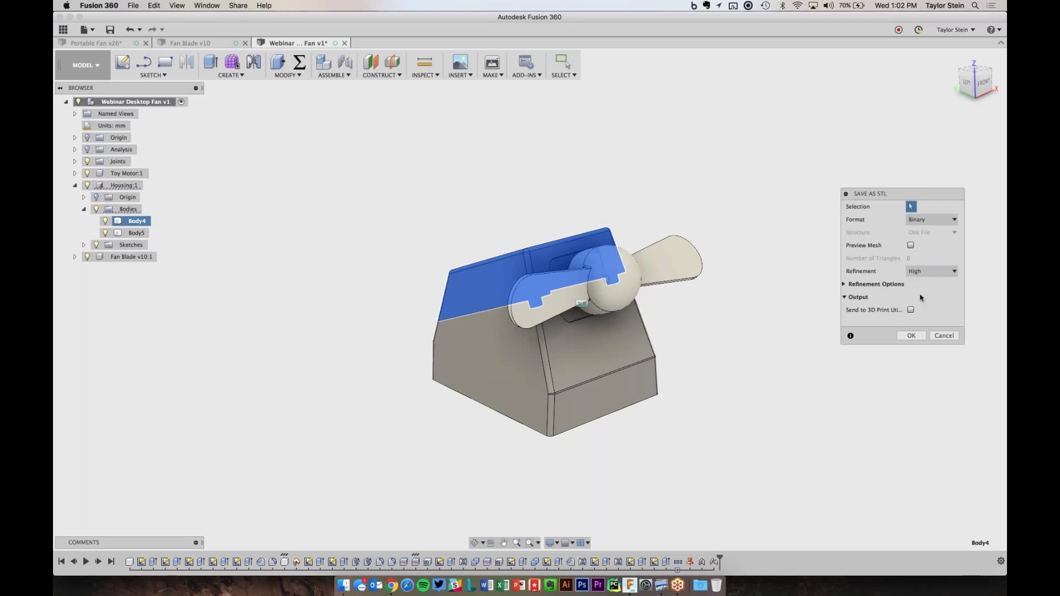
click(909, 336)
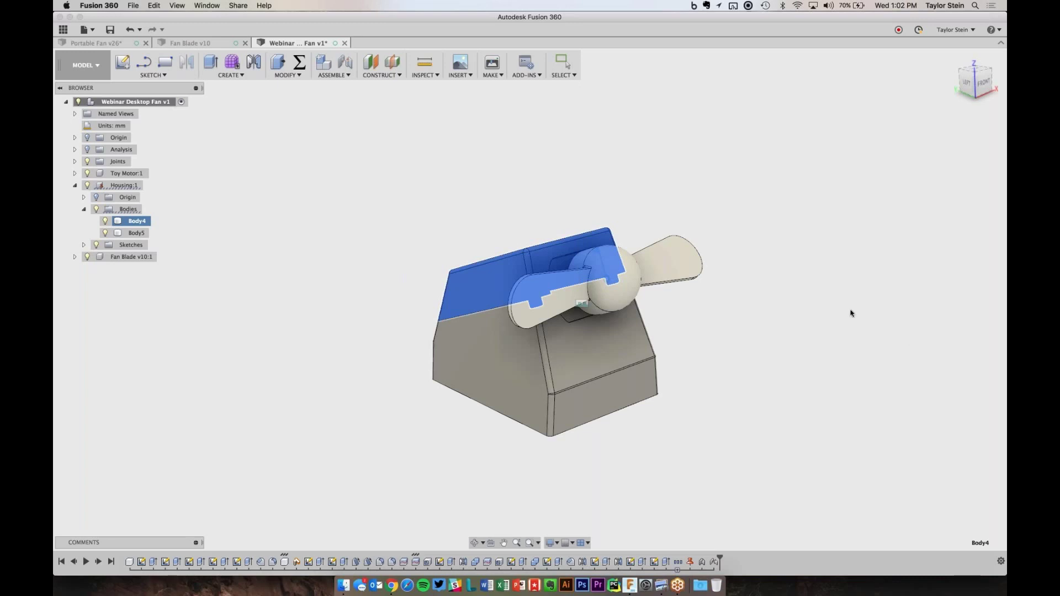
text(Housing Top)
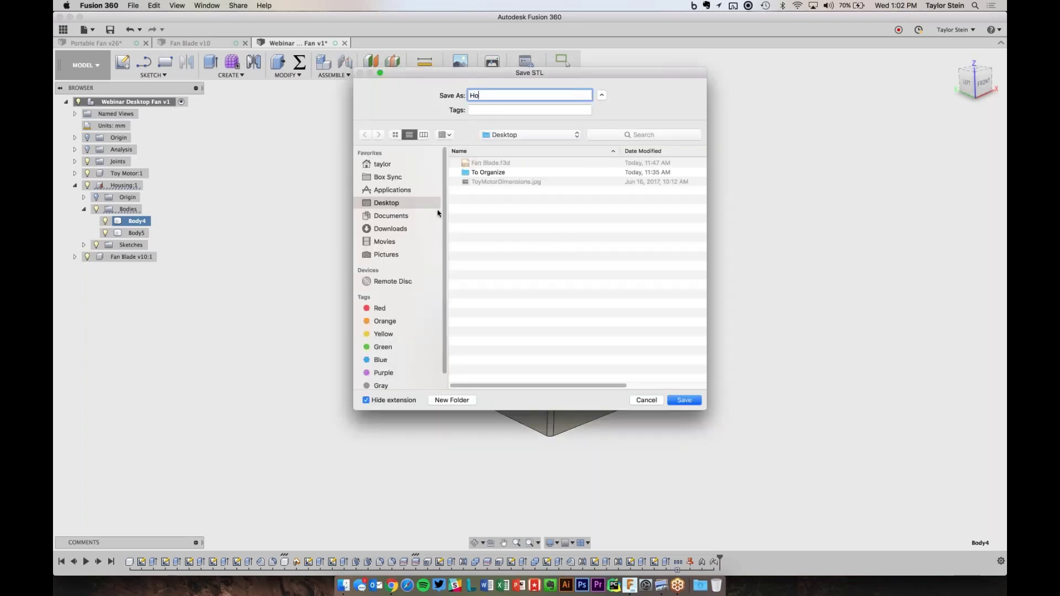
key(Return)
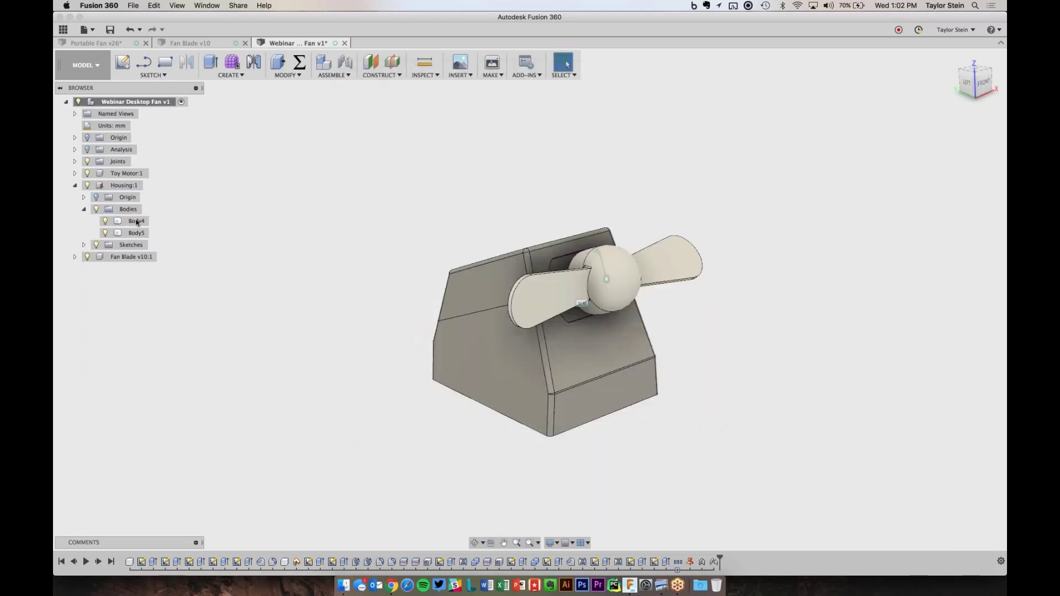
- Export the lower housing body, Body5, as an STL file named Housing_Bottom on the Desktop
click(136, 233)
right_click(133, 232)
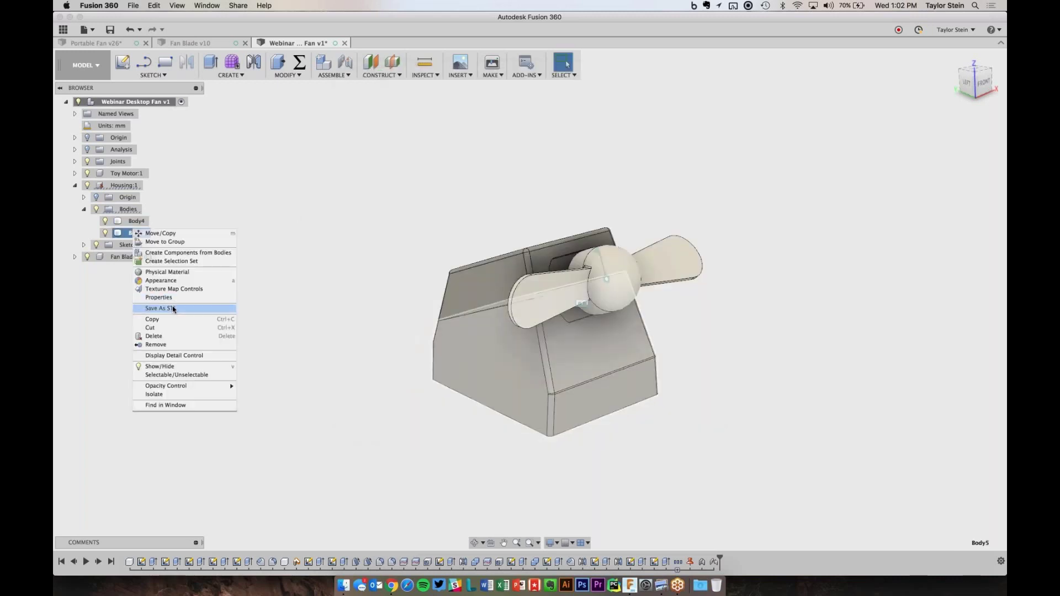
click(172, 307)
click(910, 335)
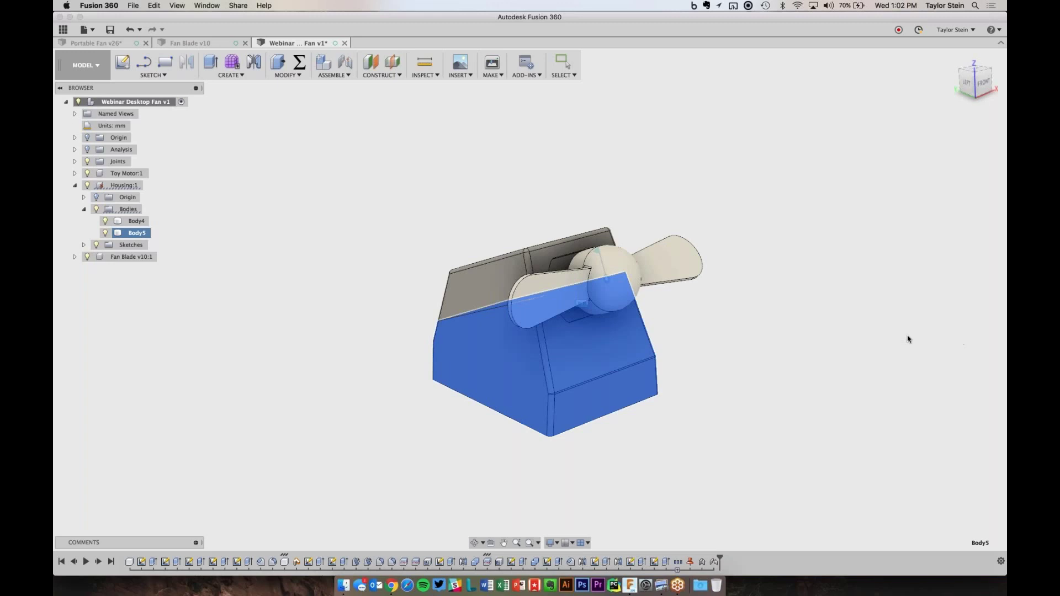
text(Housing_Bottom)
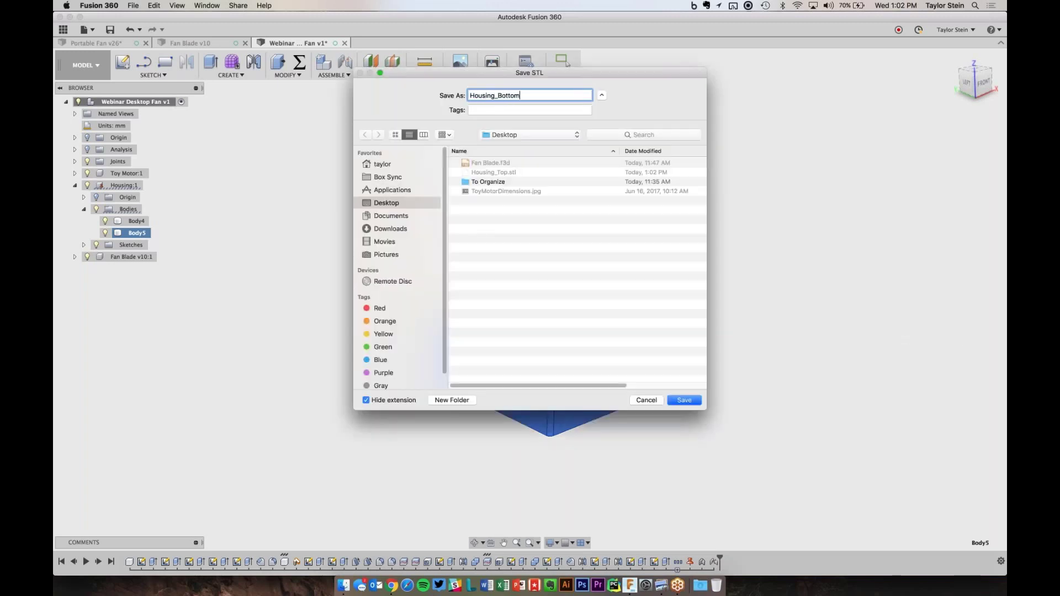
key(Return)
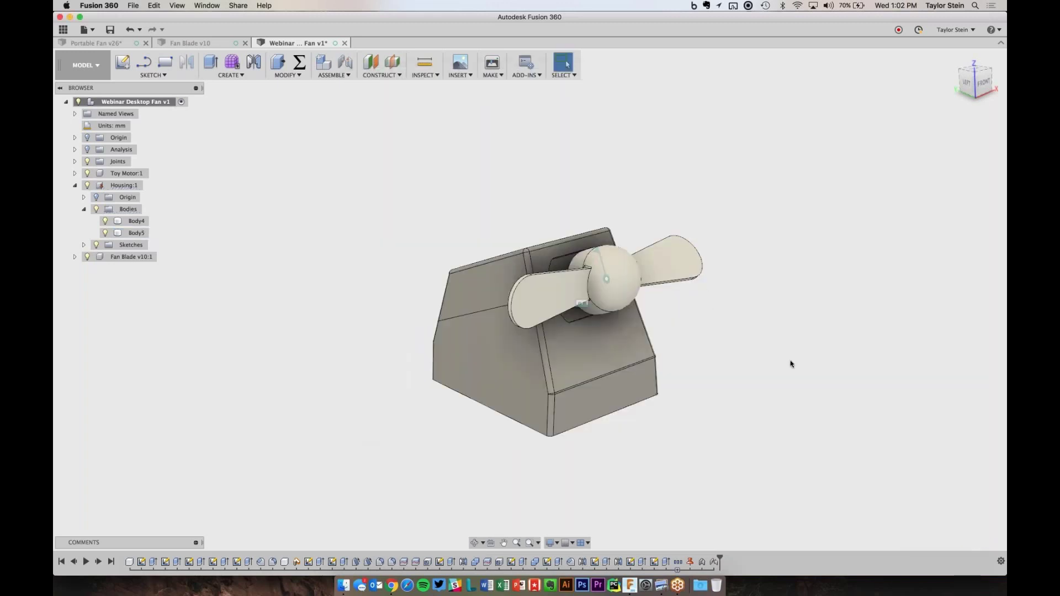
- Find and launch the MakerBot print preparation application
key(super+space)
text(maker)
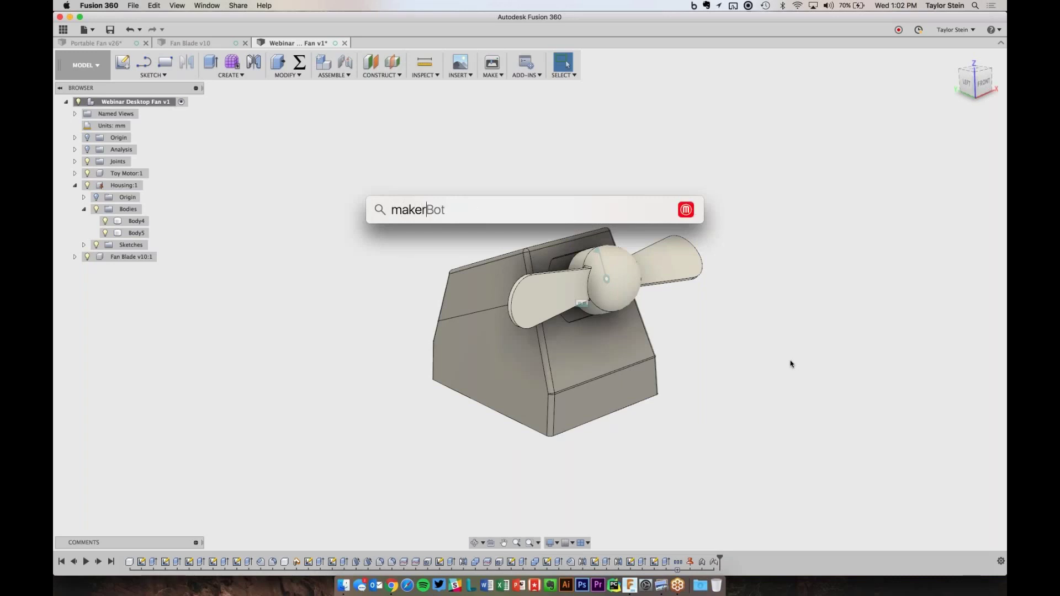
key(Return)
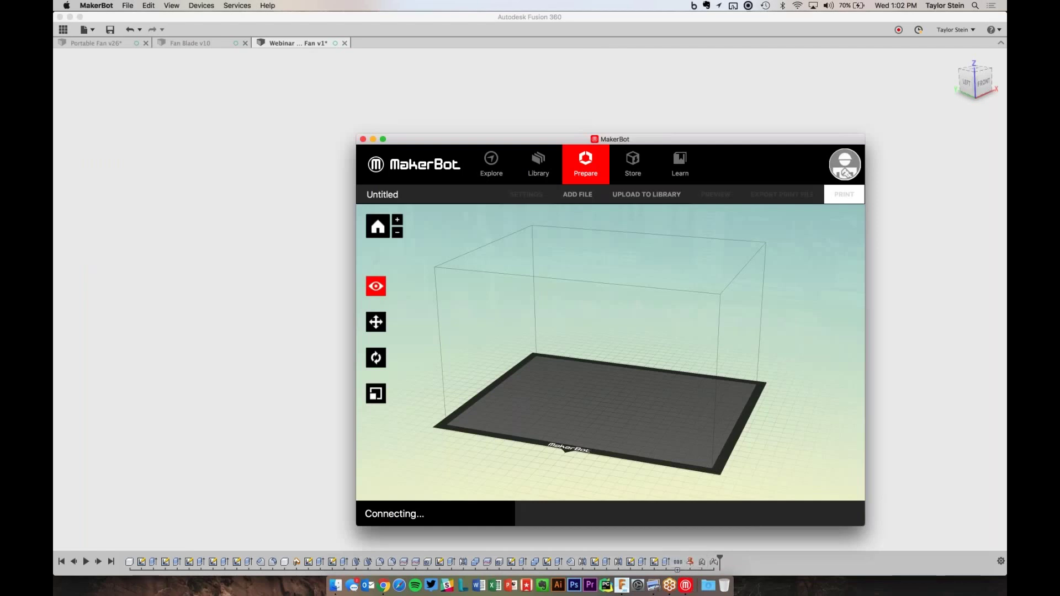
- Add the Housing_Top and Housing_Bottom STL files to the build plate and move the bottom part clear of the top part
click(587, 200)
click(497, 136)
click(682, 291)
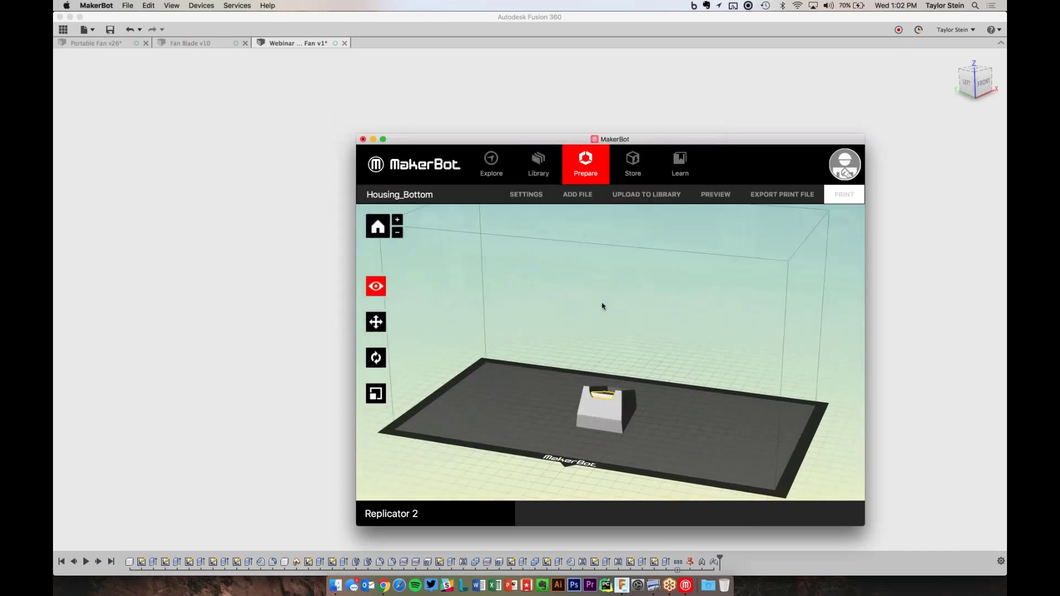
click(610, 382)
drag(610, 382, 651, 400)
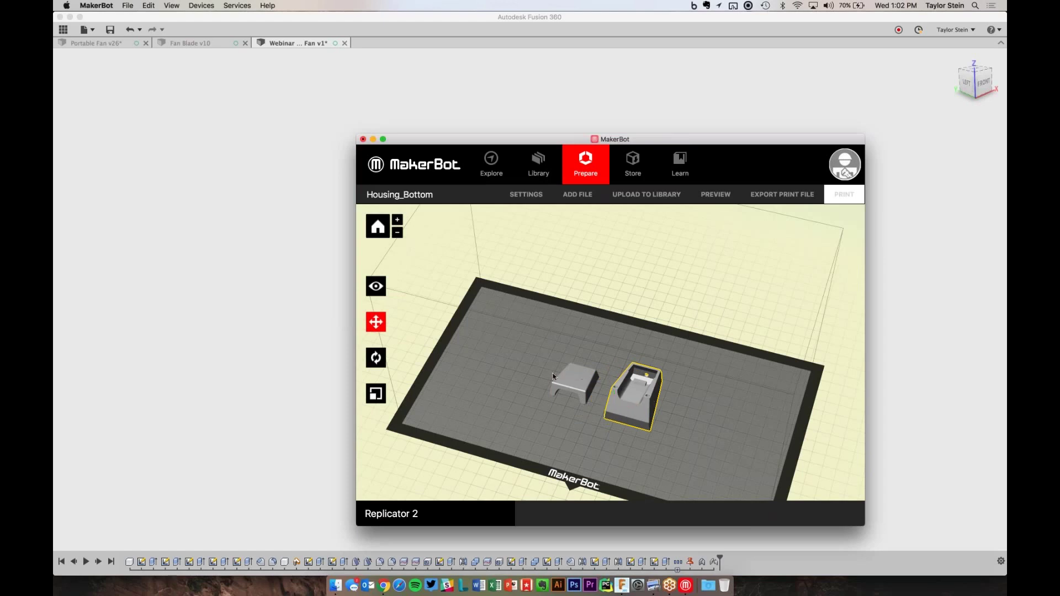
- Rotate the housing top 20° about X, turn it upside down about Y, and lay it flat on the build plate
click(574, 386)
click(375, 357)
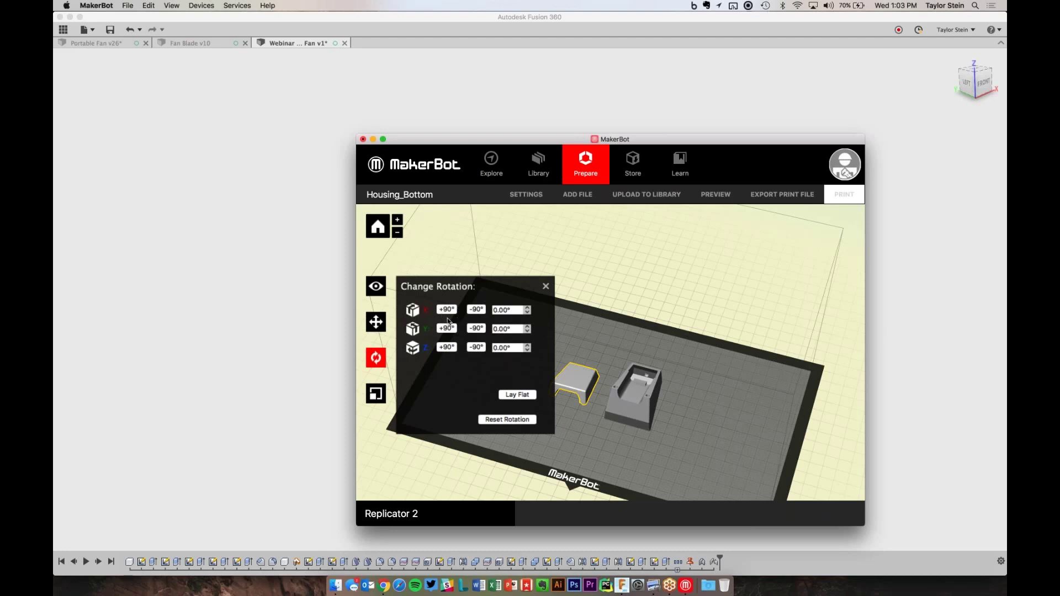
text(20)
key(Return)
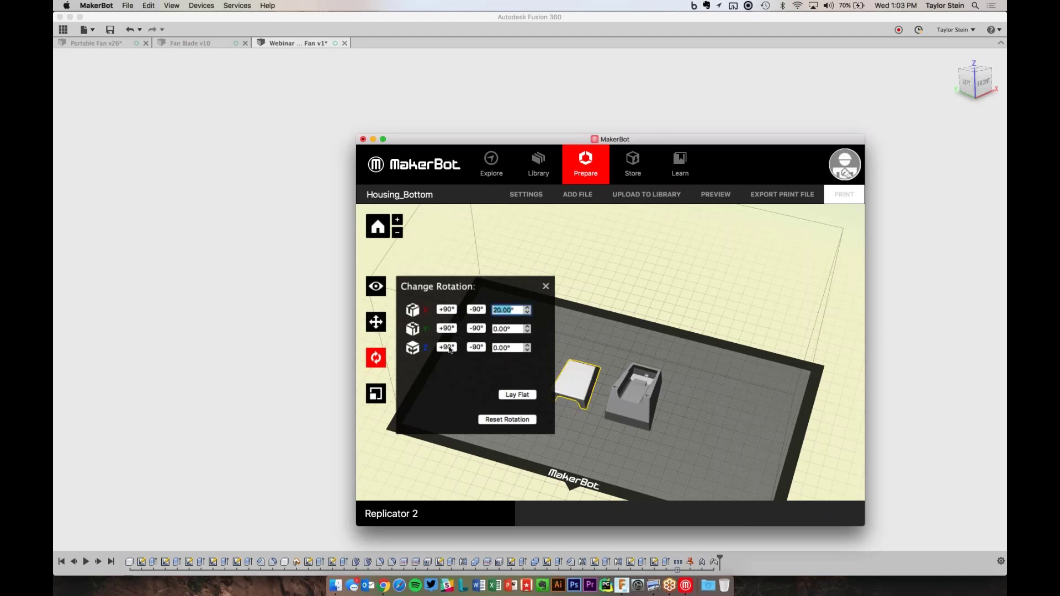
click(446, 330)
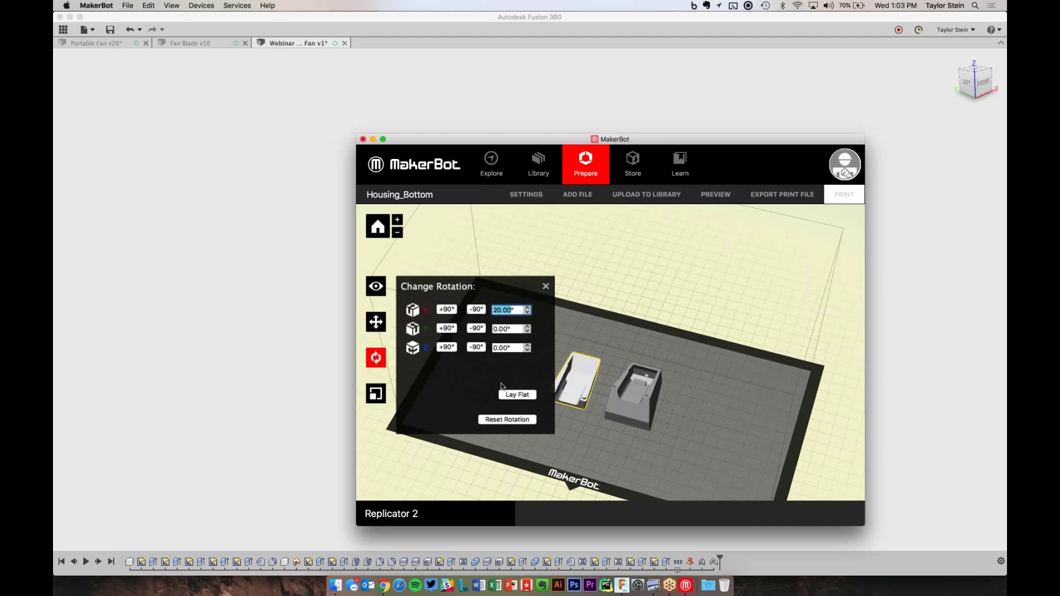
click(517, 395)
click(545, 286)
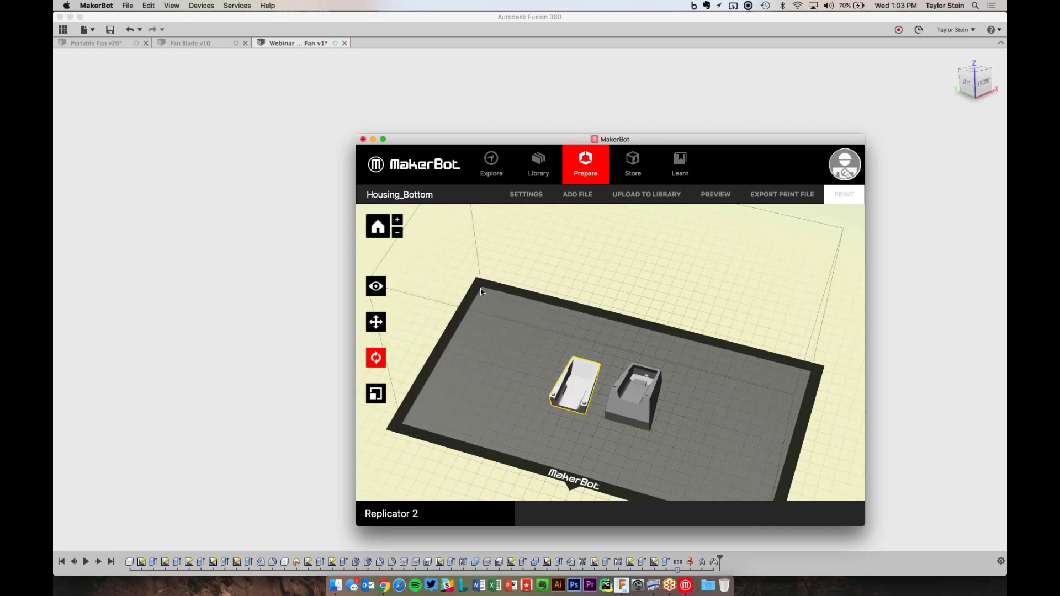
- Examine the print orientation of both housing parts on the build plate, and return to Fusion 360
click(378, 292)
drag(527, 273, 889, 62)
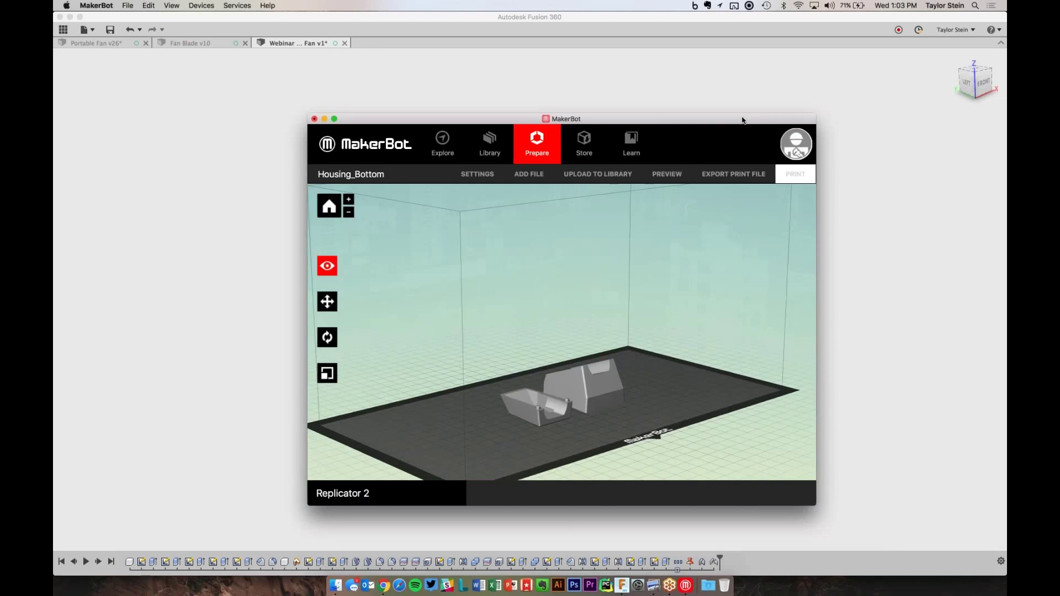
click(1001, 36)
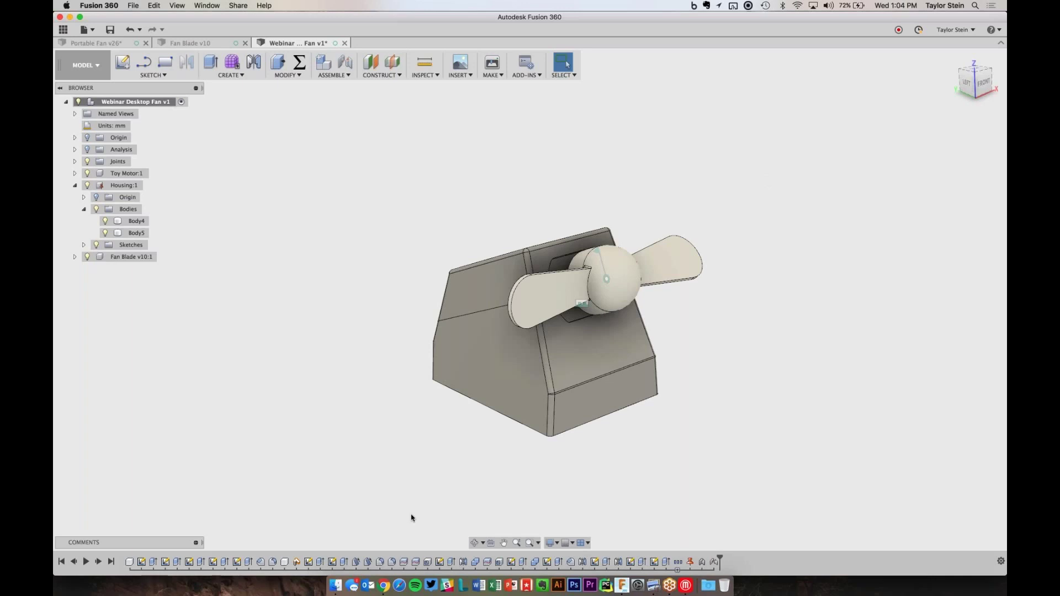
- Switch to Chrome and view the presenter's Twitter profile in a new tab
click(384, 584)
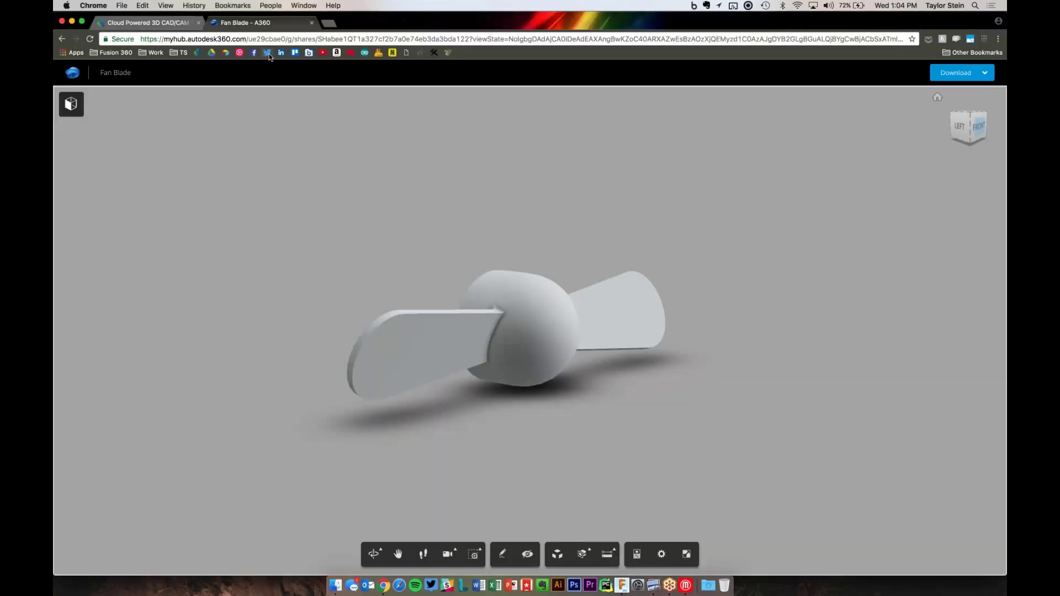
key(super+t)
text(tw)
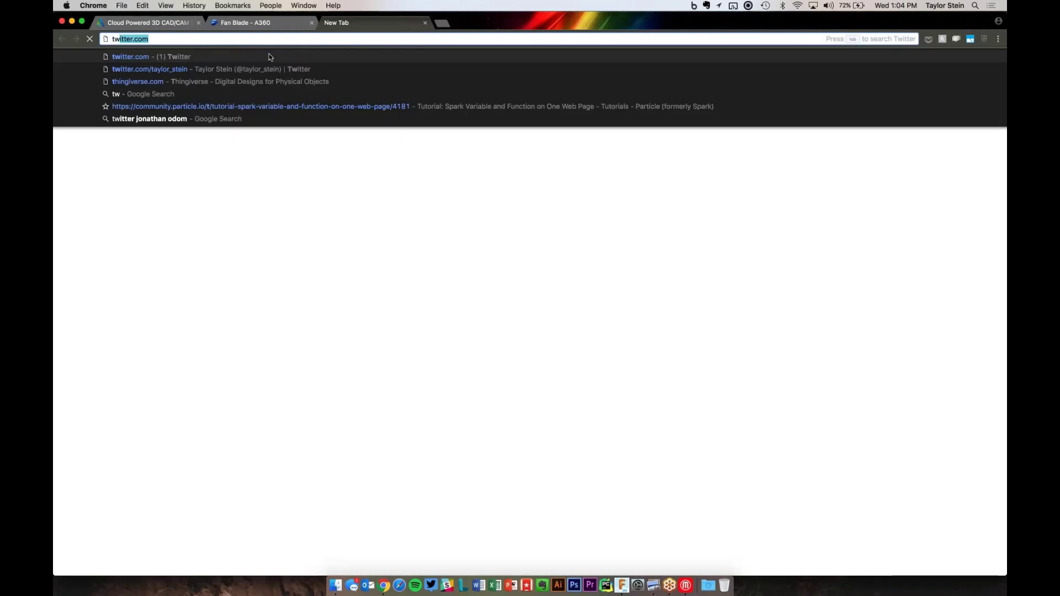
text(it)
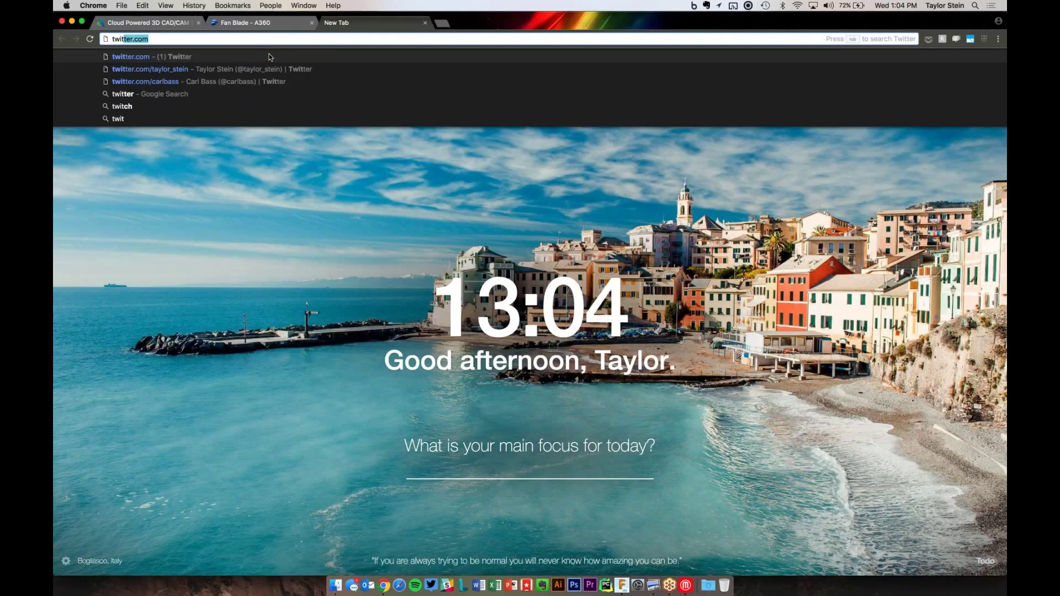
key(Down)
key(Return)
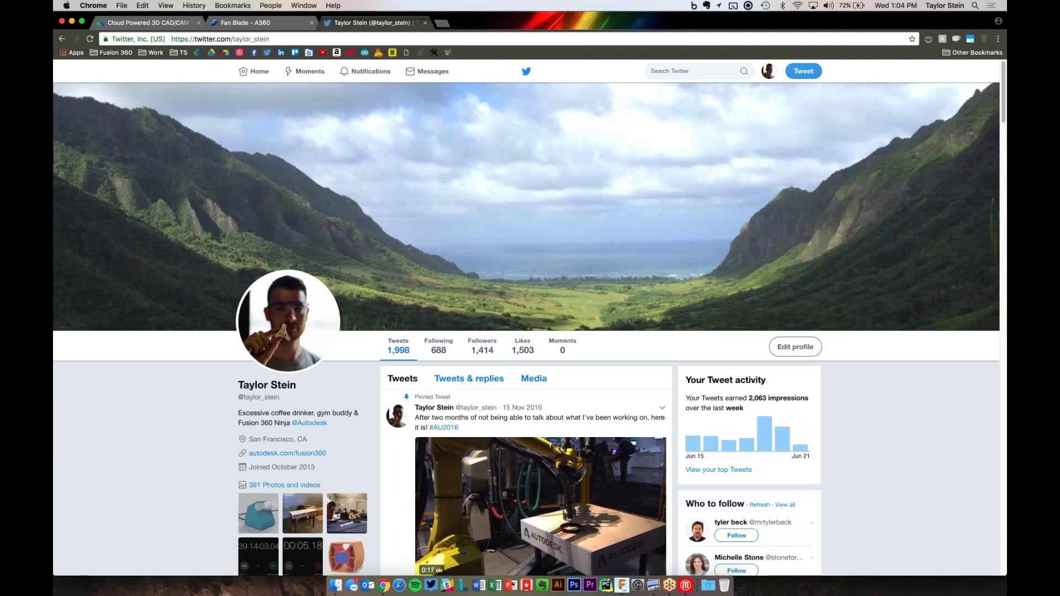
scroll(527, 328, down, 3)
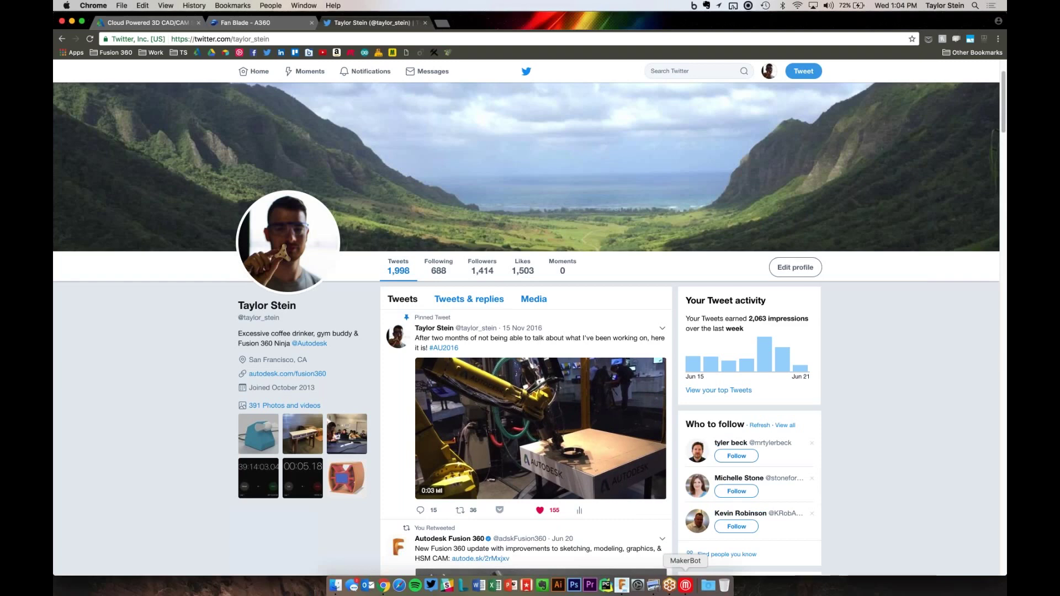
- Switch to MakerBot and quit it without saving the build plate layout
click(685, 586)
right_click(685, 585)
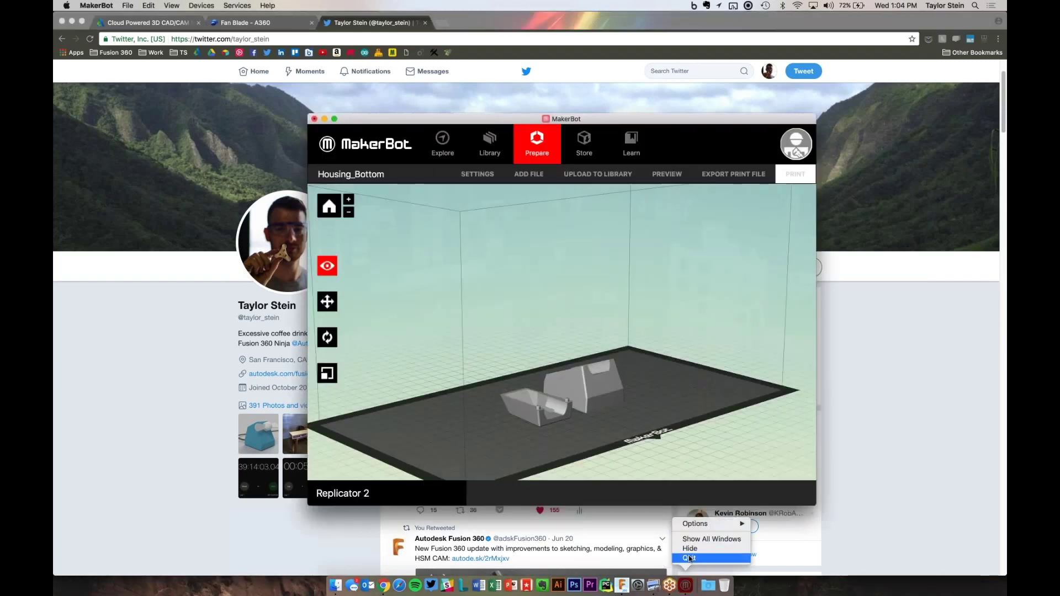
click(689, 559)
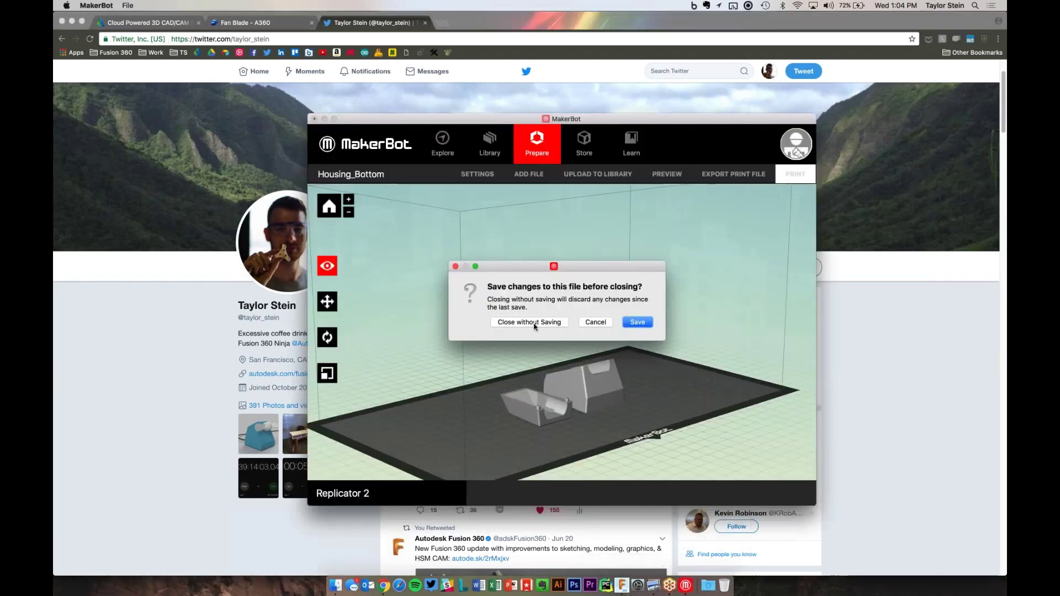
click(534, 327)
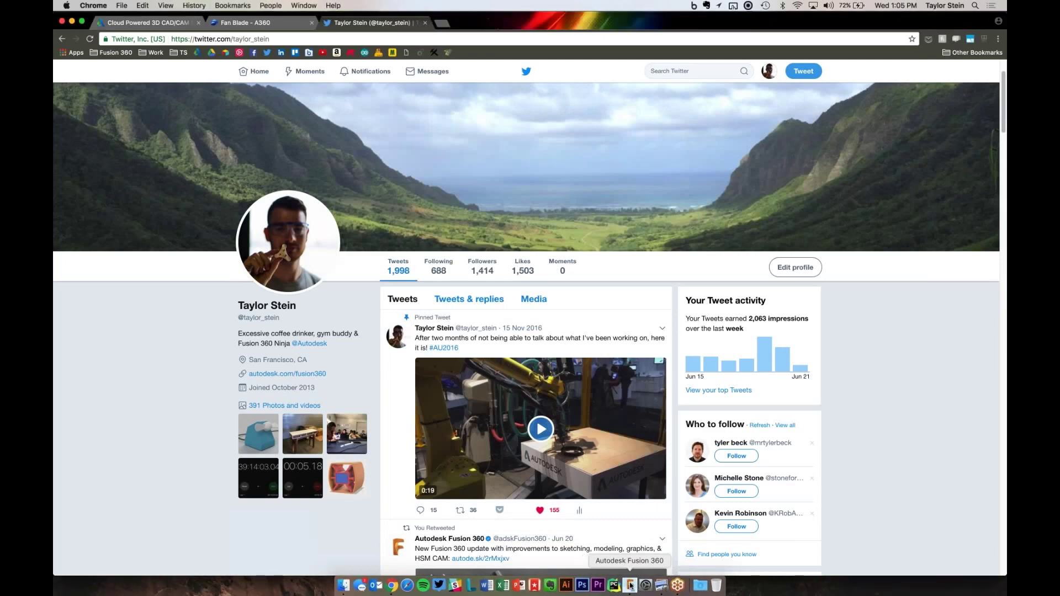